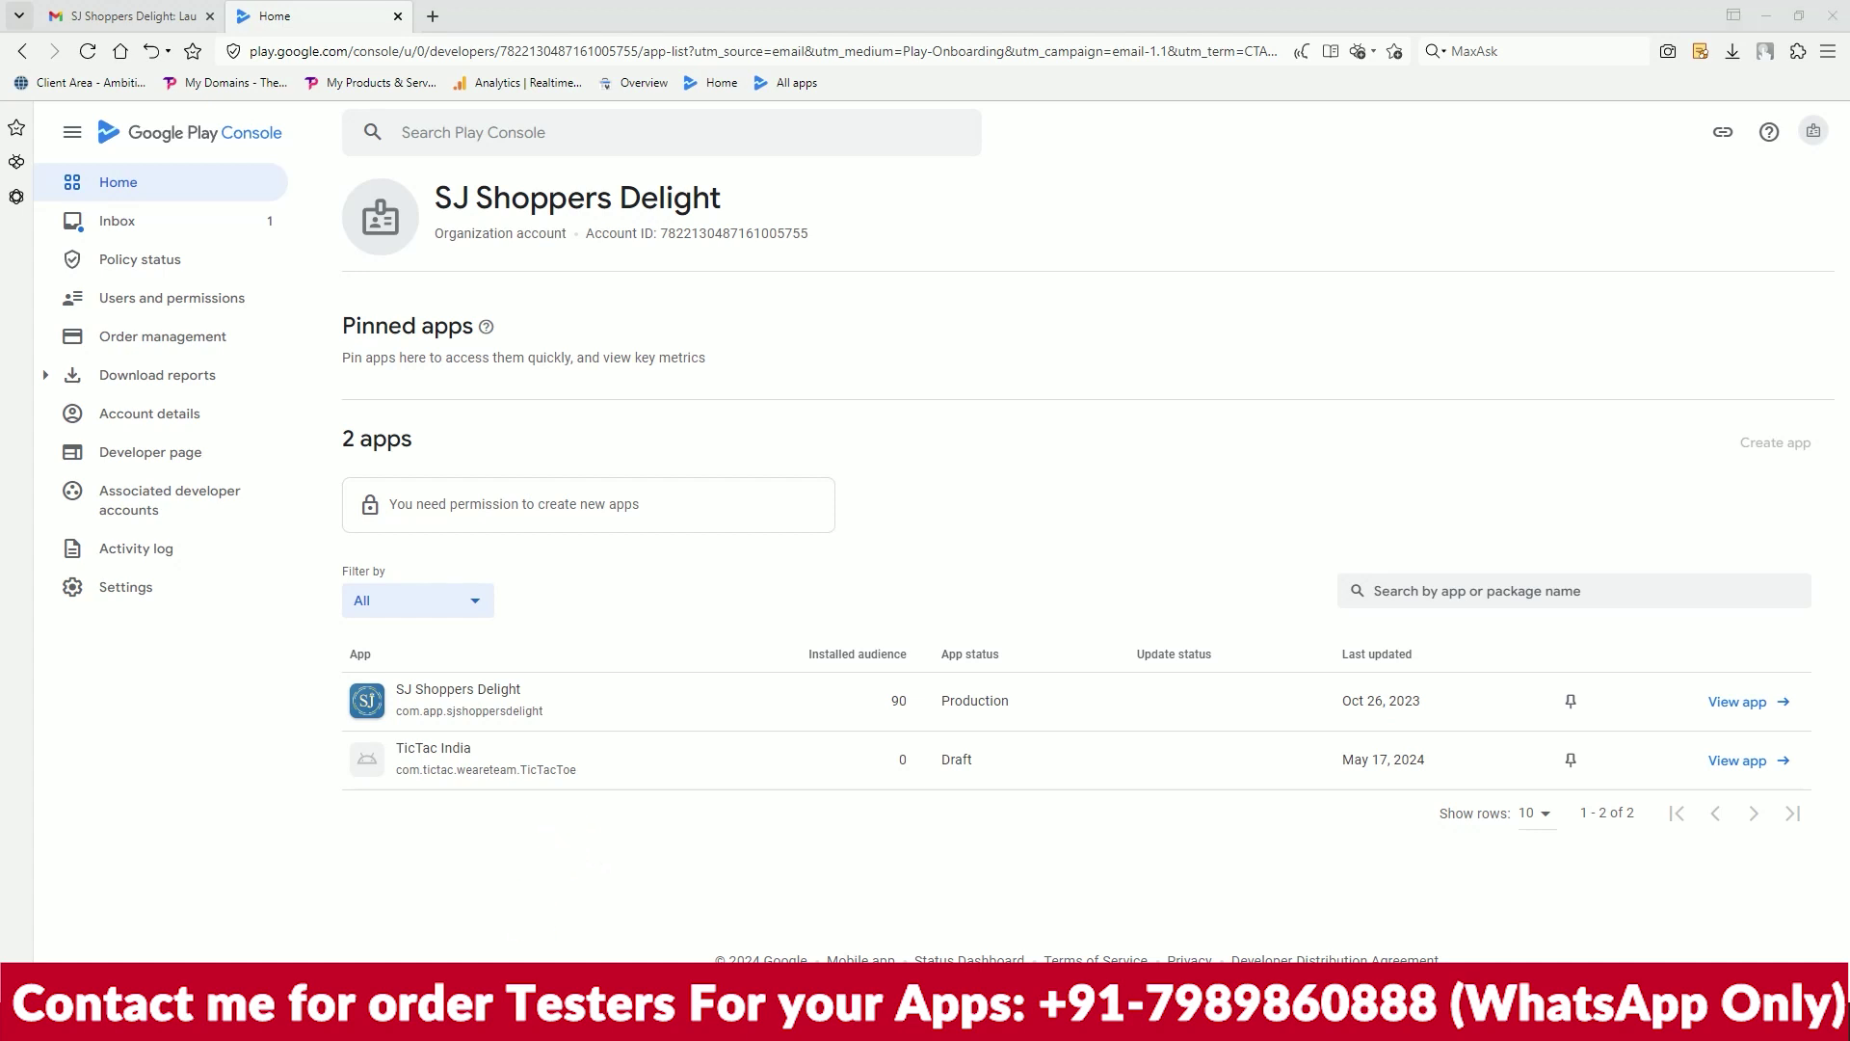
In File Explorer, show the QR Scanner & Barcode Scanner folder as large icons and review the app details in New Text Document
{"action": "key", "text": "alt+Tab"}
{"action": "left_click", "coordinate": [331, 354]}
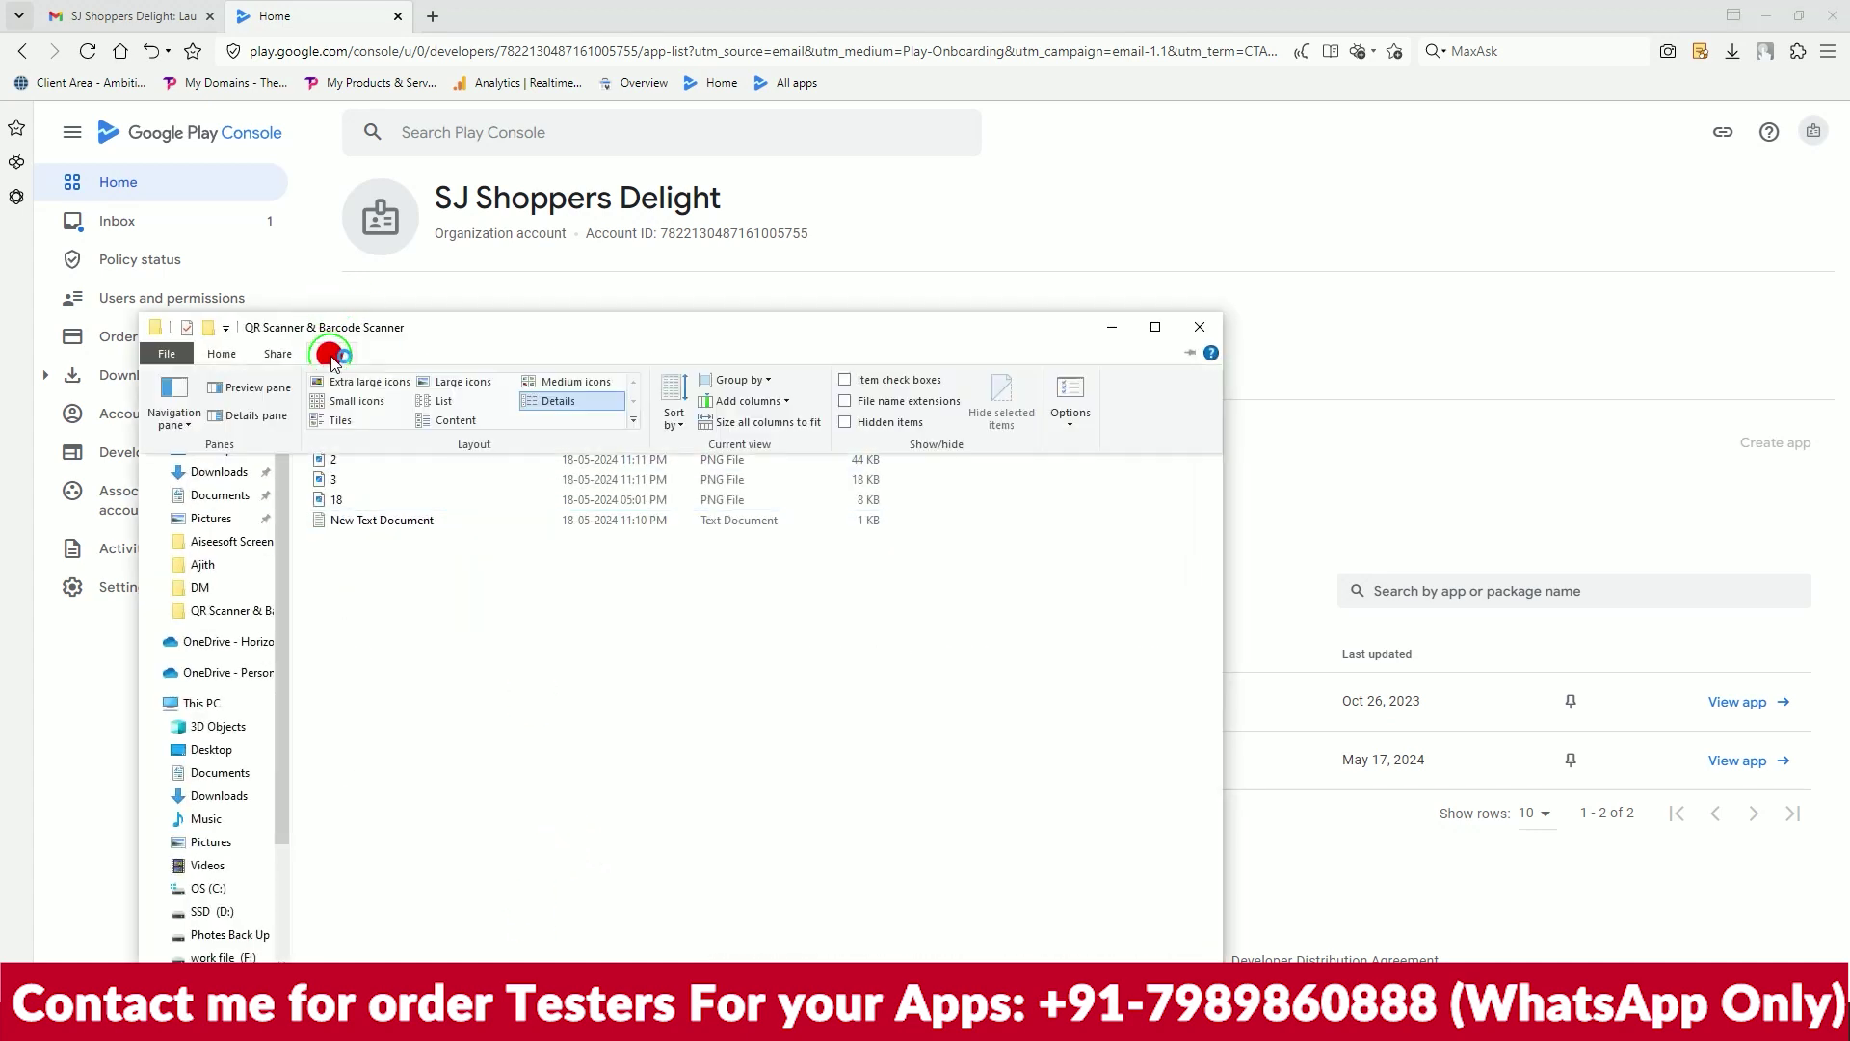
{"action": "left_click", "coordinate": [439, 379]}
{"action": "left_click", "coordinate": [698, 665]}
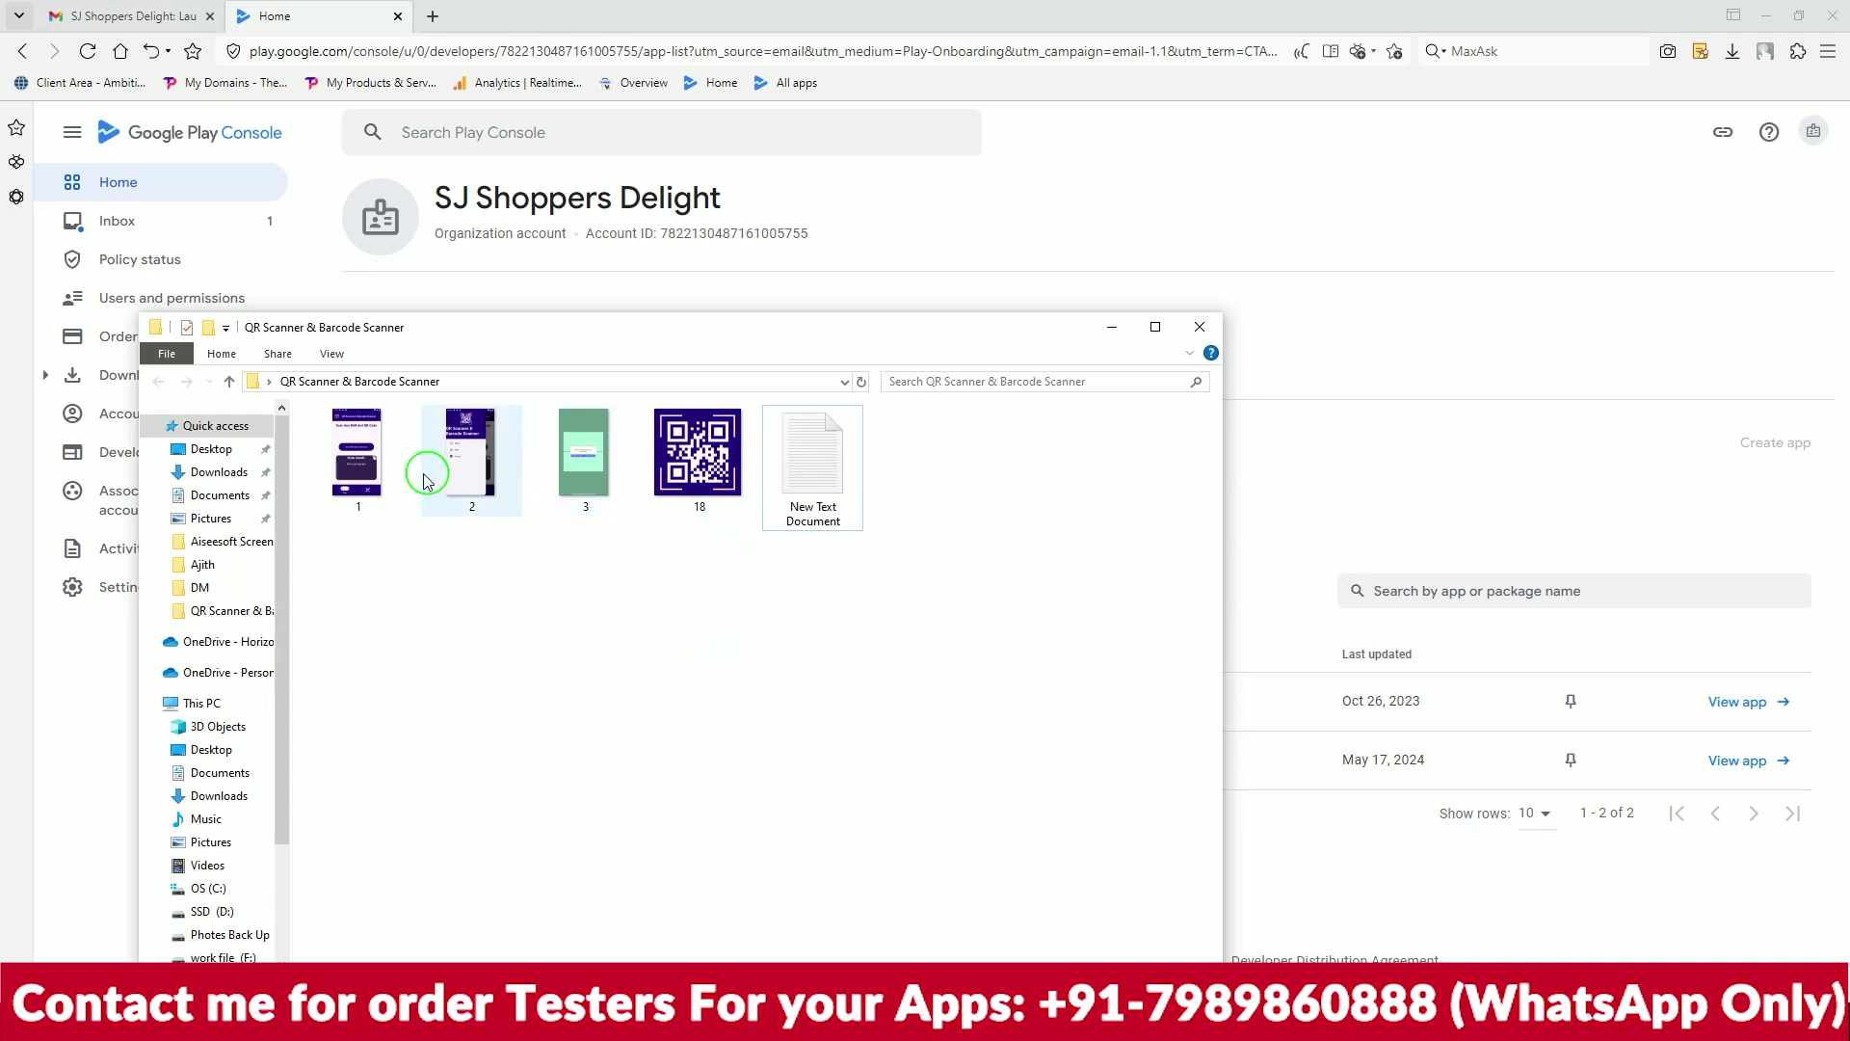
{"action": "double_click", "coordinate": [794, 479]}
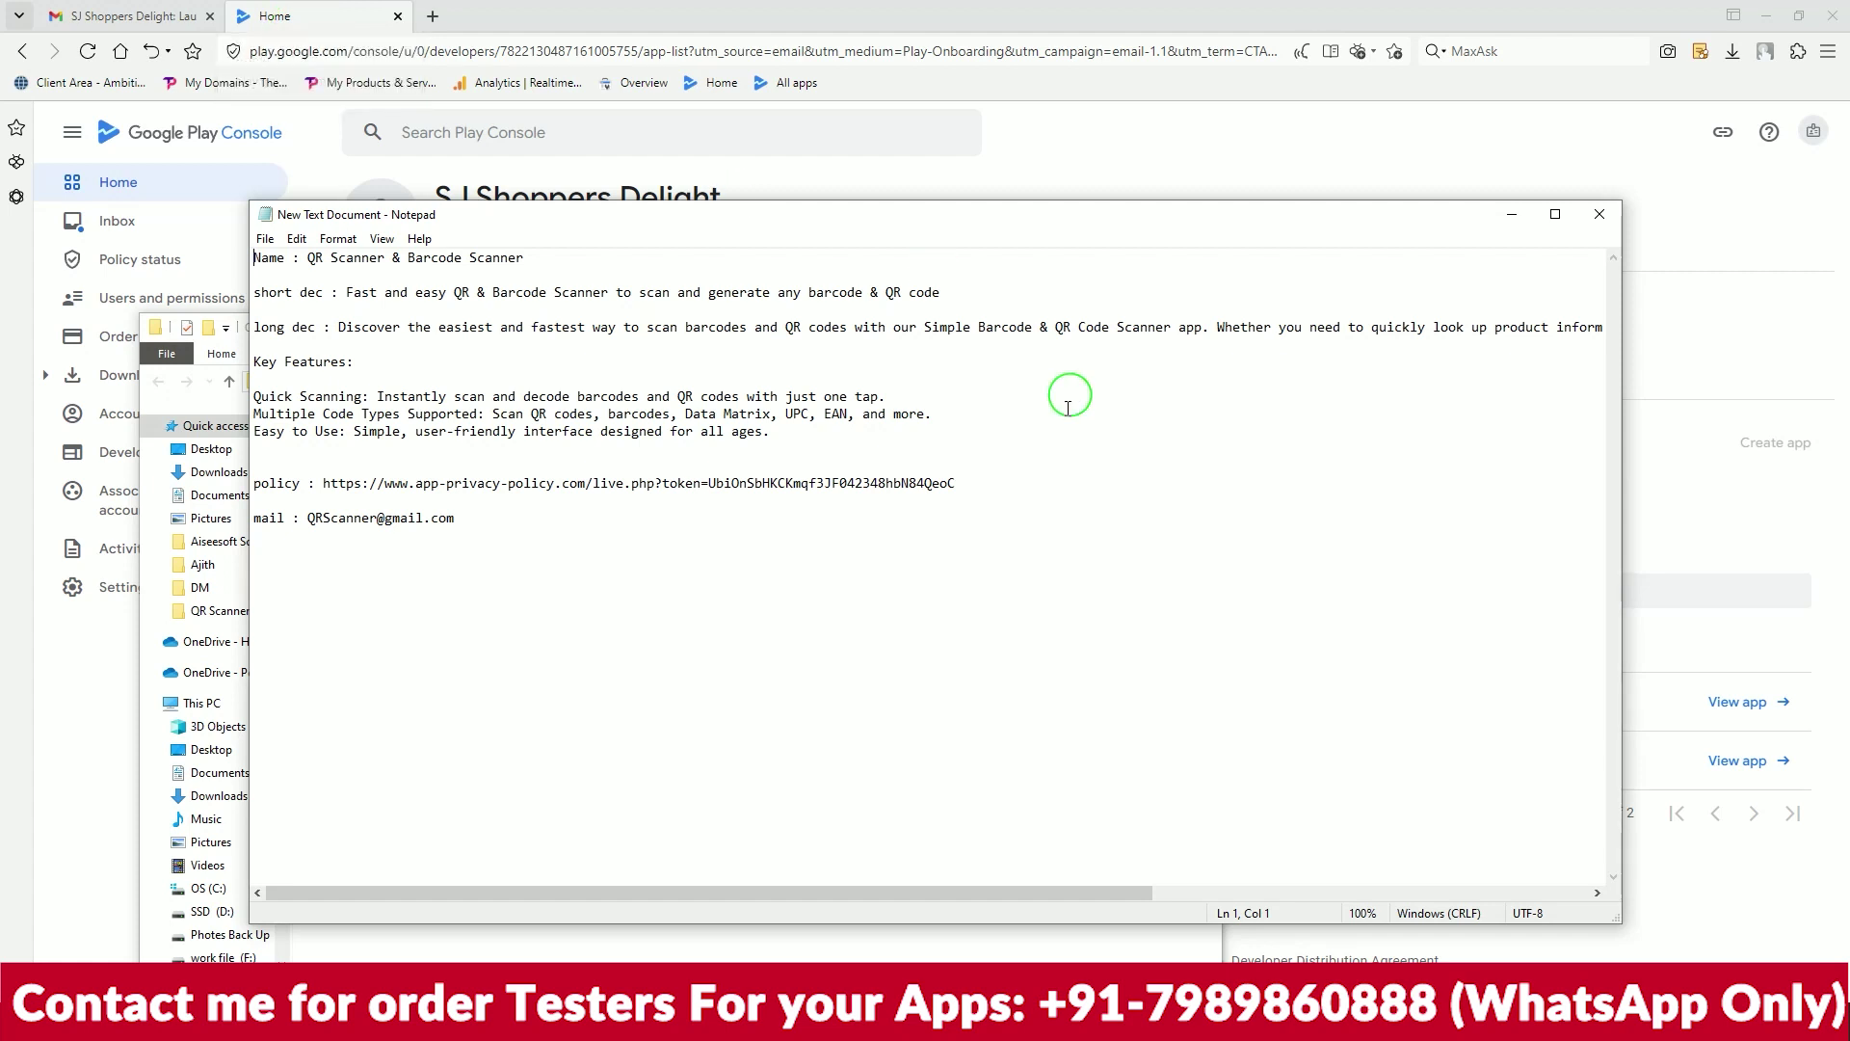
{"action": "left_click", "coordinate": [328, 29]}
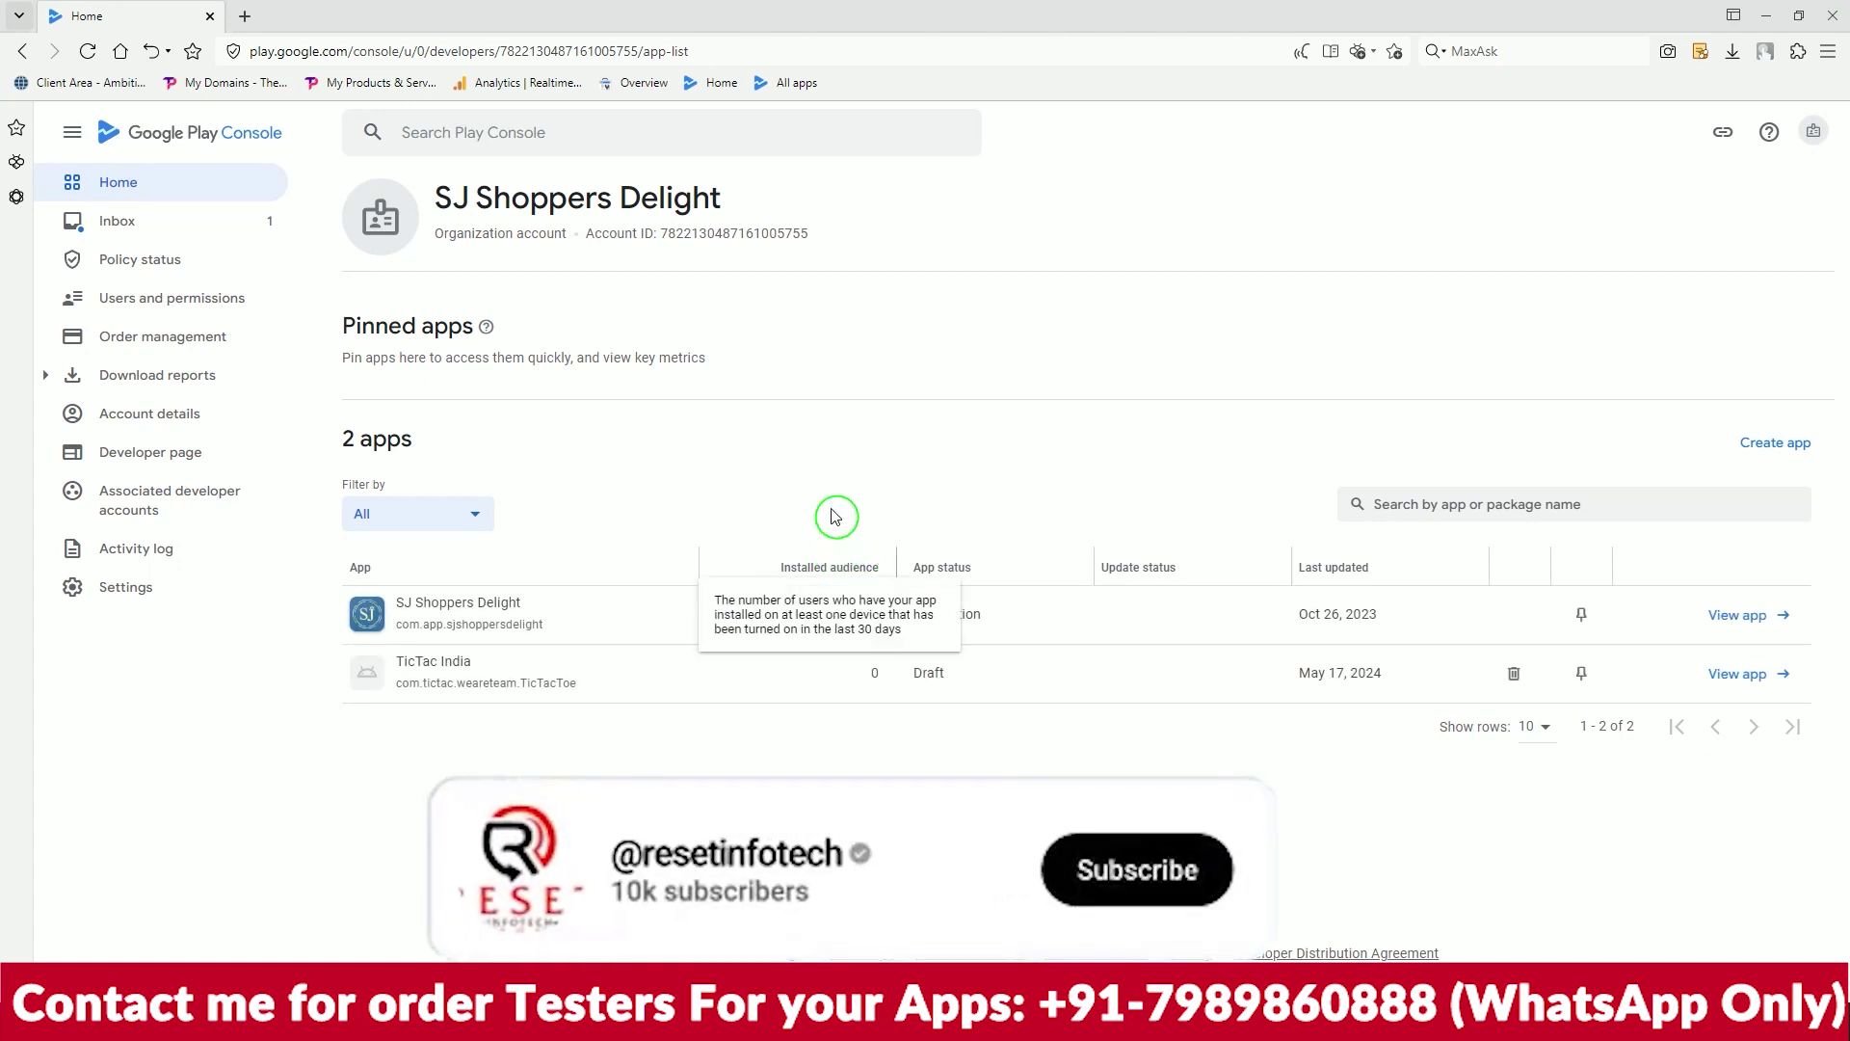
Start creating a new app and copy its name from New Text Document in the desktop's QR Scanner & Barcode Scanner folder
{"action": "left_click", "coordinate": [1800, 444]}
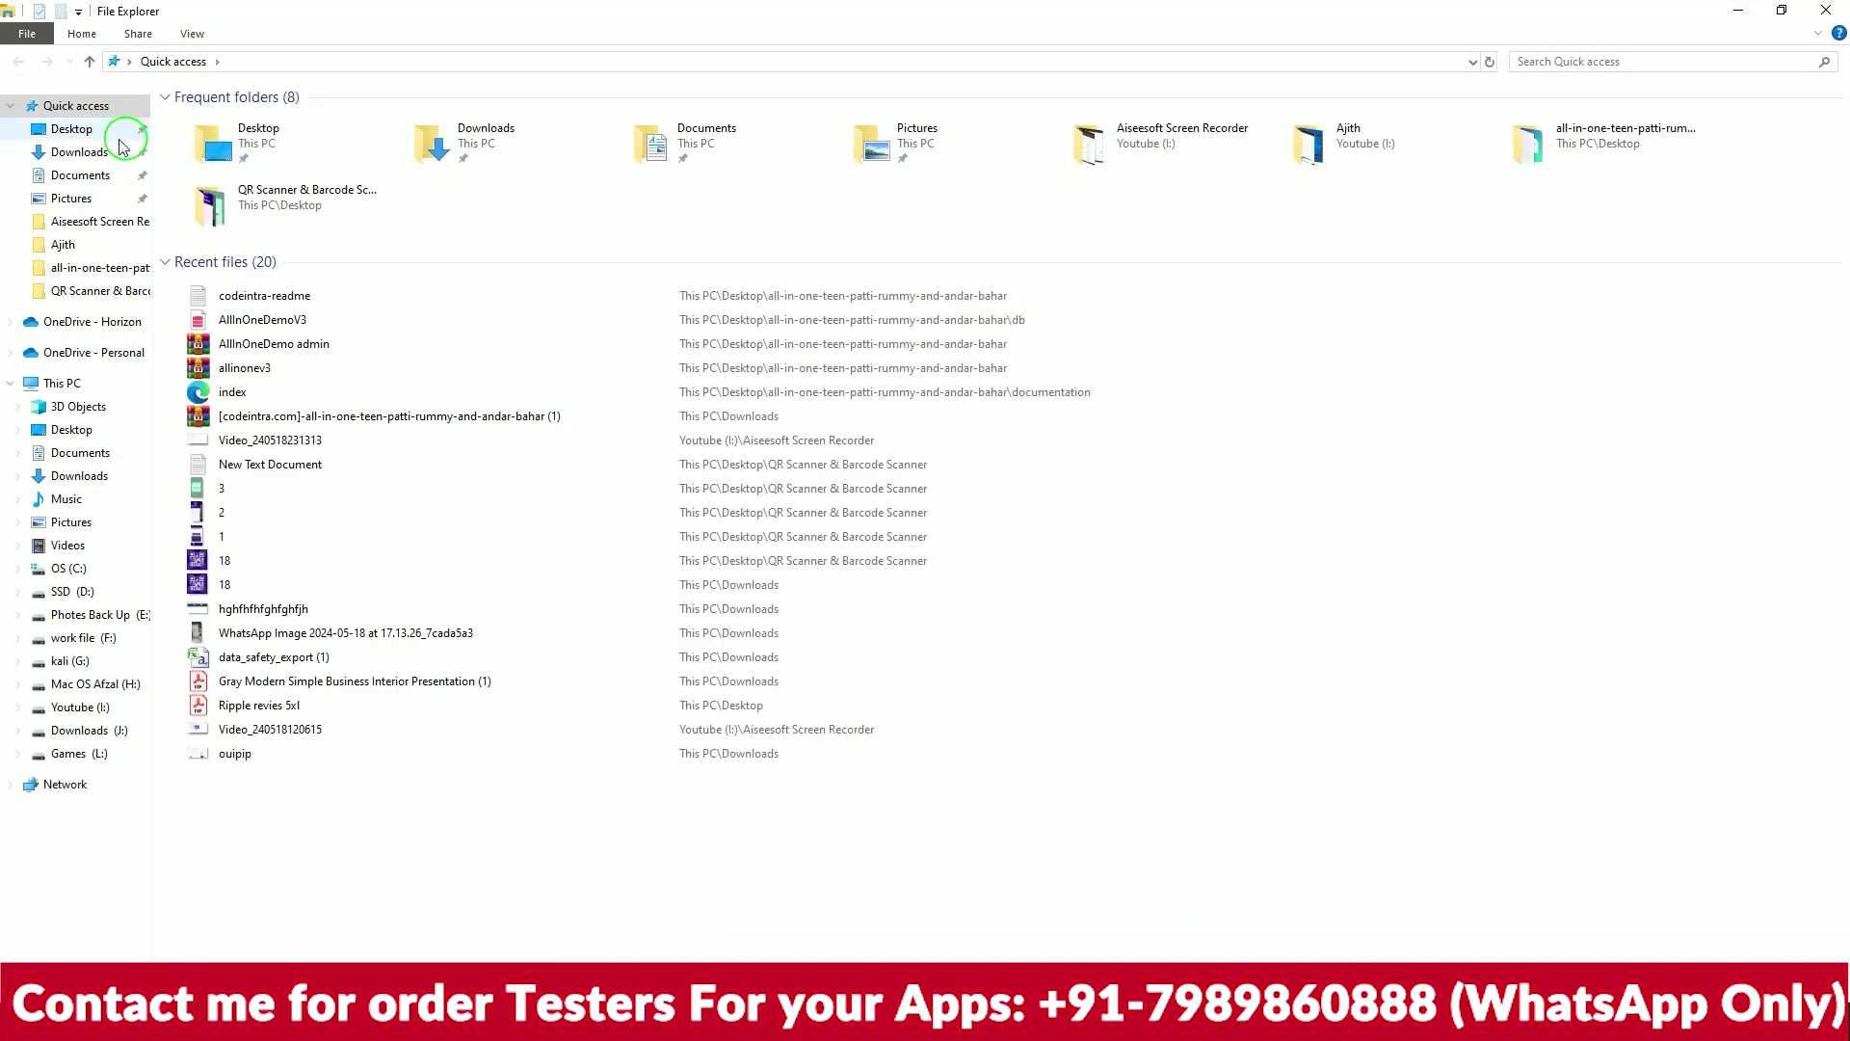
{"action": "left_click", "coordinate": [64, 132]}
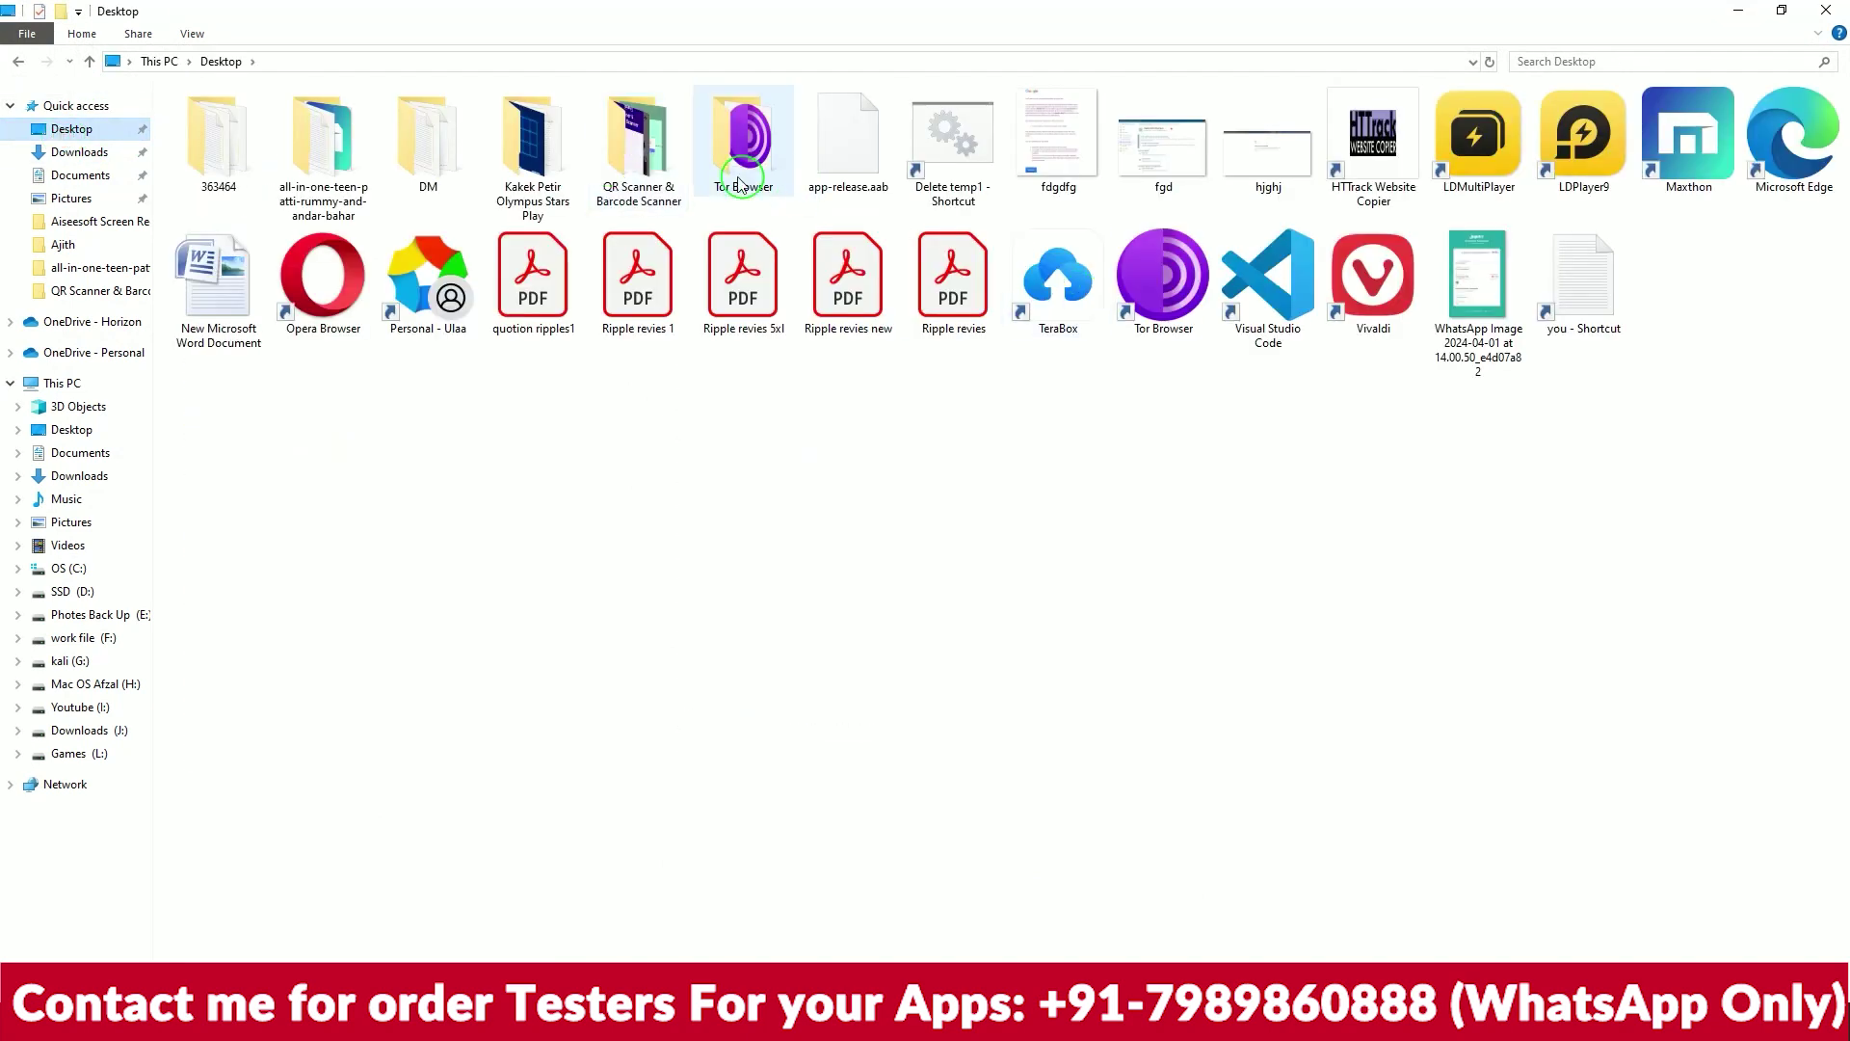
{"action": "double_click", "coordinate": [650, 162]}
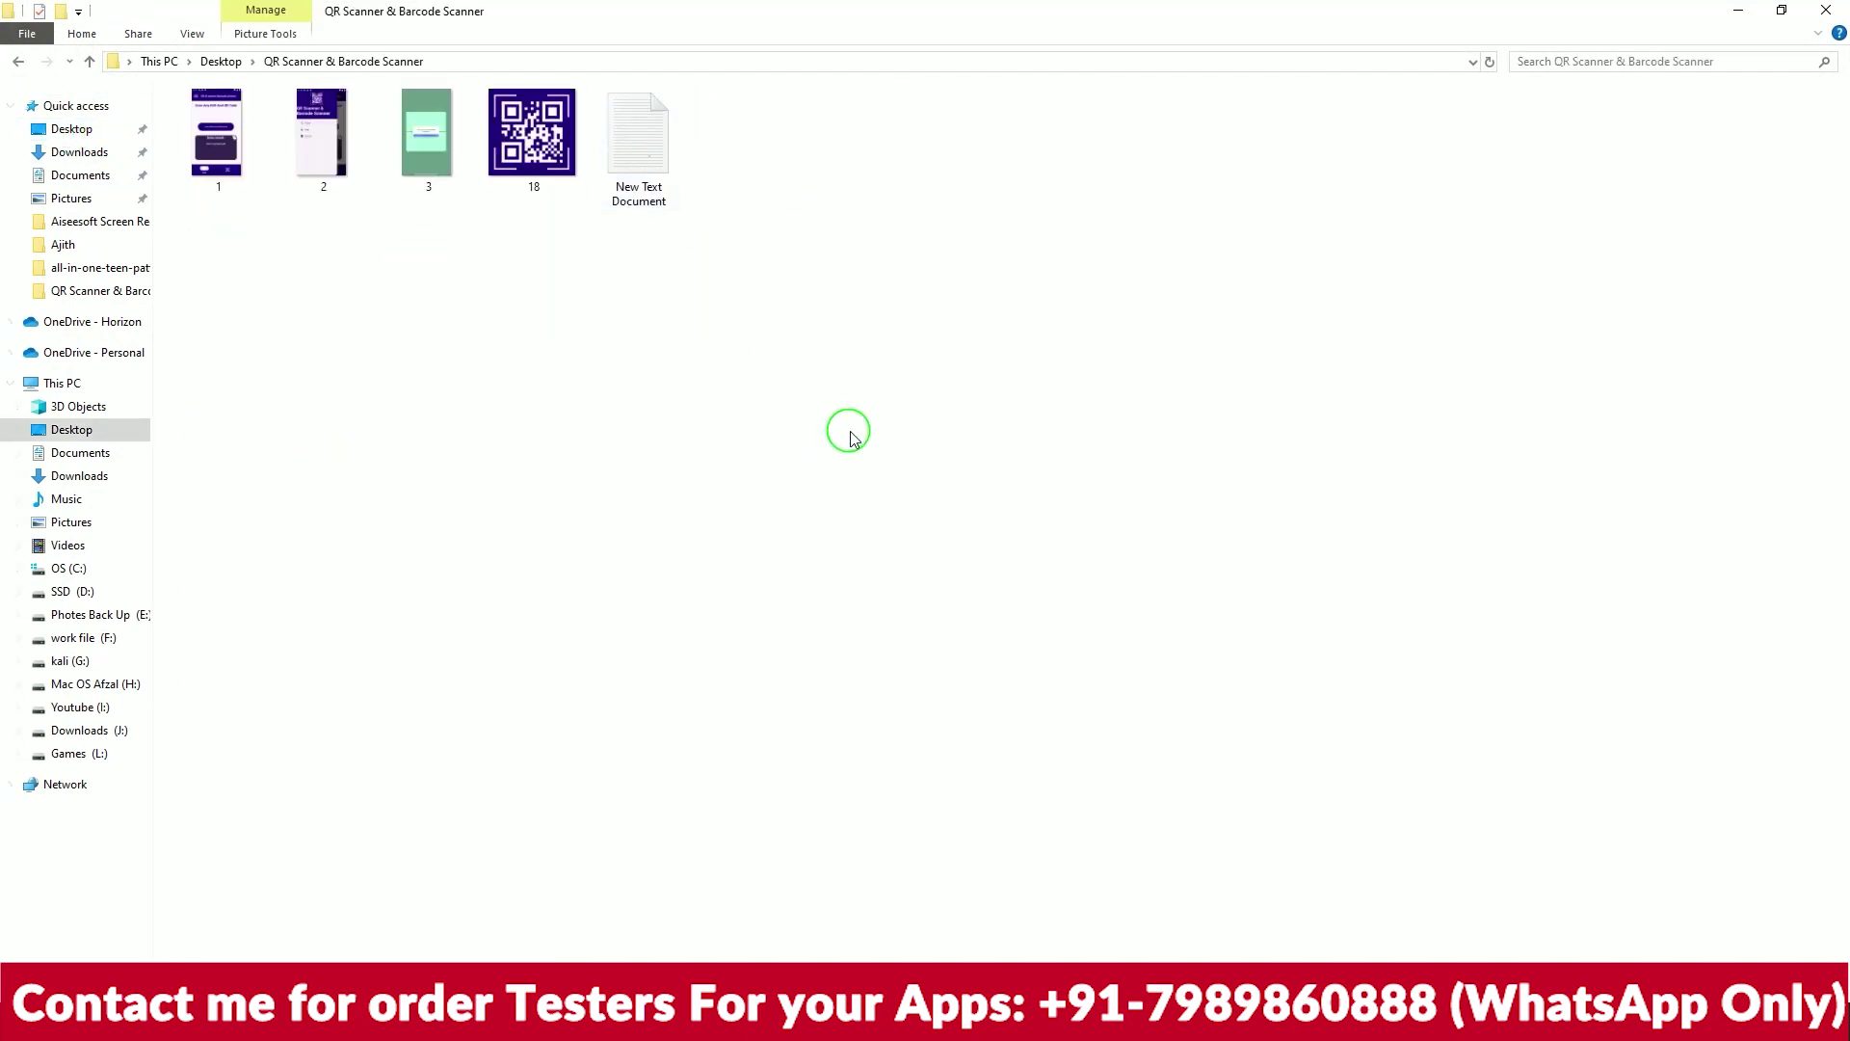
{"action": "double_click", "coordinate": [651, 162]}
{"action": "left_click", "coordinate": [505, 258]}
{"action": "left_click_drag", "start_coordinate": [505, 258], "coordinate": [762, 255]}
{"action": "left_click_drag", "start_coordinate": [570, 302], "coordinate": [355, 302]}
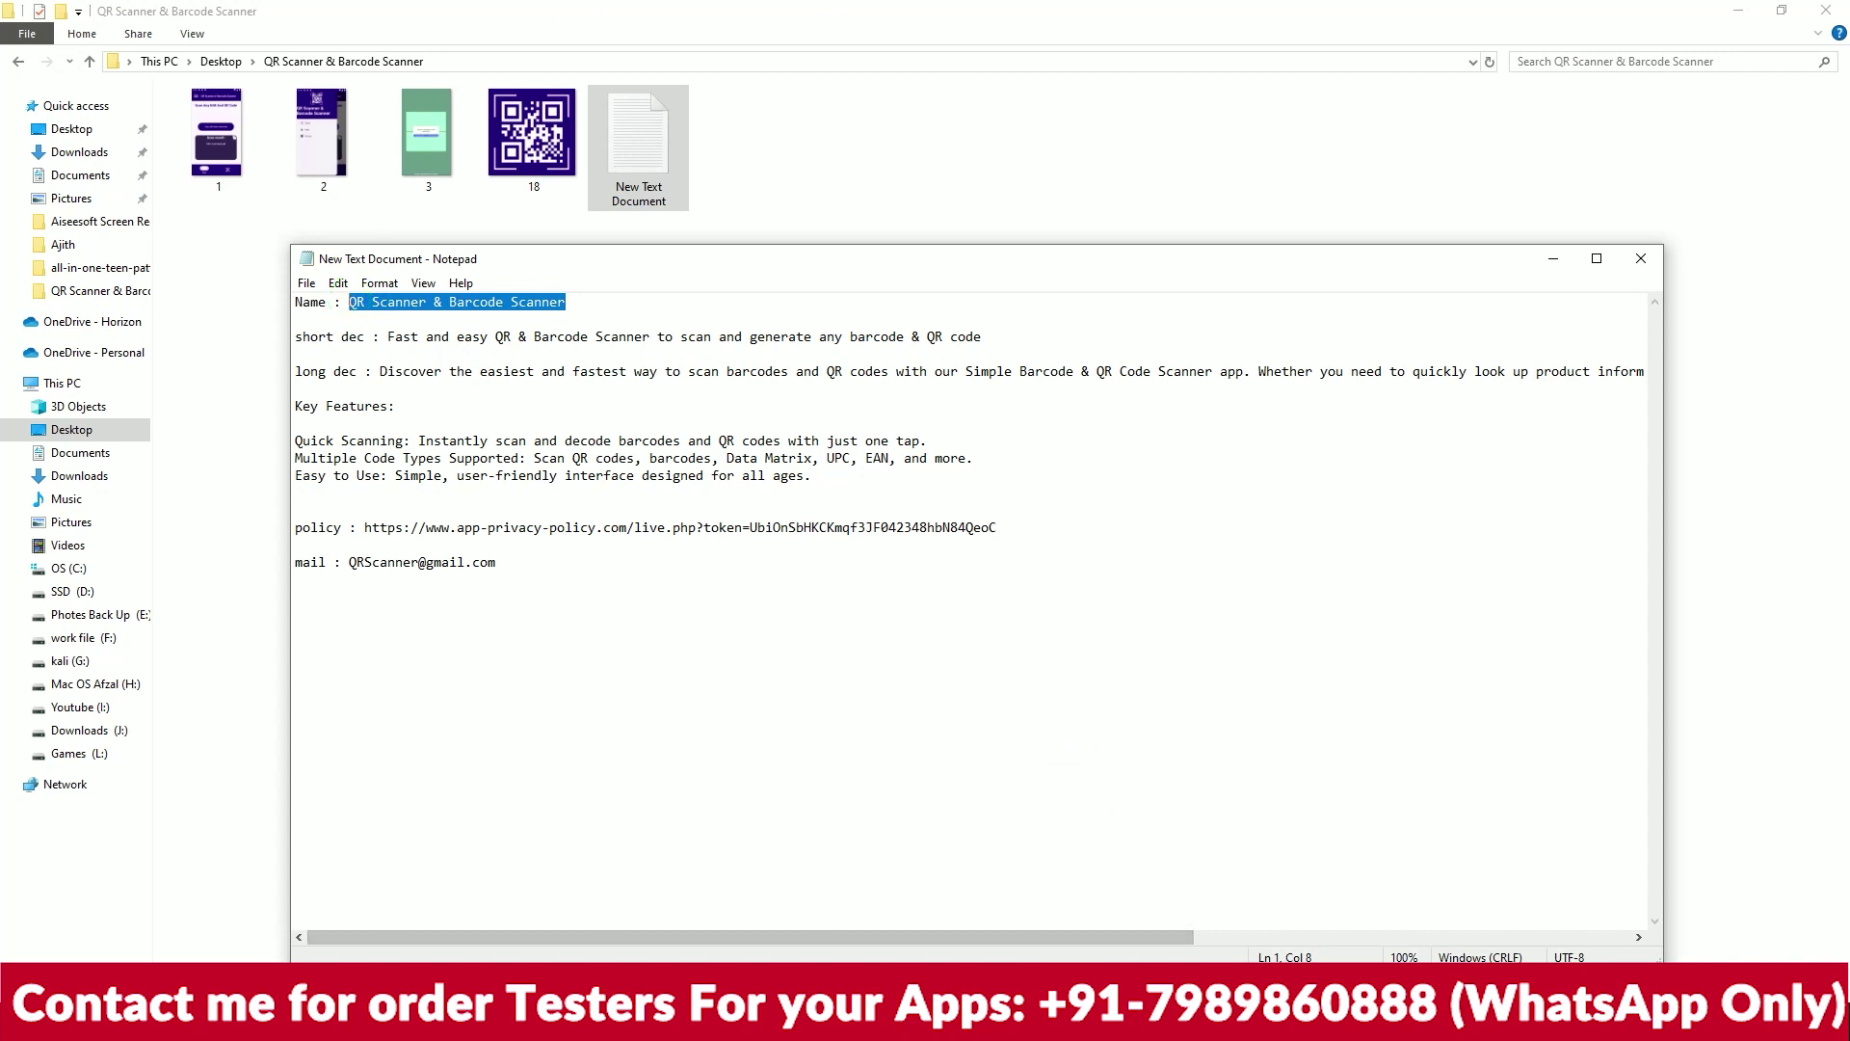
Set the app name to QR Scanner & Barcode Scanner and classify it as a free app
{"action": "key", "text": "alt+Tab"}
{"action": "left_click", "coordinate": [773, 321]}
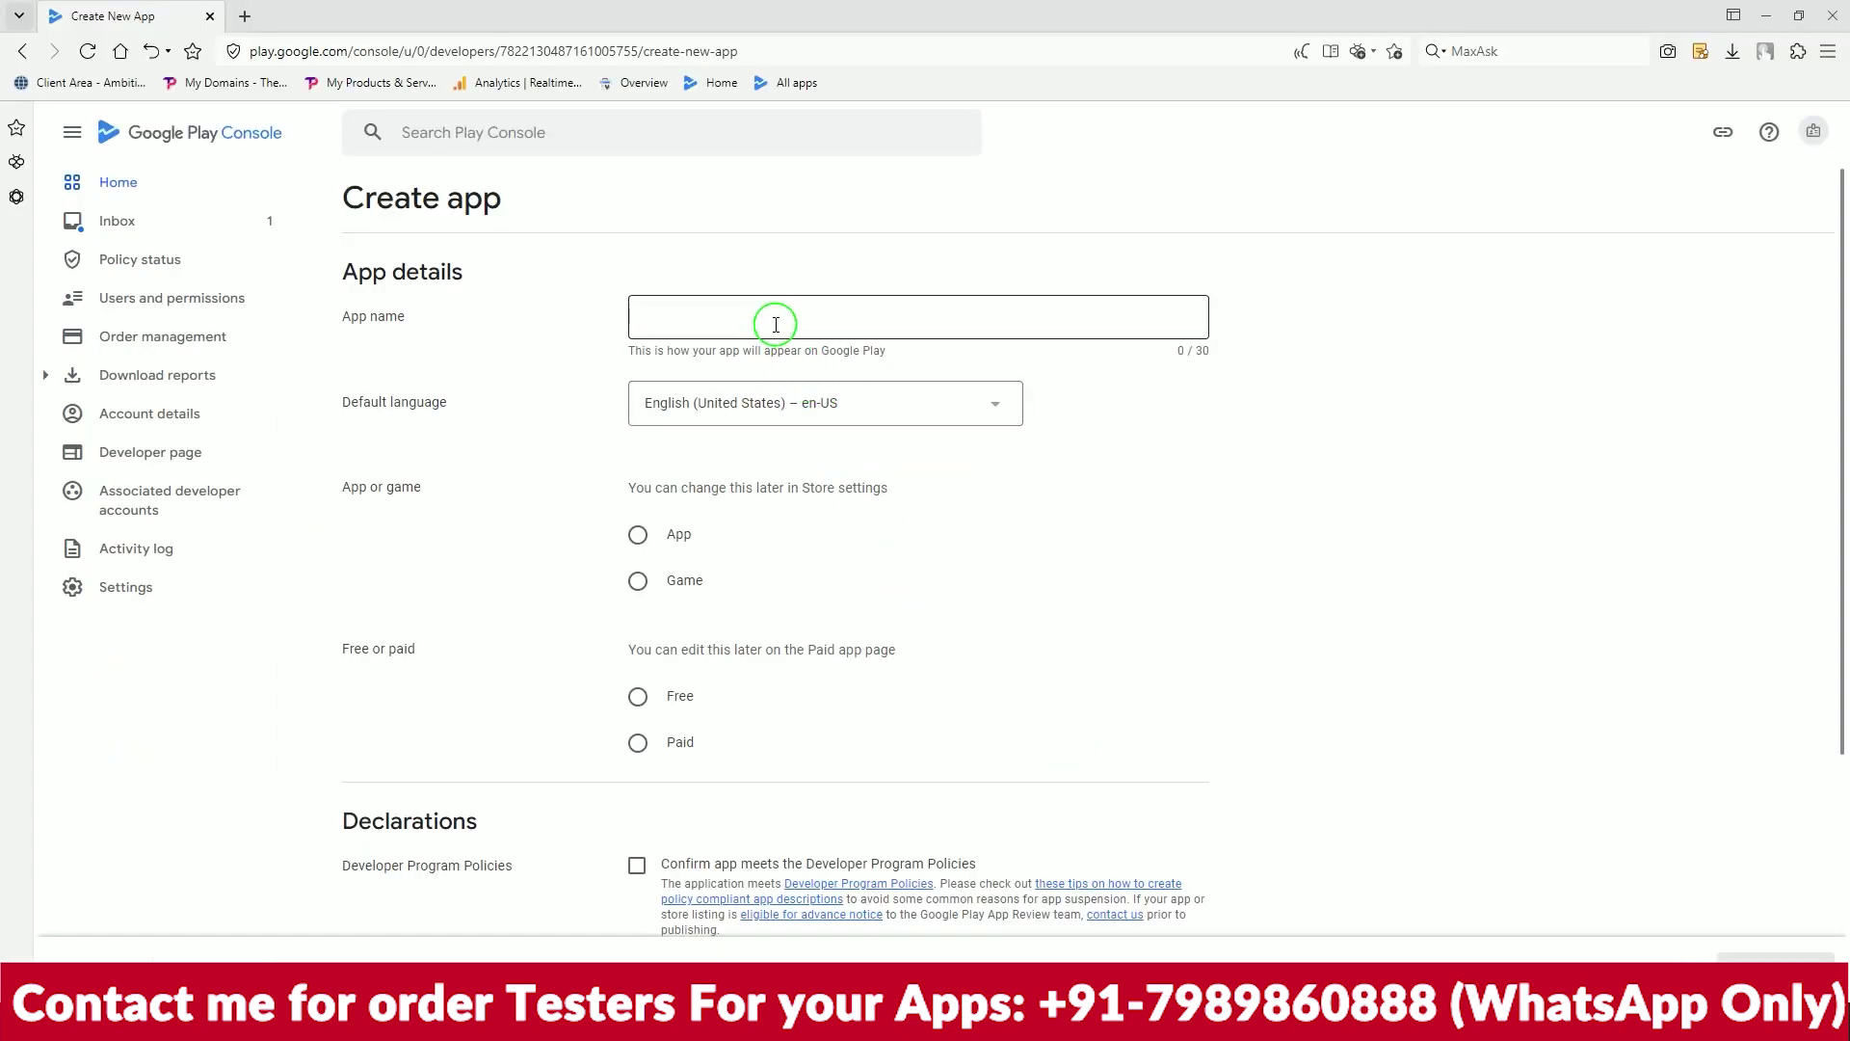
{"action": "type", "text": "QR Scanner & Barcode Scanner"}
{"action": "left_click", "coordinate": [635, 538]}
{"action": "left_click", "coordinate": [636, 696]}
Accept the required declarations, including the Developer Program Policies, and create the app
{"action": "scroll", "coordinate": [838, 653], "scroll_direction": "down", "scroll_amount": 4}
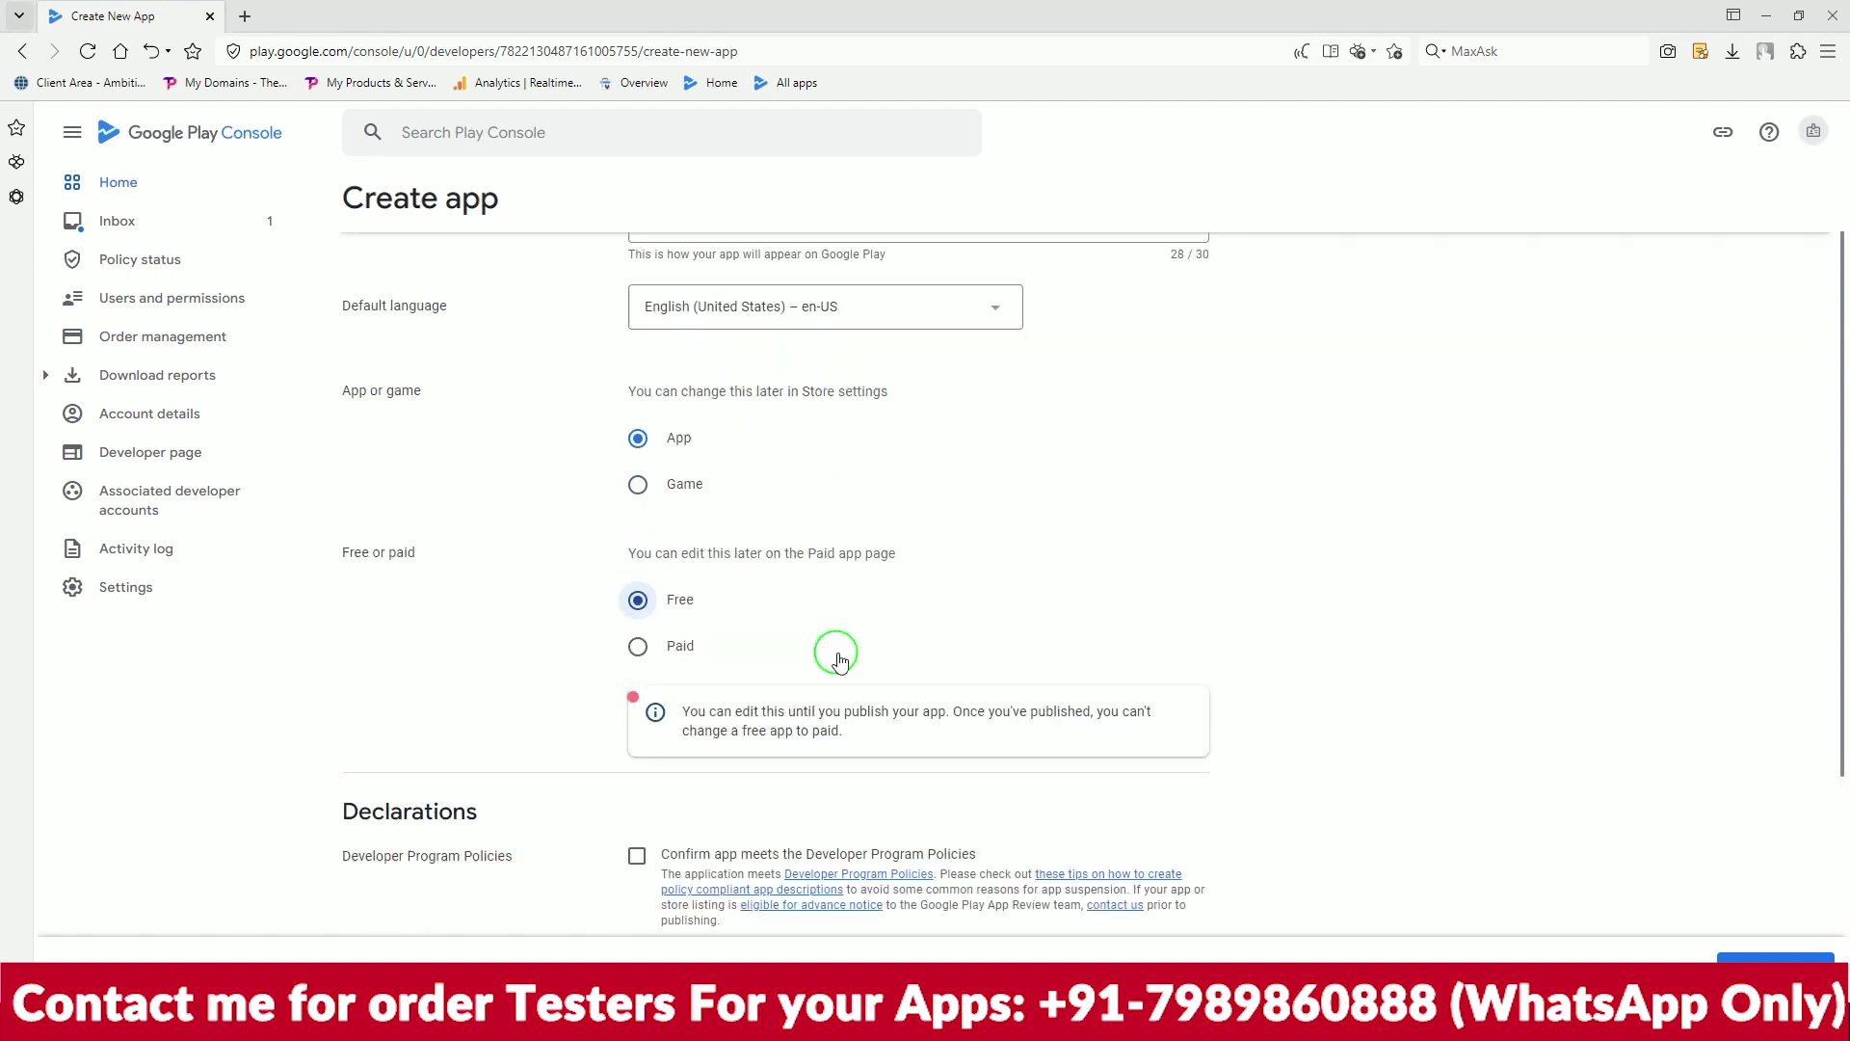
{"action": "left_click", "coordinate": [637, 526]}
{"action": "left_click", "coordinate": [637, 656]}
{"action": "left_click", "coordinate": [1783, 959]}
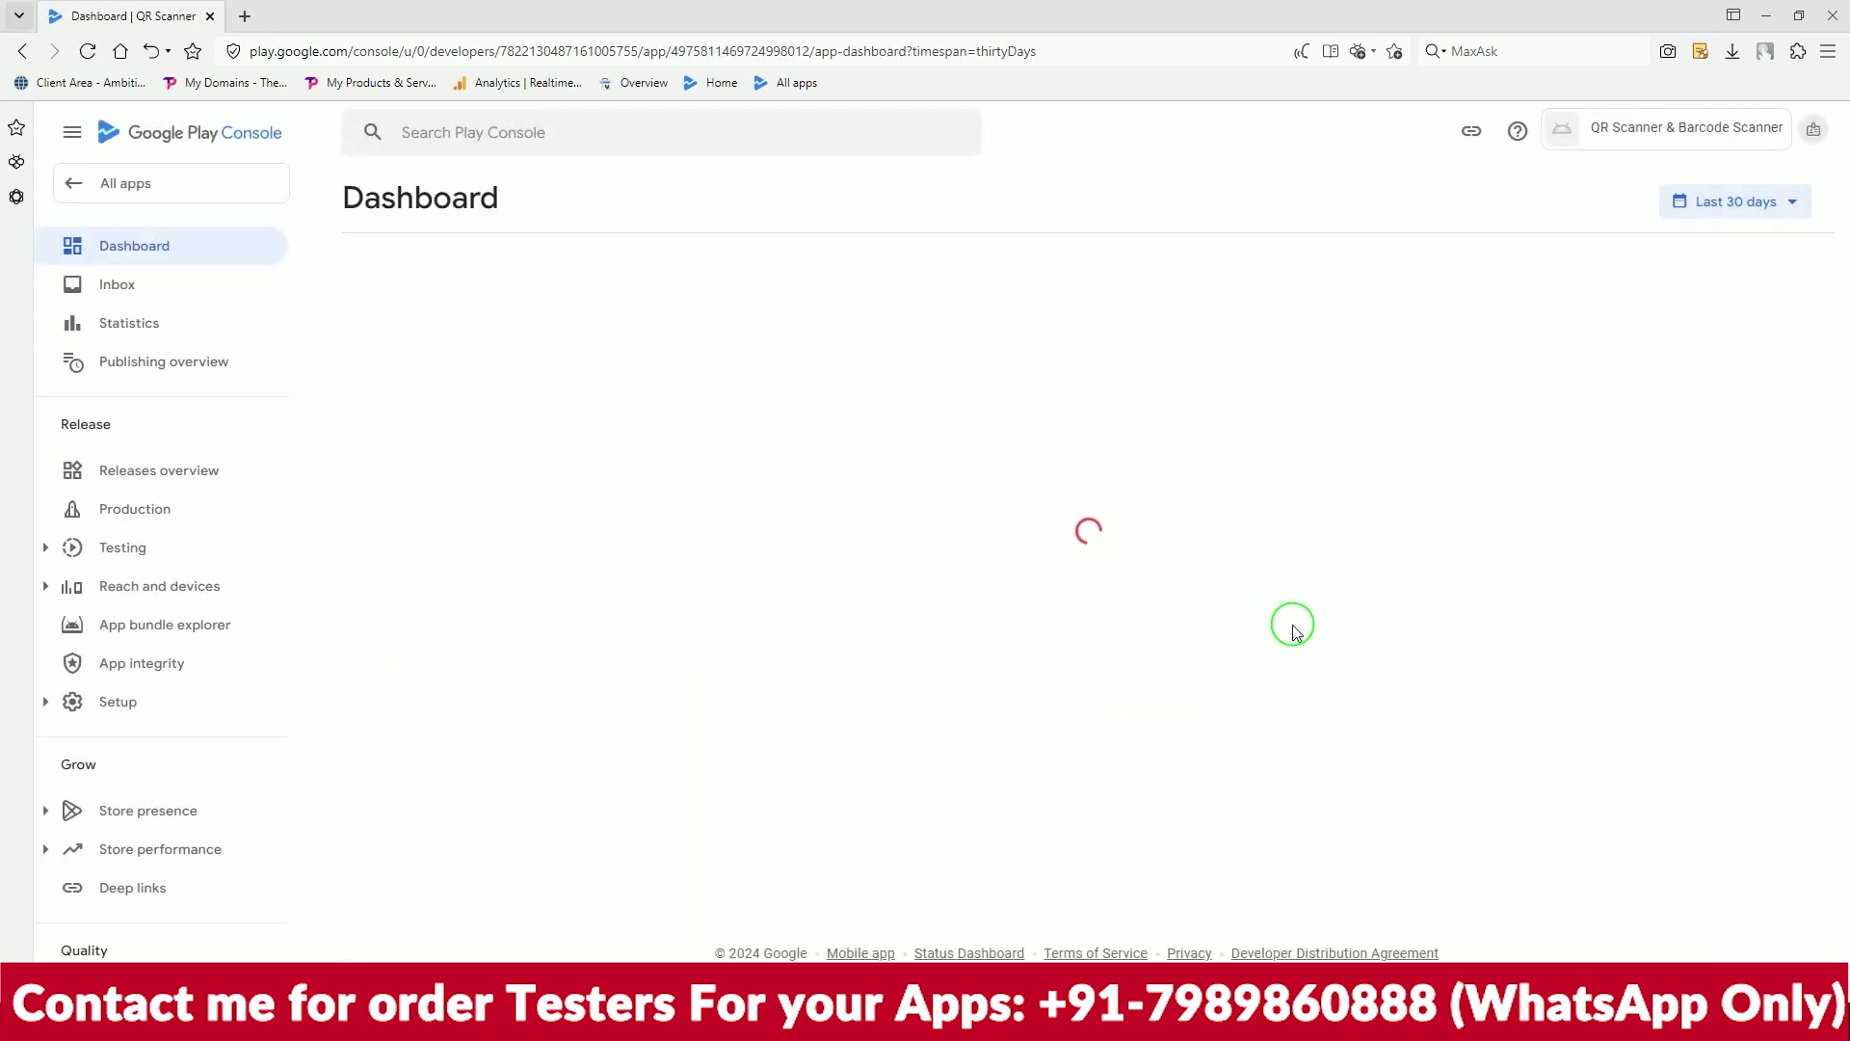
Examine the dashboard's Start testing now, Set up your app and Release your app sections
{"action": "scroll", "coordinate": [930, 500], "scroll_direction": "down", "scroll_amount": 7}
{"action": "scroll", "coordinate": [935, 501], "scroll_direction": "up", "scroll_amount": 4}
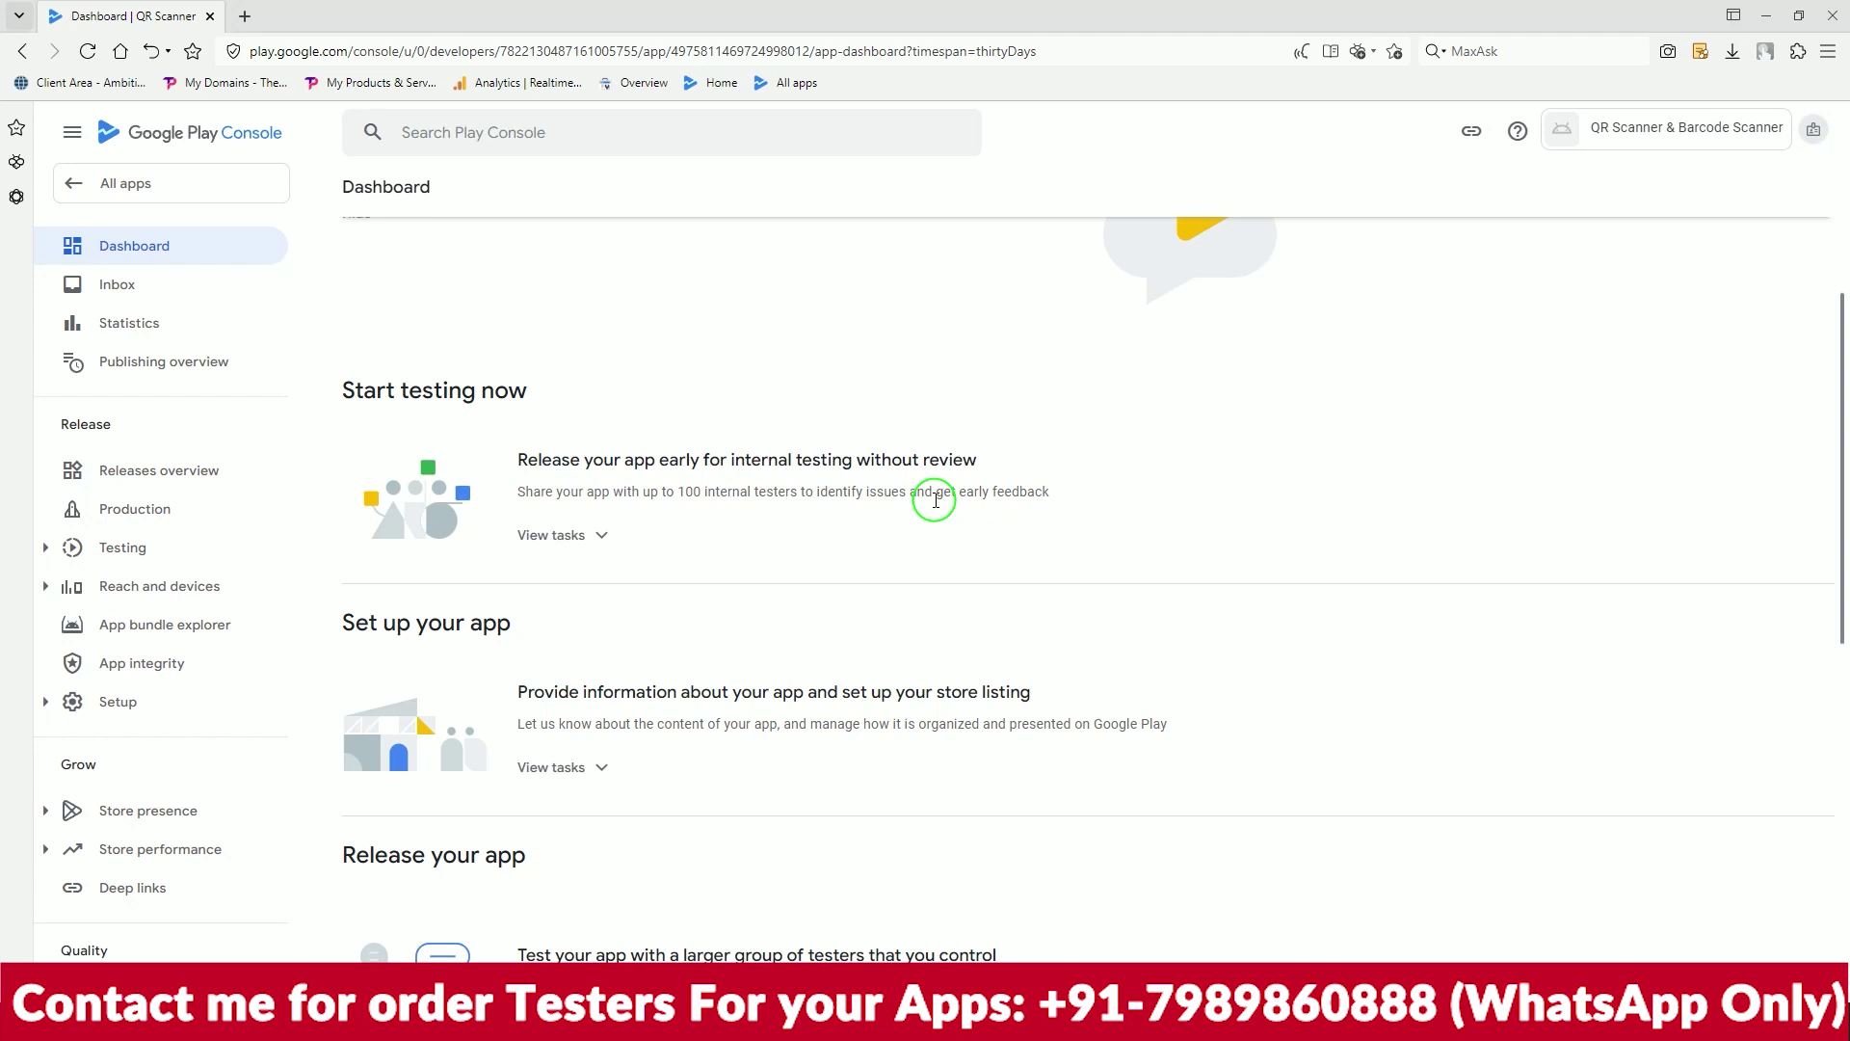
{"action": "scroll", "coordinate": [934, 500], "scroll_direction": "down", "scroll_amount": 10}
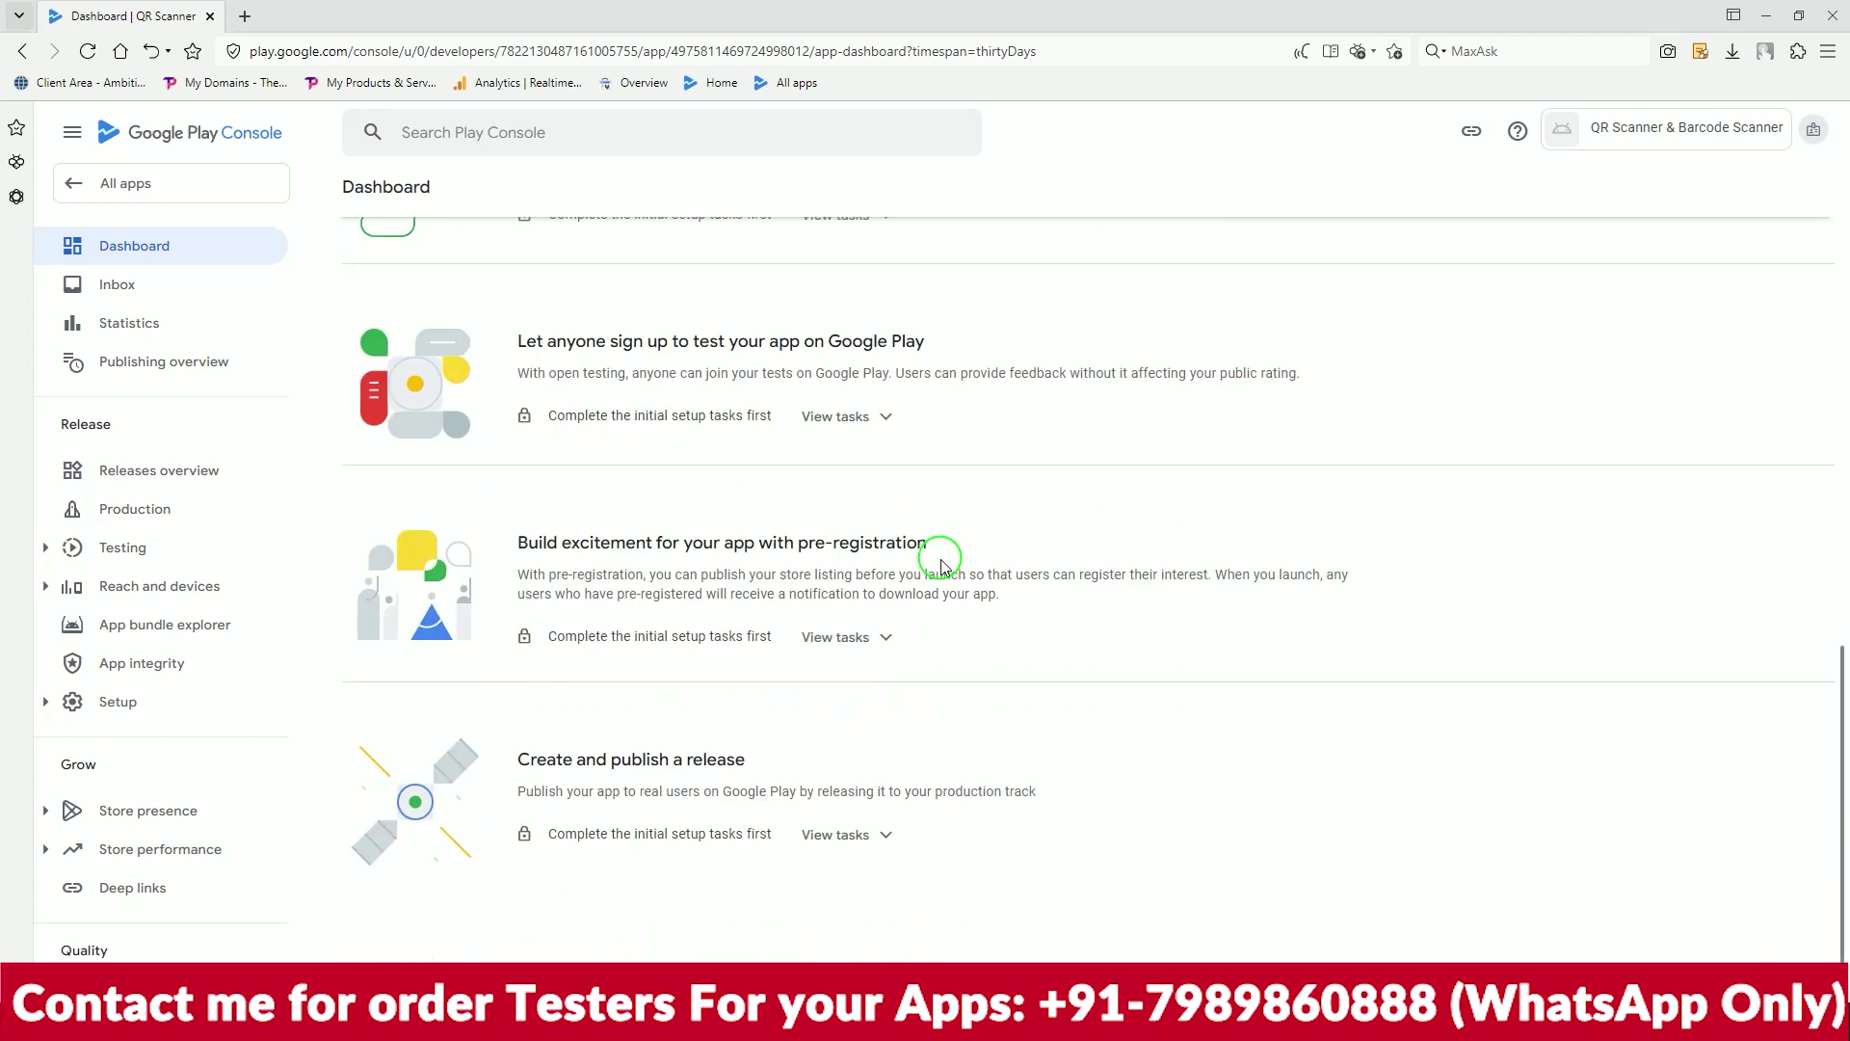
{"action": "scroll", "coordinate": [941, 566], "scroll_direction": "up", "scroll_amount": 1}
{"action": "scroll", "coordinate": [941, 566], "scroll_direction": "up", "scroll_amount": 5}
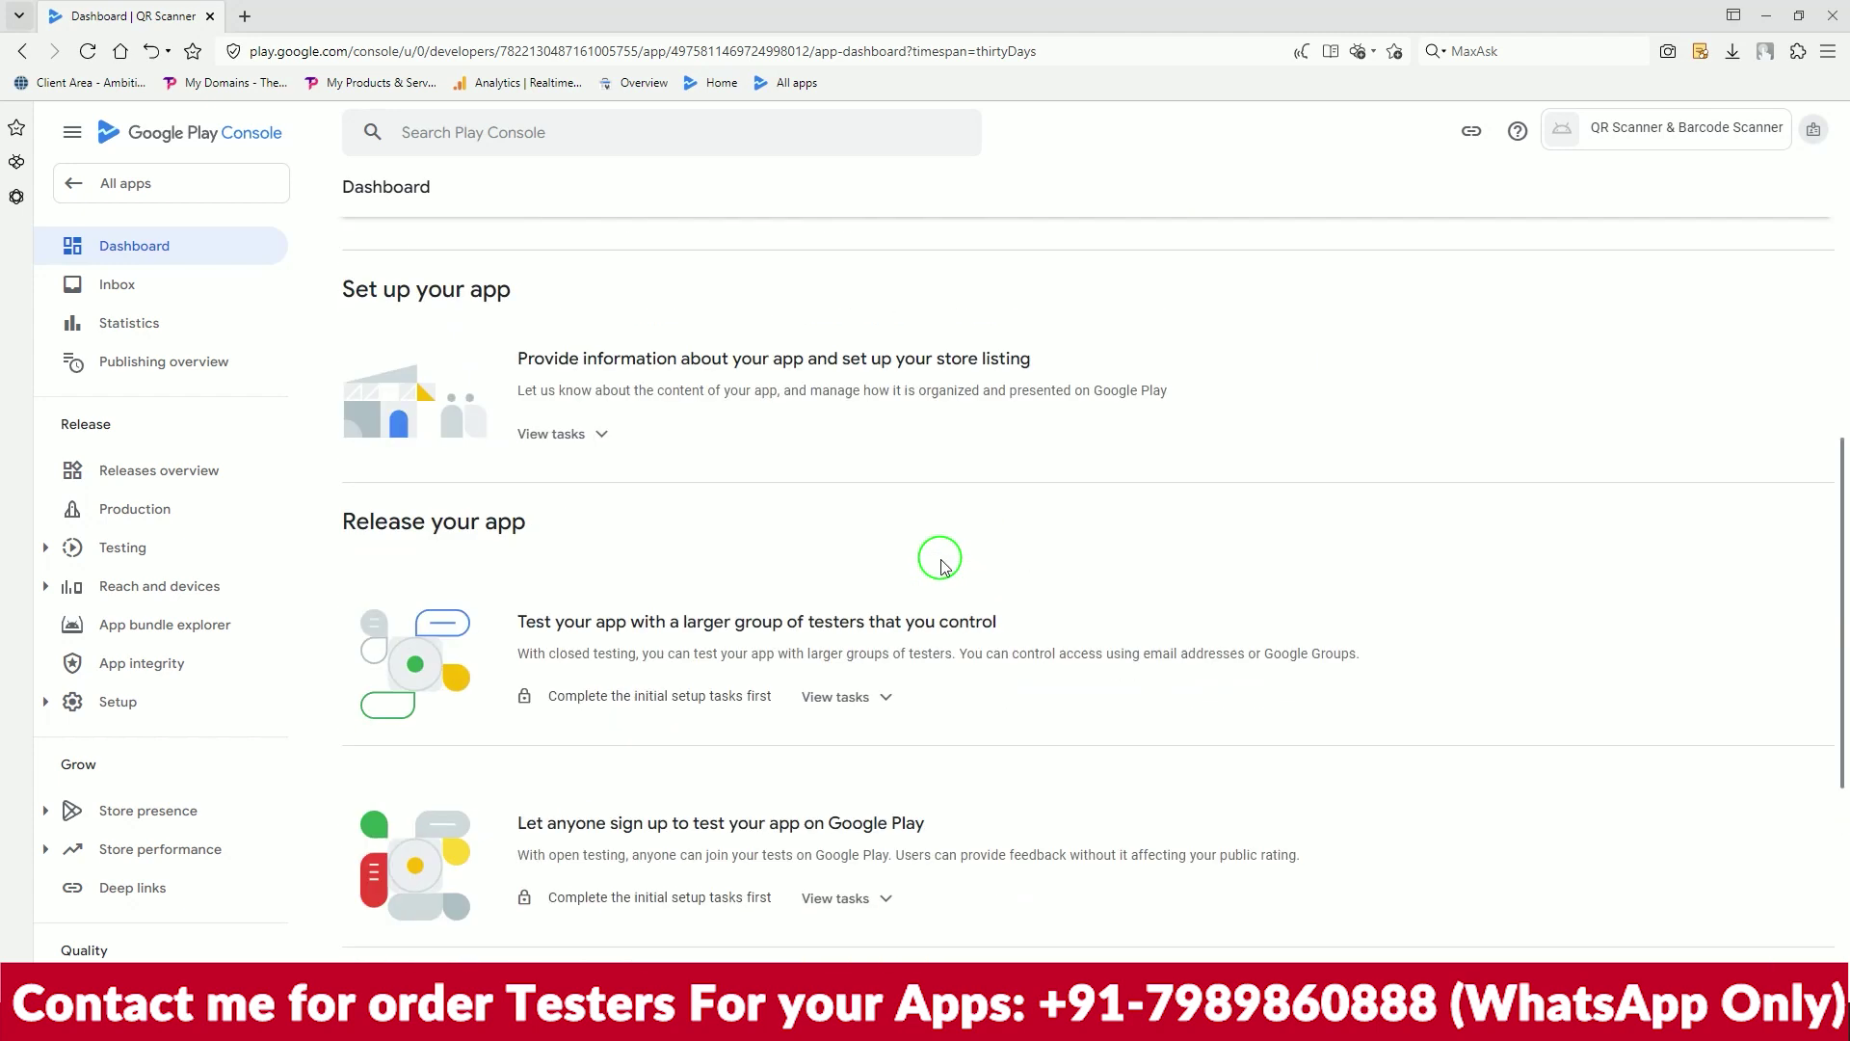
{"action": "scroll", "coordinate": [941, 566], "scroll_direction": "up", "scroll_amount": 3}
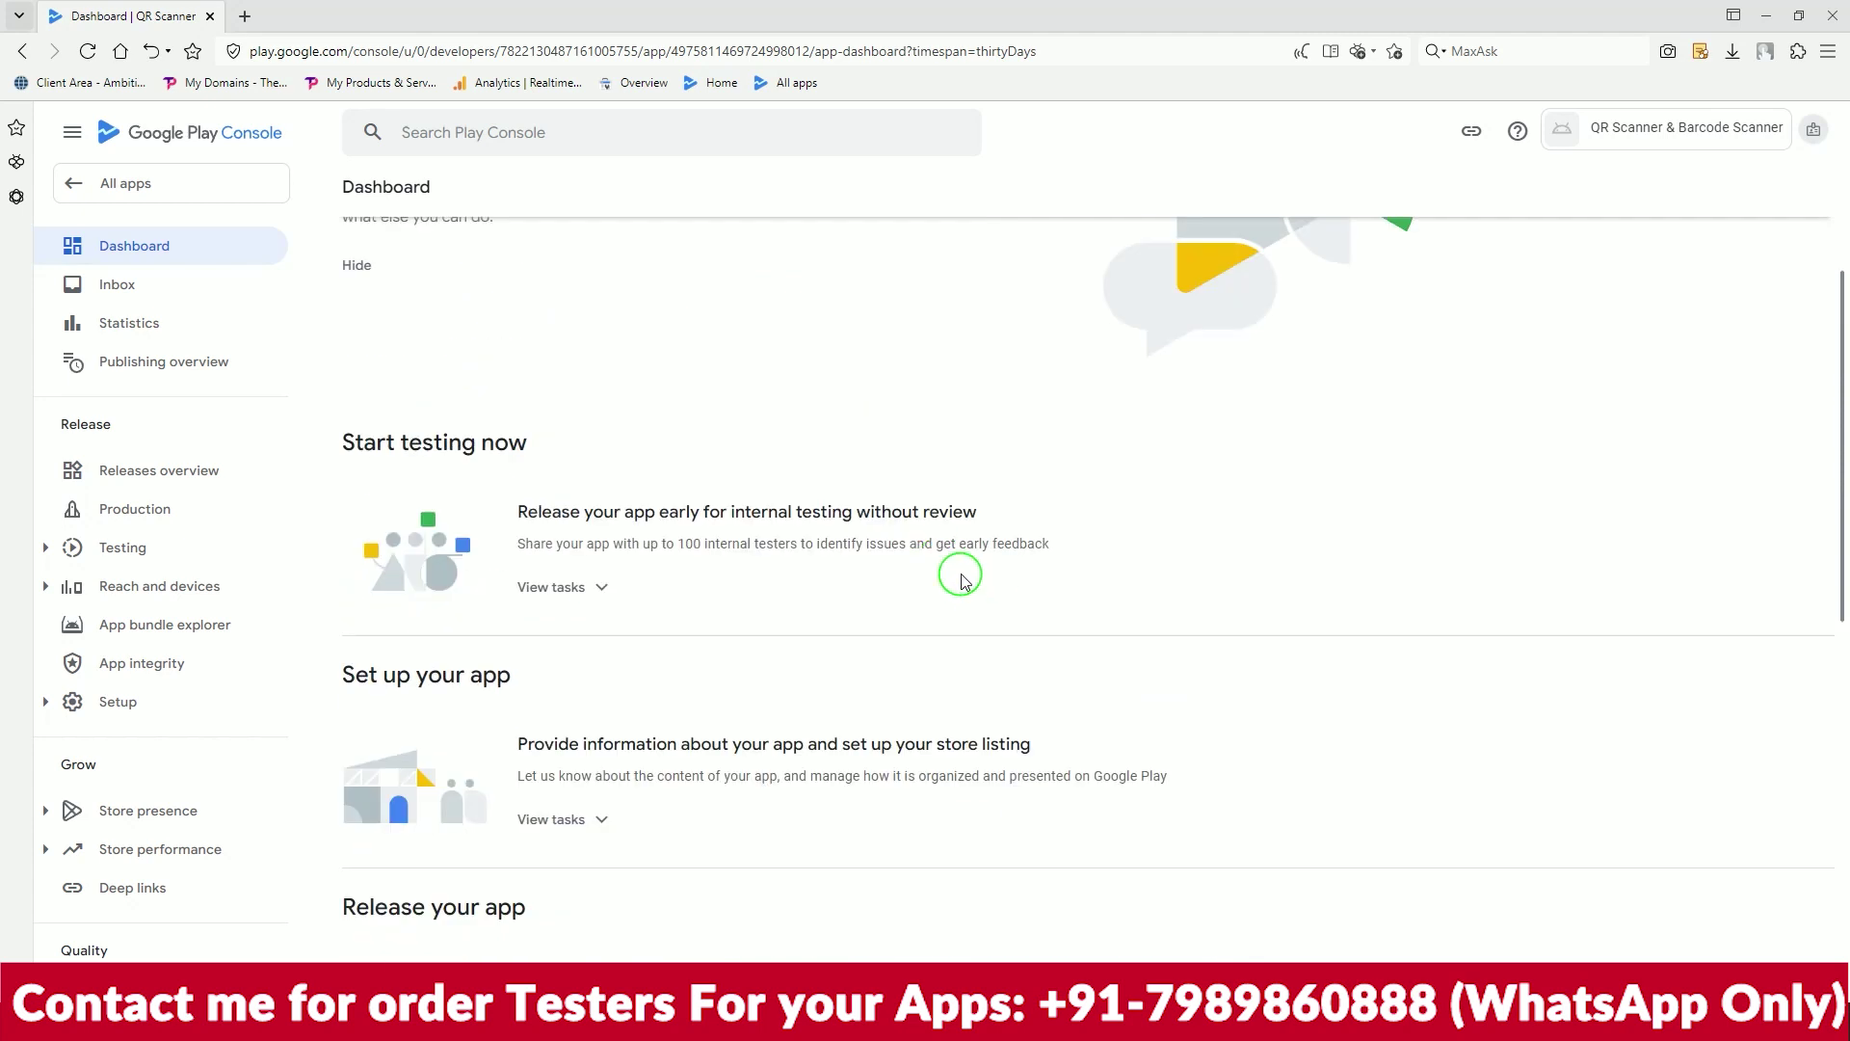
{"action": "scroll", "coordinate": [957, 579], "scroll_direction": "down", "scroll_amount": 1}
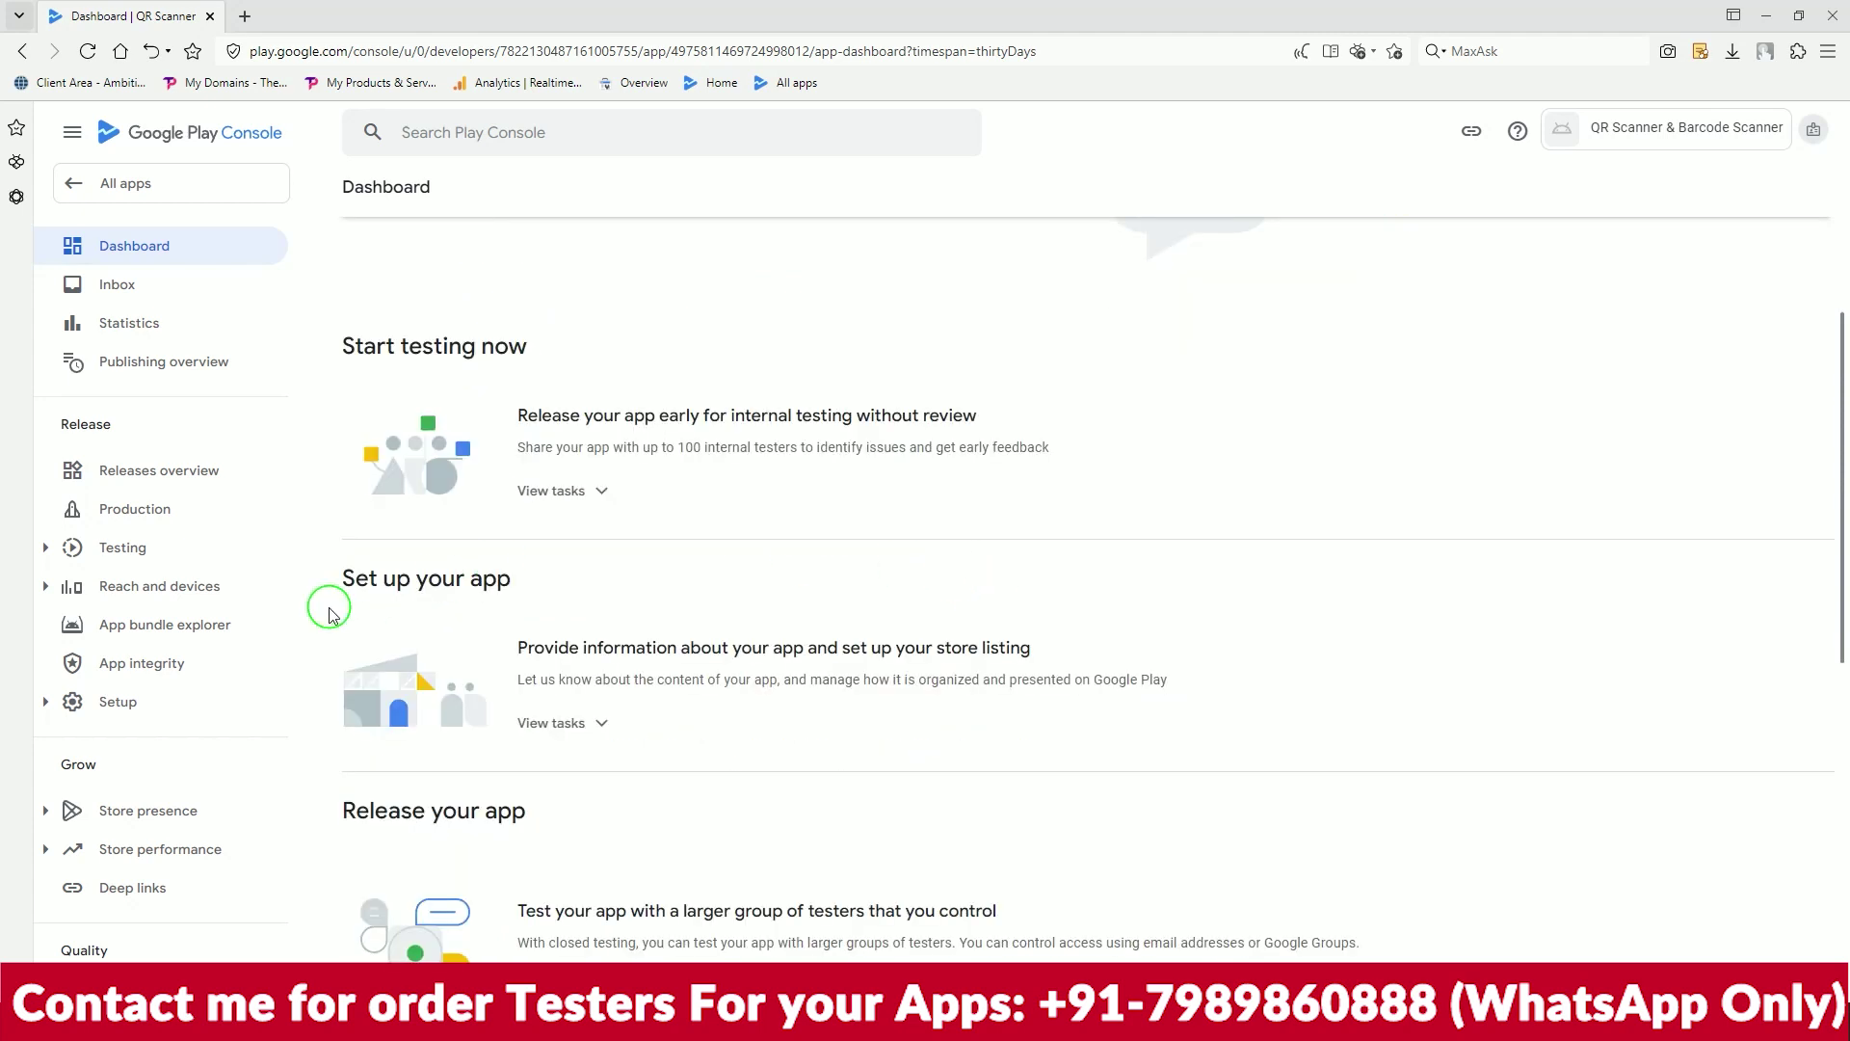
{"action": "left_click_drag", "start_coordinate": [332, 576], "coordinate": [549, 579]}
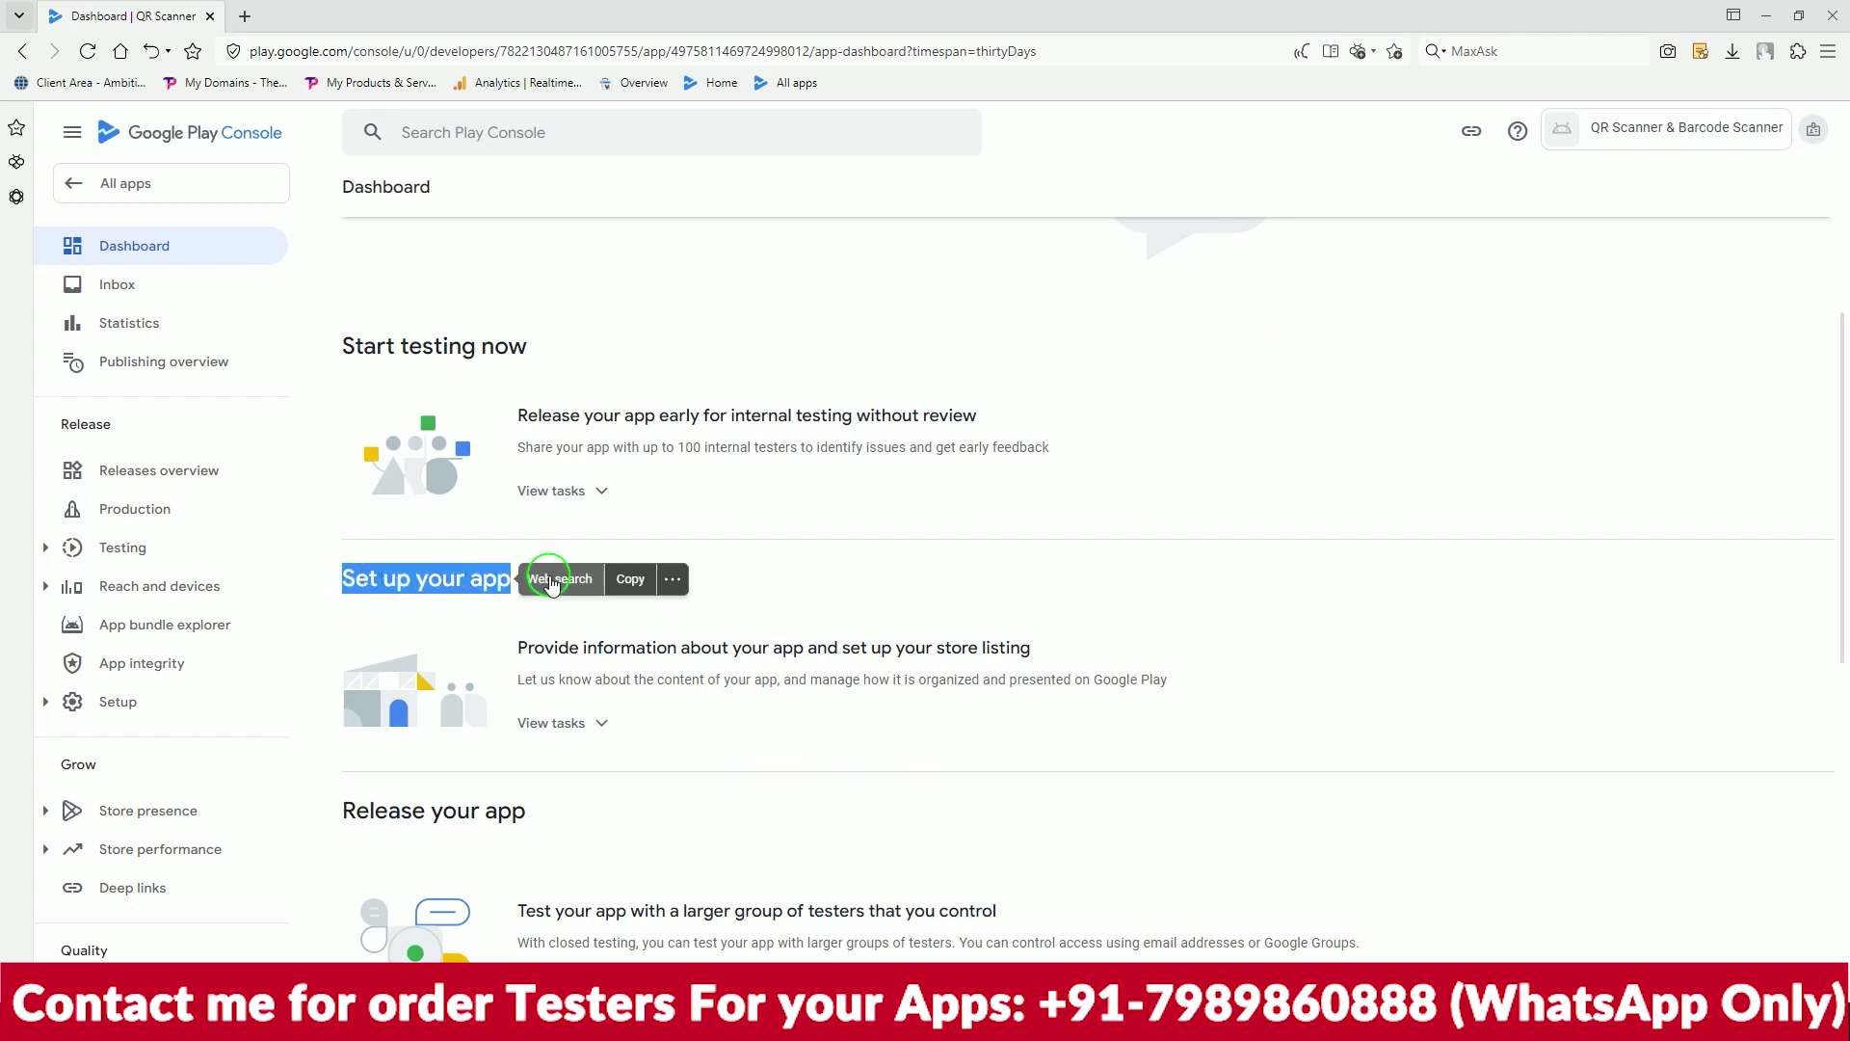
{"action": "left_click_drag", "start_coordinate": [334, 347], "coordinate": [549, 356]}
{"action": "left_click_drag", "start_coordinate": [339, 580], "coordinate": [511, 585]}
Open the Set privacy policy task under Set up your app and copy the policy URL from New Text Document
{"action": "left_click", "coordinate": [592, 725]}
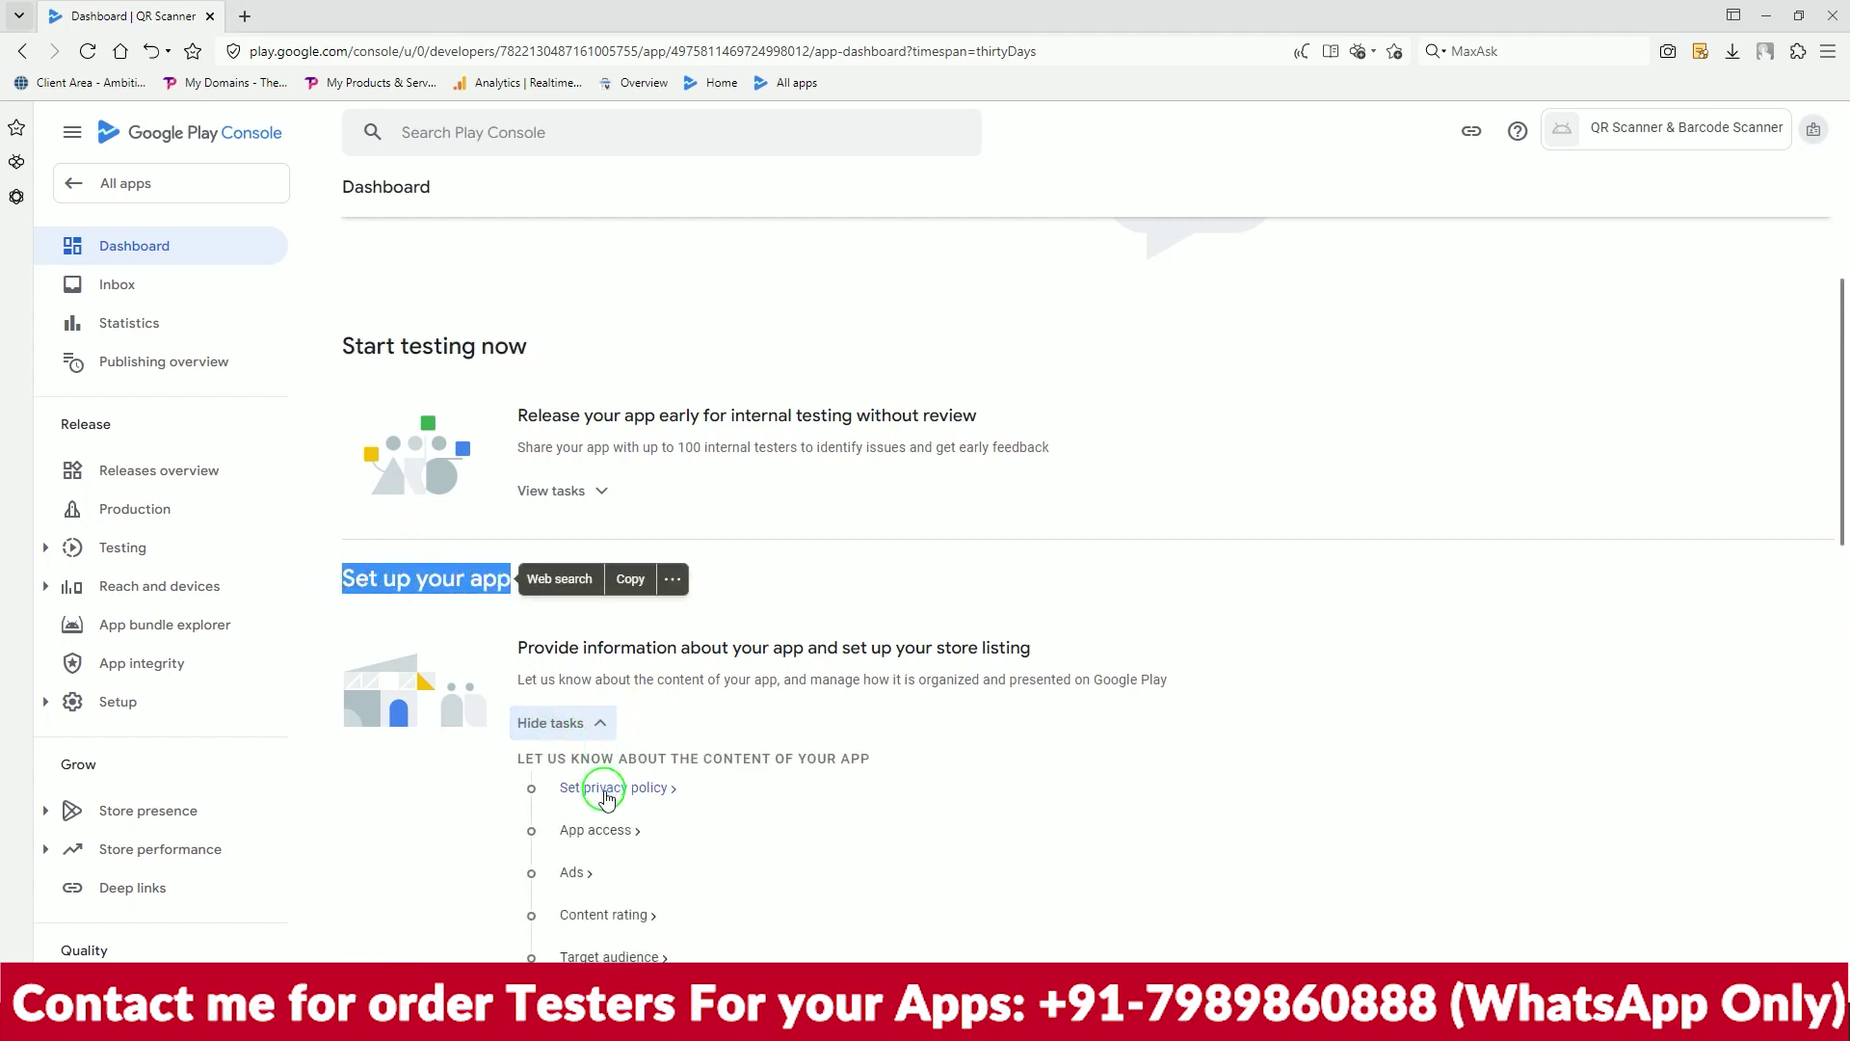
{"action": "left_click", "coordinate": [607, 792]}
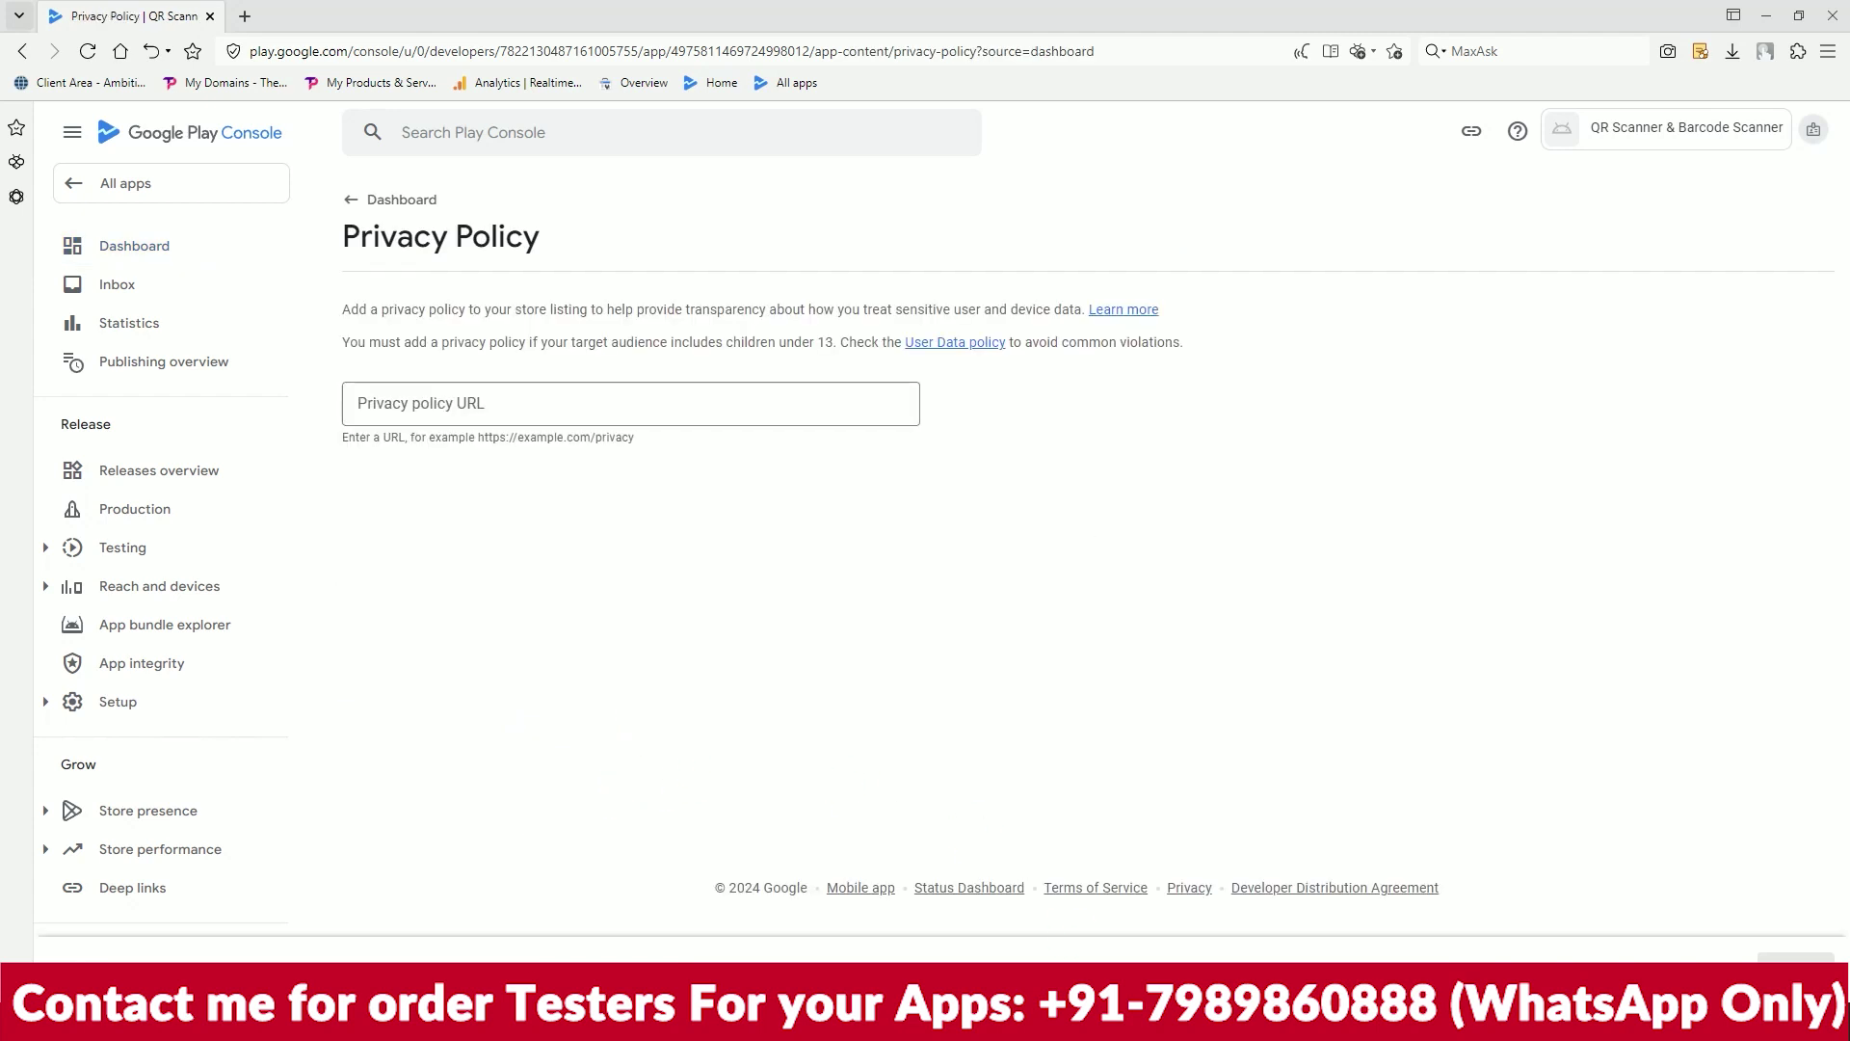
{"action": "key", "text": "alt+Tab"}
{"action": "left_click_drag", "start_coordinate": [1033, 529], "coordinate": [365, 537]}
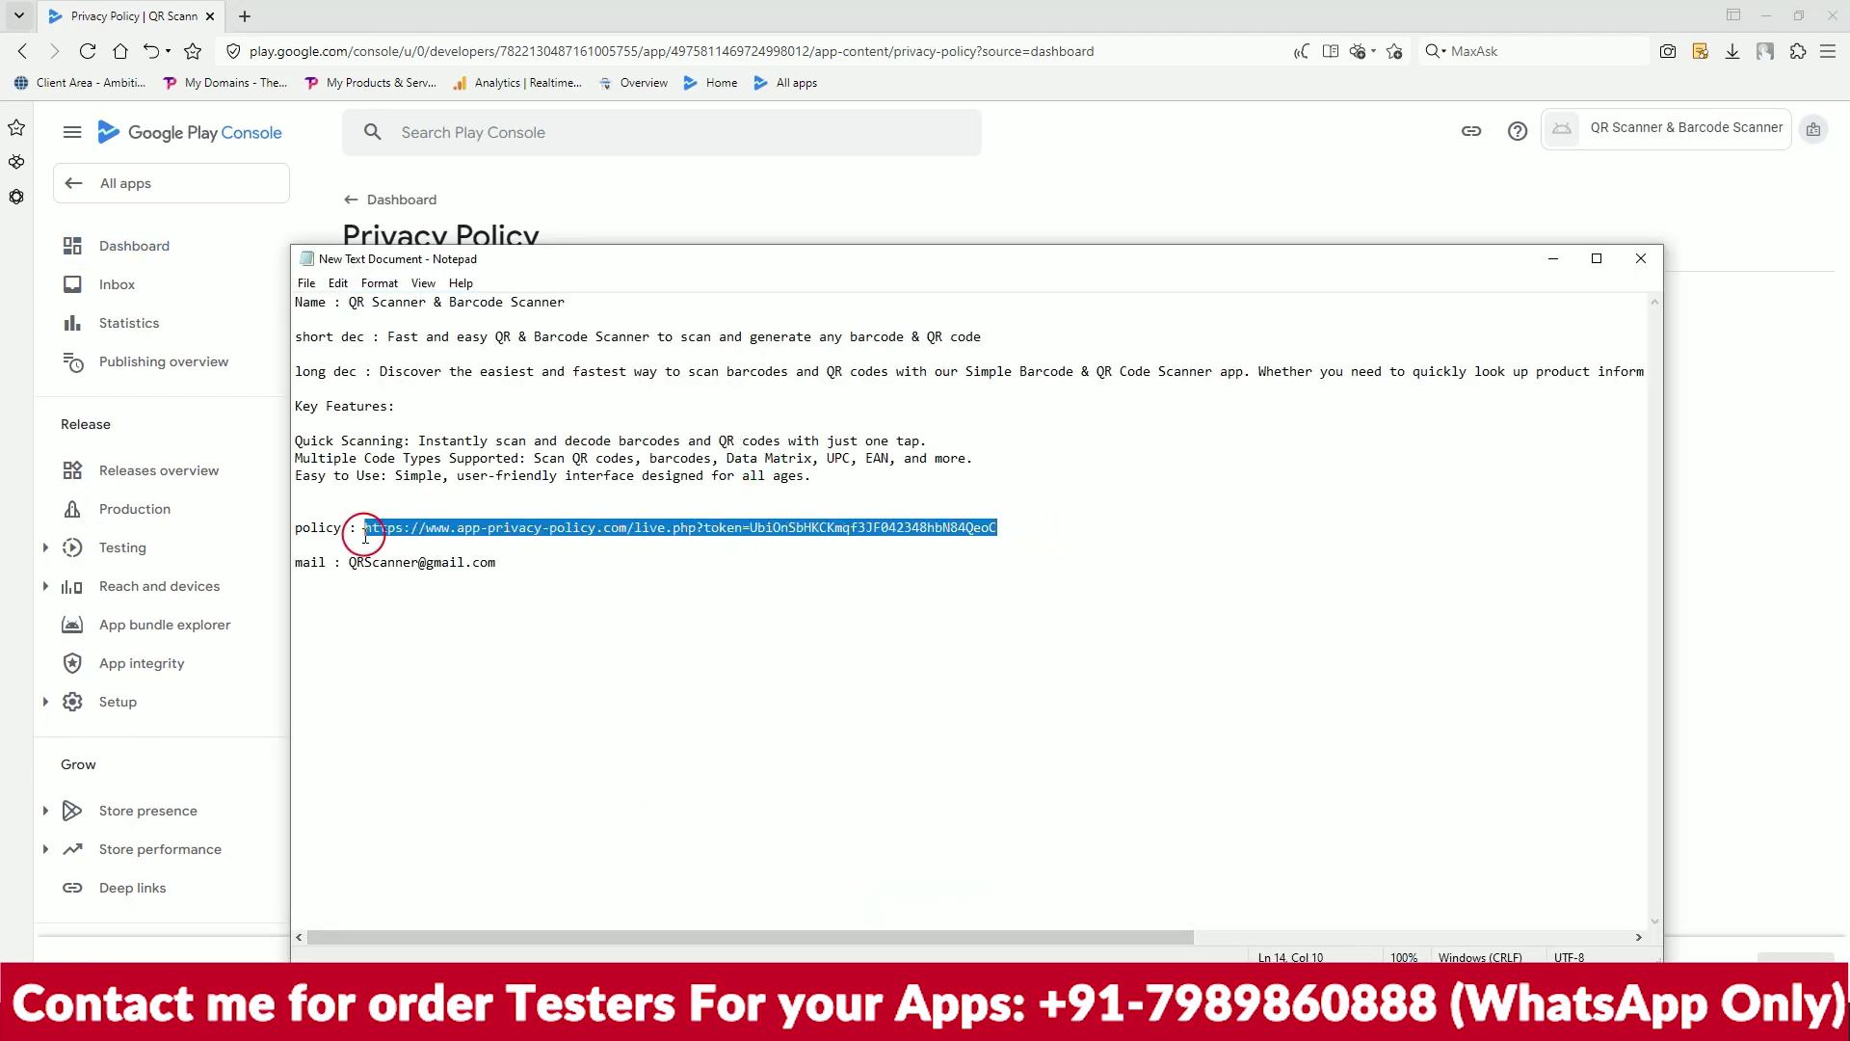
Enter the copied link as the privacy policy URL, save it and return to the dashboard
{"action": "left_click", "coordinate": [675, 194]}
{"action": "left_click", "coordinate": [611, 406]}
{"action": "key", "text": "ctrl+v"}
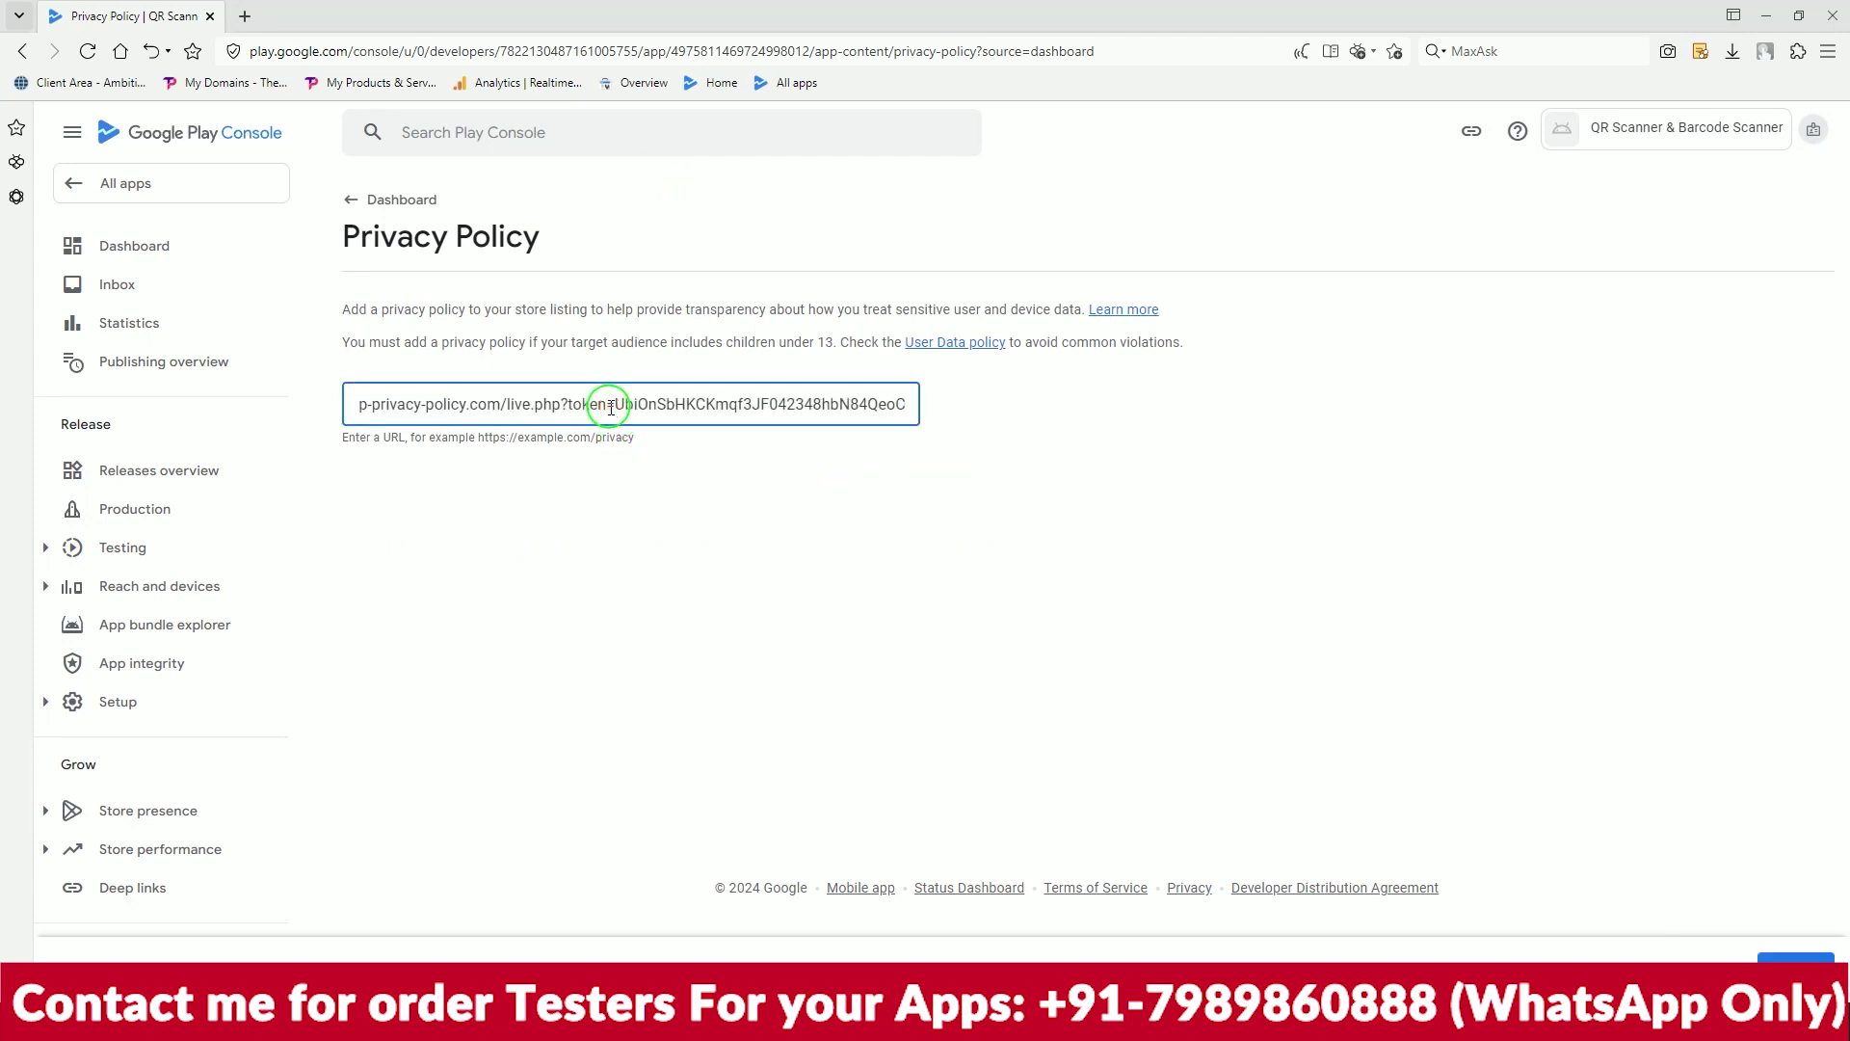
{"action": "left_click", "coordinate": [1794, 958]}
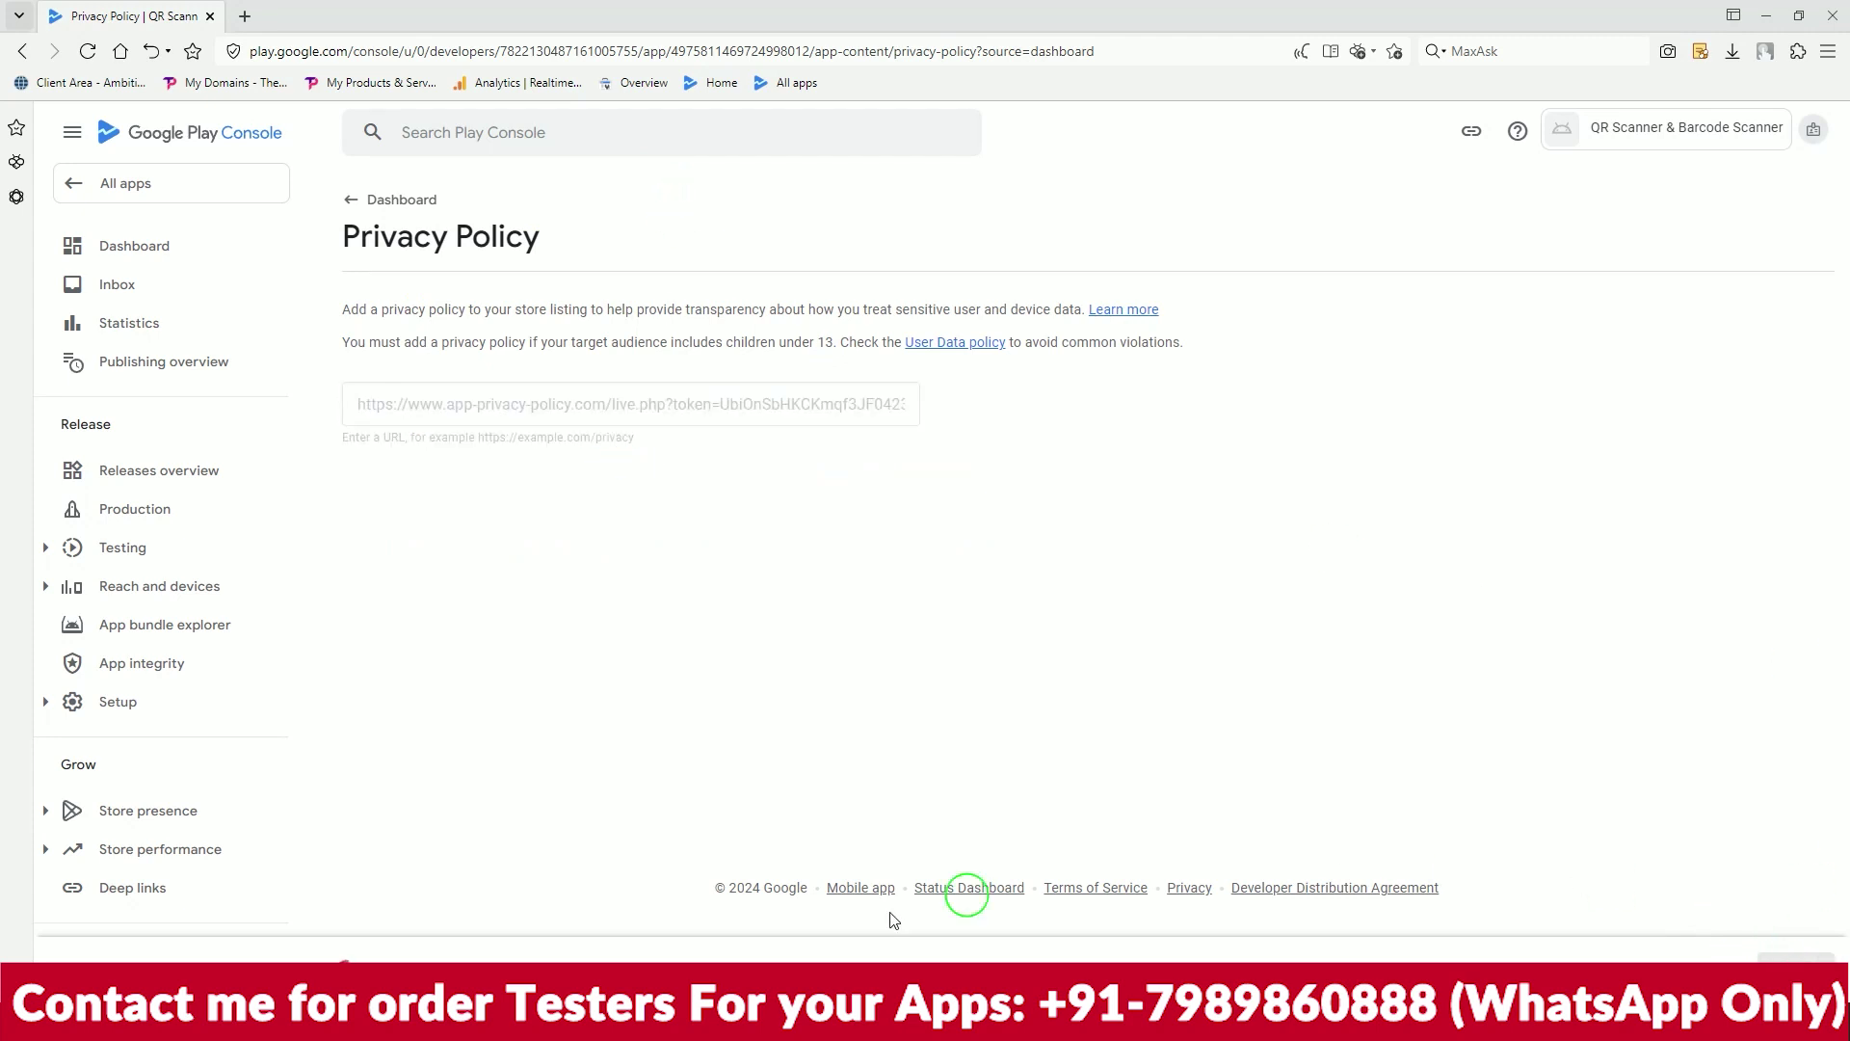
{"action": "key", "text": "super"}
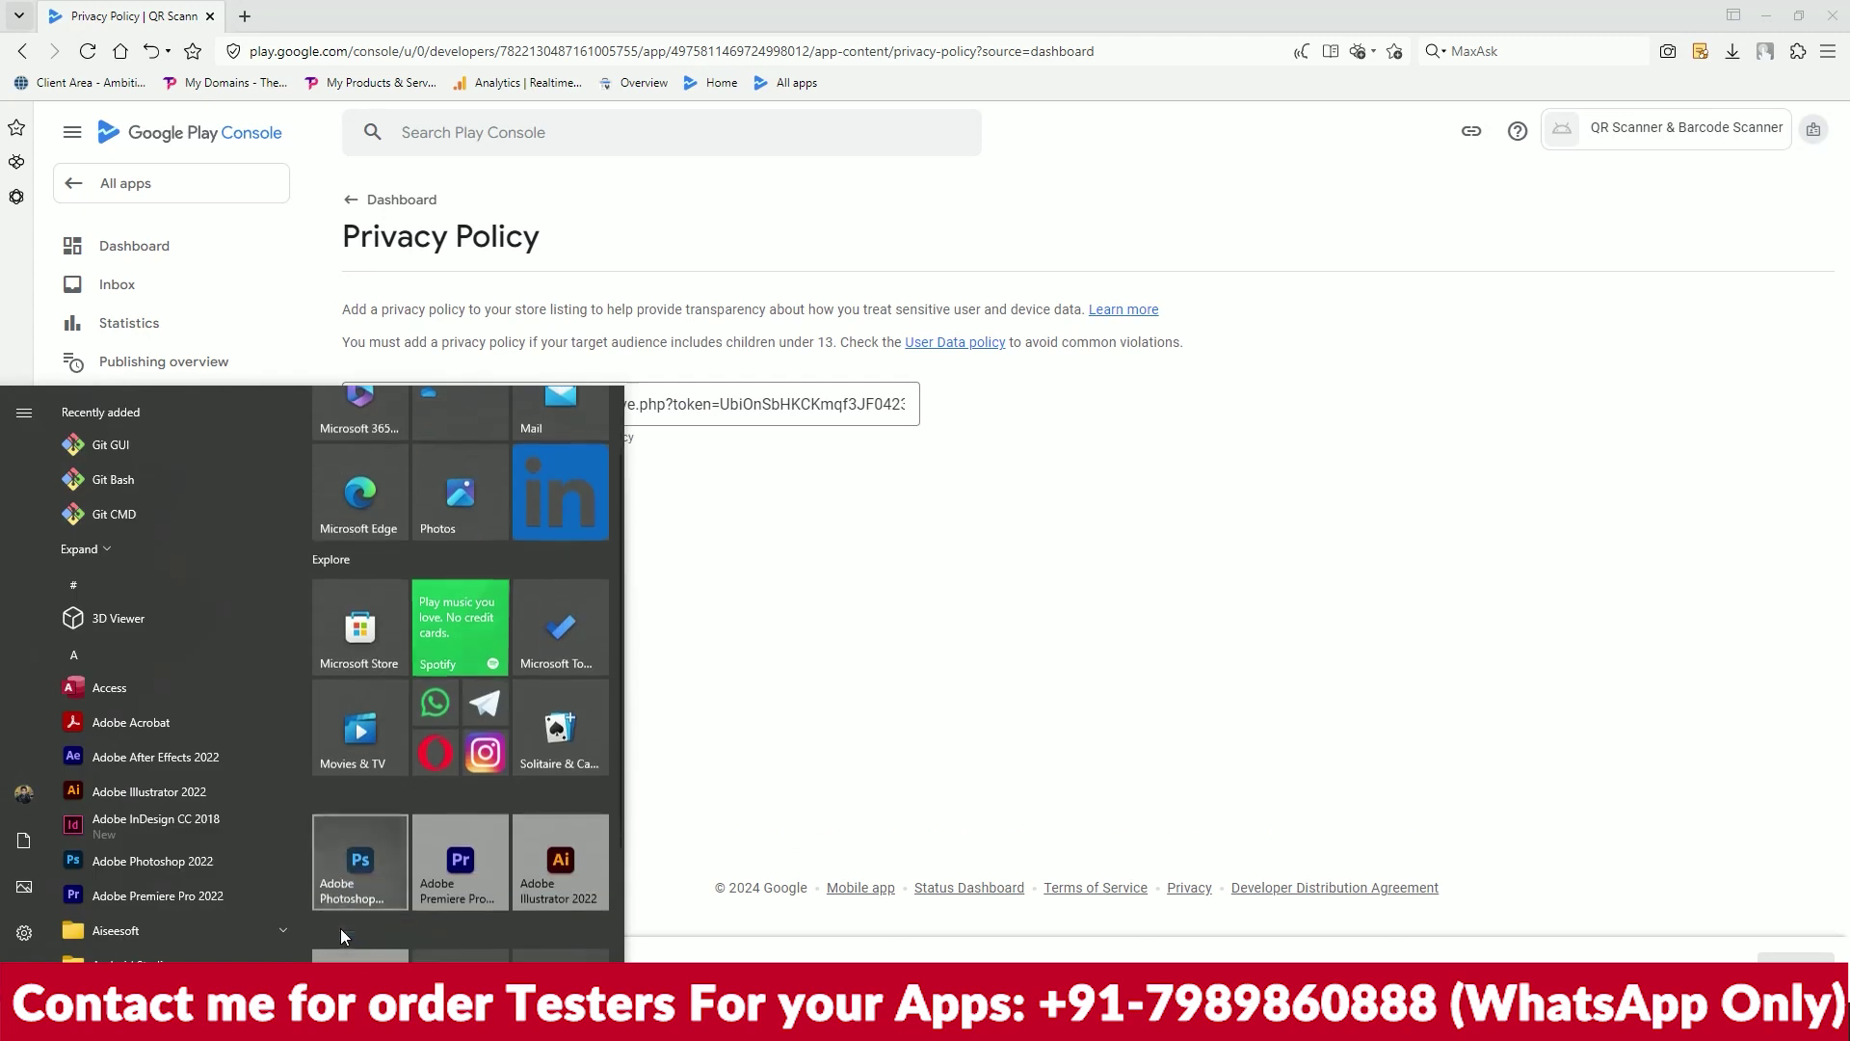
{"action": "left_click", "coordinate": [357, 883]}
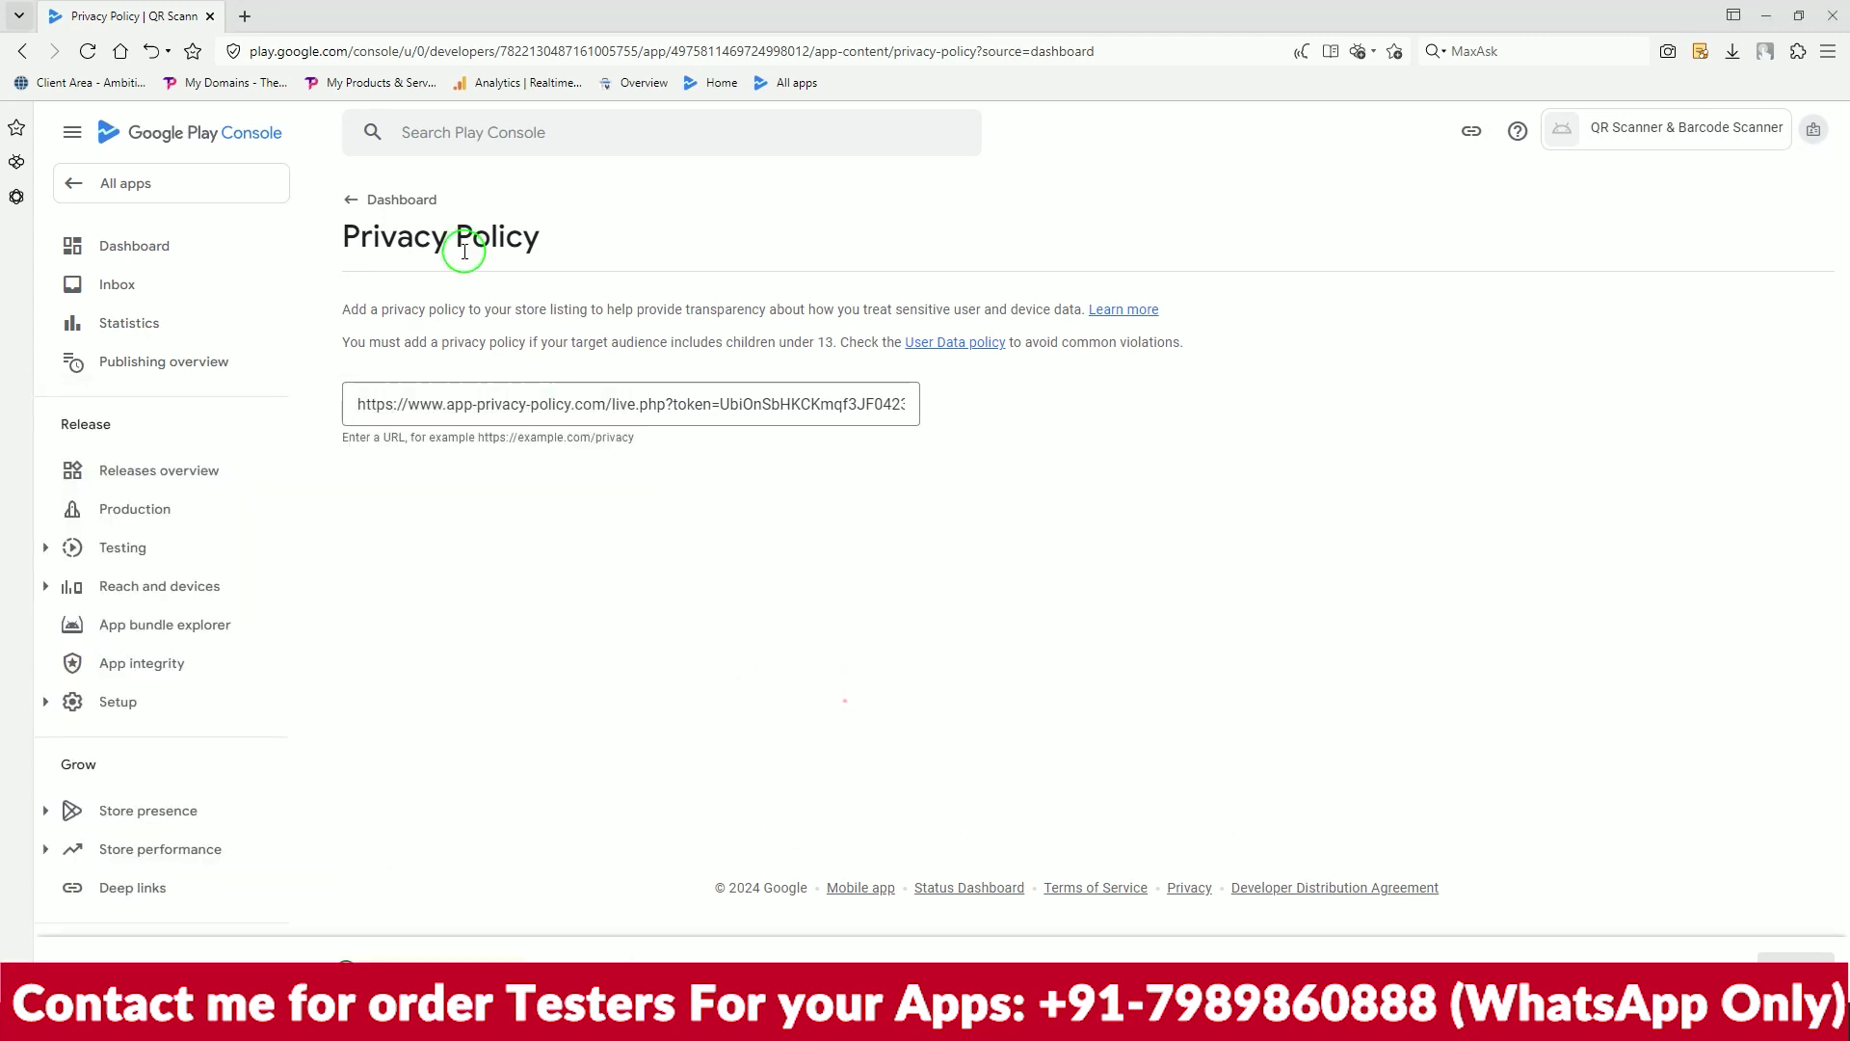
{"action": "left_click", "coordinate": [351, 202]}
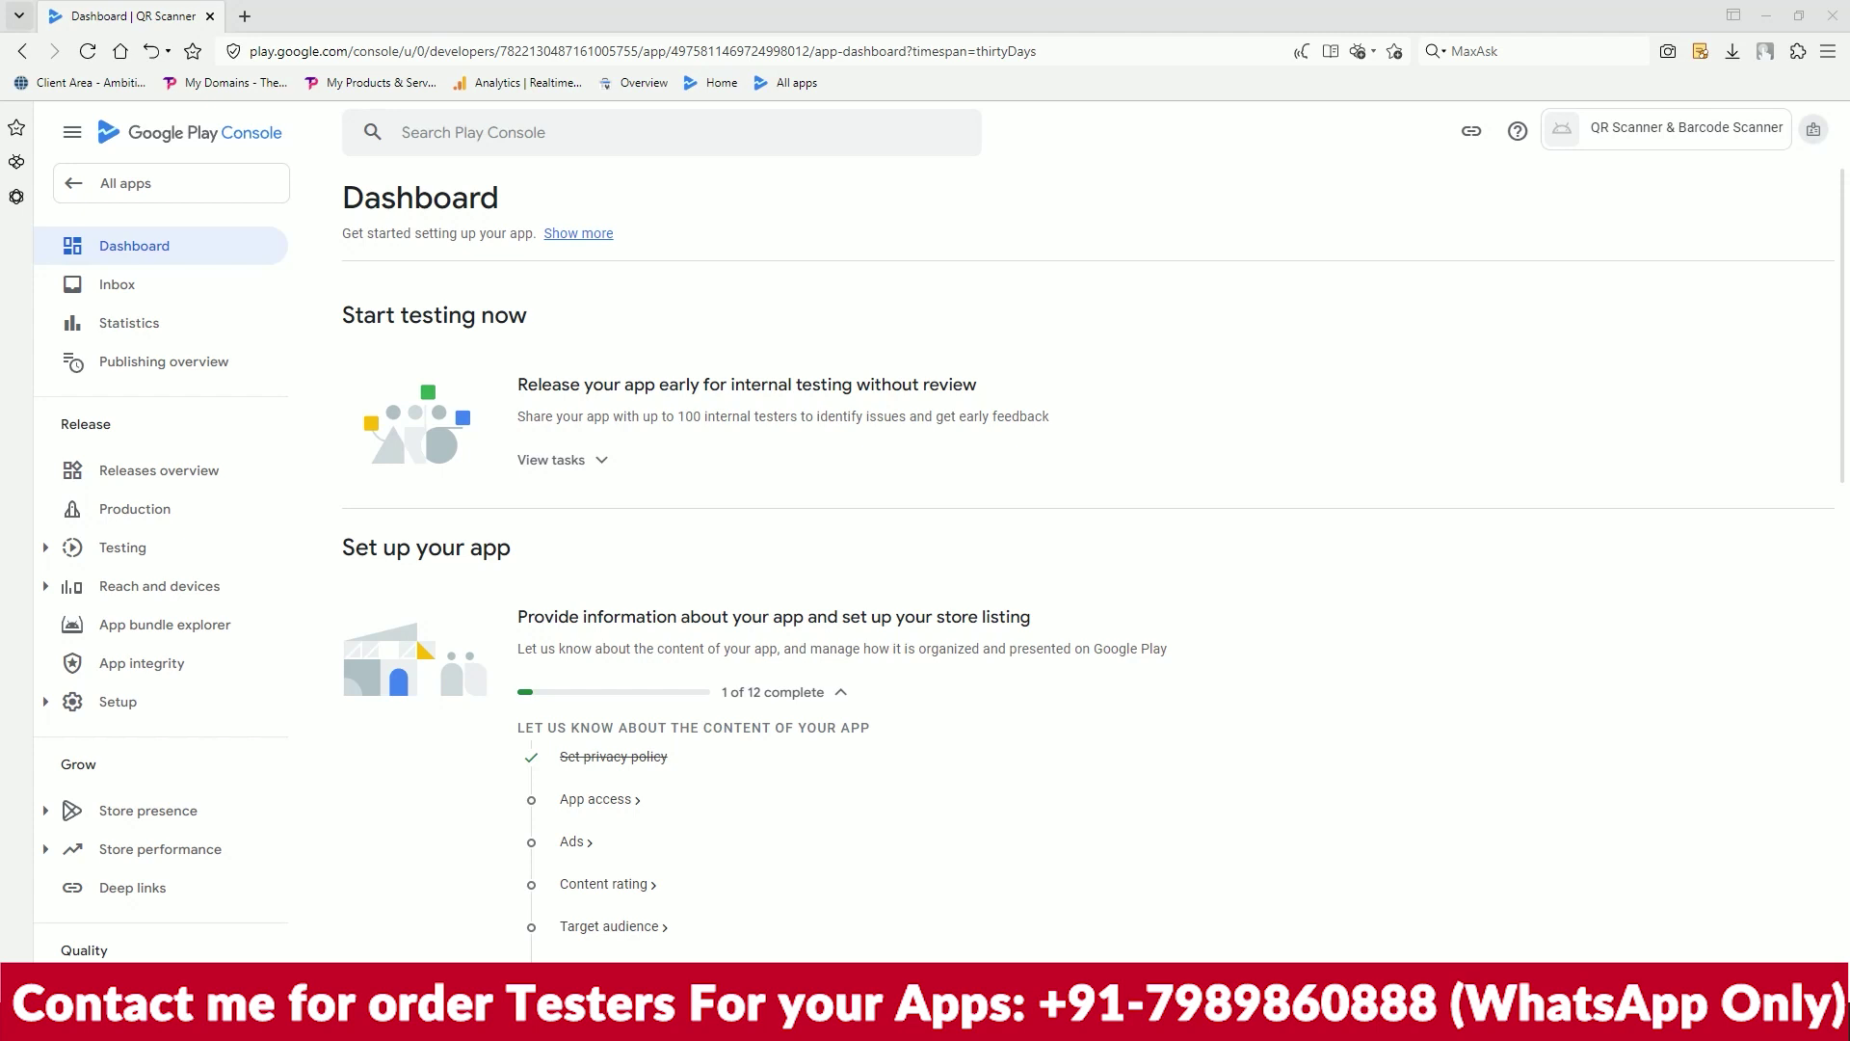
Declare in App access that all functionality is available without any access restrictions, and return to the dashboard
{"action": "left_click", "coordinate": [591, 802]}
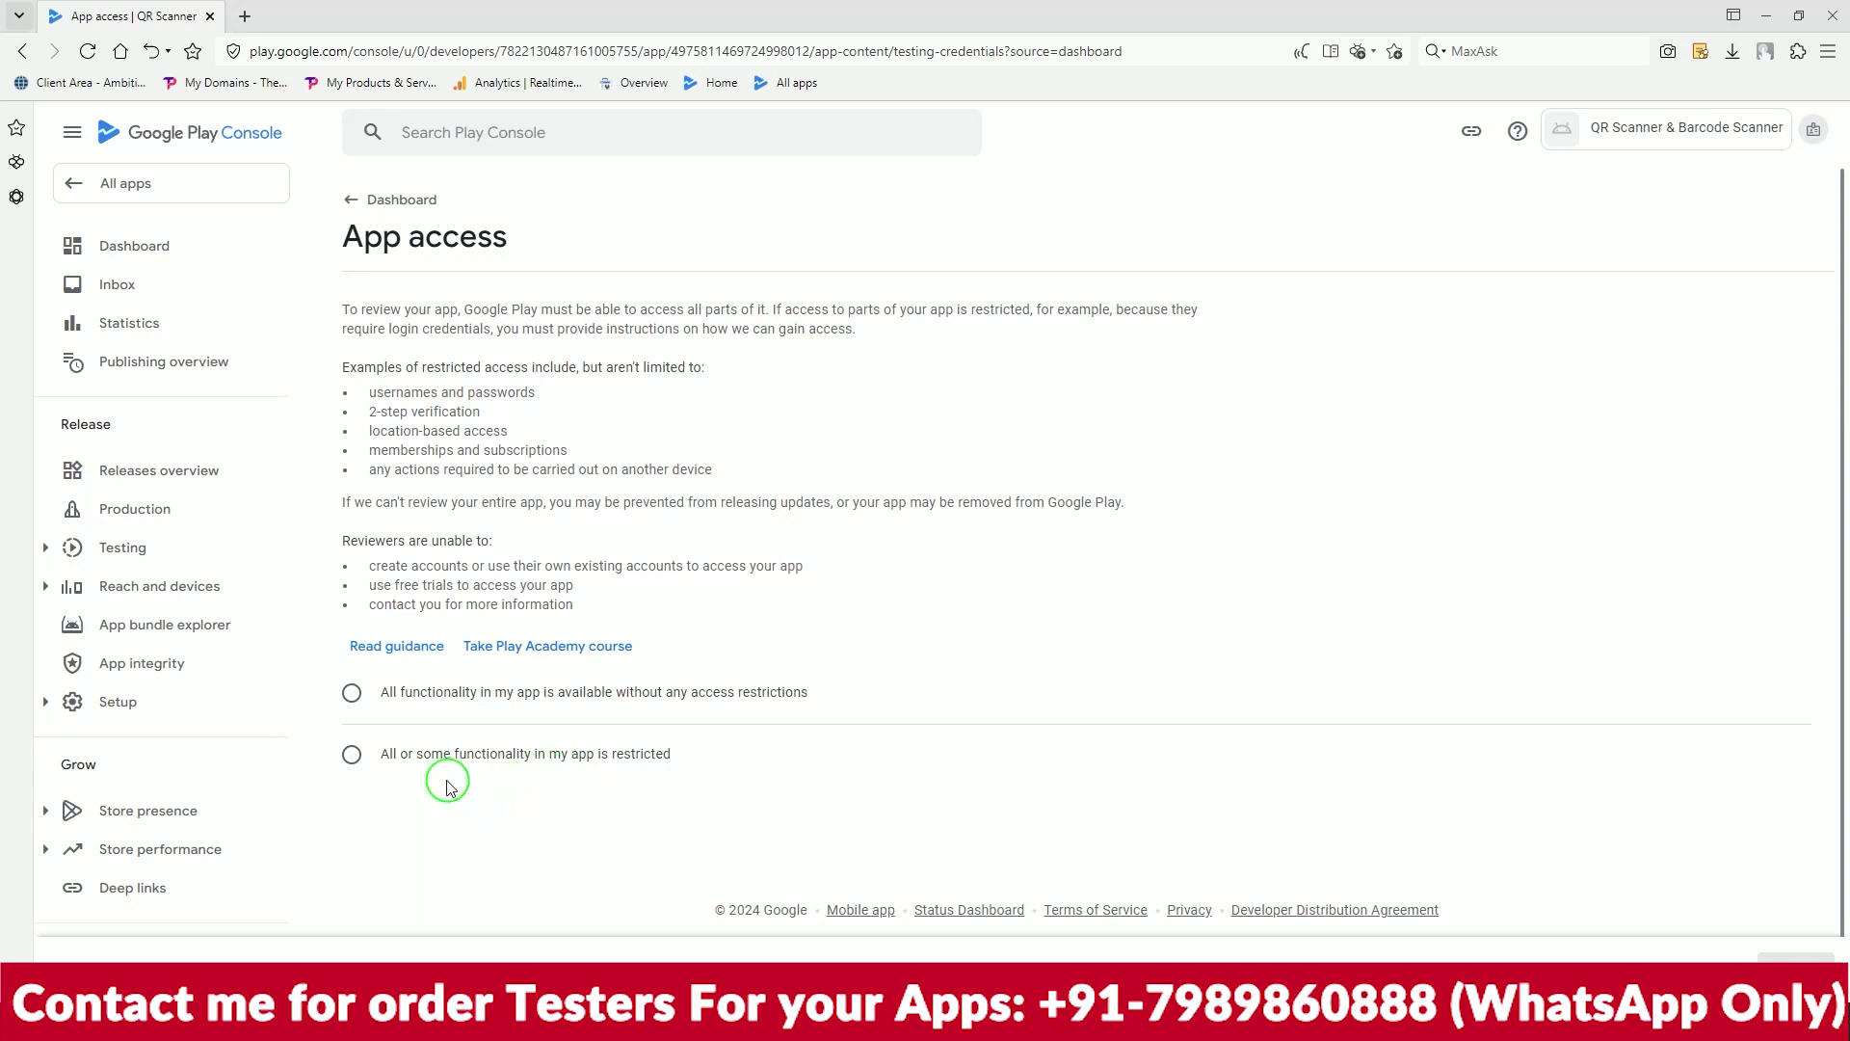
{"action": "left_click", "coordinate": [353, 687]}
{"action": "left_click", "coordinate": [347, 201]}
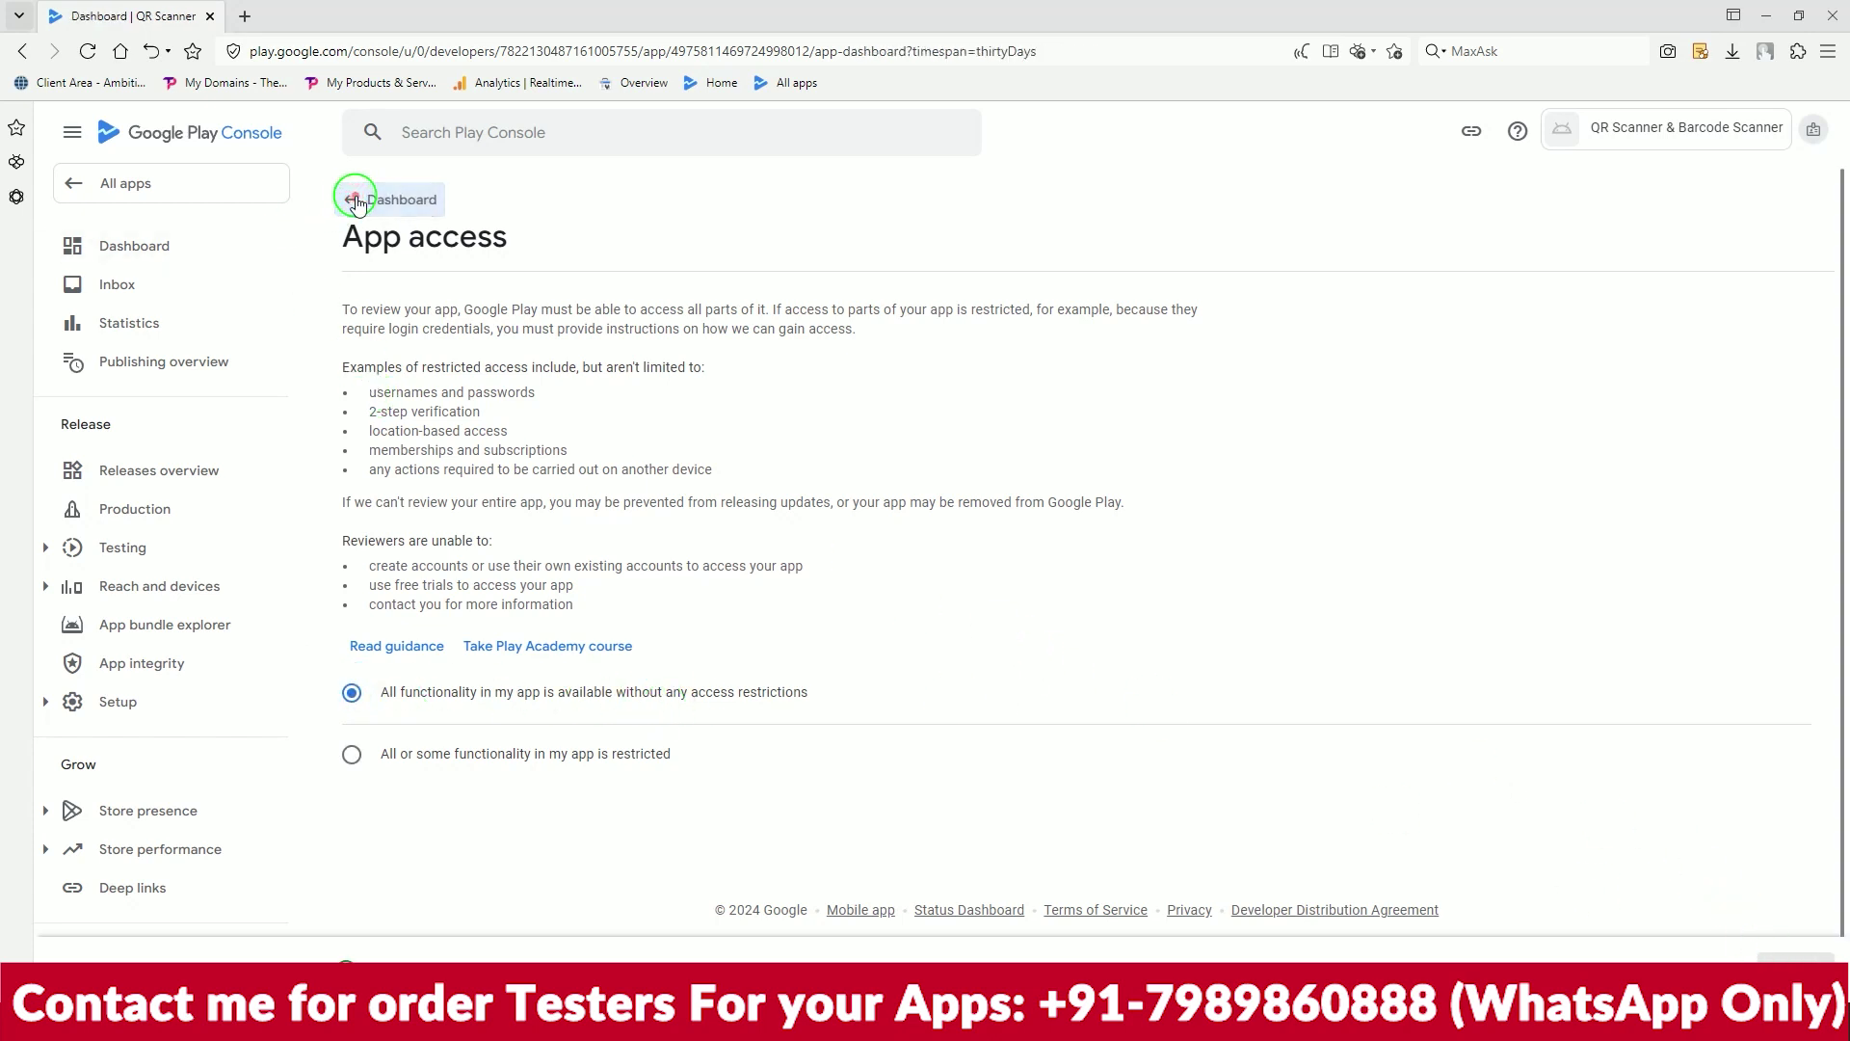
Declare in the Ads task that the app does not contain ads, save it and return to the dashboard
{"action": "scroll", "coordinate": [974, 504], "scroll_direction": "down", "scroll_amount": 2}
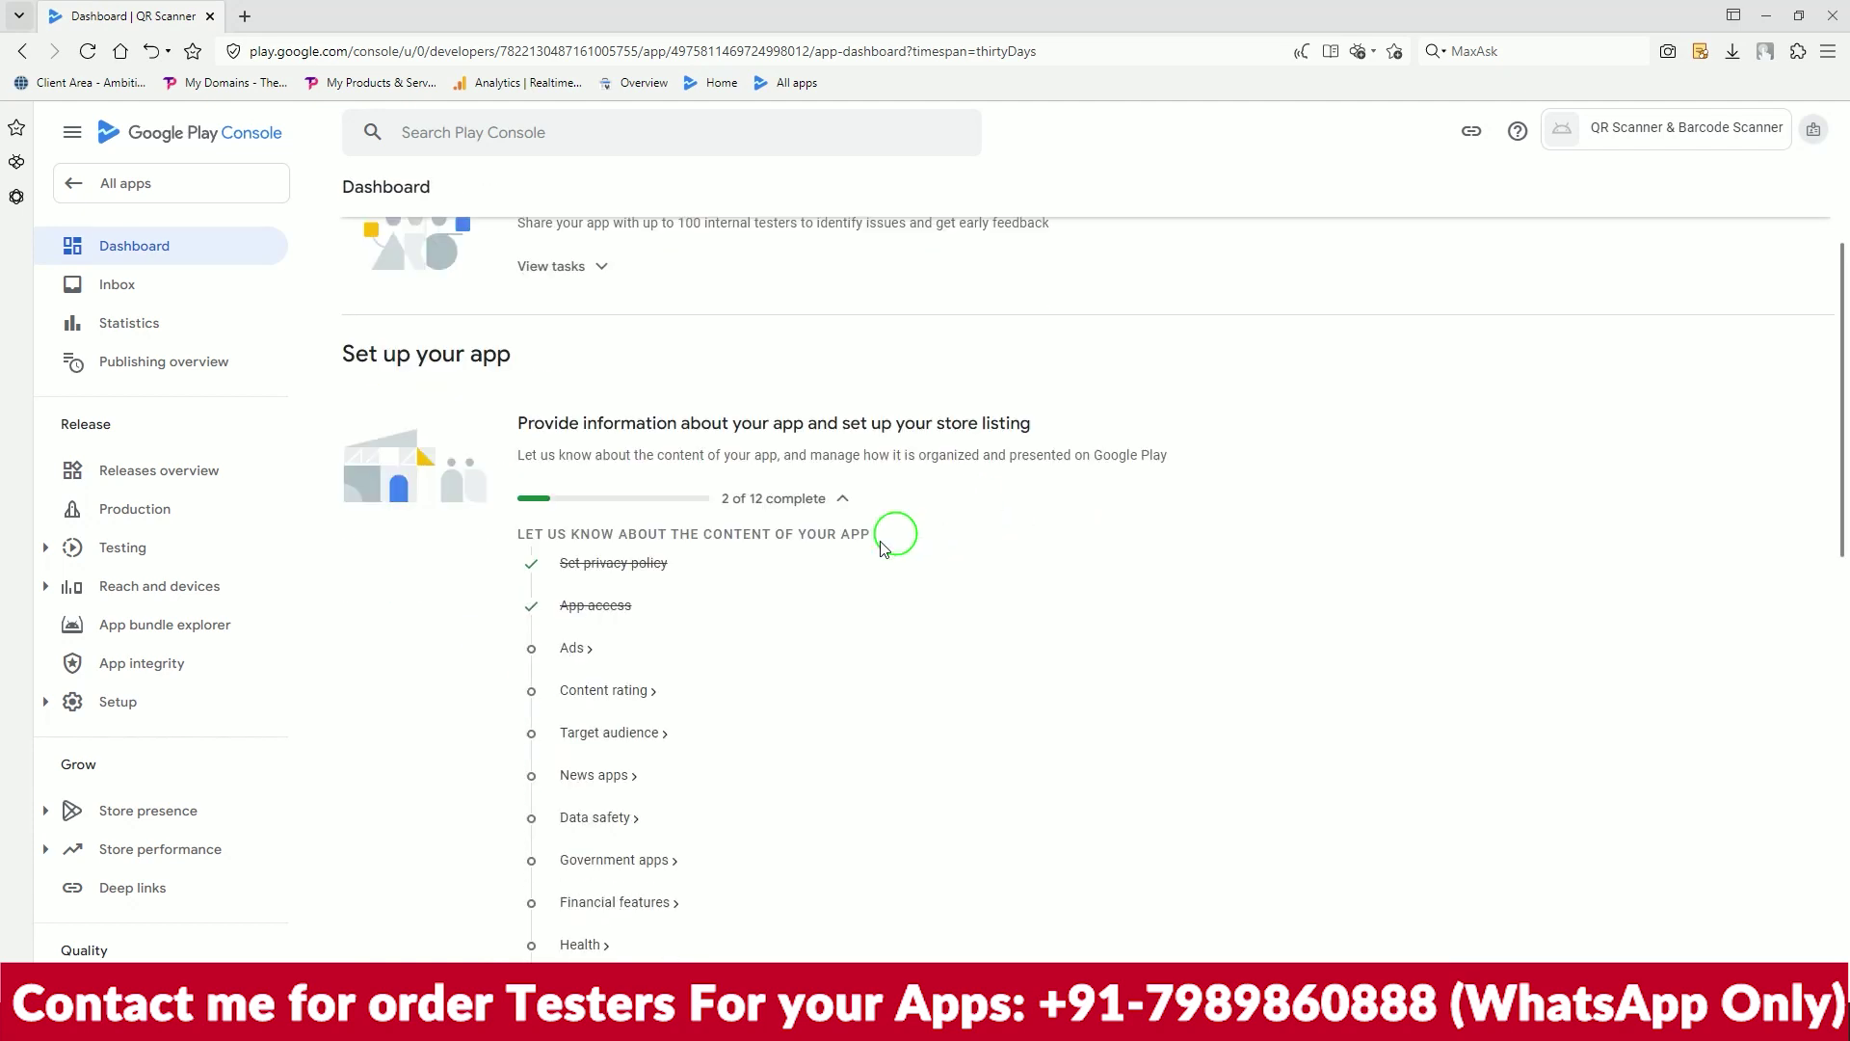
{"action": "left_click", "coordinate": [584, 648]}
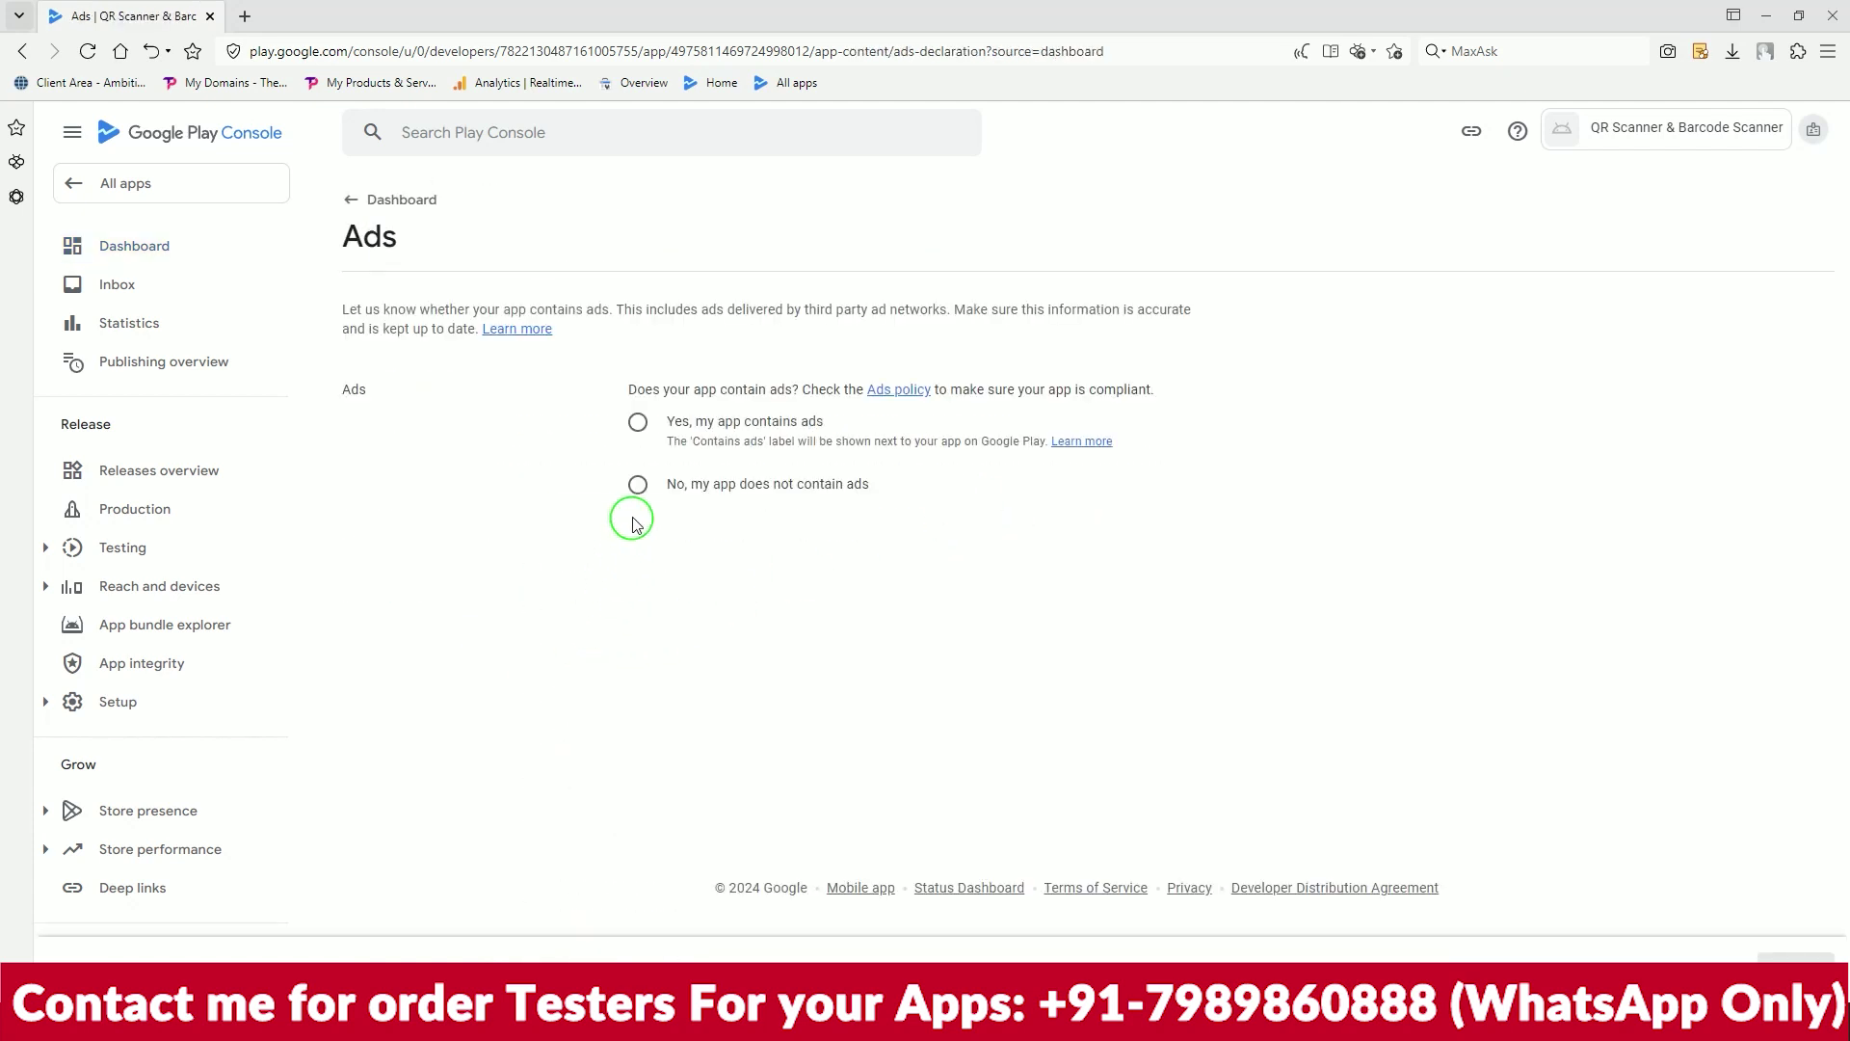
{"action": "left_click", "coordinate": [636, 489]}
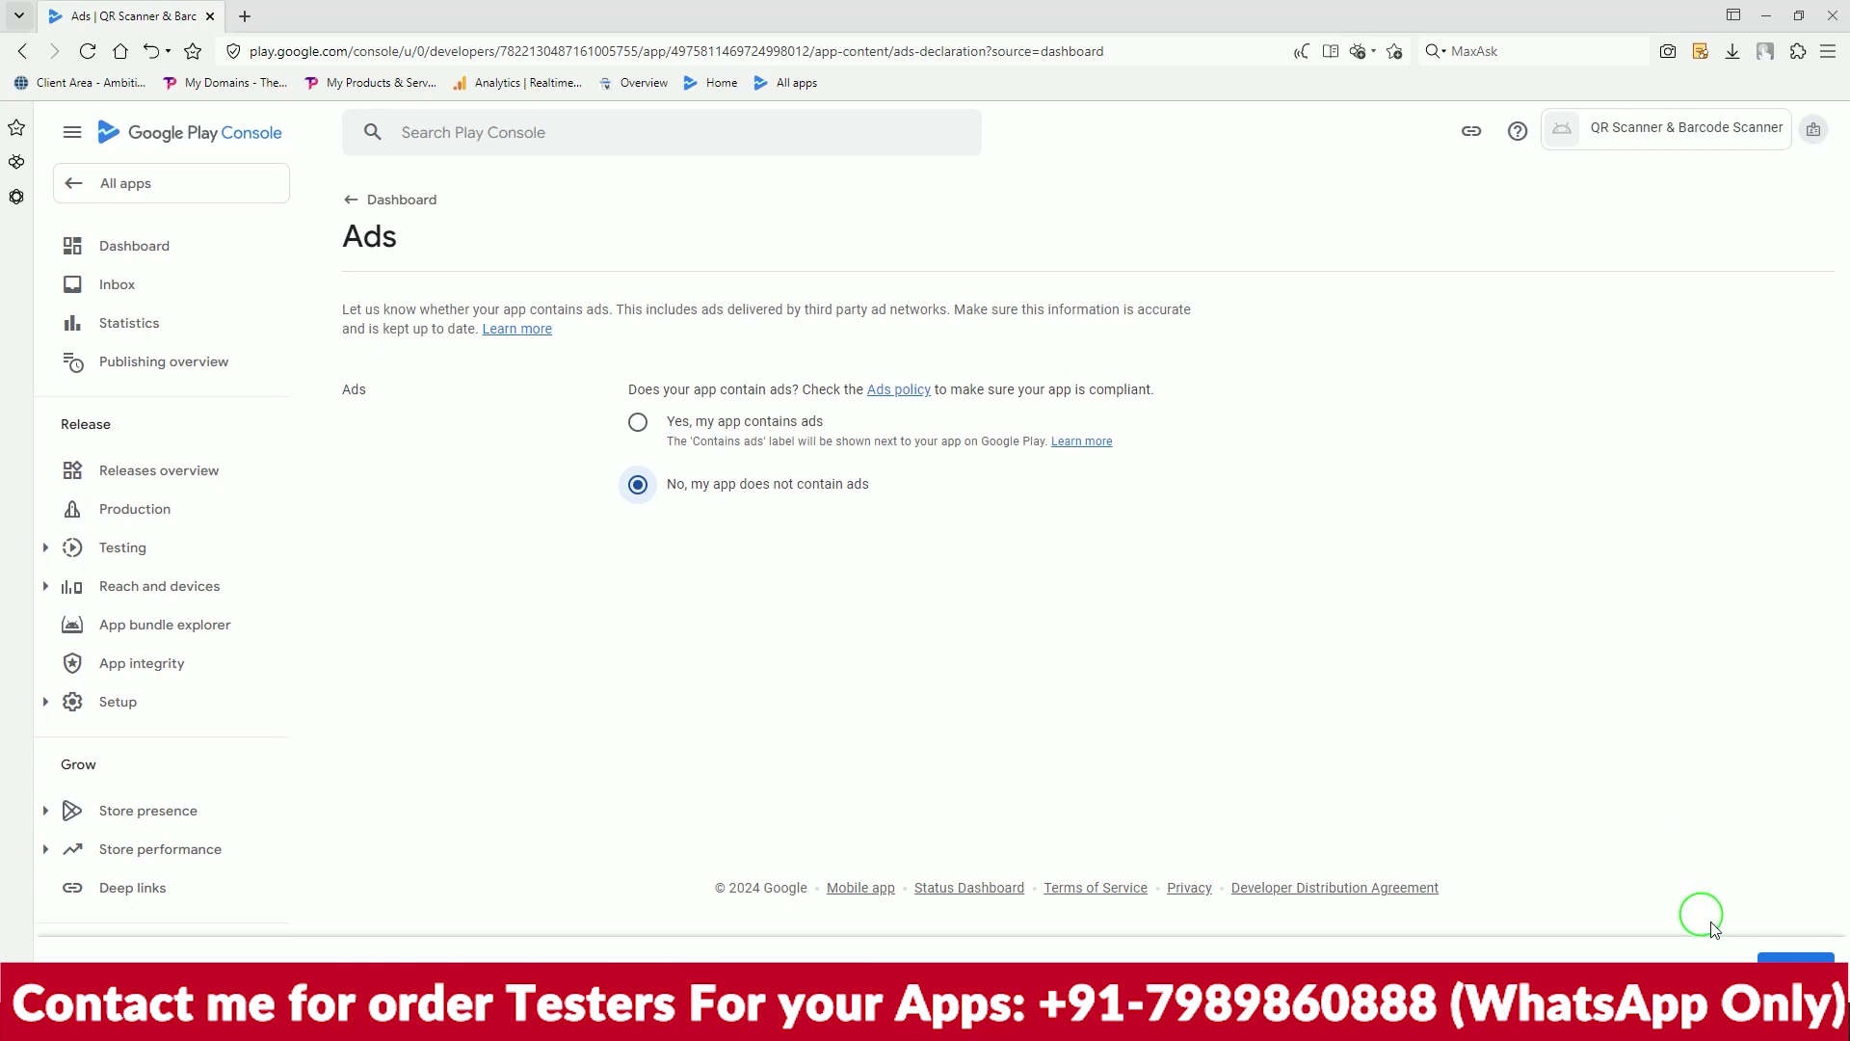
{"action": "left_click", "coordinate": [1796, 959]}
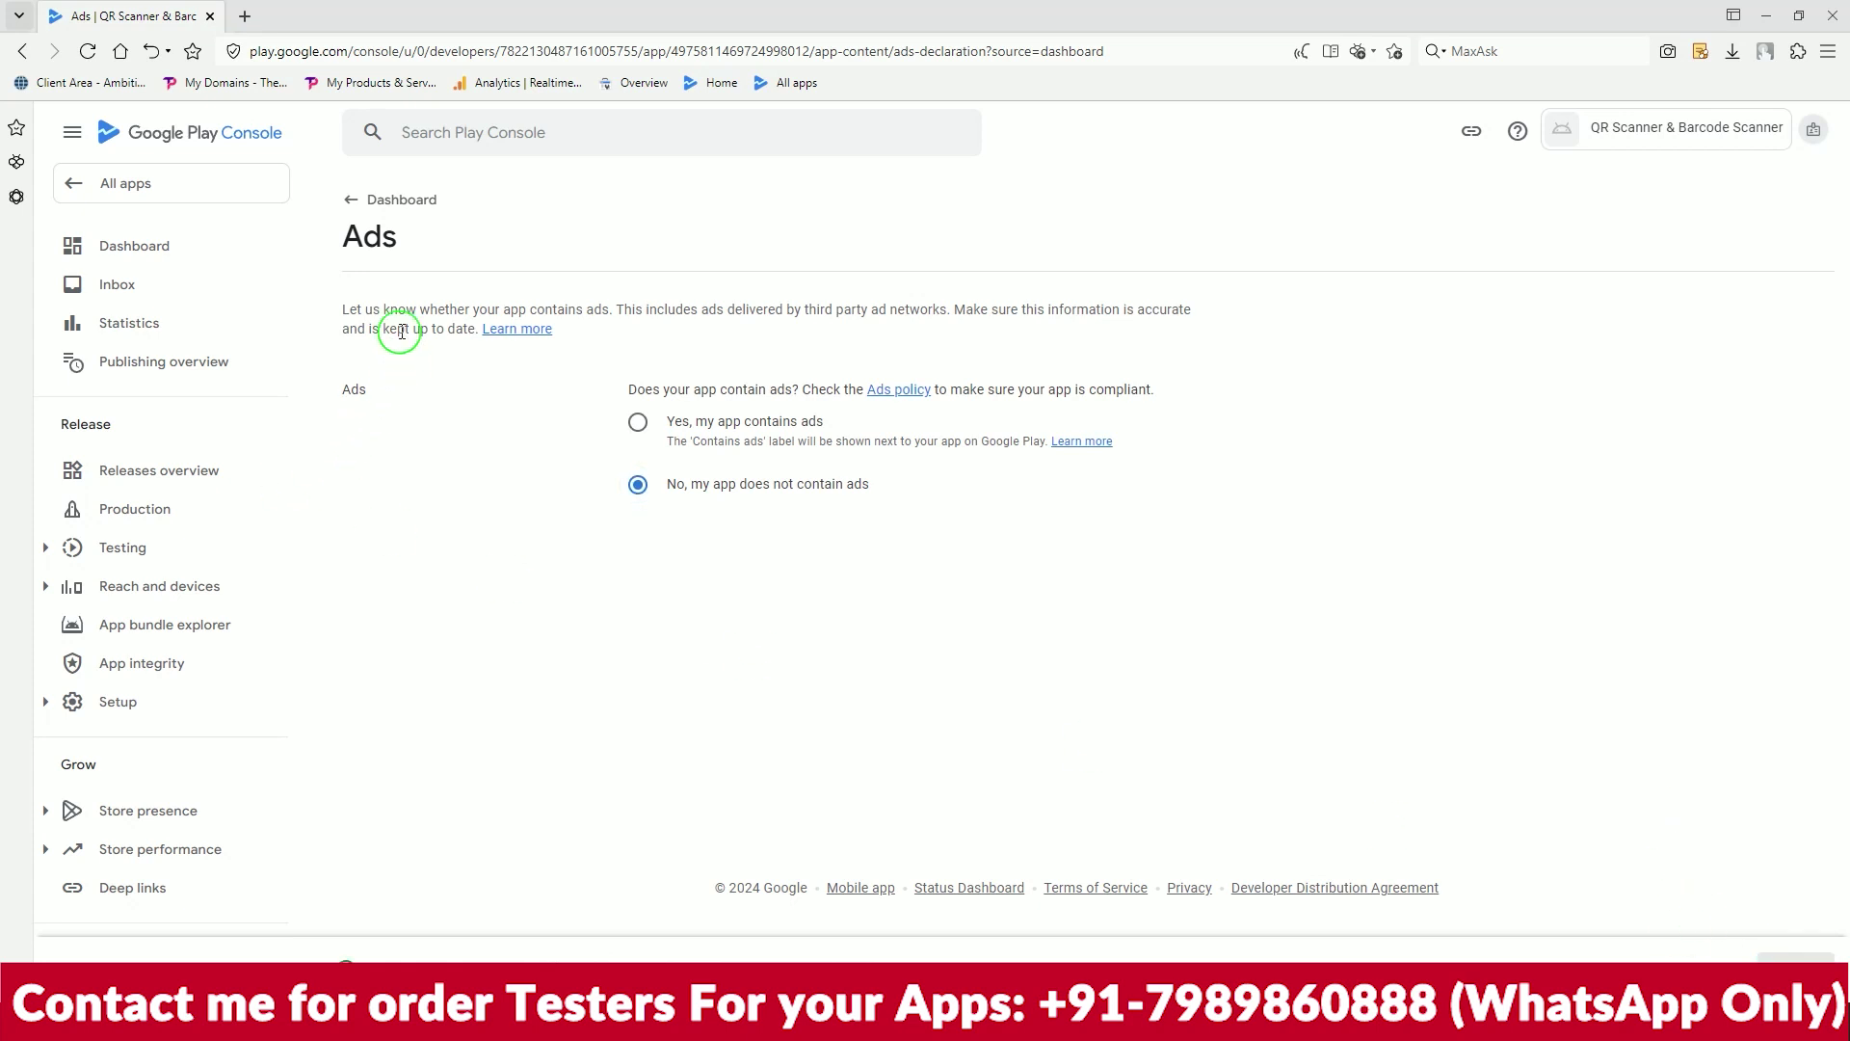
{"action": "left_click", "coordinate": [354, 204]}
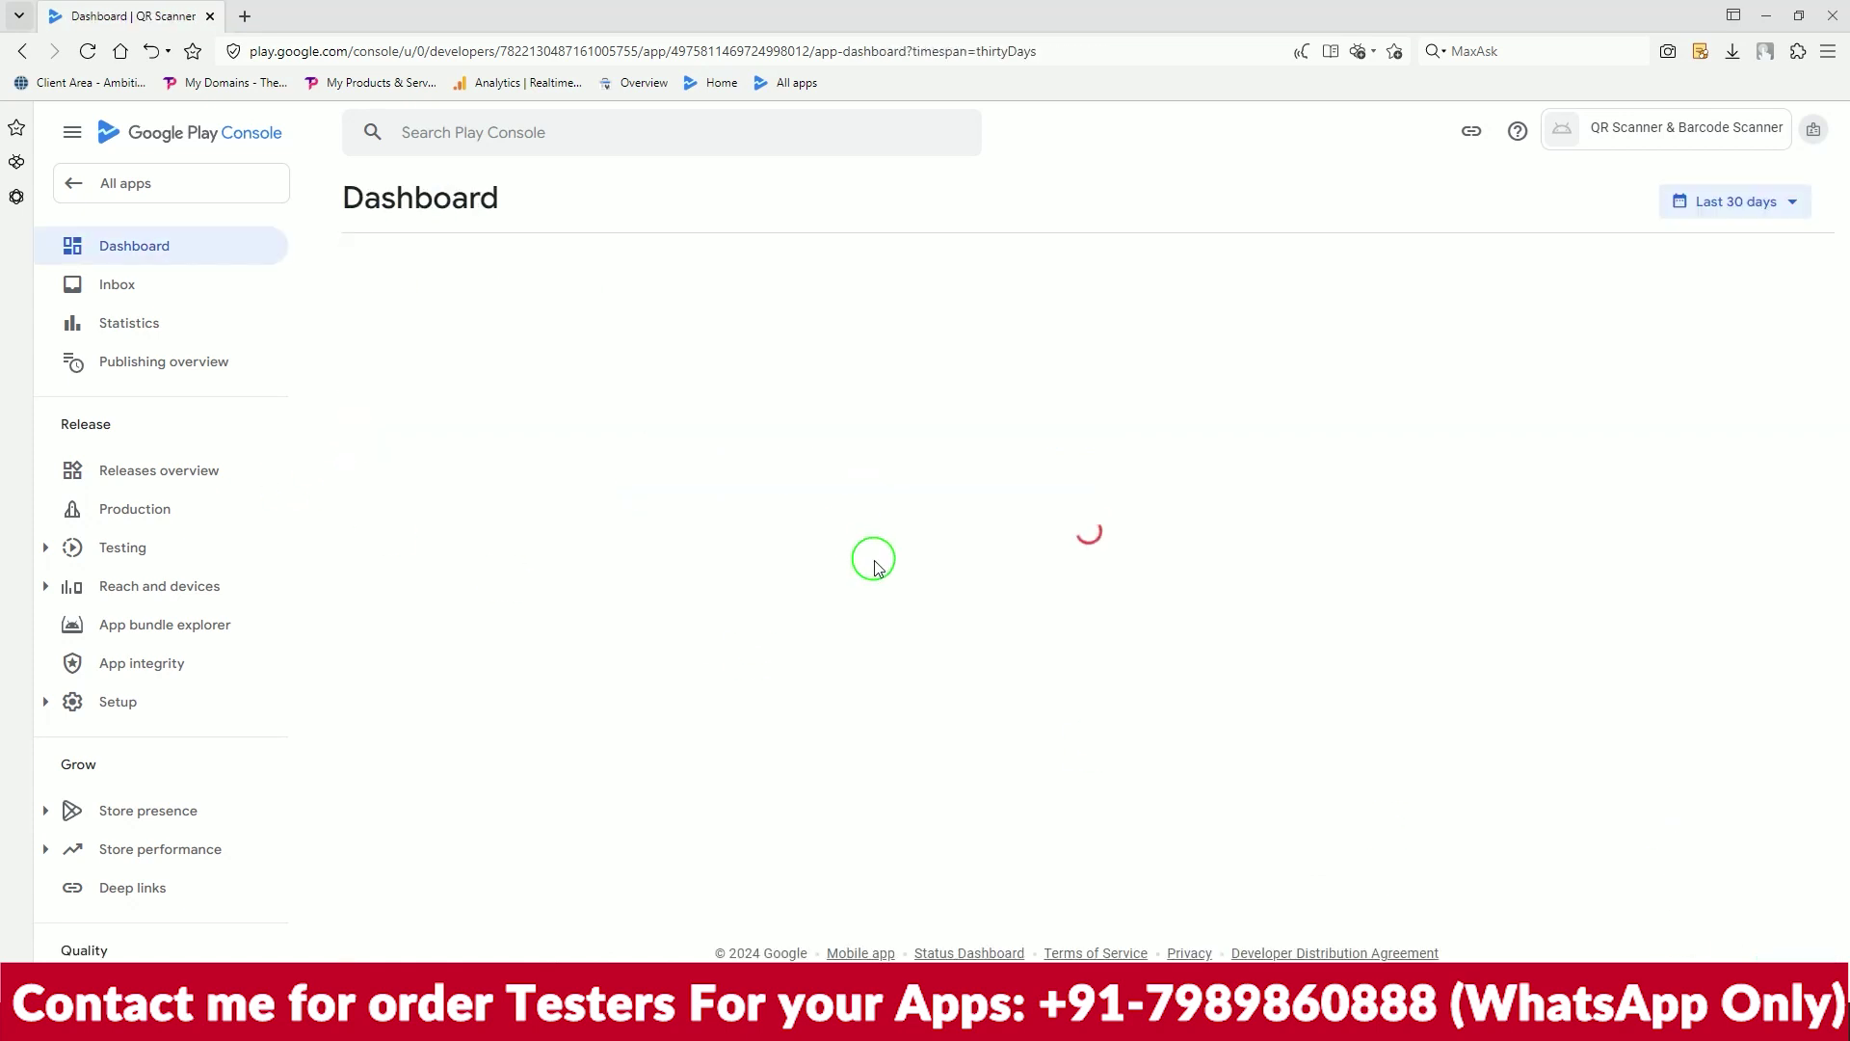
Open the Content rating task and start its questionnaire
{"action": "scroll", "coordinate": [874, 566], "scroll_direction": "down", "scroll_amount": 4}
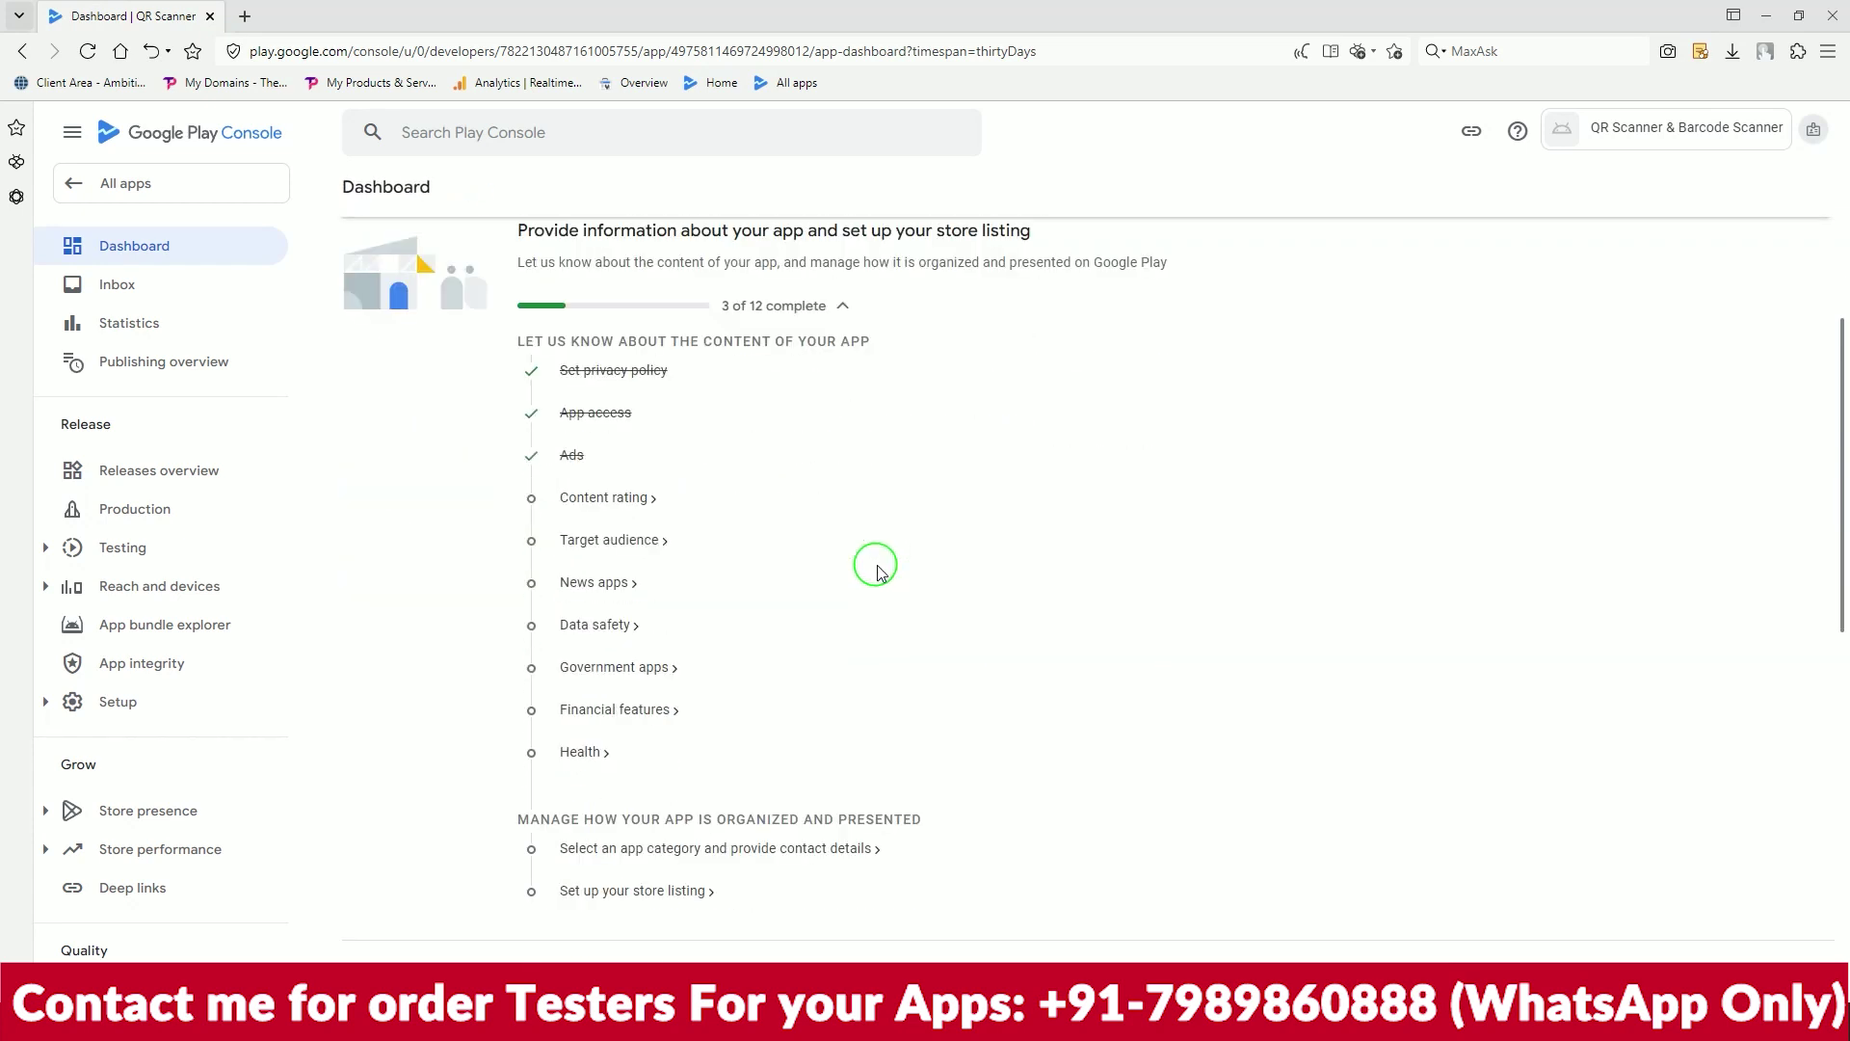
{"action": "left_click", "coordinate": [611, 501]}
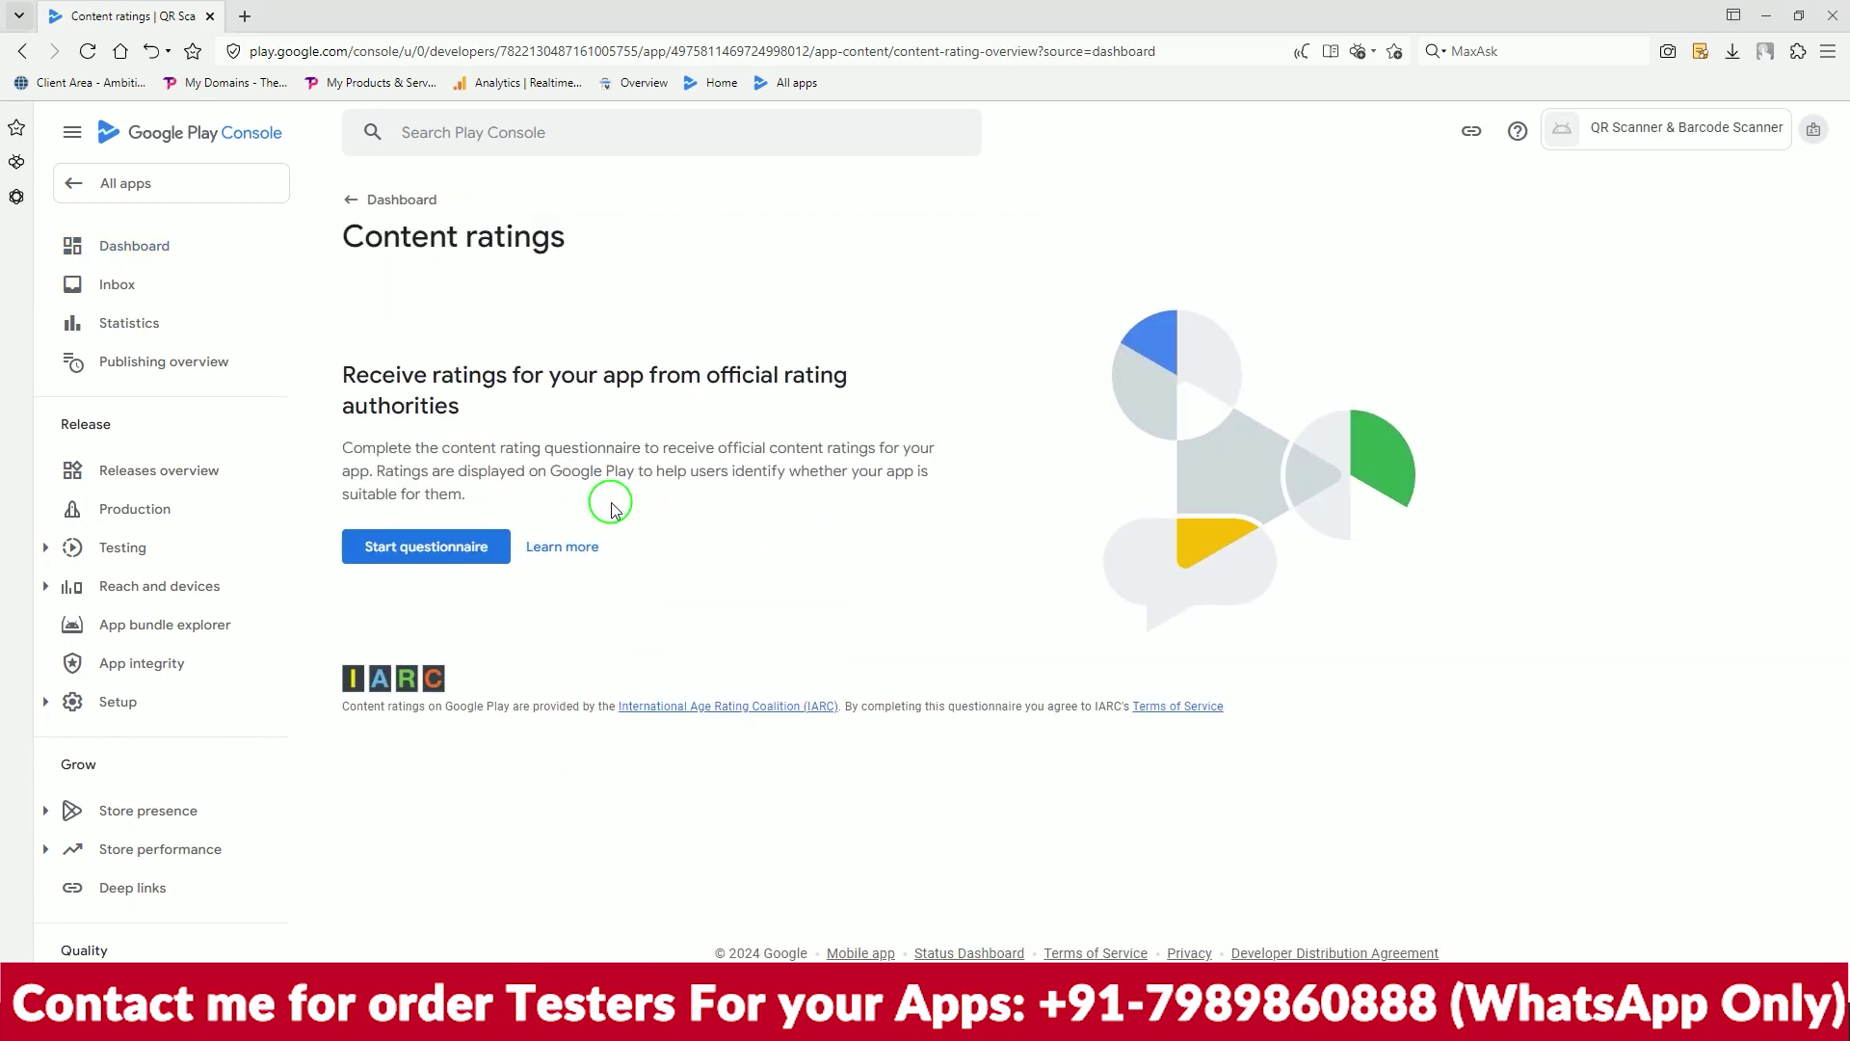
{"action": "left_click", "coordinate": [414, 545]}
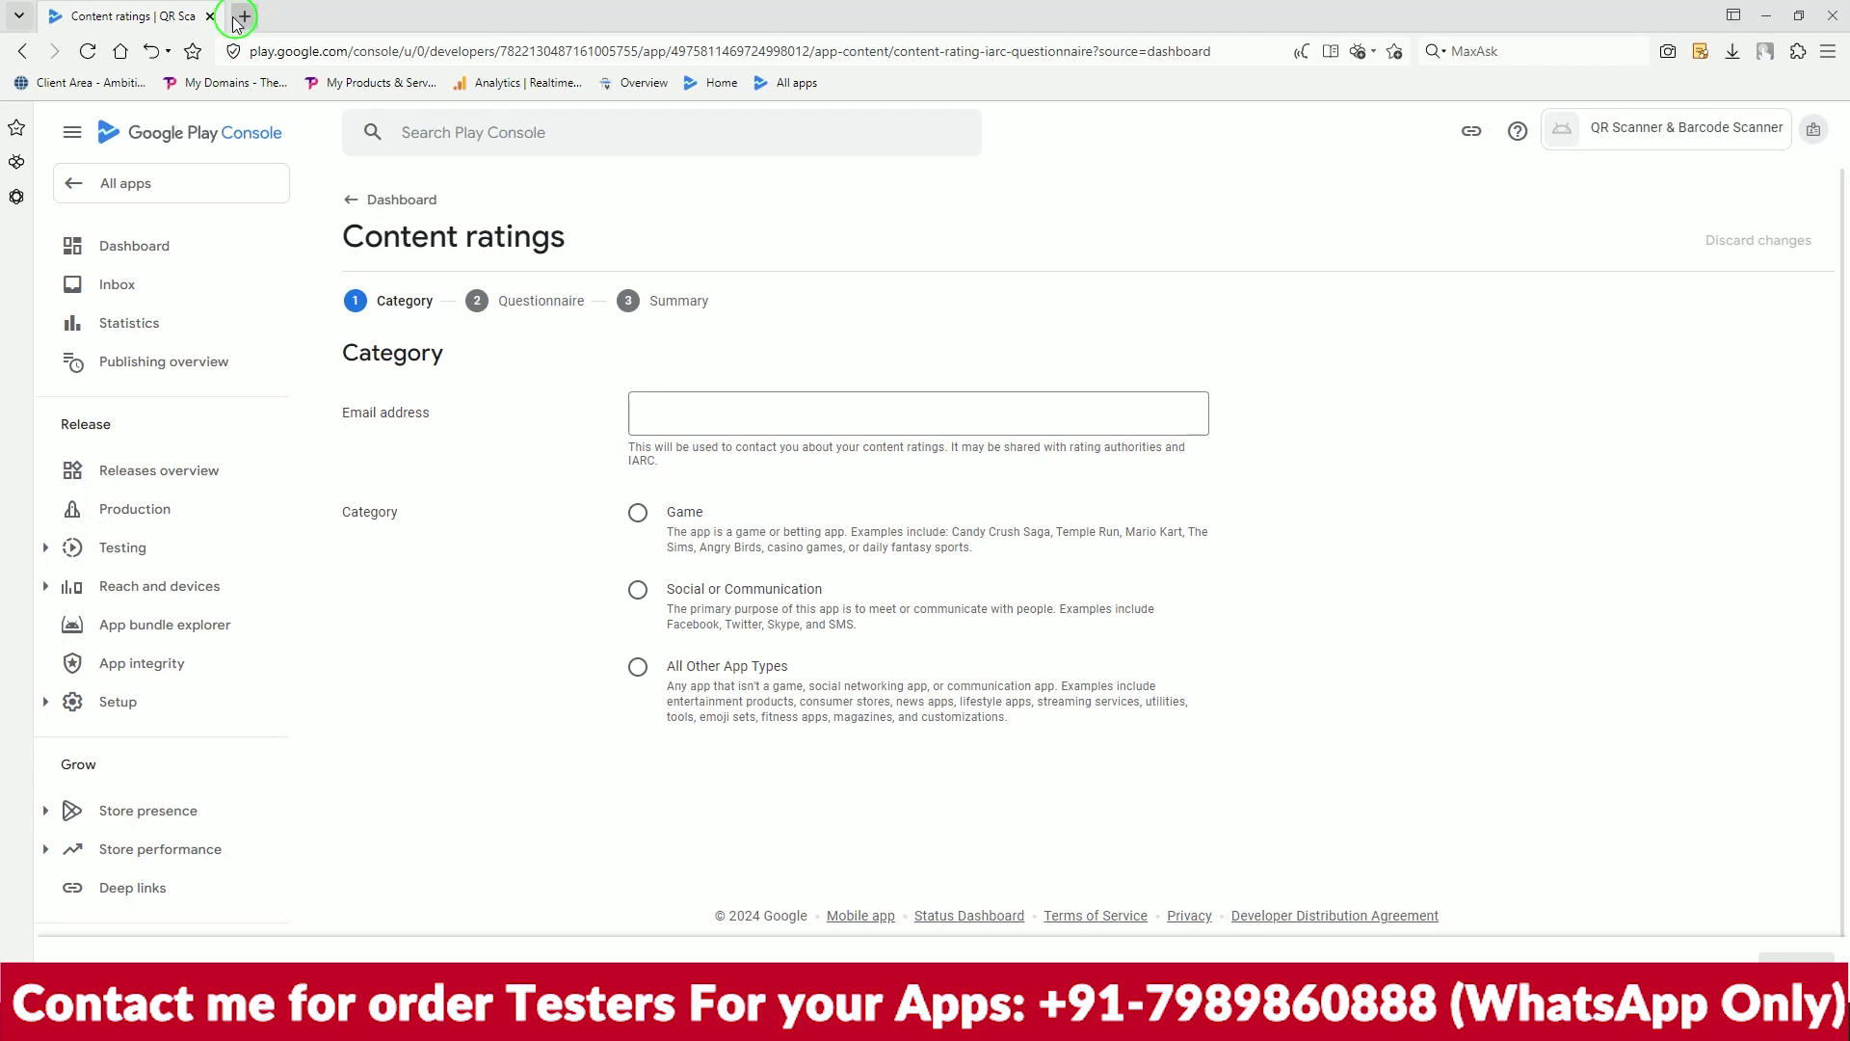
Enter the contact e-mail address for the content rating, choose the All Other App Types category and continue to the questionnaire
{"action": "left_click", "coordinate": [887, 417]}
{"action": "key", "text": "ctrl+v"}
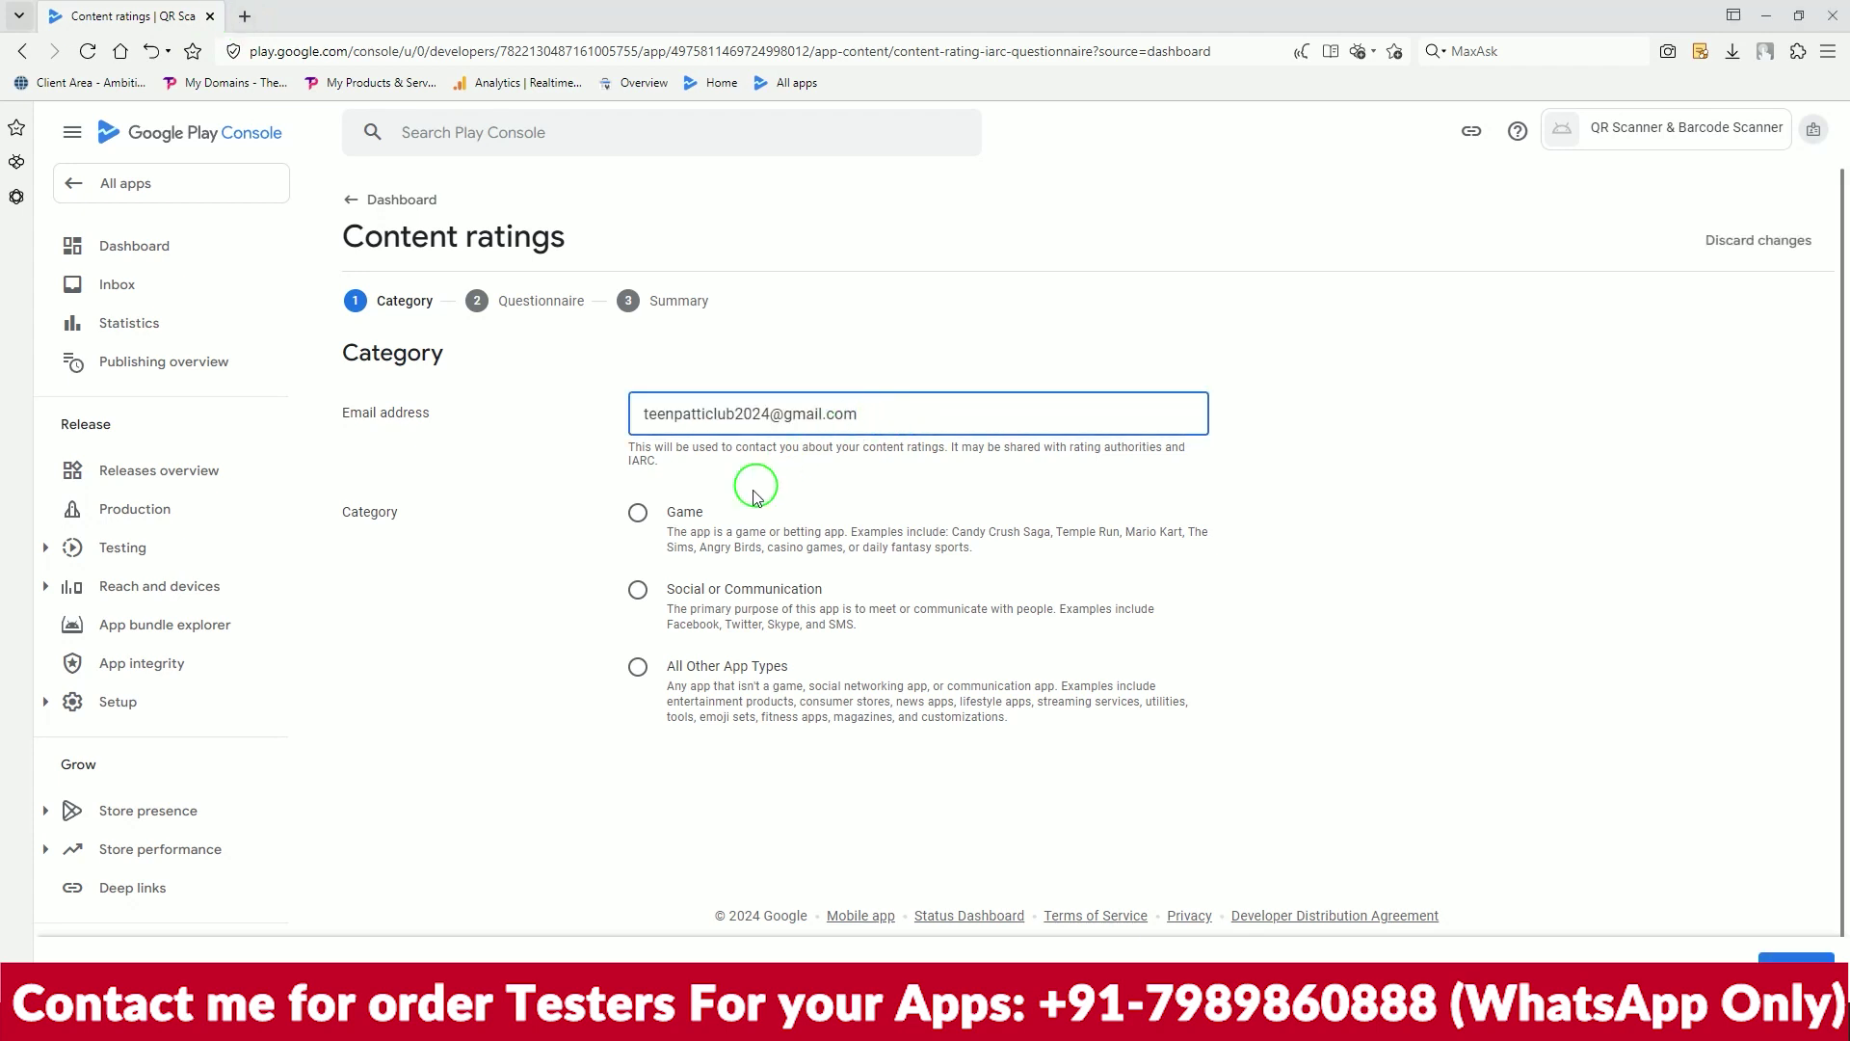
{"action": "left_click", "coordinate": [638, 669]}
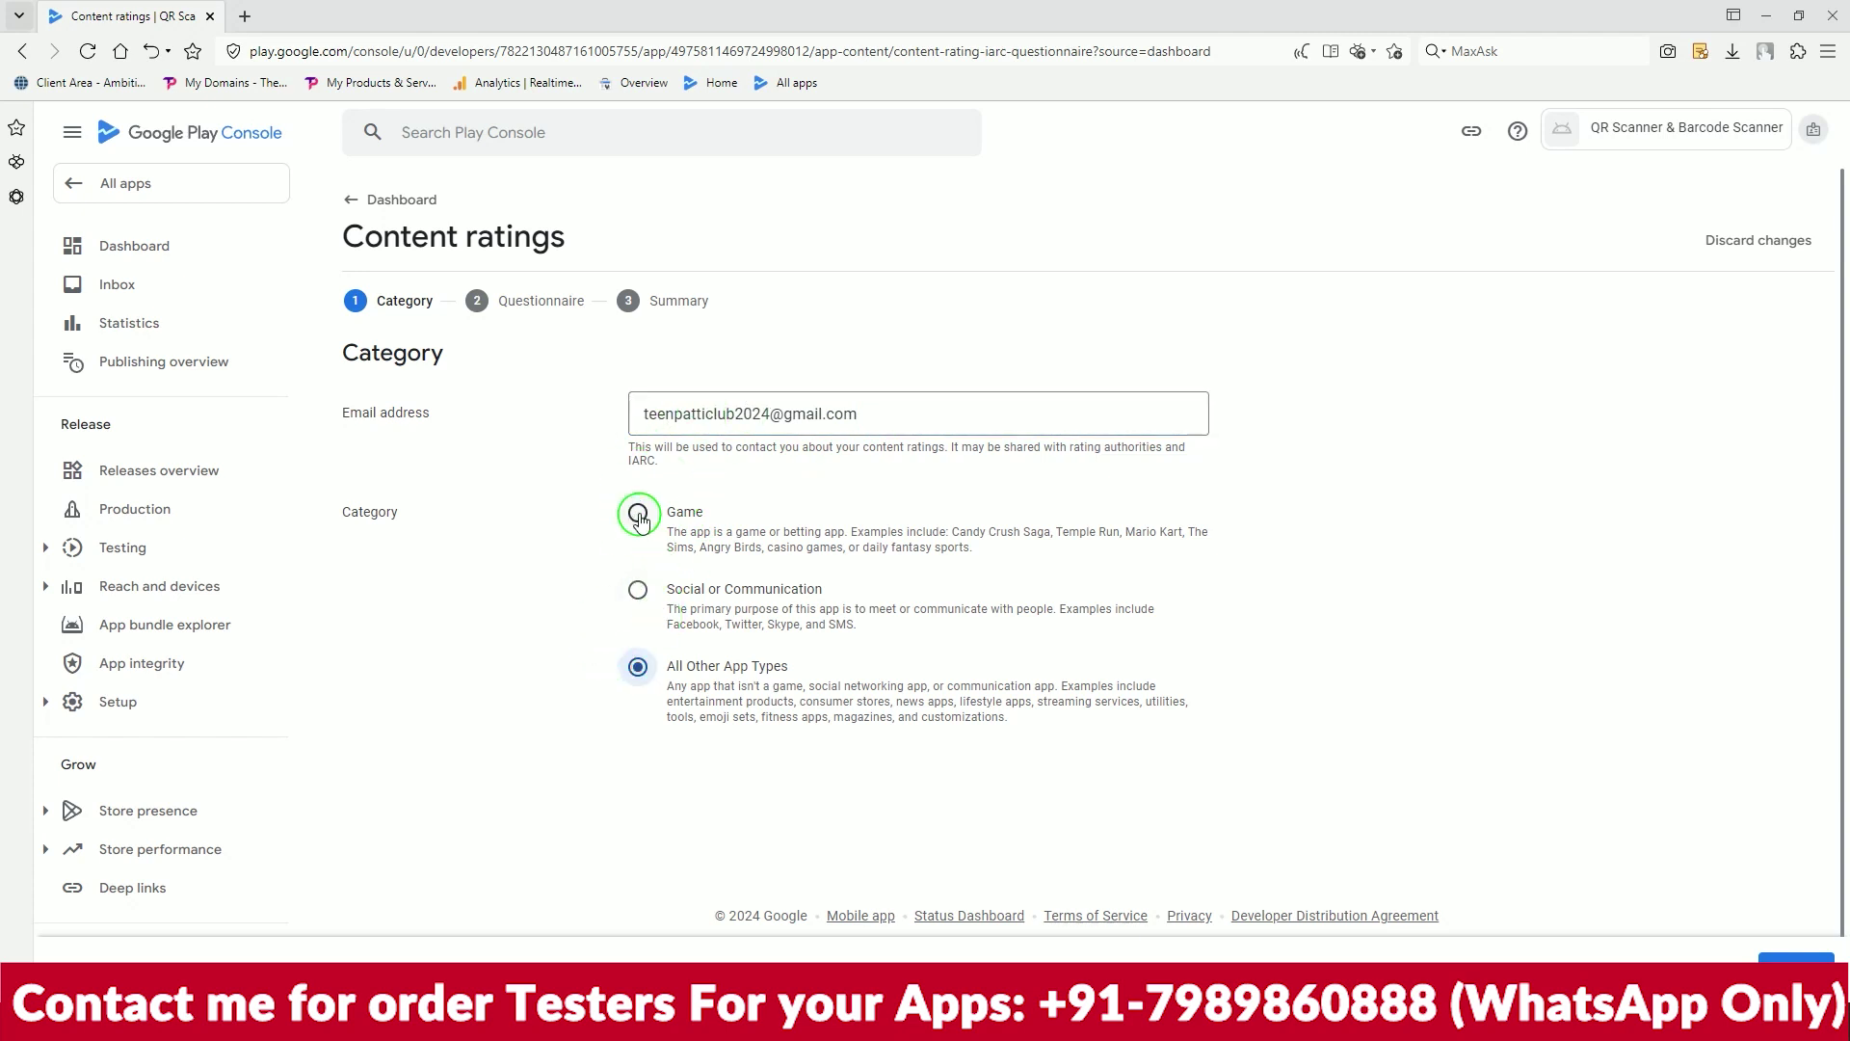
{"action": "left_click", "coordinate": [1778, 957]}
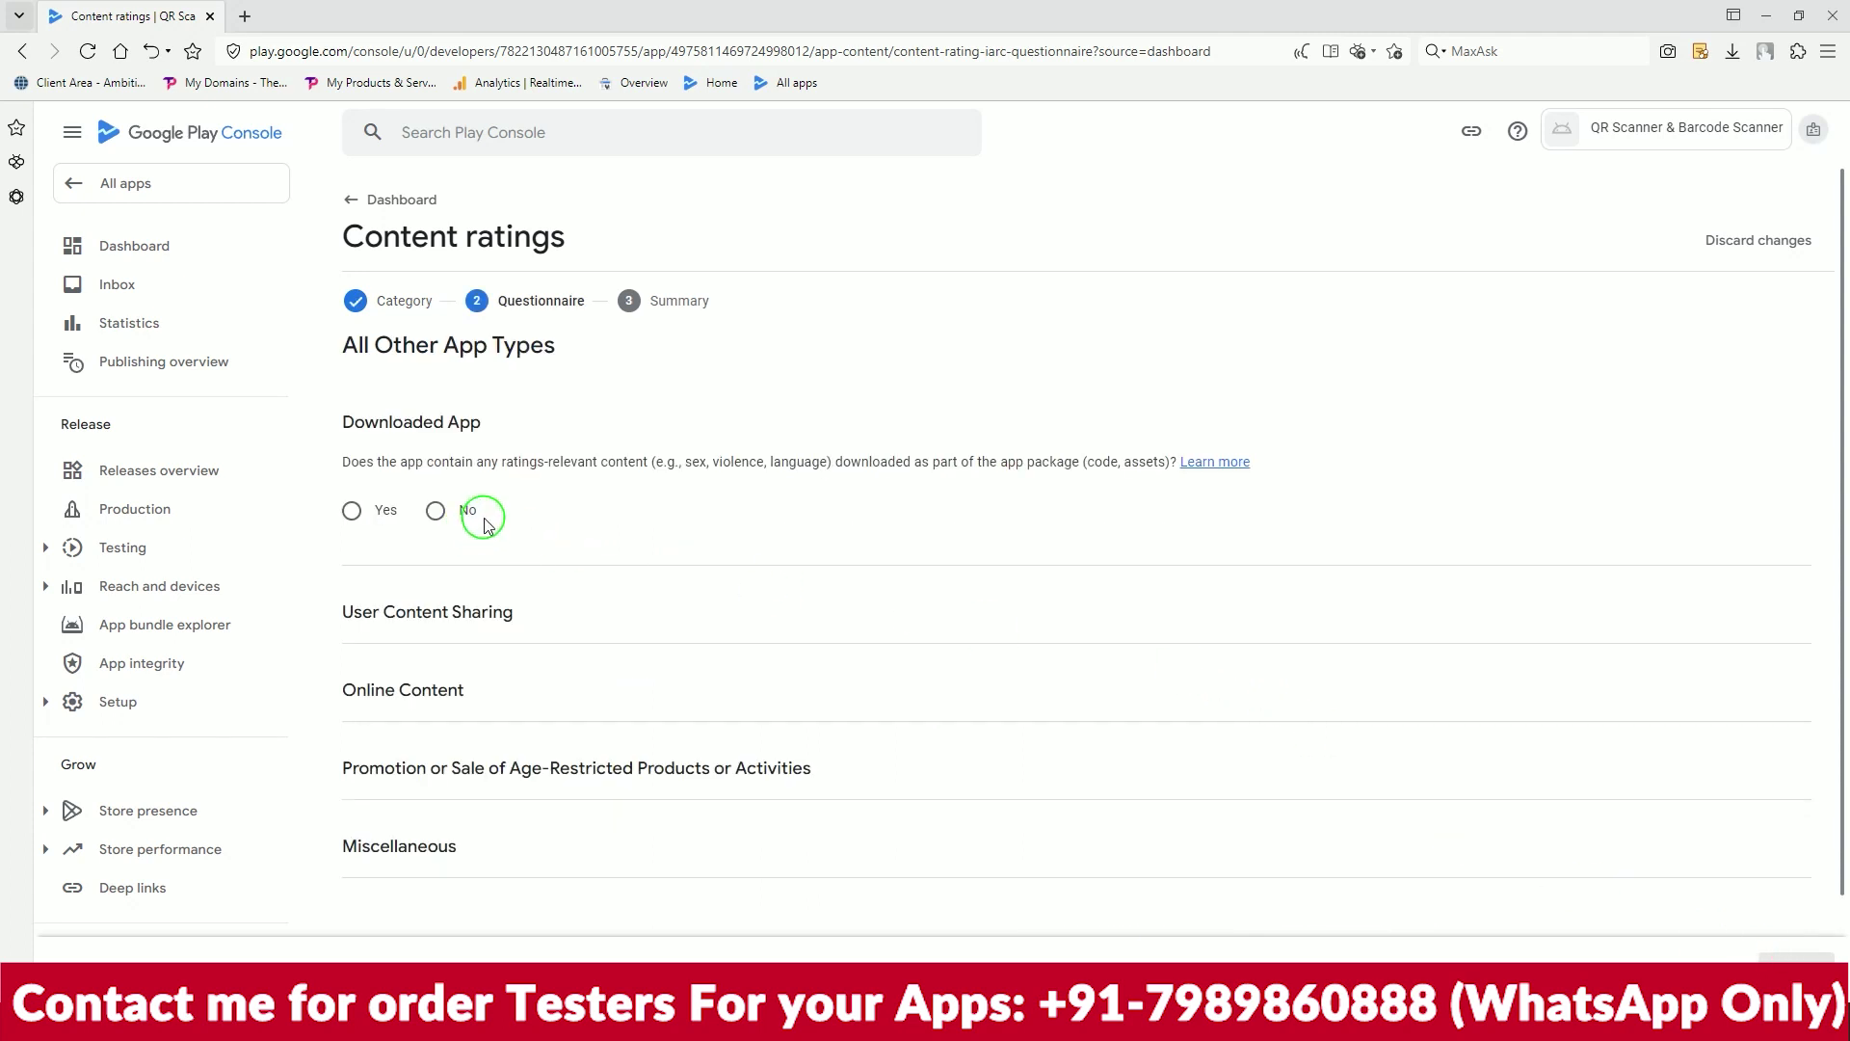
Answer No to every content rating question, from Downloaded App through the Miscellaneous section
{"action": "scroll", "coordinate": [891, 515], "scroll_direction": "down", "scroll_amount": 1}
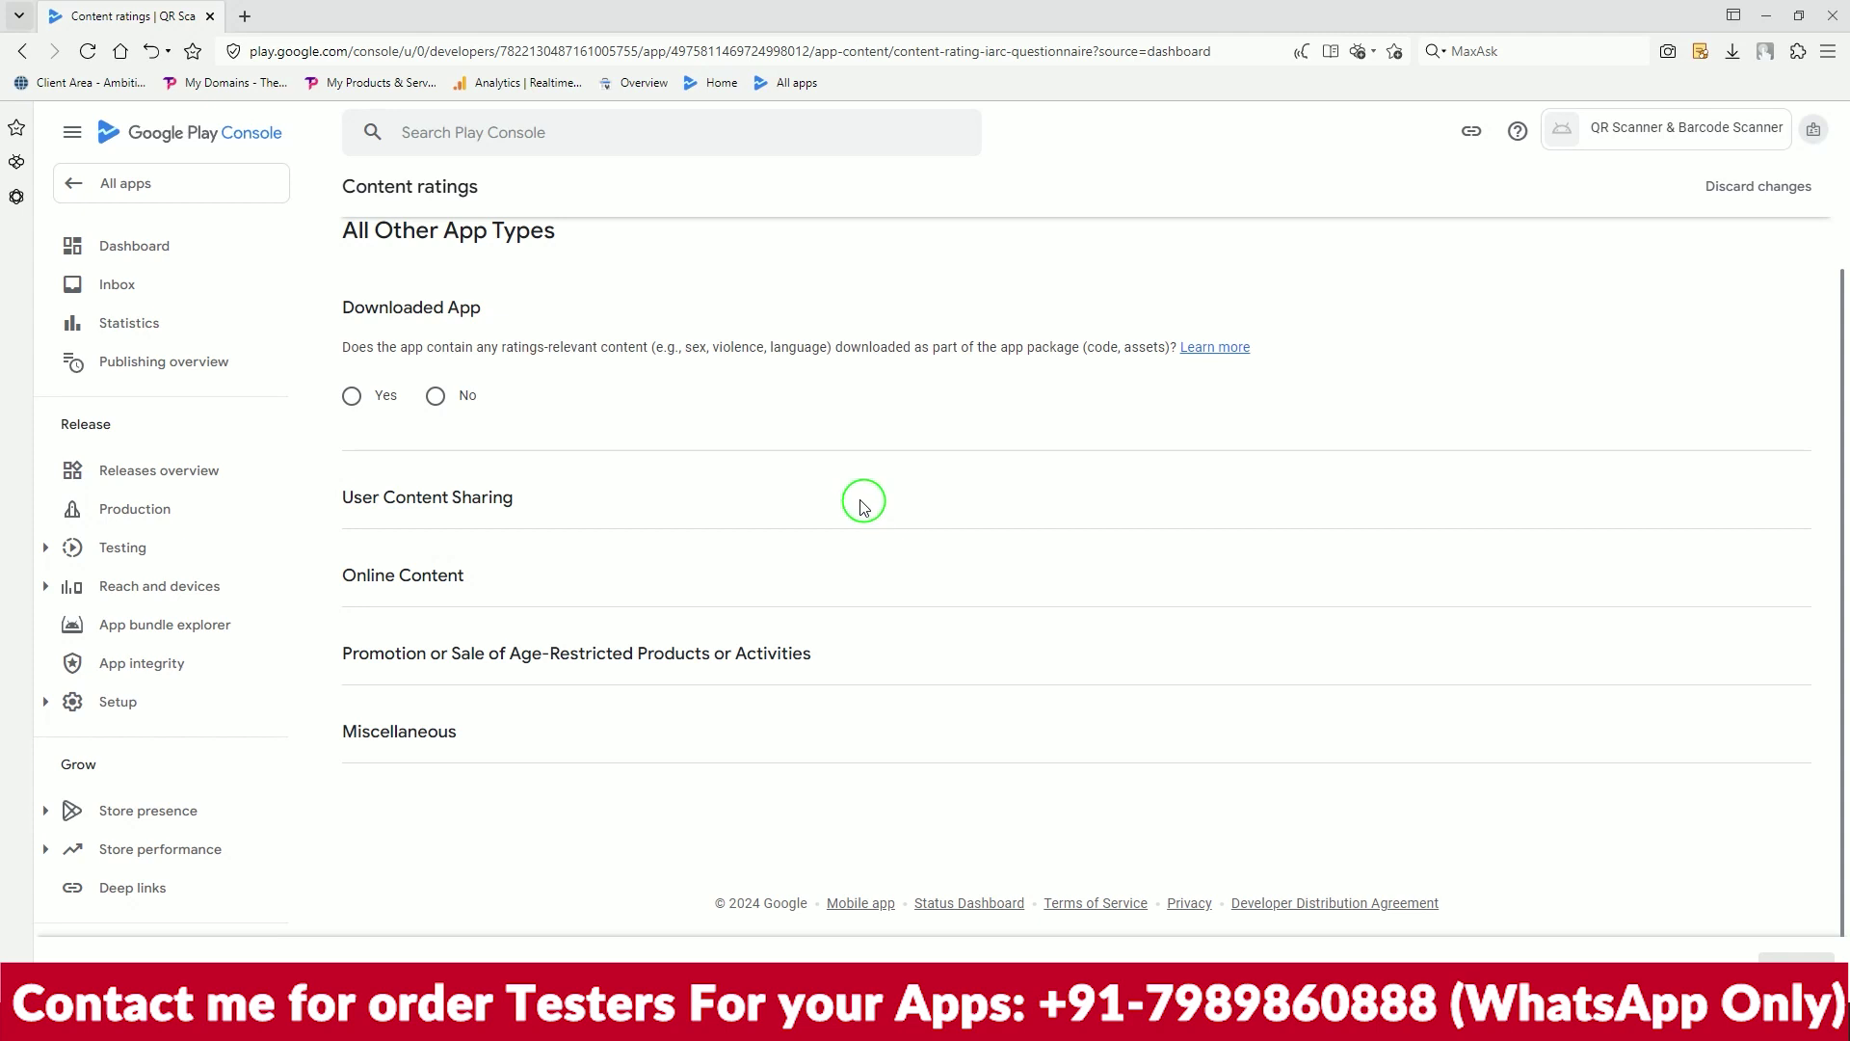
{"action": "left_click", "coordinate": [435, 395]}
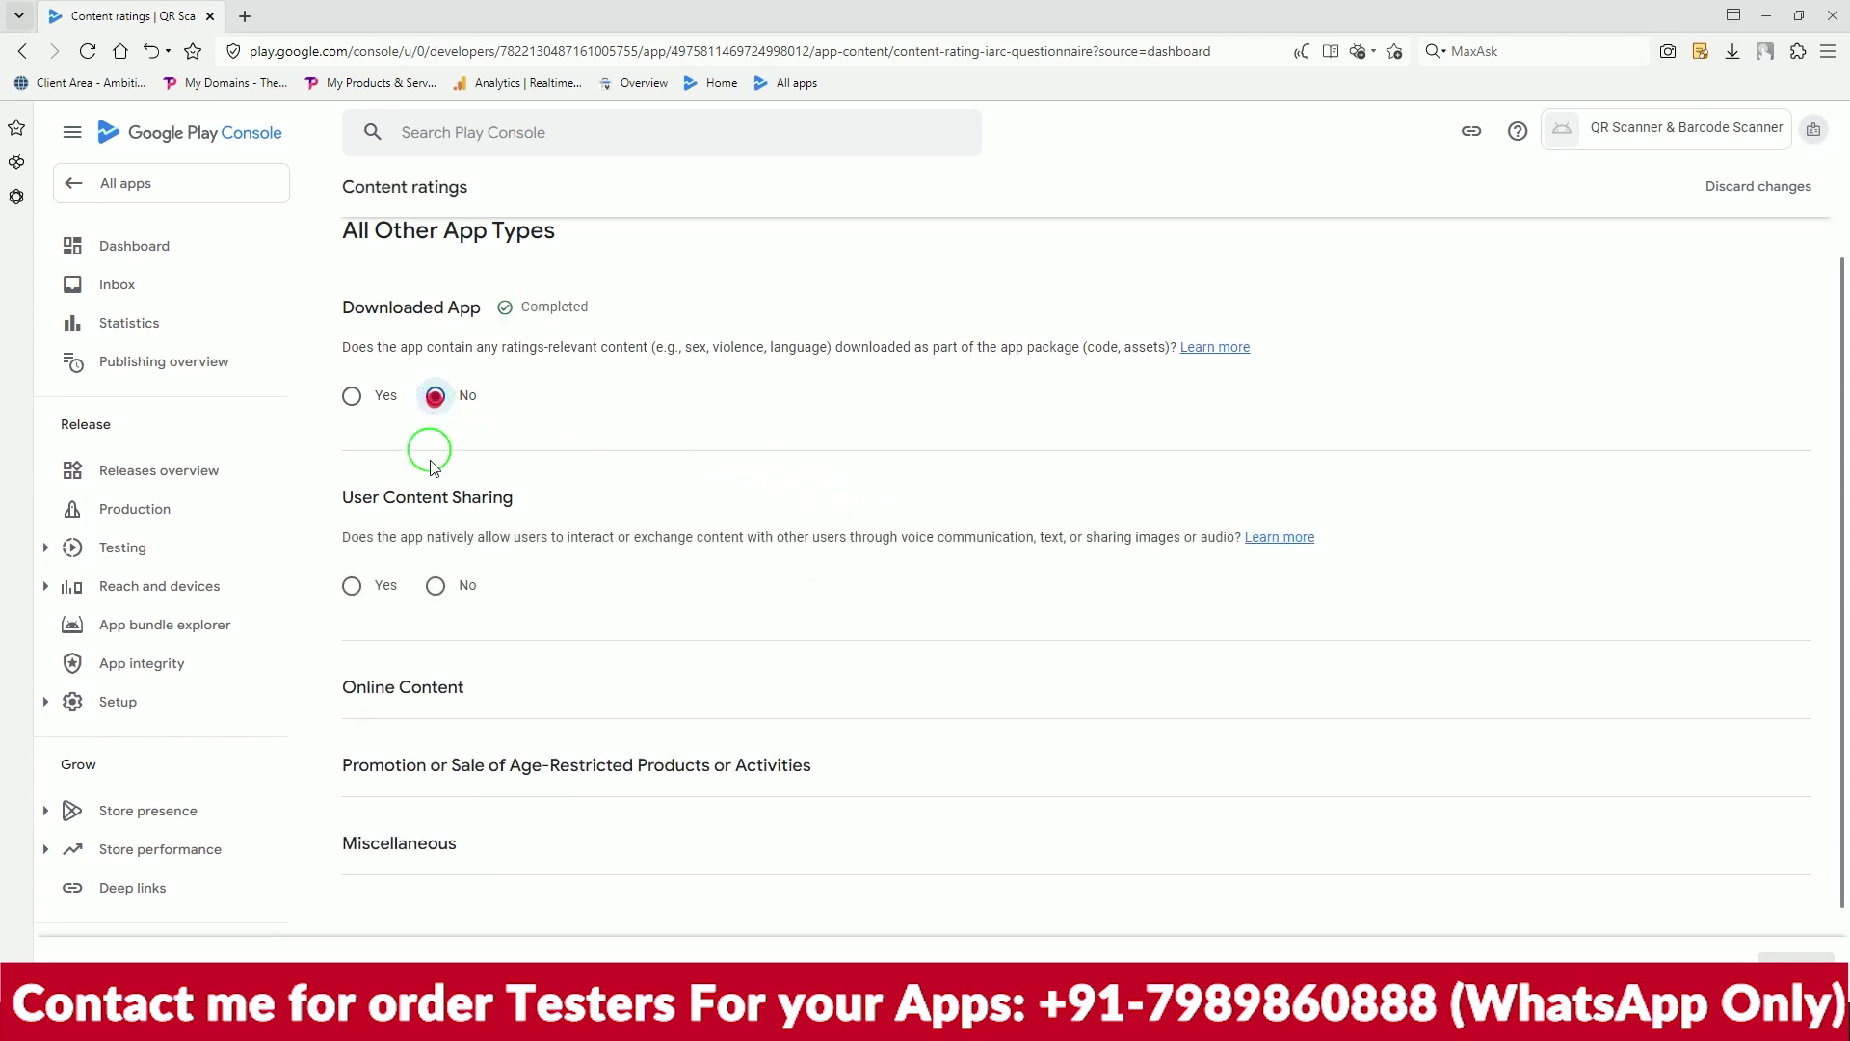
{"action": "left_click", "coordinate": [435, 585]}
{"action": "left_click", "coordinate": [436, 793]}
{"action": "scroll", "coordinate": [555, 542], "scroll_direction": "down", "scroll_amount": 3}
{"action": "left_click", "coordinate": [436, 632]}
{"action": "scroll", "coordinate": [524, 640], "scroll_direction": "down", "scroll_amount": 5}
{"action": "left_click", "coordinate": [436, 372]}
{"action": "left_click", "coordinate": [436, 483]}
{"action": "left_click", "coordinate": [436, 707]}
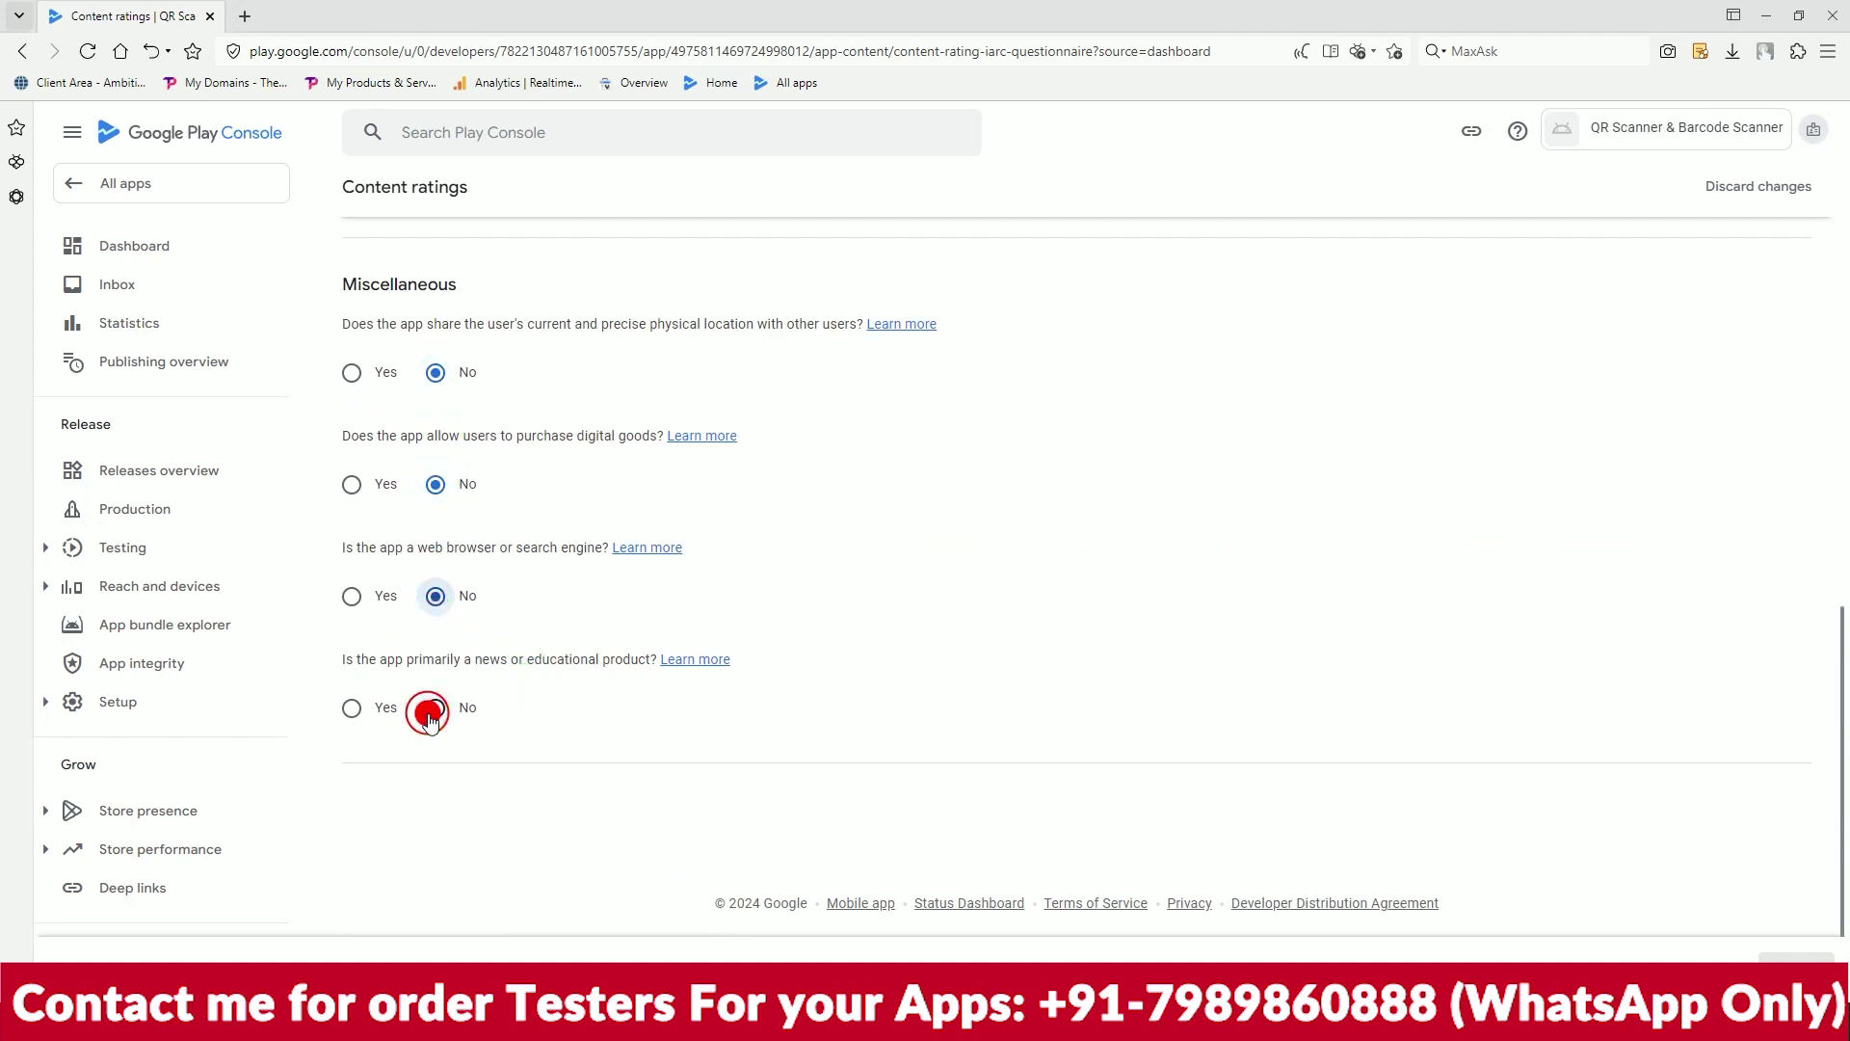
Save the content rating questionnaire, submit it and return to the dashboard
{"action": "left_click", "coordinate": [1704, 957]}
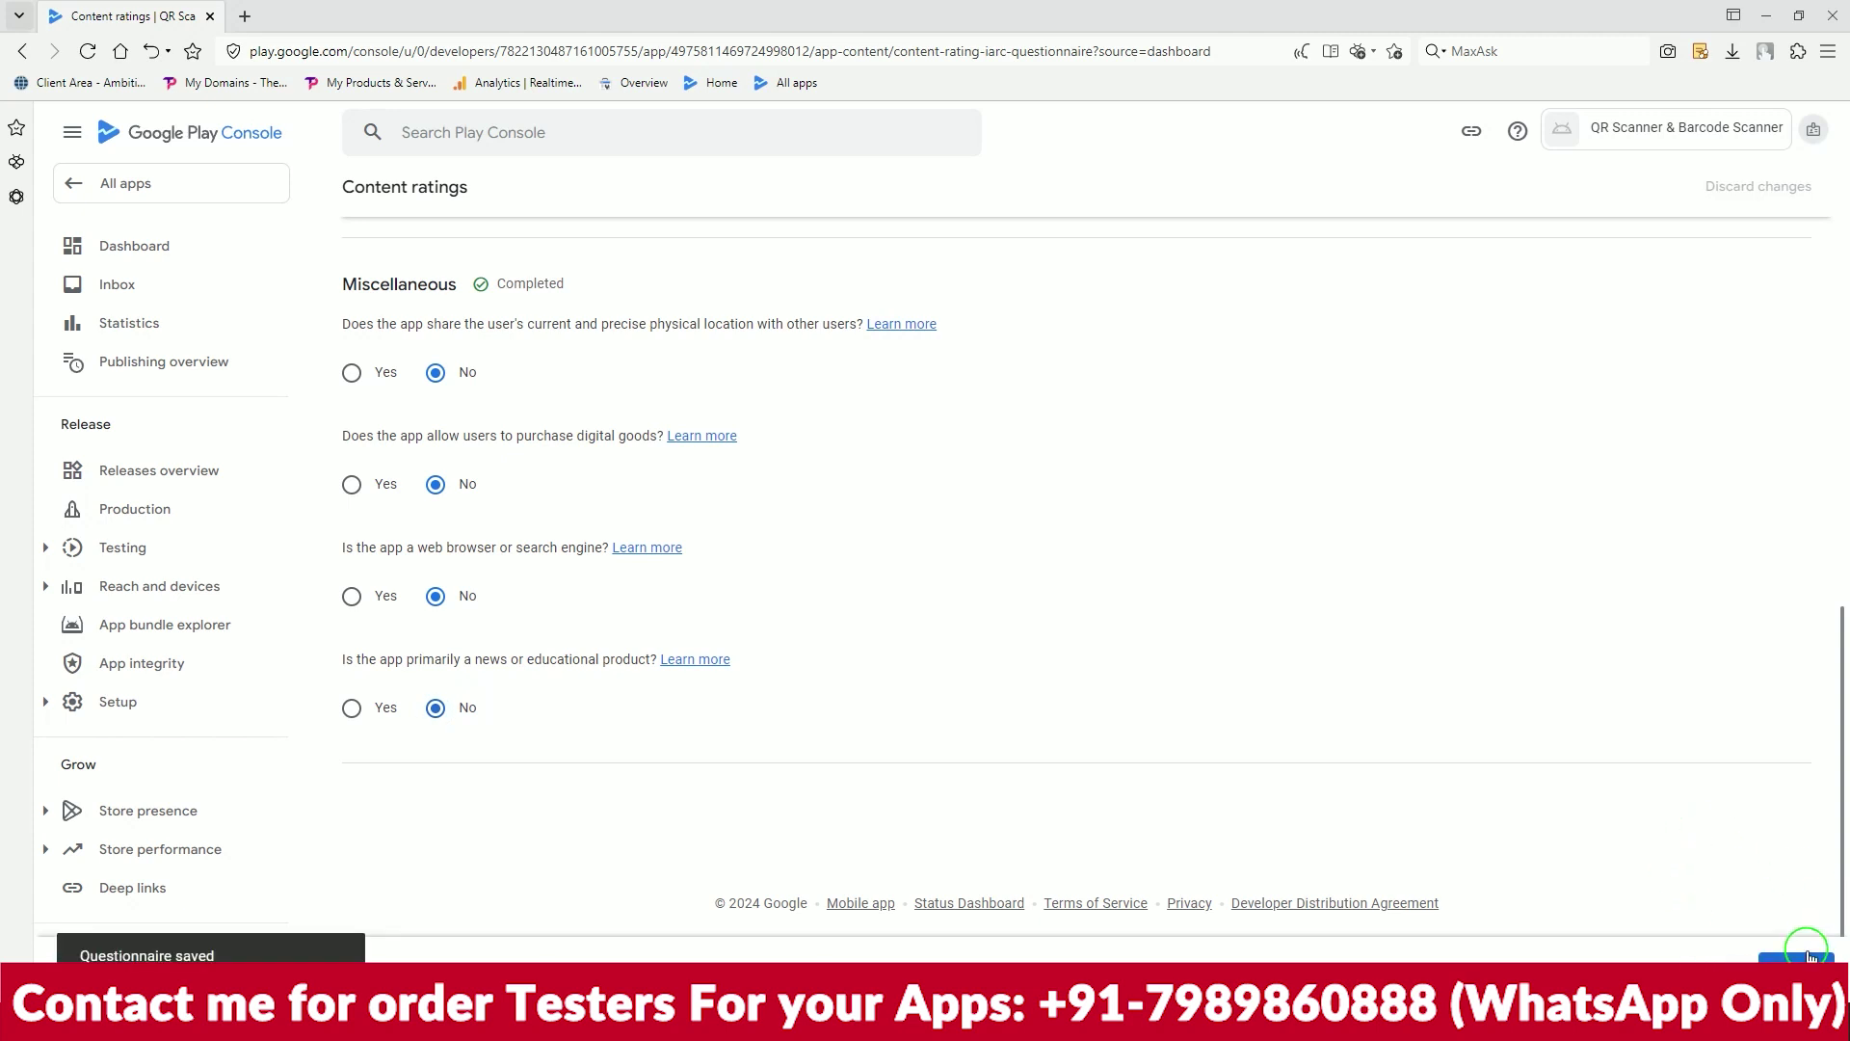
{"action": "left_click", "coordinate": [1798, 959]}
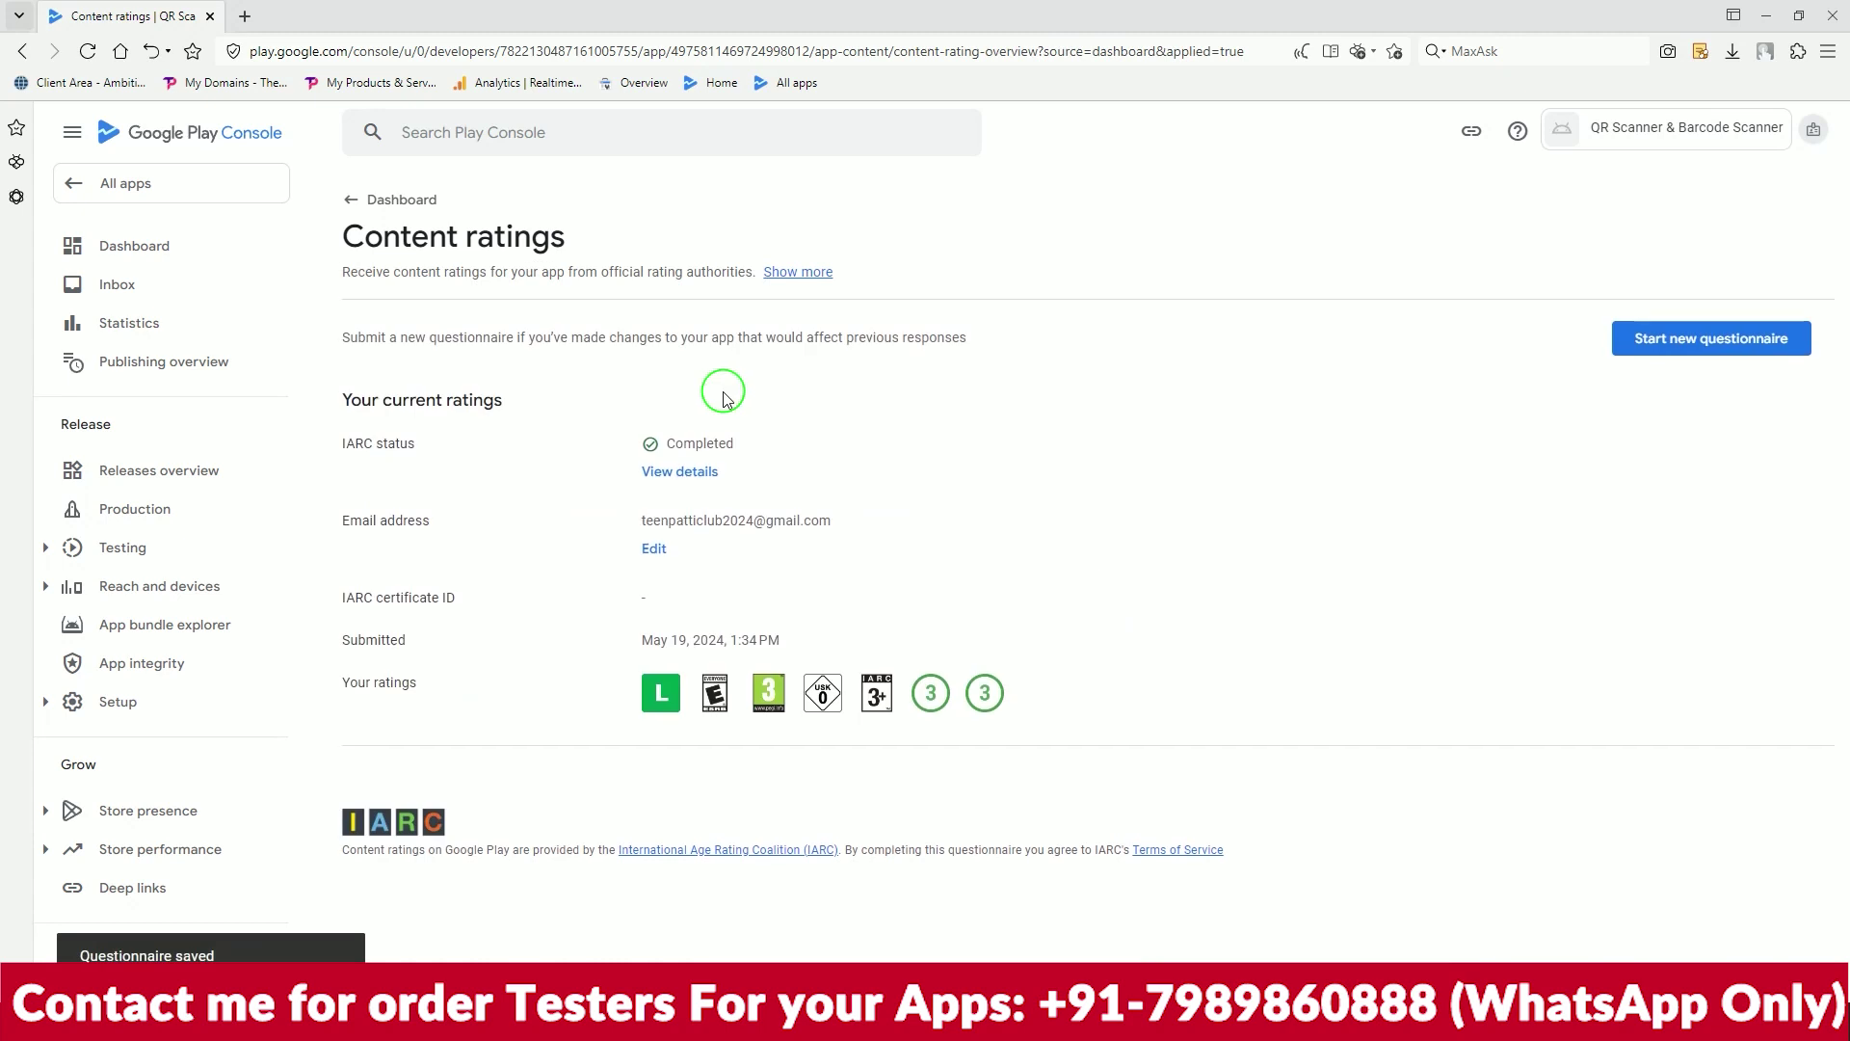
{"action": "left_click", "coordinate": [353, 206]}
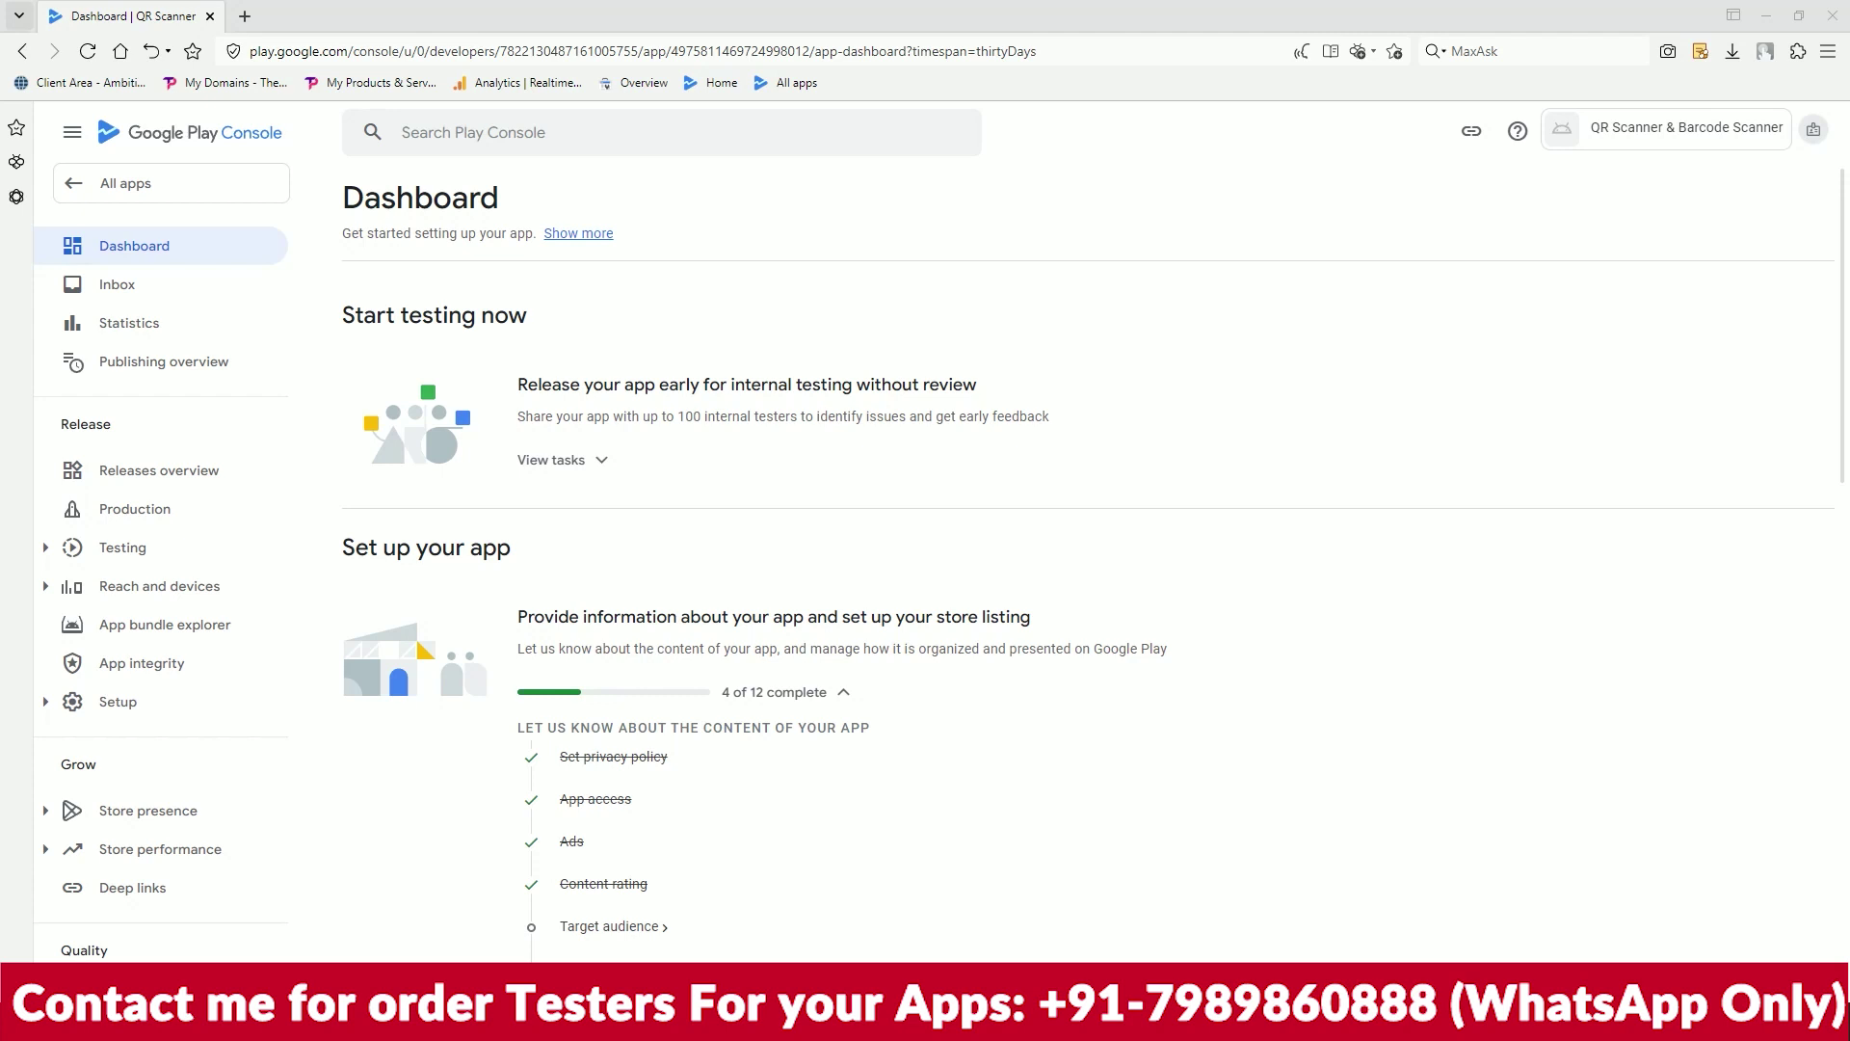
Complete the Target audience task with age 18 and over and Yes for unintentional appeal to children, save it and return to the dashboard
{"action": "scroll", "coordinate": [1000, 594], "scroll_direction": "down", "scroll_amount": 3}
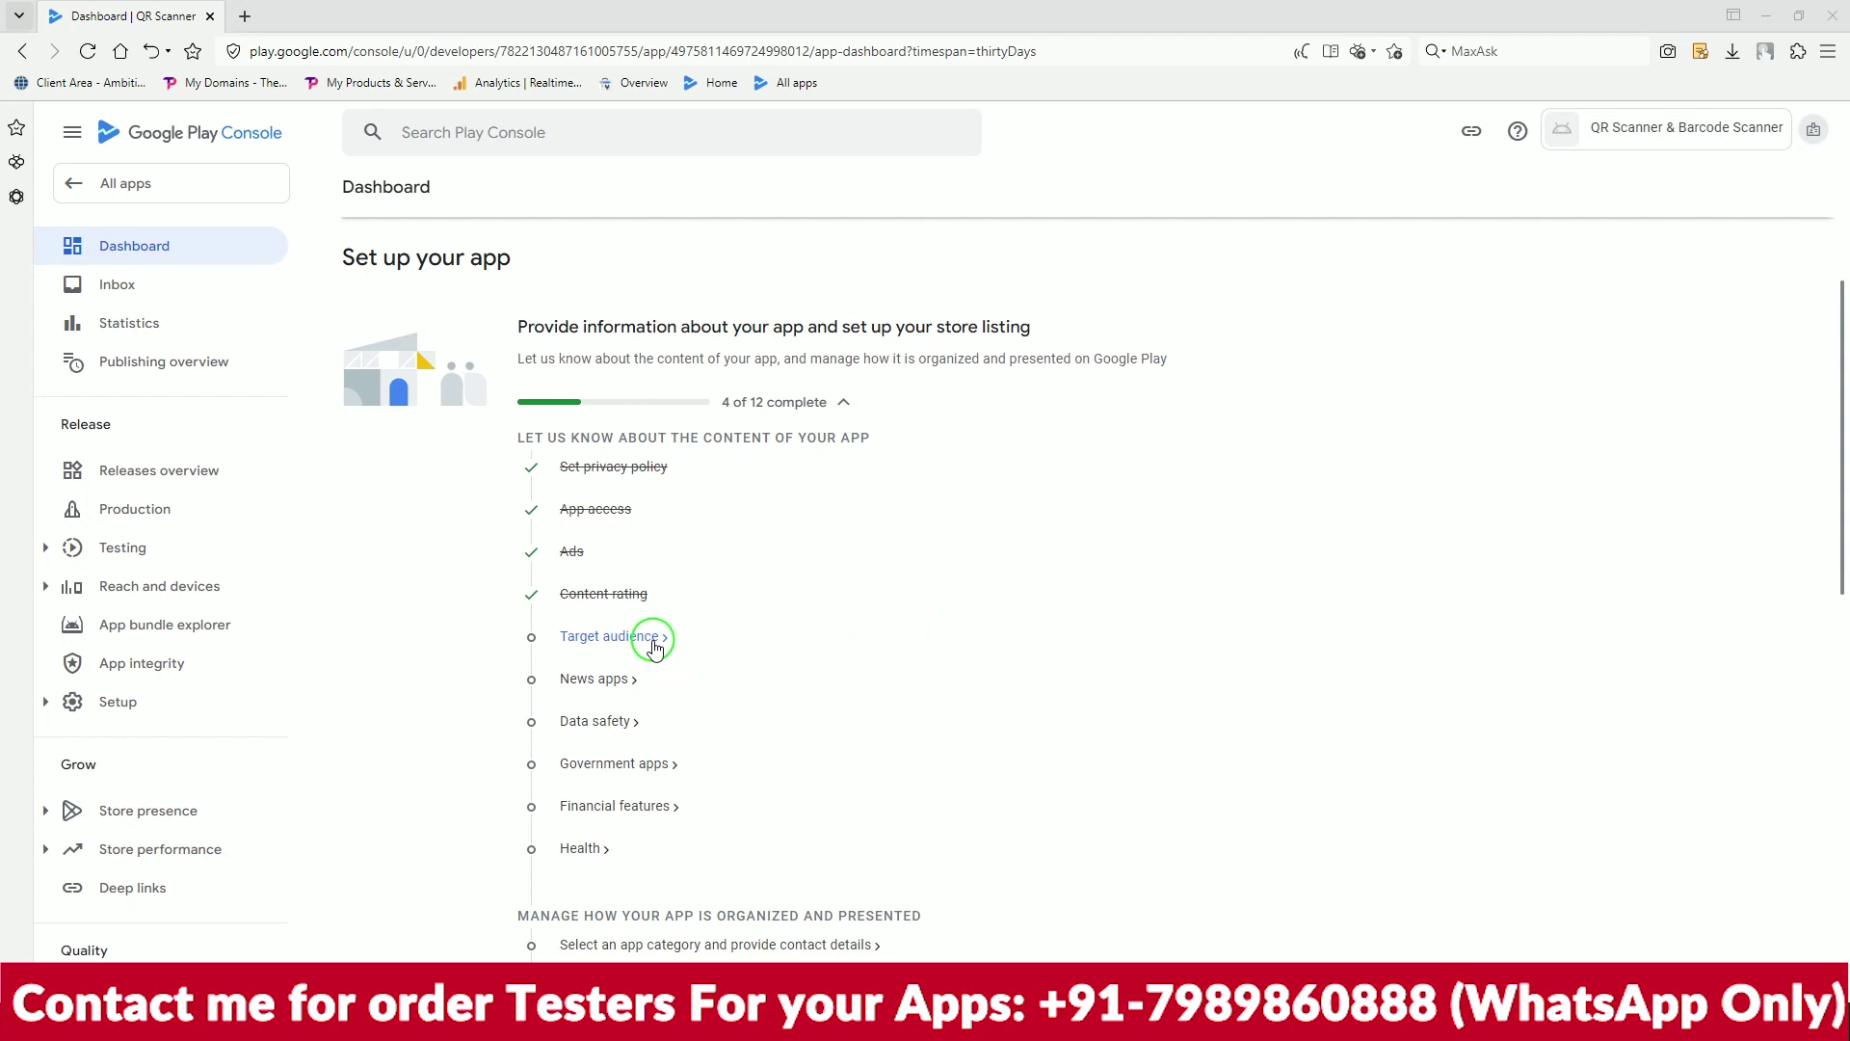
{"action": "left_click", "coordinate": [652, 641]}
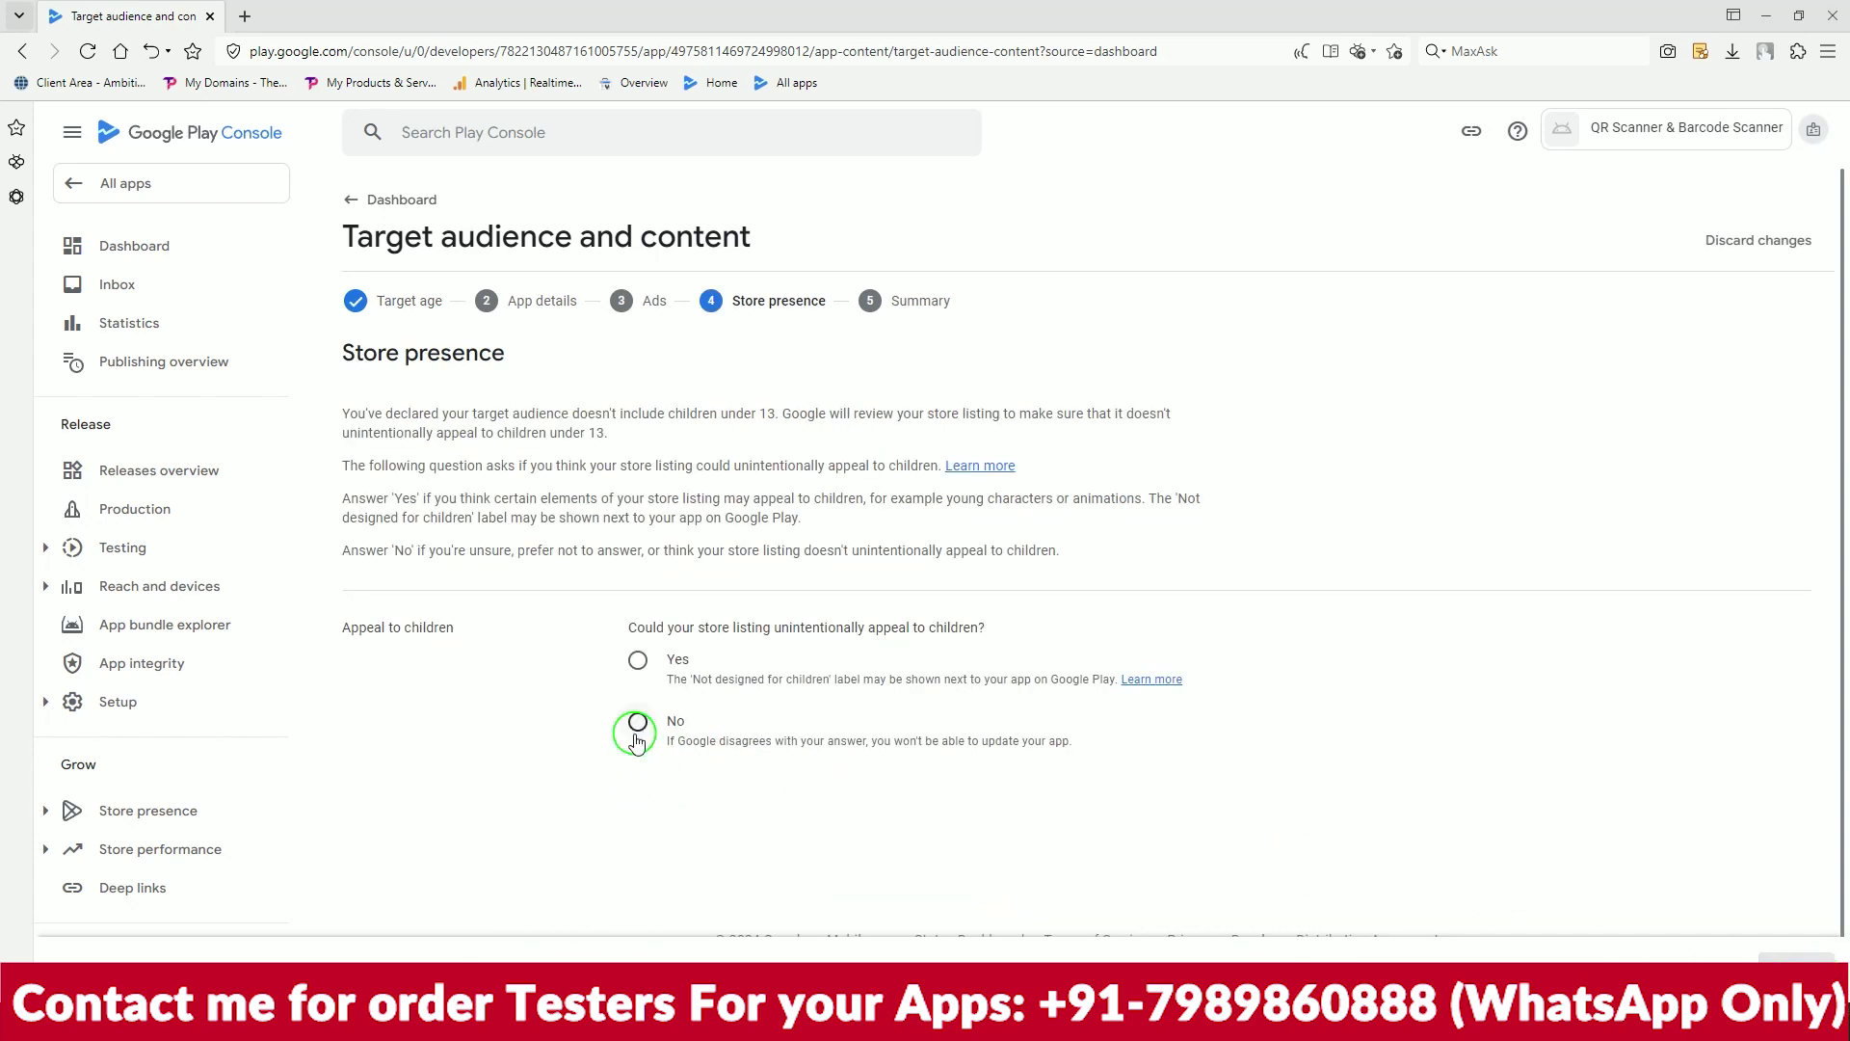
{"action": "left_click", "coordinate": [637, 660]}
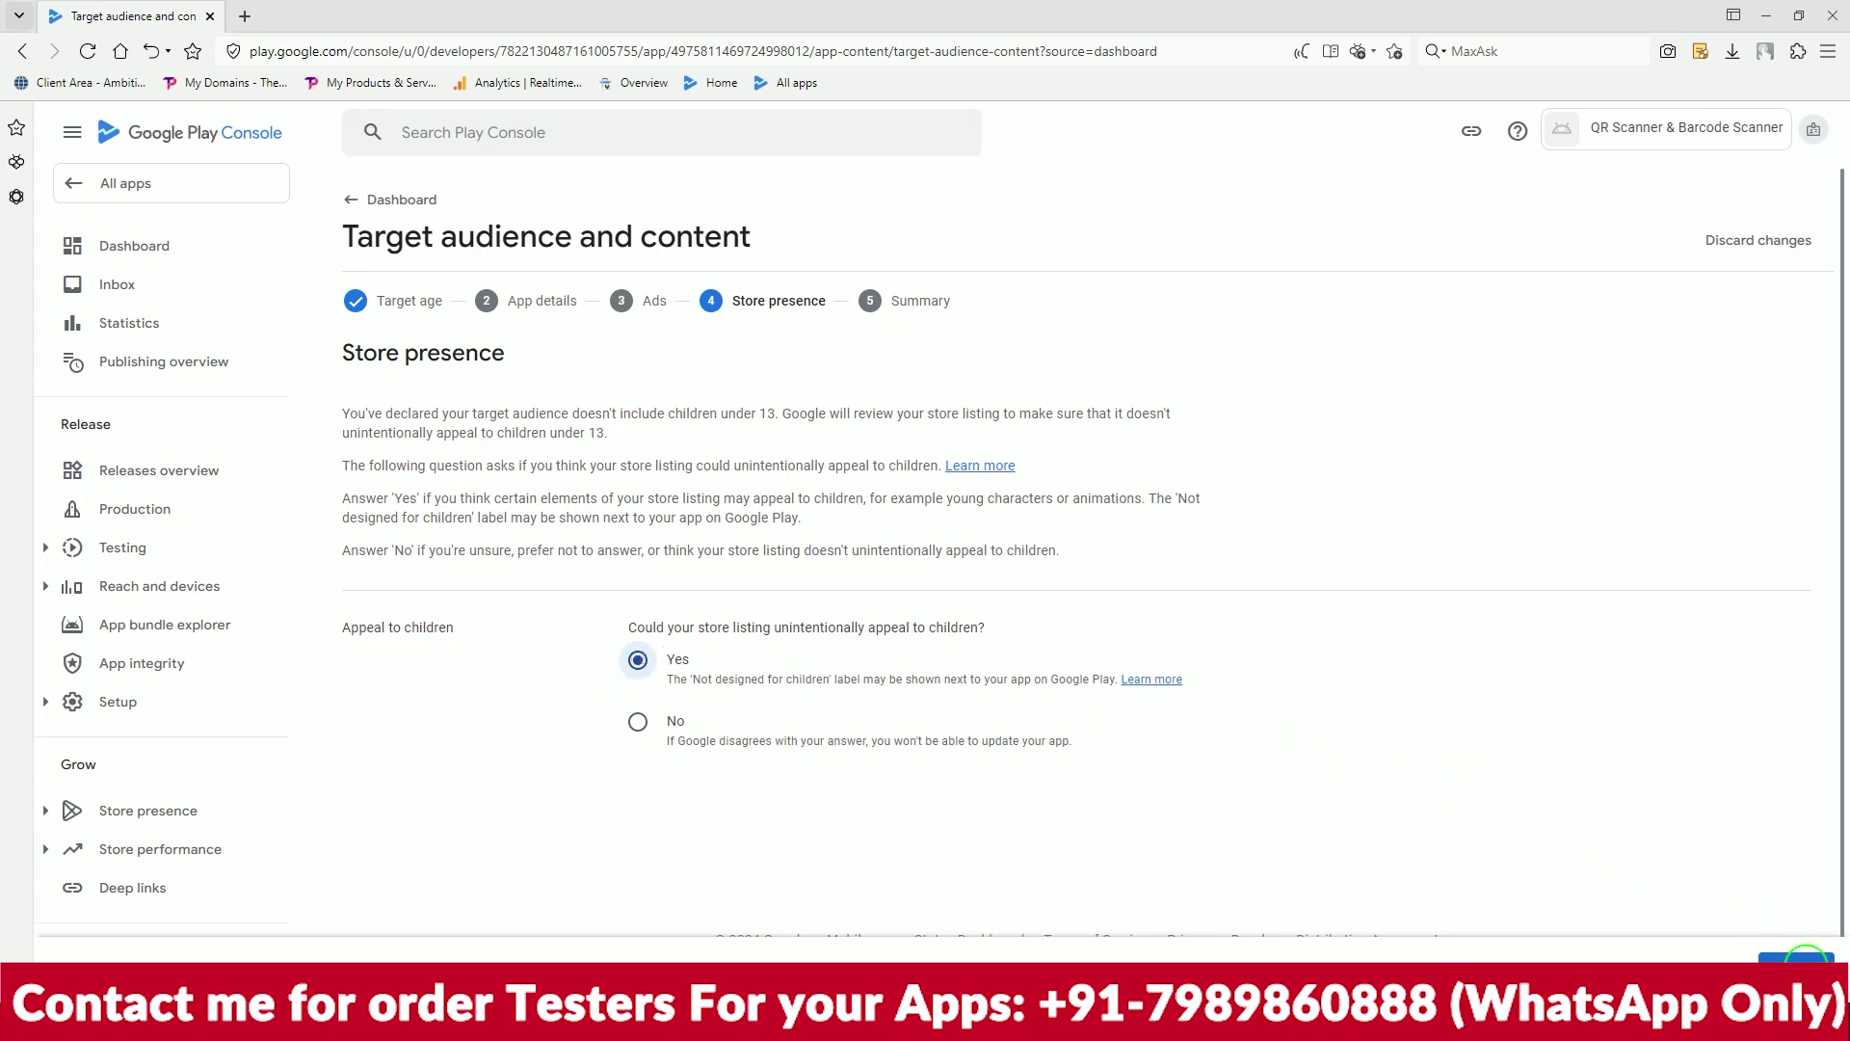
{"action": "left_click", "coordinate": [1802, 958]}
{"action": "left_click", "coordinate": [1802, 957]}
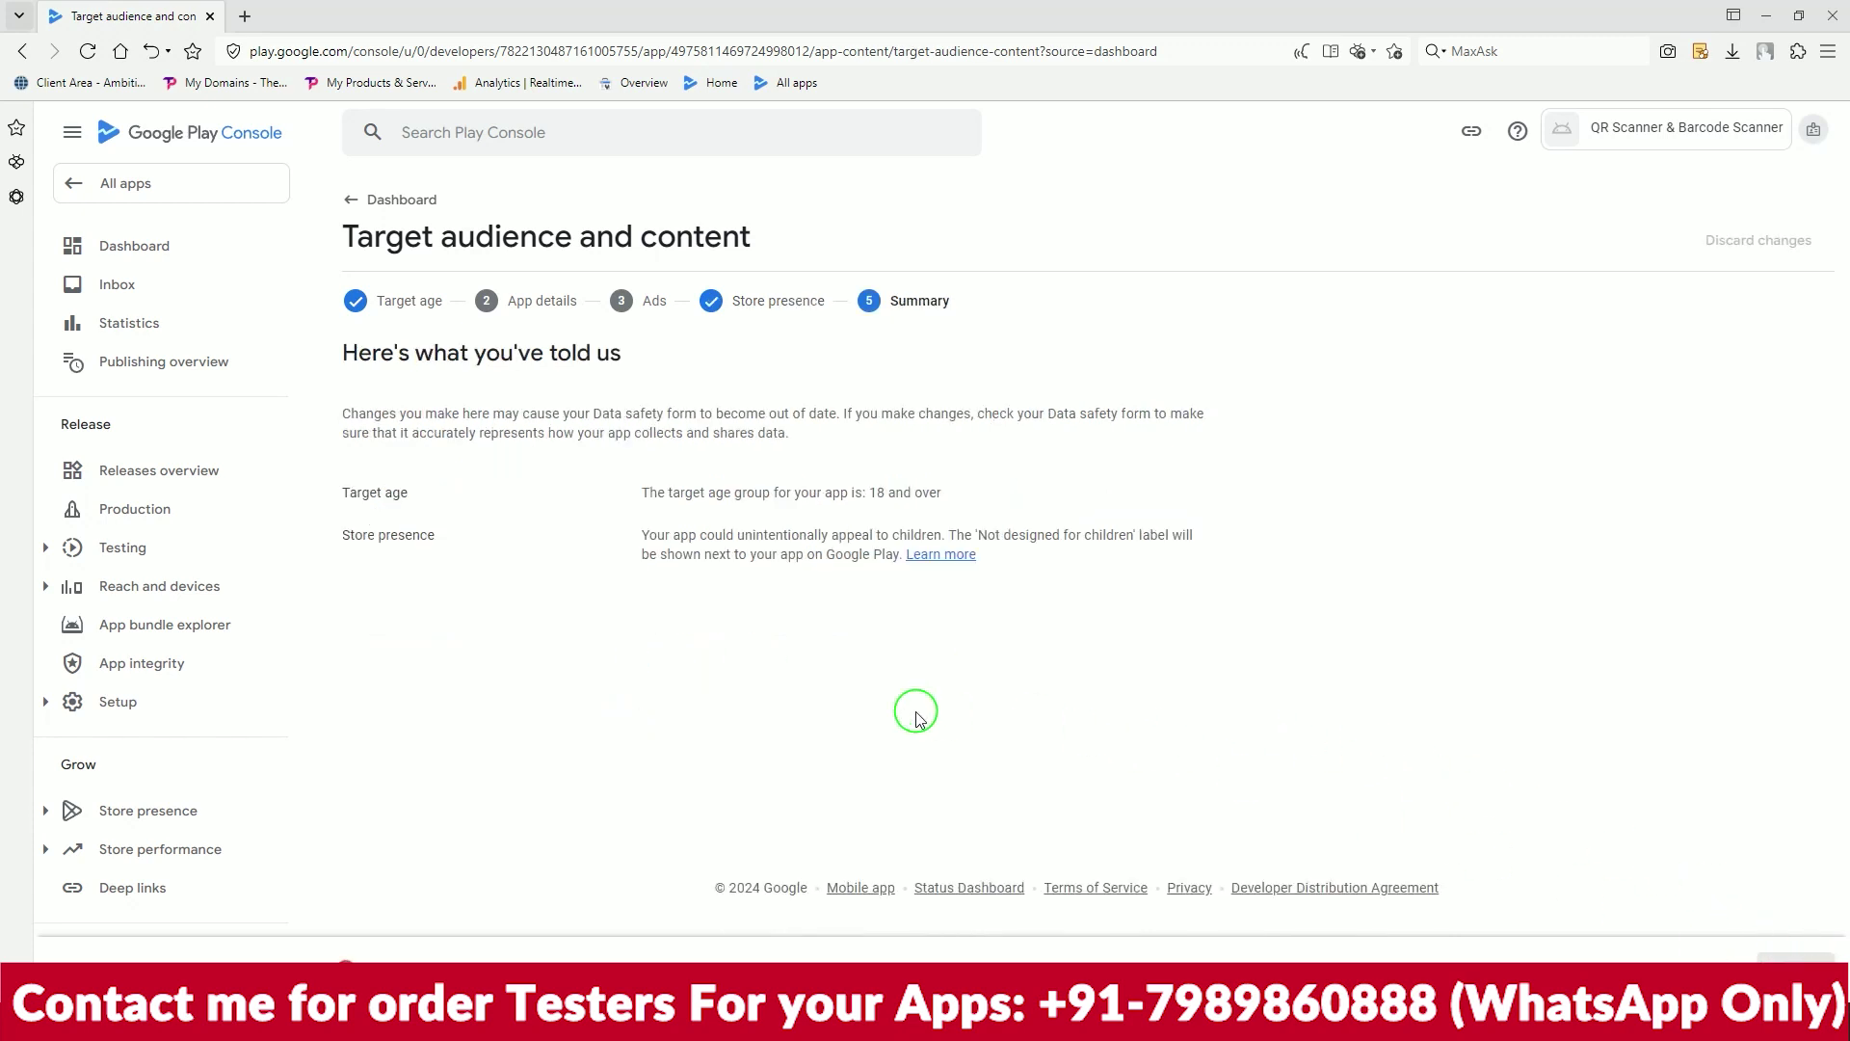
{"action": "left_click", "coordinate": [351, 204]}
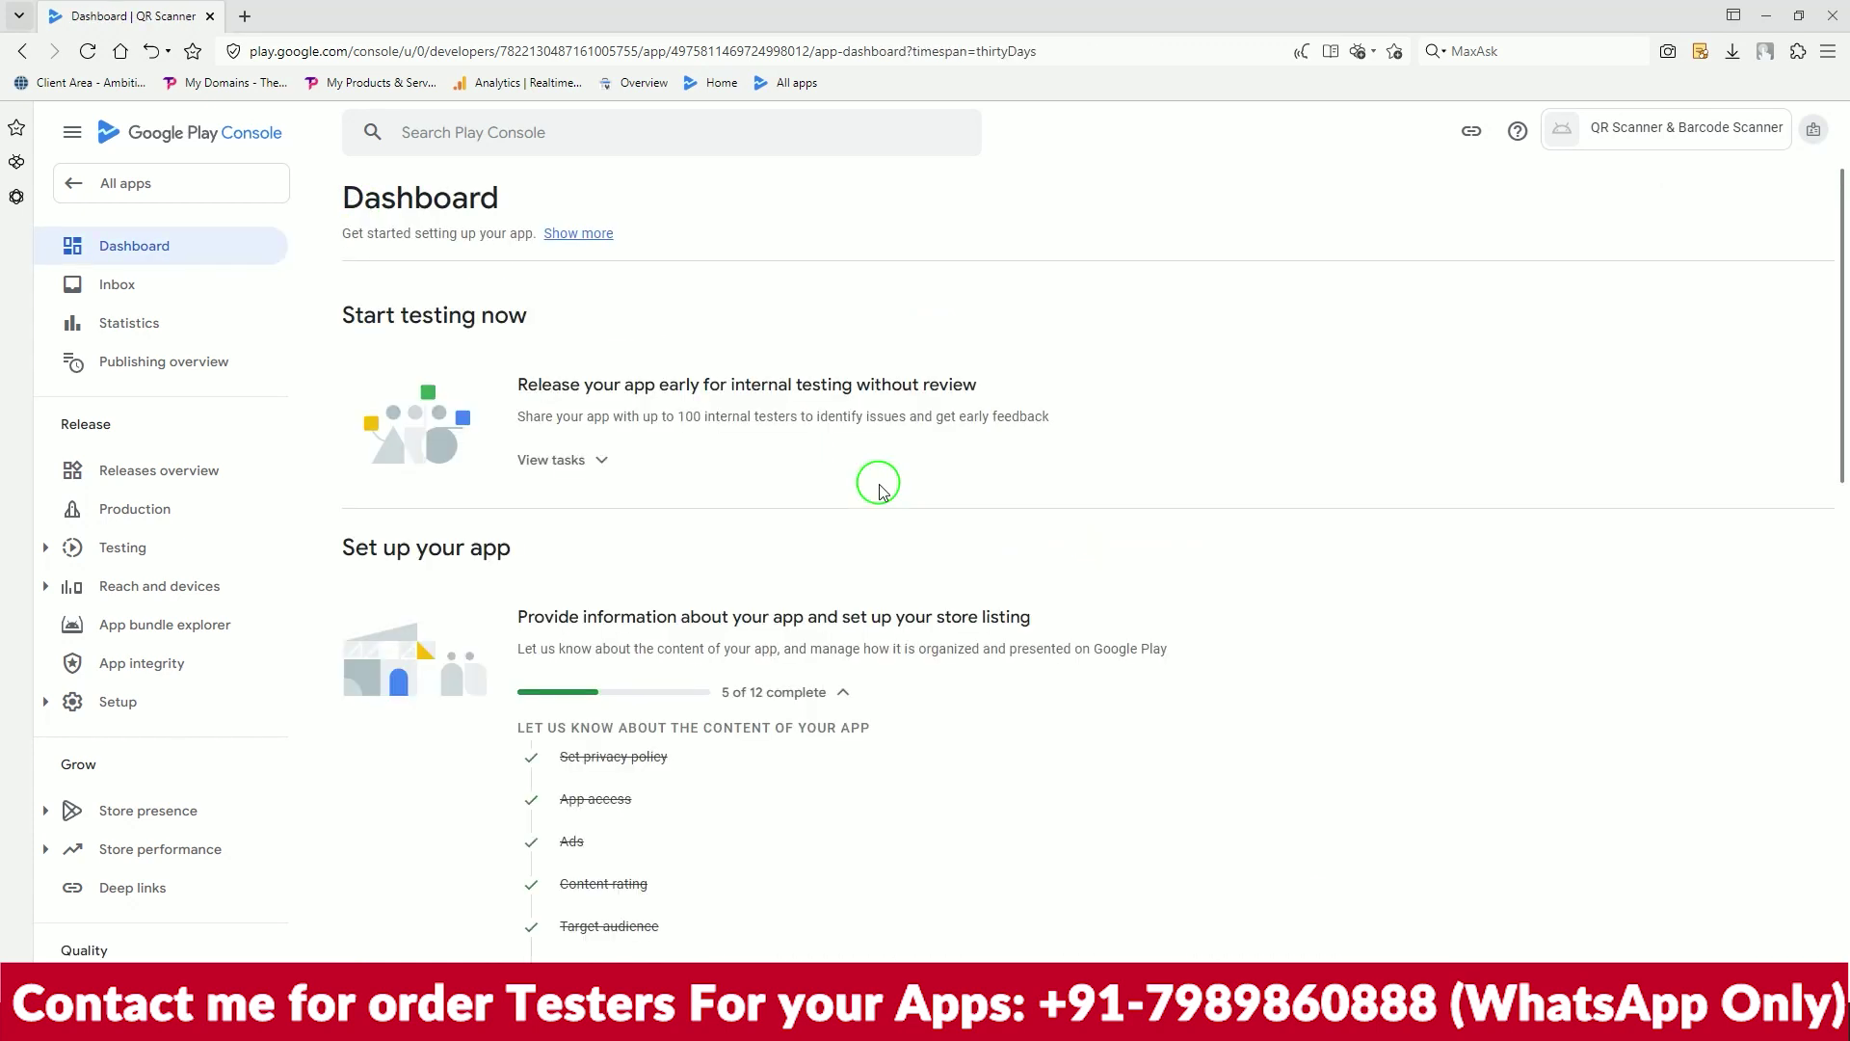
Declare in the News apps task that the app is not a news app, save it and return to the dashboard
{"action": "scroll", "coordinate": [879, 490], "scroll_direction": "down", "scroll_amount": 3}
{"action": "left_click", "coordinate": [586, 583]}
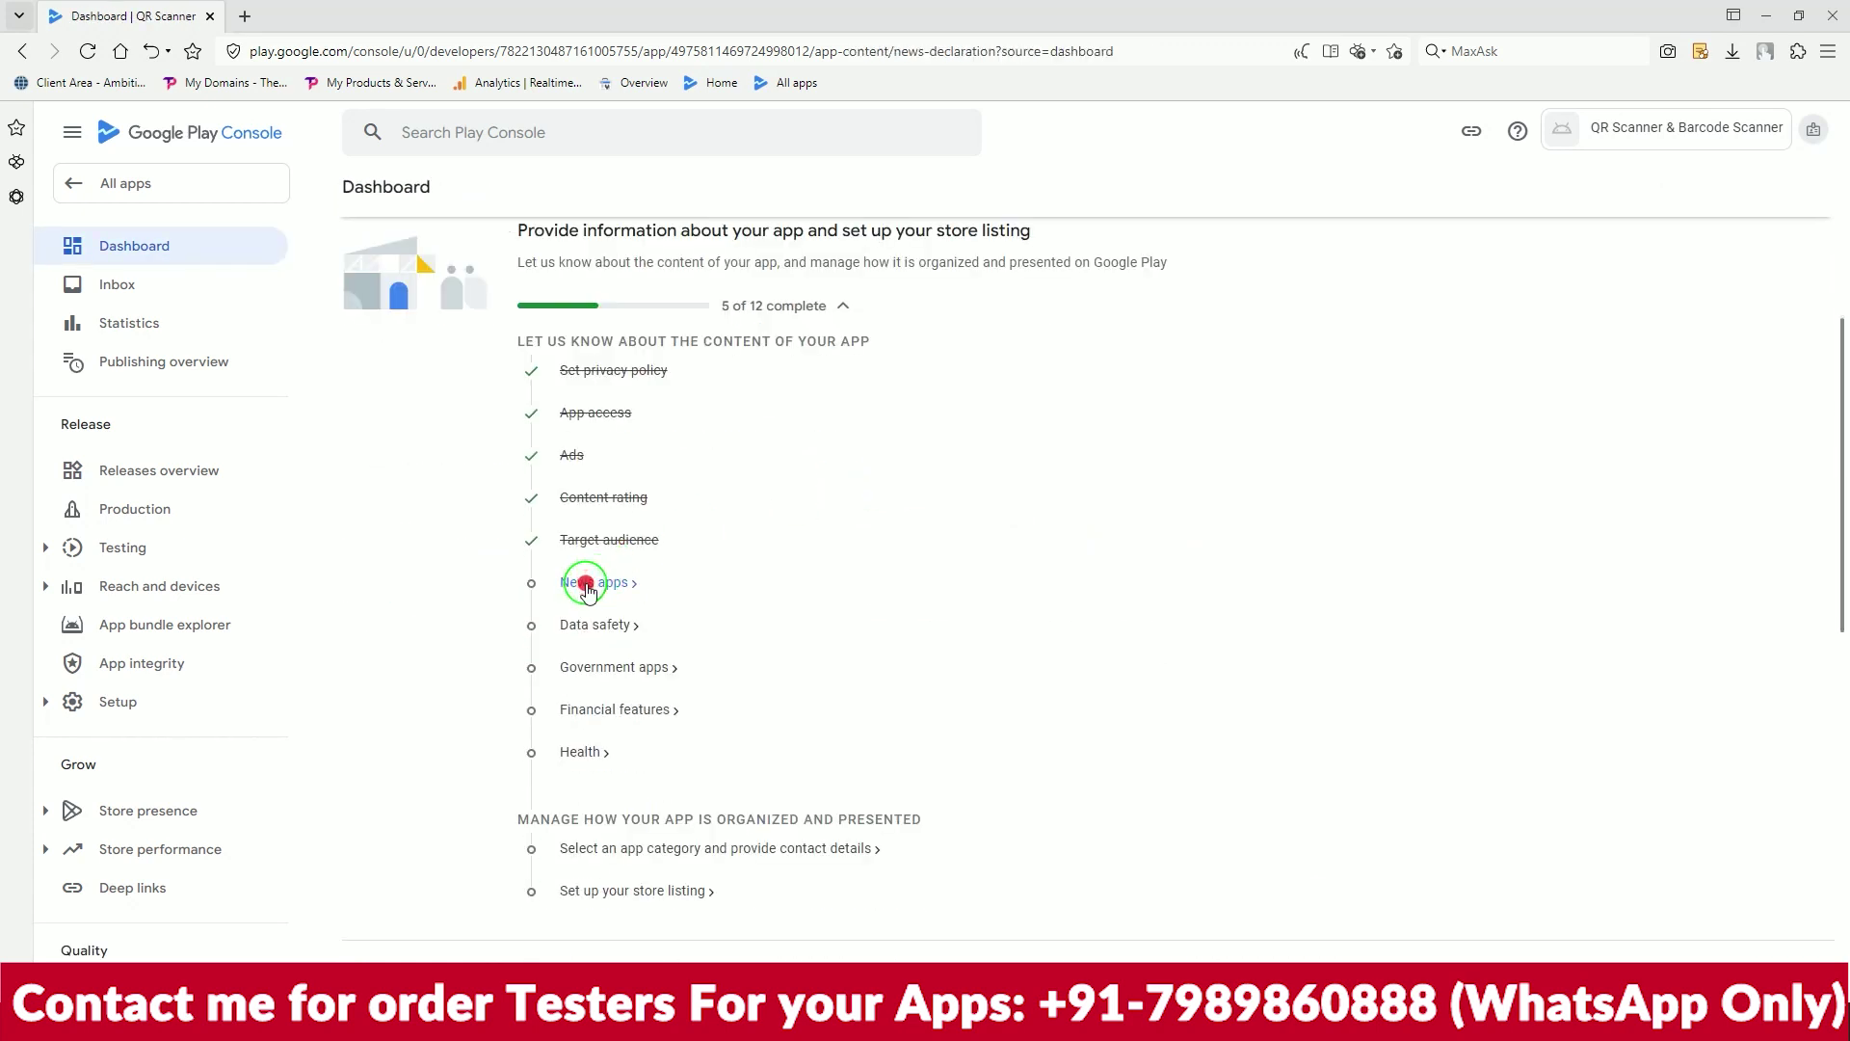
{"action": "left_click", "coordinate": [636, 382]}
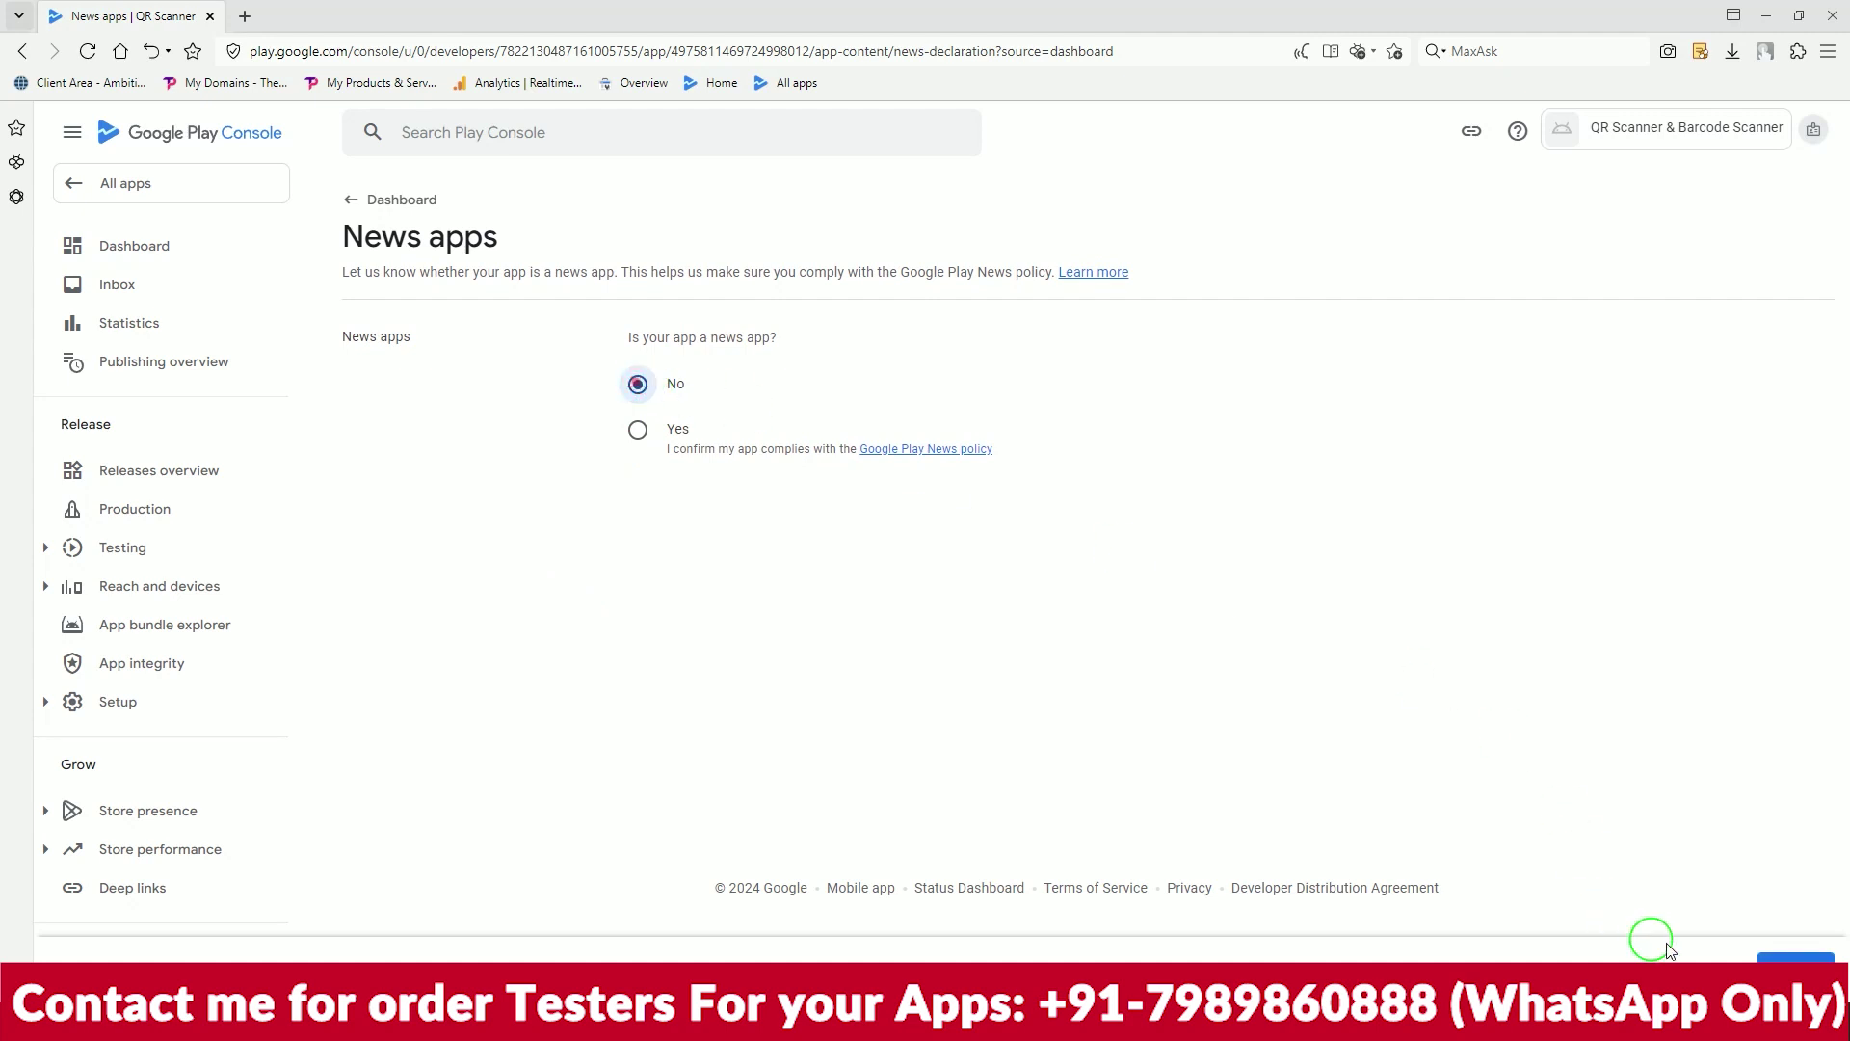
{"action": "left_click", "coordinate": [1795, 957]}
{"action": "left_click", "coordinate": [354, 205]}
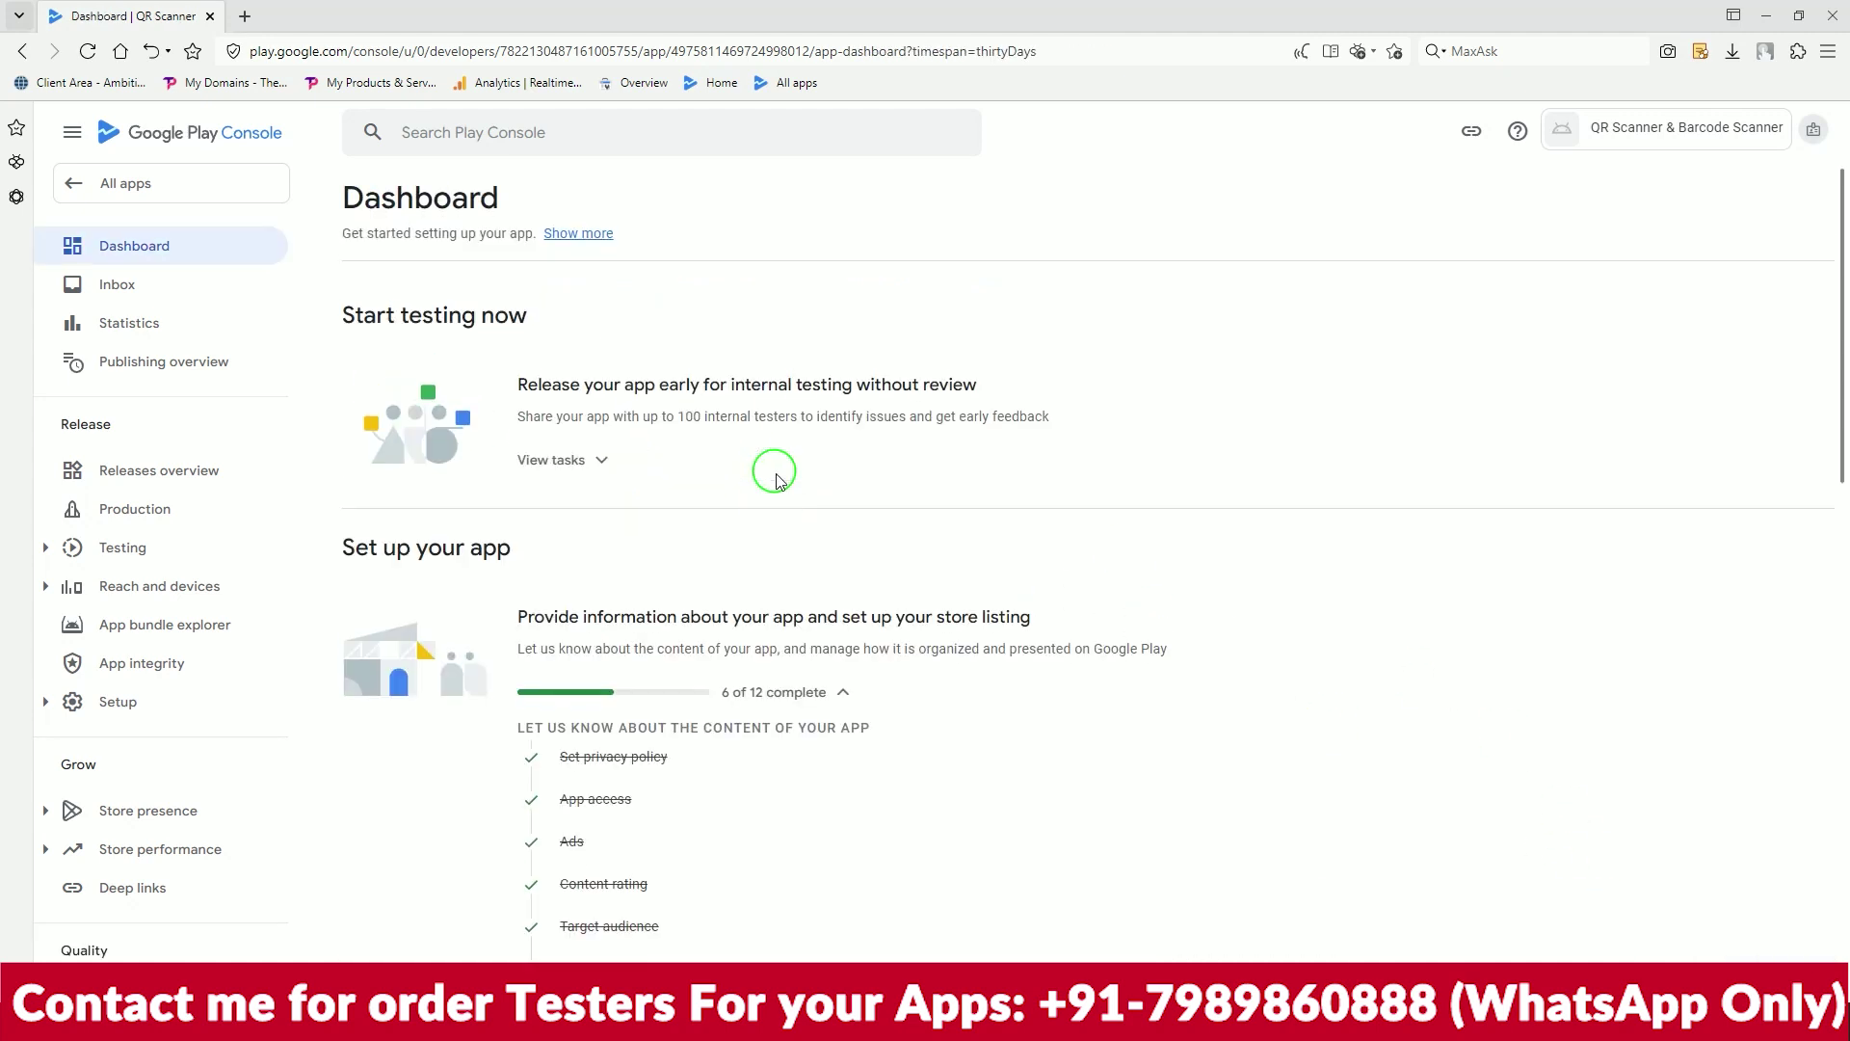
Open the Data safety task and go through its introductory overview to reach the form
{"action": "scroll", "coordinate": [779, 479], "scroll_direction": "down", "scroll_amount": 5}
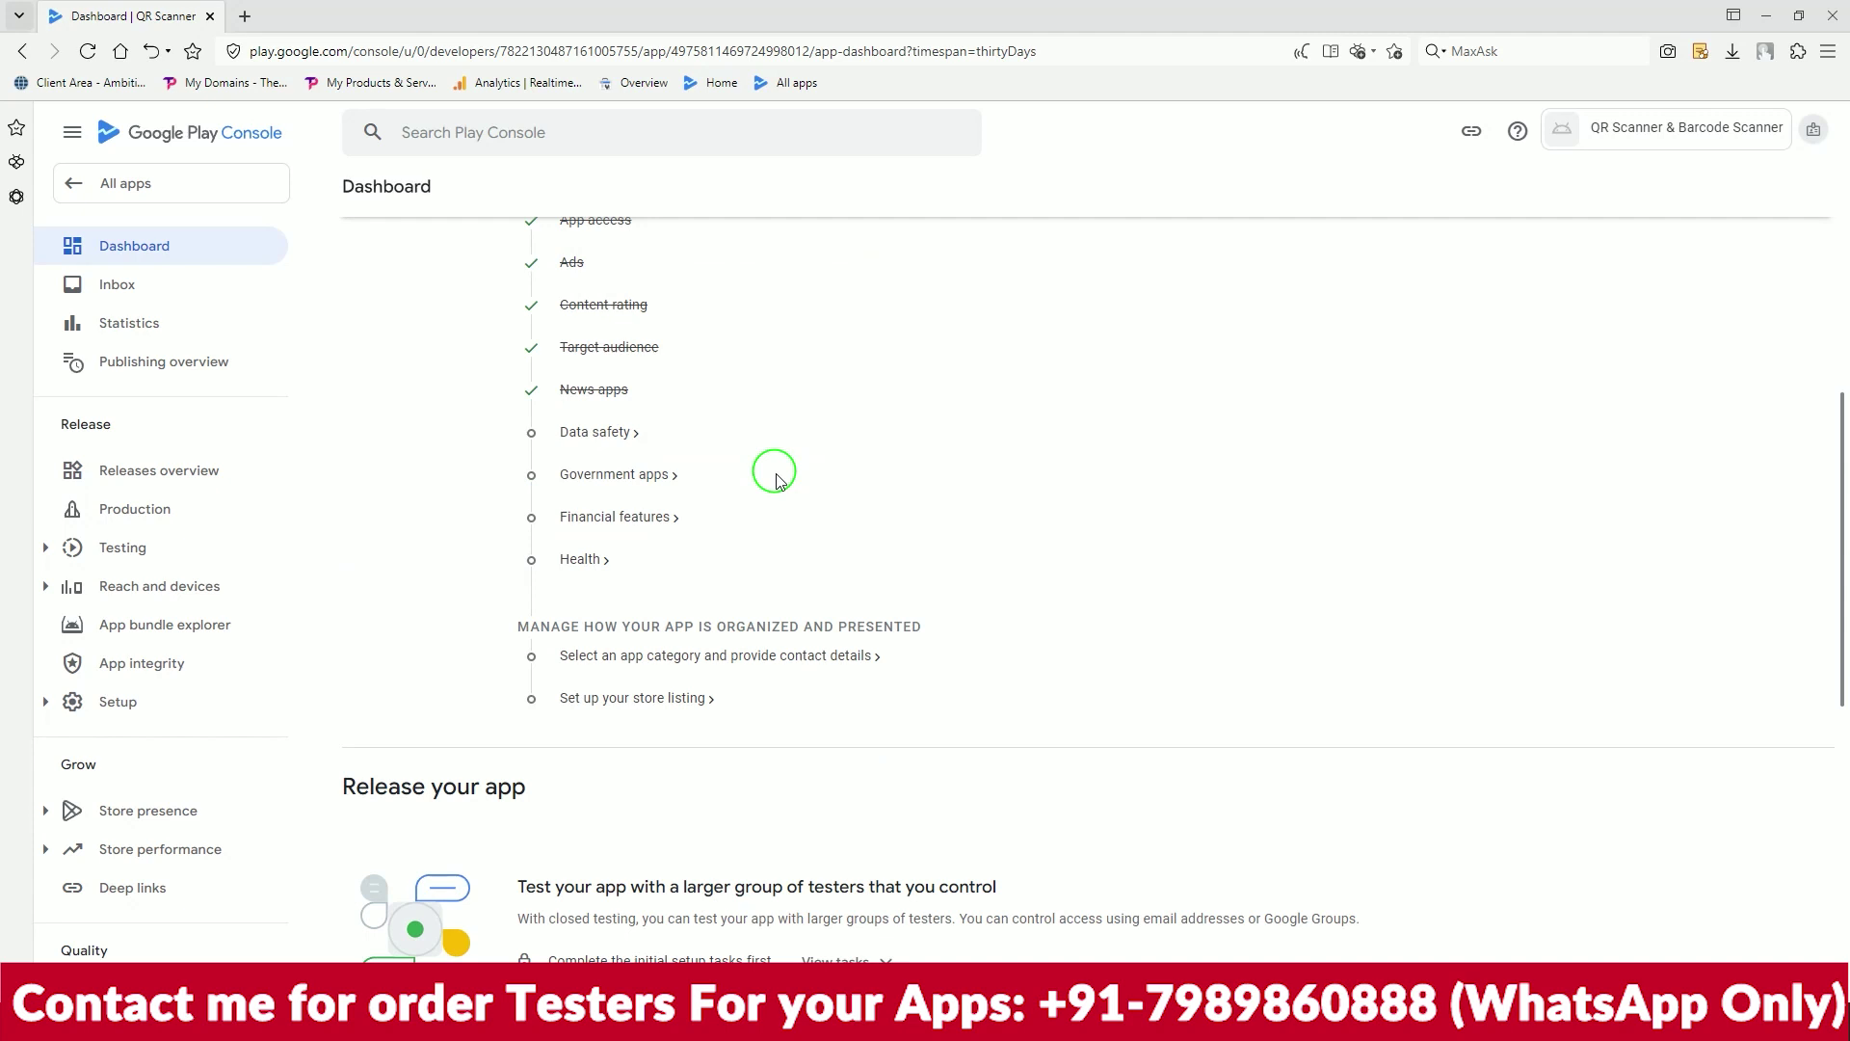
{"action": "left_click", "coordinate": [605, 434]}
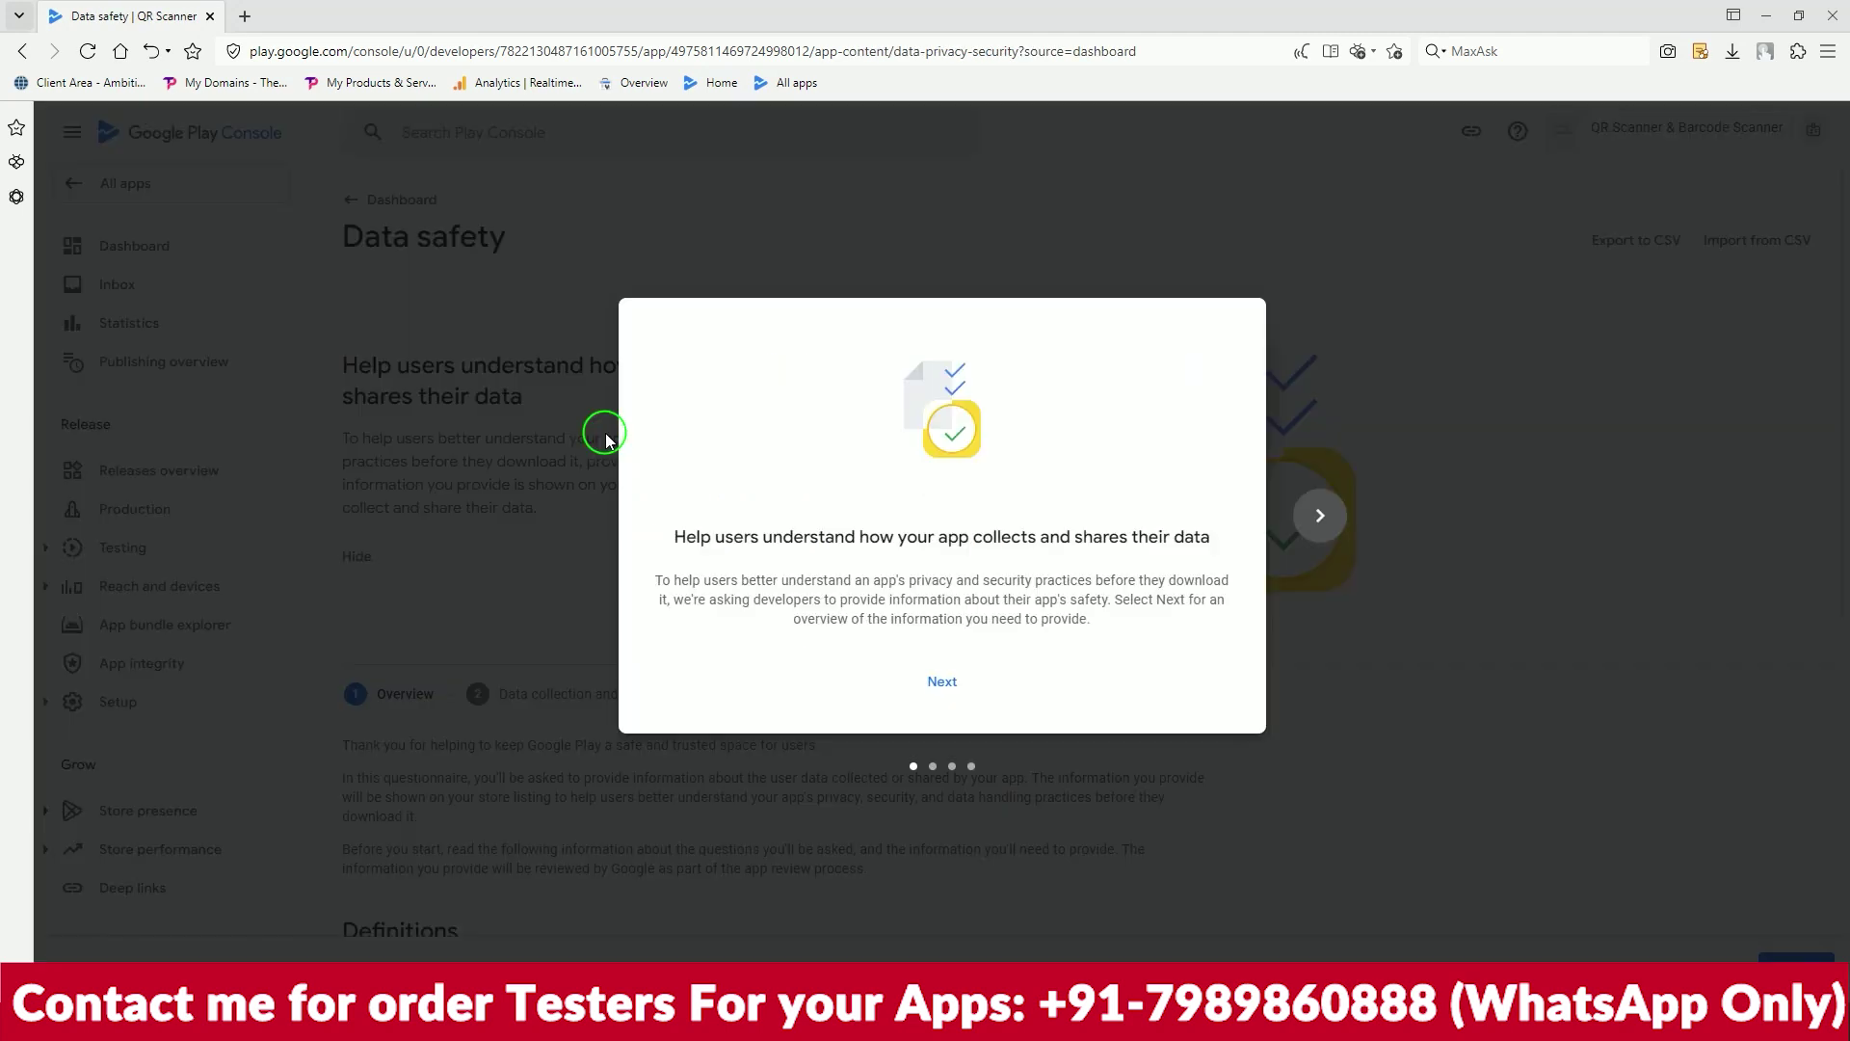
{"action": "left_click", "coordinate": [1316, 516]}
{"action": "left_click", "coordinate": [1320, 518]}
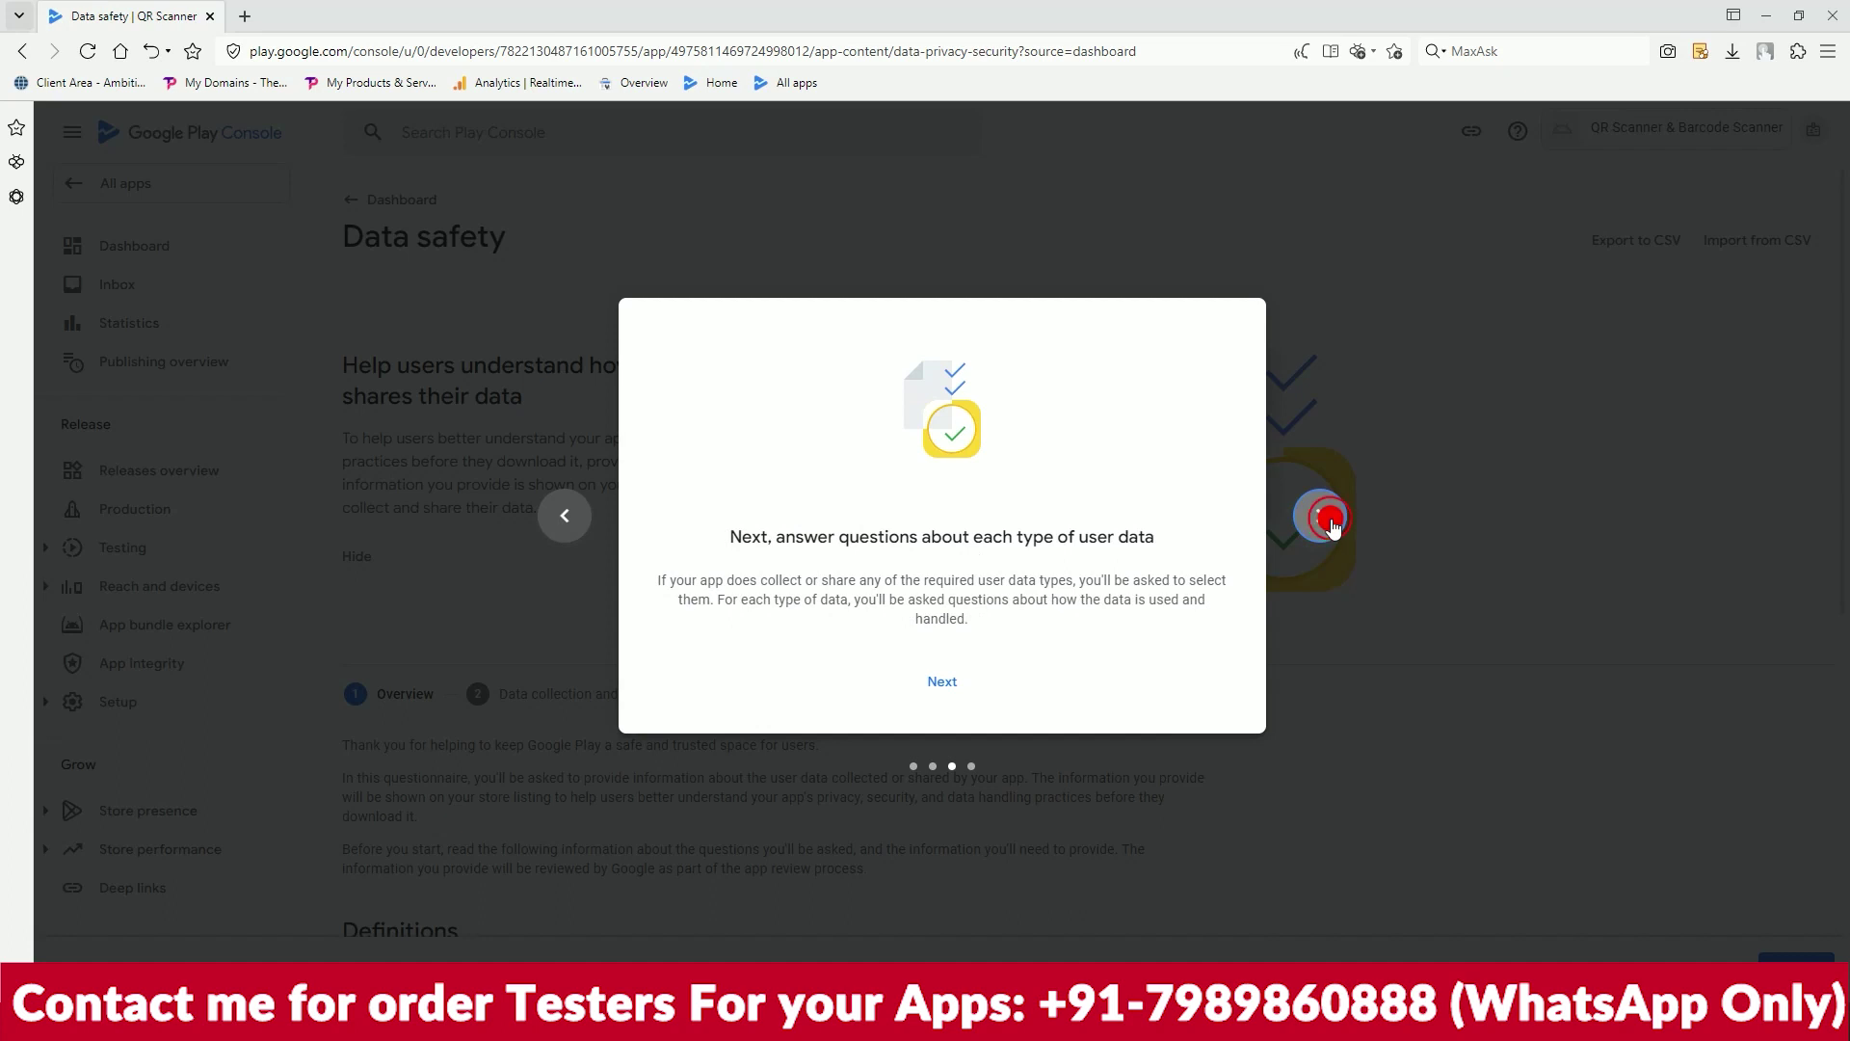
{"action": "left_click", "coordinate": [1330, 519]}
{"action": "left_click", "coordinate": [1002, 680]}
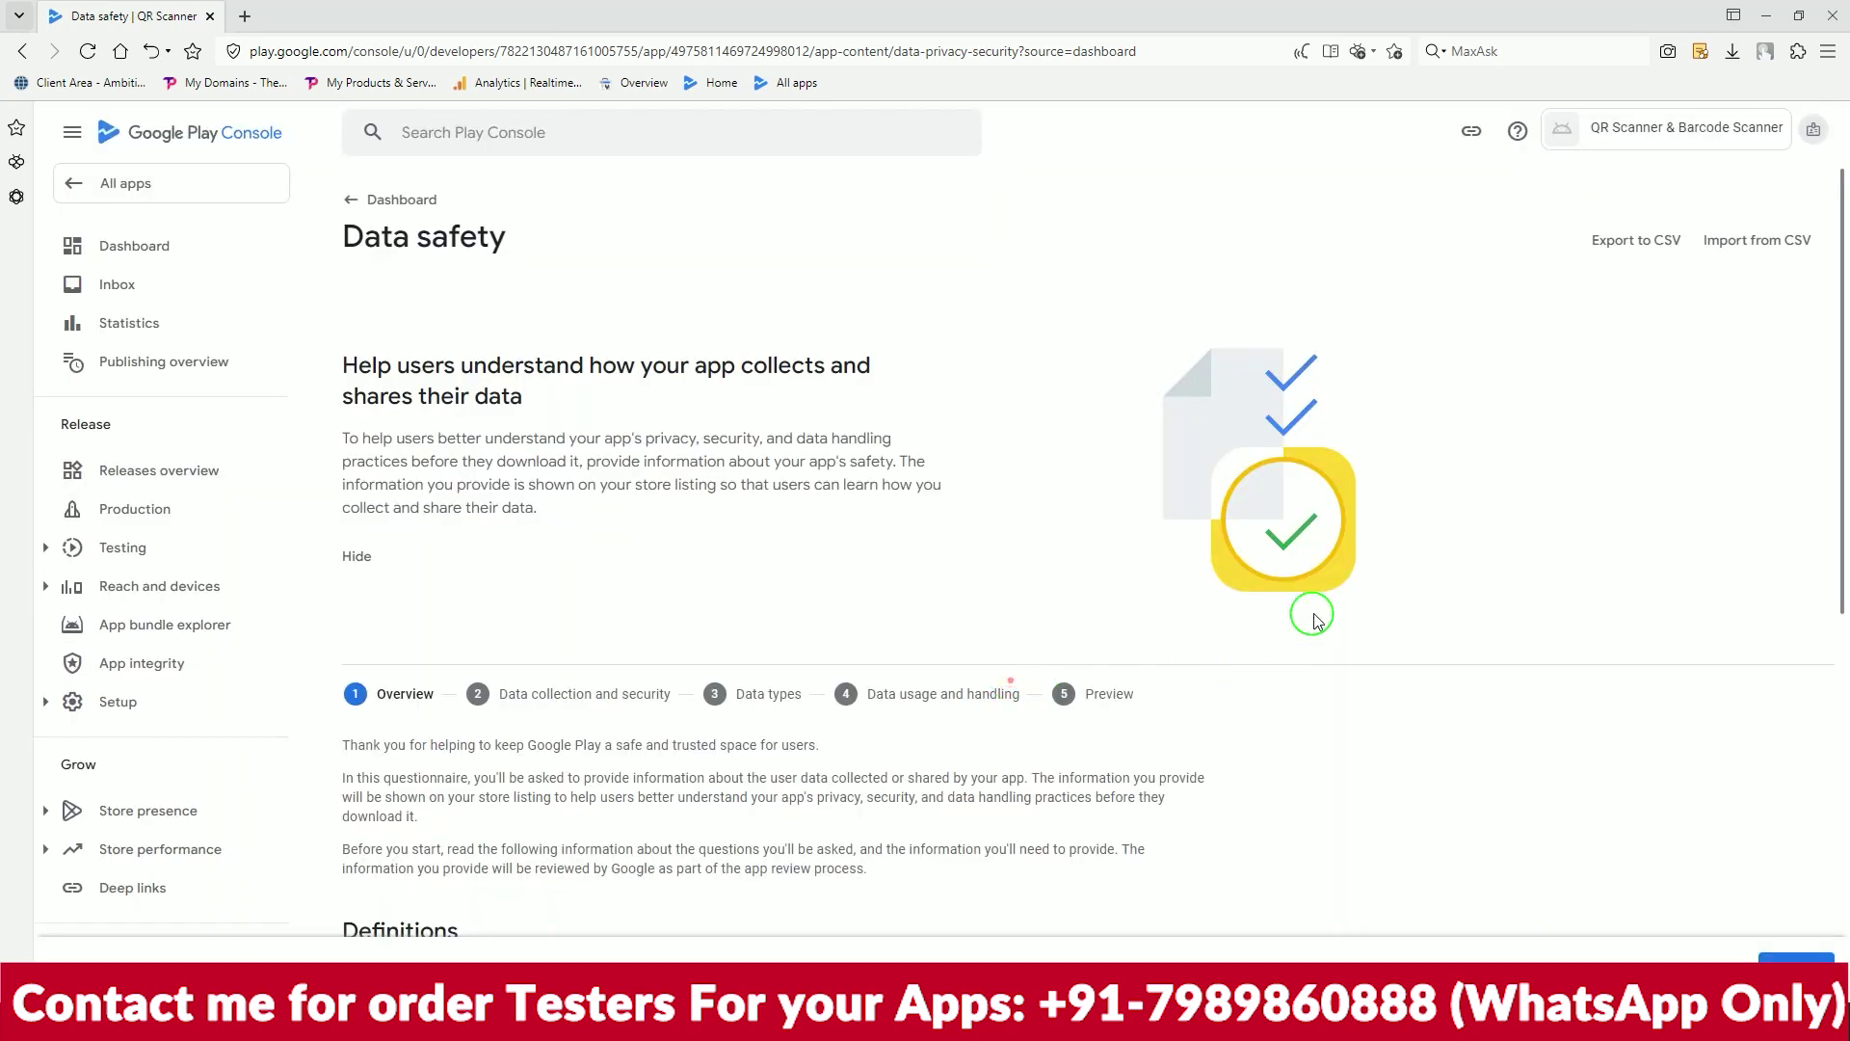
Import the Data safety answers from the file data_safety_export (1).csv
{"action": "scroll", "coordinate": [1310, 616], "scroll_direction": "down", "scroll_amount": 5}
{"action": "scroll", "coordinate": [1316, 618], "scroll_direction": "down", "scroll_amount": 1}
{"action": "scroll", "coordinate": [1316, 617], "scroll_direction": "up", "scroll_amount": 8}
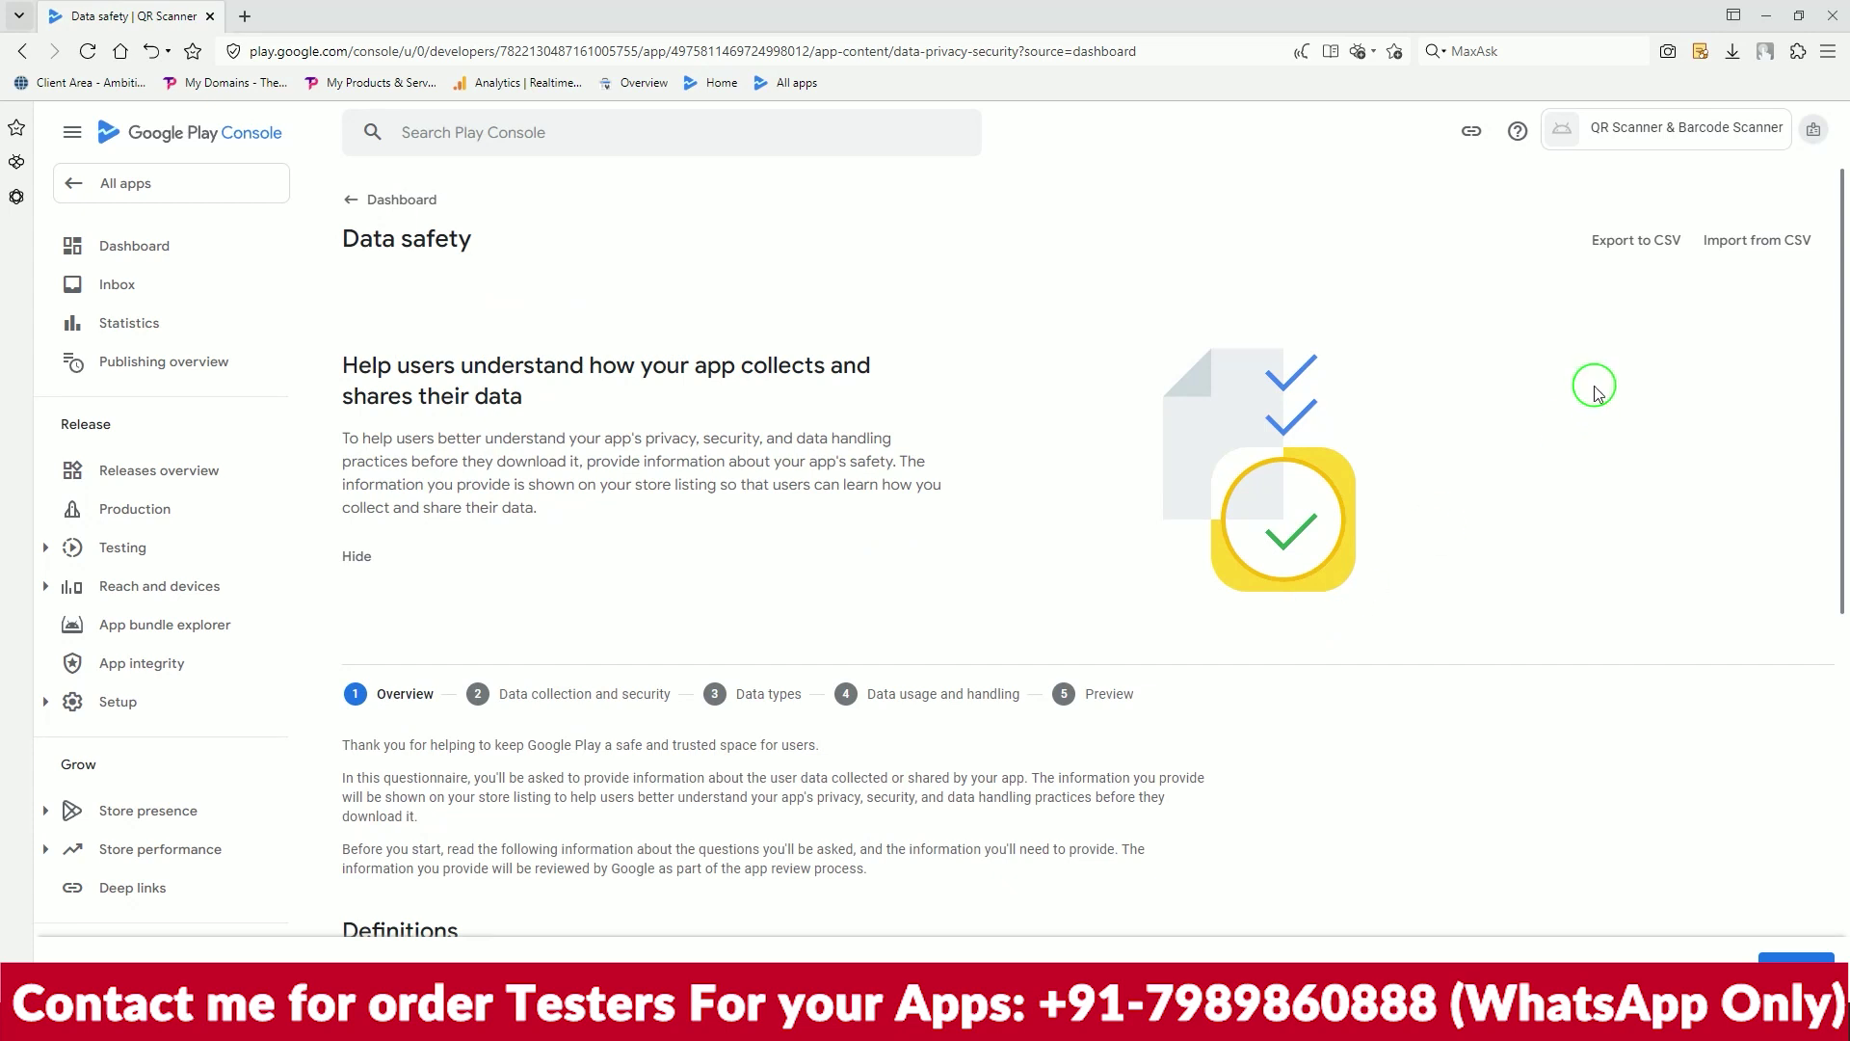
{"action": "left_click", "coordinate": [1744, 258]}
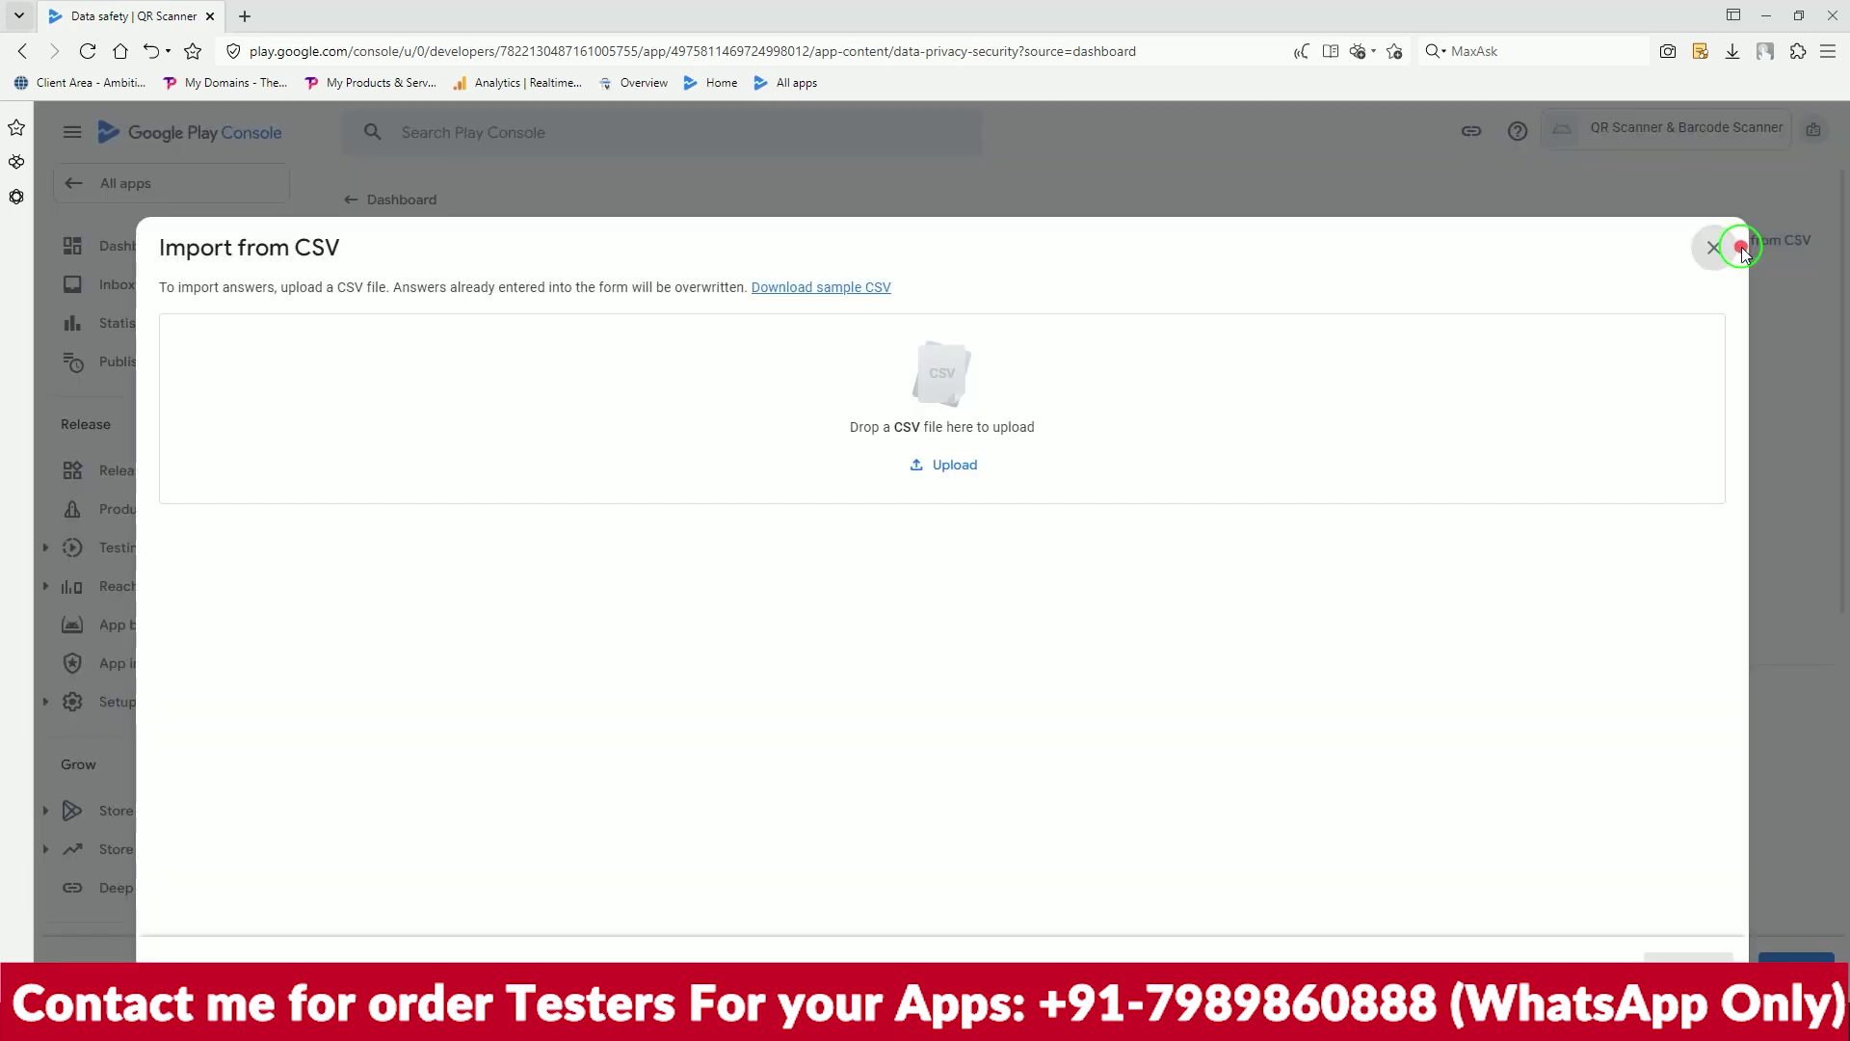
{"action": "left_click", "coordinate": [952, 464]}
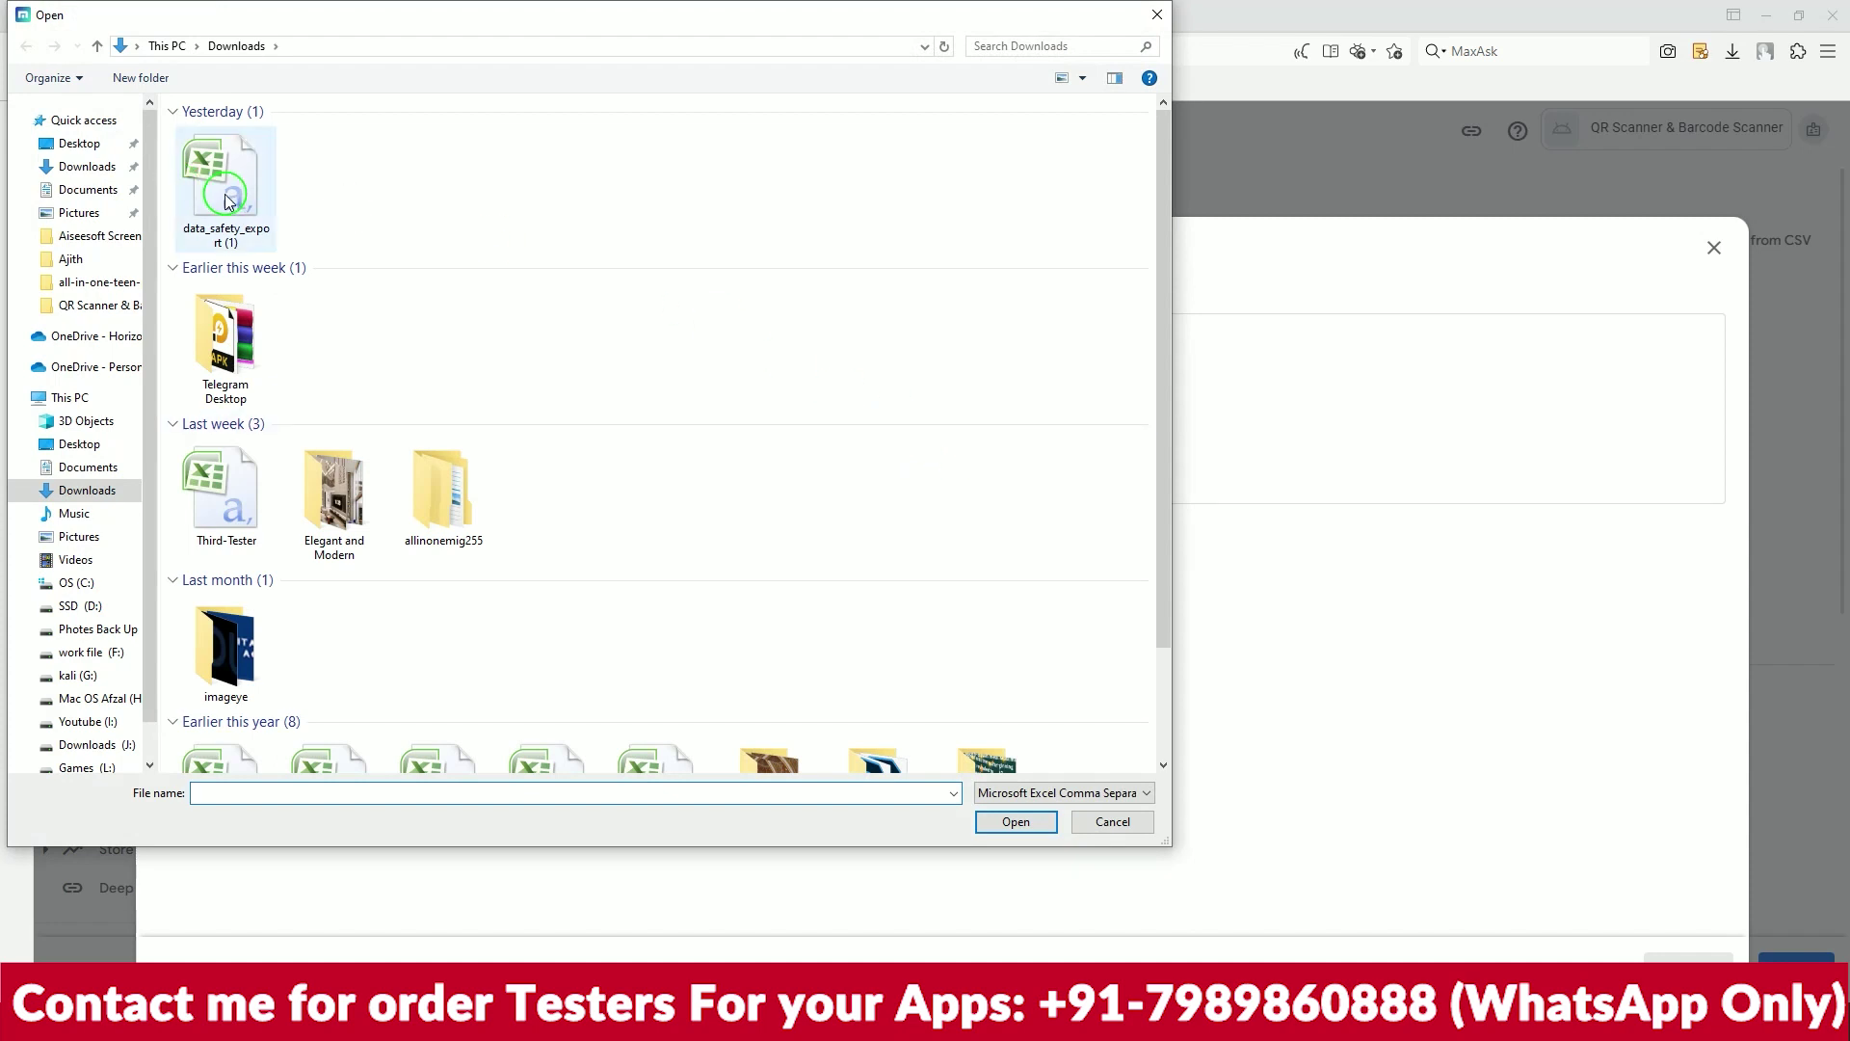
{"action": "double_click", "coordinate": [229, 200]}
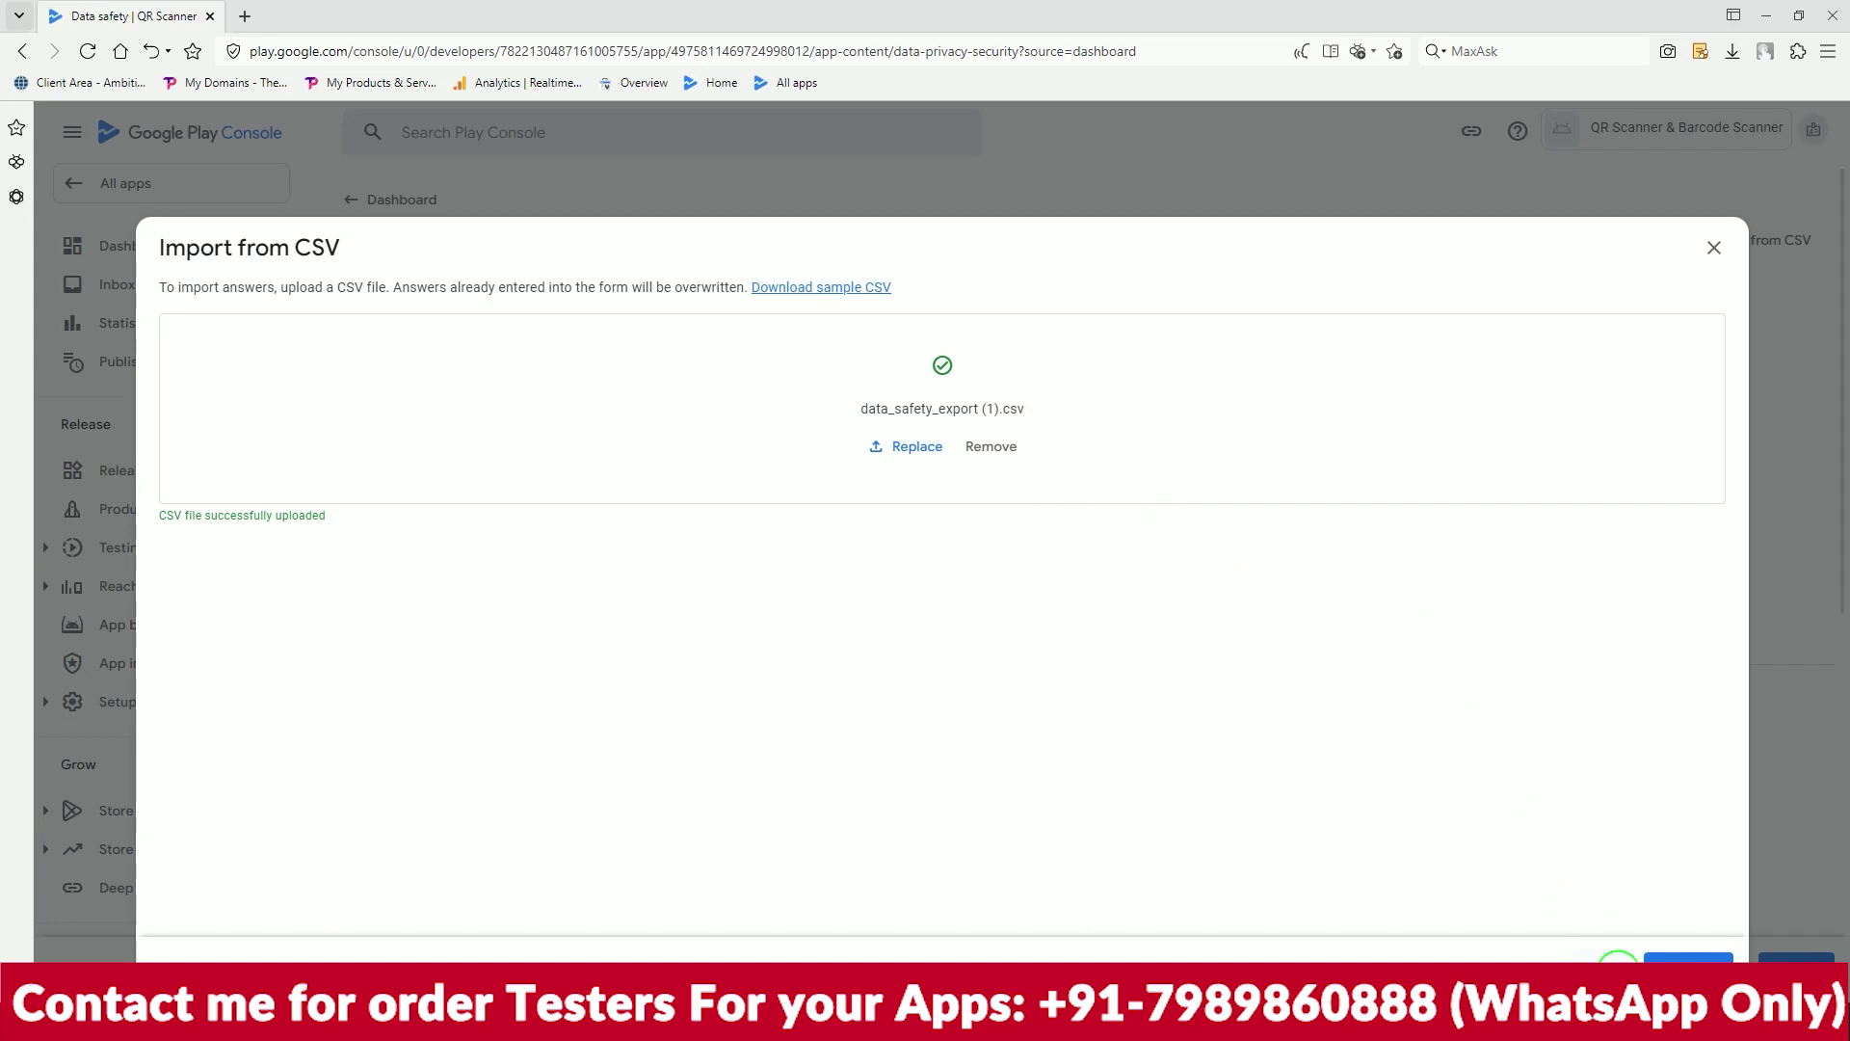
{"action": "left_click", "coordinate": [1678, 961]}
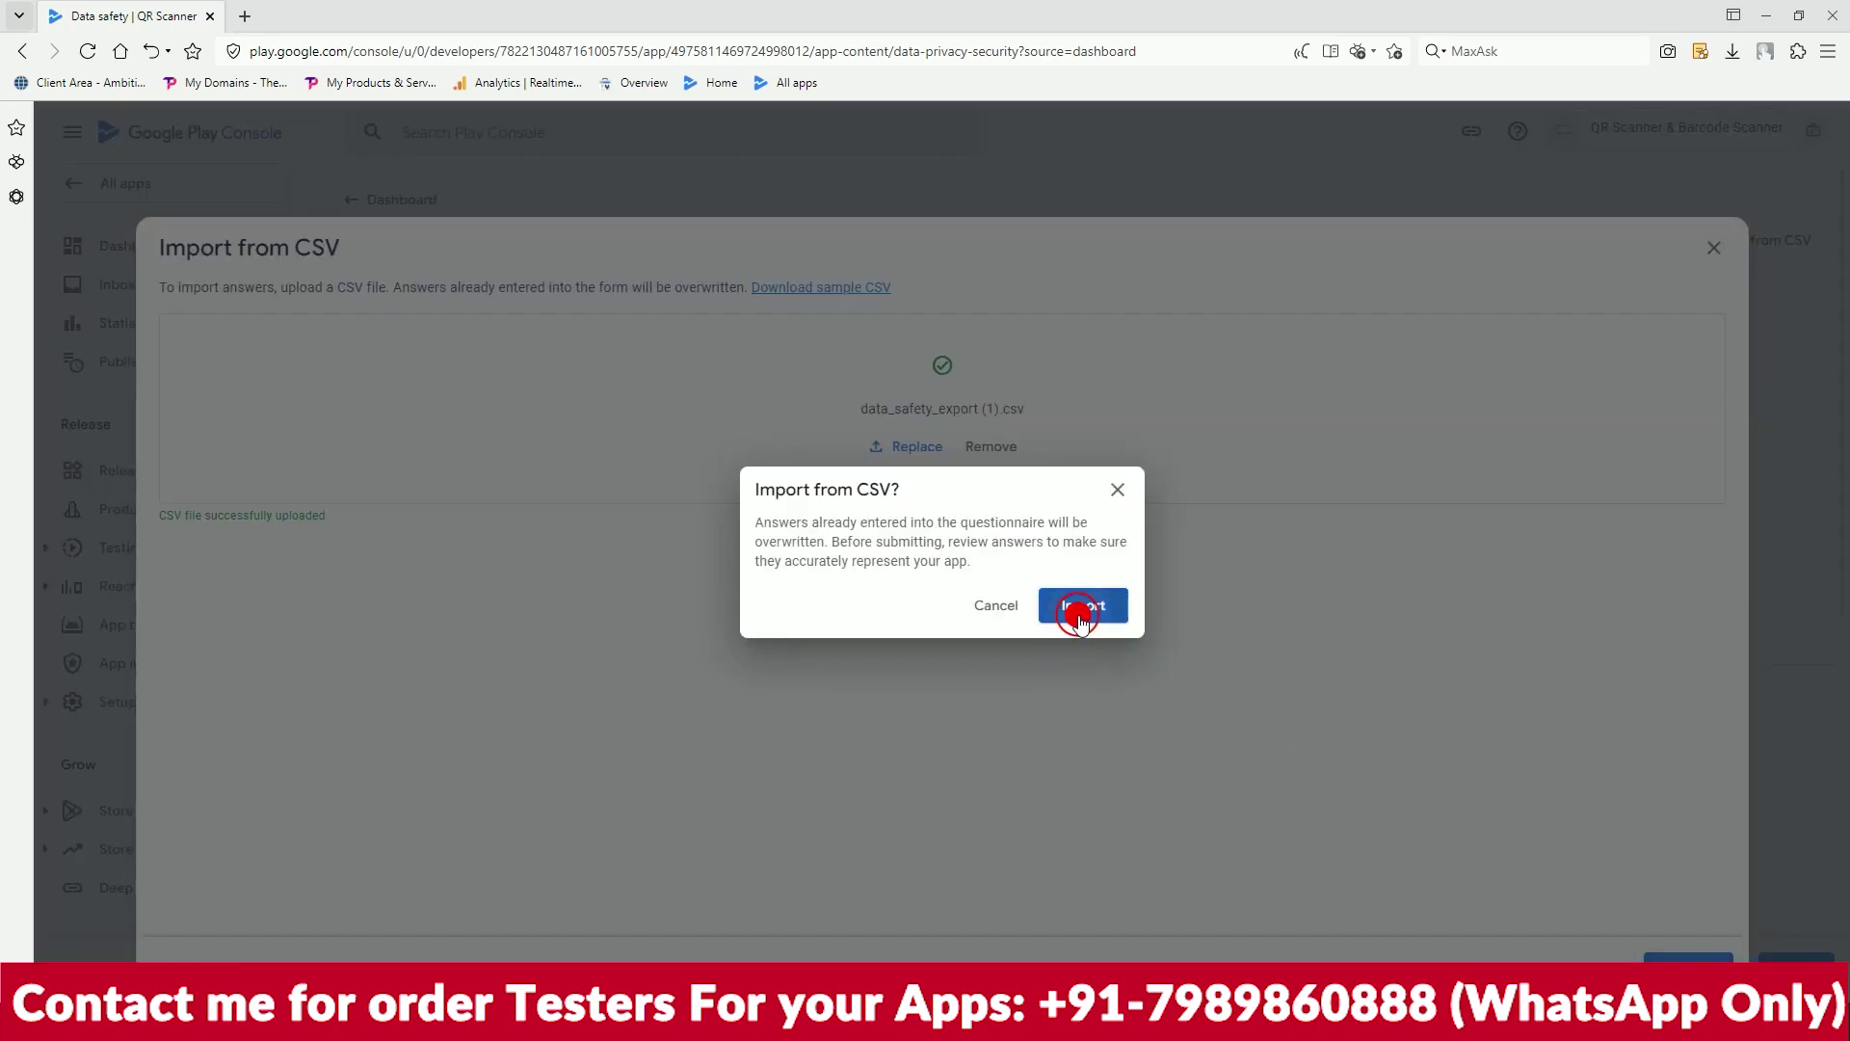
{"action": "left_click", "coordinate": [1116, 629]}
Advance the imported Data safety form to the store listing preview, save it and return to the dashboard
{"action": "scroll", "coordinate": [1118, 632], "scroll_direction": "down", "scroll_amount": 5}
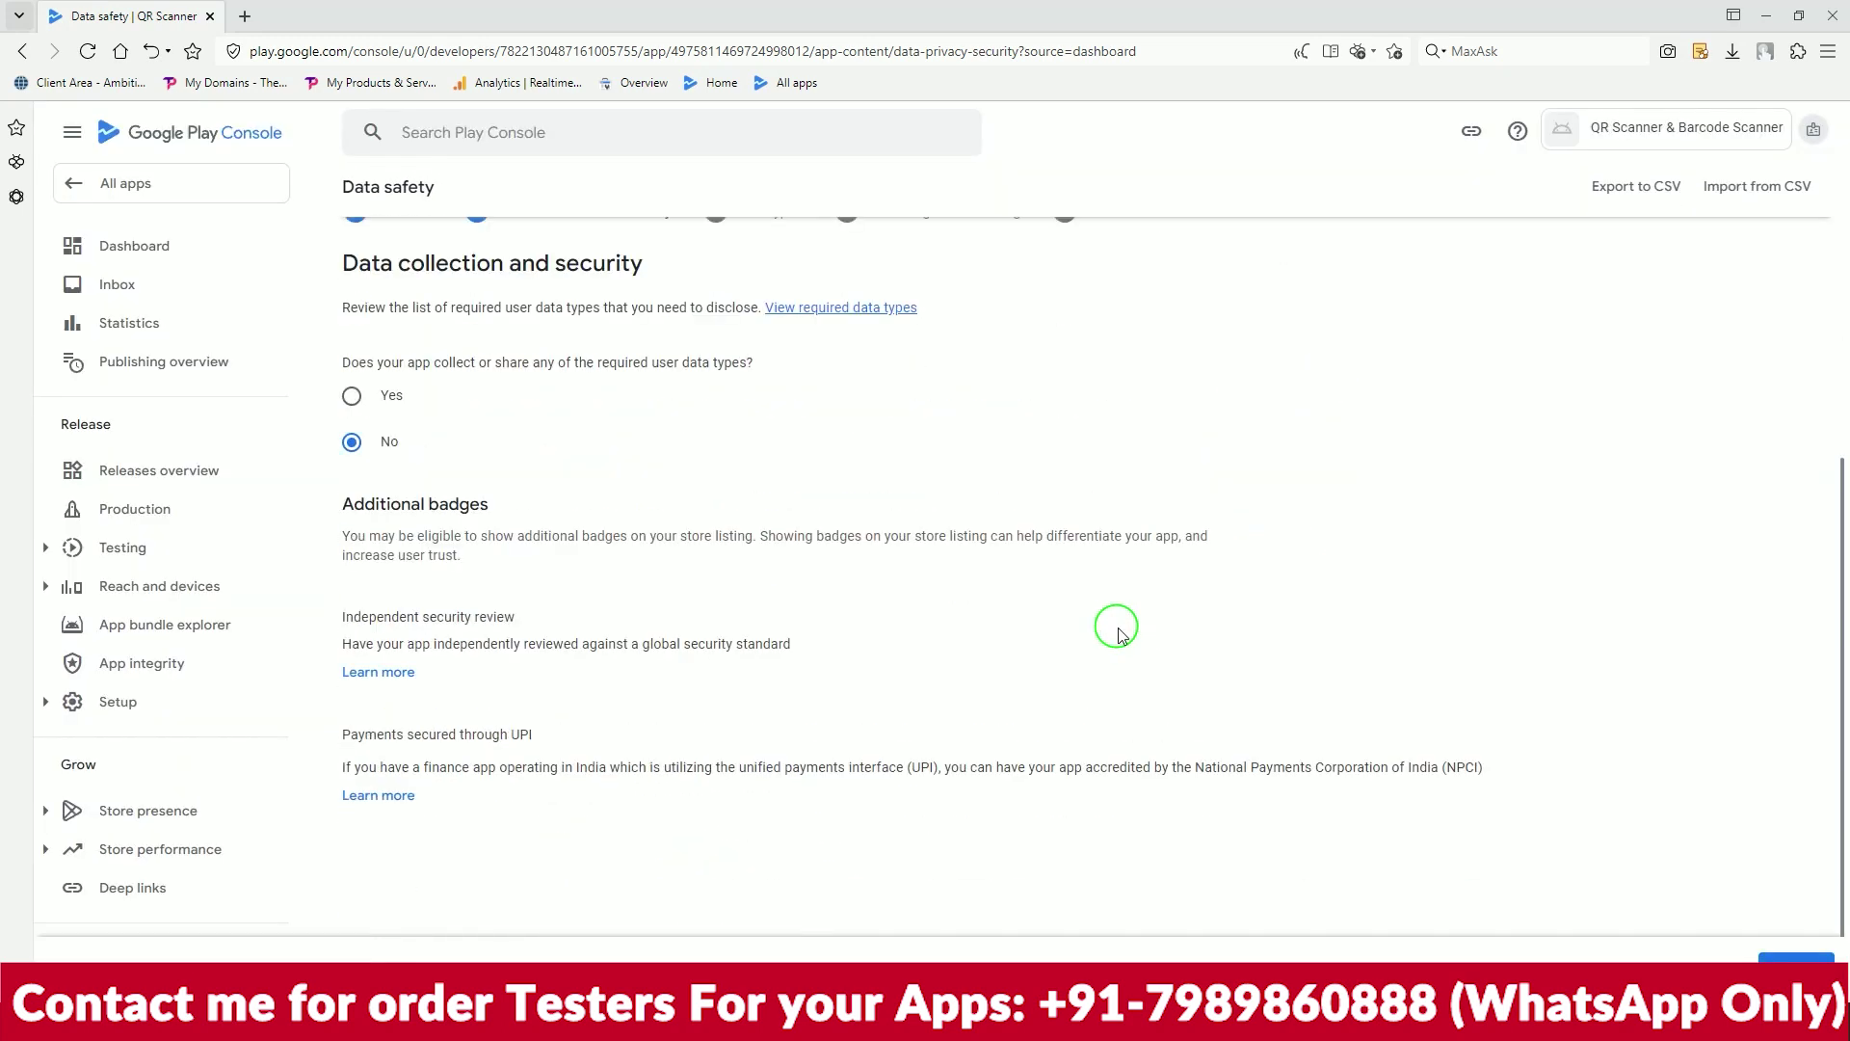
{"action": "left_click", "coordinate": [1792, 953]}
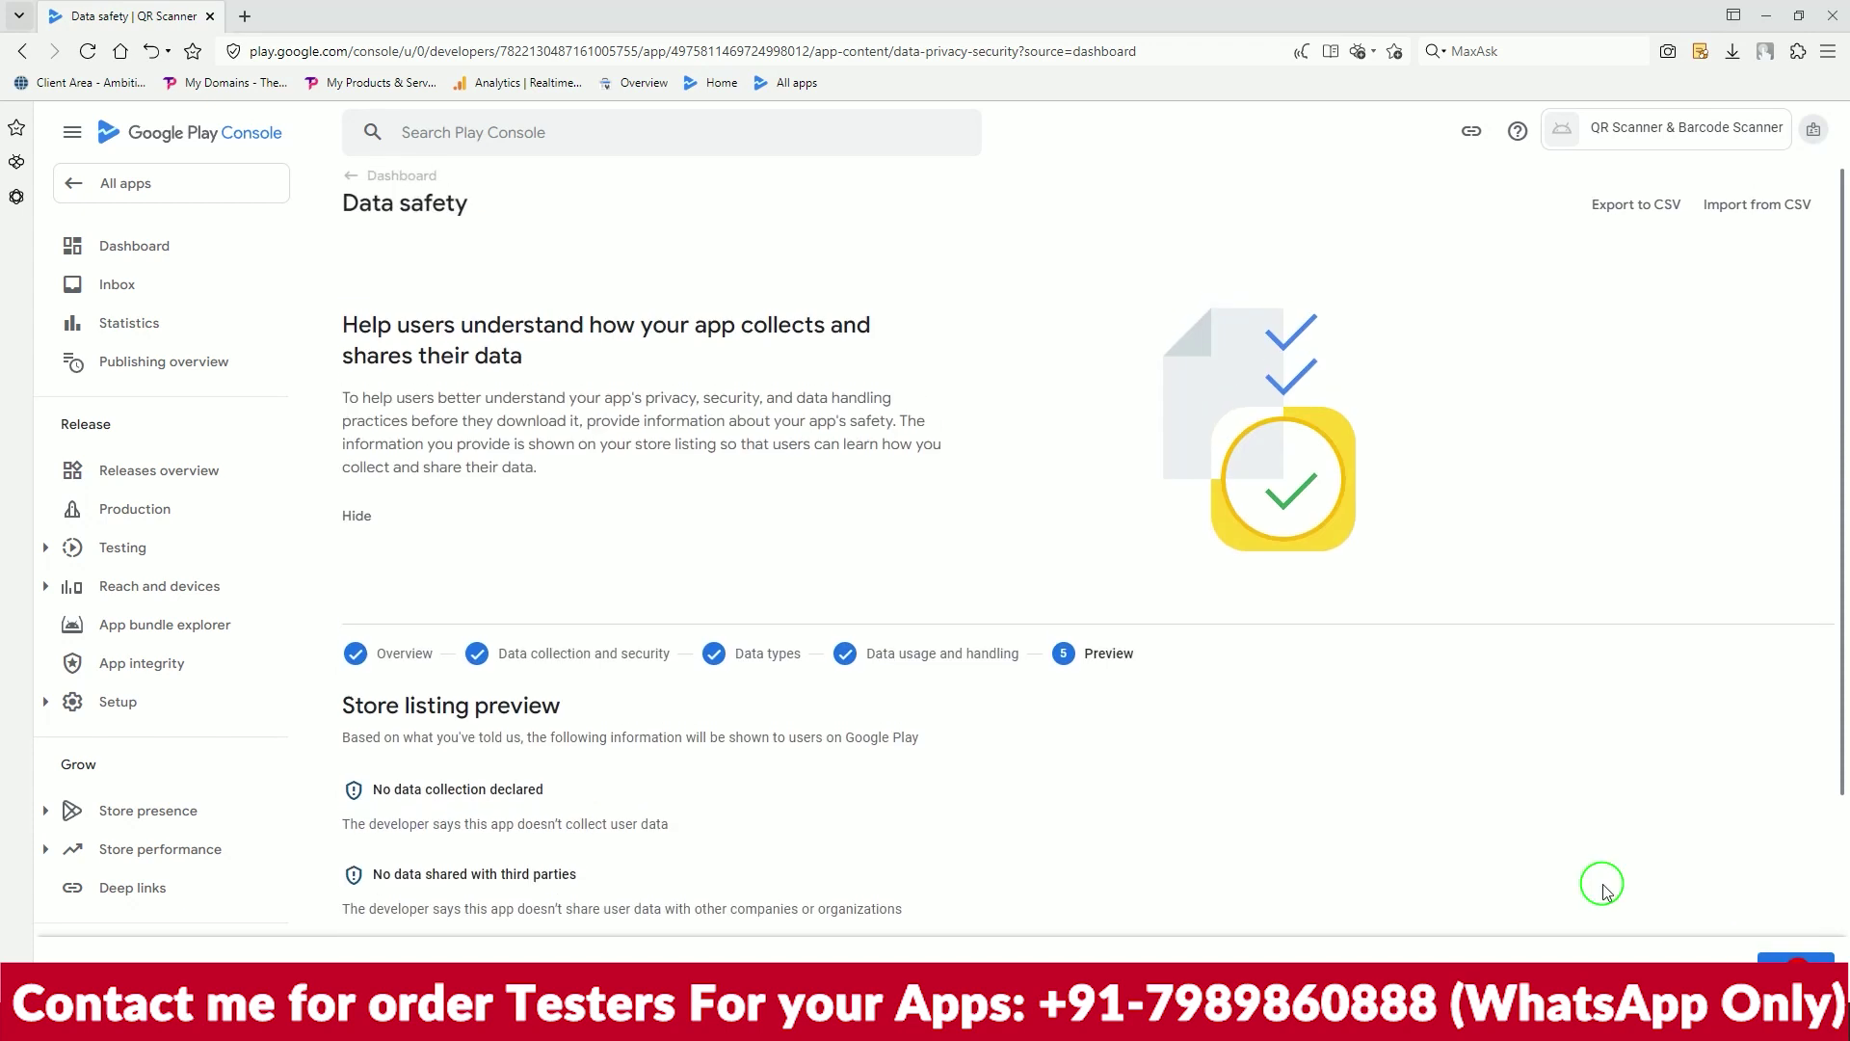
{"action": "scroll", "coordinate": [1455, 776], "scroll_direction": "down", "scroll_amount": 3}
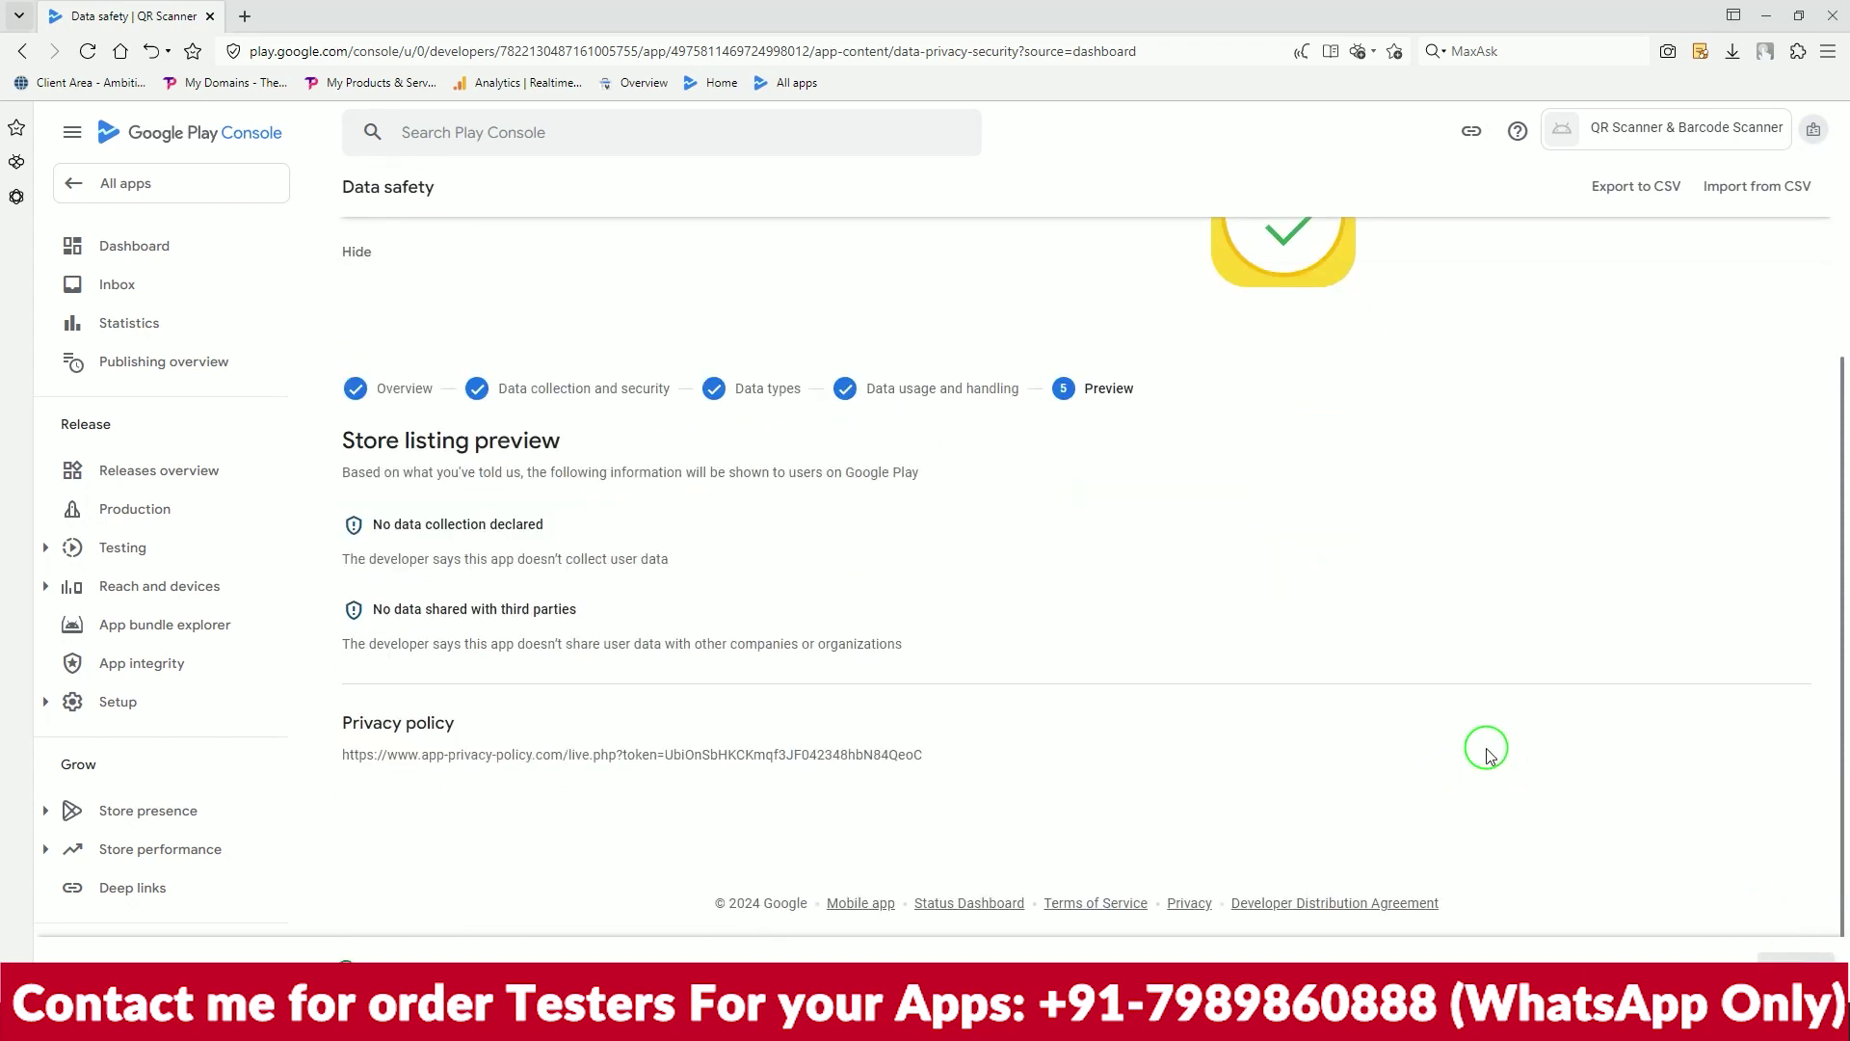
{"action": "scroll", "coordinate": [1390, 662], "scroll_direction": "up", "scroll_amount": 5}
{"action": "left_click", "coordinate": [347, 200]}
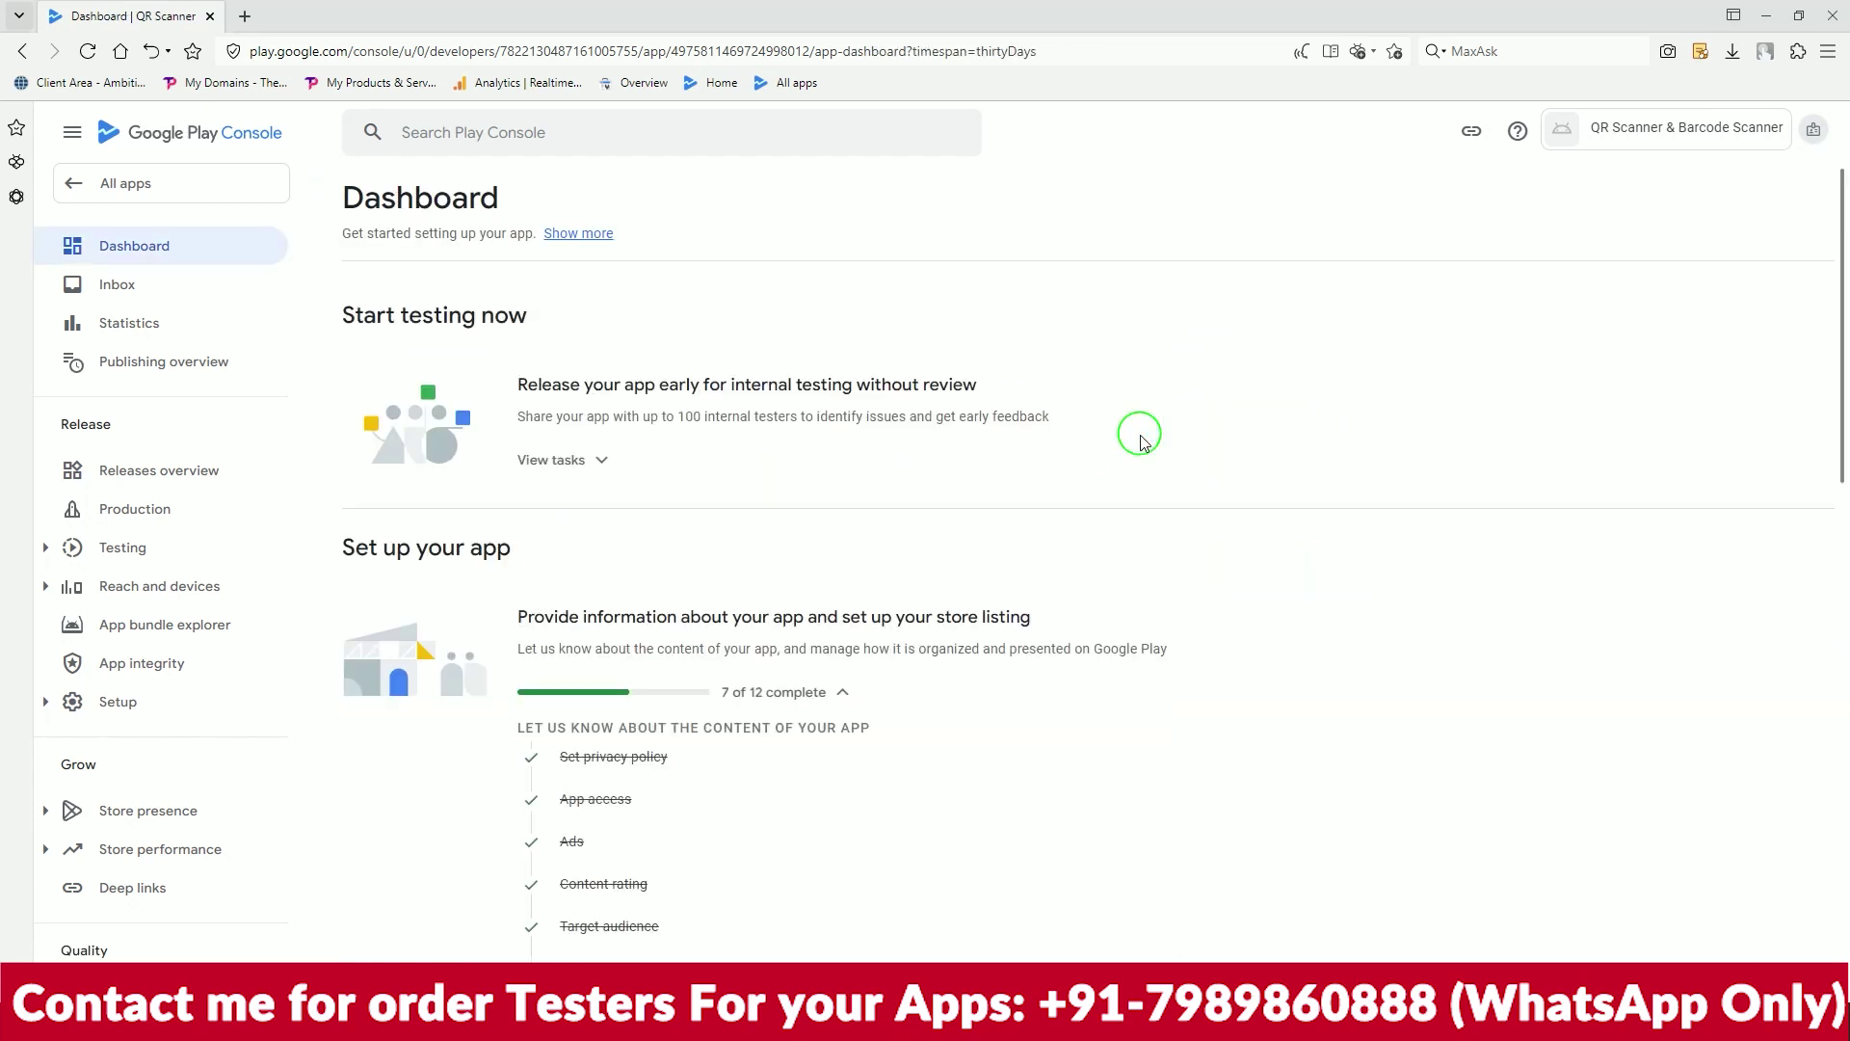
Declare in the Government apps task that the app is not developed for a government, save it and return to the dashboard
{"action": "scroll", "coordinate": [1140, 439], "scroll_direction": "down", "scroll_amount": 4}
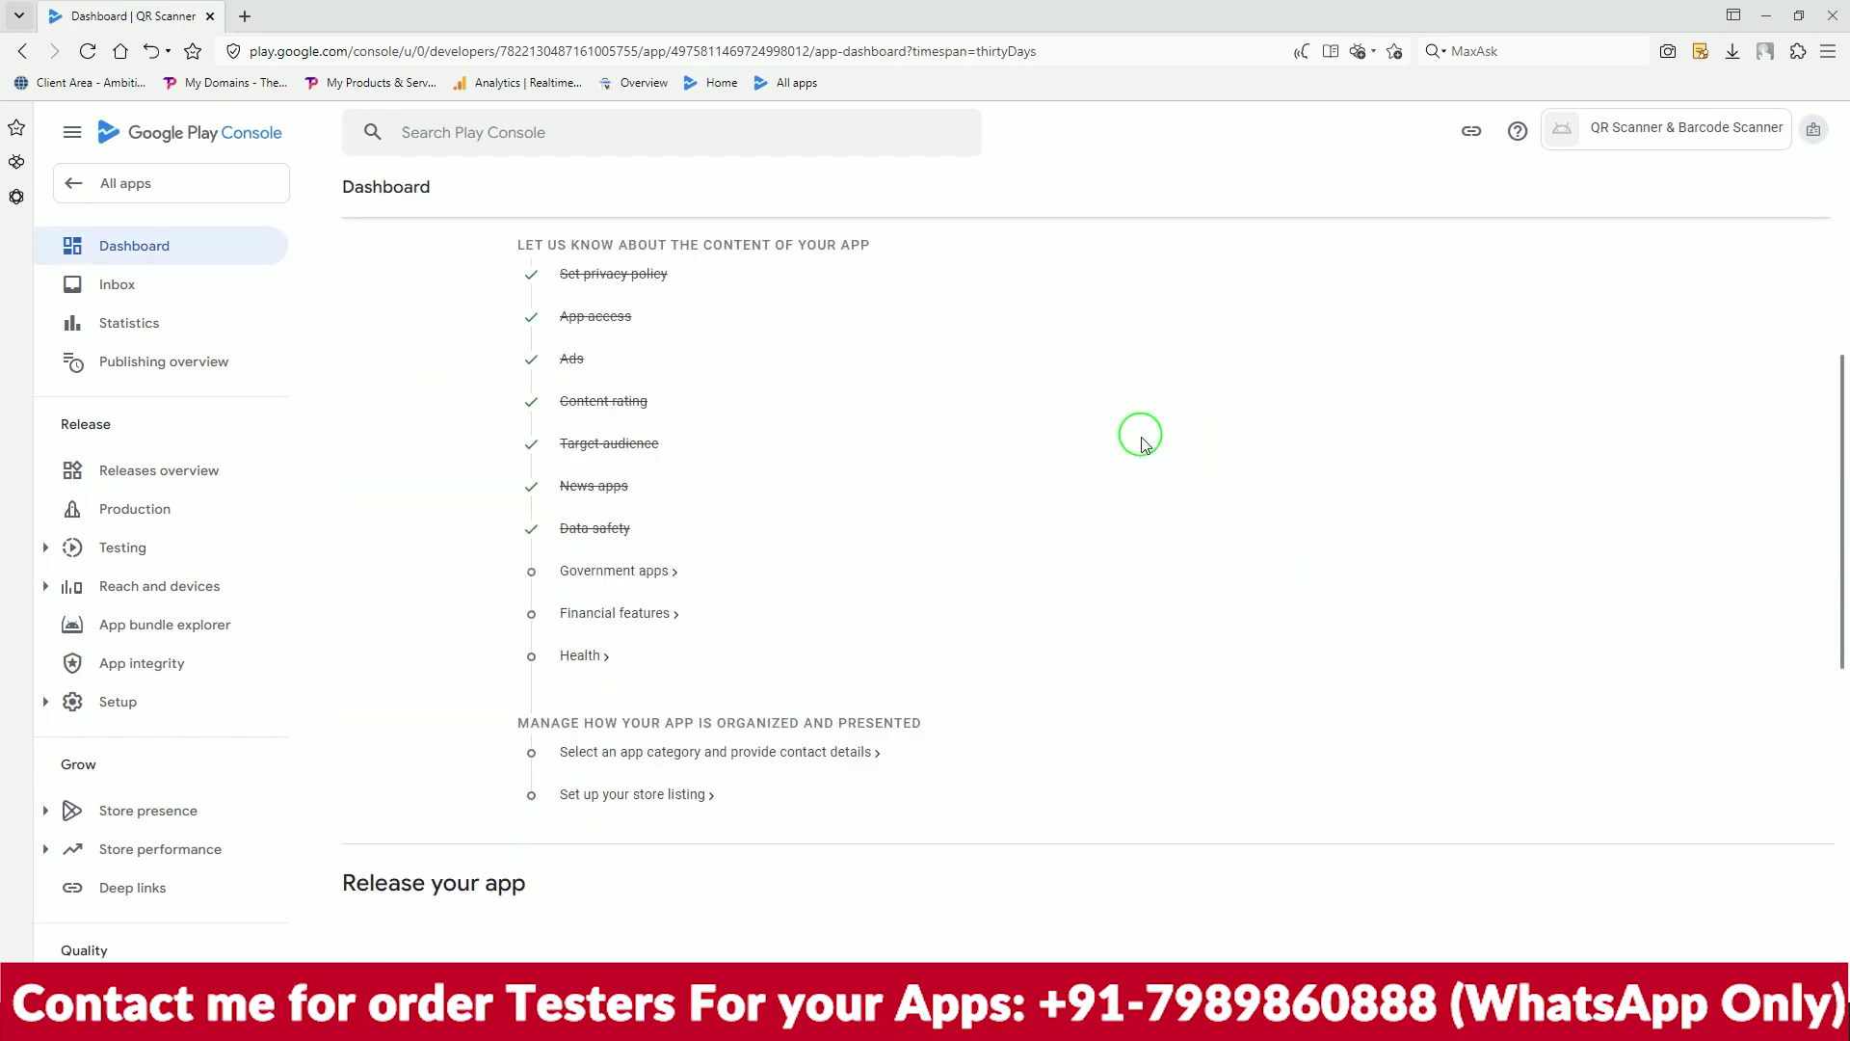
{"action": "left_click", "coordinate": [642, 573]}
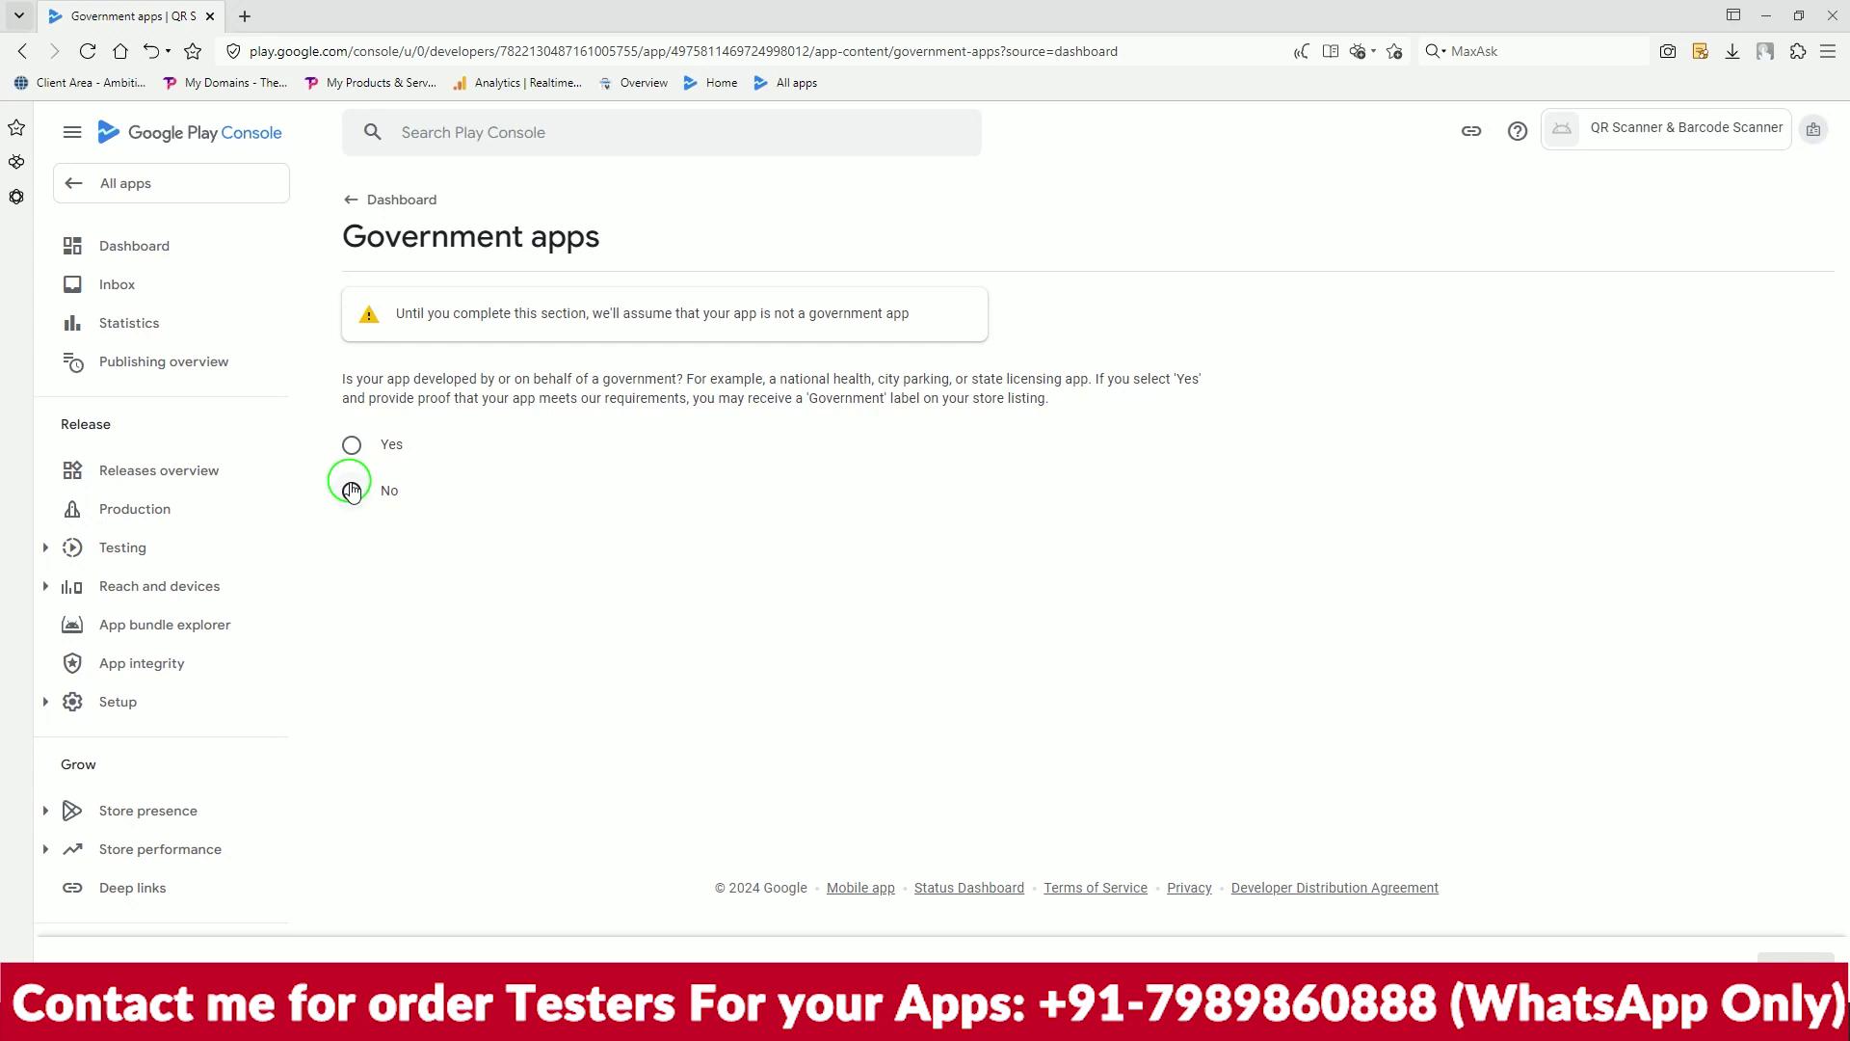
{"action": "left_click", "coordinate": [352, 492]}
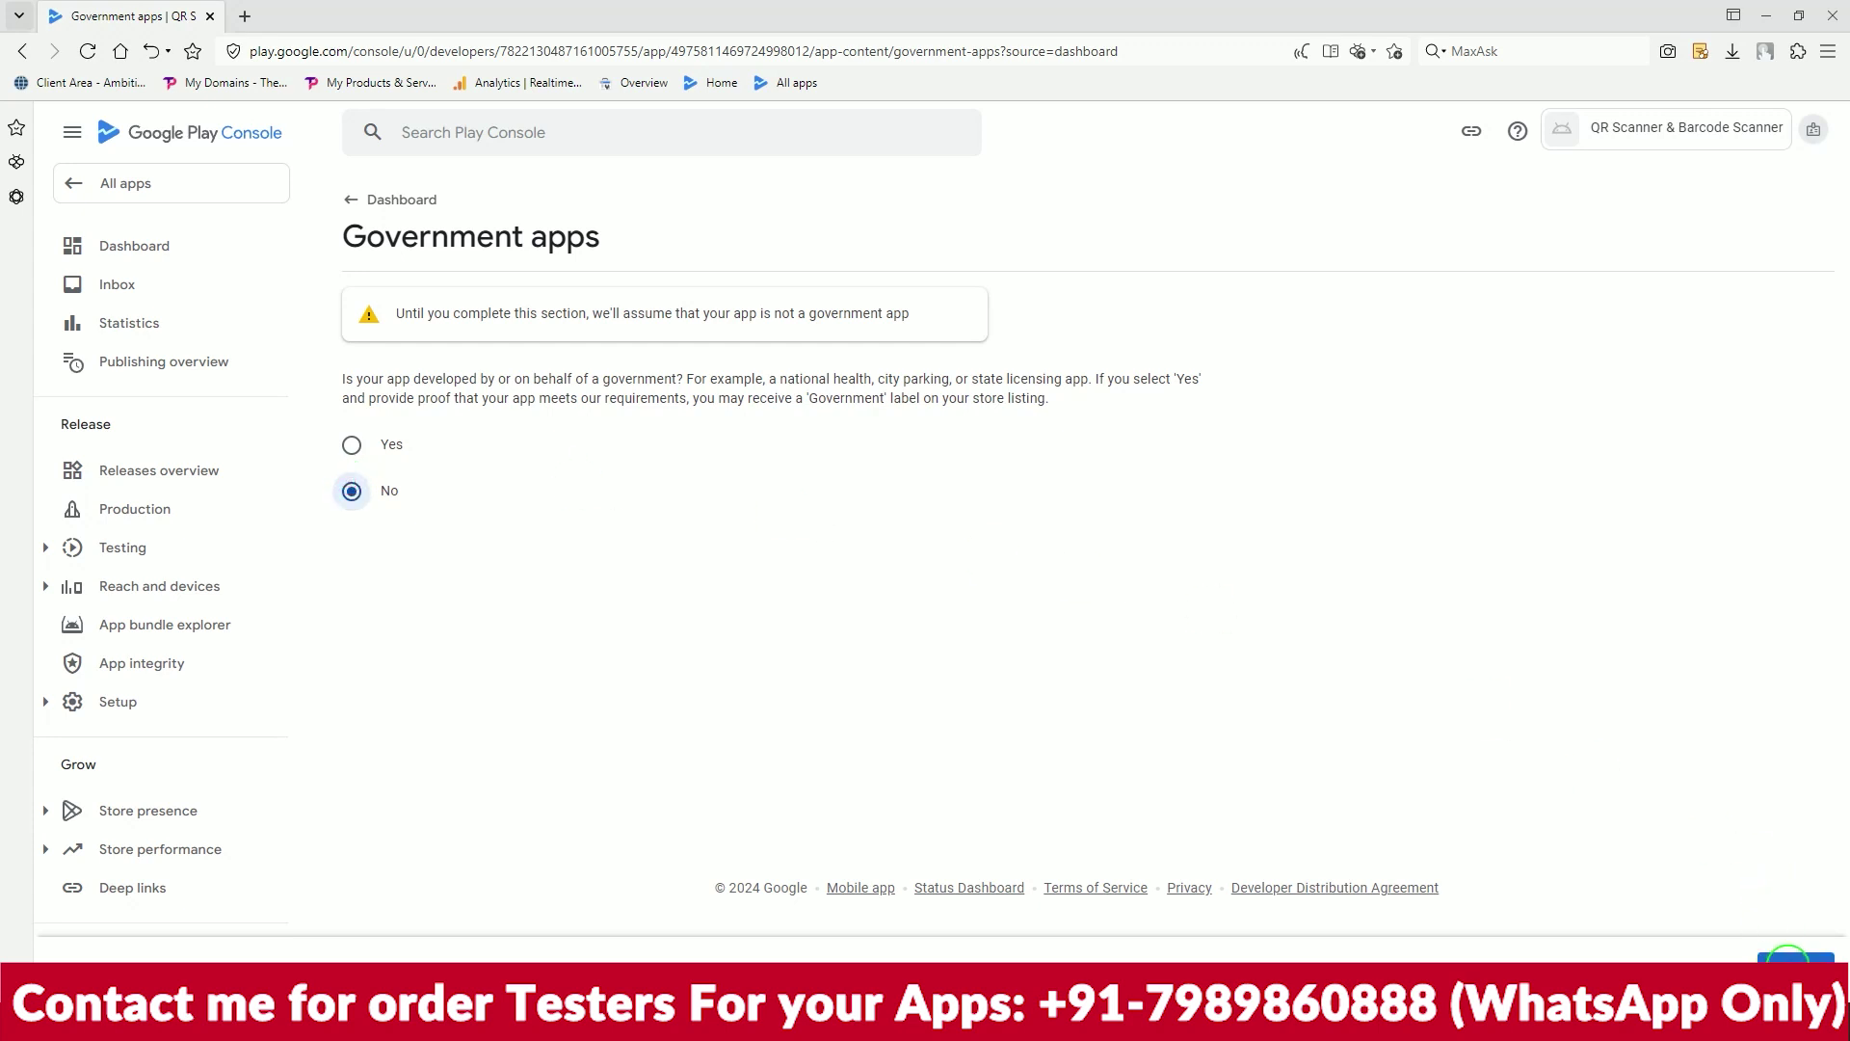
{"action": "left_click", "coordinate": [349, 200]}
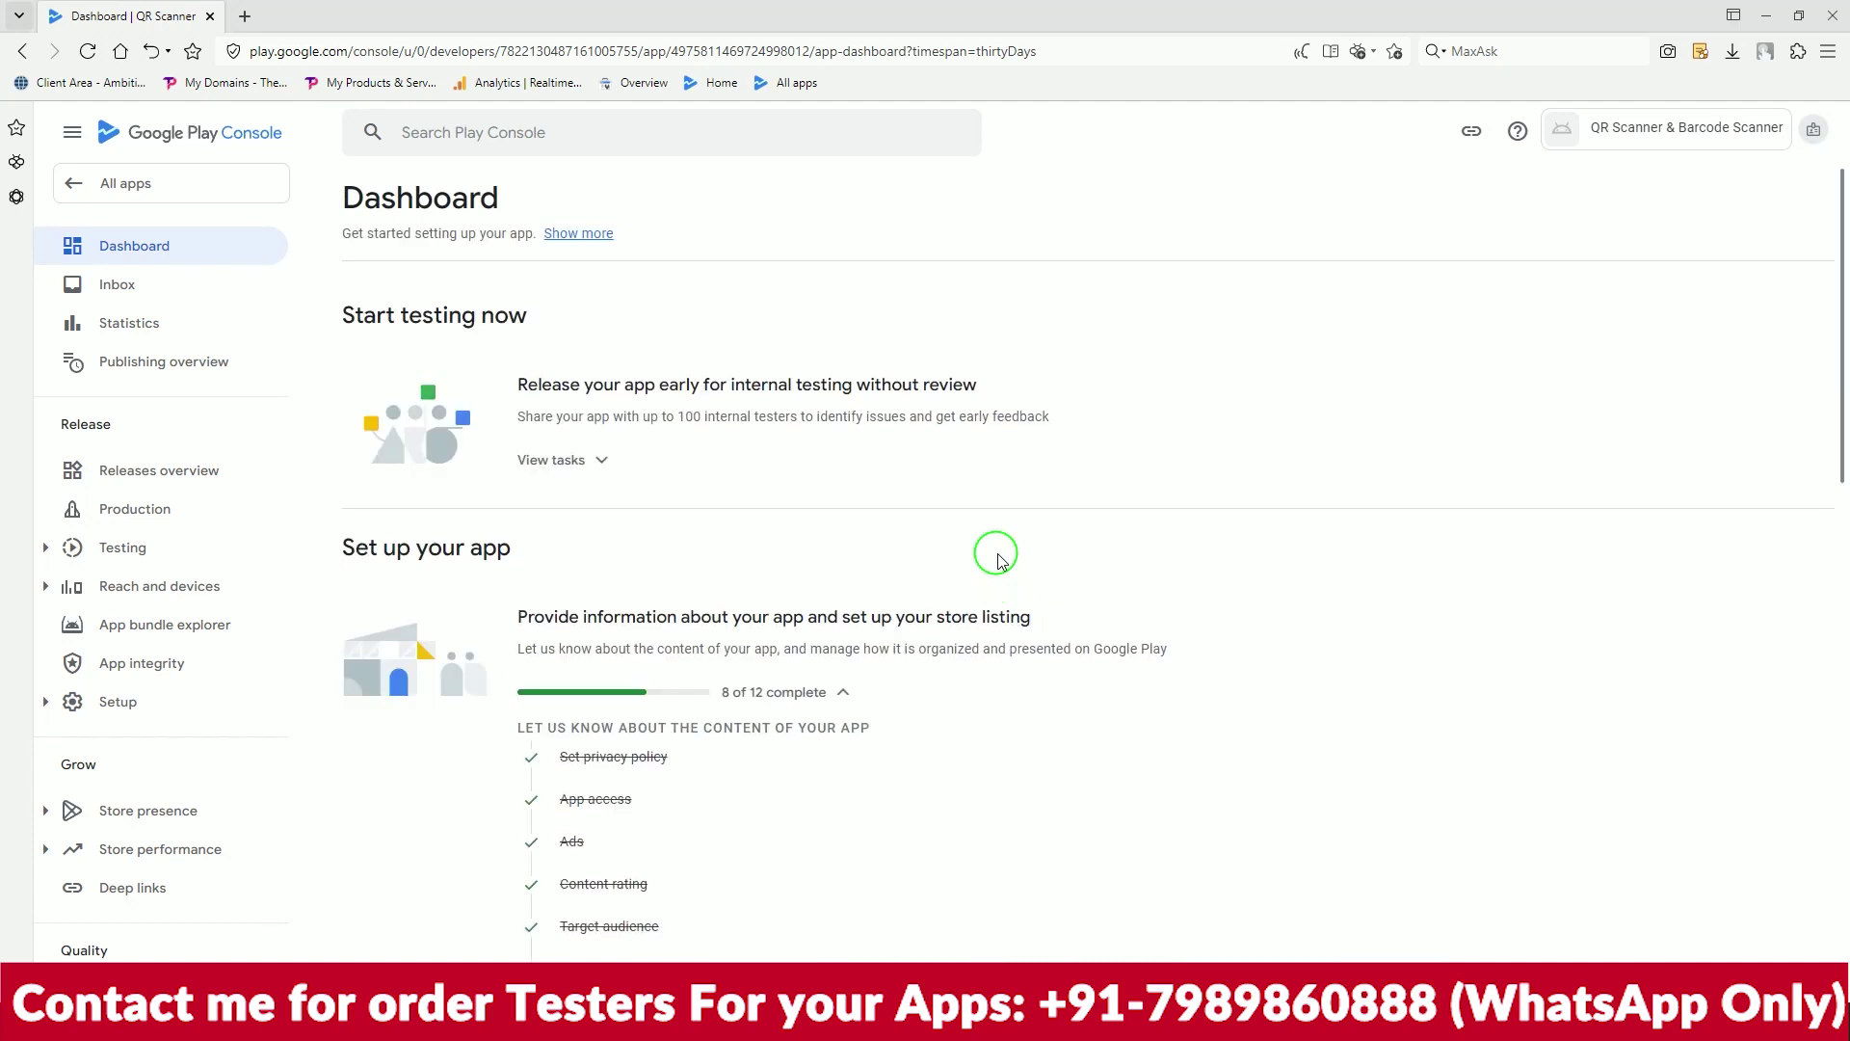
Declare in the Financial features task that the app doesn't provide any financial features, save it and return to the dashboard
{"action": "scroll", "coordinate": [996, 551], "scroll_direction": "down", "scroll_amount": 6}
{"action": "left_click", "coordinate": [633, 522]}
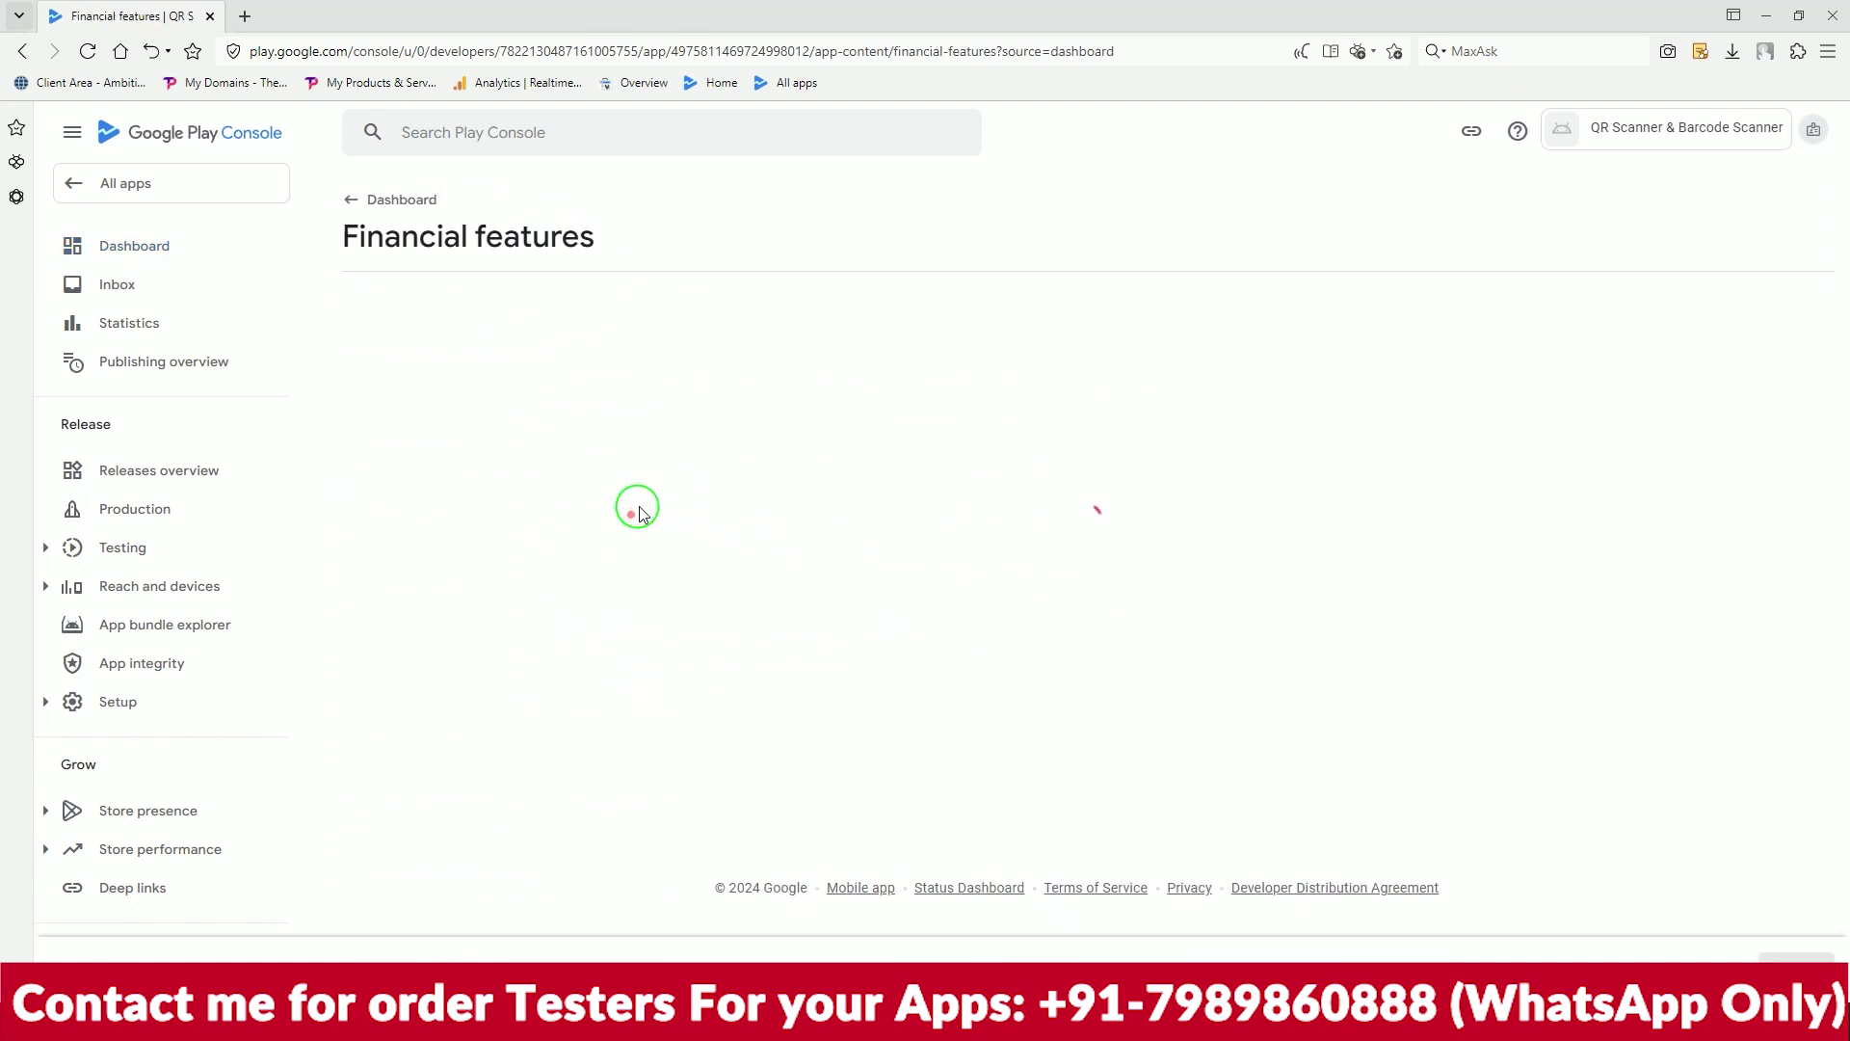
{"action": "scroll", "coordinate": [633, 515], "scroll_direction": "down", "scroll_amount": 8}
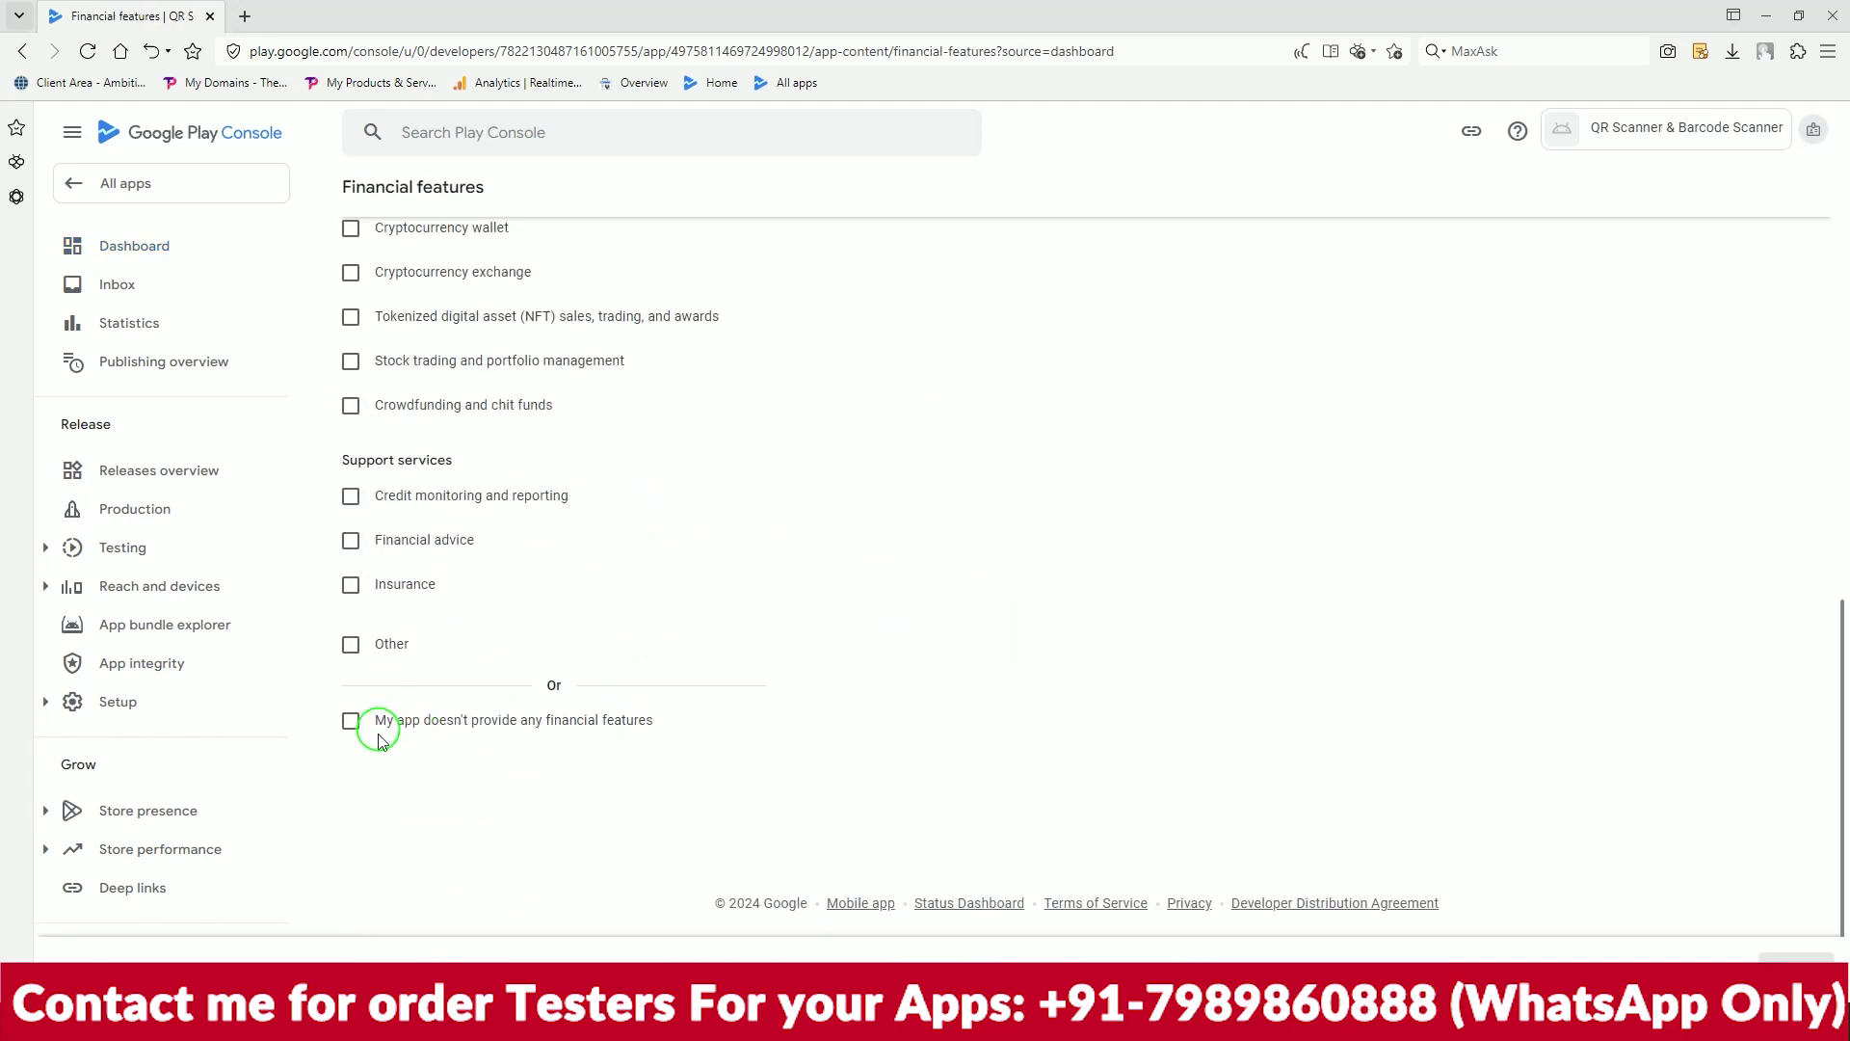
{"action": "left_click", "coordinate": [352, 724]}
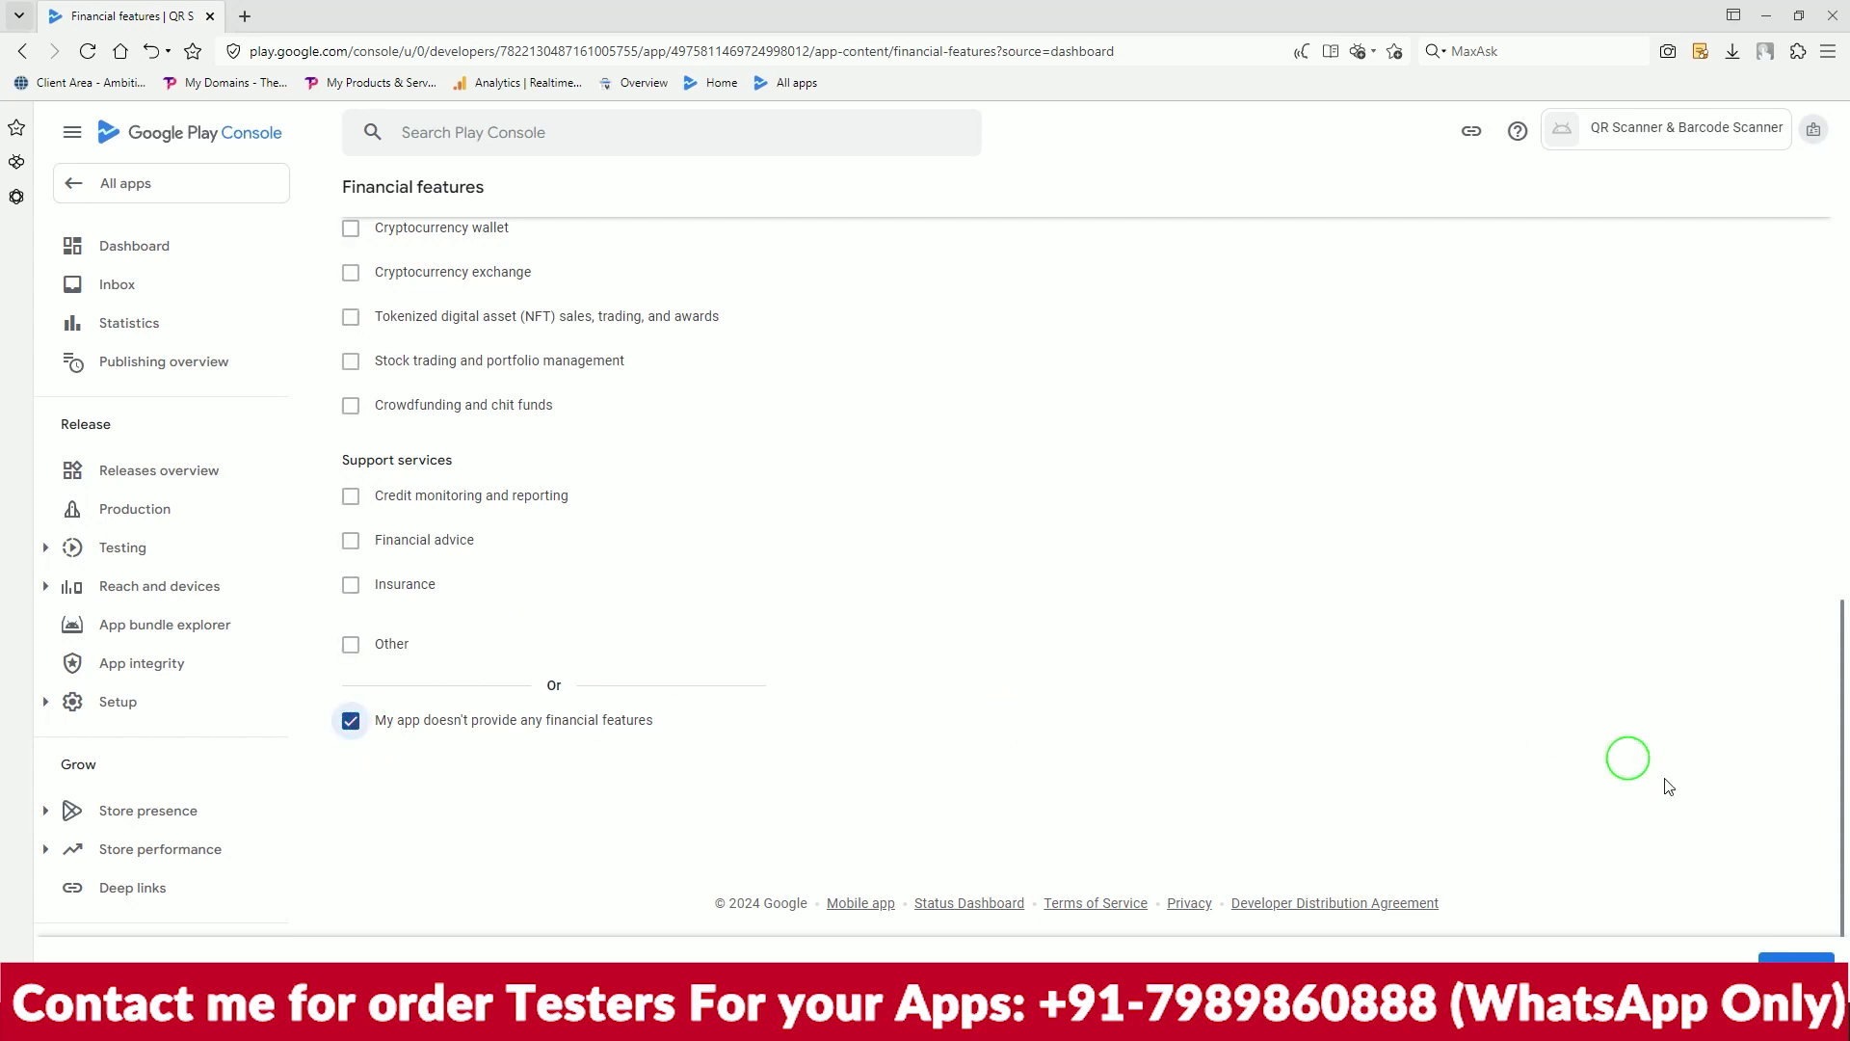
{"action": "left_click", "coordinate": [1802, 962]}
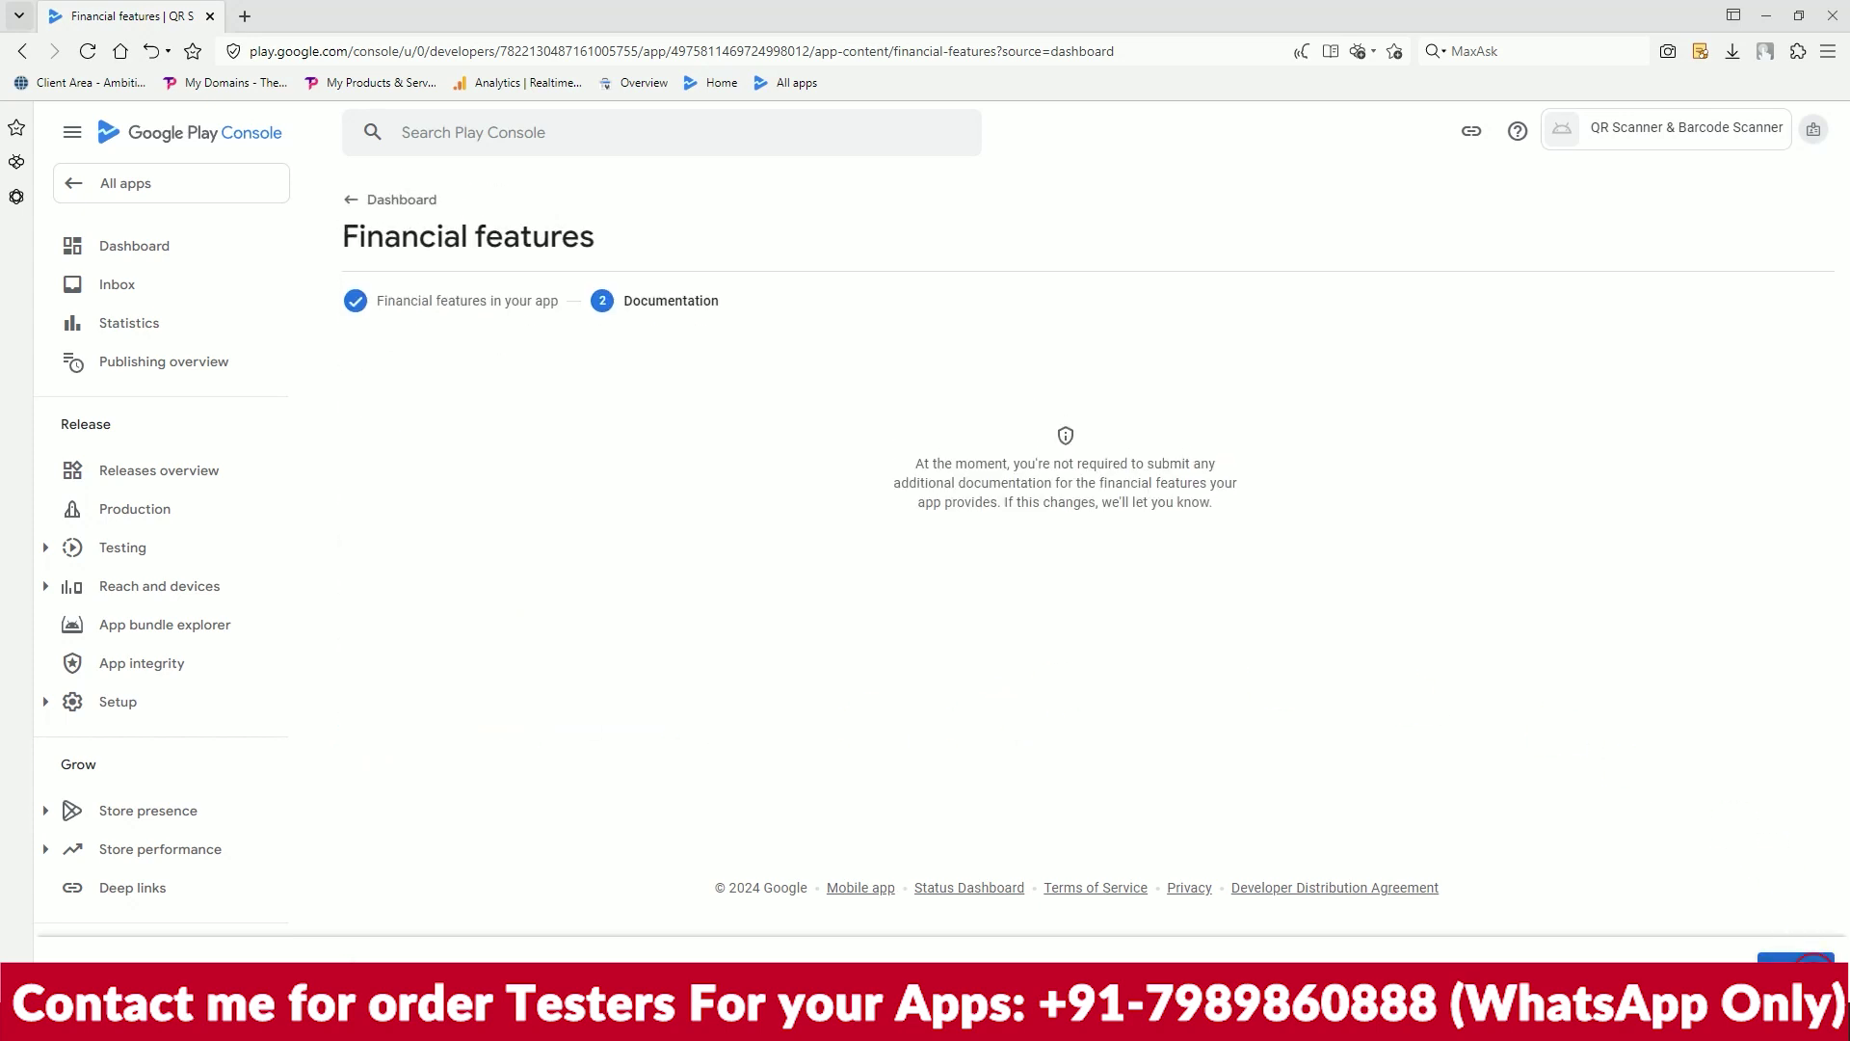
{"action": "left_click", "coordinate": [349, 203]}
Declare in the Health task that the app does not have any health features, save it and return to the dashboard
{"action": "scroll", "coordinate": [1185, 587], "scroll_direction": "down", "scroll_amount": 6}
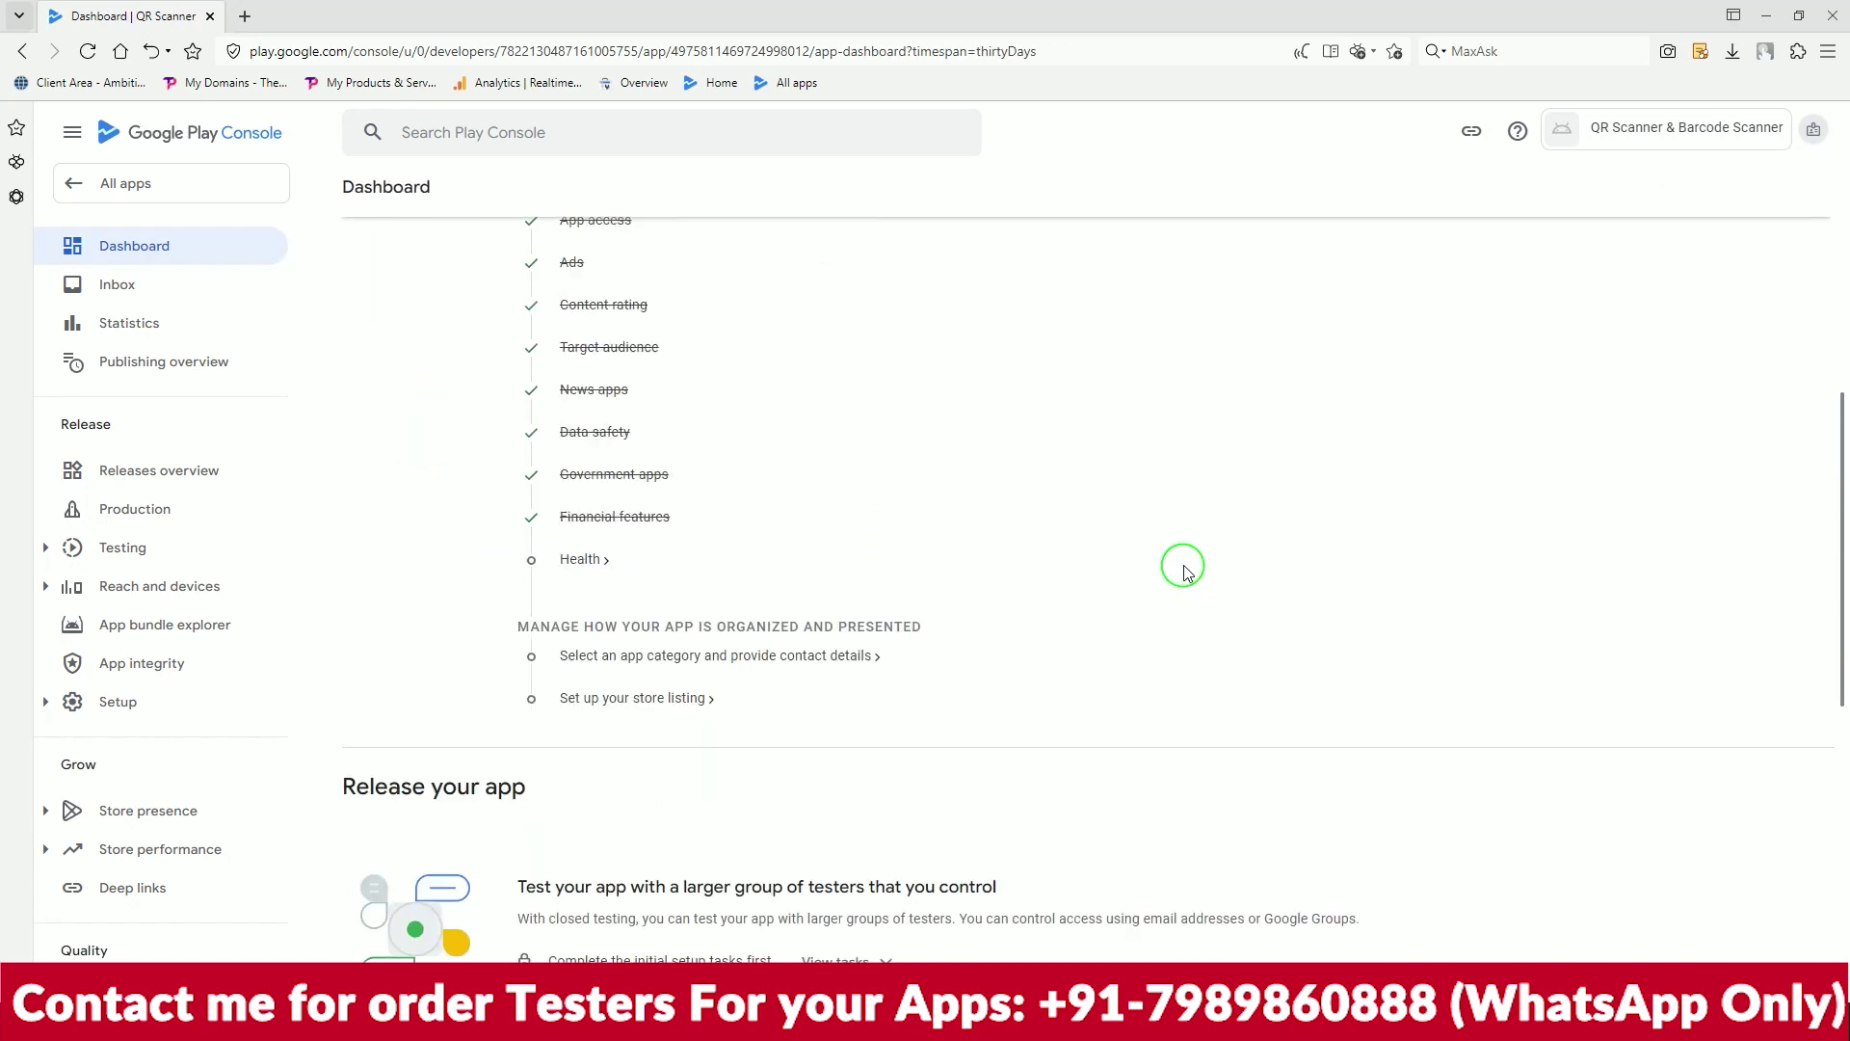
{"action": "left_click", "coordinate": [579, 560]}
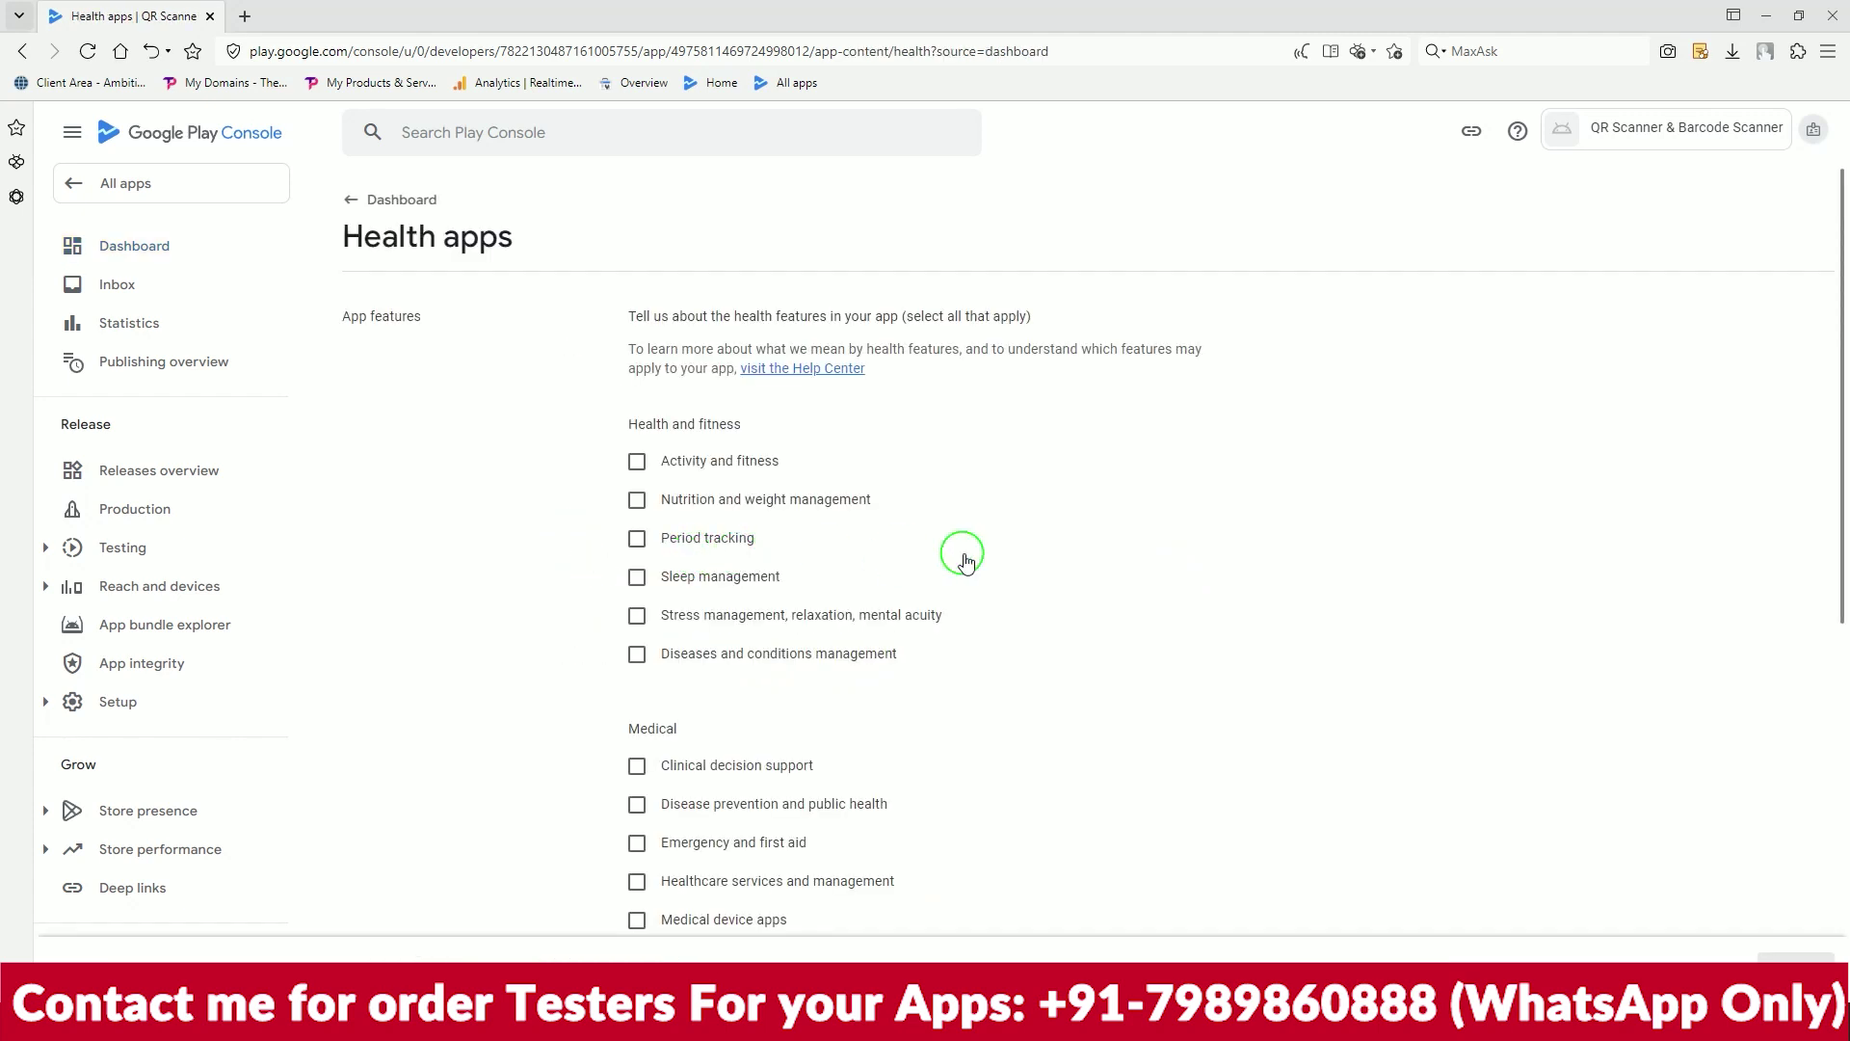
{"action": "scroll", "coordinate": [964, 554], "scroll_direction": "down", "scroll_amount": 6}
{"action": "scroll", "coordinate": [965, 559], "scroll_direction": "down", "scroll_amount": 2}
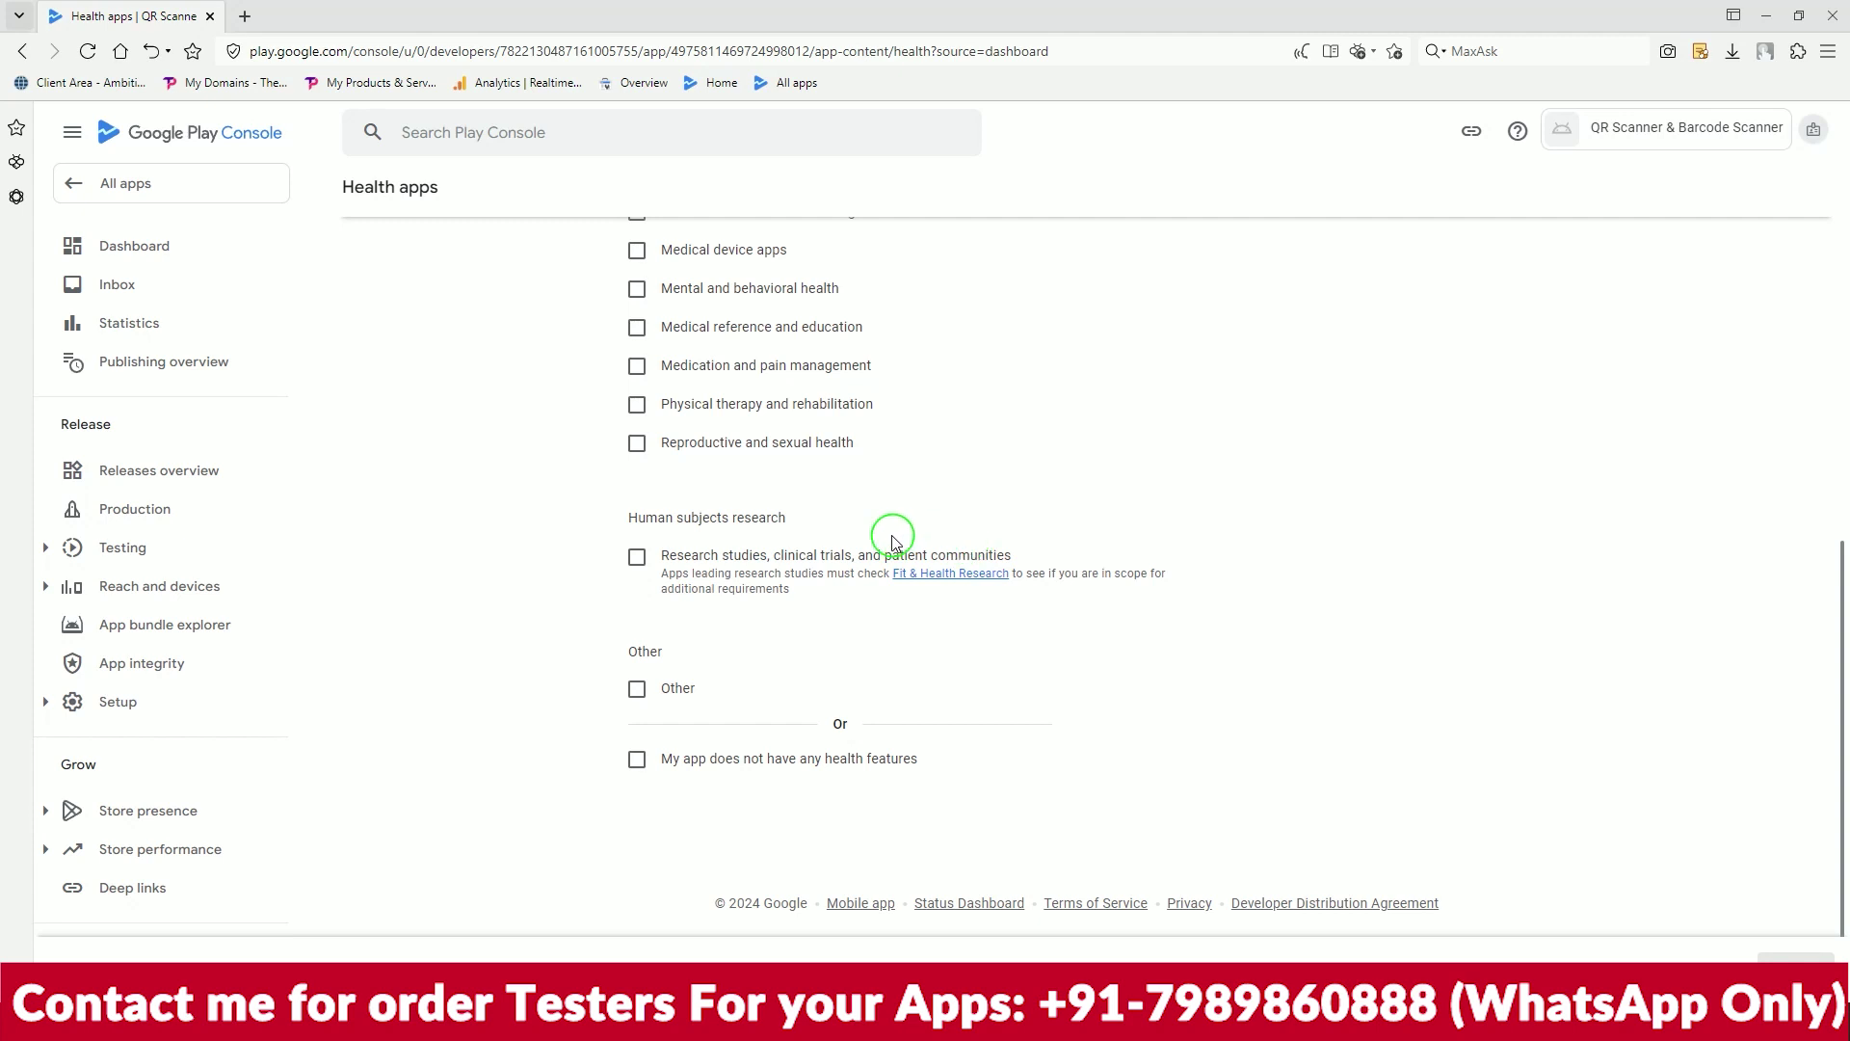
{"action": "left_click", "coordinate": [638, 761]}
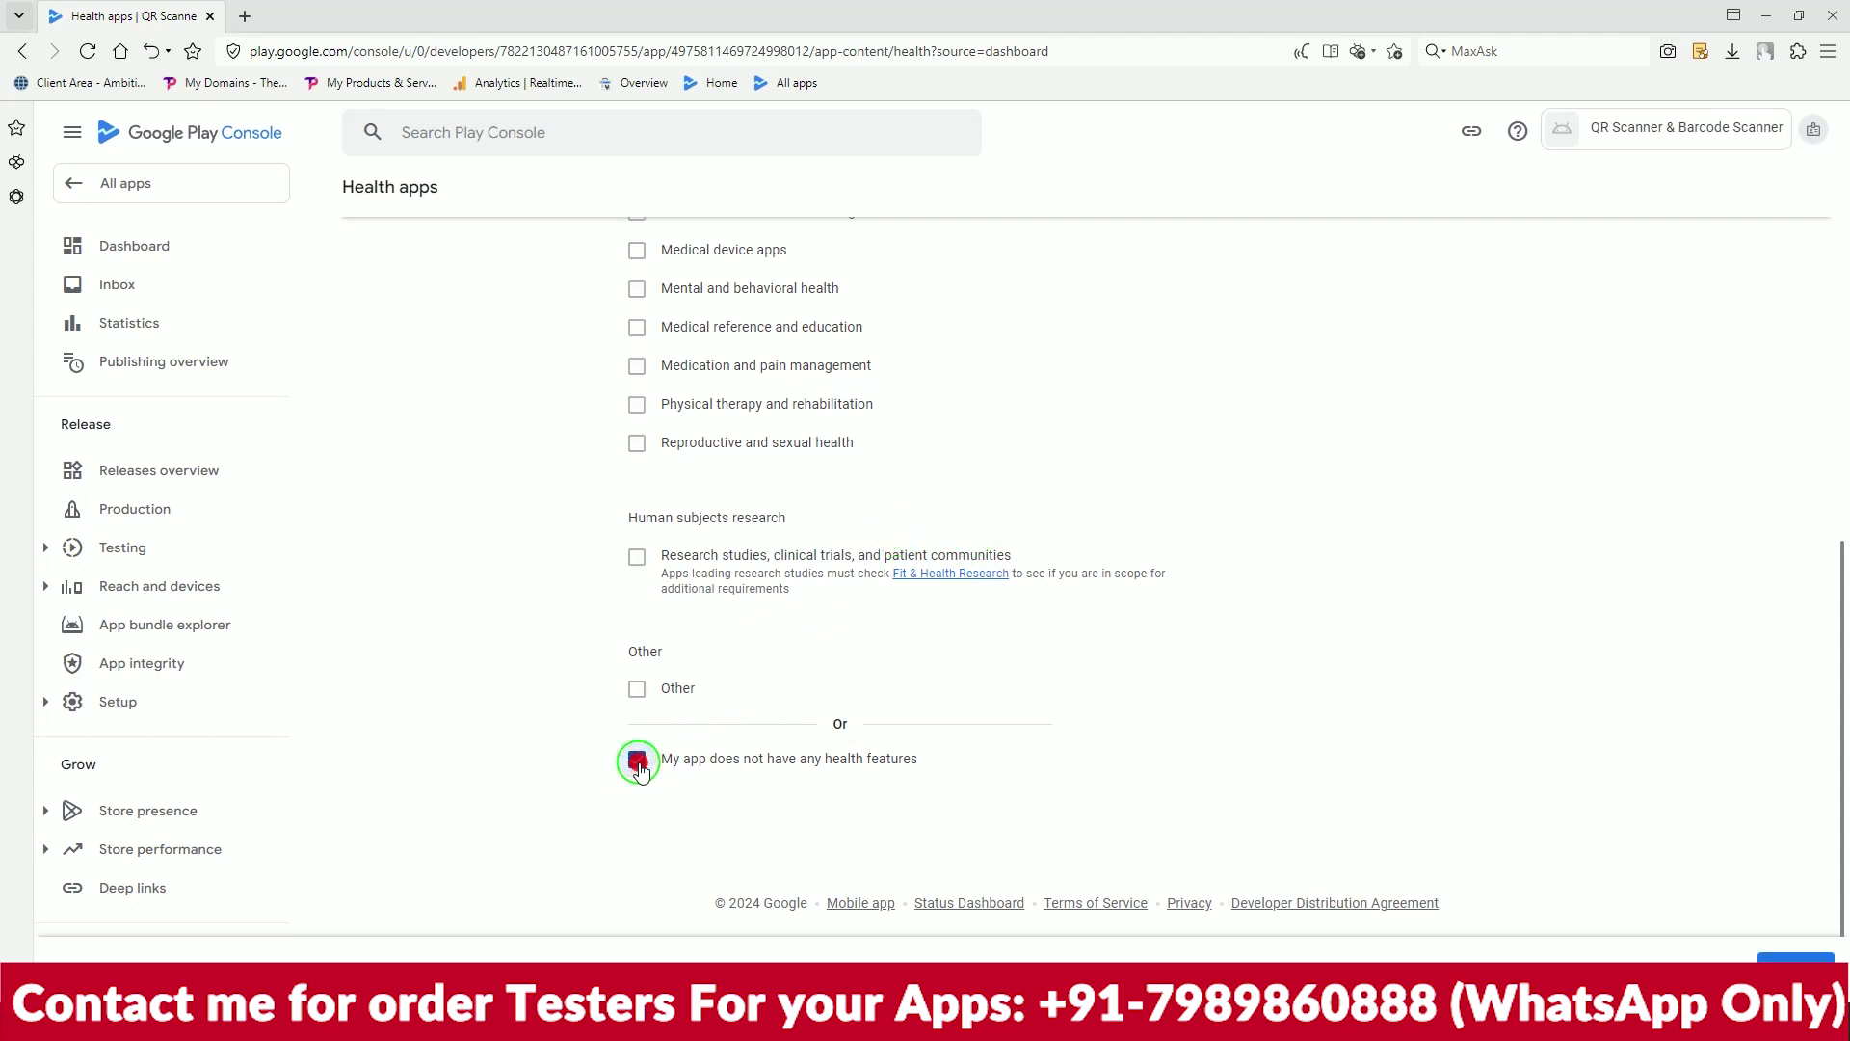
{"action": "left_click", "coordinate": [1795, 957]}
{"action": "scroll", "coordinate": [446, 347], "scroll_direction": "up", "scroll_amount": 8}
{"action": "left_click", "coordinate": [357, 204]}
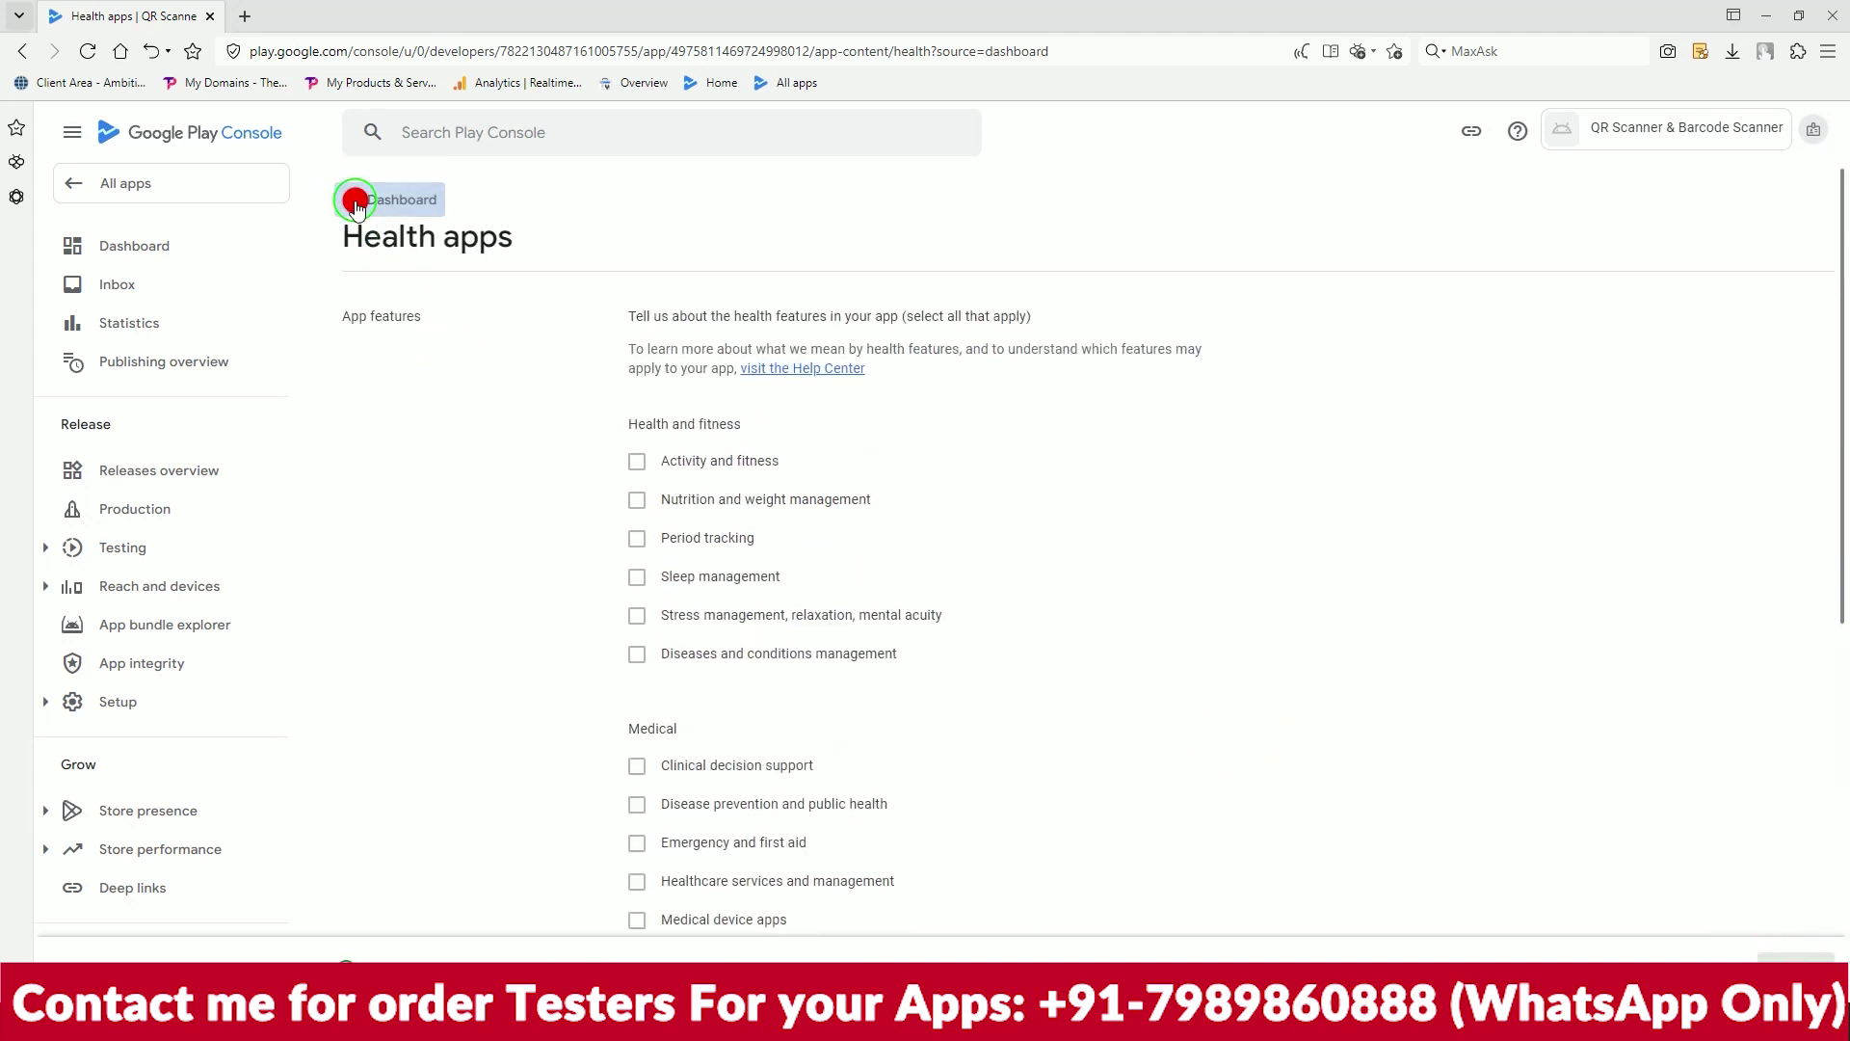
Open the app category and contact details task and save Tools as the app's category
{"action": "scroll", "coordinate": [1188, 576], "scroll_direction": "down", "scroll_amount": 6}
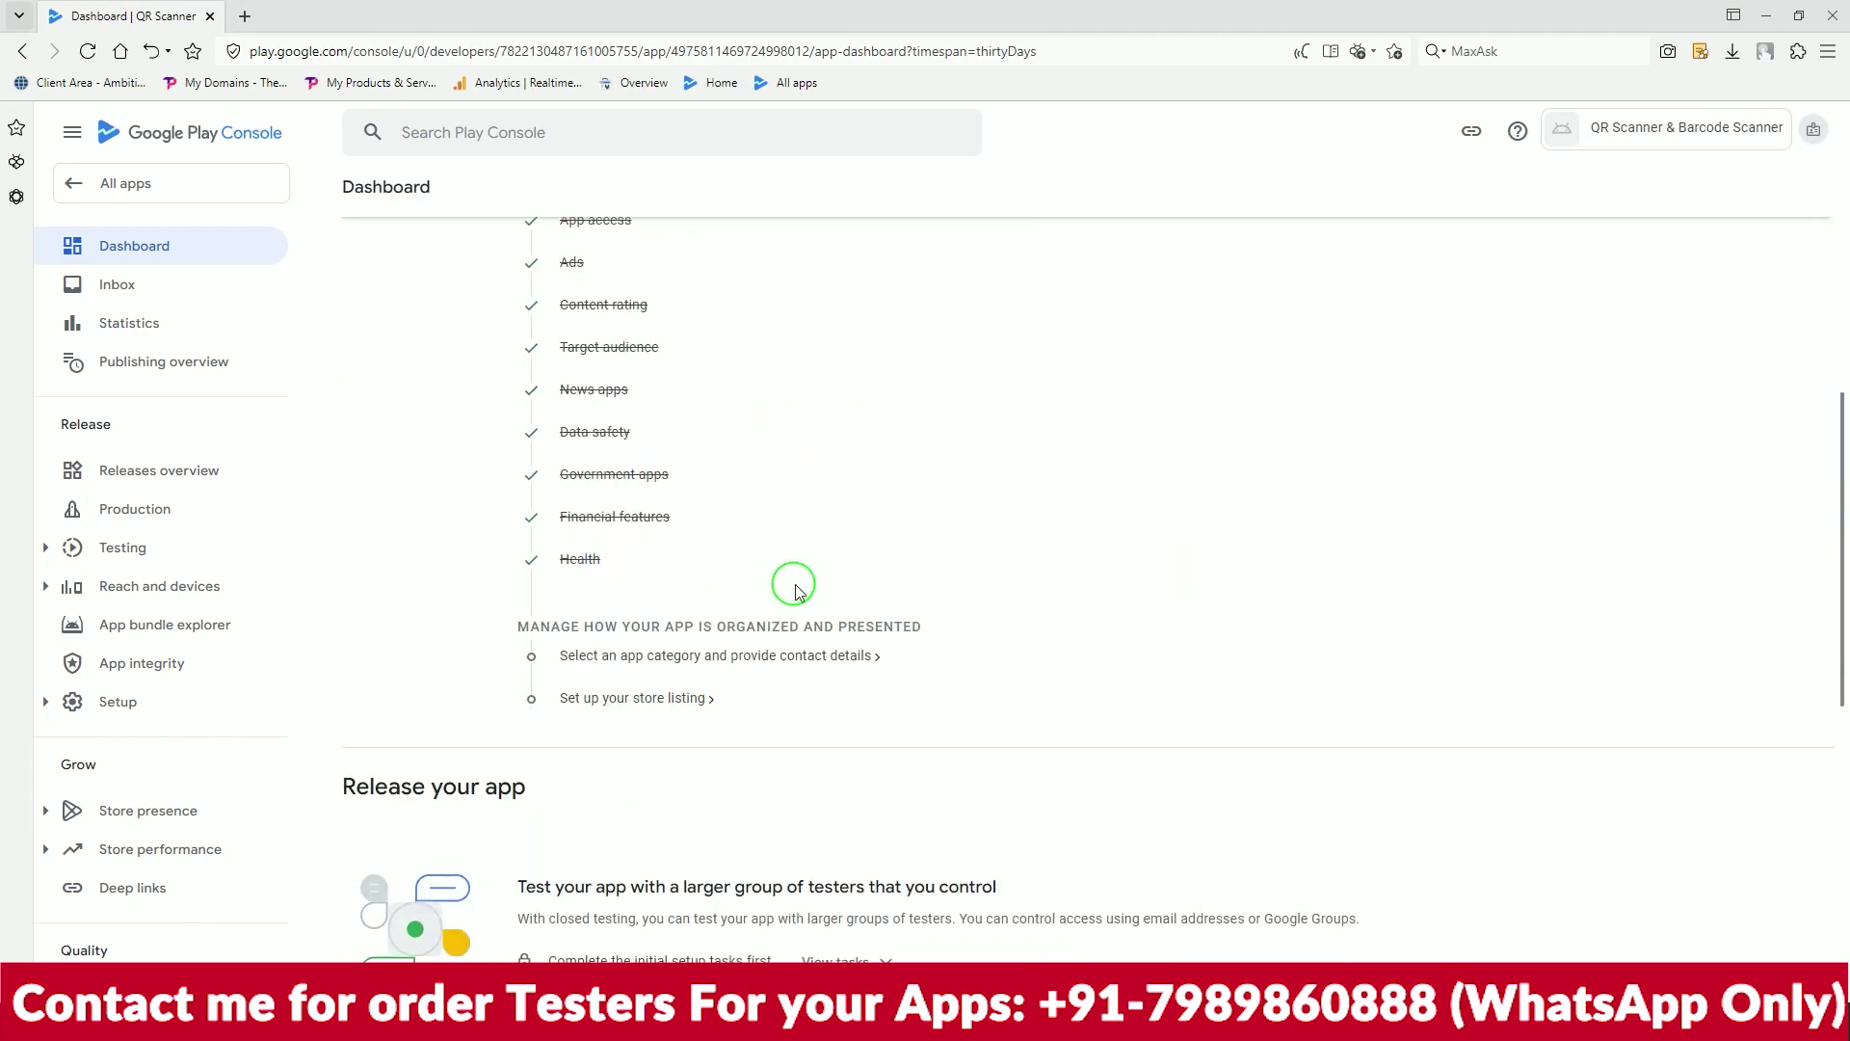
{"action": "left_click", "coordinate": [782, 660]}
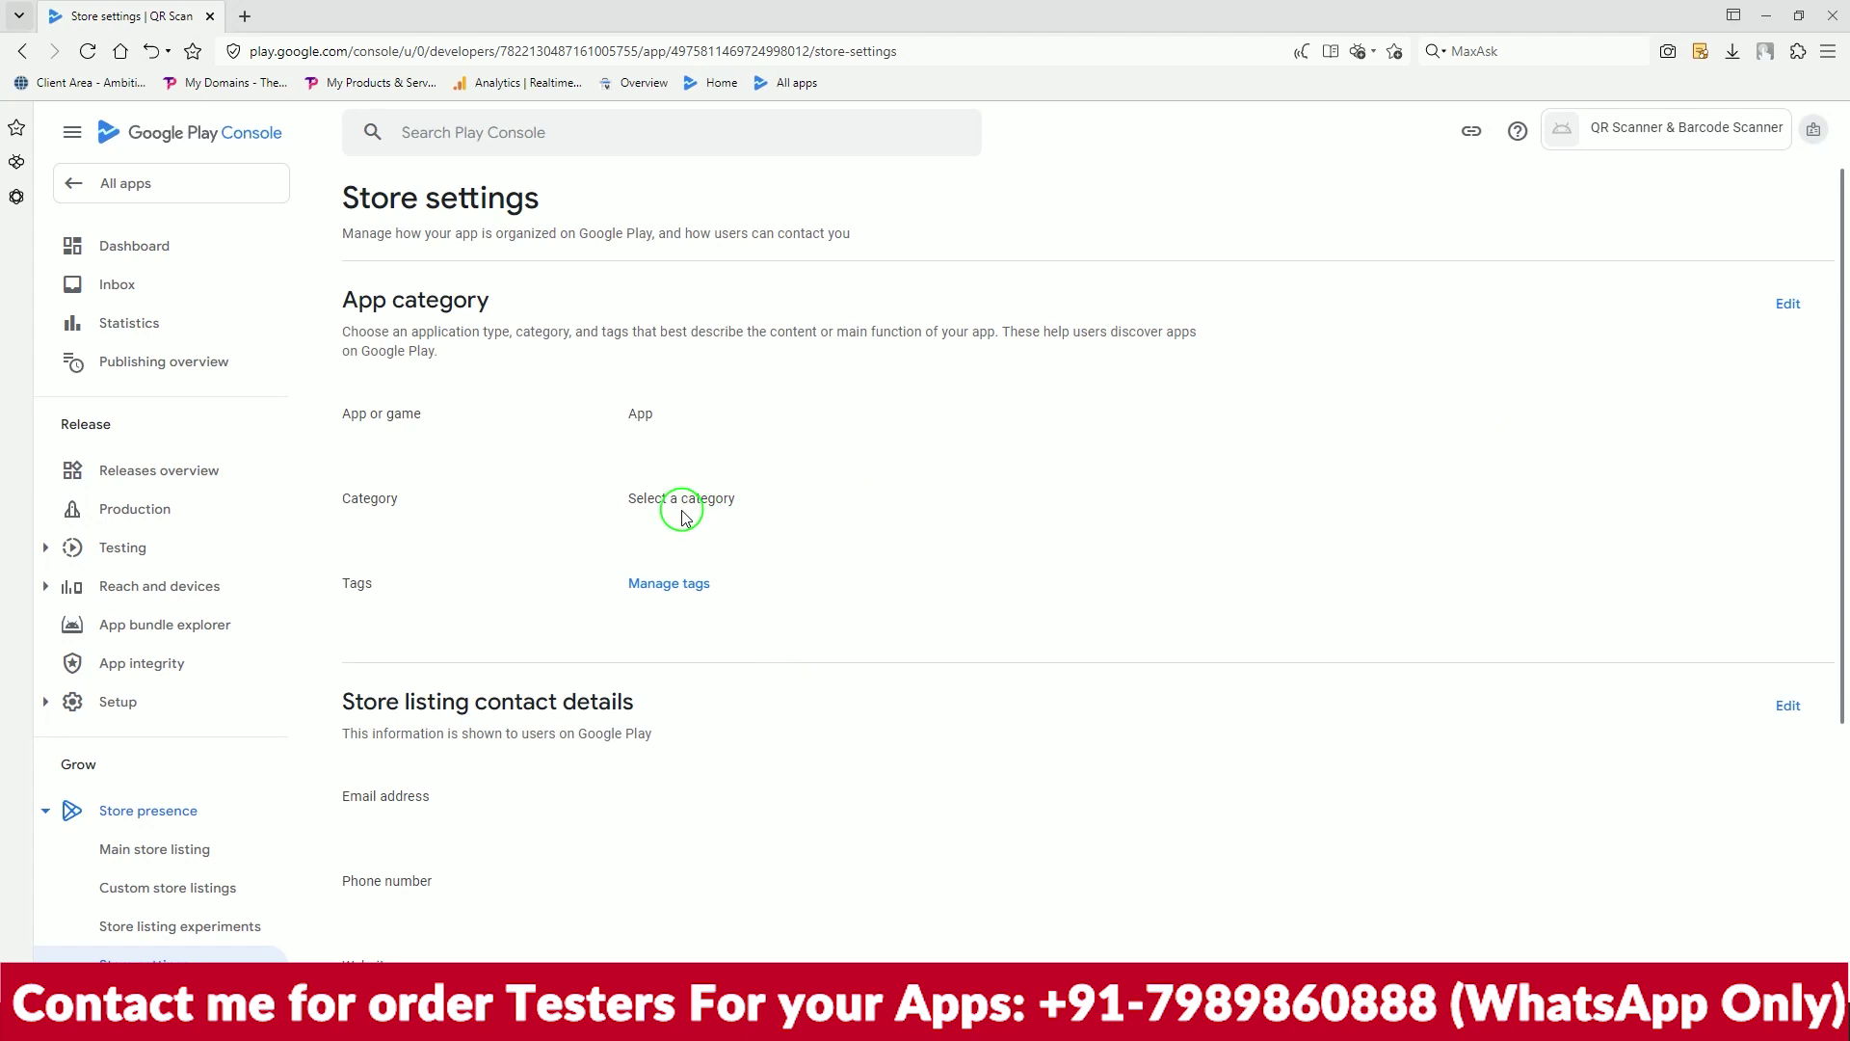
{"action": "left_click", "coordinate": [1785, 305]}
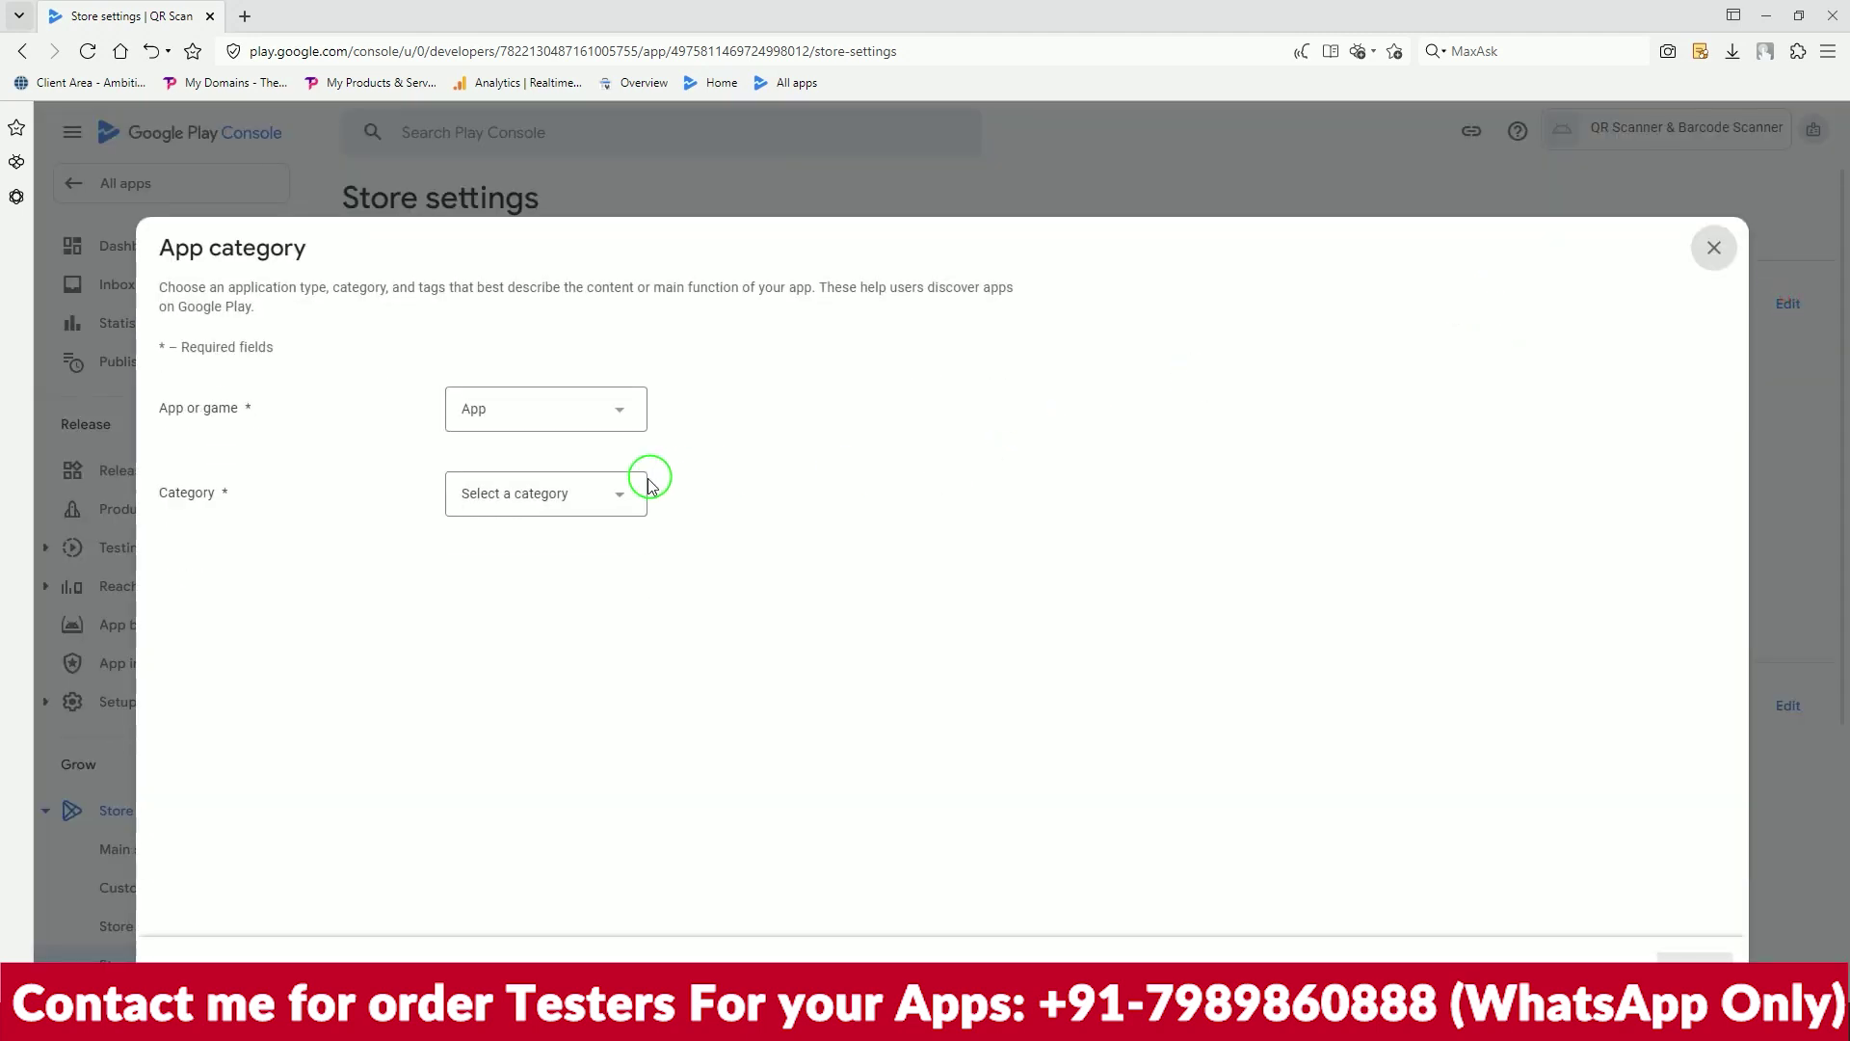
{"action": "left_click", "coordinate": [609, 499]}
{"action": "scroll", "coordinate": [526, 734], "scroll_direction": "down", "scroll_amount": 1}
{"action": "scroll", "coordinate": [528, 742], "scroll_direction": "down", "scroll_amount": 5}
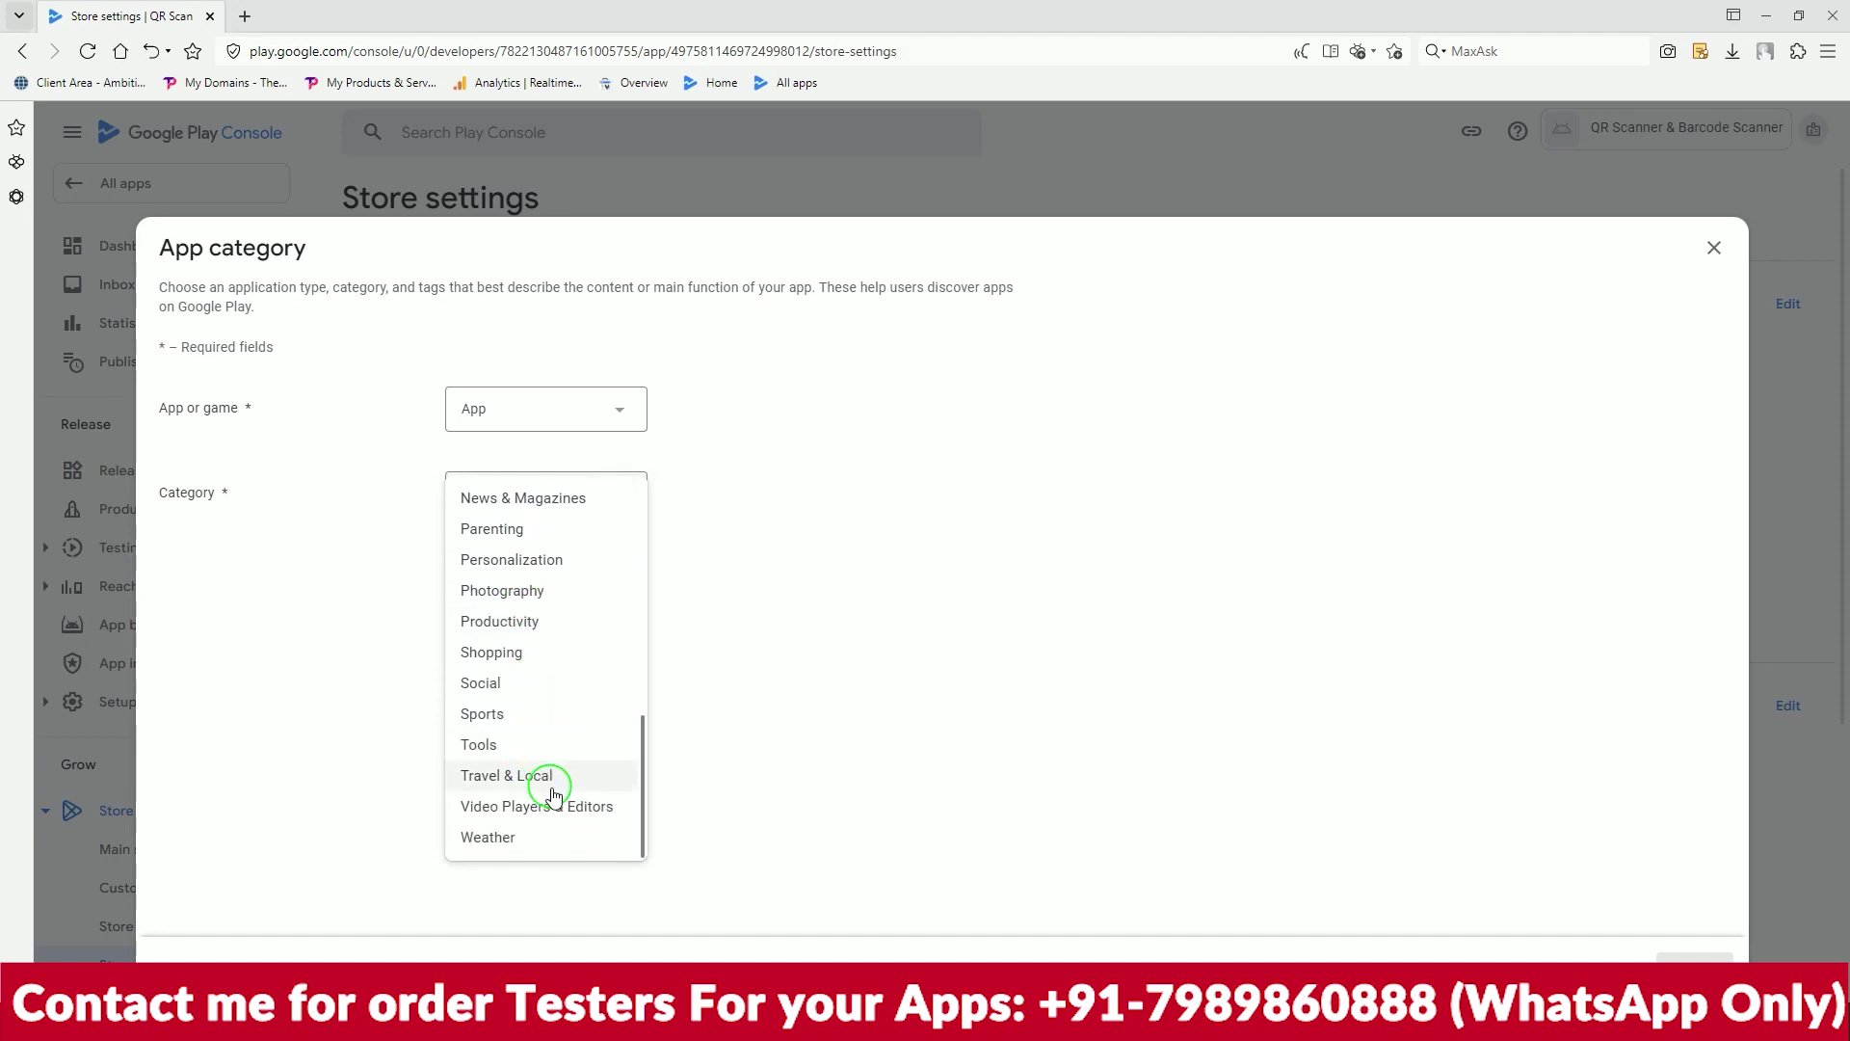
{"action": "left_click", "coordinate": [527, 747]}
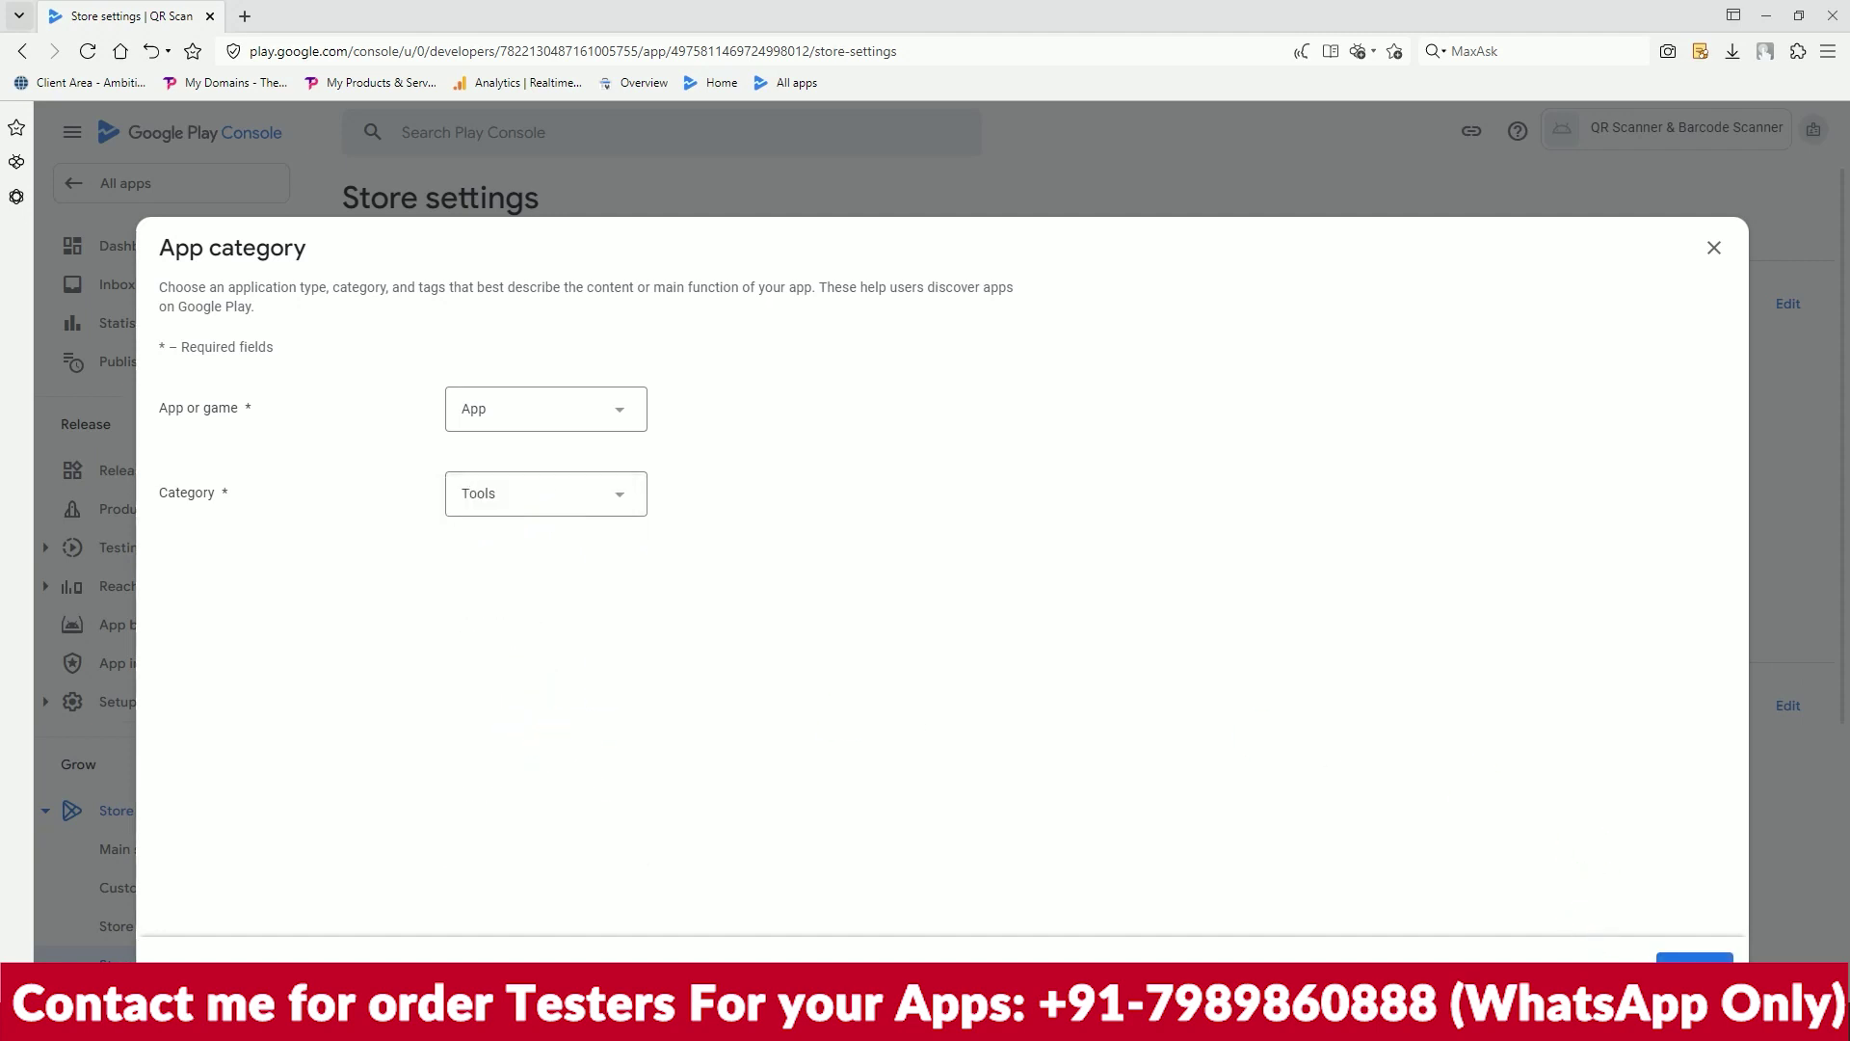
{"action": "left_click", "coordinate": [1688, 957]}
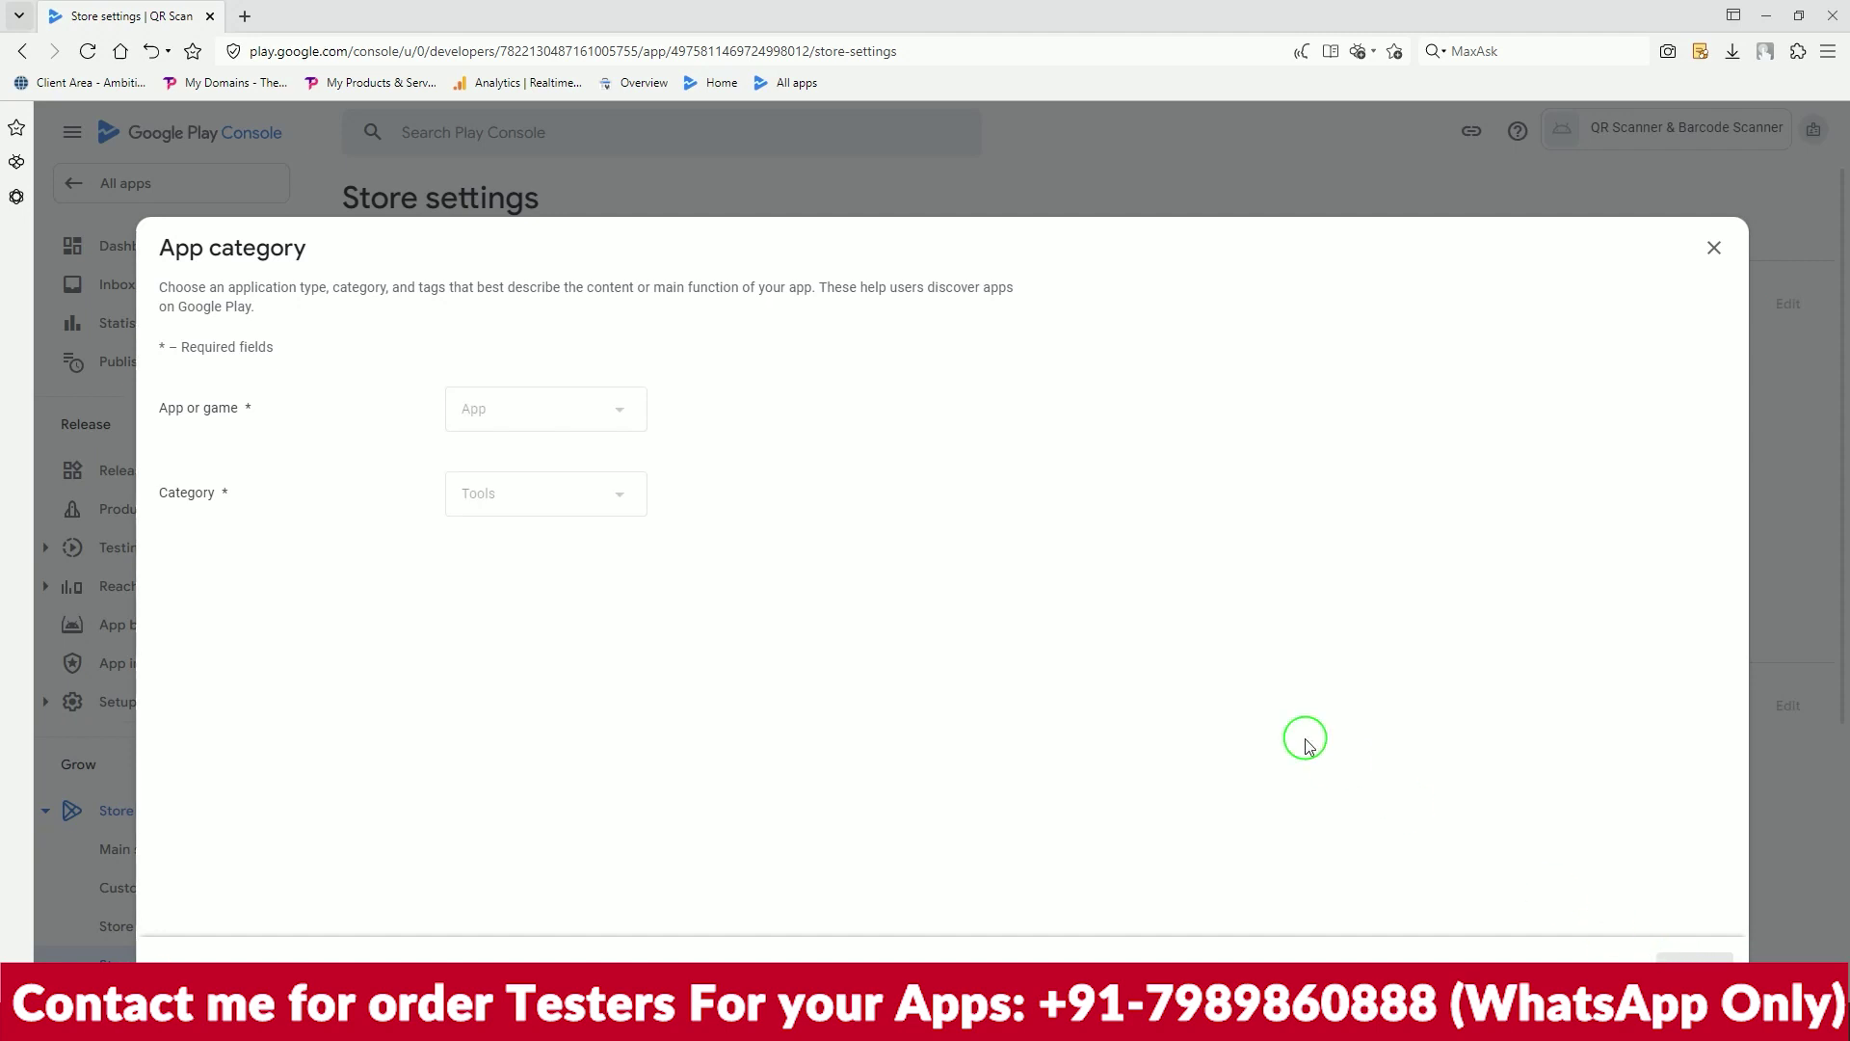
{"action": "left_click", "coordinate": [1715, 249]}
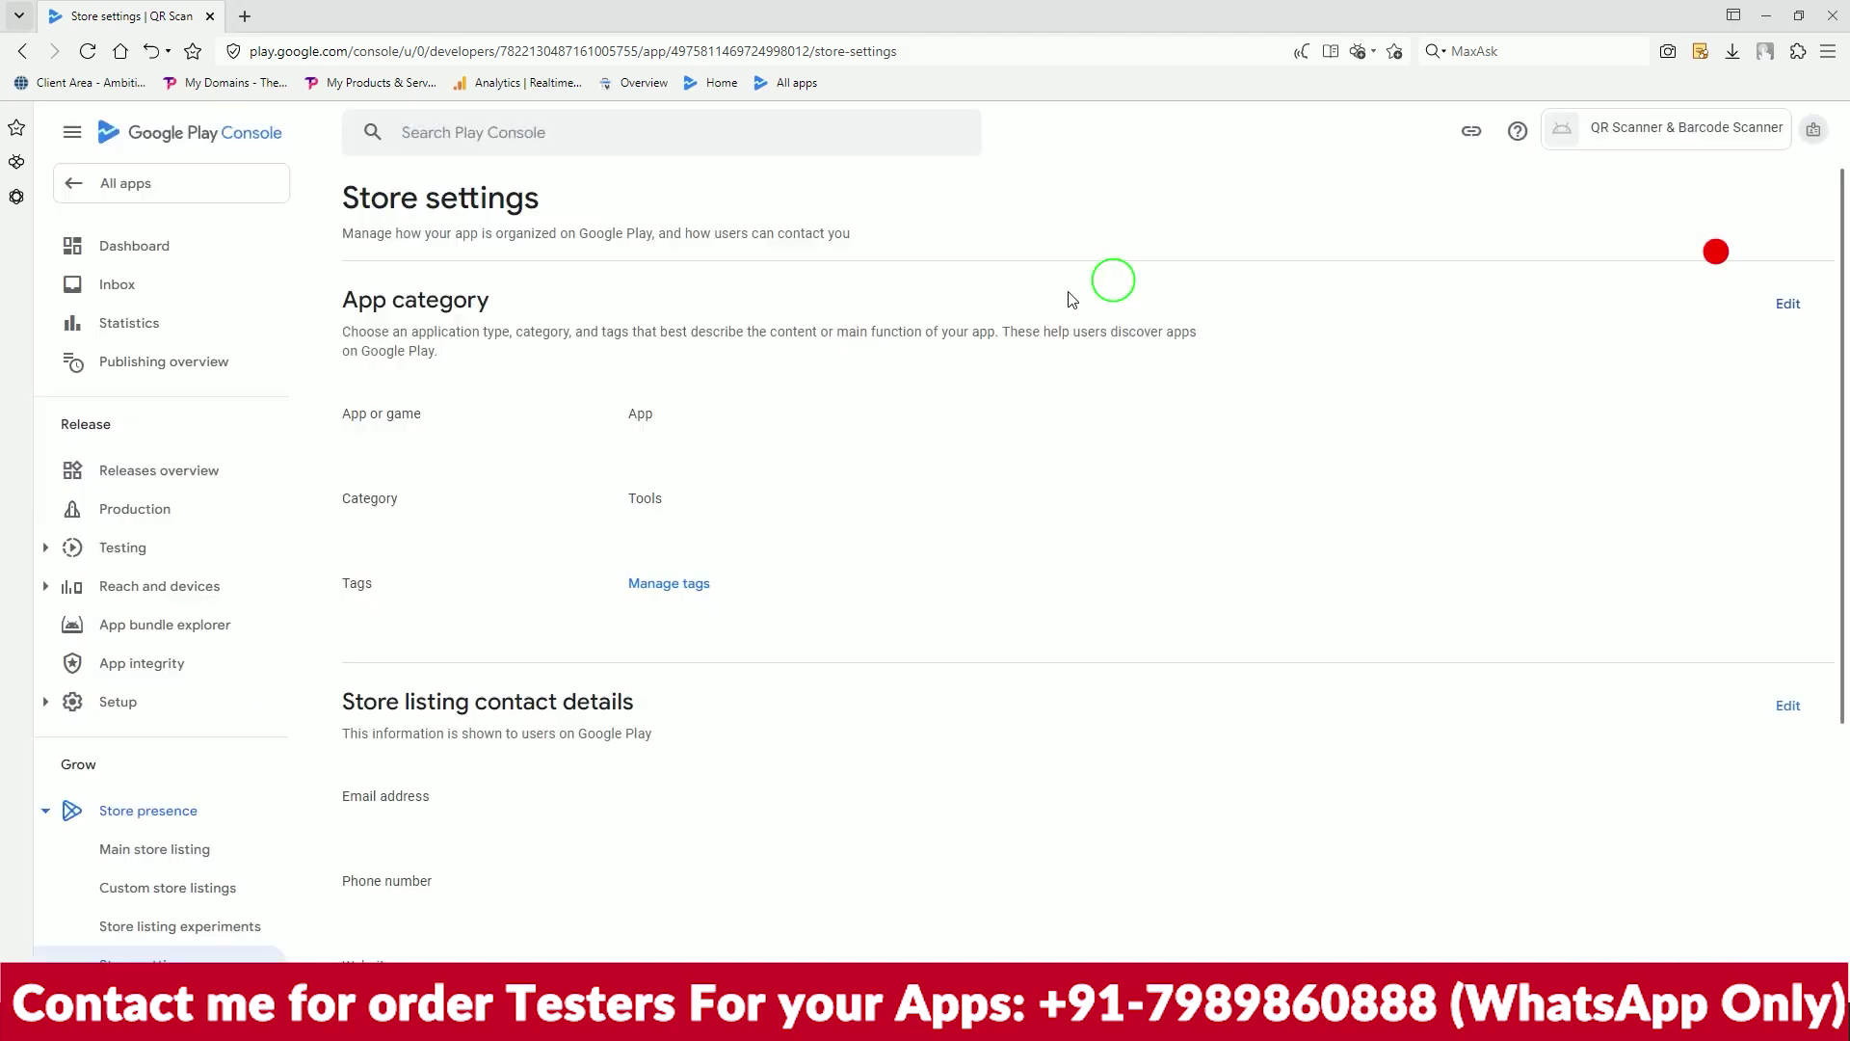
Filter the available tags by the Tools category and apply the Tools tag to the app
{"action": "left_click", "coordinate": [684, 586]}
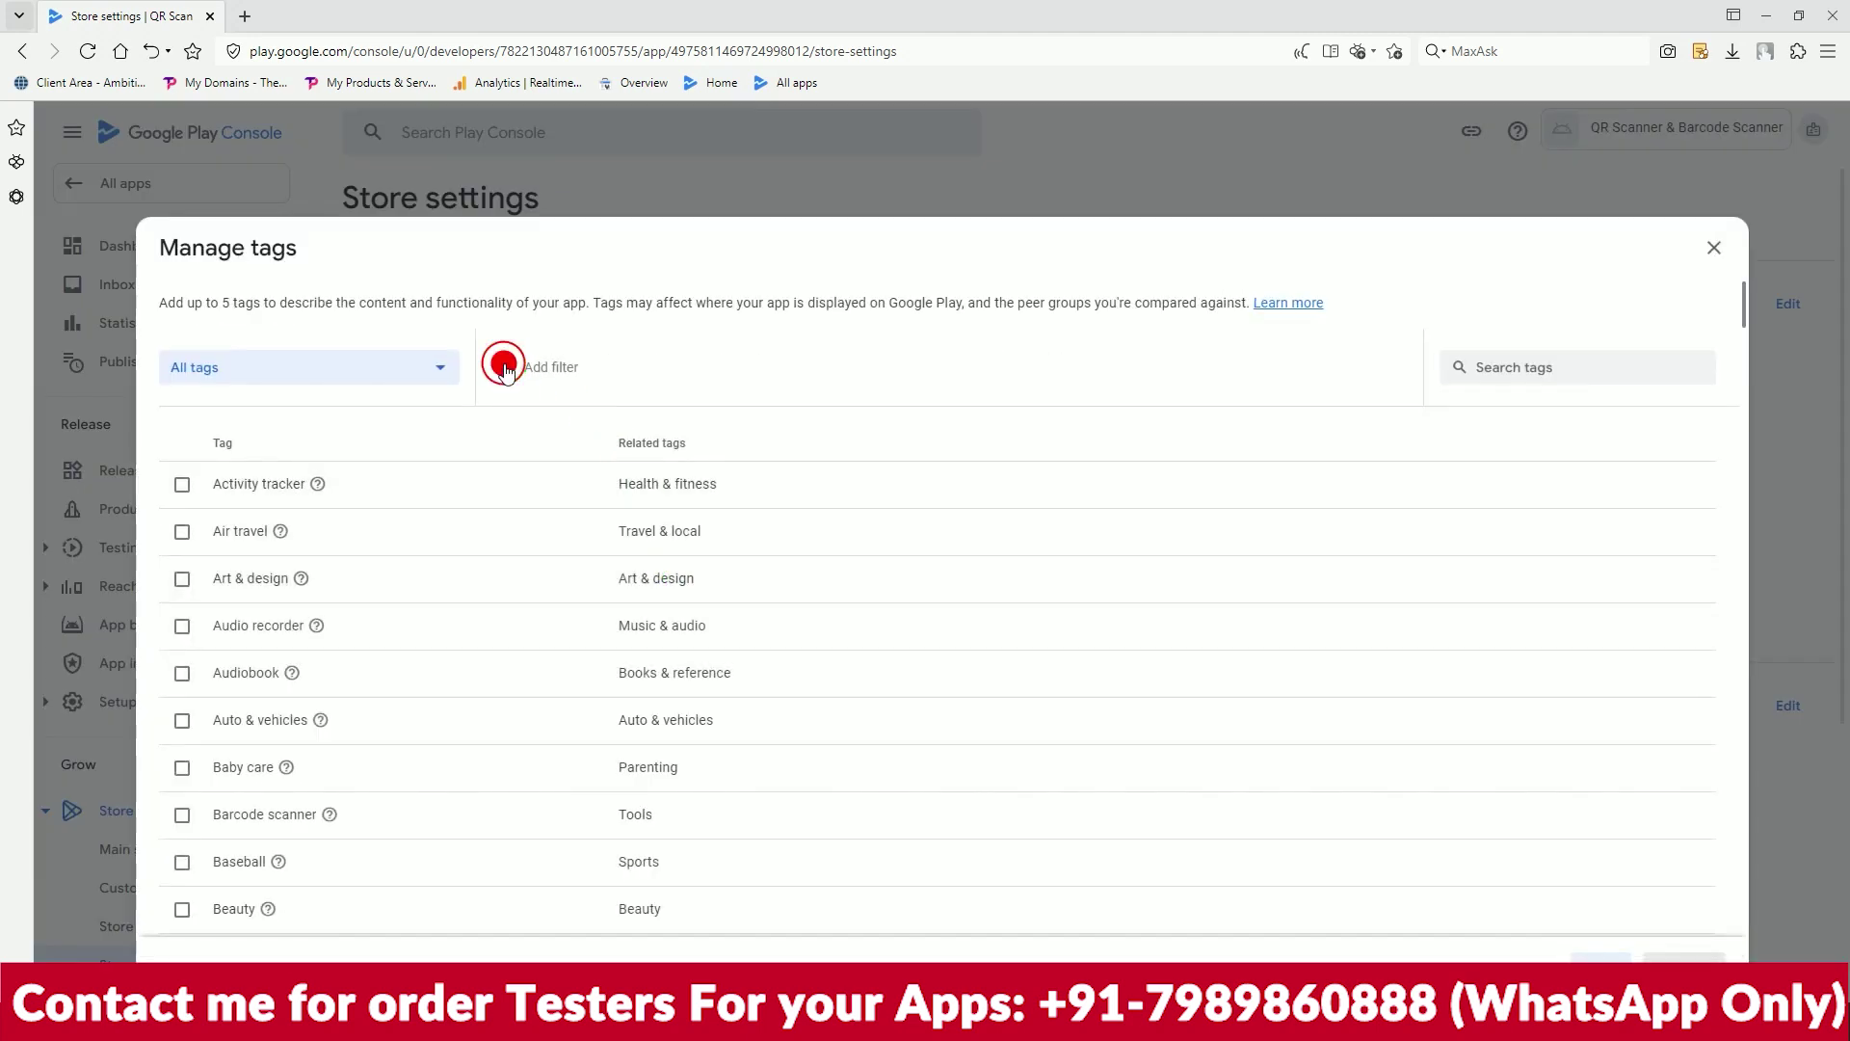
{"action": "left_click", "coordinate": [535, 367]}
{"action": "left_click", "coordinate": [595, 414]}
{"action": "scroll", "coordinate": [644, 655], "scroll_direction": "down", "scroll_amount": 10}
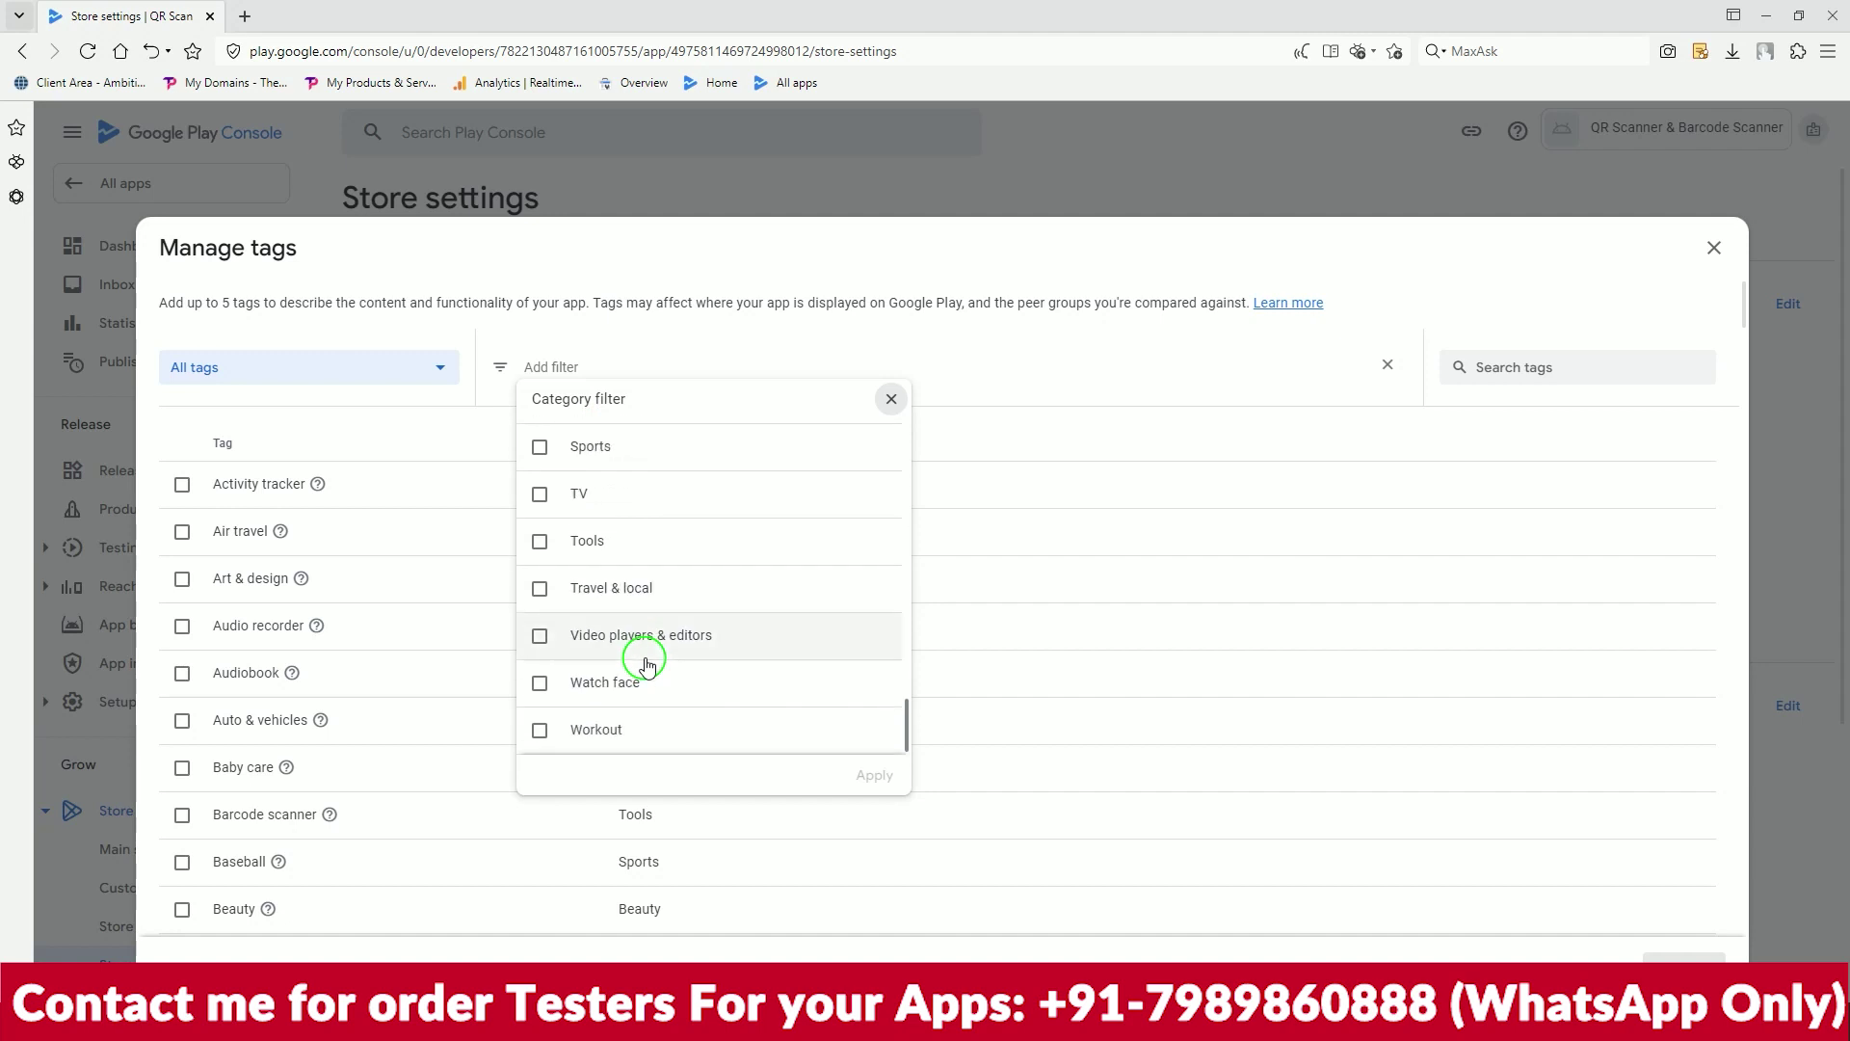
{"action": "left_click", "coordinate": [539, 541]}
{"action": "left_click", "coordinate": [874, 774]}
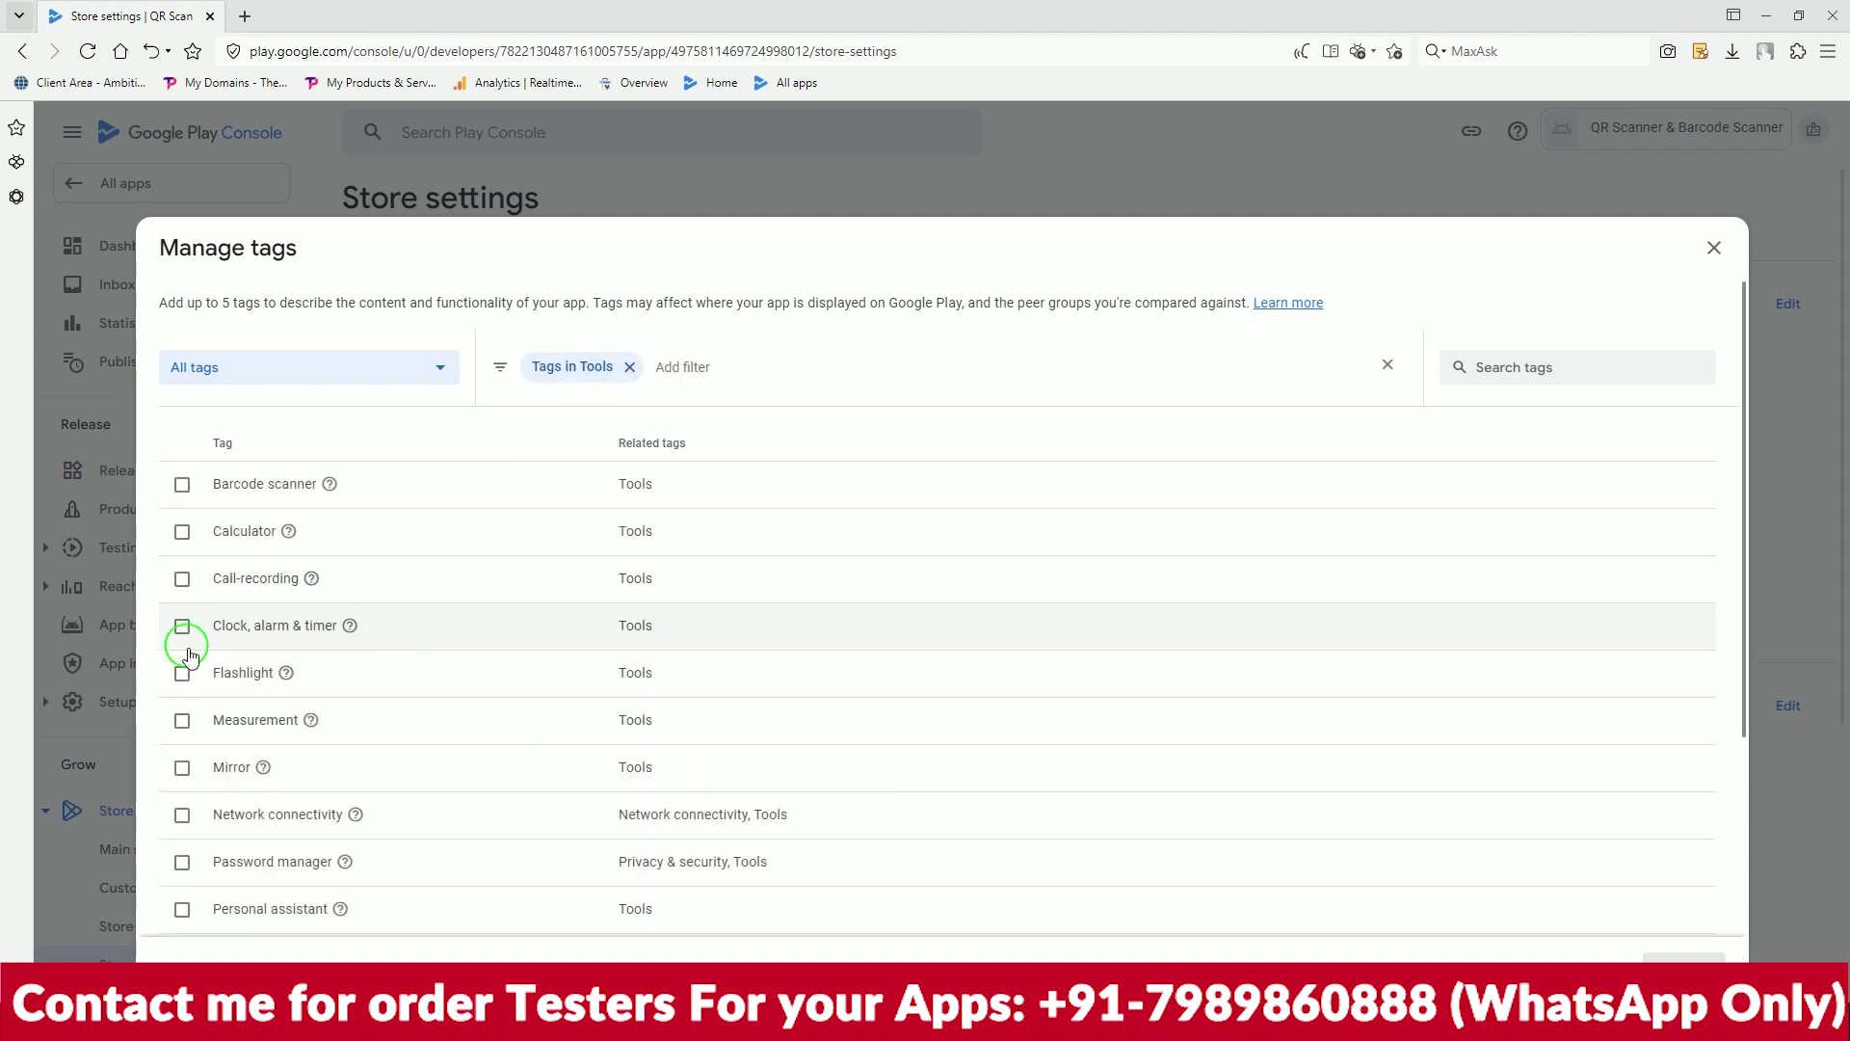
{"action": "scroll", "coordinate": [180, 739], "scroll_direction": "down", "scroll_amount": 3}
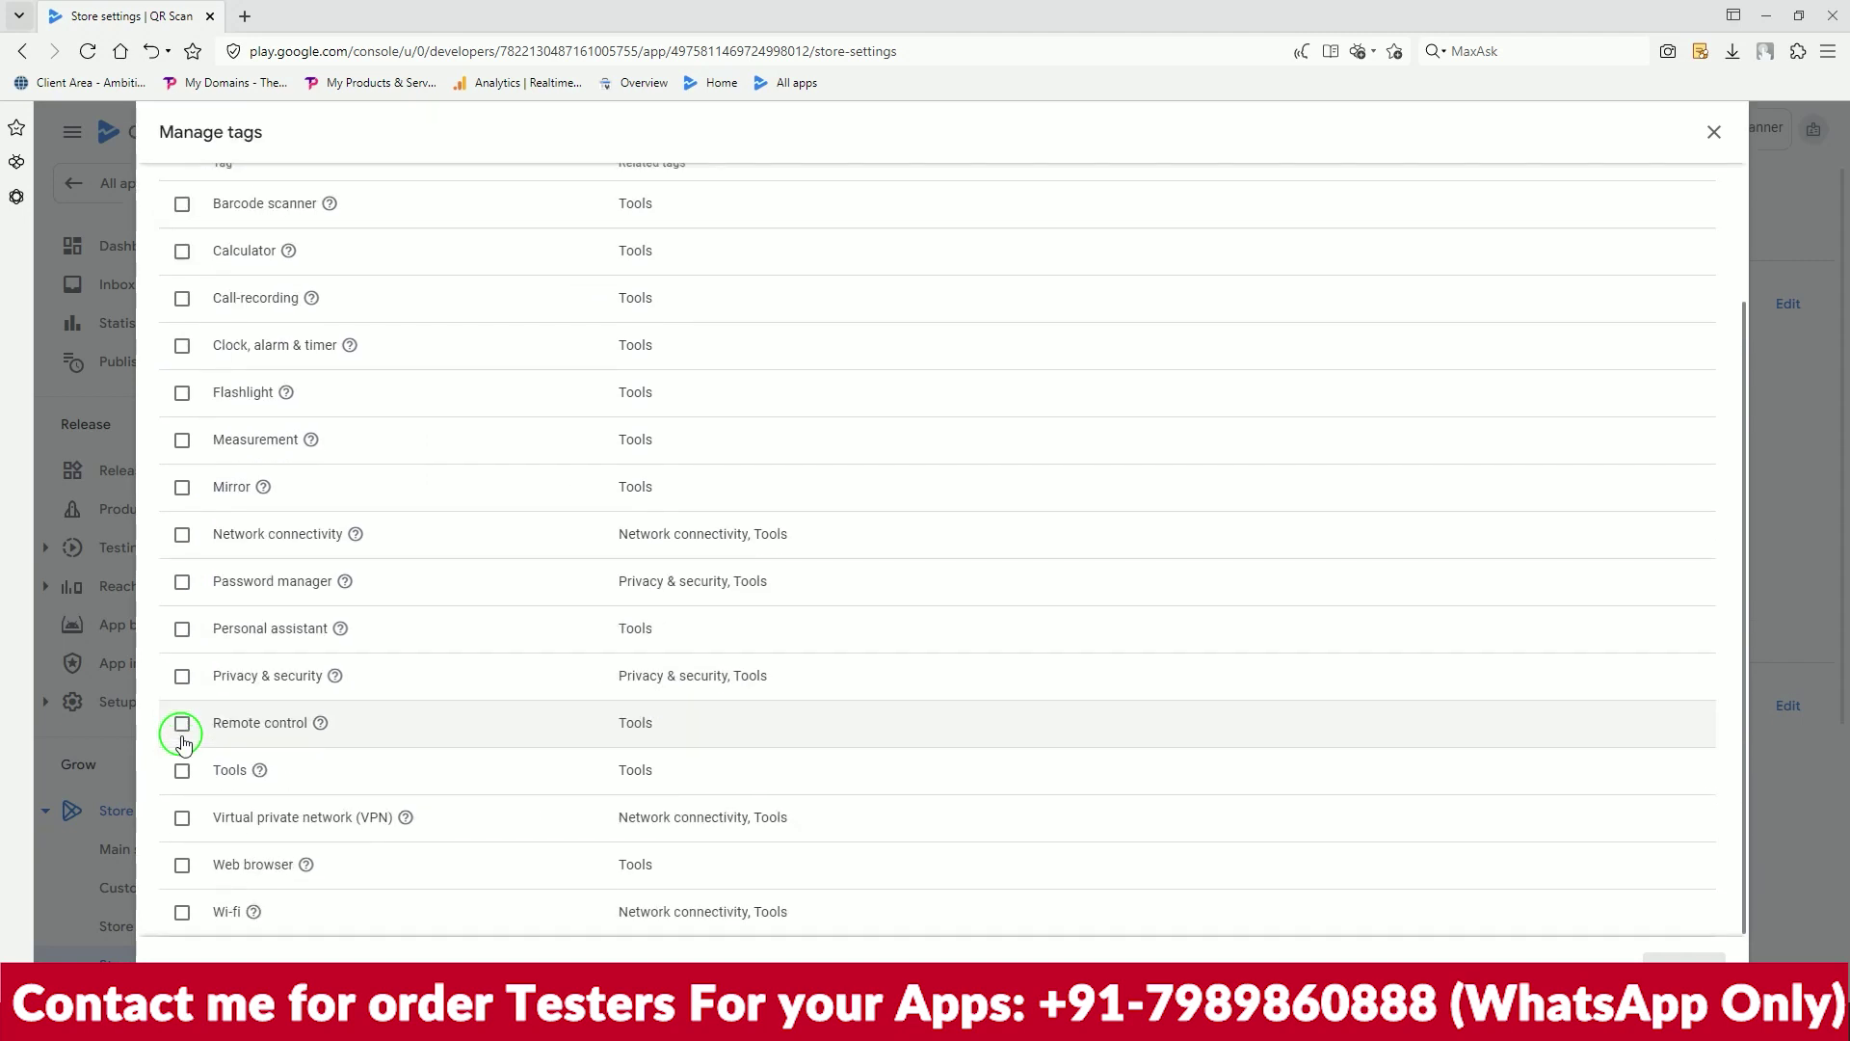
{"action": "left_click", "coordinate": [182, 770]}
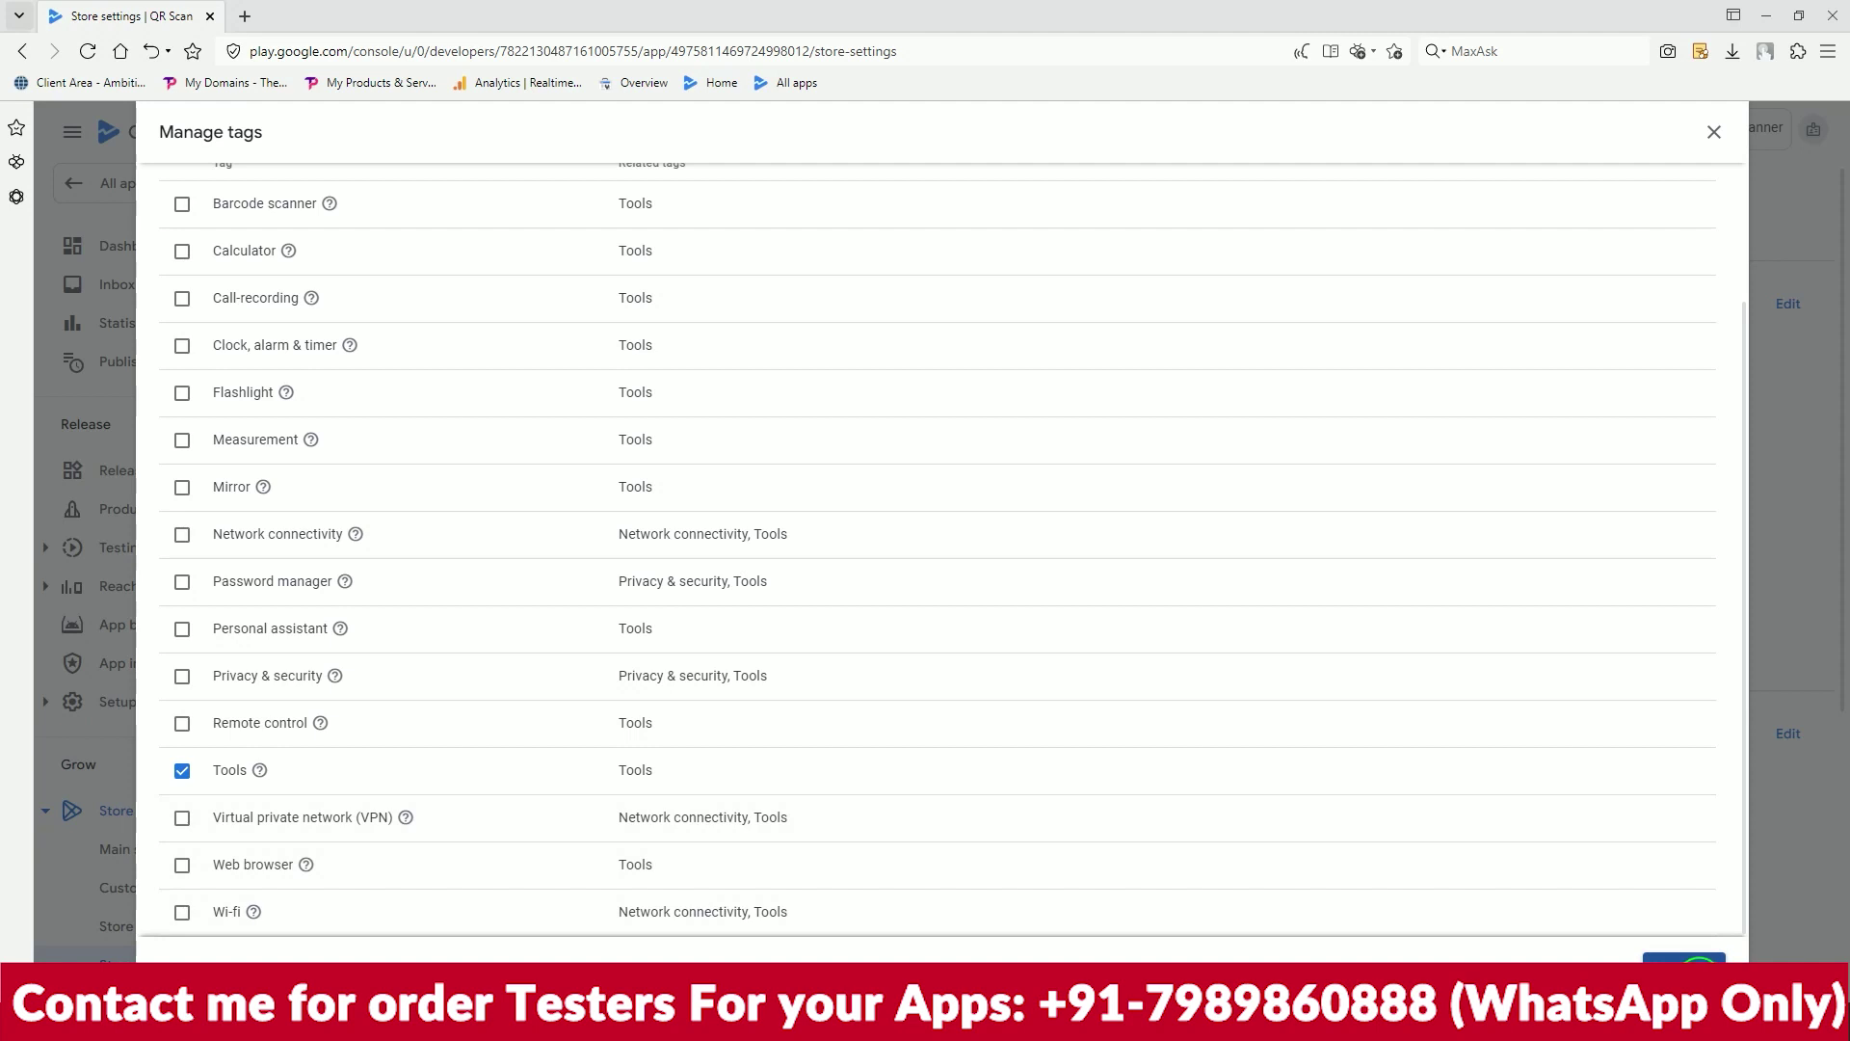
{"action": "left_click", "coordinate": [1687, 972]}
Copy the contact e-mail address from the Notepad notes into the store listing contact details and save them
{"action": "scroll", "coordinate": [1115, 702], "scroll_direction": "down", "scroll_amount": 3}
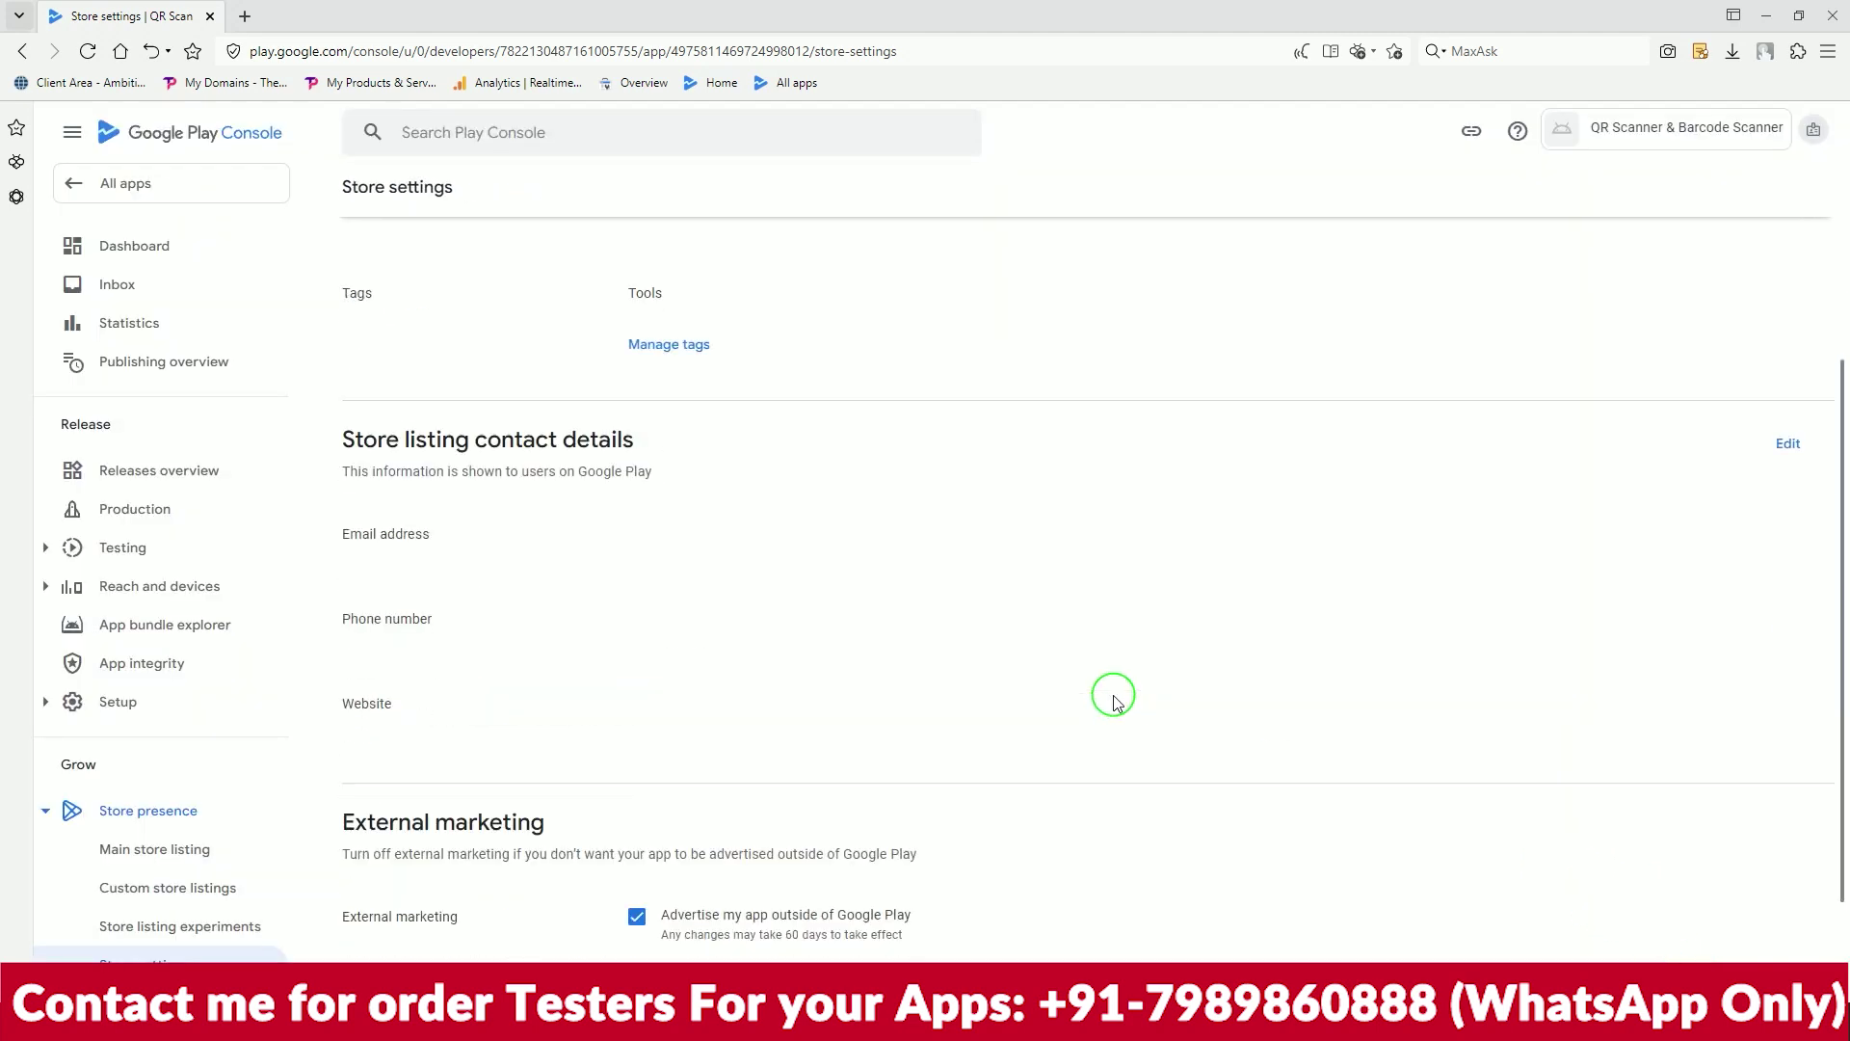
{"action": "left_click", "coordinate": [1788, 445]}
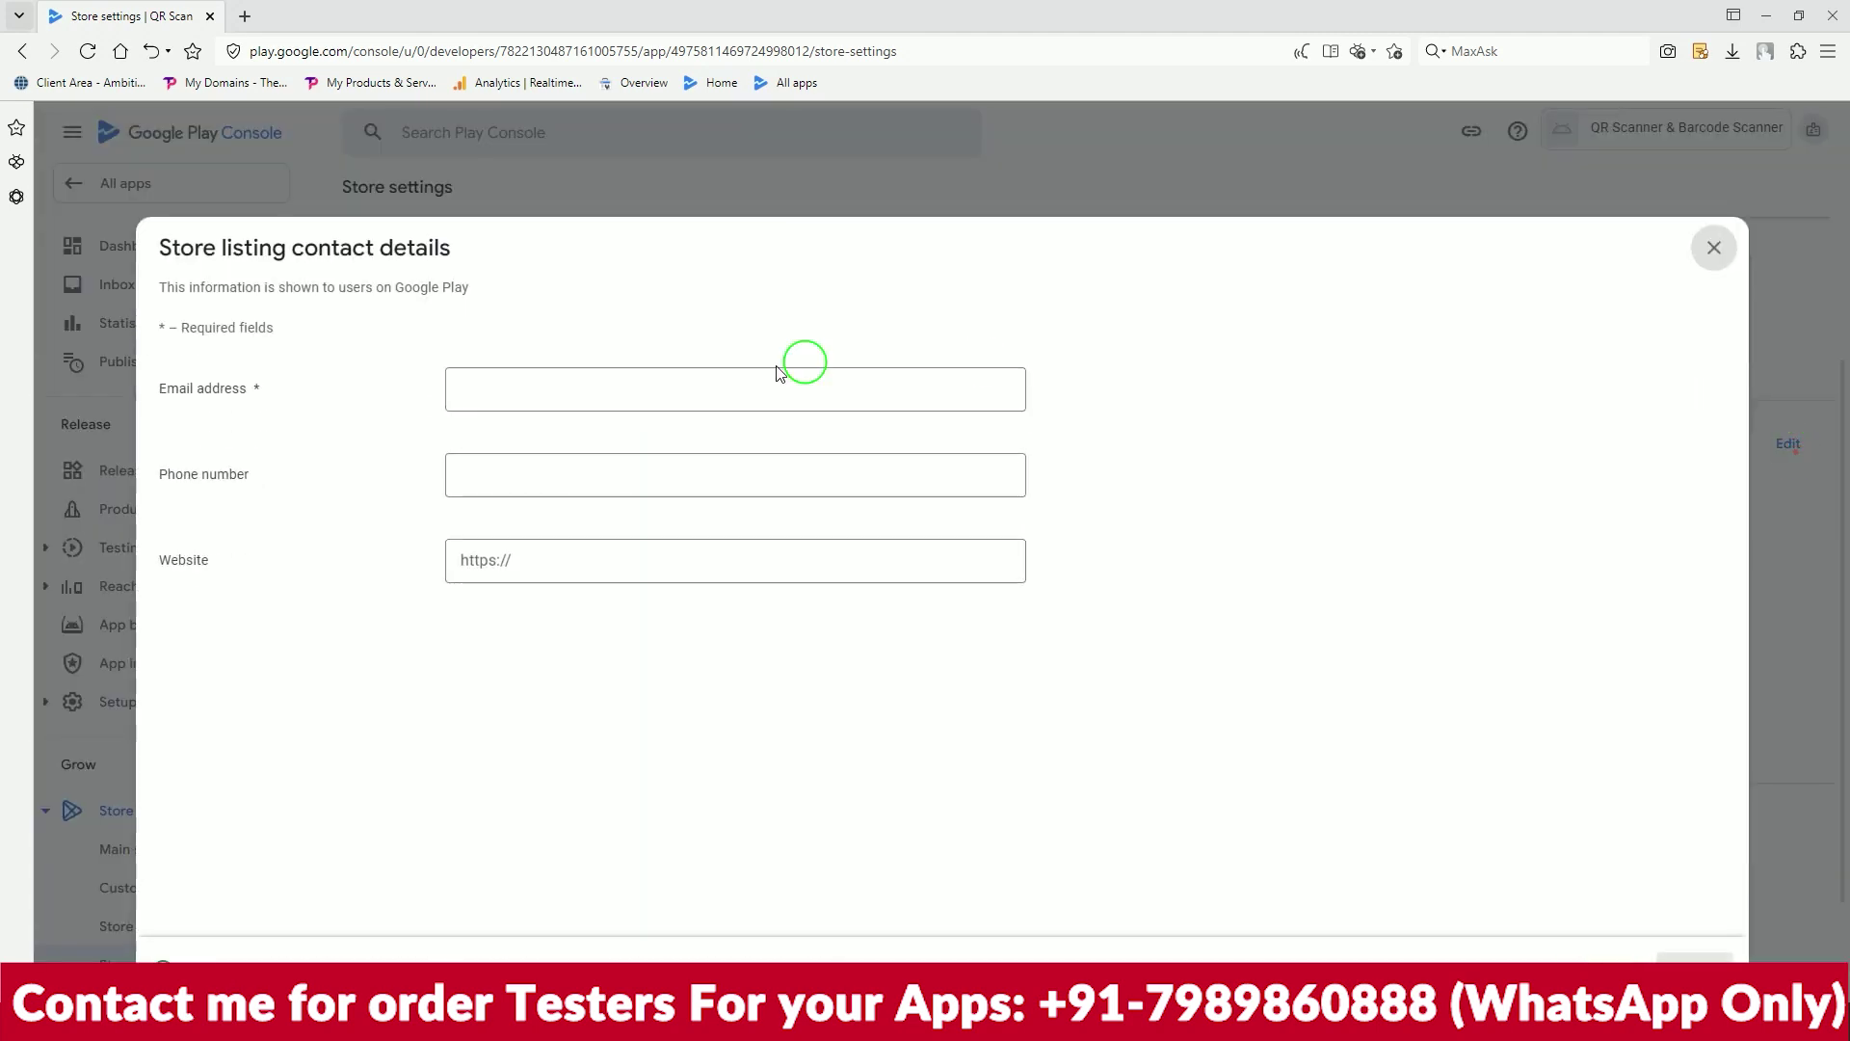
{"action": "key", "text": "alt+Tab"}
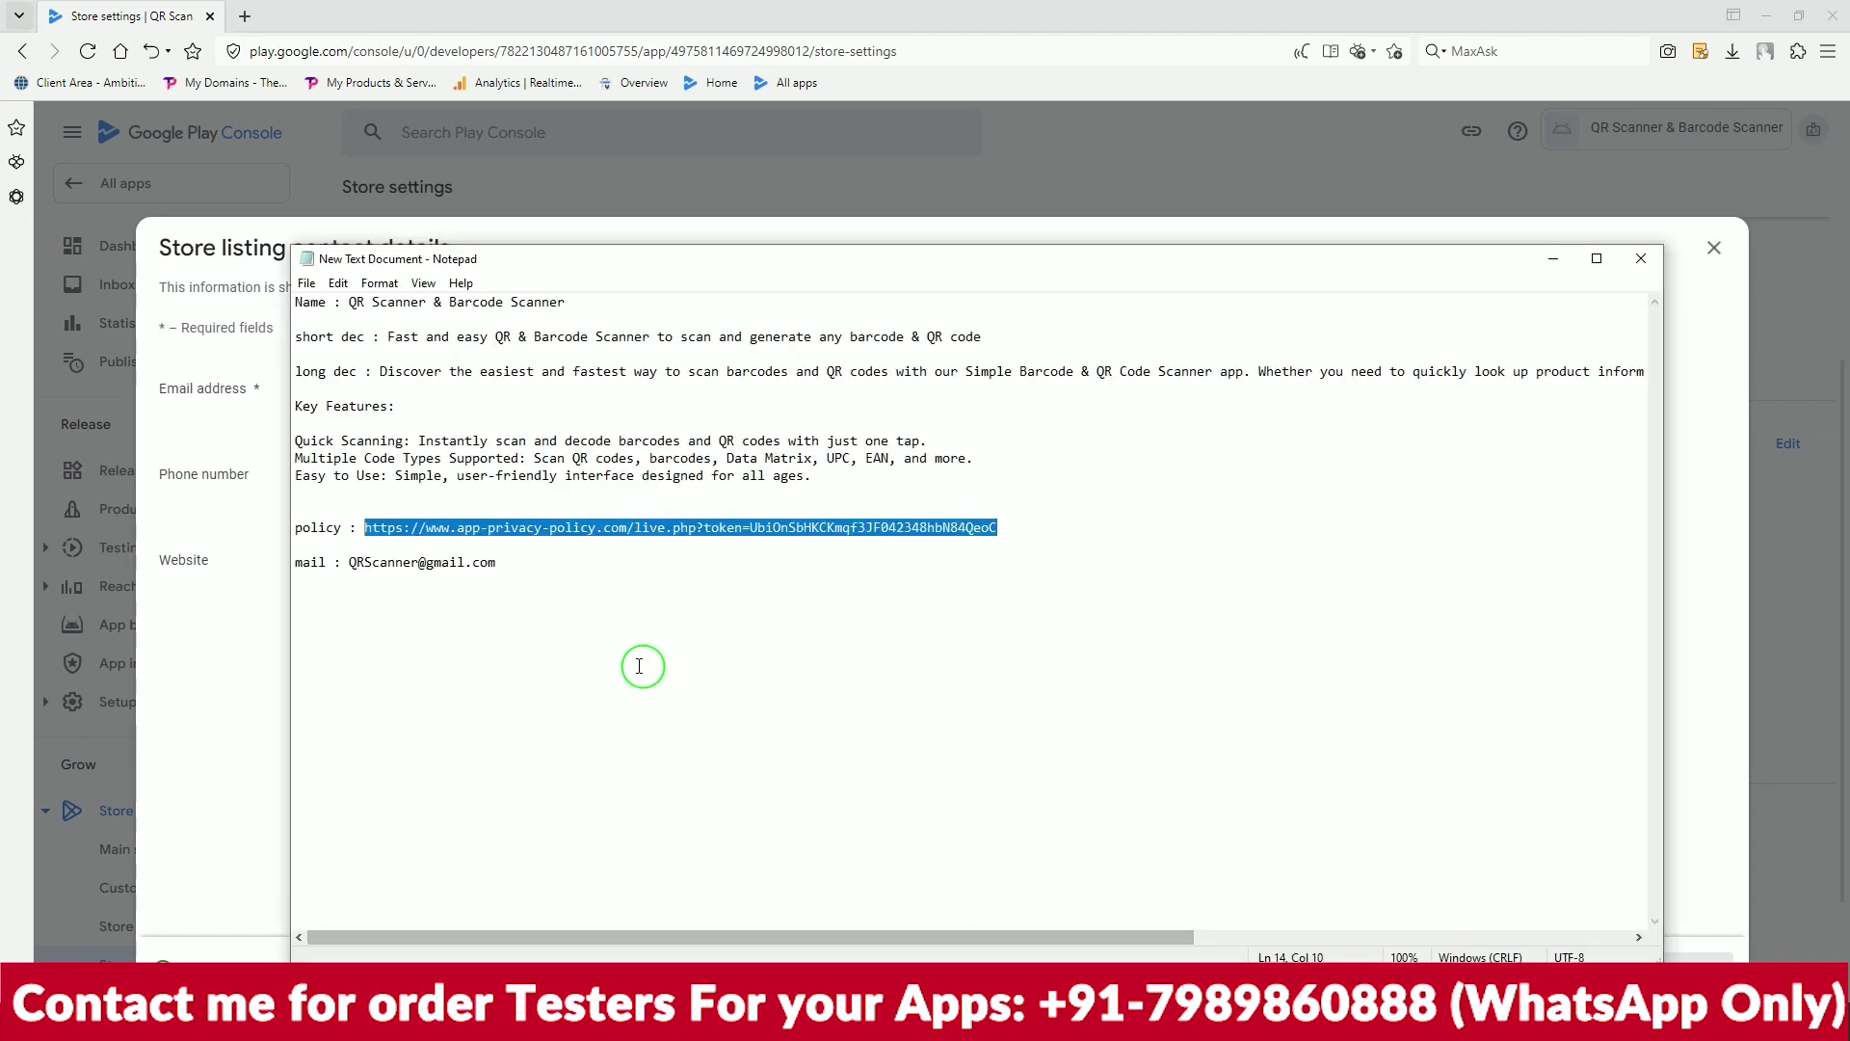
{"action": "left_click_drag", "start_coordinate": [497, 564], "coordinate": [358, 566]}
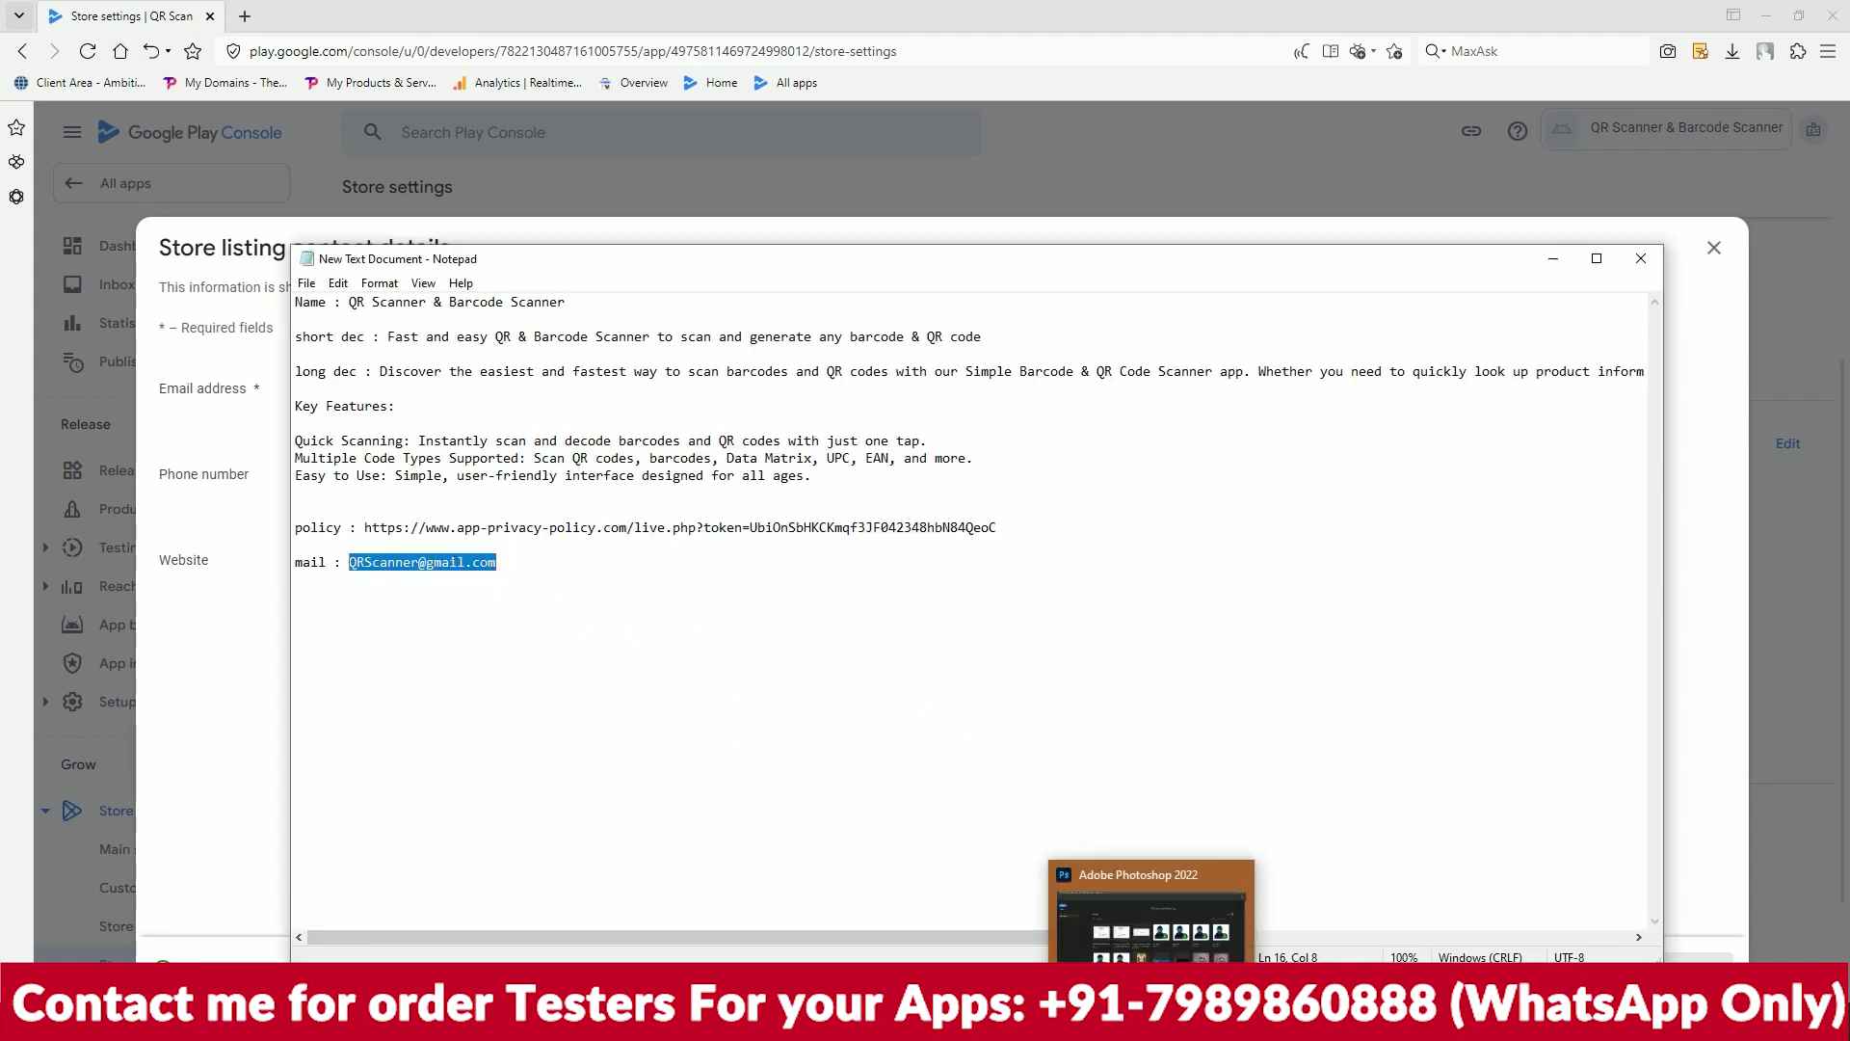
{"action": "key", "text": "alt+Tab"}
{"action": "left_click", "coordinate": [549, 396]}
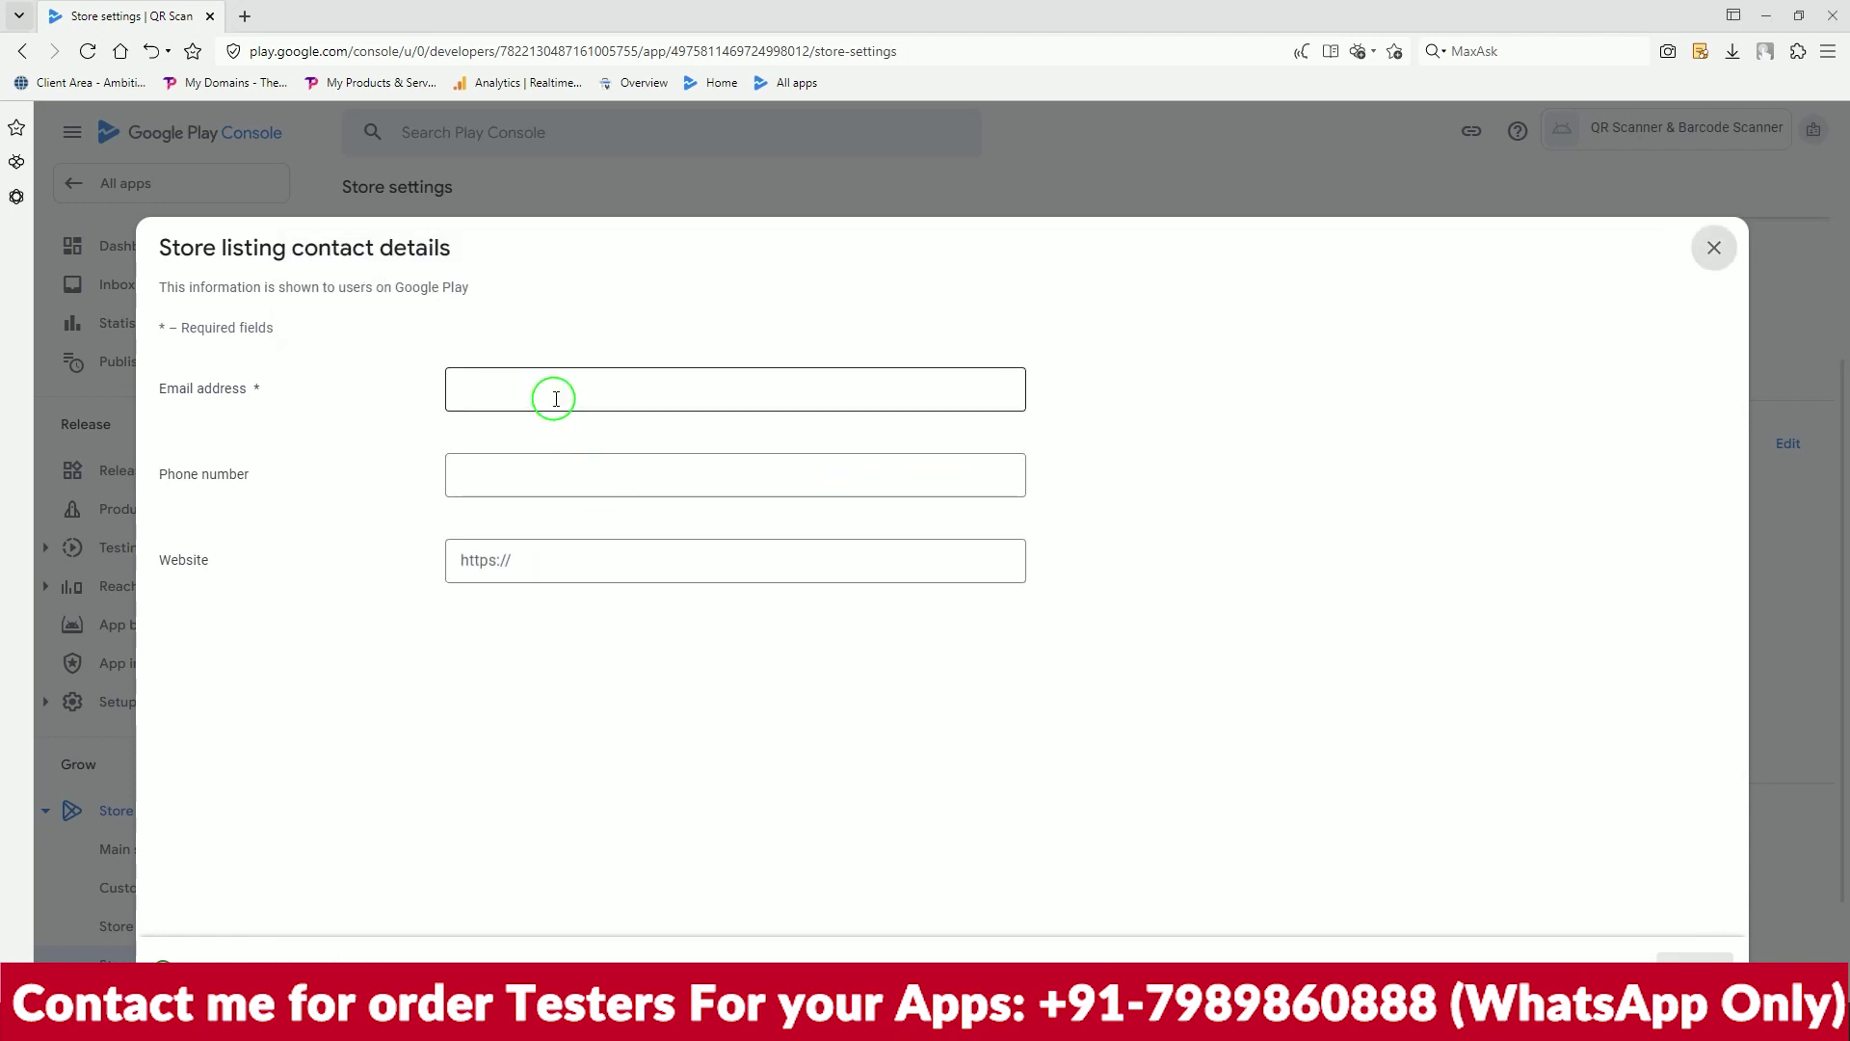
{"action": "key", "text": "ctrl+v"}
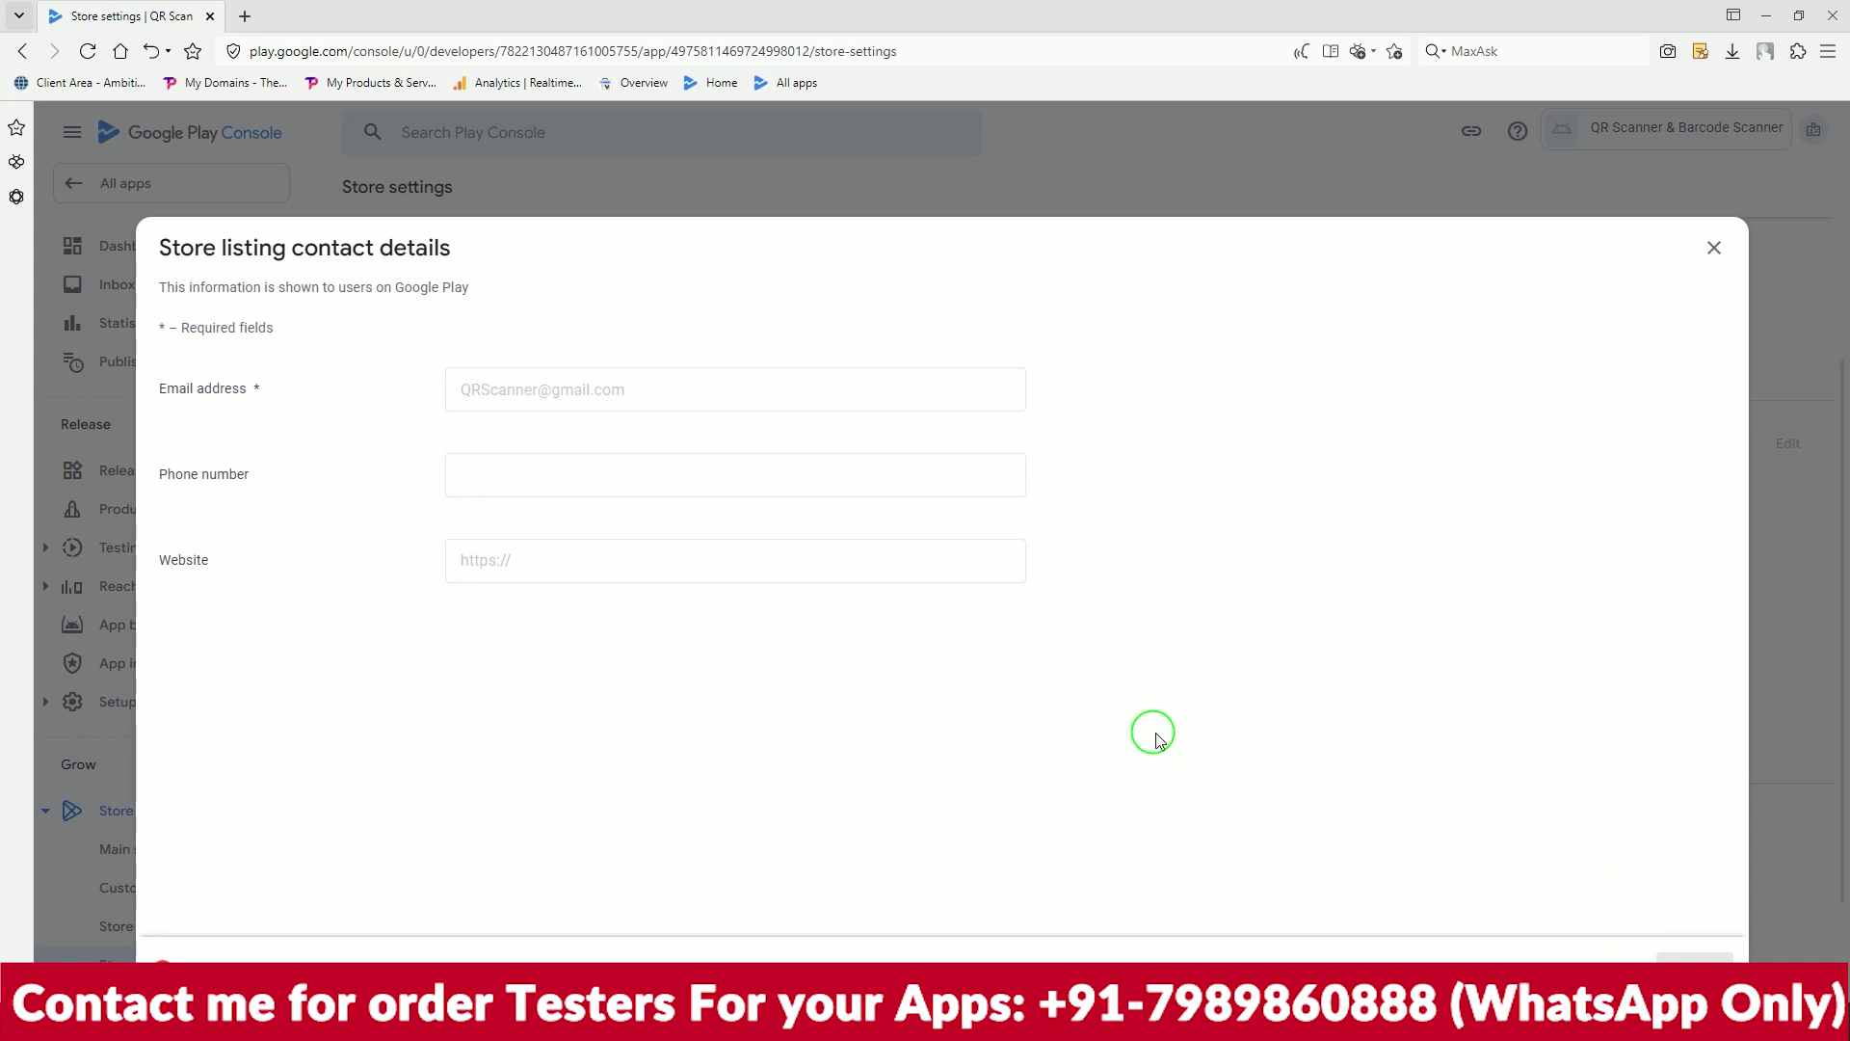
{"action": "left_click", "coordinate": [1714, 247]}
Return to the QR Scanner & Barcode Scanner dashboard through the app list and open the store listing setup task
{"action": "scroll", "coordinate": [954, 567], "scroll_direction": "down", "scroll_amount": 2}
{"action": "scroll", "coordinate": [954, 566], "scroll_direction": "up", "scroll_amount": 5}
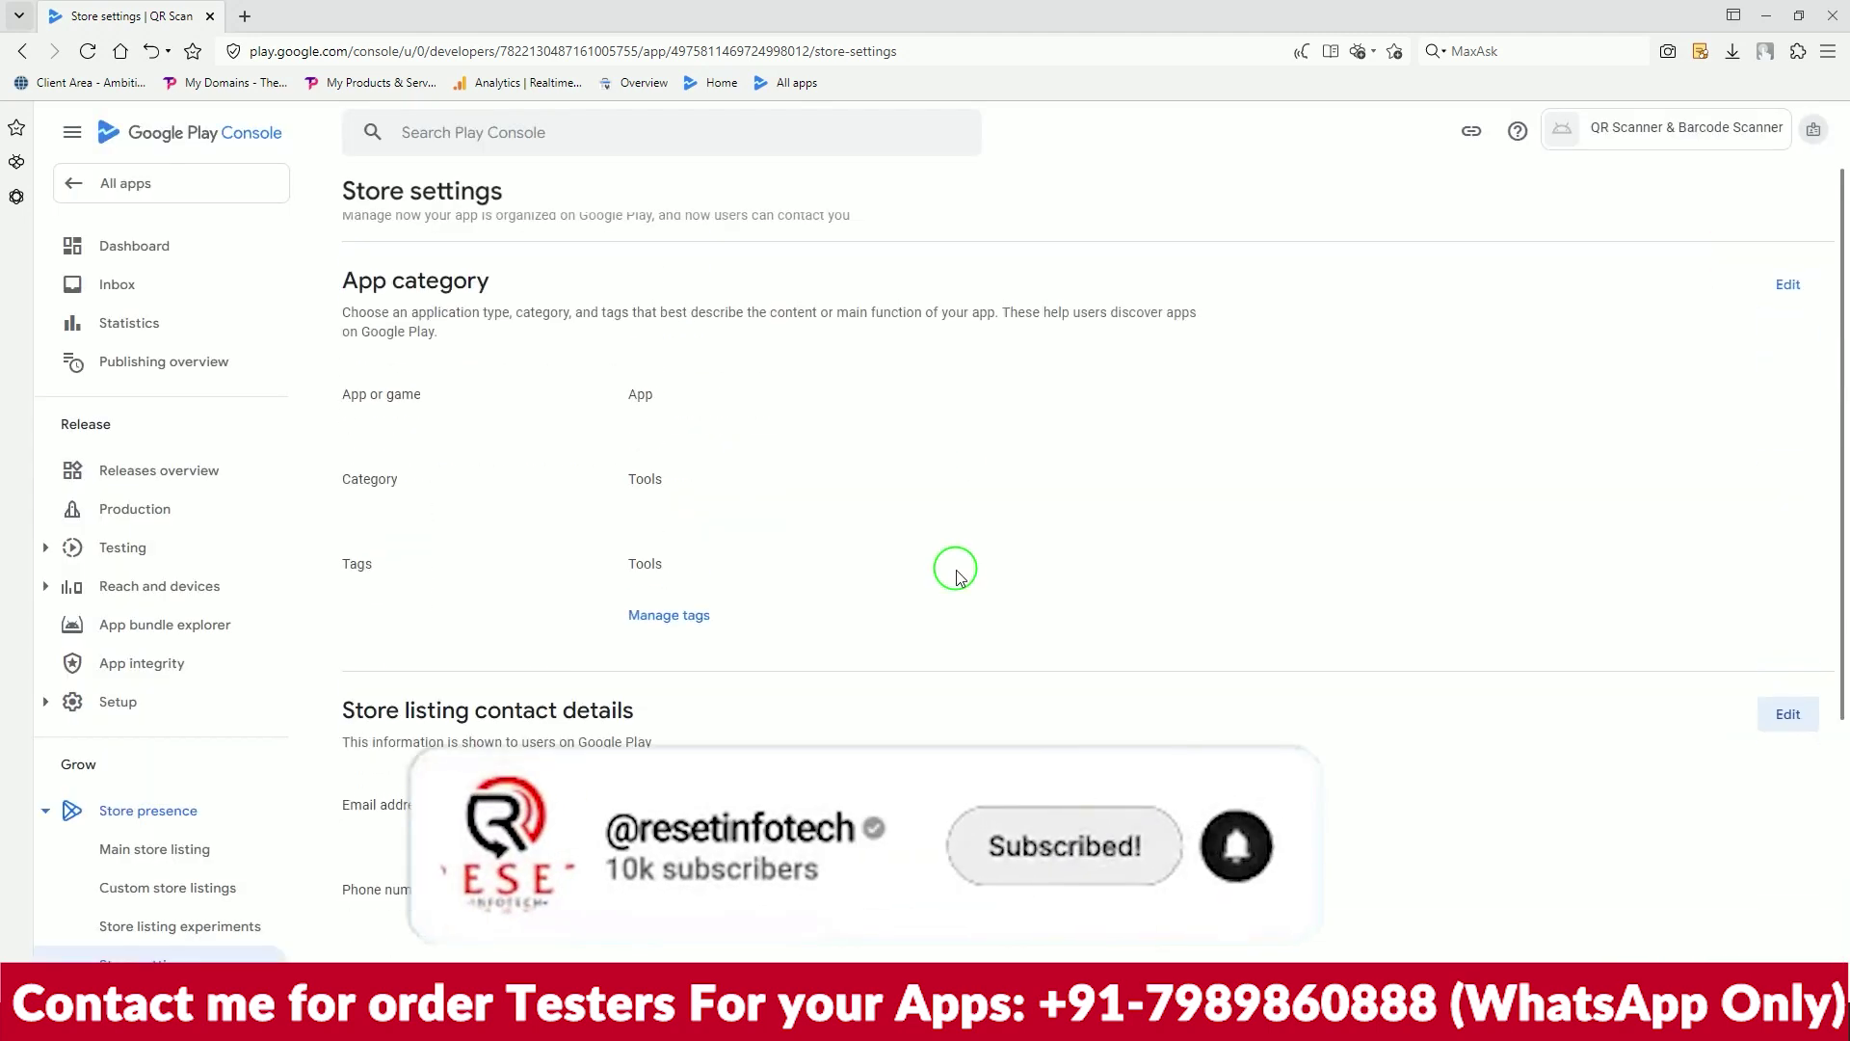
{"action": "left_click", "coordinate": [145, 183]}
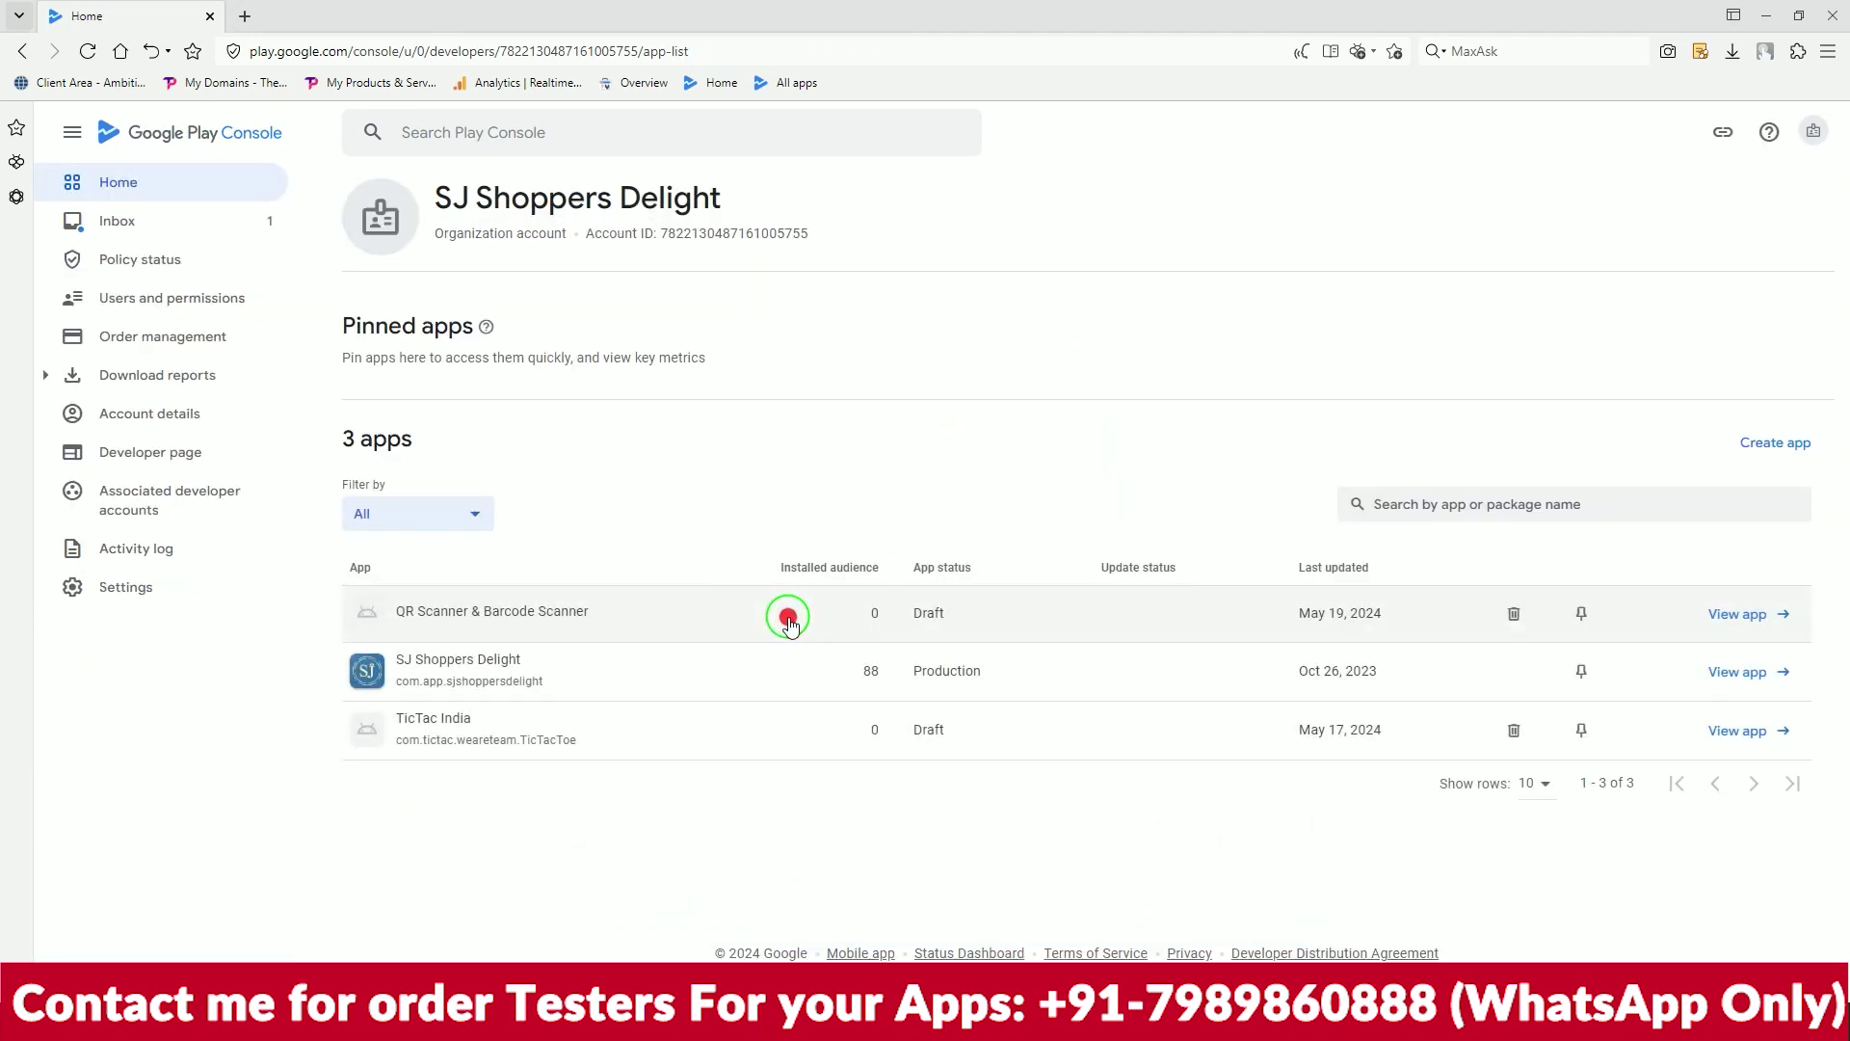
{"action": "left_click", "coordinate": [788, 622]}
{"action": "scroll", "coordinate": [802, 499], "scroll_direction": "down", "scroll_amount": 5}
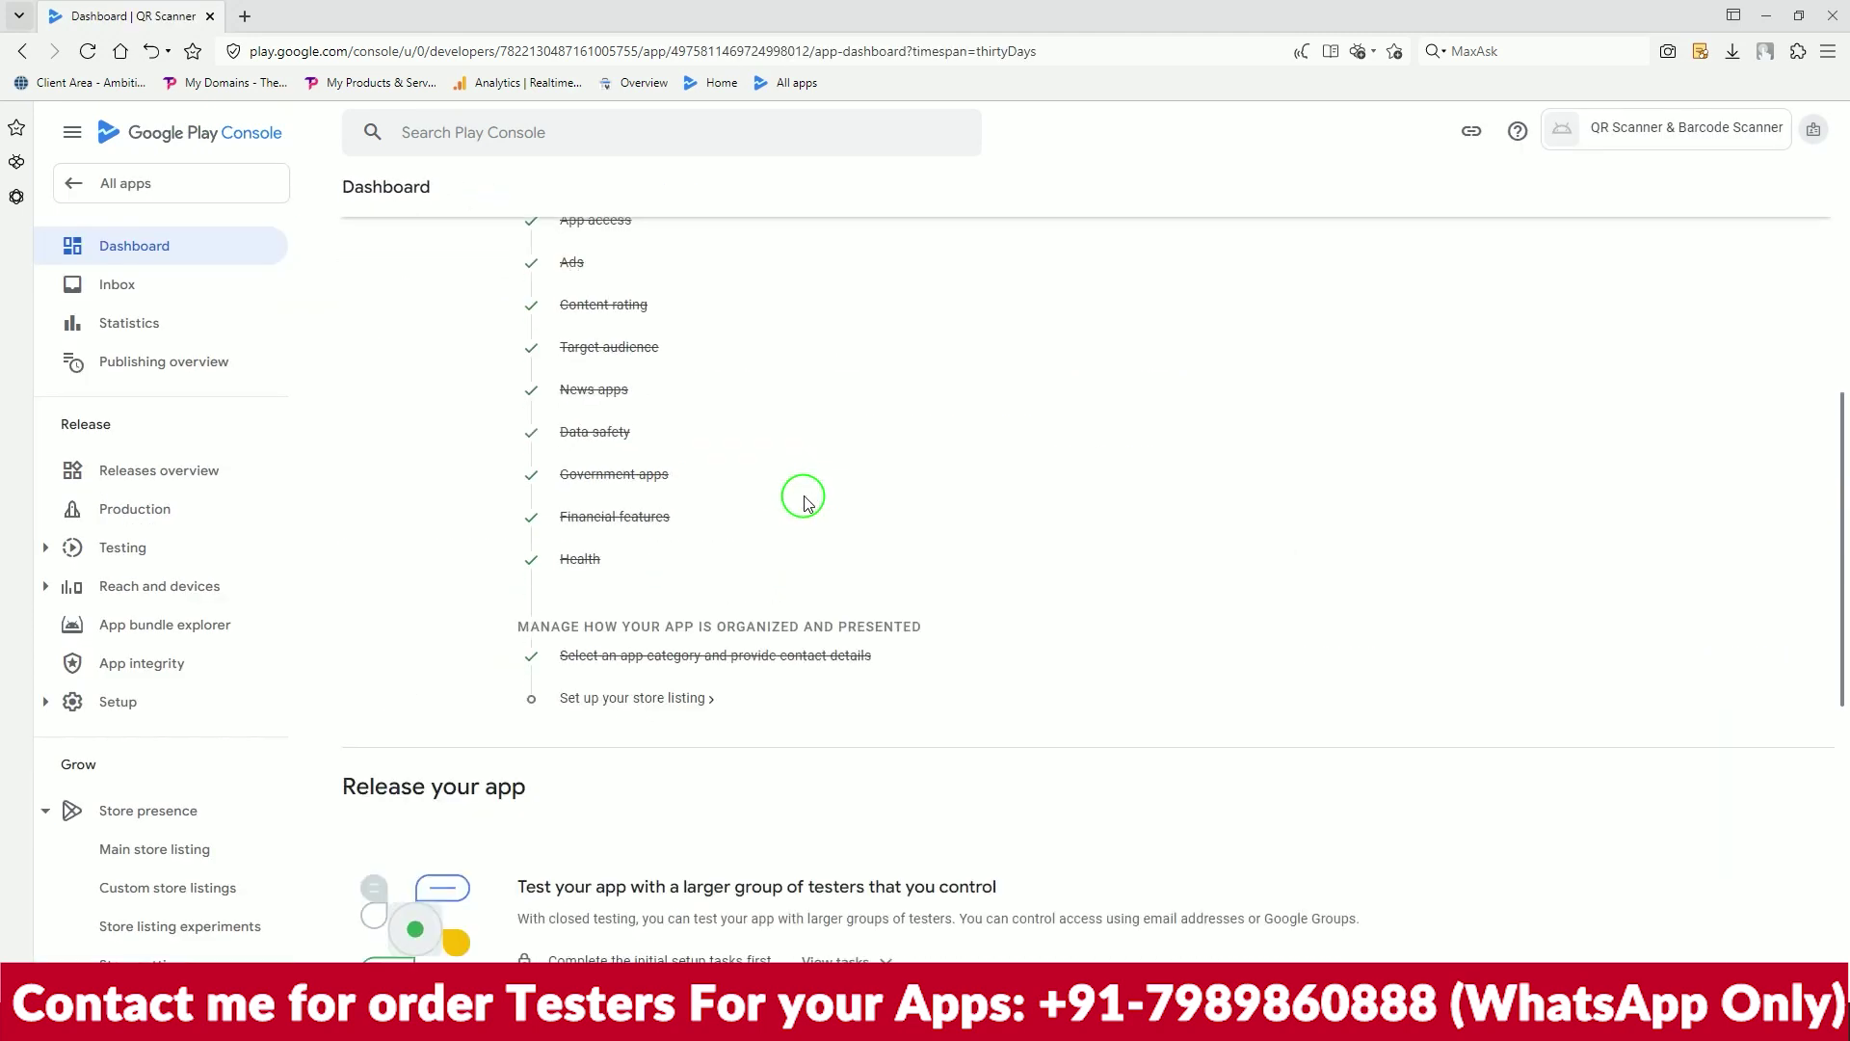
{"action": "left_click", "coordinate": [663, 702]}
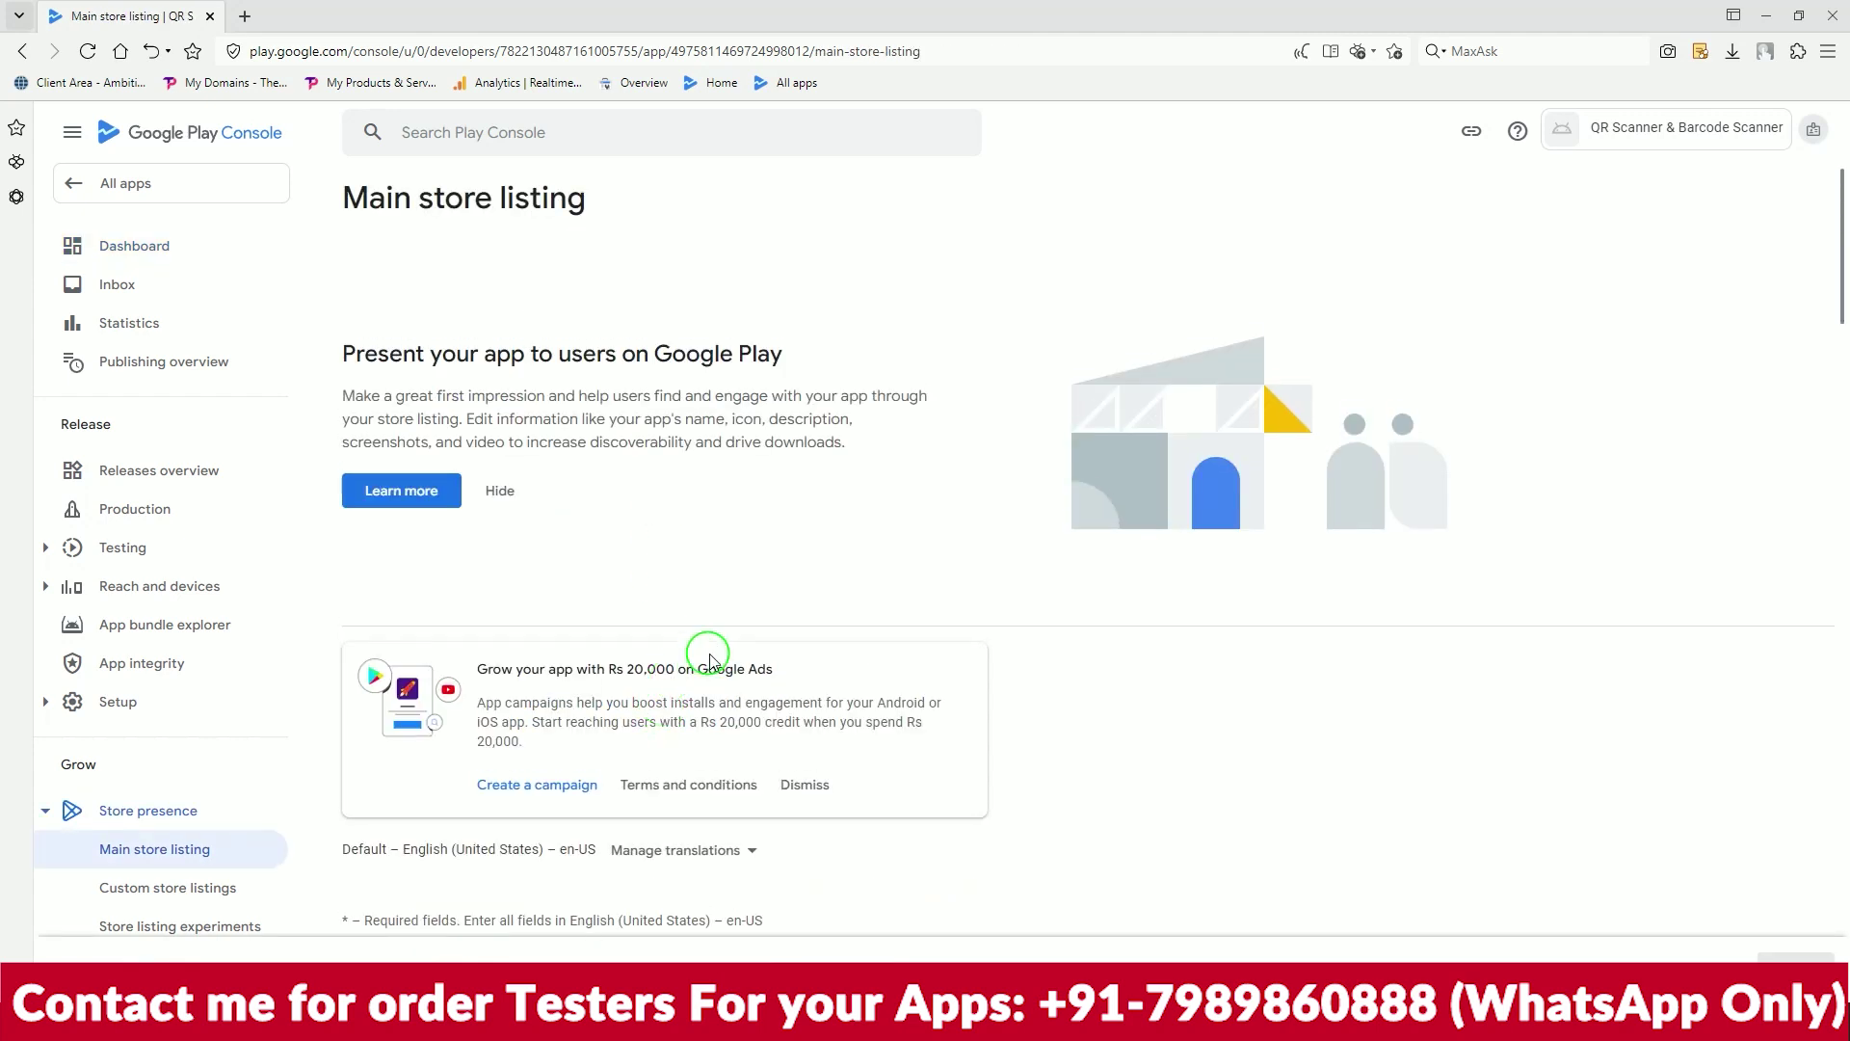
{"action": "scroll", "coordinate": [710, 660], "scroll_direction": "down", "scroll_amount": 7}
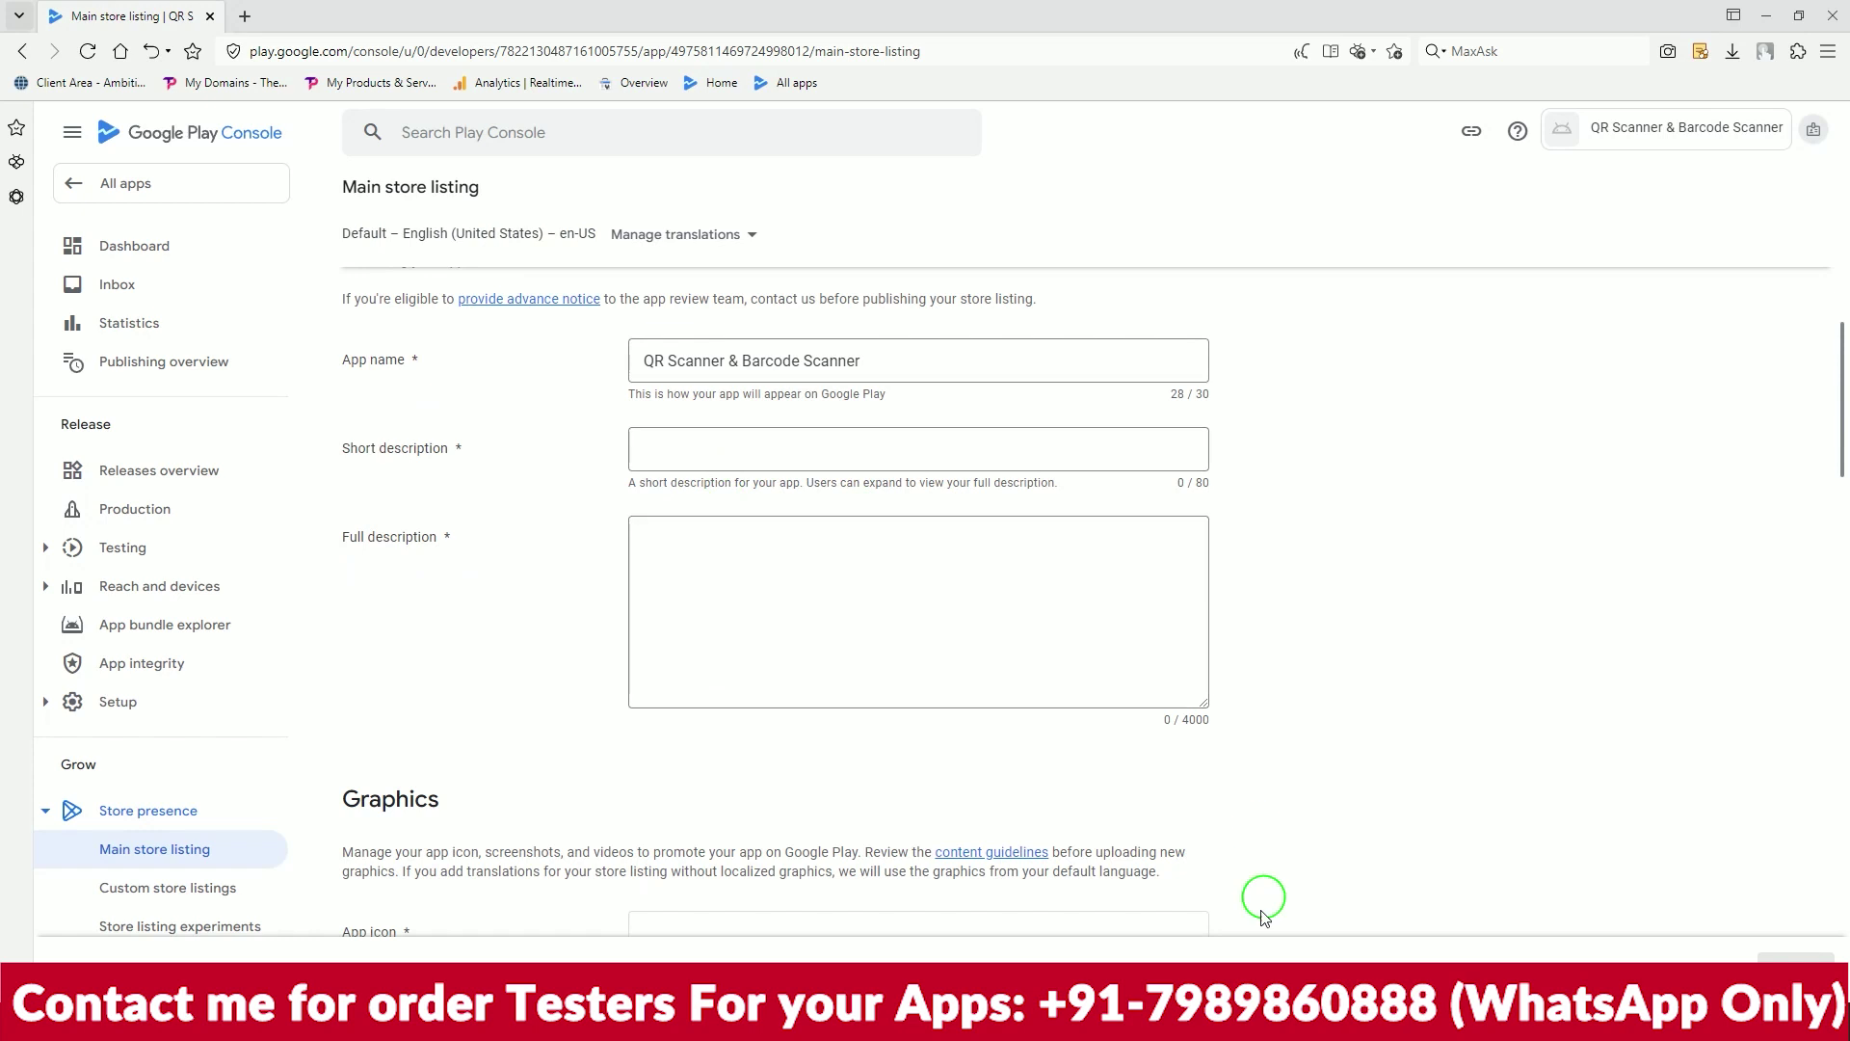
Copy the short description "Fast and easy QR & Barcode Scanner to scan and generate any barcode & QR code" from Notepad into the main store listing
{"action": "left_click", "coordinate": [1073, 1022]}
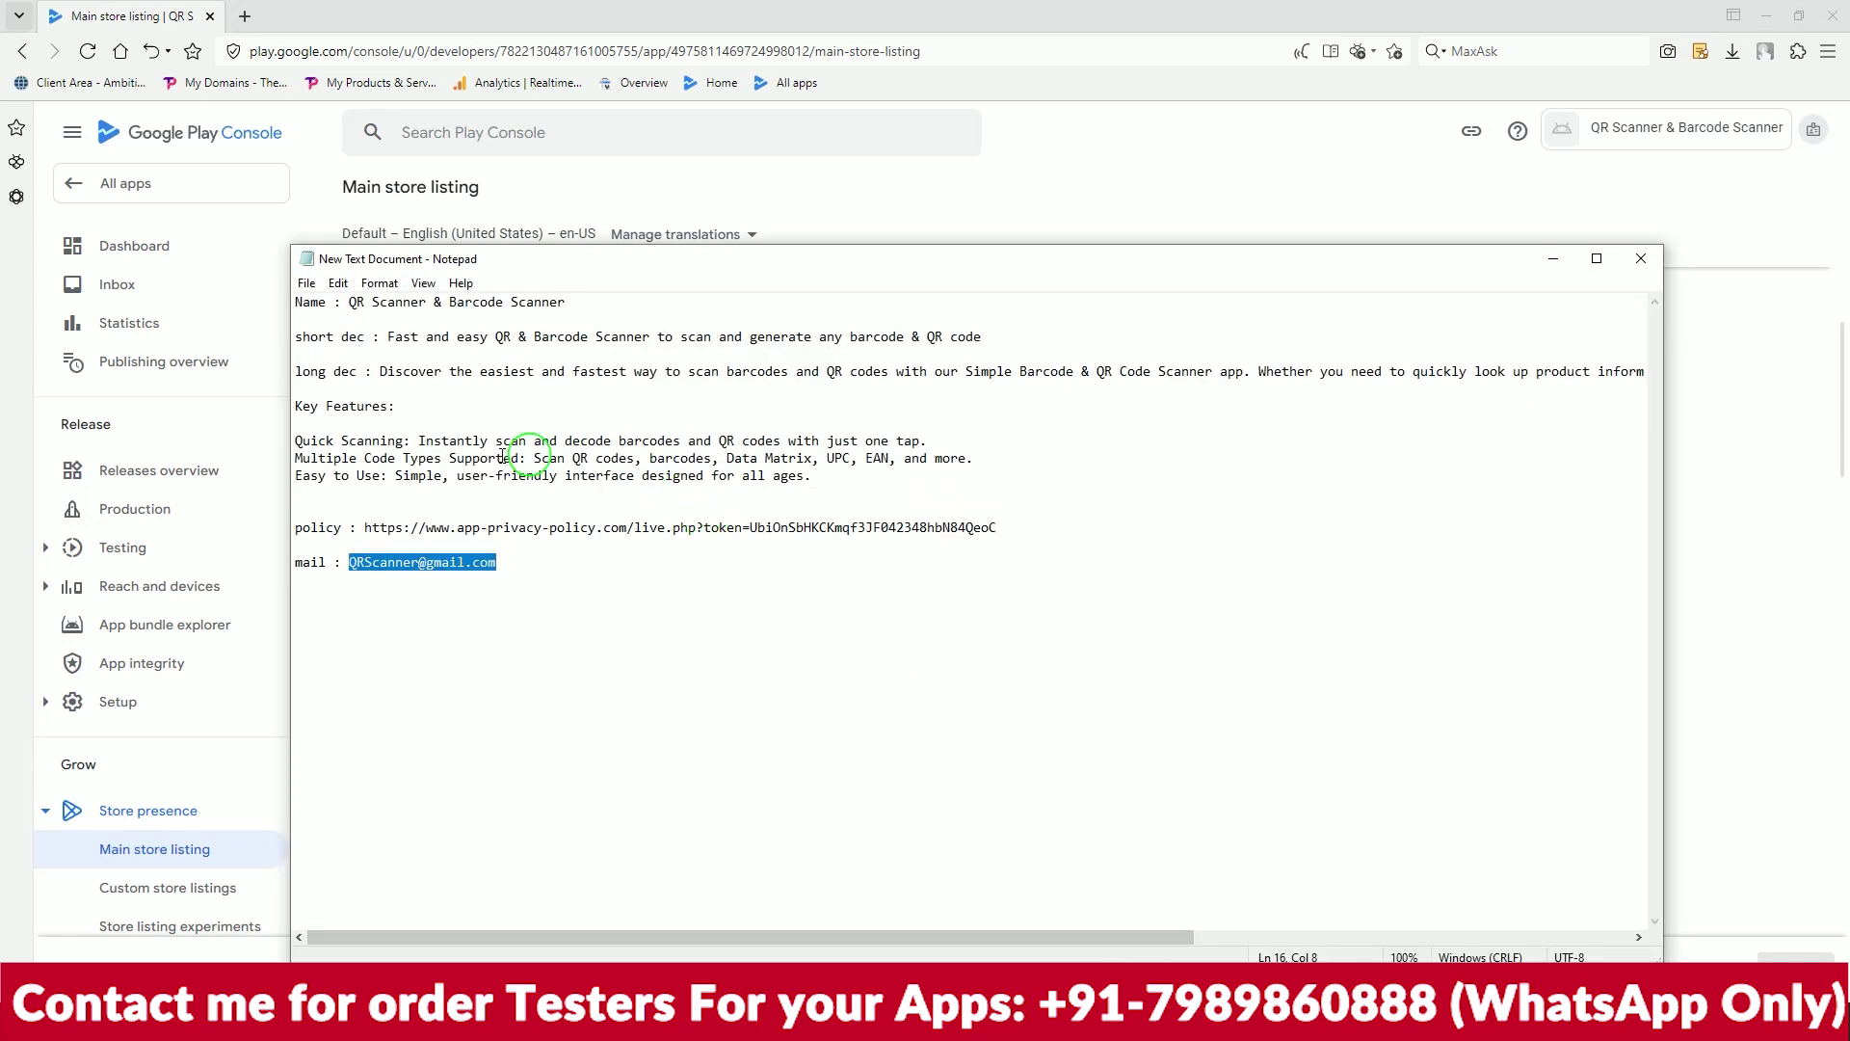
{"action": "left_click_drag", "start_coordinate": [389, 340], "coordinate": [999, 340]}
{"action": "key", "text": "ctrl+c"}
{"action": "left_click", "coordinate": [942, 199]}
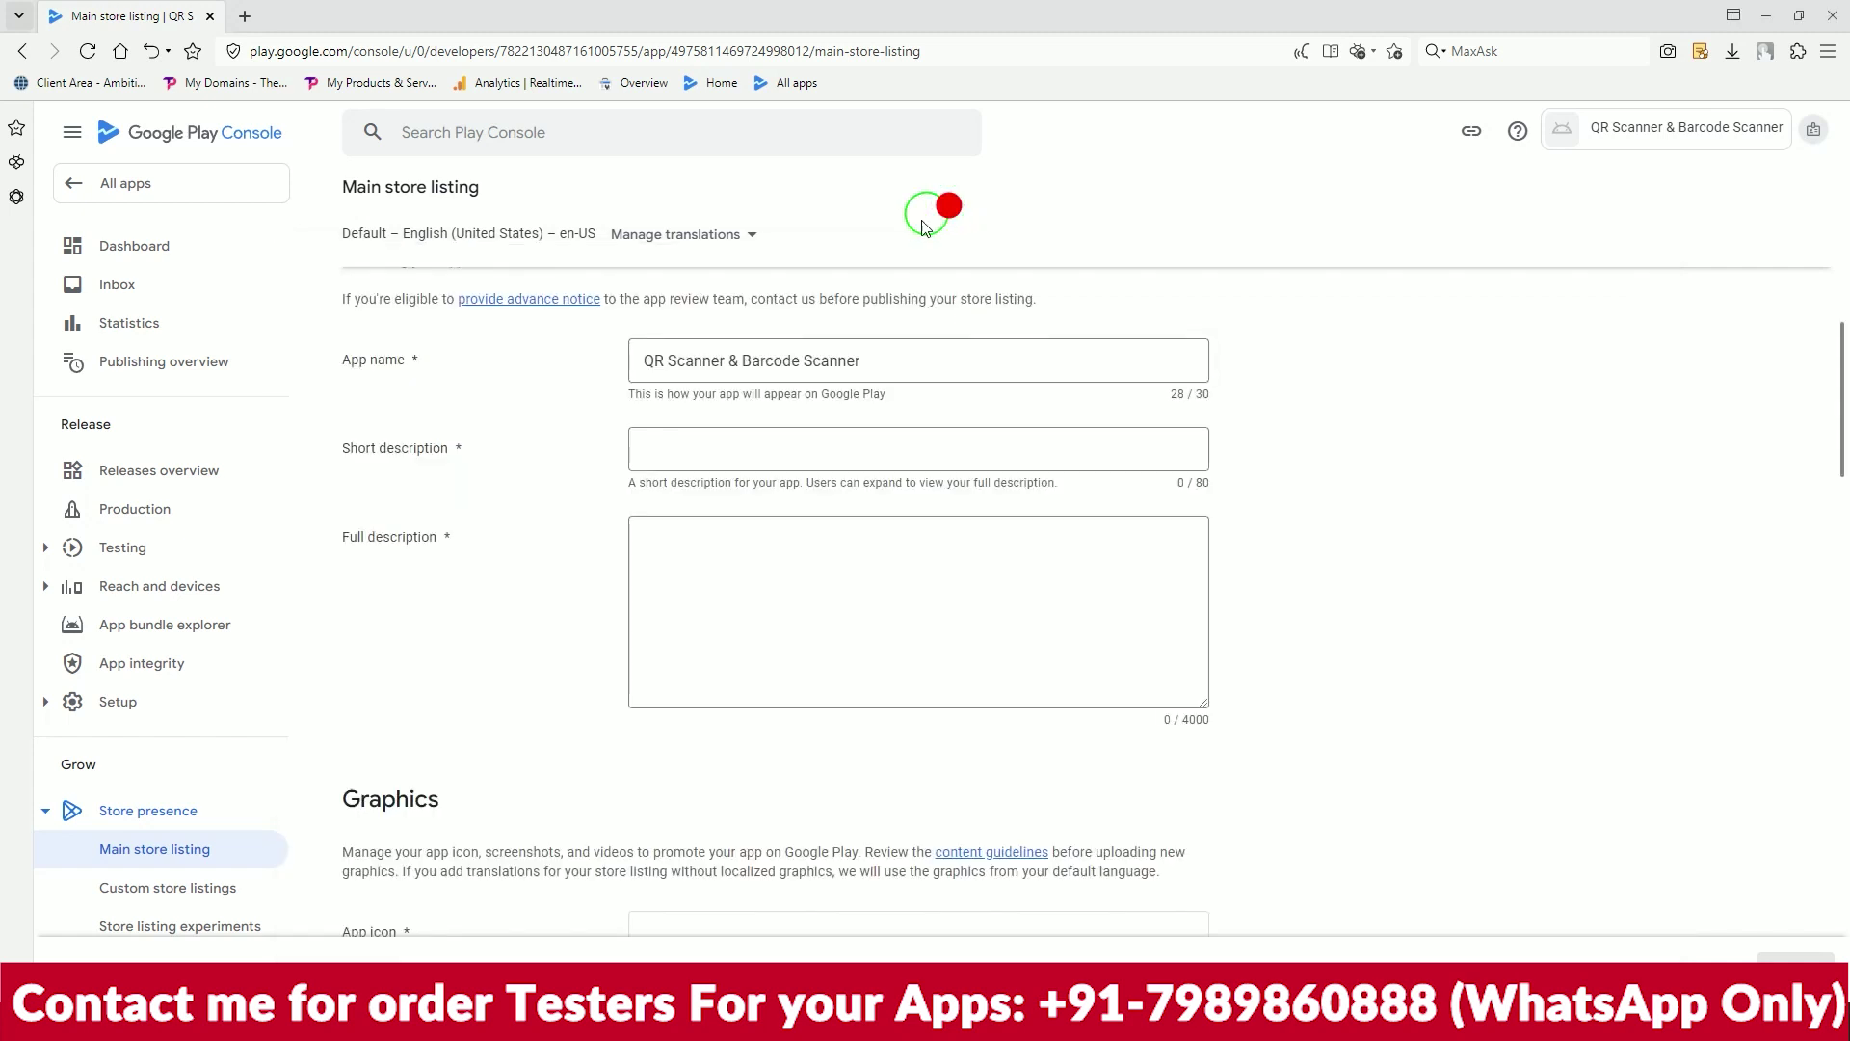
{"action": "left_click", "coordinate": [777, 467]}
{"action": "key", "text": "ctrl+v"}
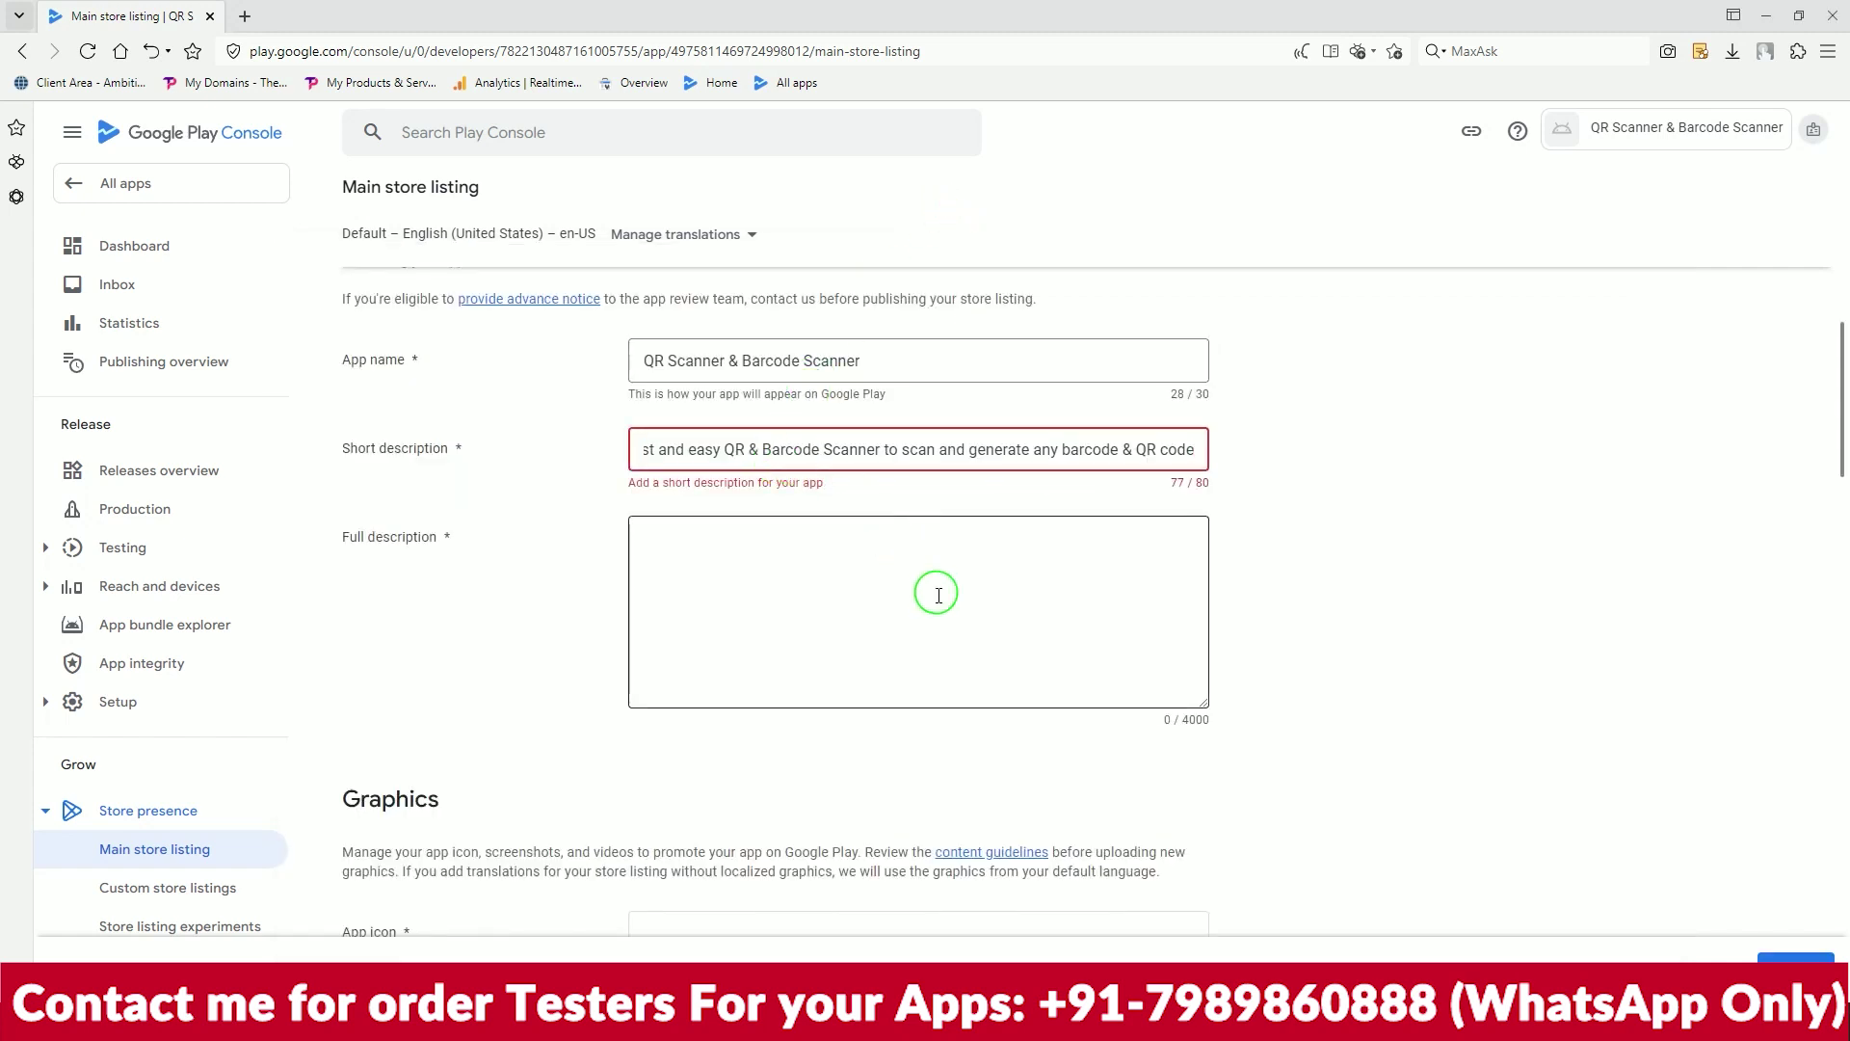
Copy the long description and its Key Features section from the Notepad notes into the listing's full description
{"action": "left_click", "coordinate": [1074, 1022]}
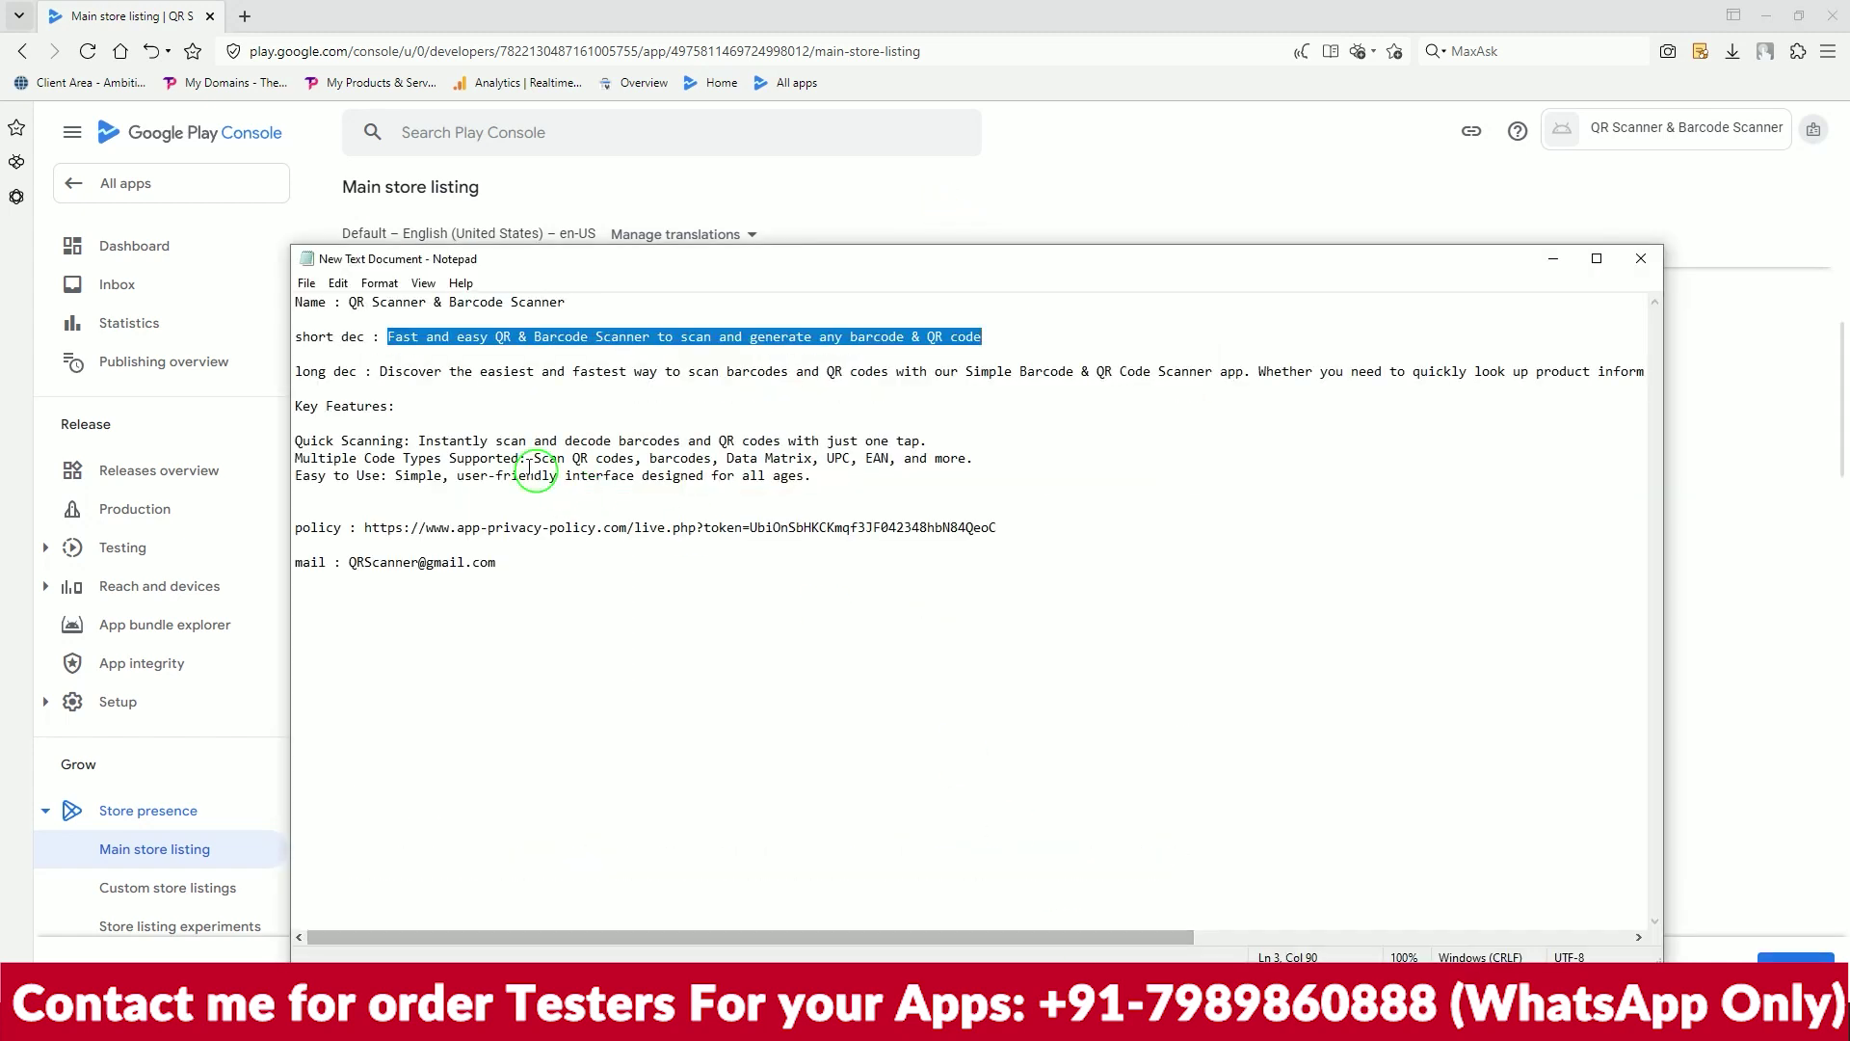
{"action": "left_click_drag", "start_coordinate": [382, 371], "coordinate": [867, 476]}
{"action": "left_click", "coordinate": [1012, 215]}
{"action": "left_click", "coordinate": [821, 604]}
{"action": "key", "text": "ctrl+v"}
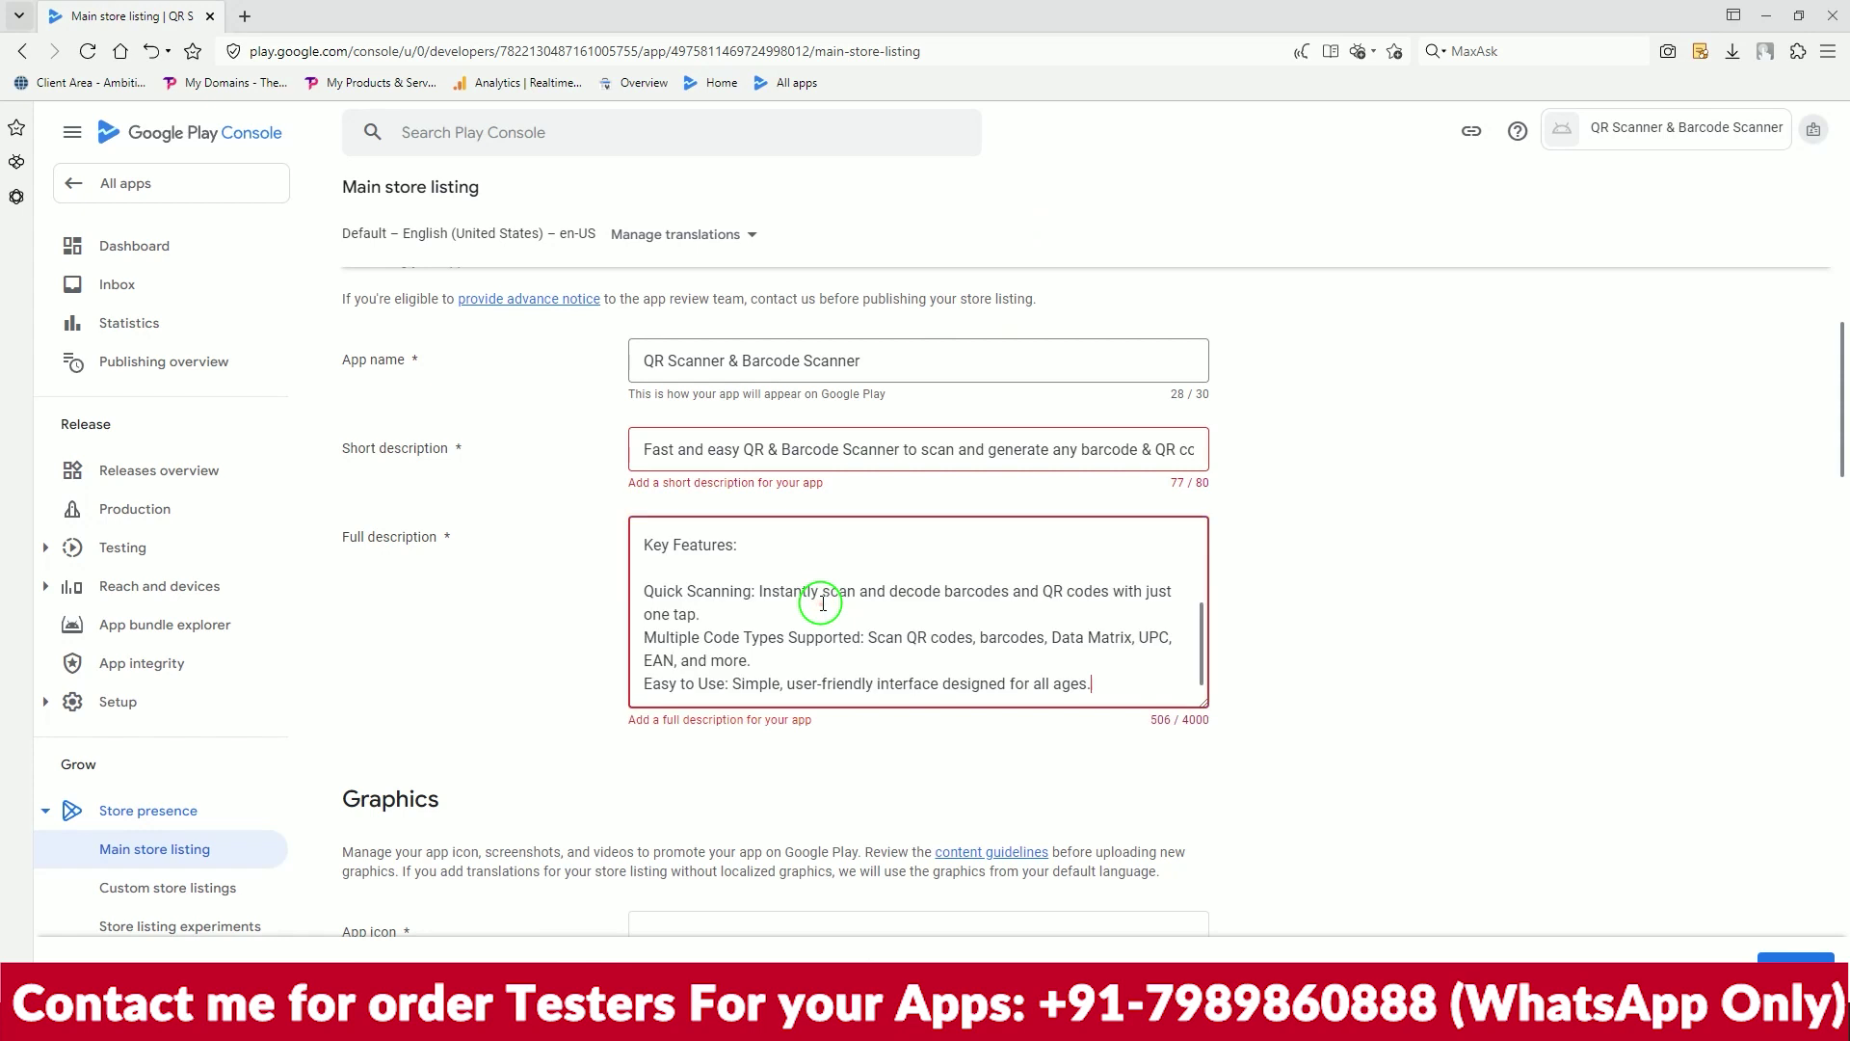
{"action": "left_click_drag", "start_coordinate": [628, 735], "coordinate": [838, 733]}
{"action": "left_click", "coordinate": [885, 747]}
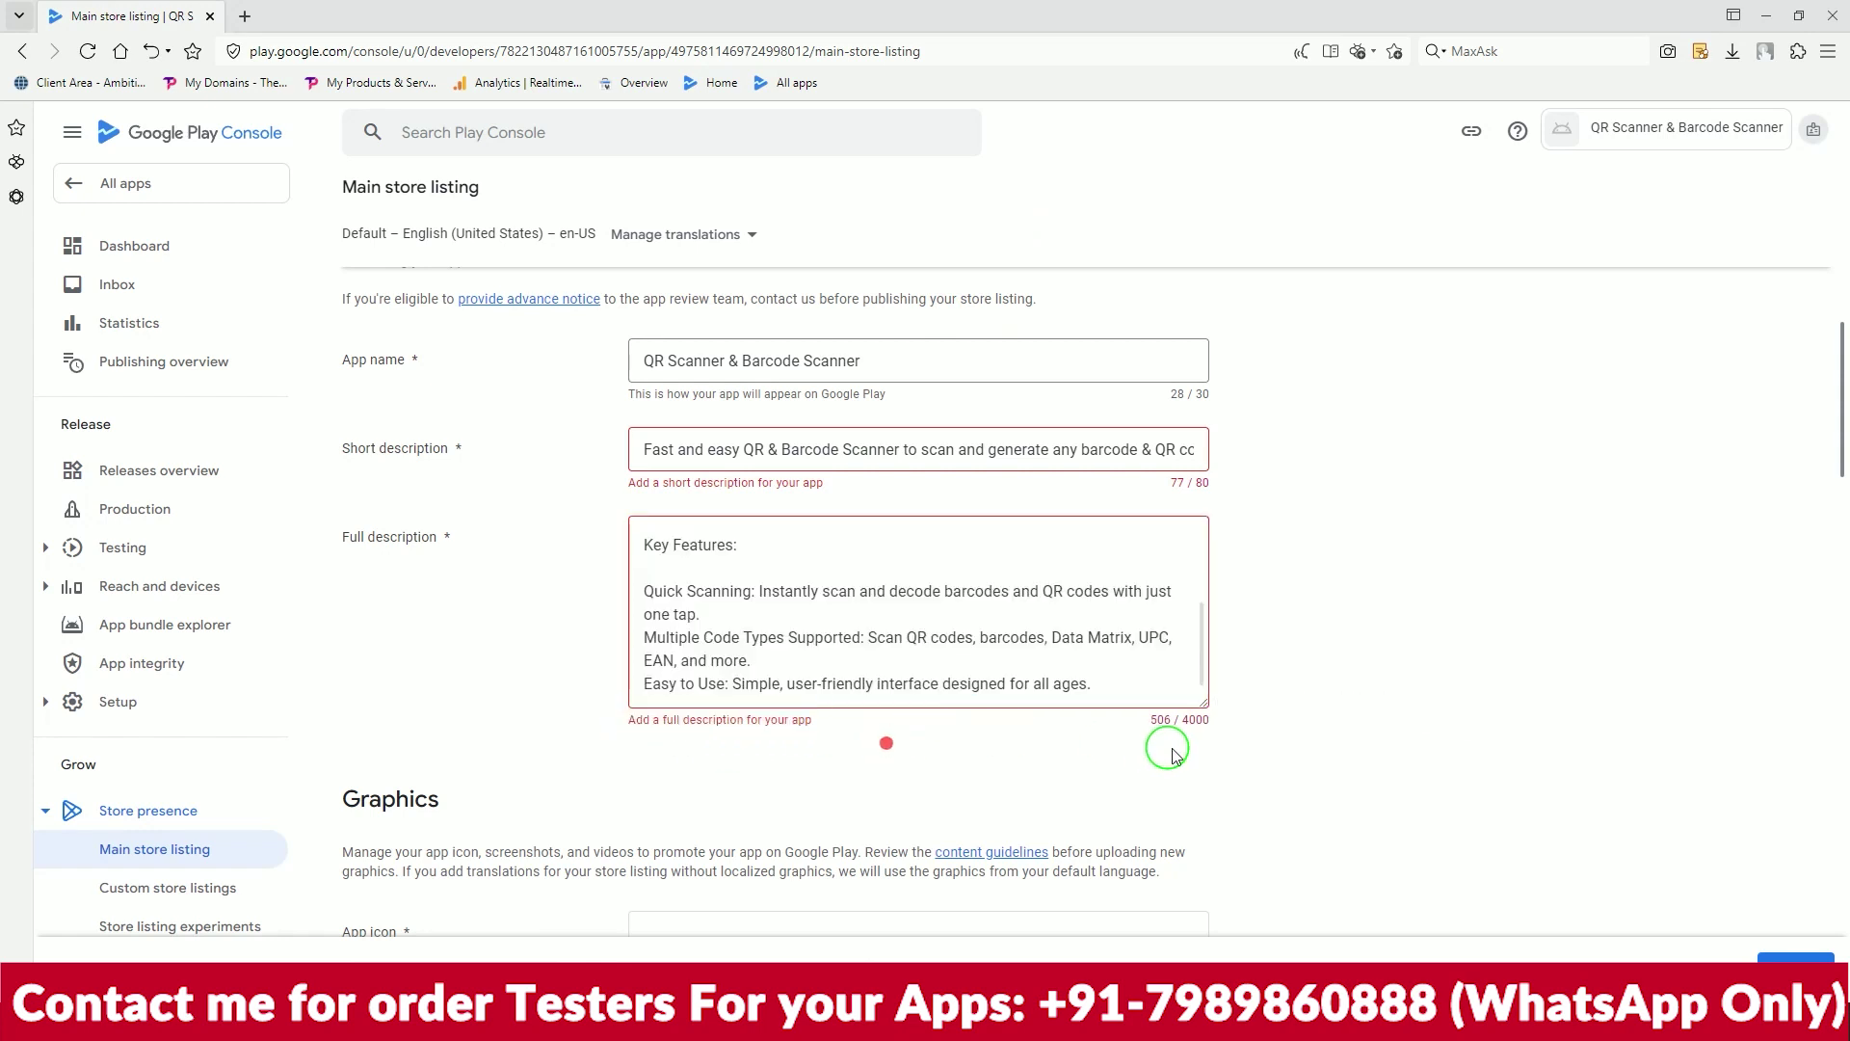
{"action": "left_click", "coordinate": [1138, 729]}
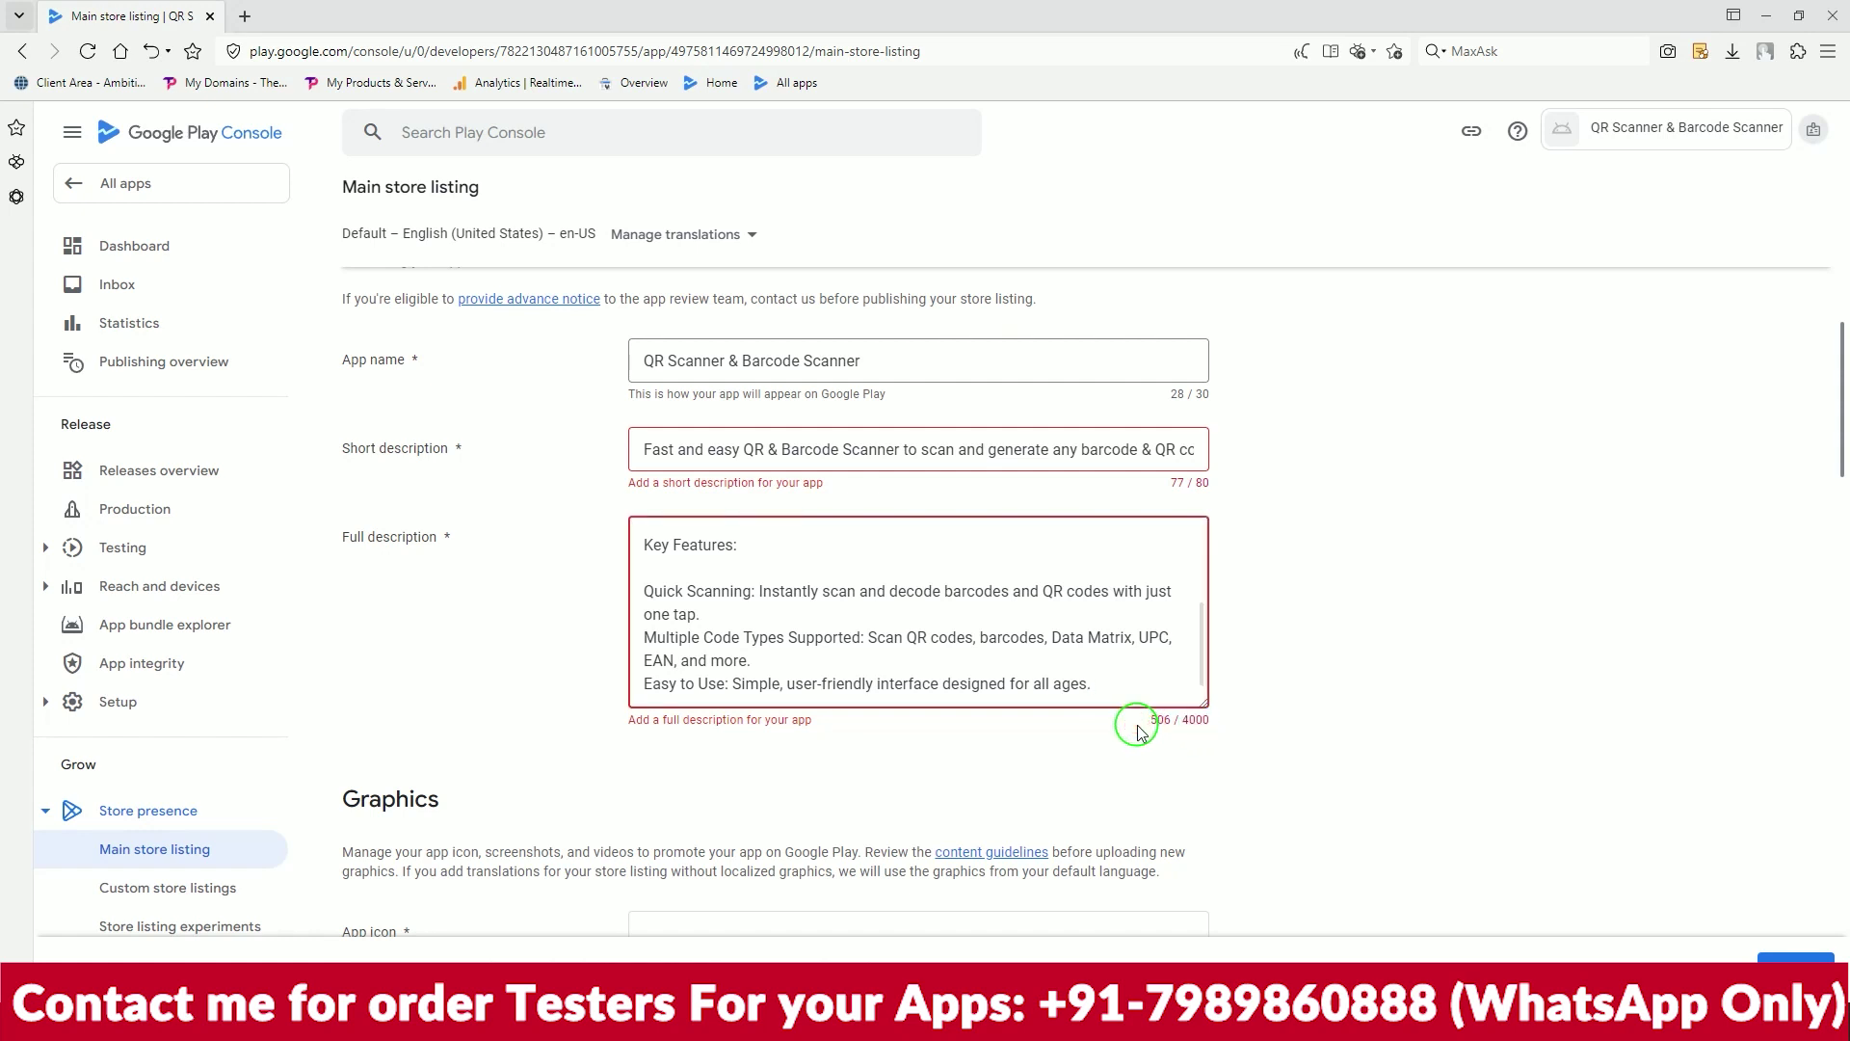
Upload the QR code image from the Desktop's QR Scanner & Barcode Scanner folder as the app icon
{"action": "scroll", "coordinate": [983, 727], "scroll_direction": "down", "scroll_amount": 1}
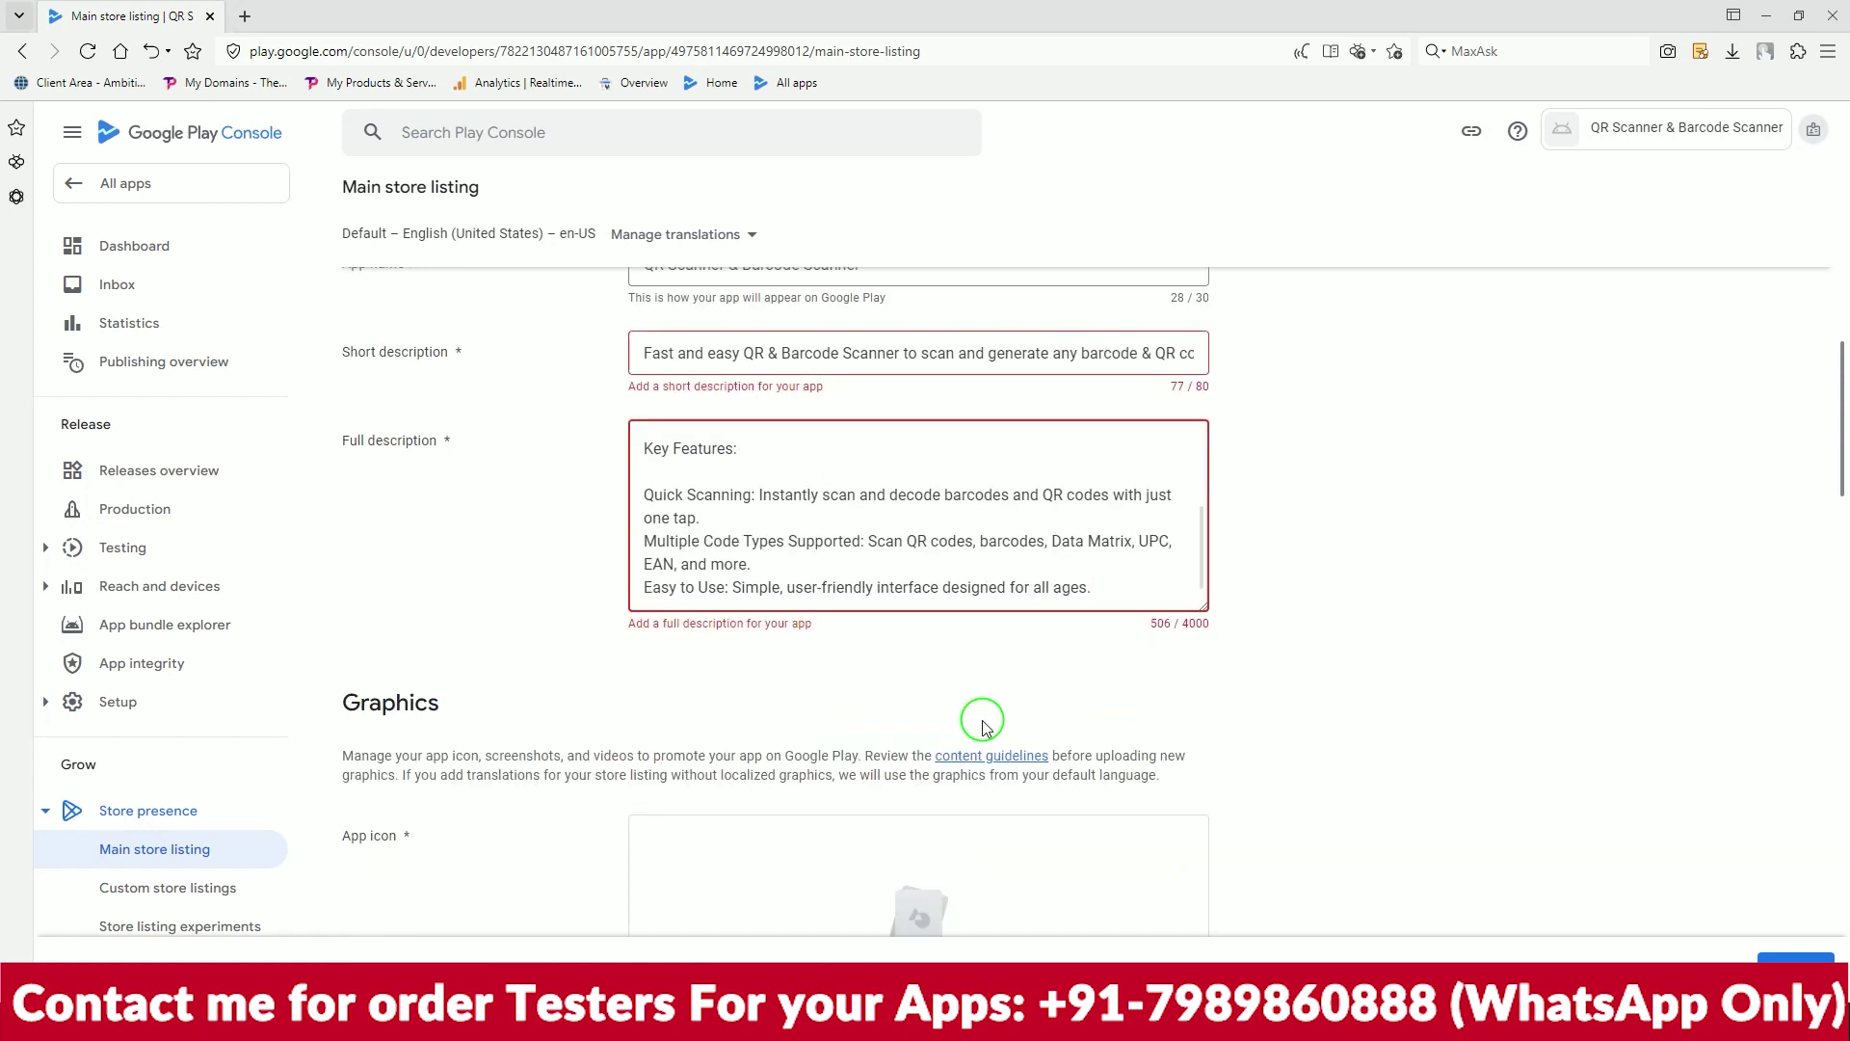
{"action": "left_click", "coordinate": [917, 686]}
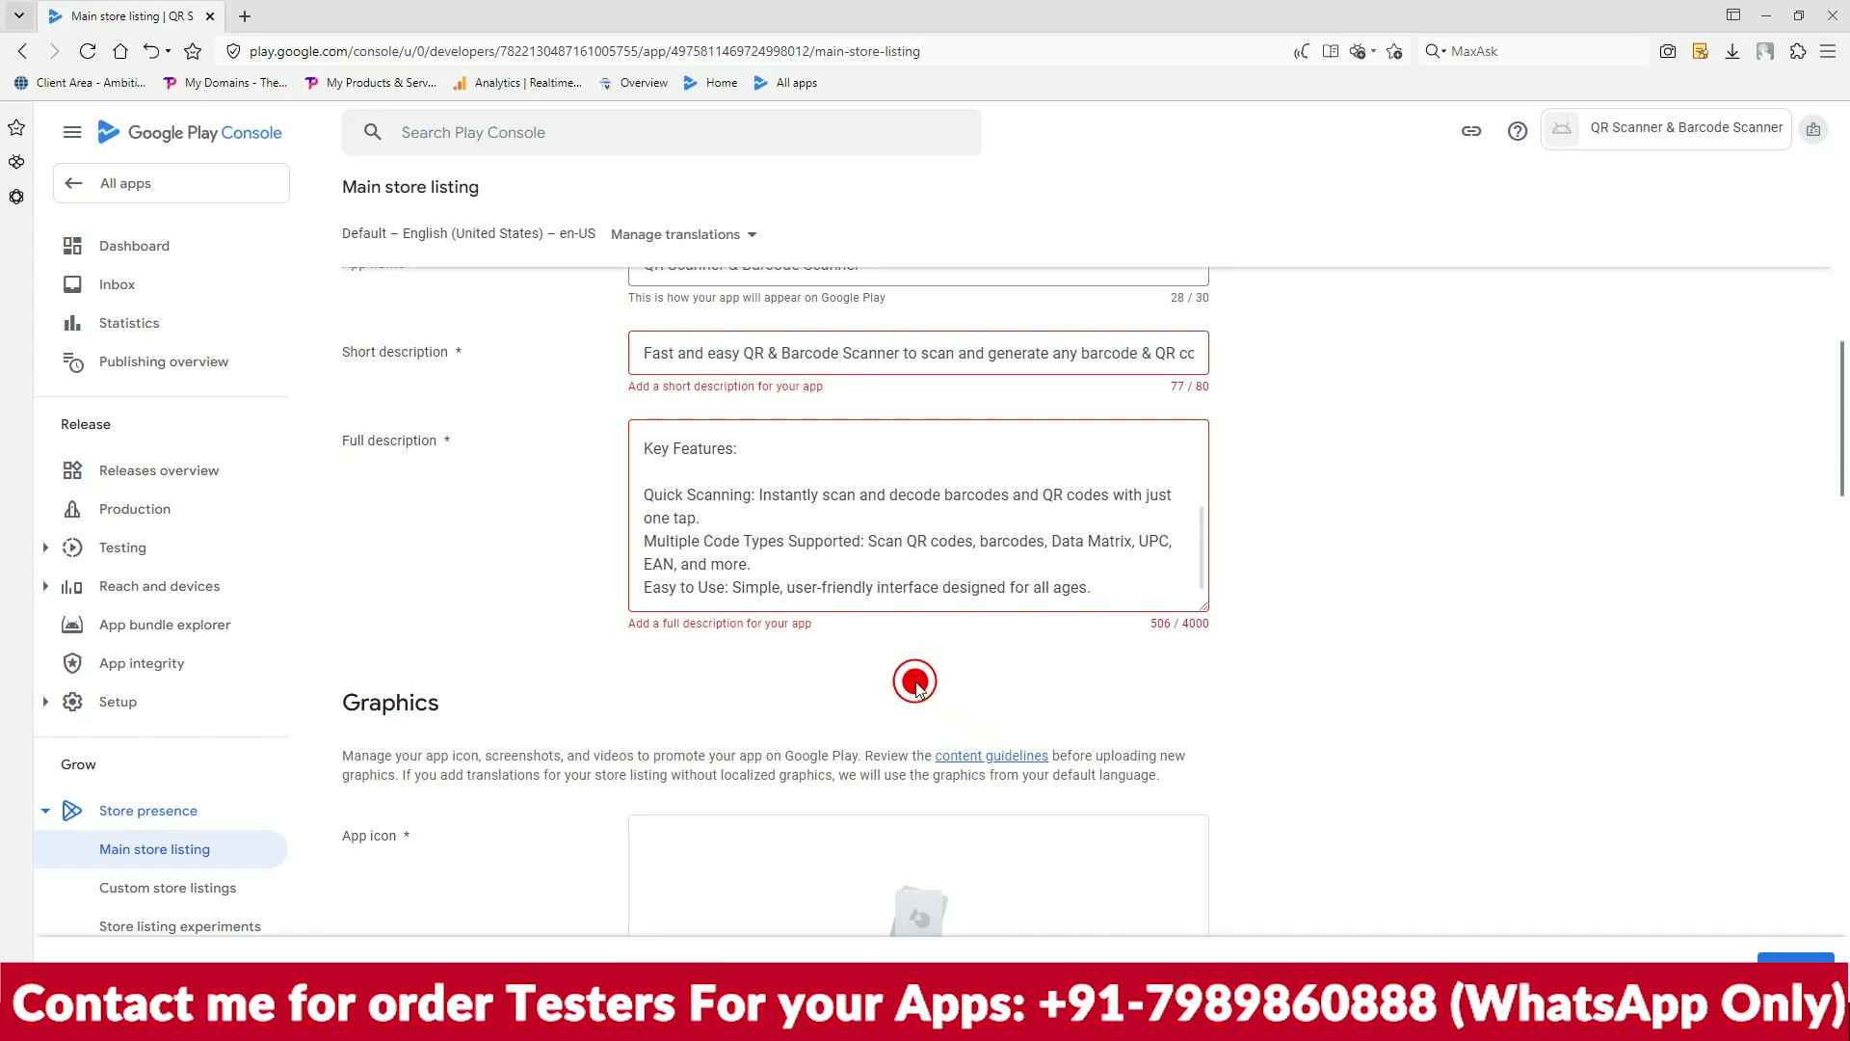
{"action": "scroll", "coordinate": [918, 686], "scroll_direction": "down", "scroll_amount": 2}
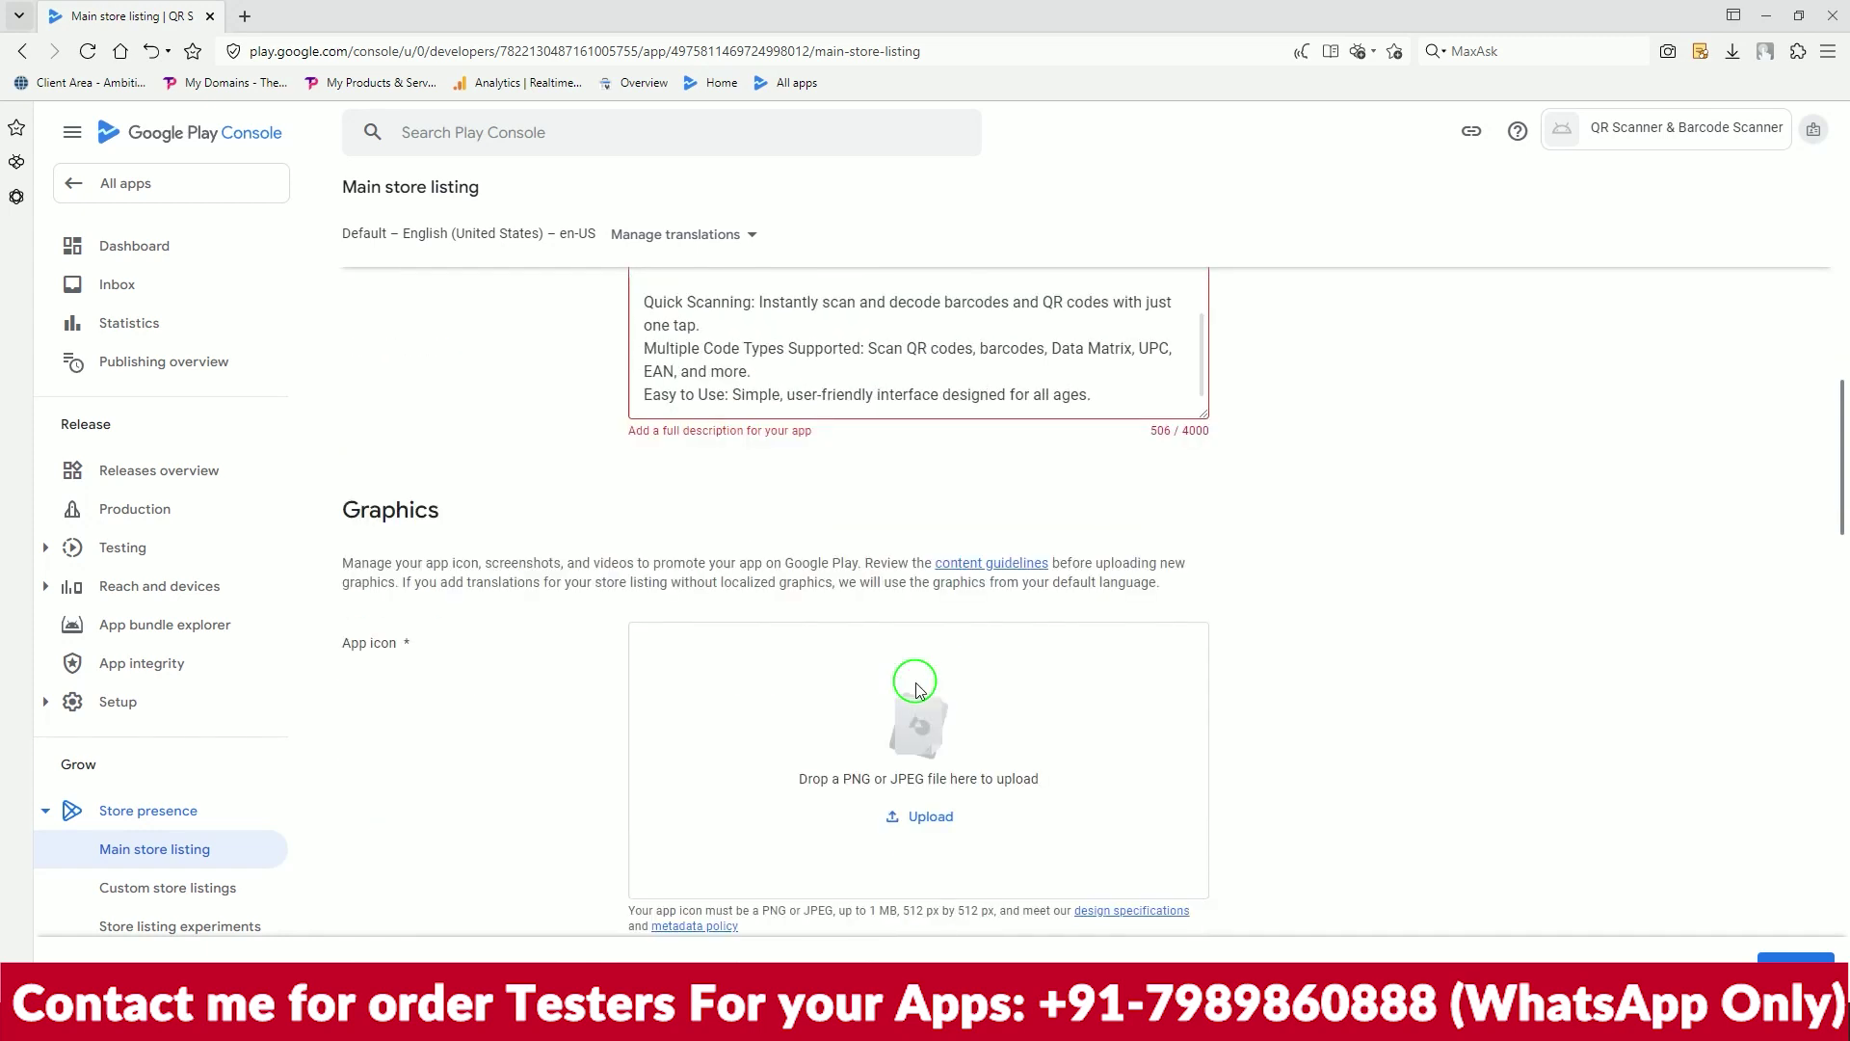
{"action": "scroll", "coordinate": [917, 686], "scroll_direction": "down", "scroll_amount": 1}
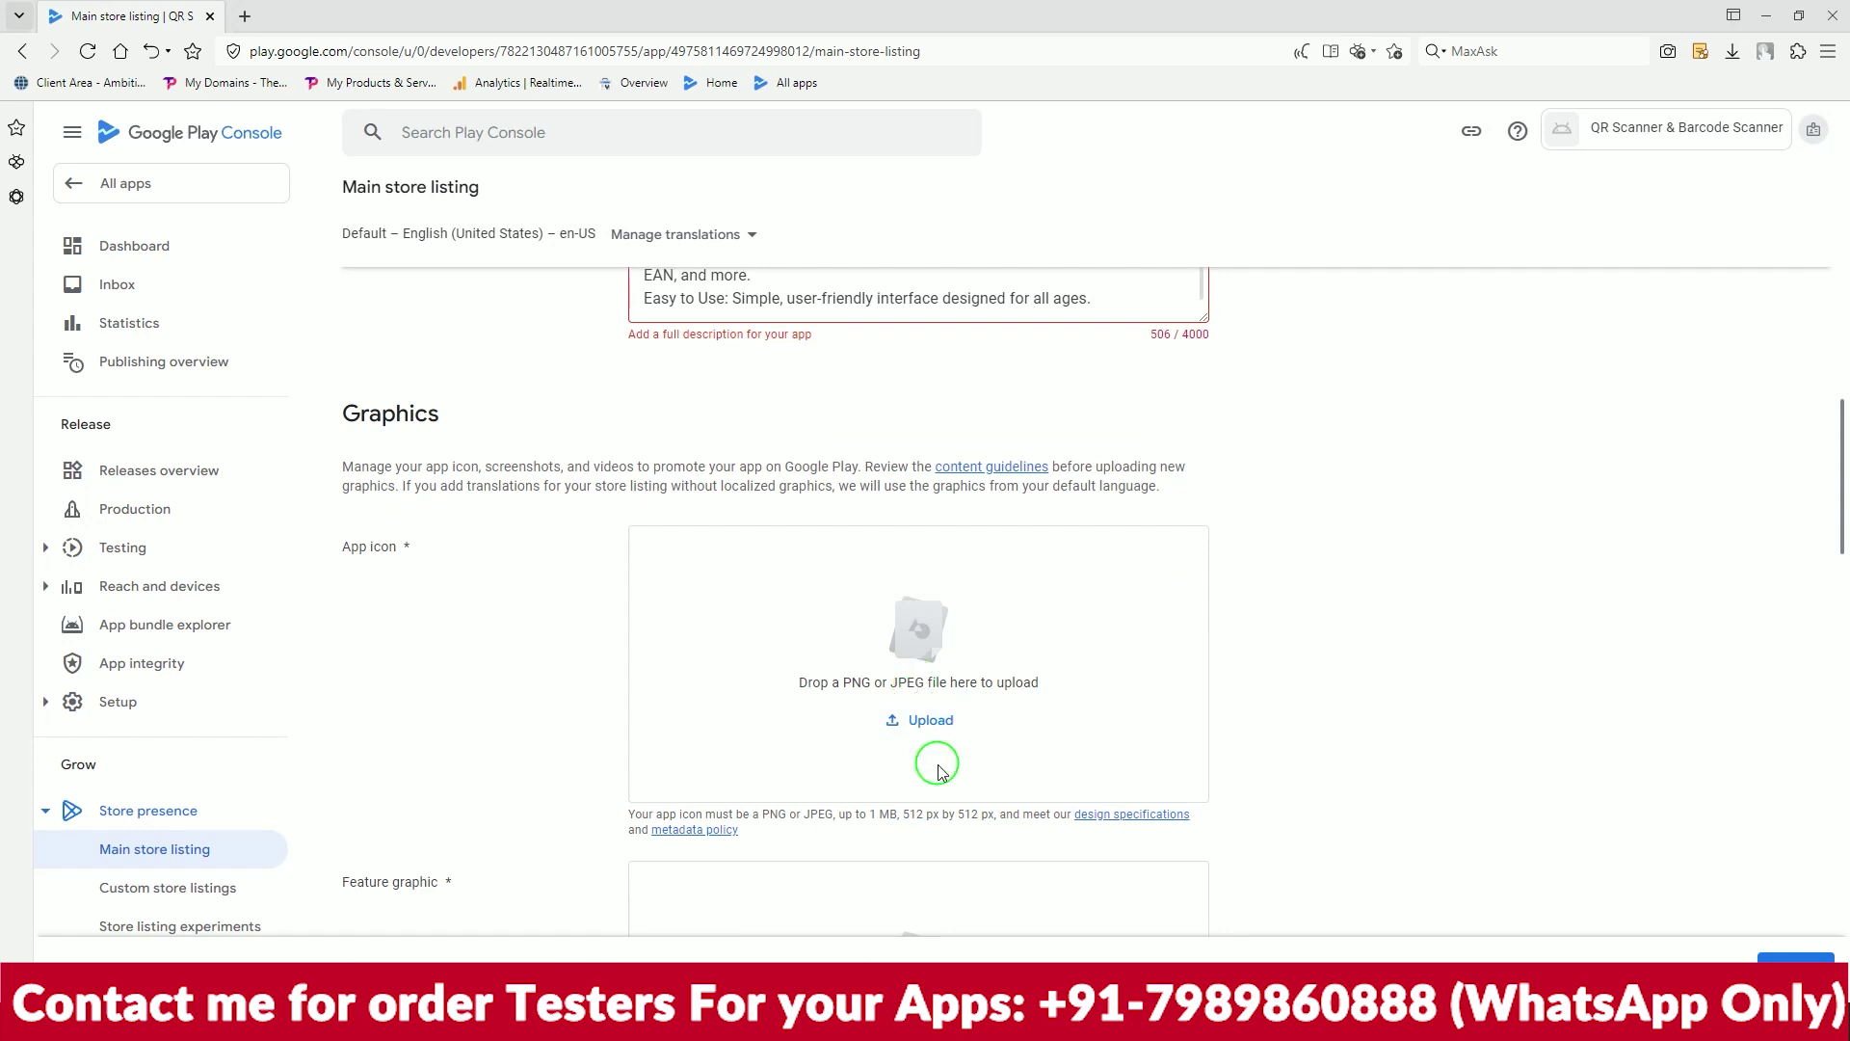
{"action": "left_click", "coordinate": [936, 729]}
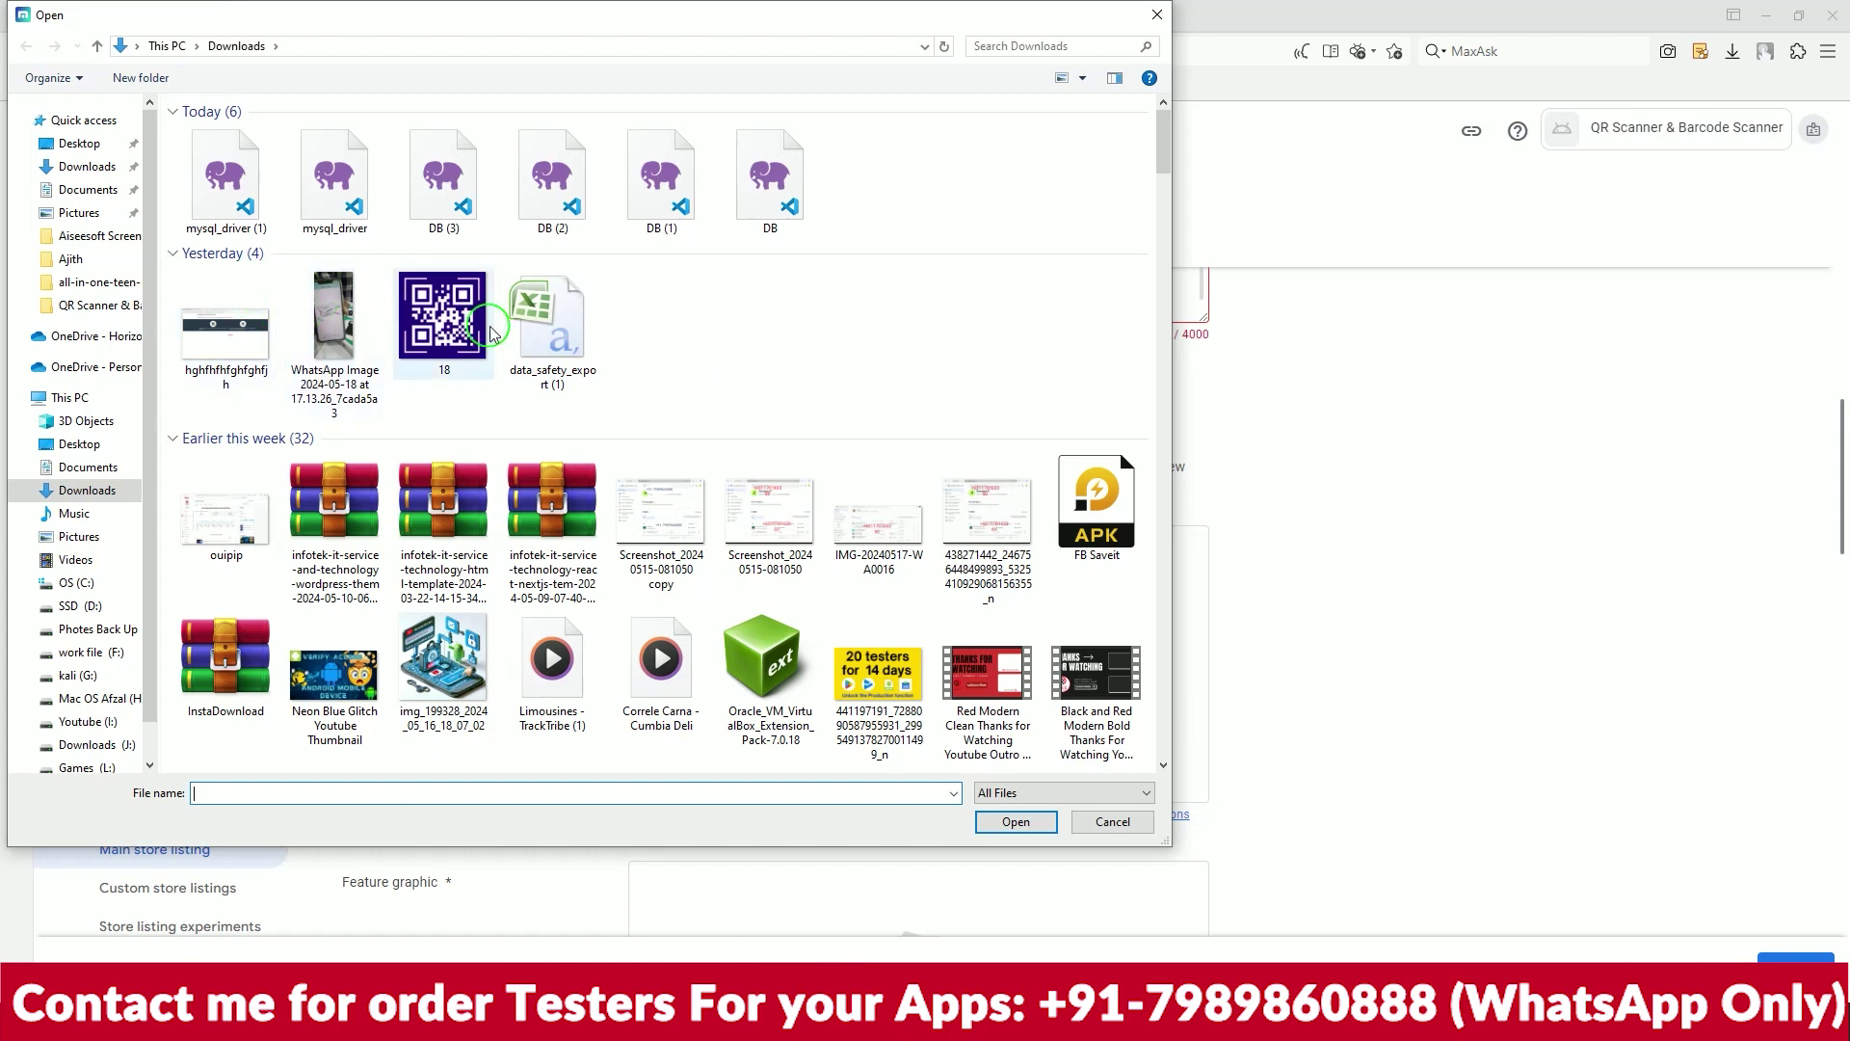
{"action": "left_click", "coordinate": [79, 143]}
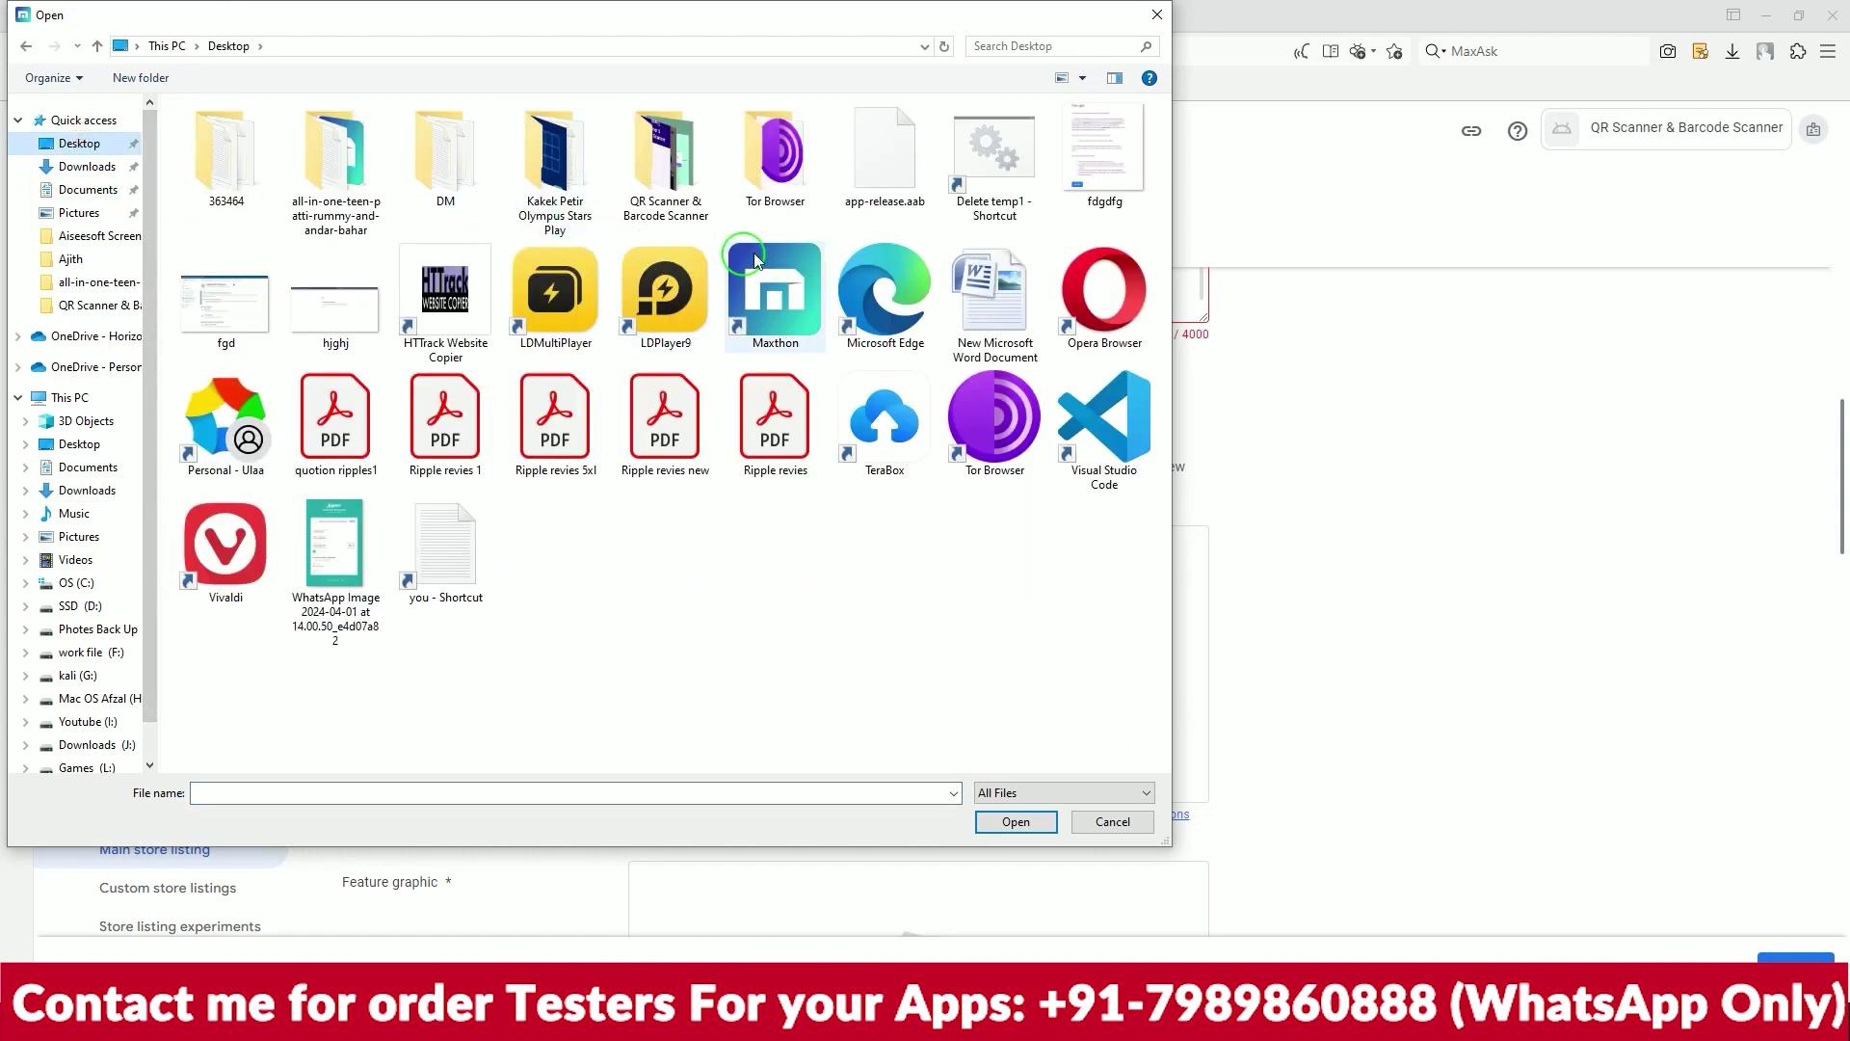
{"action": "double_click", "coordinate": [663, 159]}
{"action": "double_click", "coordinate": [535, 162]}
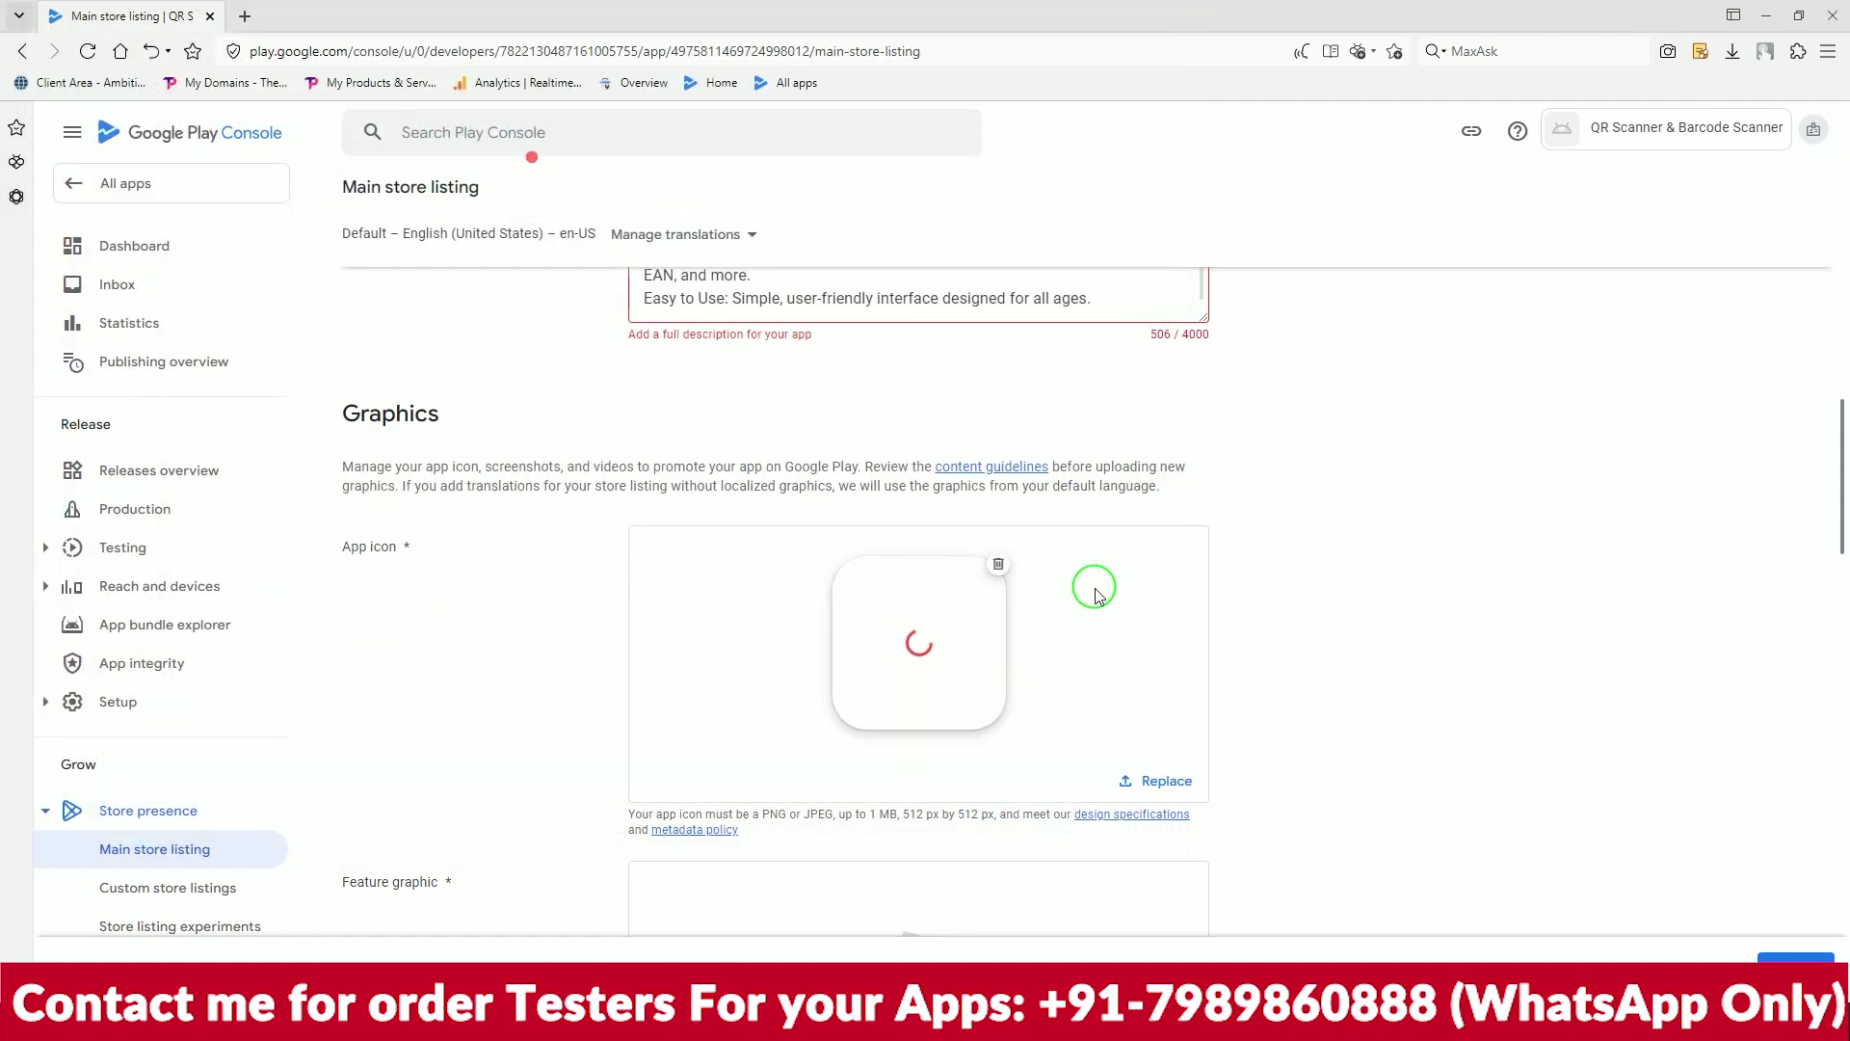
Switch to Photoshop and create a blank 1024 x 500 px document at 100 ppi for the feature graphic
{"action": "scroll", "coordinate": [1099, 597], "scroll_direction": "down", "scroll_amount": 2}
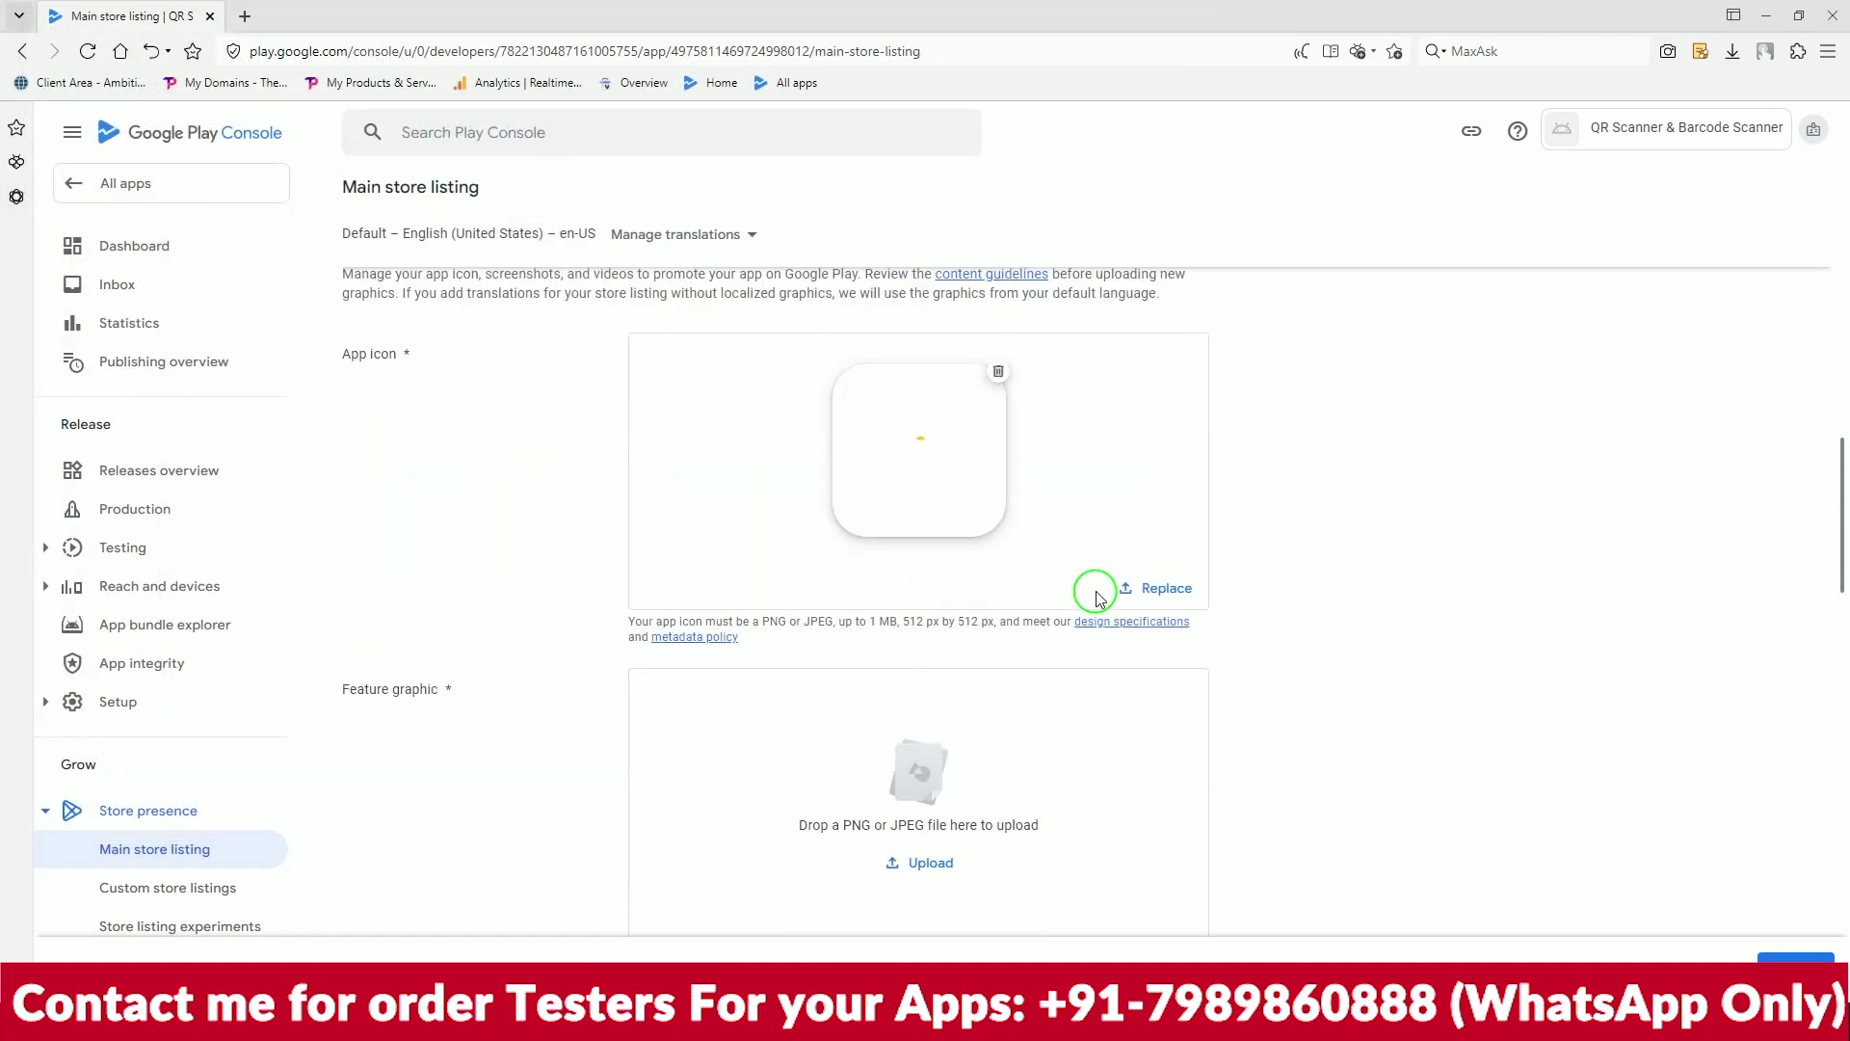
{"action": "scroll", "coordinate": [1099, 598], "scroll_direction": "down", "scroll_amount": 1}
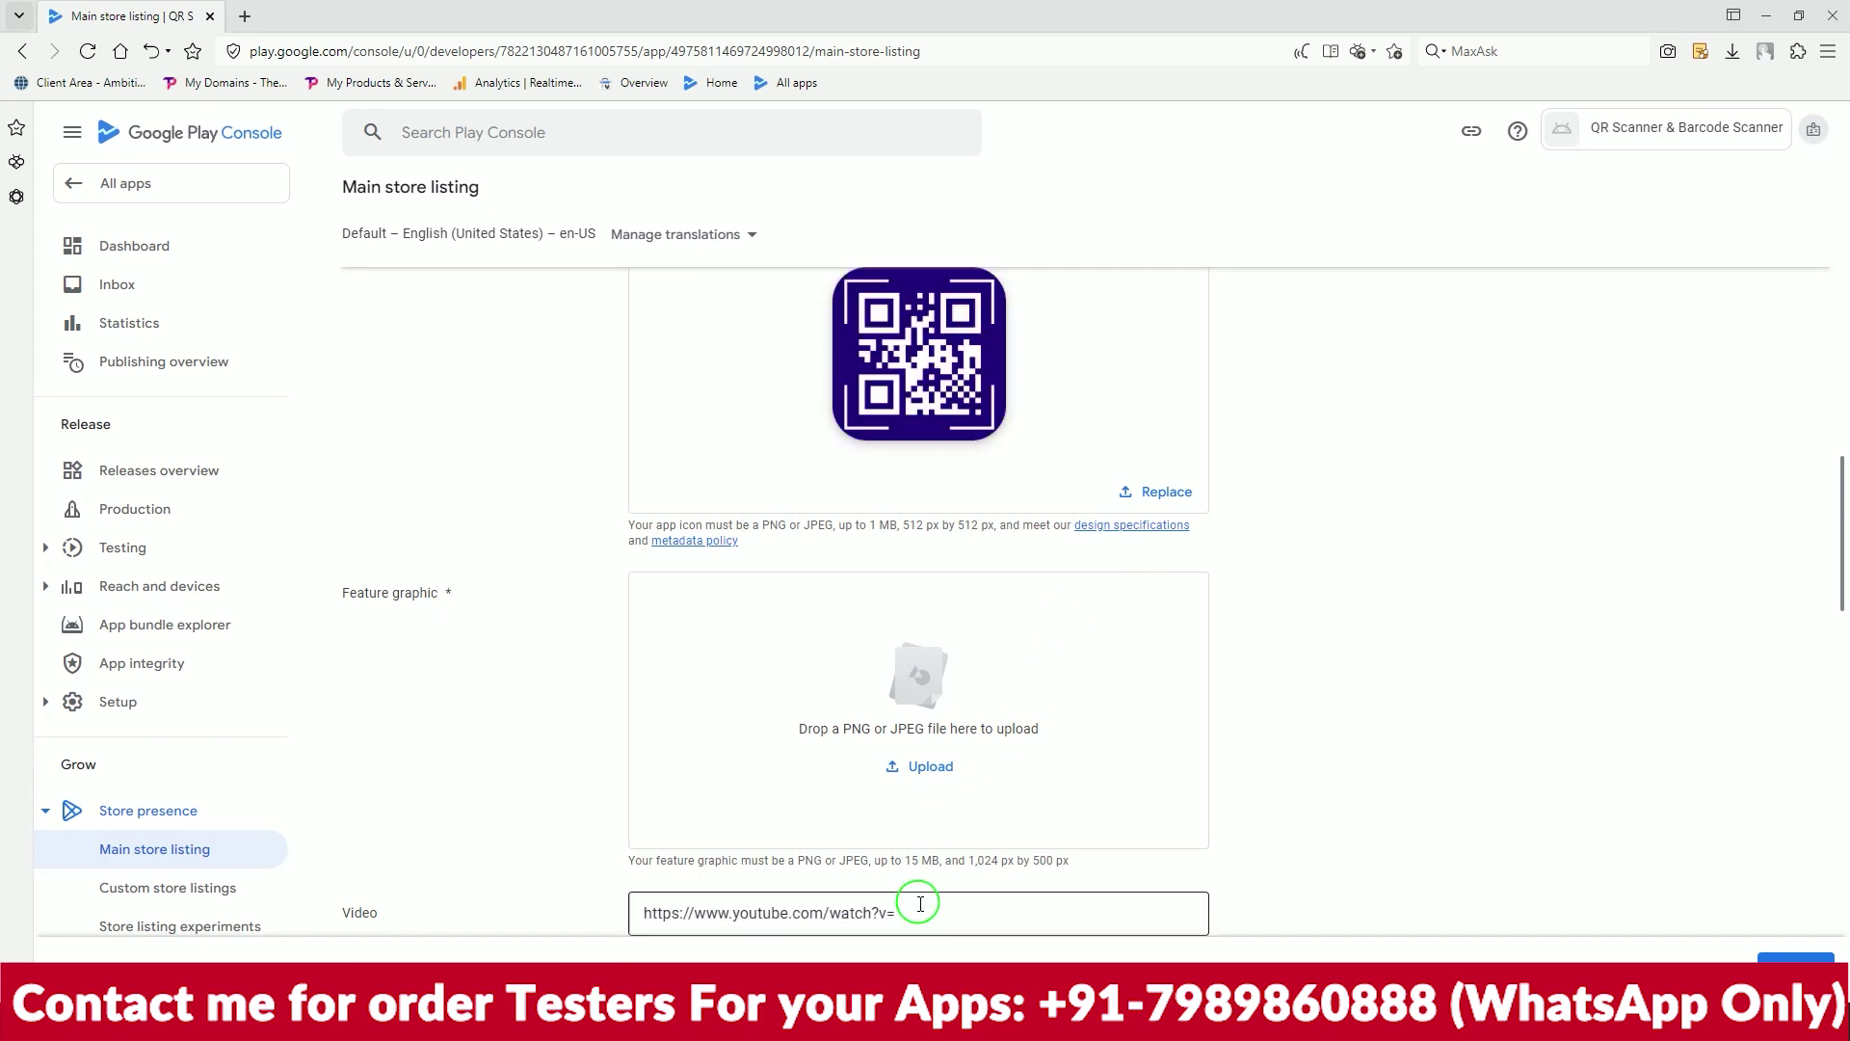
{"action": "key", "text": "alt+Tab"}
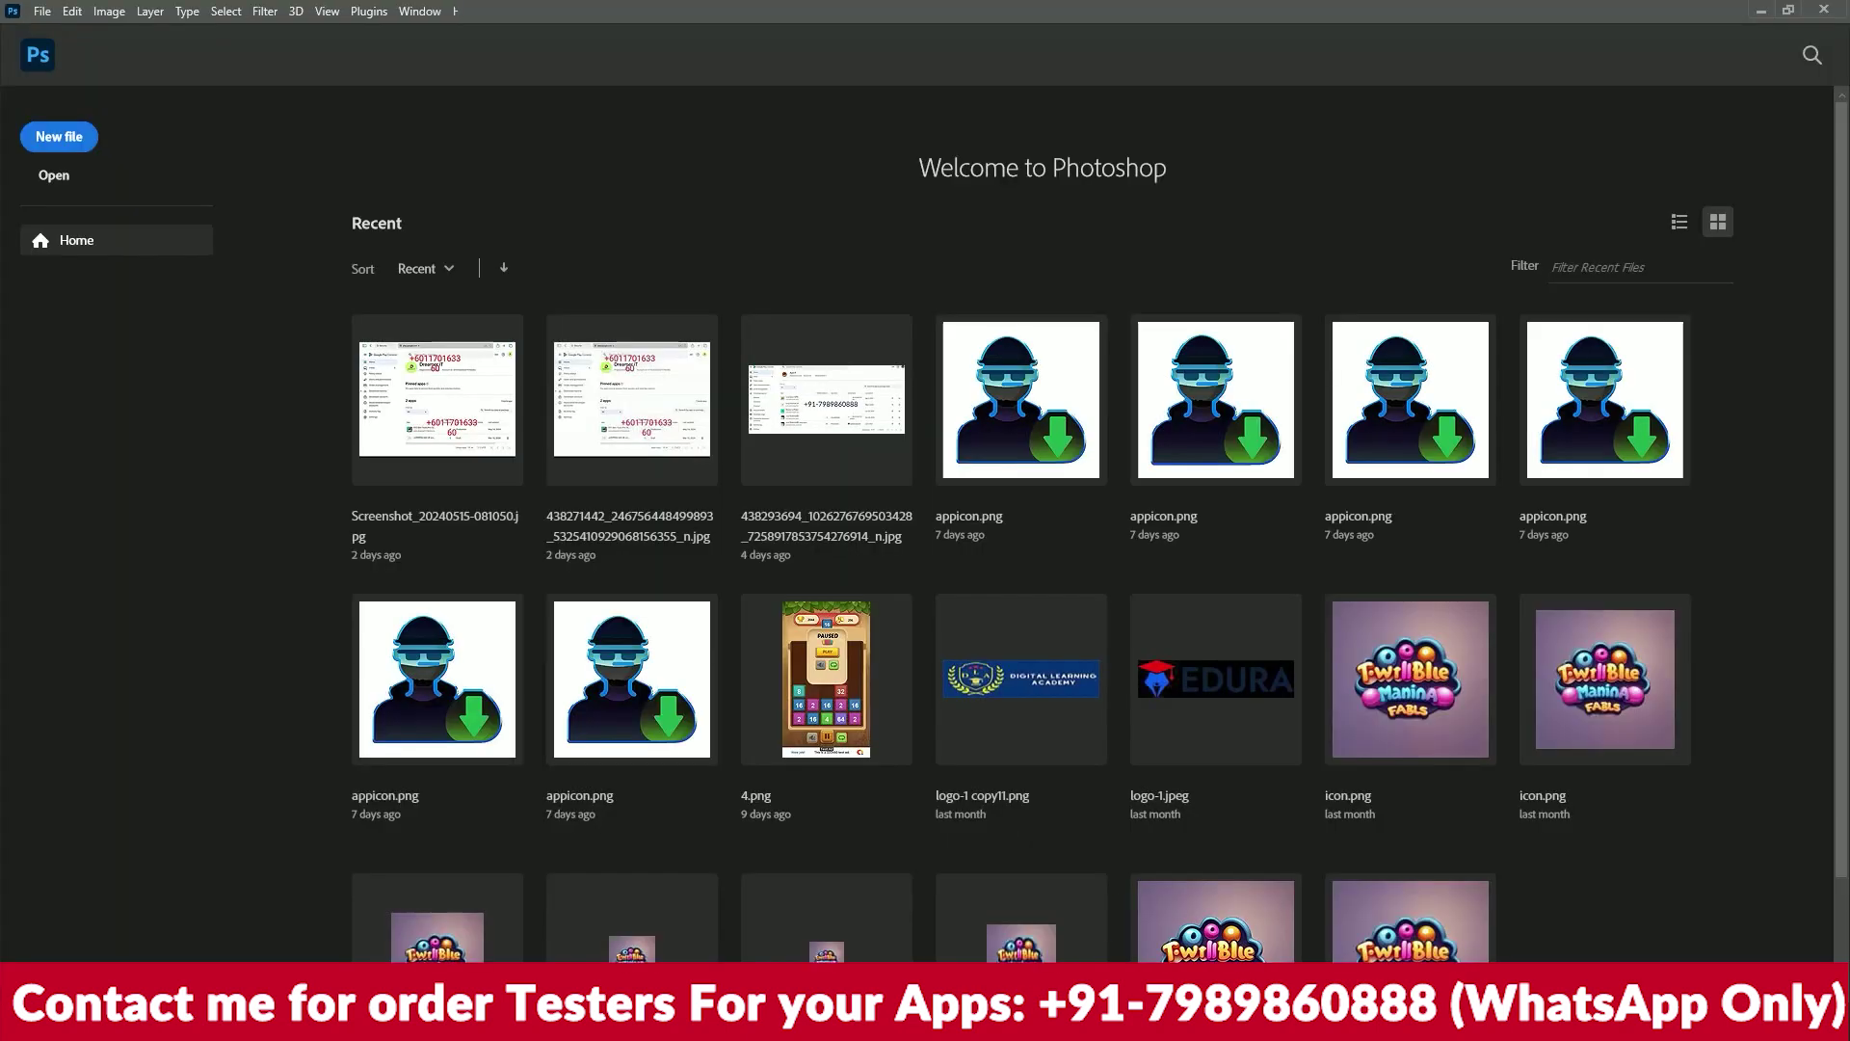
{"action": "left_click", "coordinate": [45, 145]}
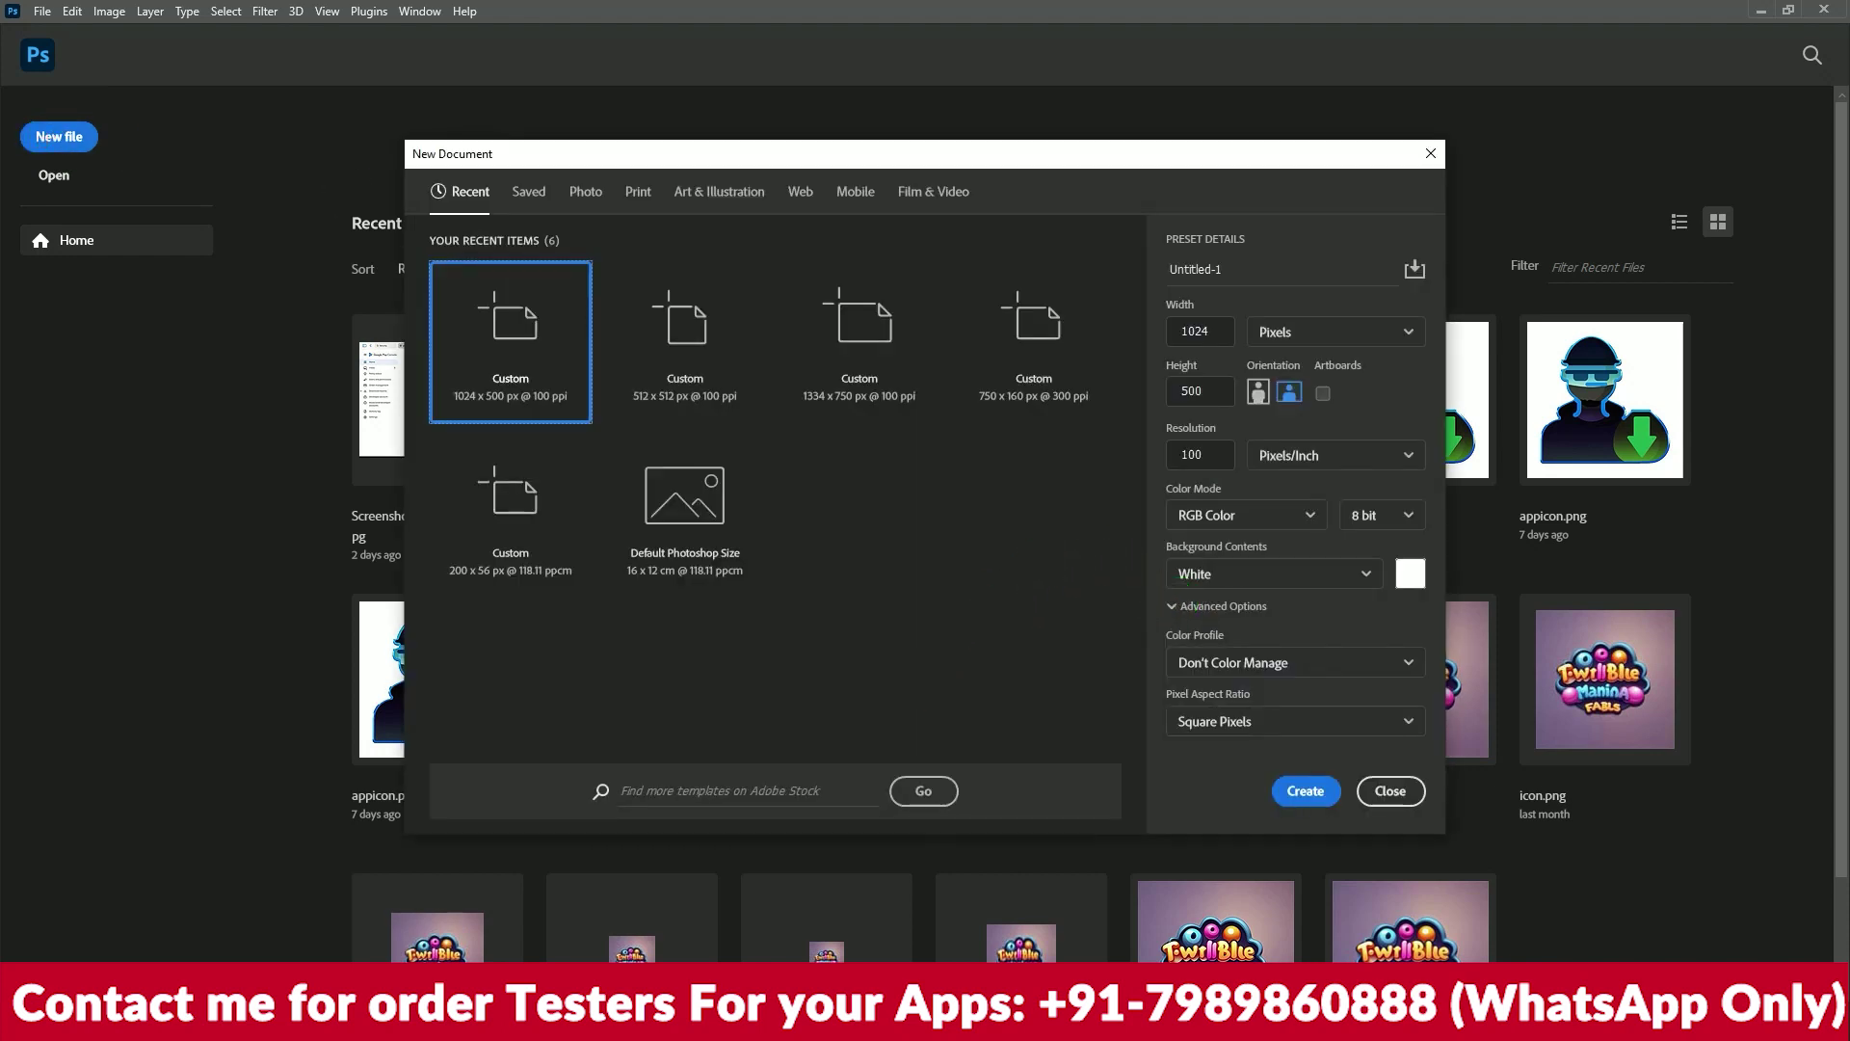
{"action": "key", "text": "alt+Tab"}
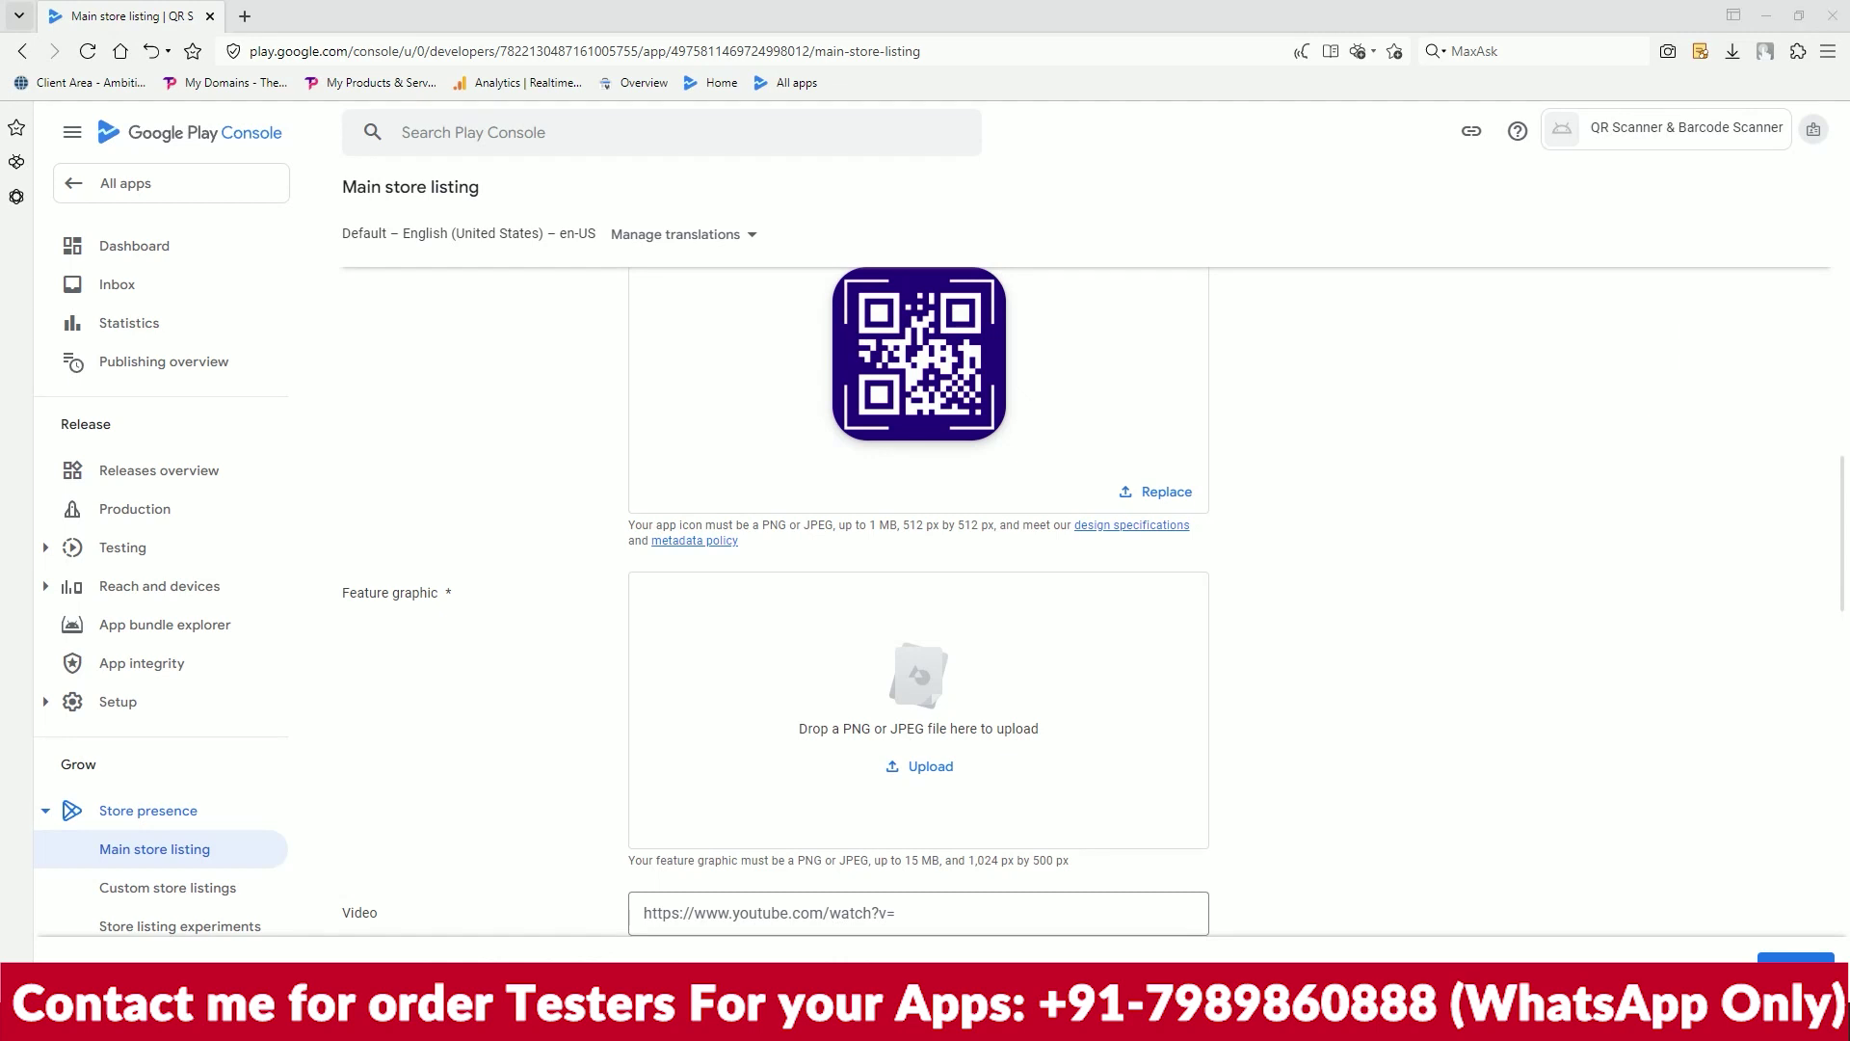
{"action": "key", "text": "alt+Tab"}
{"action": "left_click", "coordinate": [500, 355]}
{"action": "key", "text": "Escape"}
{"action": "left_click", "coordinate": [771, 403]}
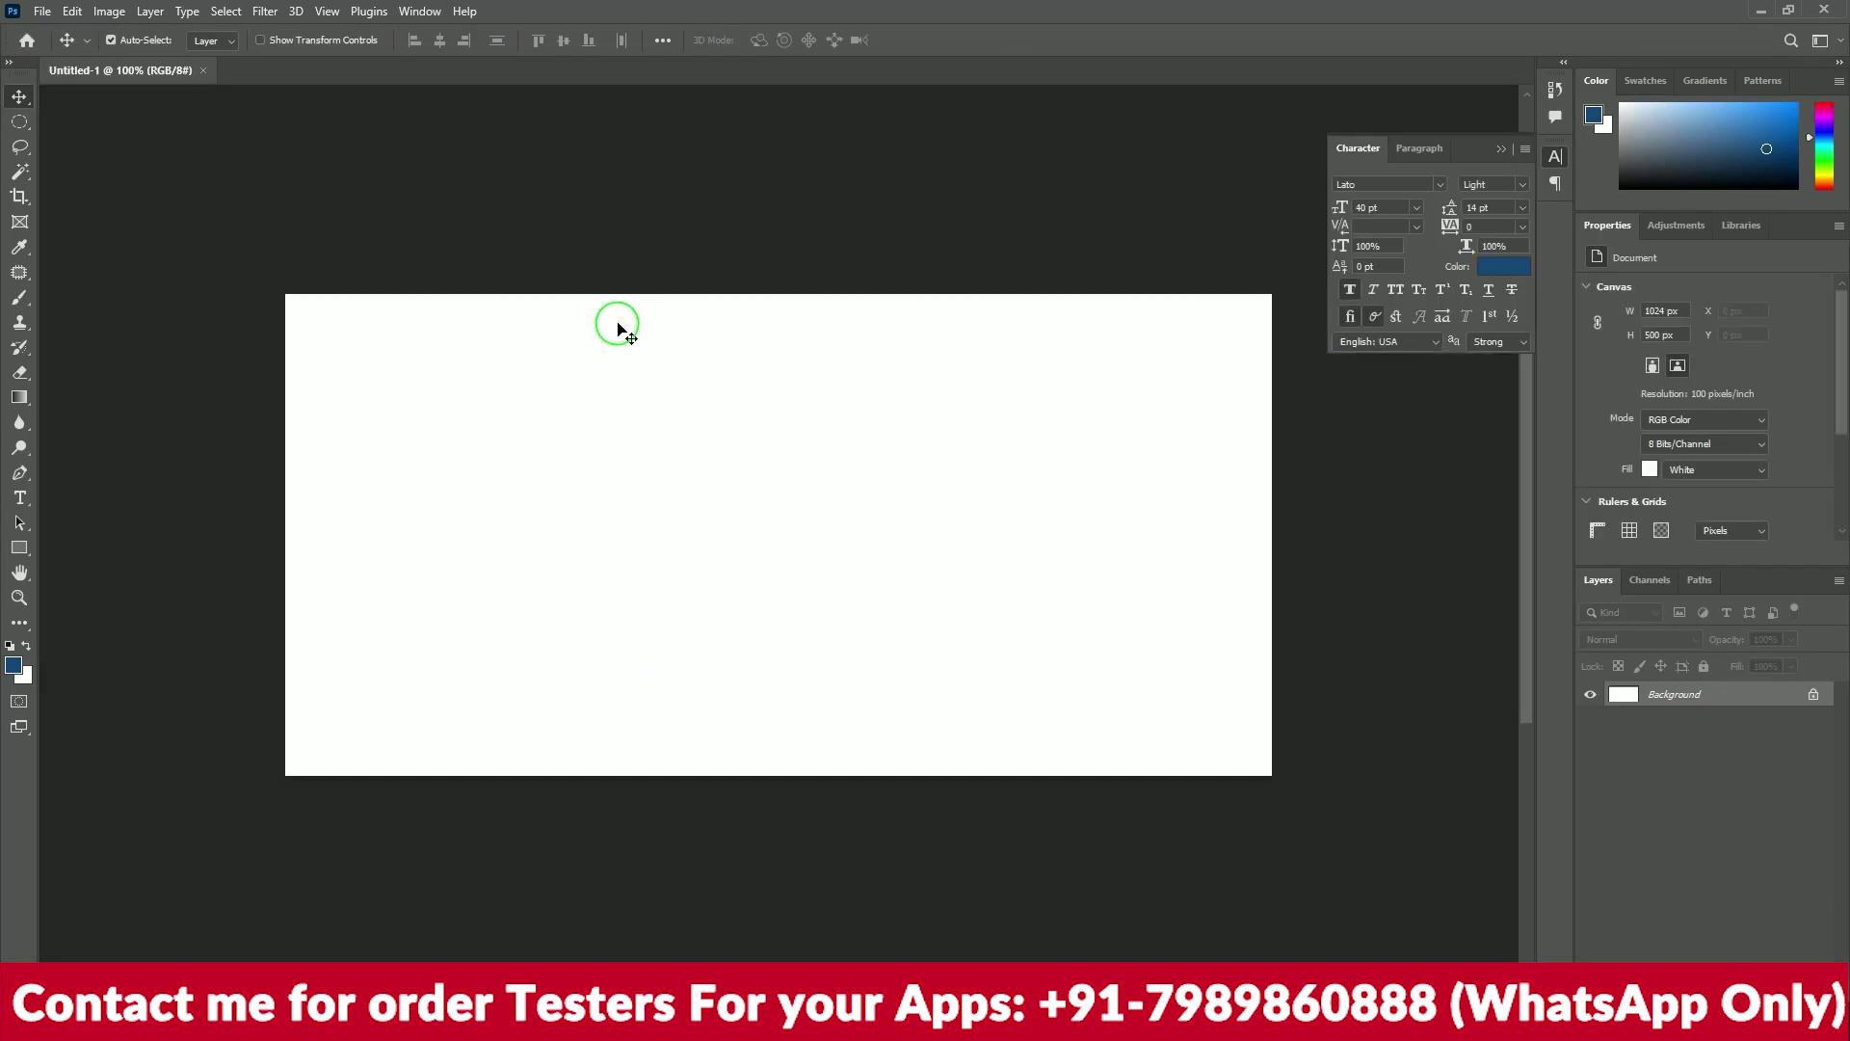
Float the blank document, open the three app screenshots from the QR Scanner & Barcode Scanner folder, and spread out their windows
{"action": "left_click_drag", "start_coordinate": [93, 77], "coordinate": [298, 155]}
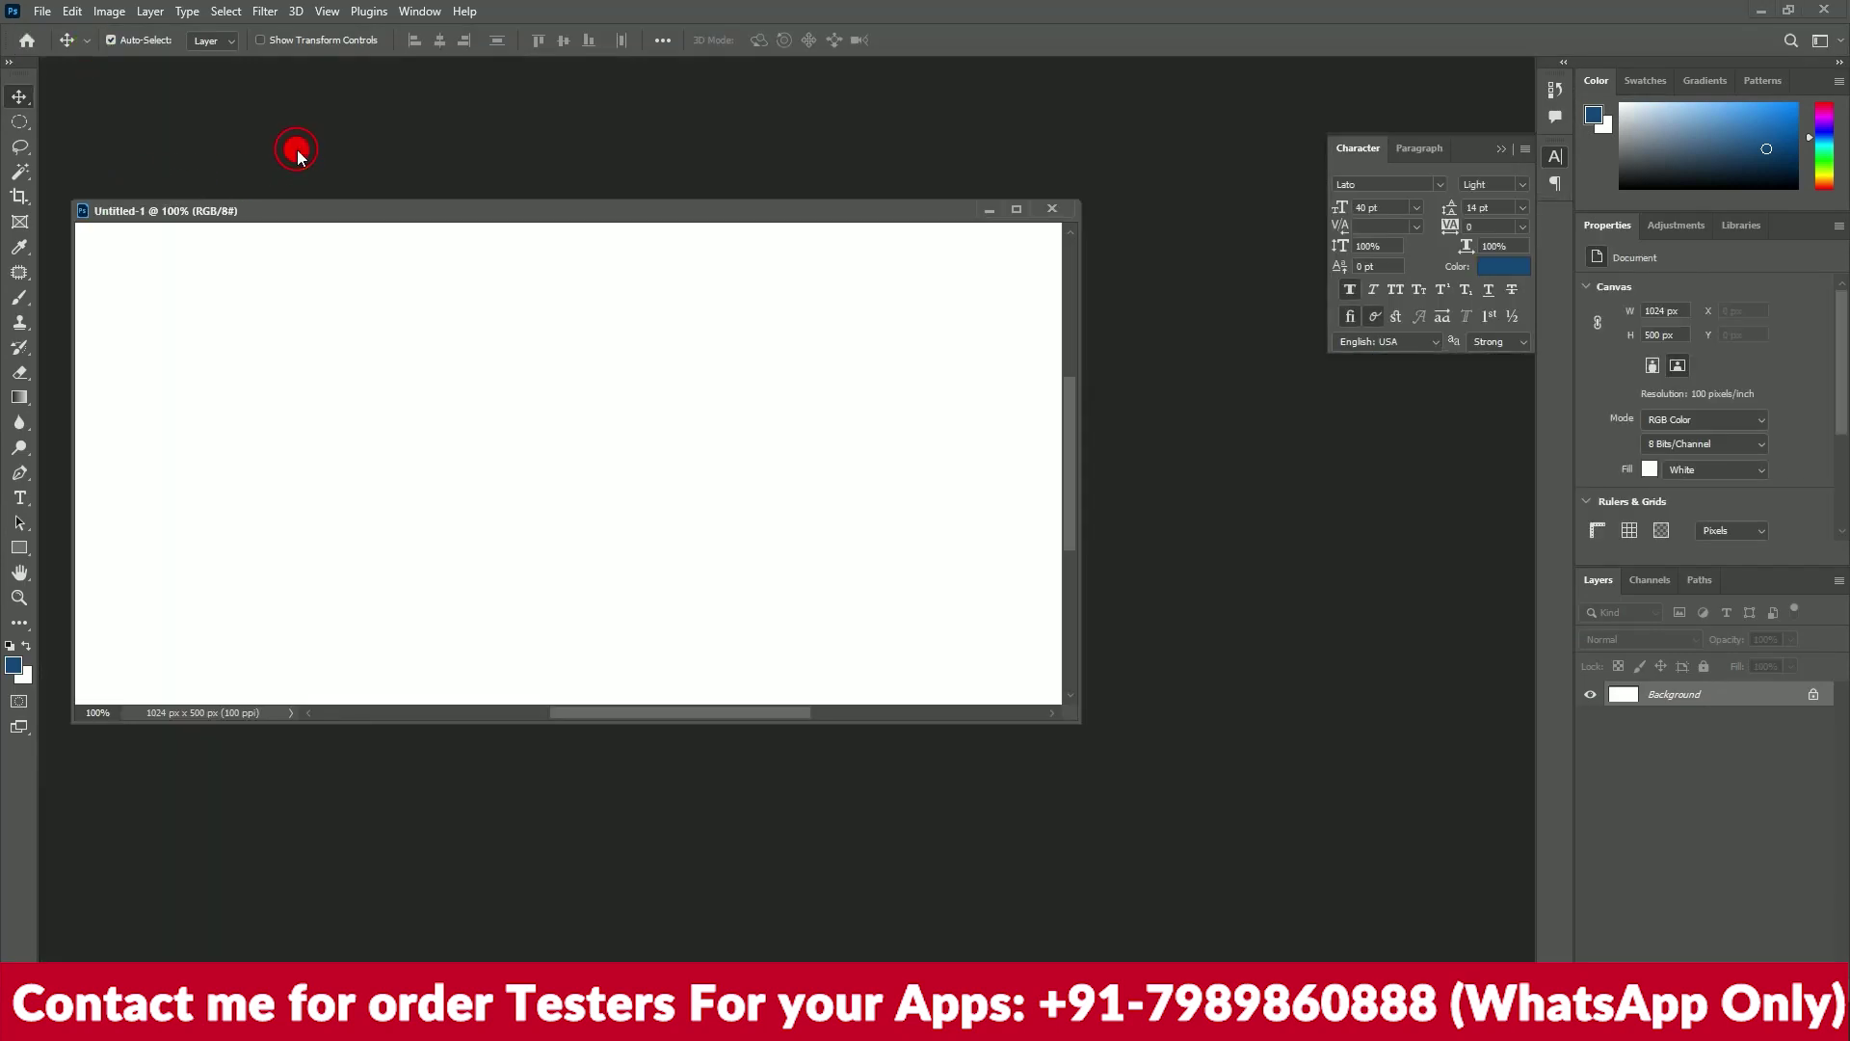
{"action": "double_click", "coordinate": [299, 154]}
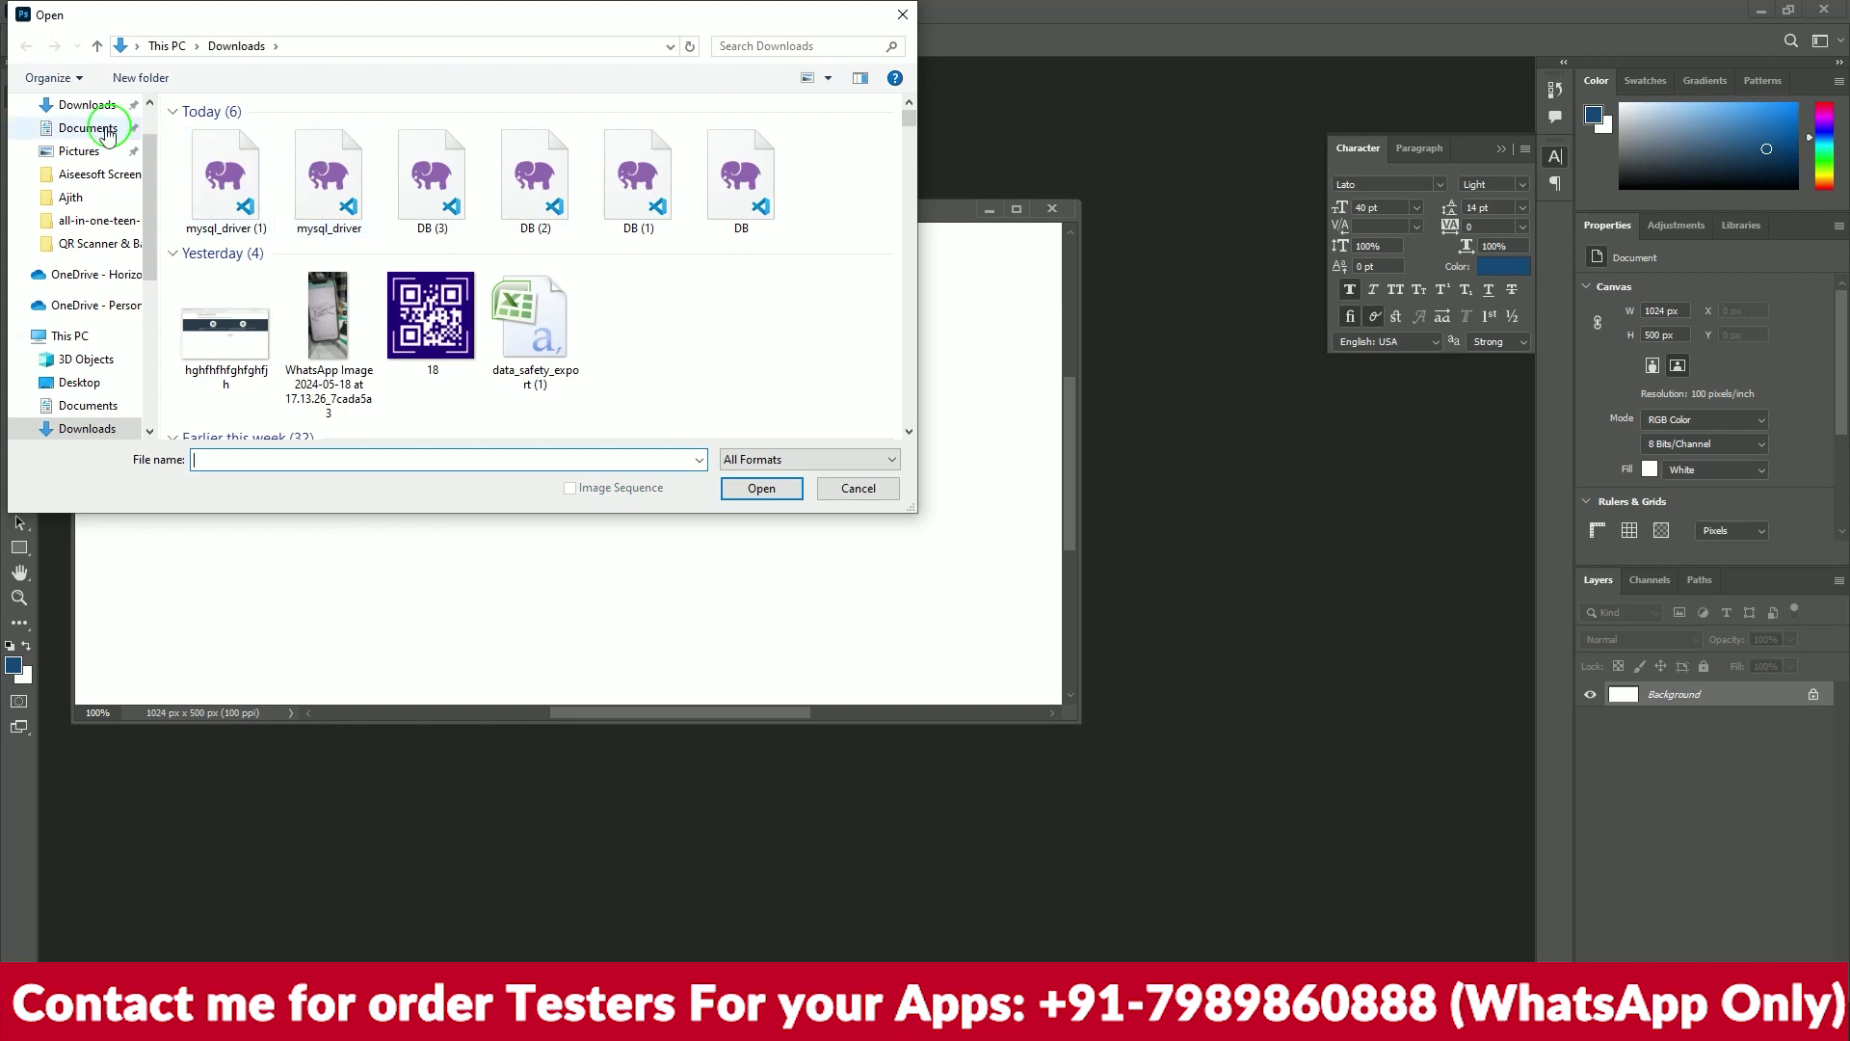
{"action": "scroll", "coordinate": [66, 113], "scroll_direction": "up", "scroll_amount": 3}
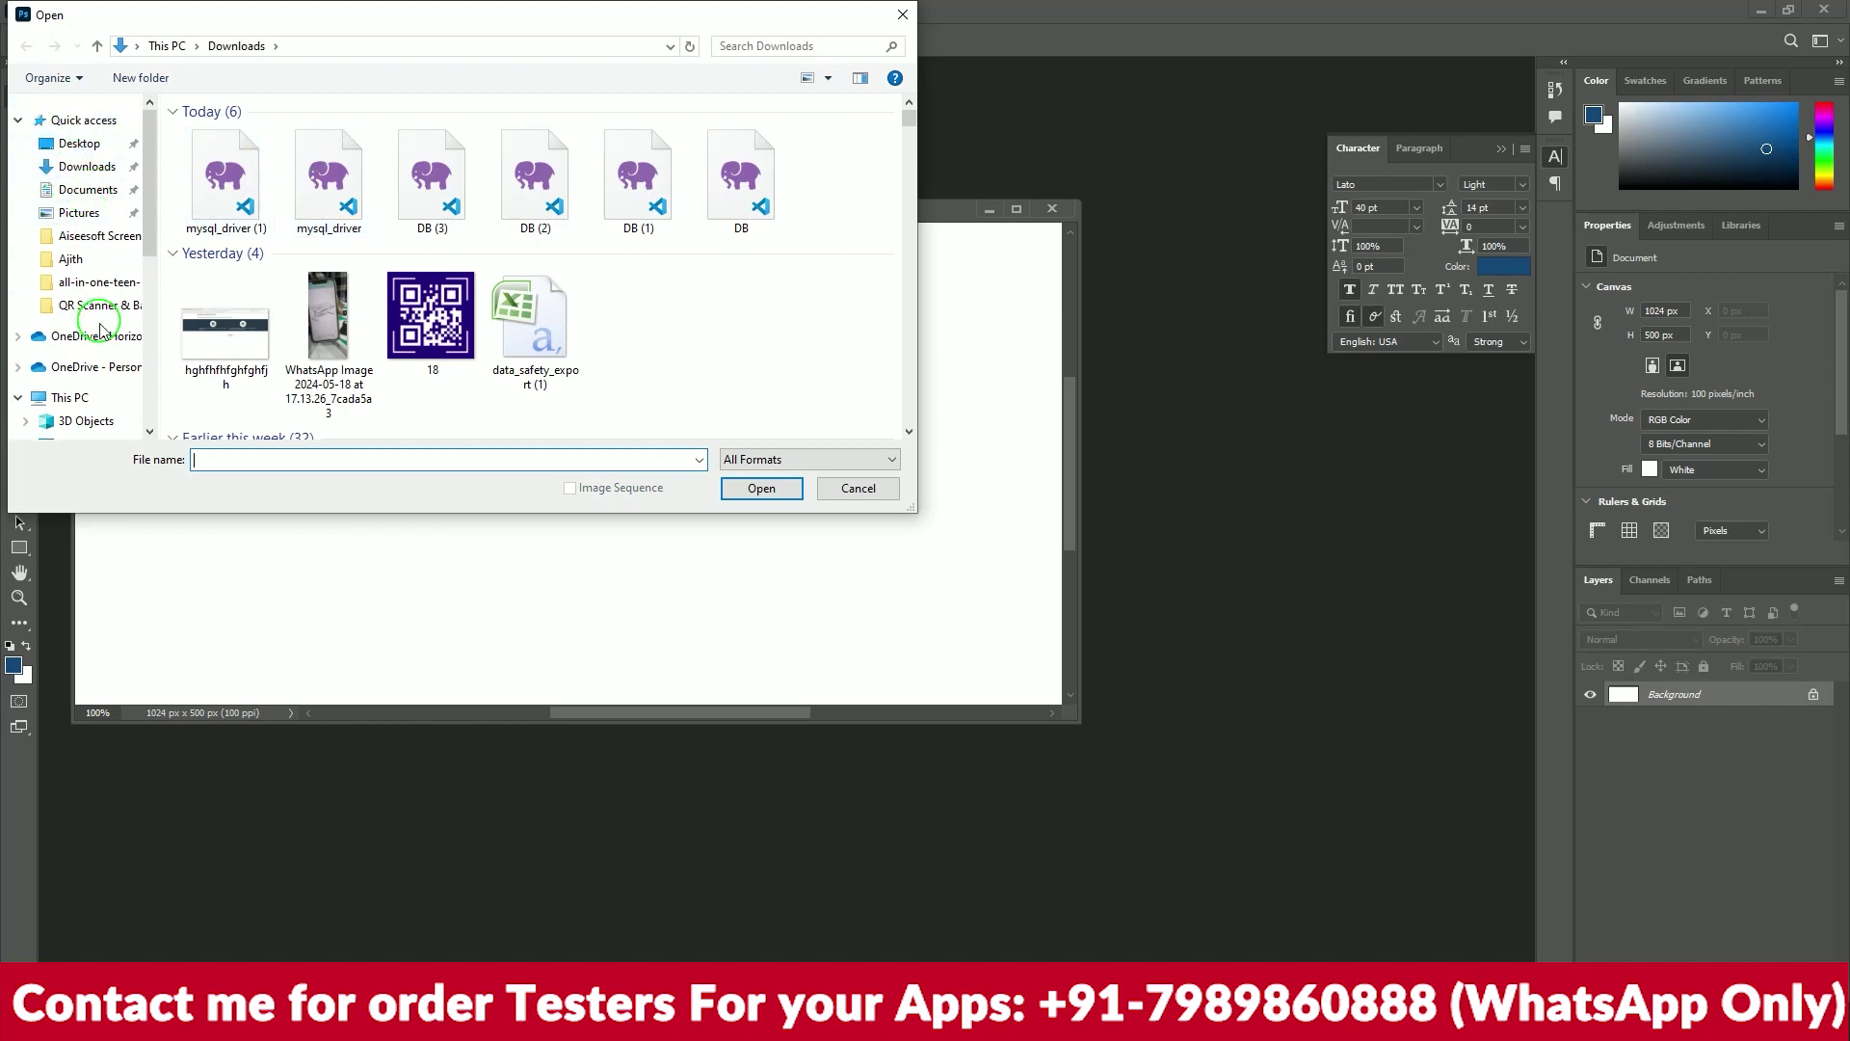
{"action": "left_click", "coordinate": [92, 308]}
{"action": "left_click_drag", "start_coordinate": [464, 234], "coordinate": [222, 140]}
{"action": "left_click", "coordinate": [761, 488]}
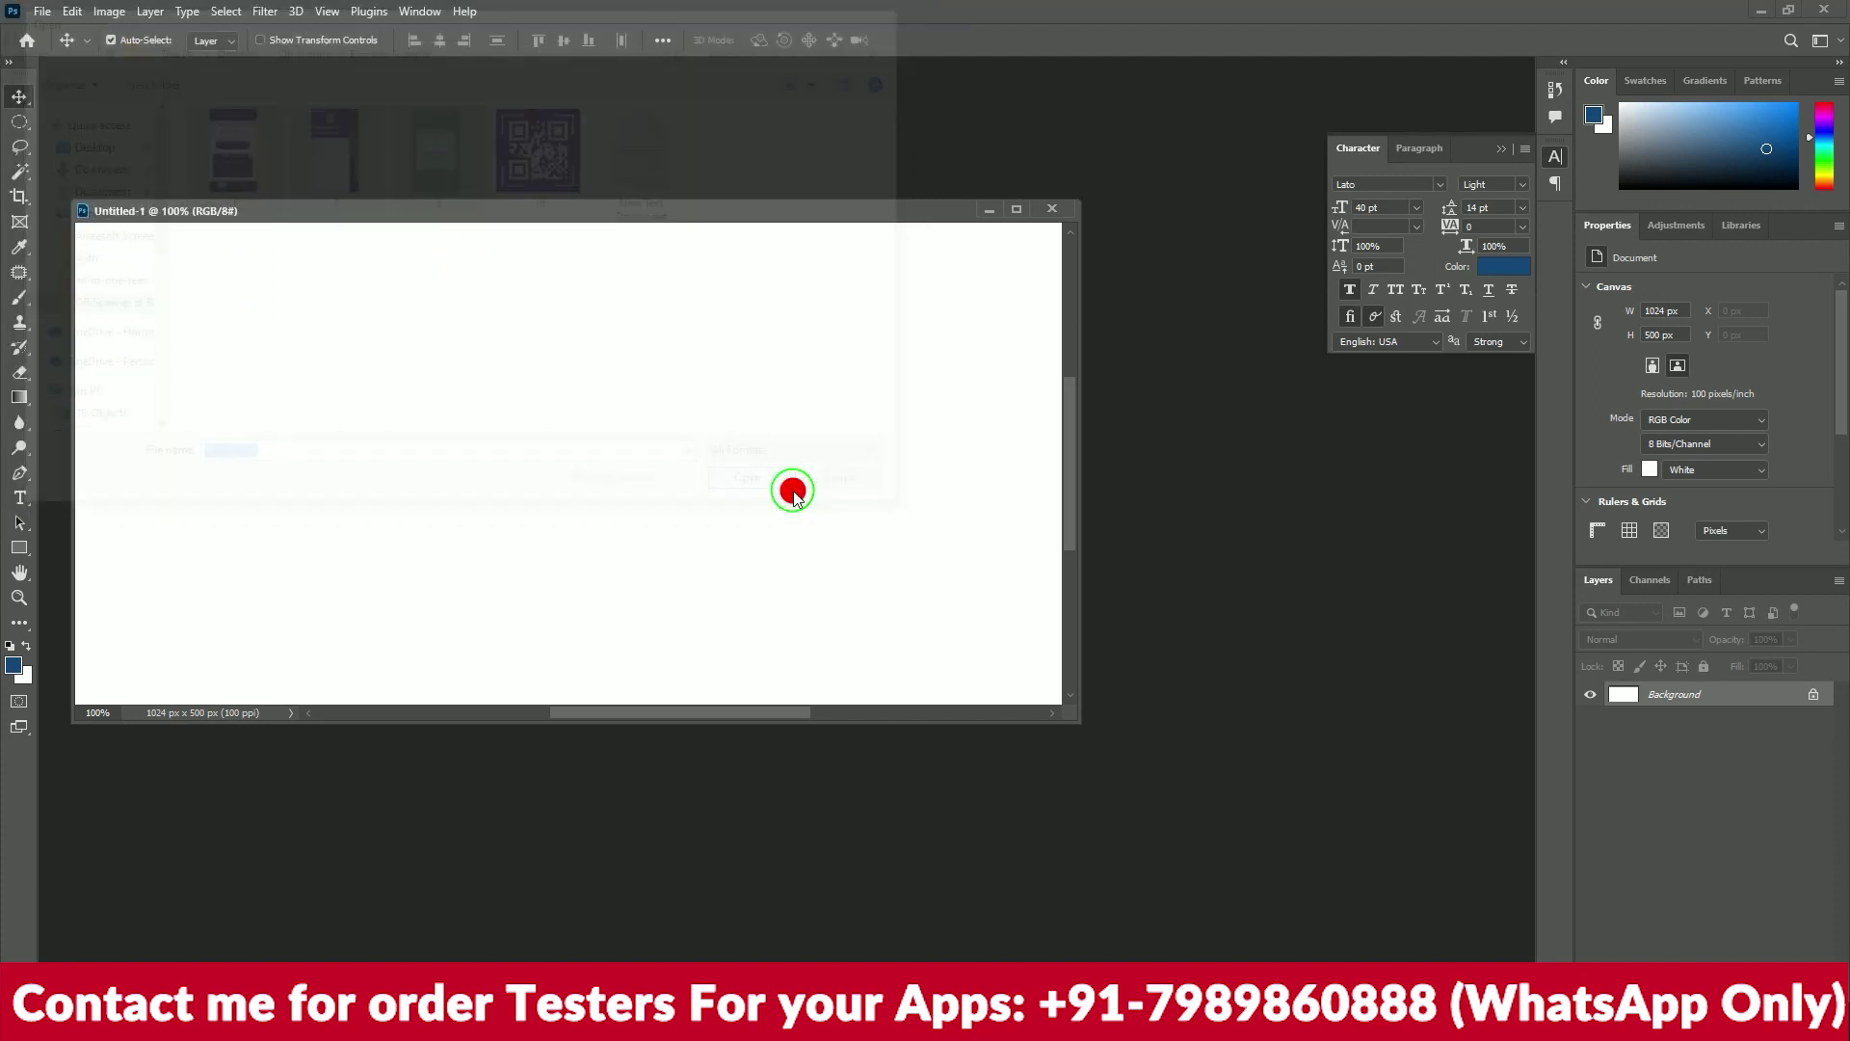
{"action": "left_click_drag", "start_coordinate": [234, 244], "coordinate": [1154, 427]}
{"action": "left_click_drag", "start_coordinate": [265, 236], "coordinate": [1076, 517]}
{"action": "left_click_drag", "start_coordinate": [251, 235], "coordinate": [888, 596]}
Place the scan home-screen screenshot at the banner's left edge, scale it to 263 x 500 px, and close its source file
{"action": "left_click_drag", "start_coordinate": [1005, 768], "coordinate": [322, 483]}
{"action": "key", "text": "ctrl+minus"}
{"action": "key", "text": "ctrl+minus"}
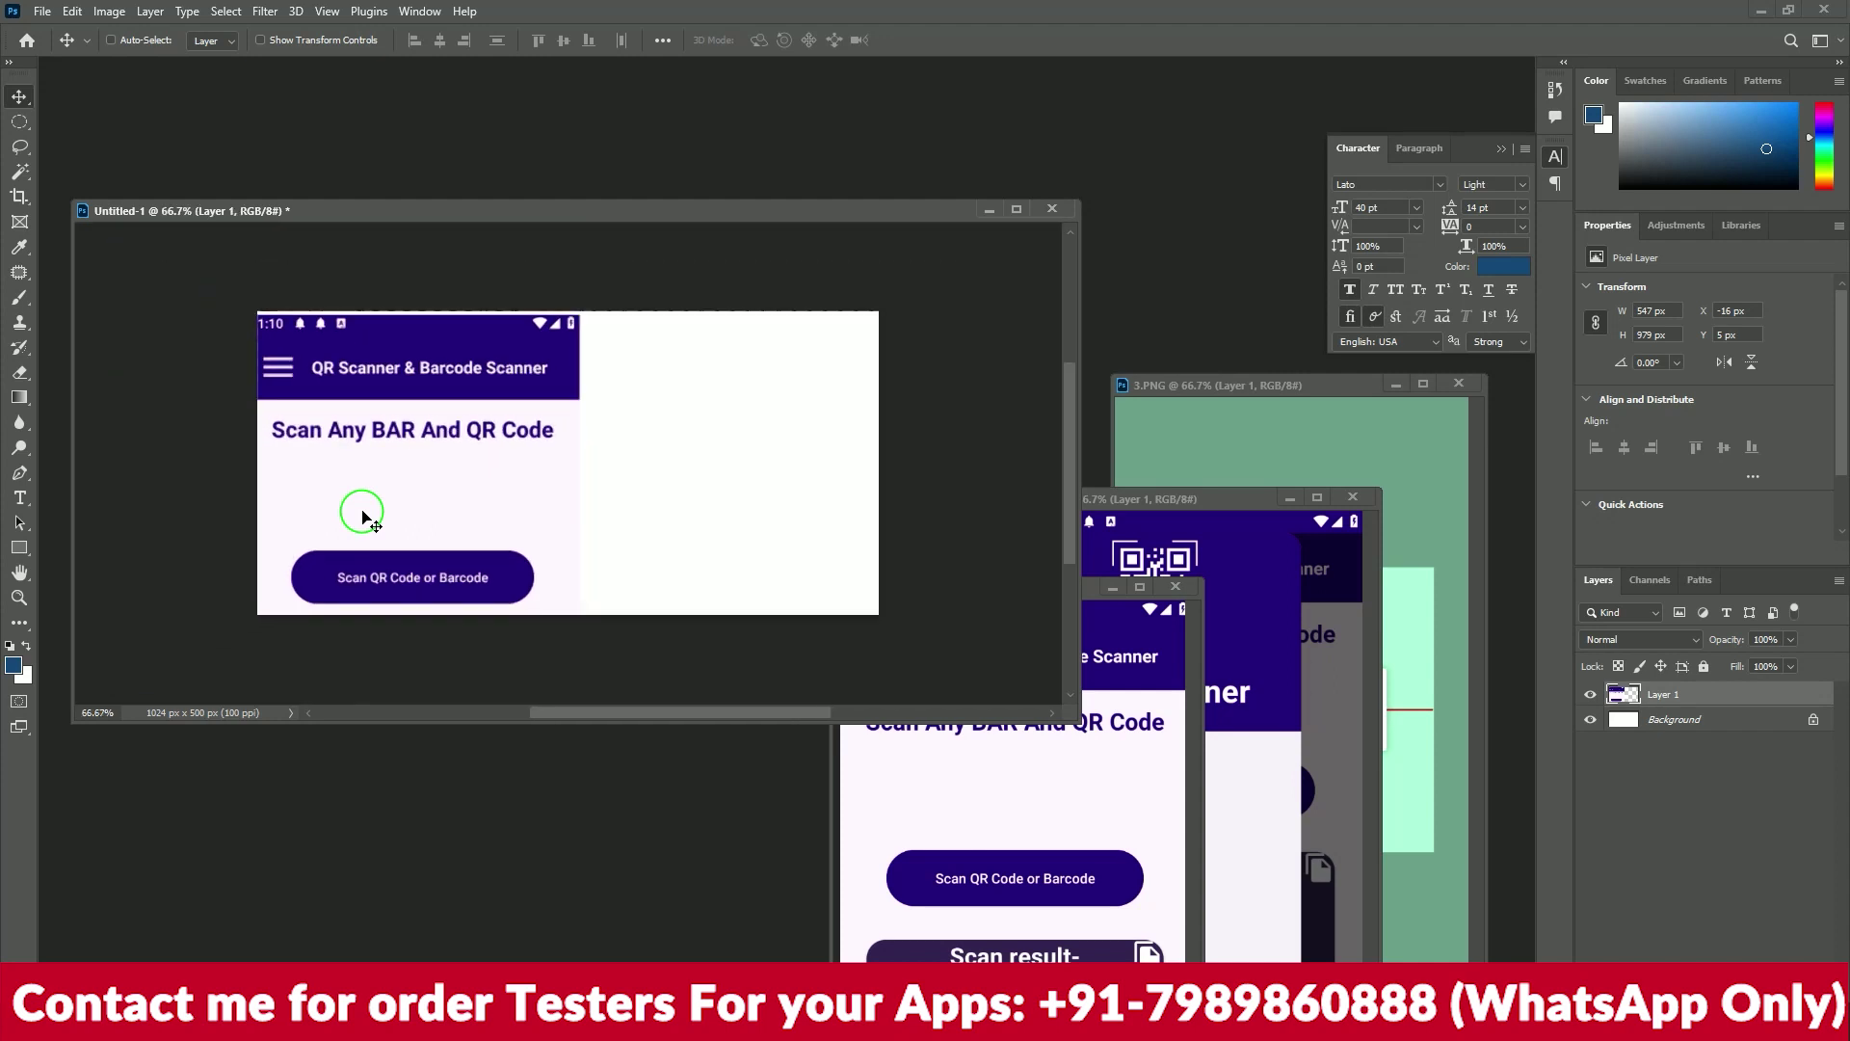
{"action": "key", "text": "ctrl+t"}
{"action": "left_click_drag", "start_coordinate": [551, 564], "coordinate": [513, 441]}
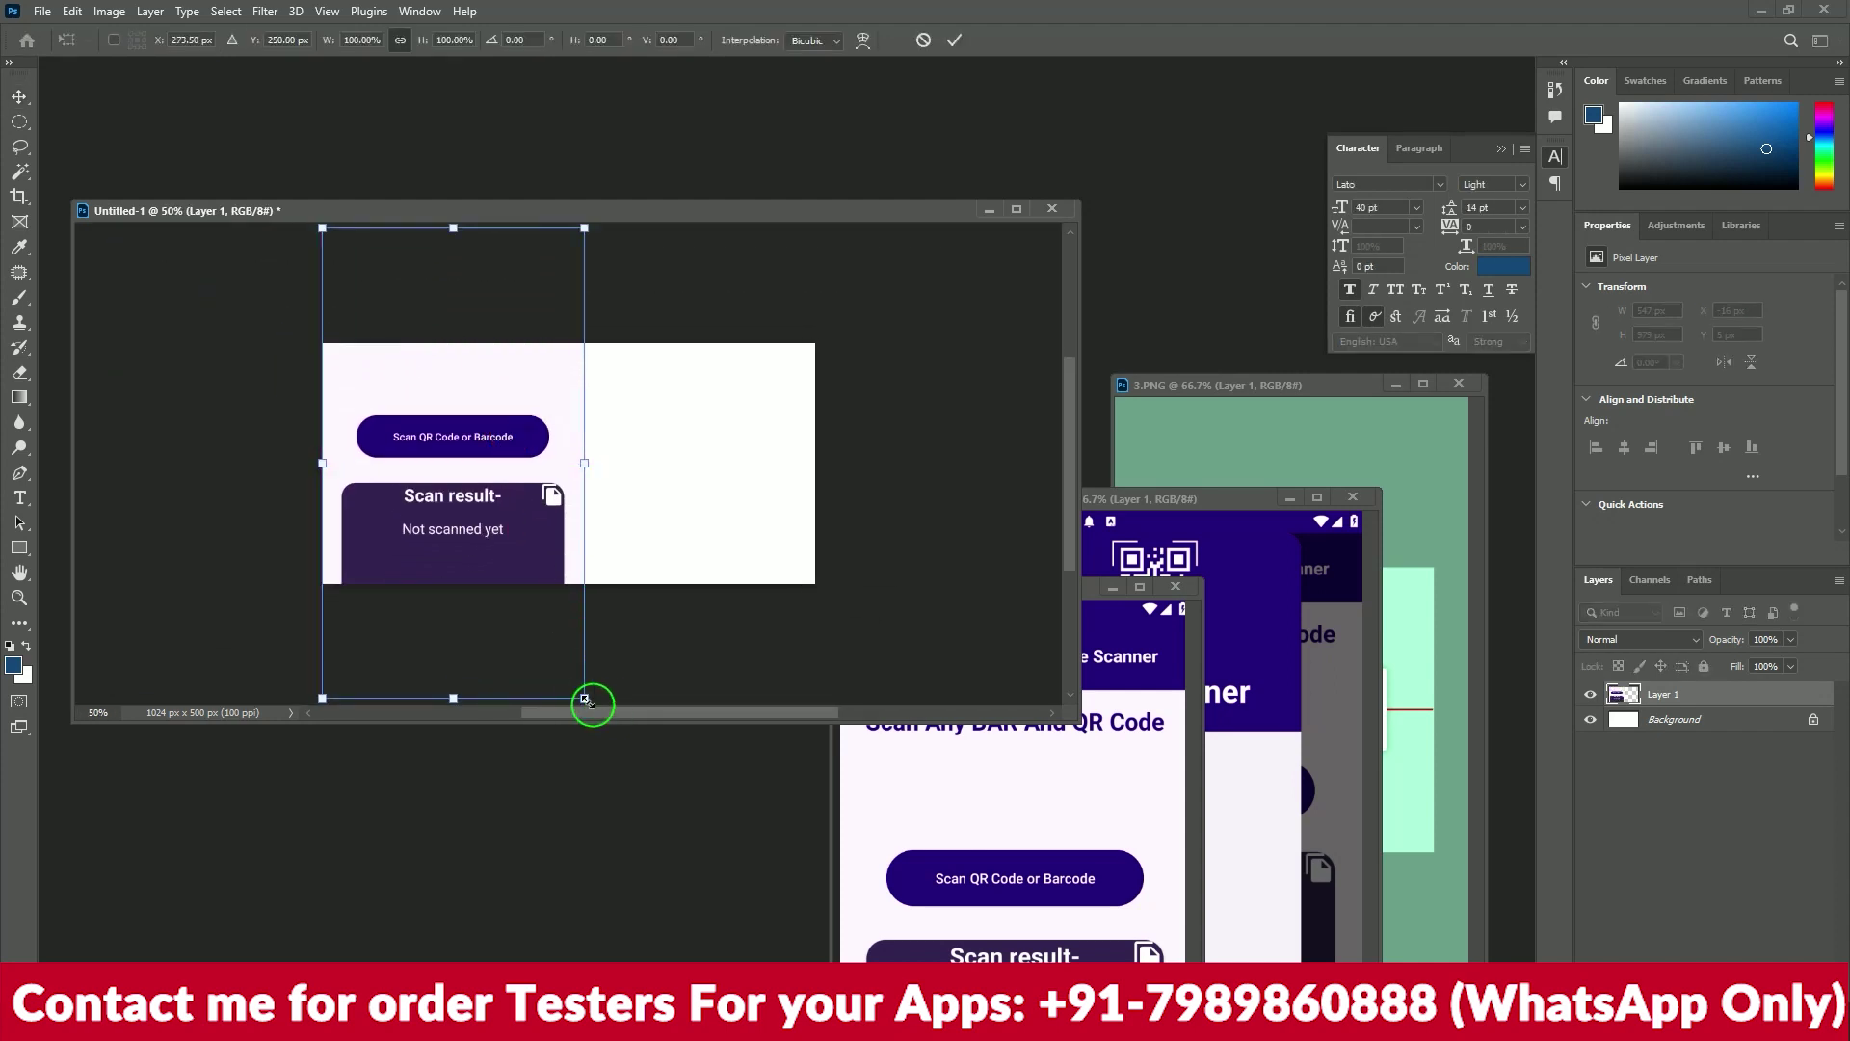
{"action": "left_click_drag", "start_coordinate": [583, 693], "coordinate": [393, 530]}
{"action": "key", "text": "Return"}
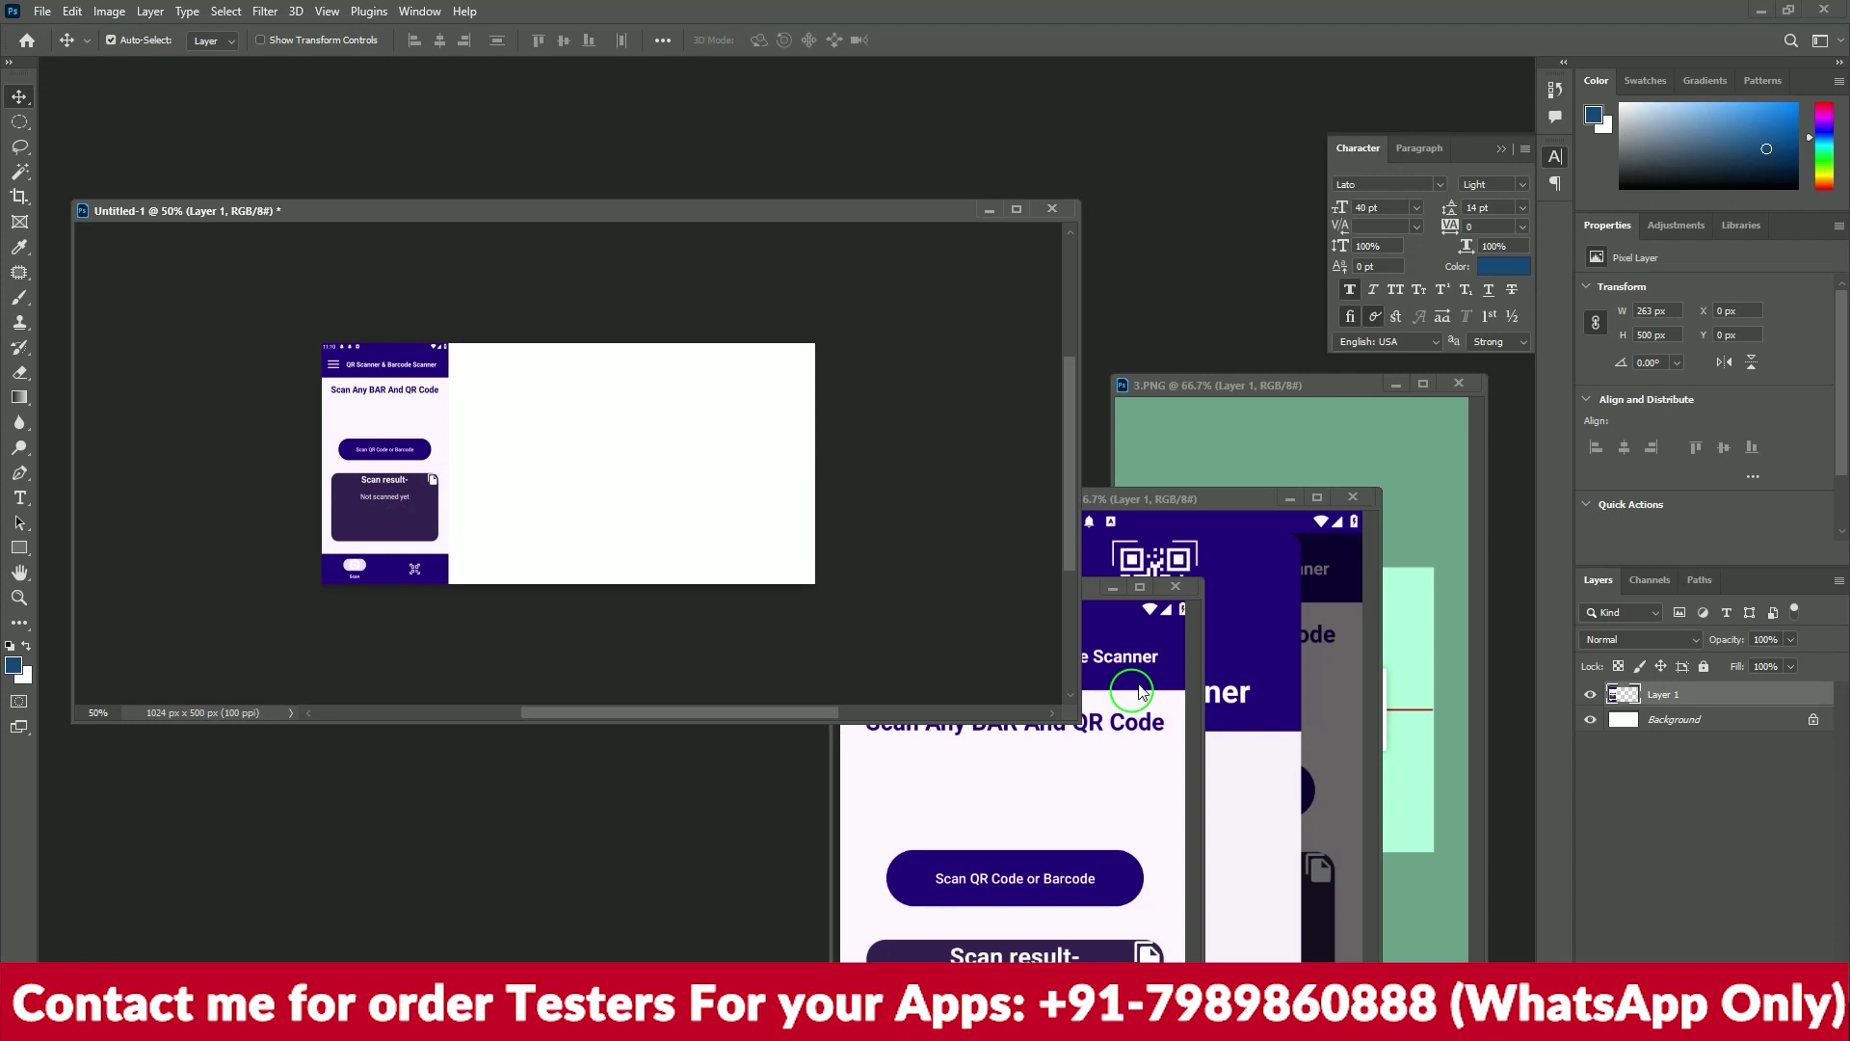
{"action": "left_click", "coordinate": [1172, 593]}
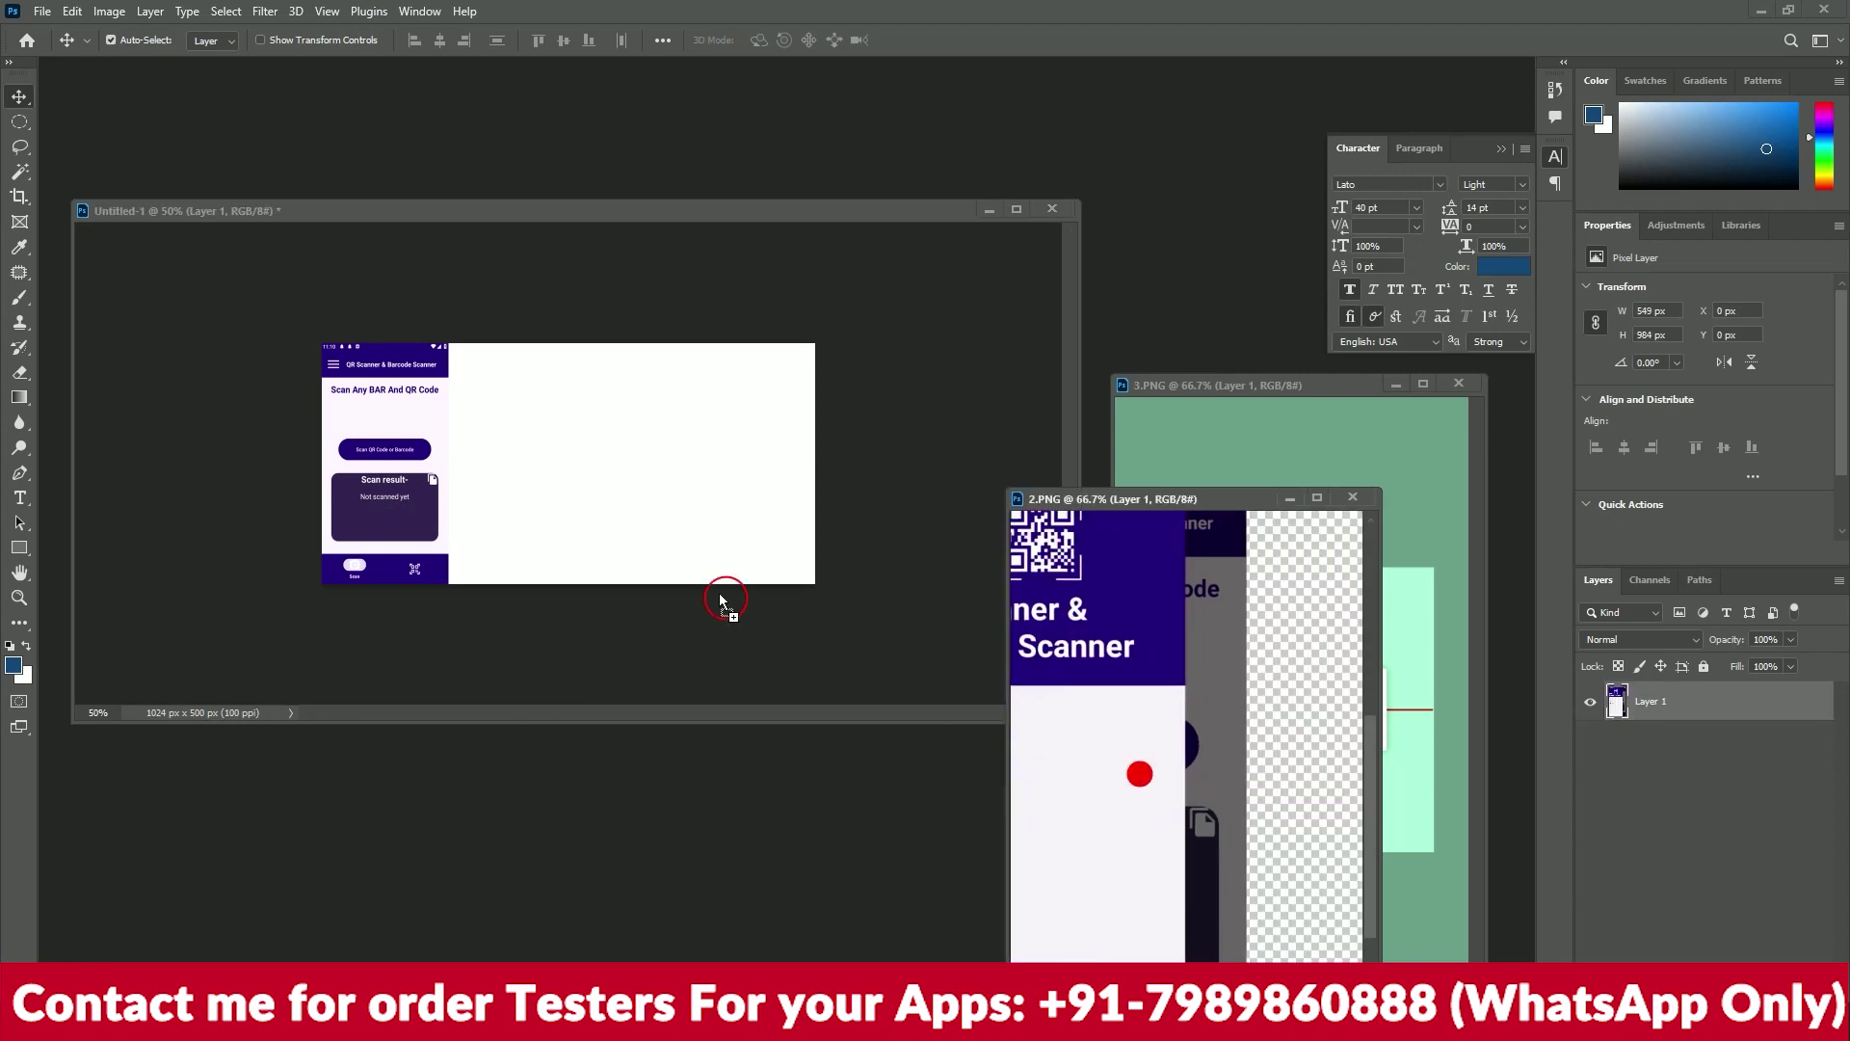
Add the 2.PNG menu screenshot, scale it to the banner's height beside the first screenshot, and close its source file
{"action": "left_click", "coordinate": [549, 467]}
{"action": "key", "text": "ctrl+v"}
{"action": "key", "text": "ctrl+t"}
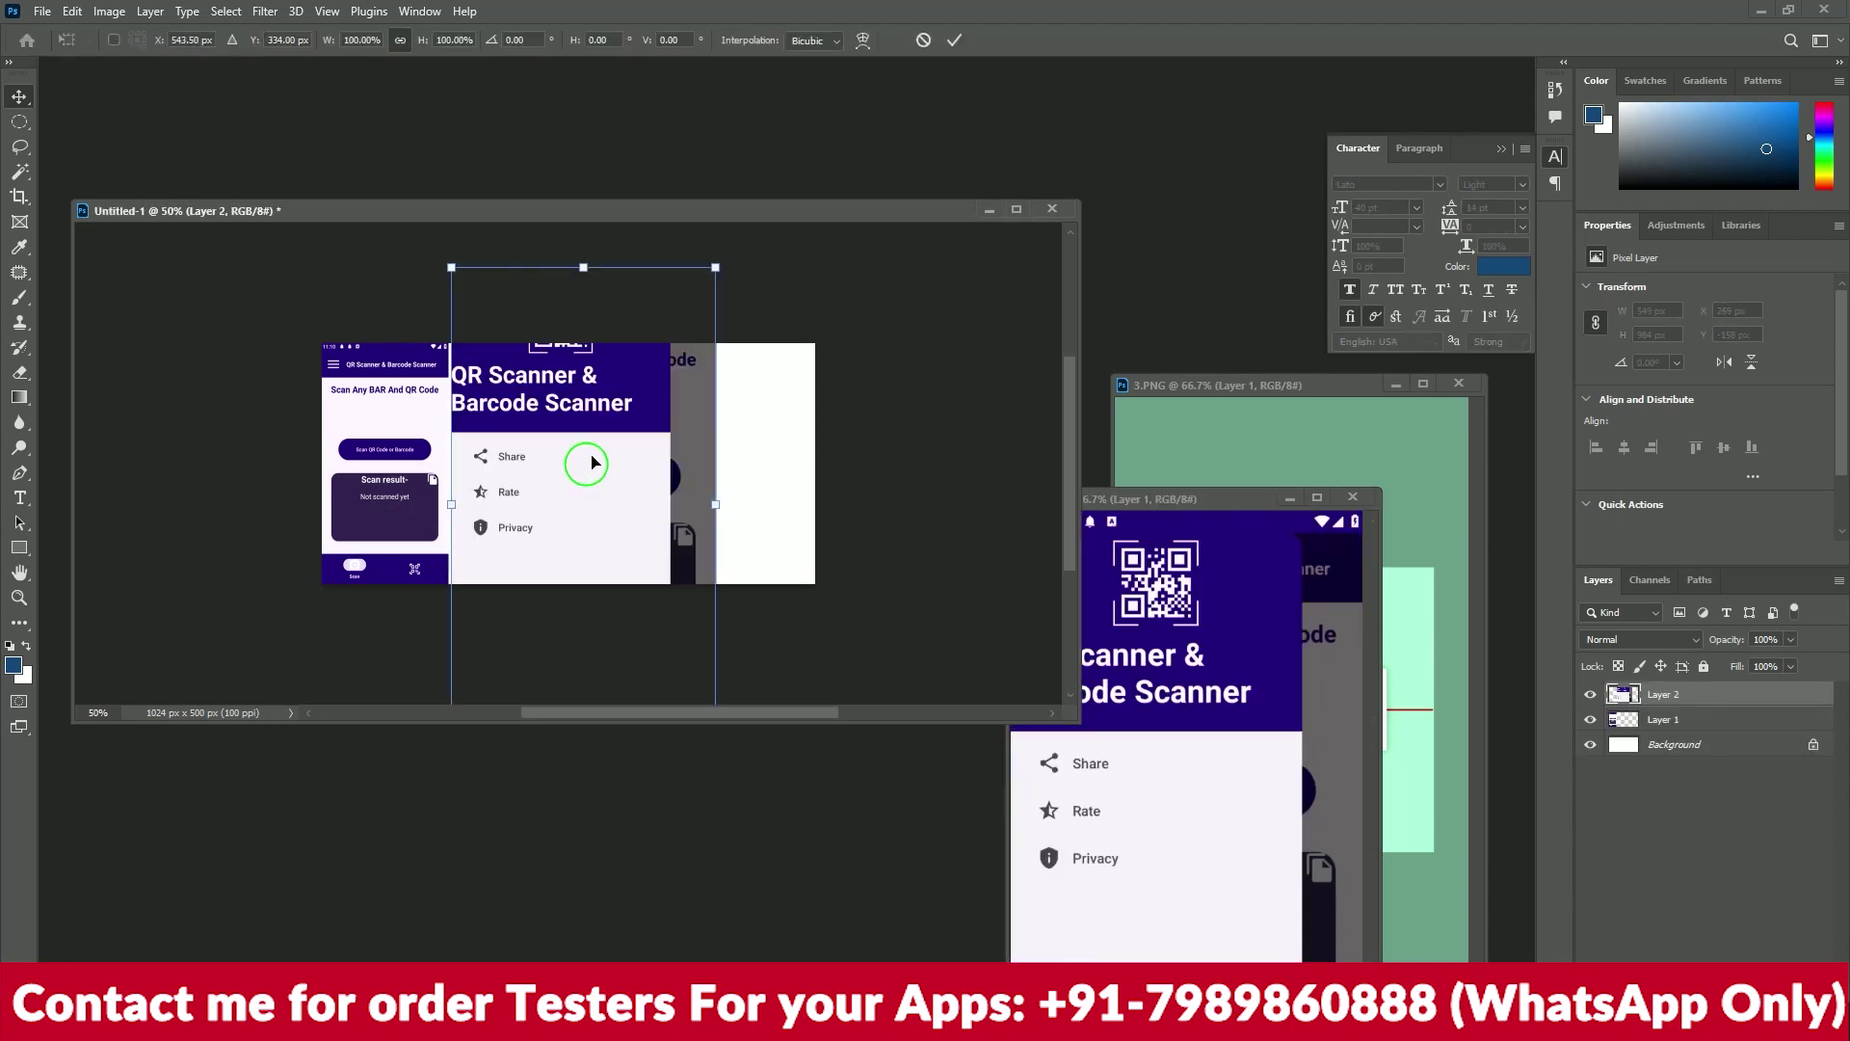
{"action": "mouse_move", "coordinate": [669, 470]}
{"action": "left_mouse_down"}
{"action": "mouse_move", "coordinate": [661, 422]}
{"action": "mouse_move", "coordinate": [670, 464]}
{"action": "left_mouse_up"}
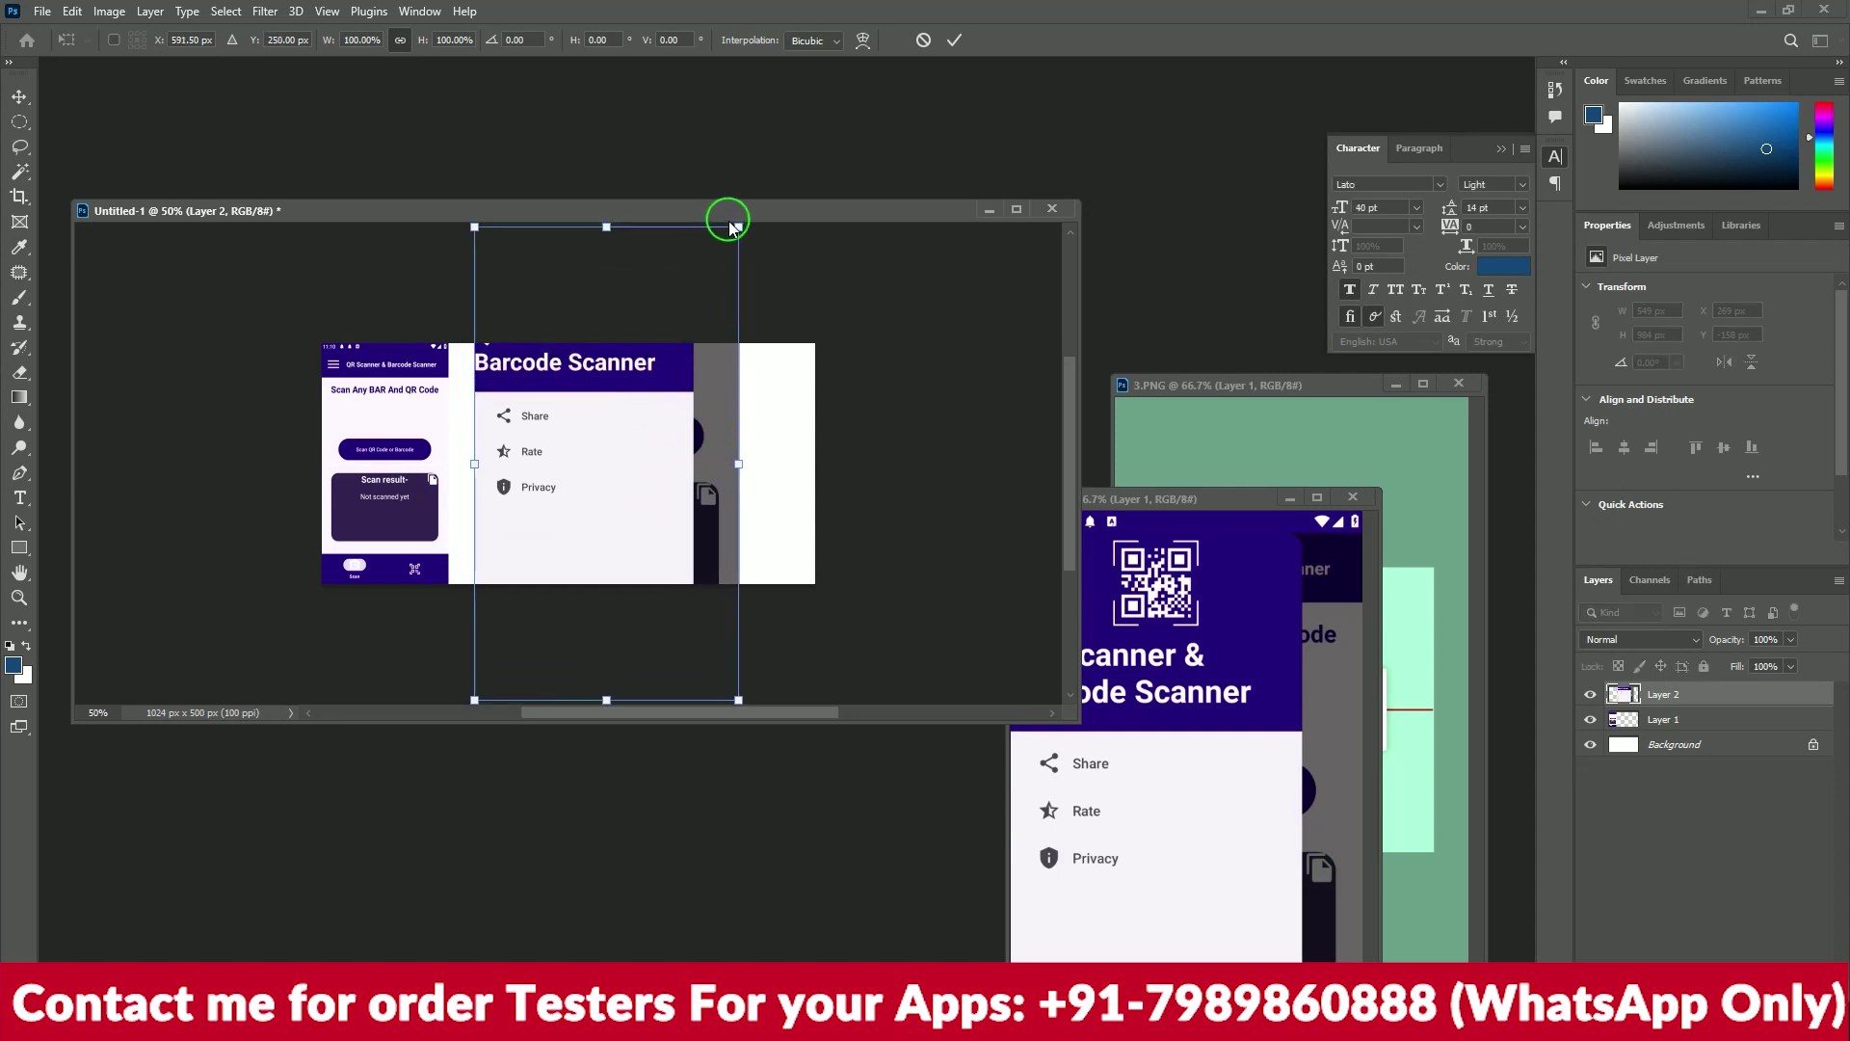
{"action": "left_click_drag", "start_coordinate": [738, 228], "coordinate": [675, 348]}
{"action": "key", "text": "Return"}
{"action": "left_click_drag", "start_coordinate": [584, 461], "coordinate": [493, 478]}
{"action": "left_click", "coordinate": [1212, 711]}
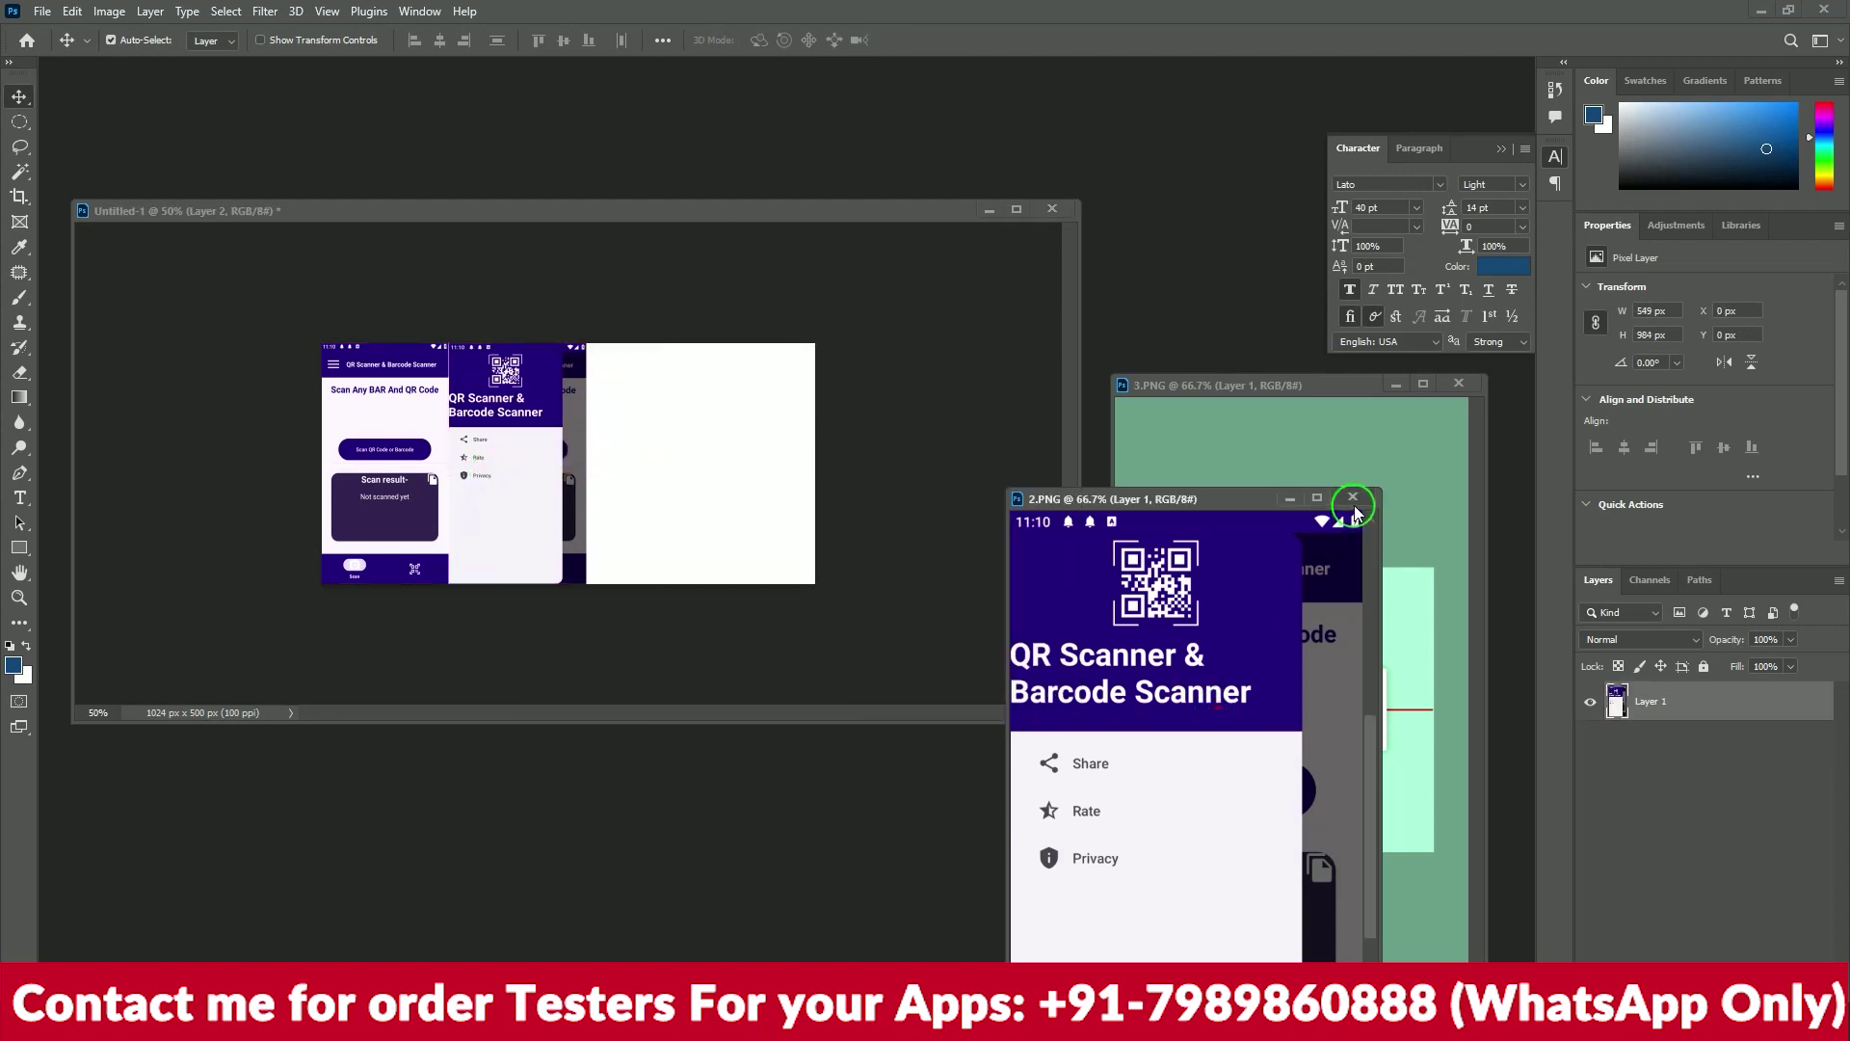
{"action": "left_click", "coordinate": [1353, 497]}
Add the 3.PNG camera-permission screenshot, scale it to about 314 x 500 px, and move it against the menu screenshot
{"action": "left_click_drag", "start_coordinate": [1301, 644], "coordinate": [677, 460]}
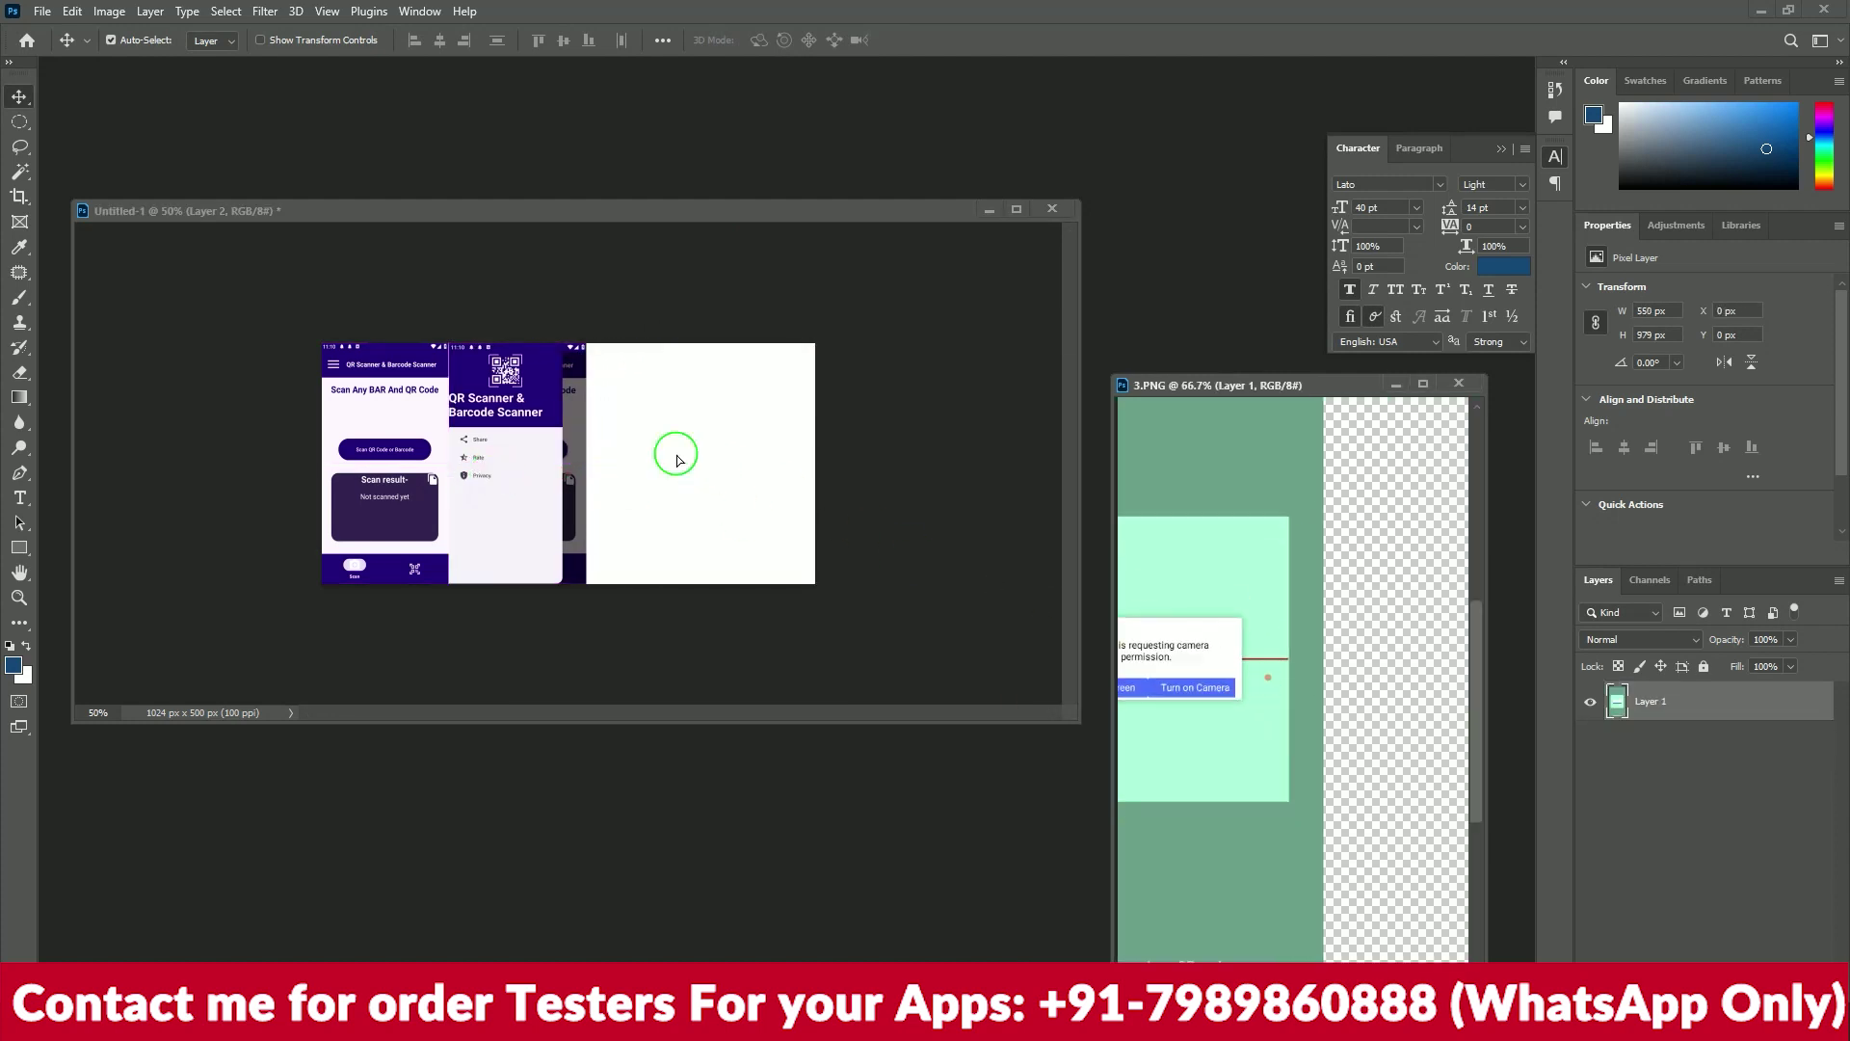
{"action": "key", "text": "ctrl+t"}
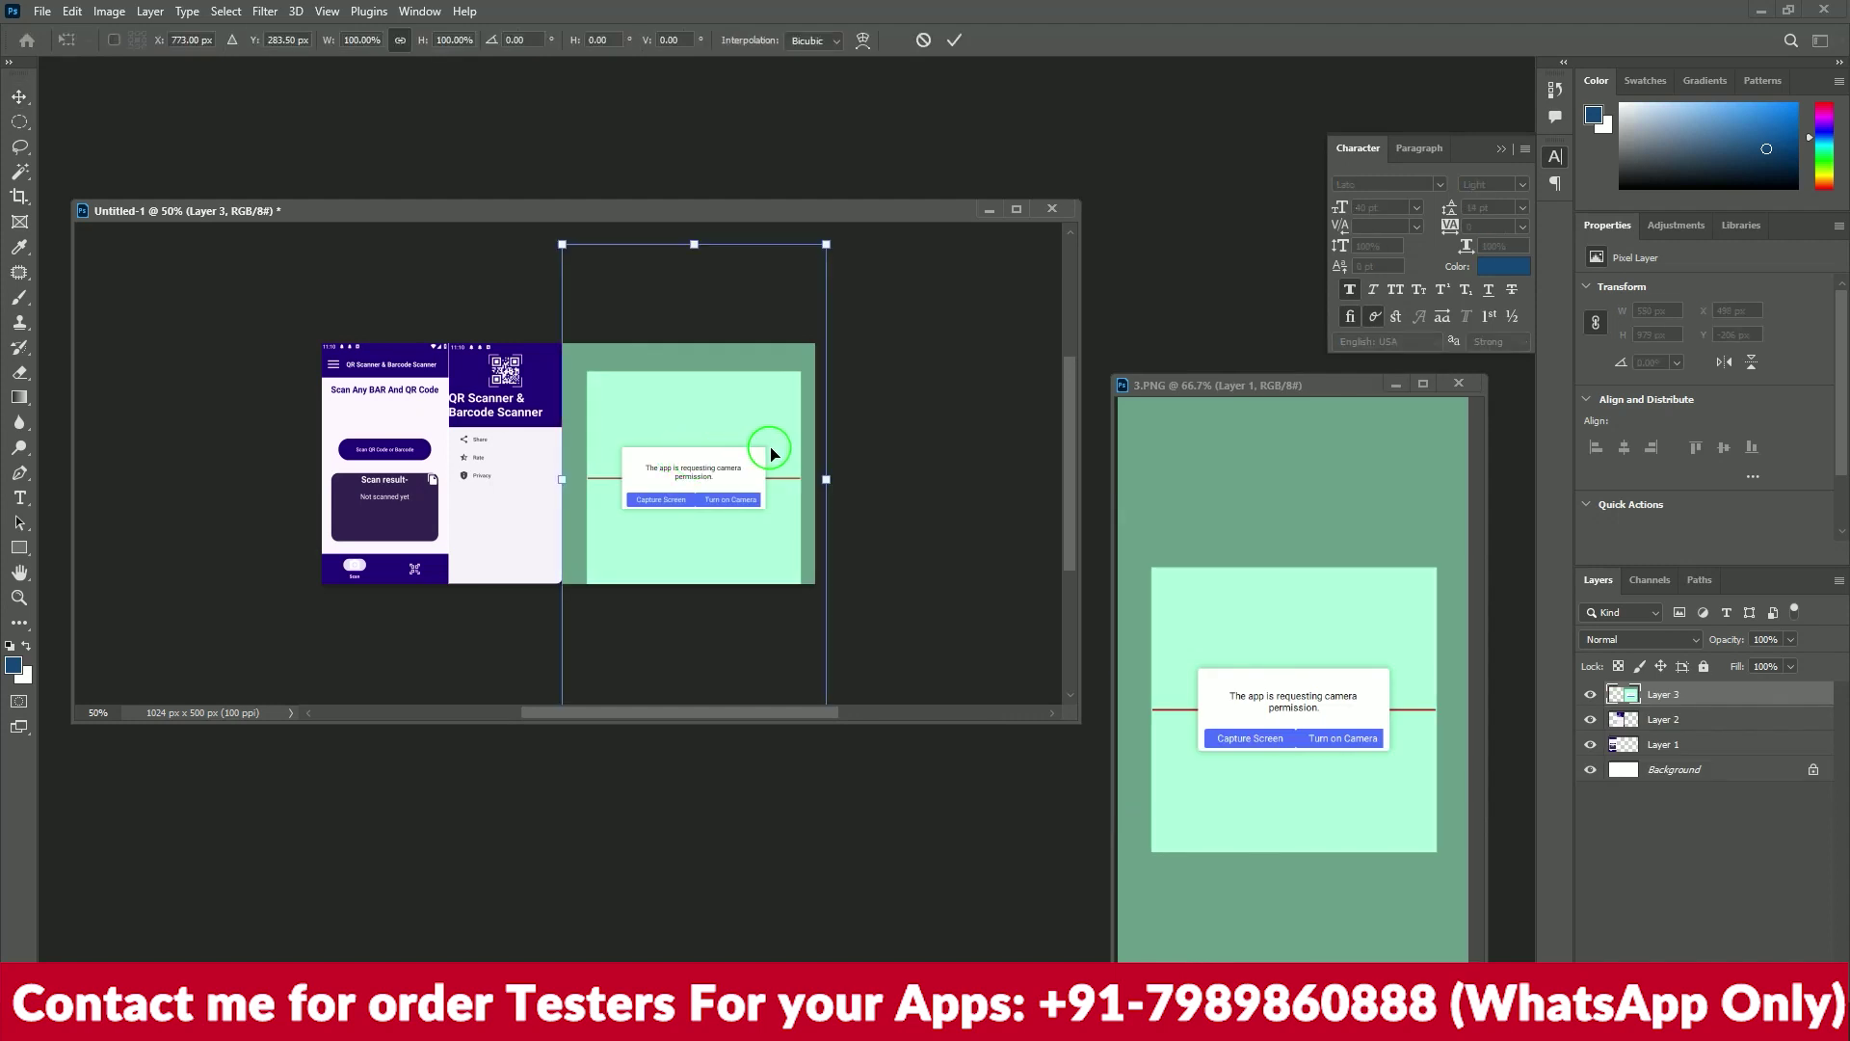
{"action": "left_click_drag", "start_coordinate": [770, 537], "coordinate": [757, 520]}
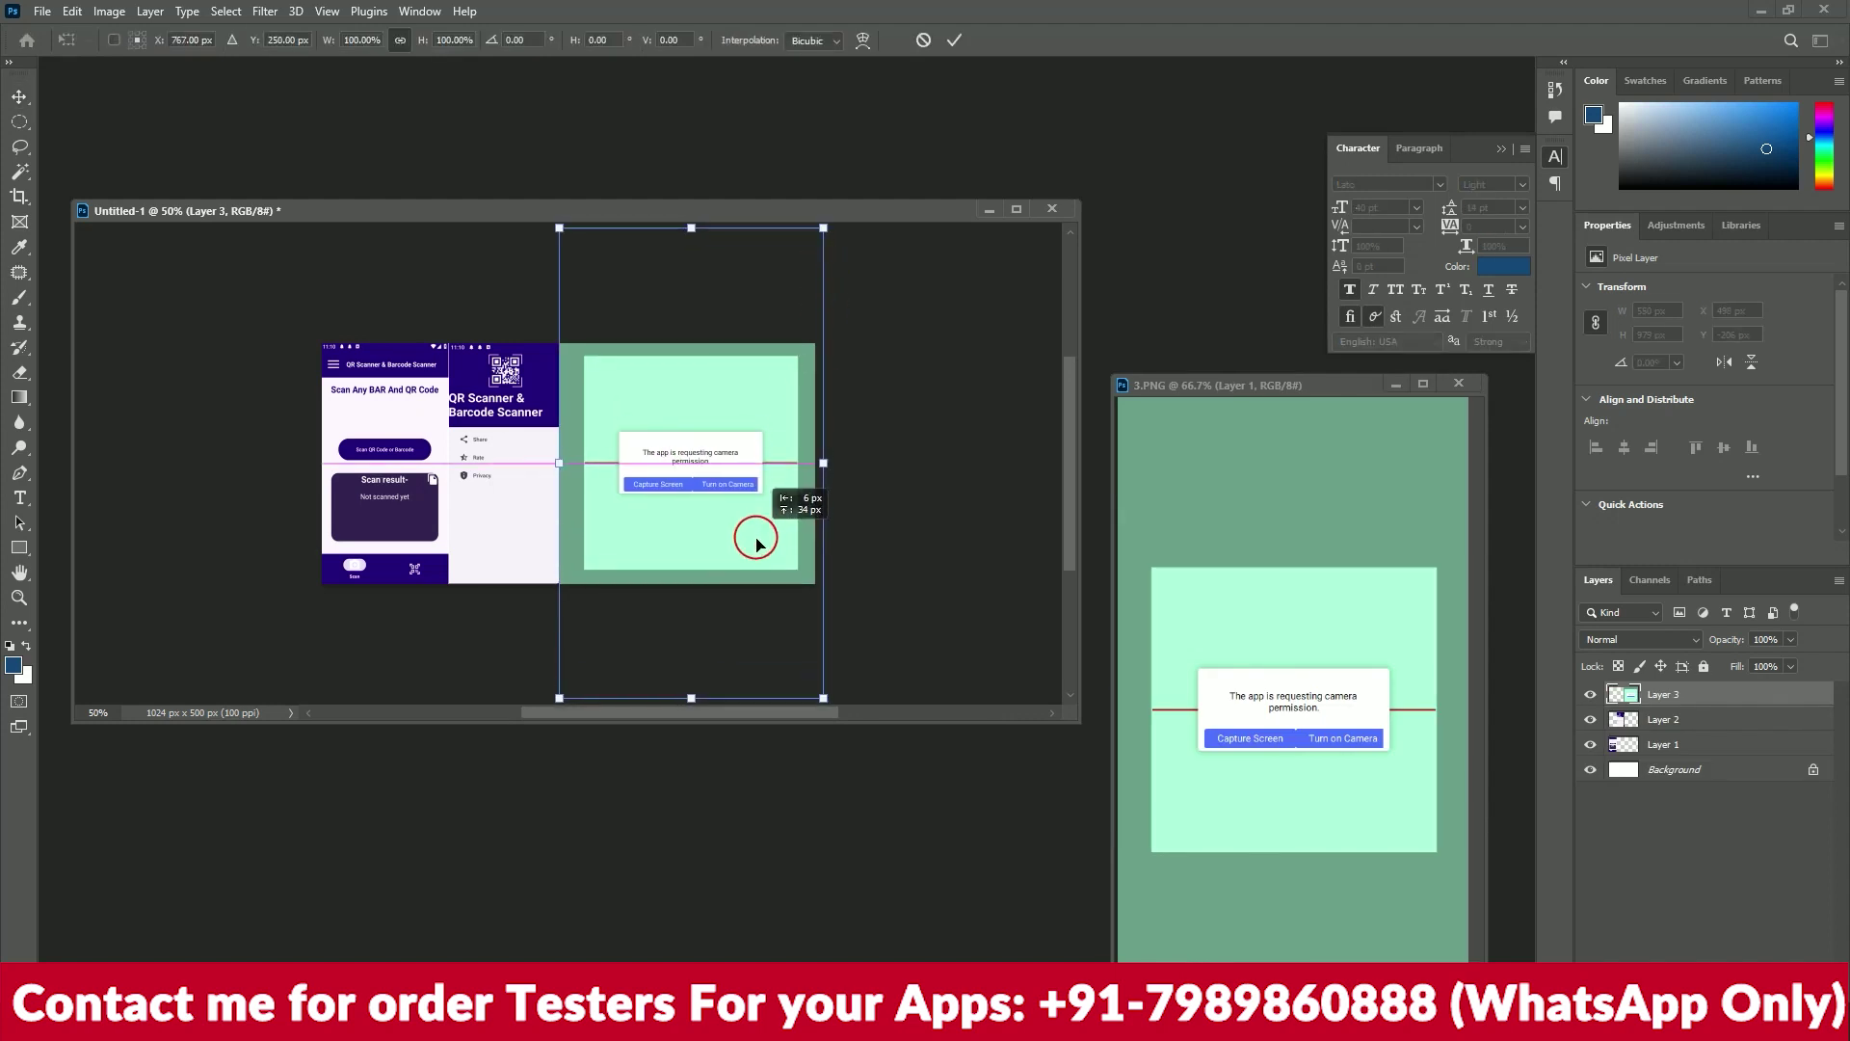
{"action": "left_click_drag", "start_coordinate": [823, 228], "coordinate": [765, 344]}
{"action": "key", "text": "Return"}
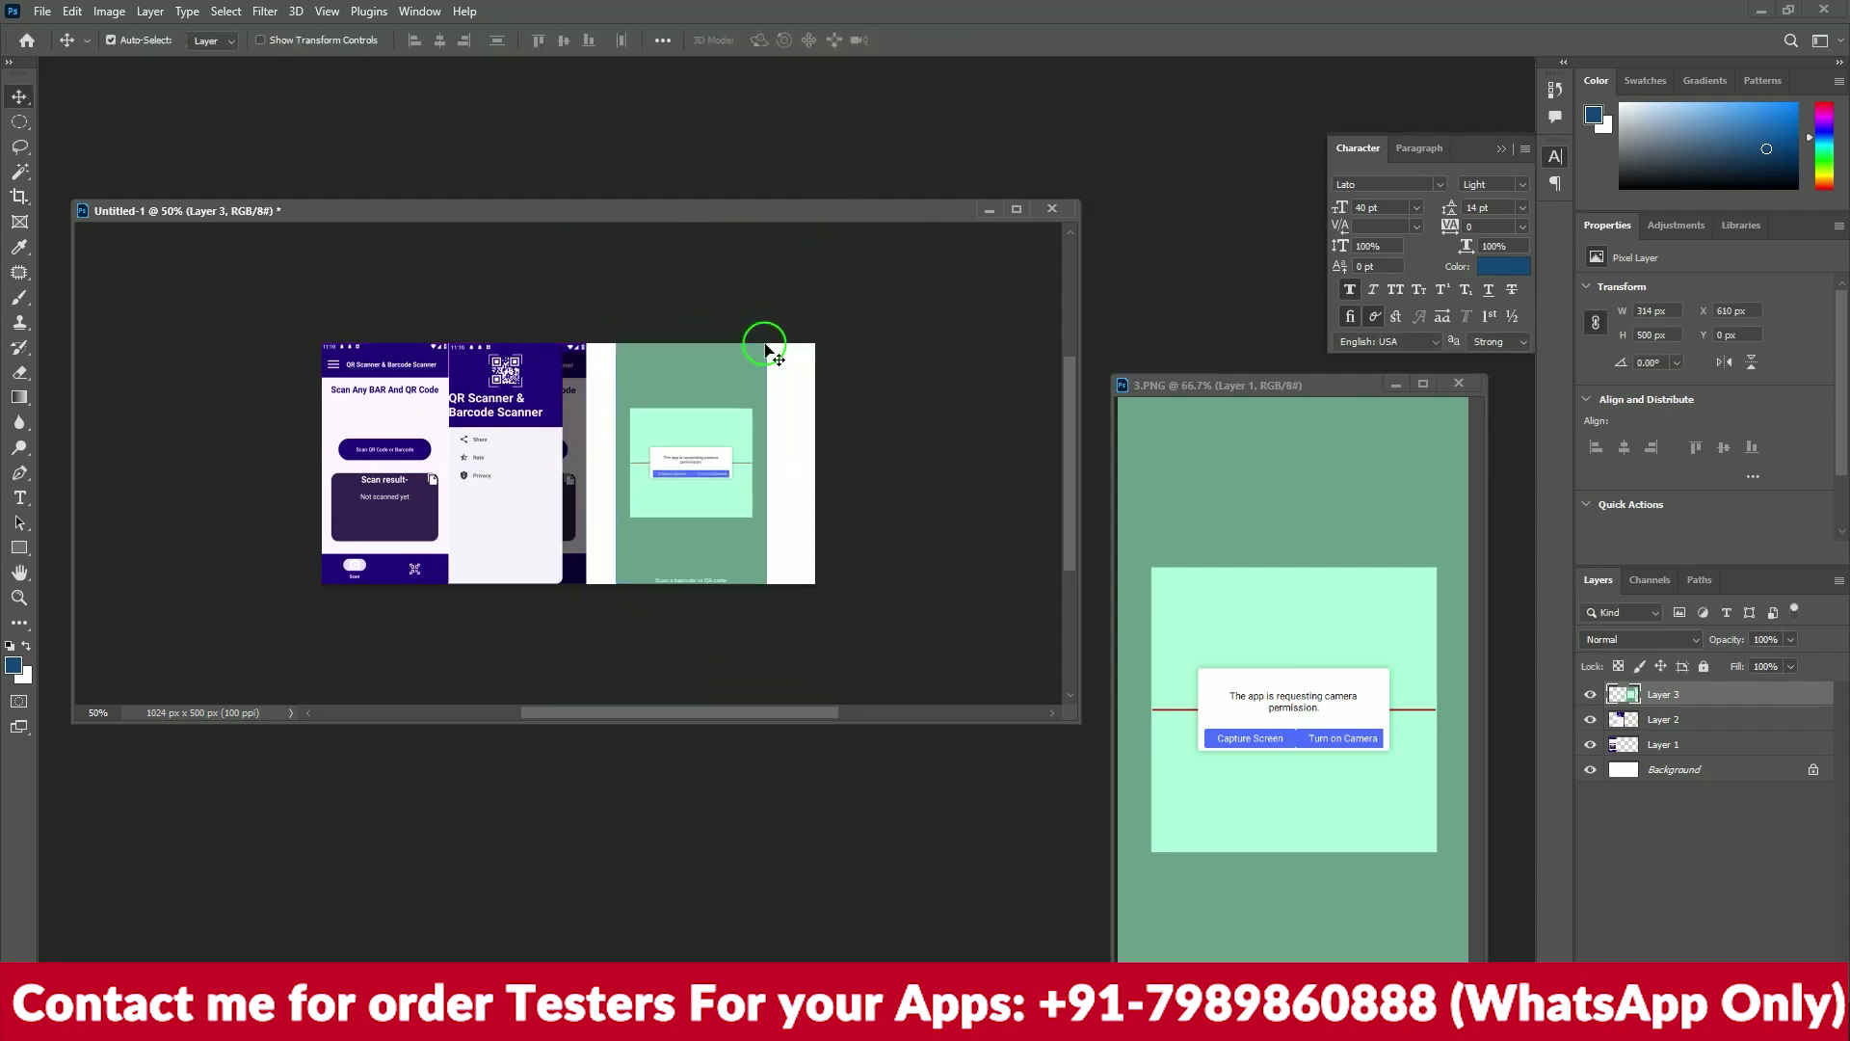
{"action": "left_click_drag", "start_coordinate": [652, 463], "coordinate": [592, 508]}
Select all three screenshot layers and stretch them horizontally to fill the 1024 px wide canvas
{"action": "left_click", "coordinate": [1721, 750], "text": "shift"}
{"action": "key", "text": "ctrl+t"}
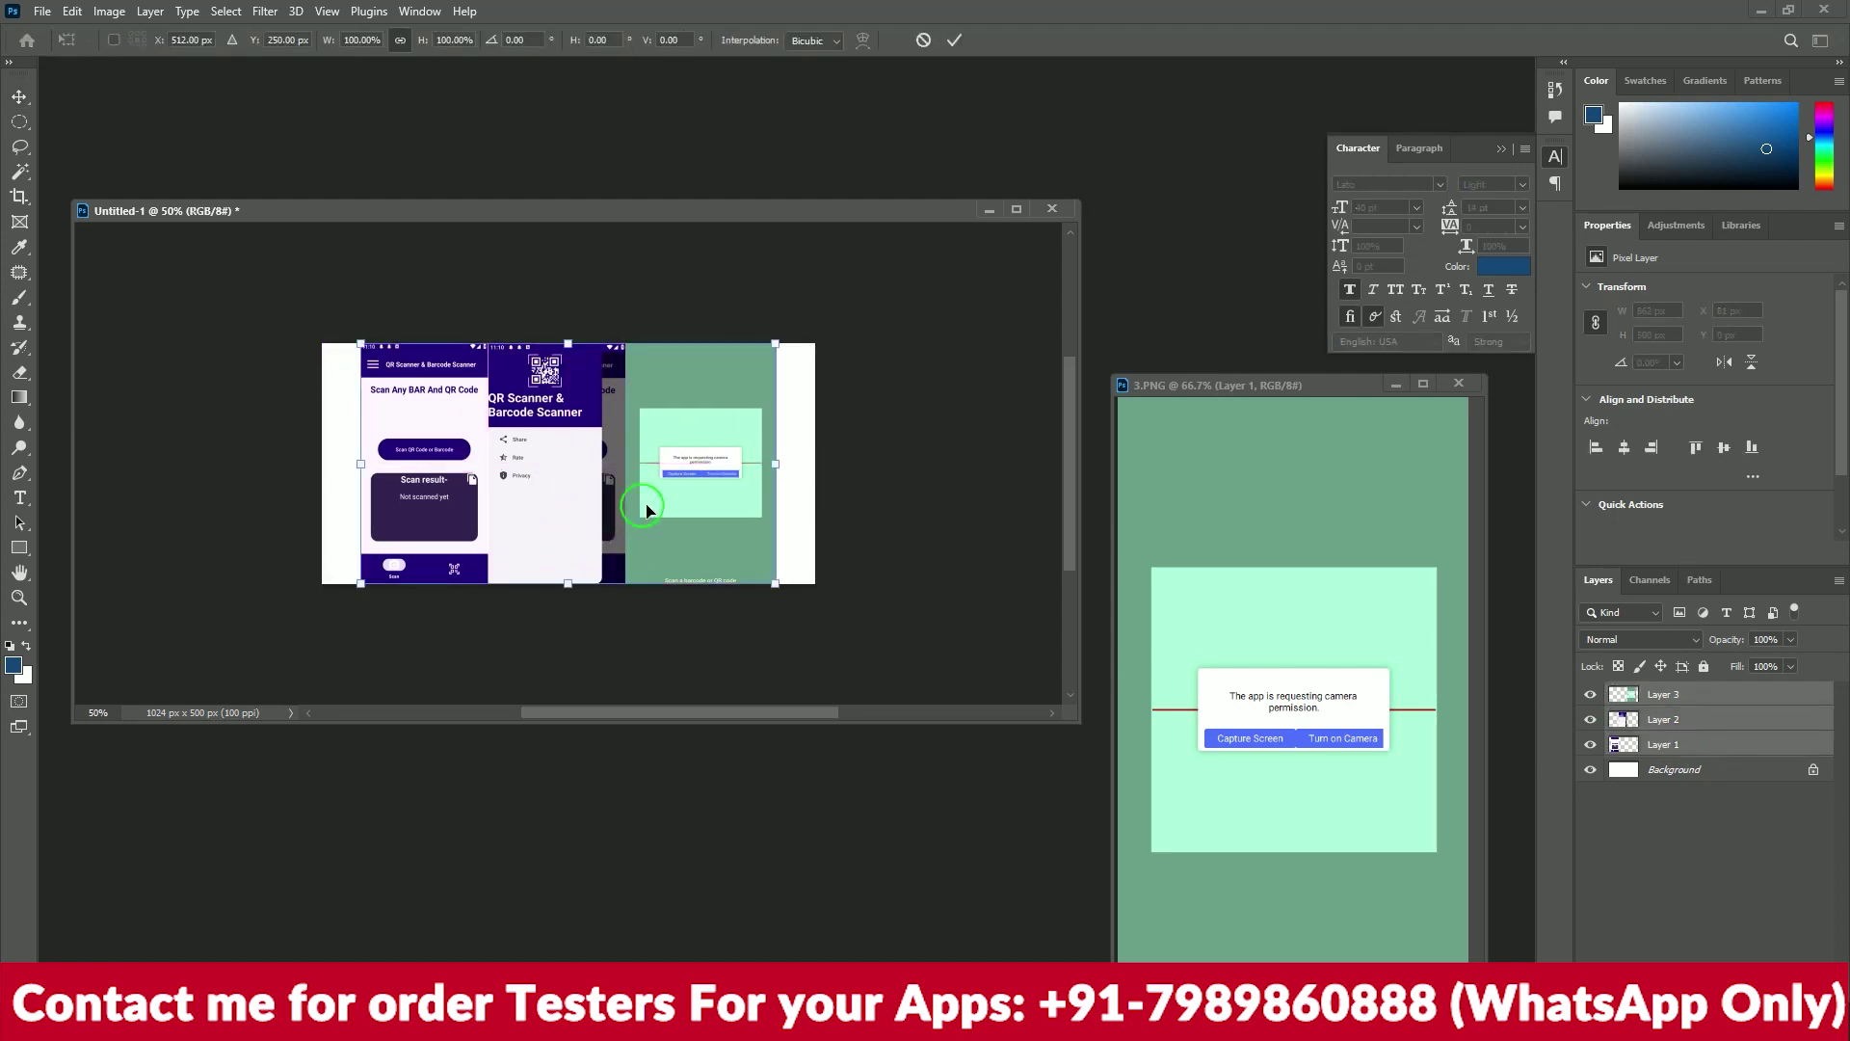
{"action": "left_click_drag", "start_coordinate": [775, 466], "coordinate": [815, 466]}
{"action": "left_click_drag", "start_coordinate": [365, 464], "coordinate": [328, 465]}
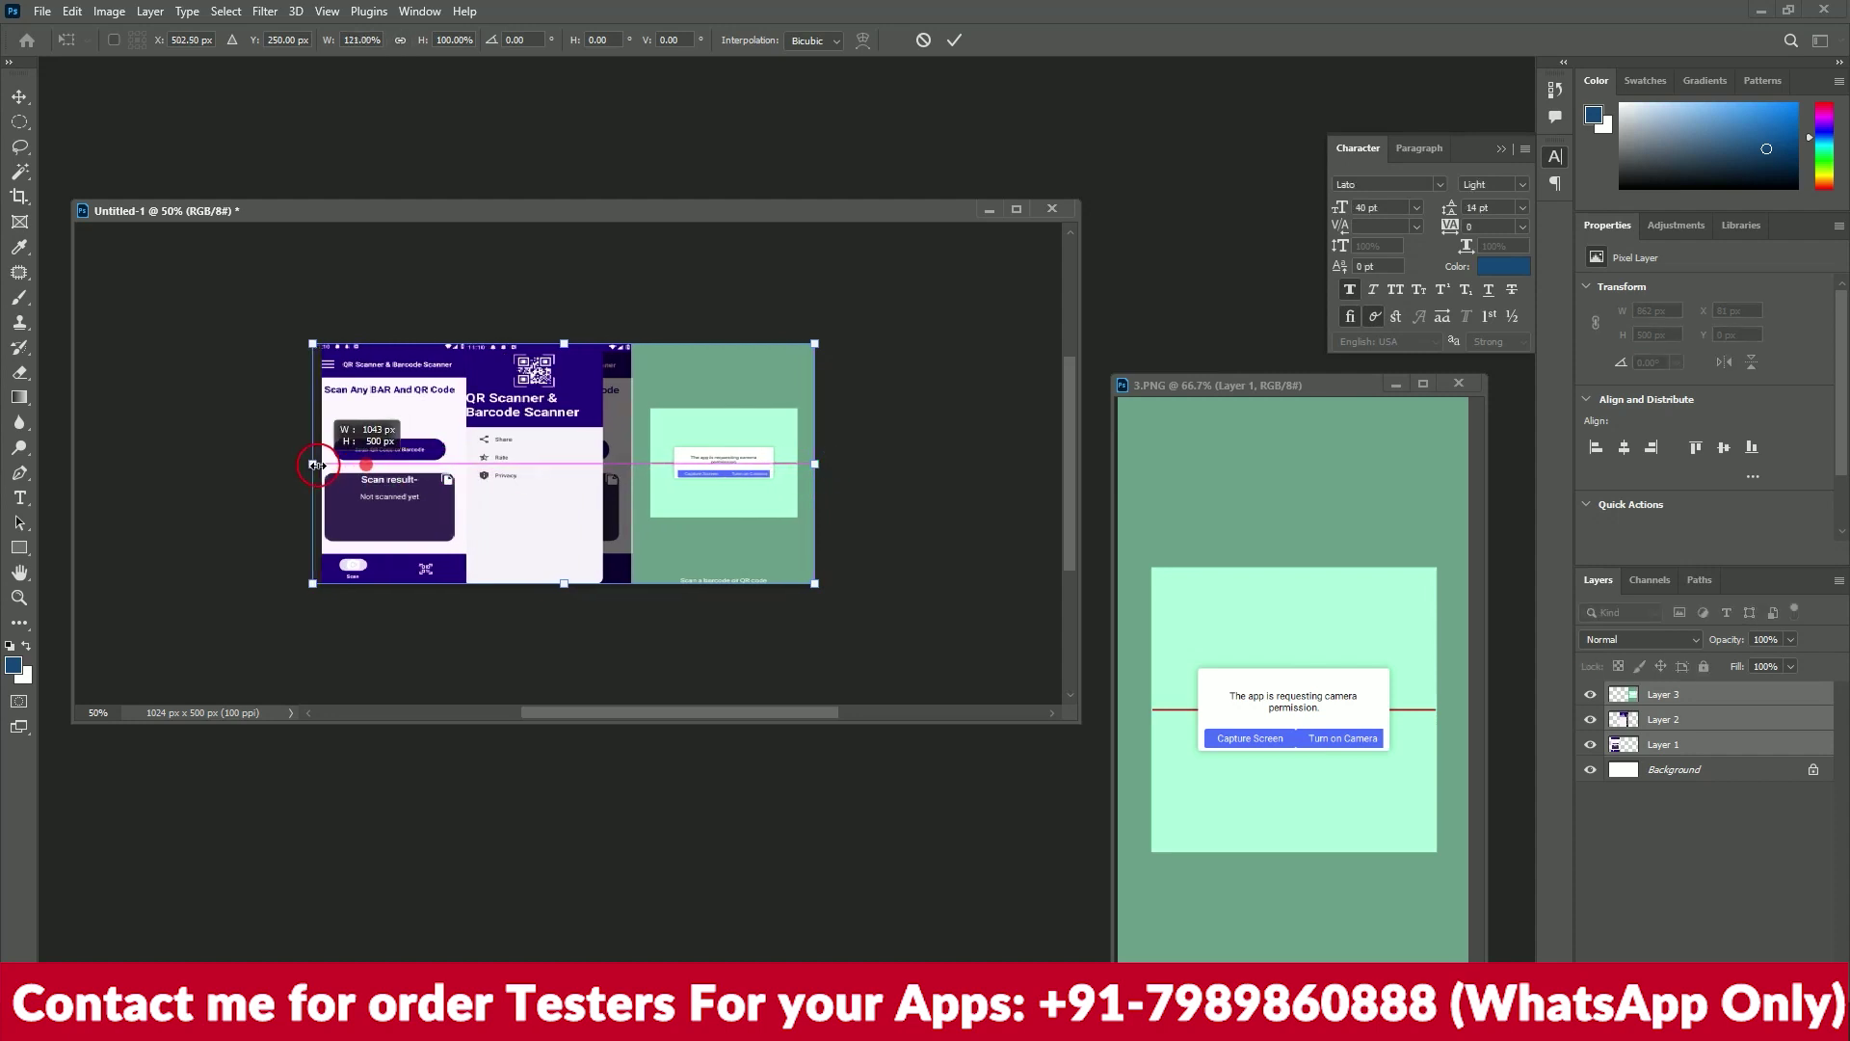
{"action": "key", "text": "Return"}
Apply the layer stretch and save a copy of the banner as a PNG named big with the large file size option
{"action": "key", "text": "ctrl"}
{"action": "key", "text": "ctrl+shift+s"}
{"action": "left_click", "coordinate": [679, 476]}
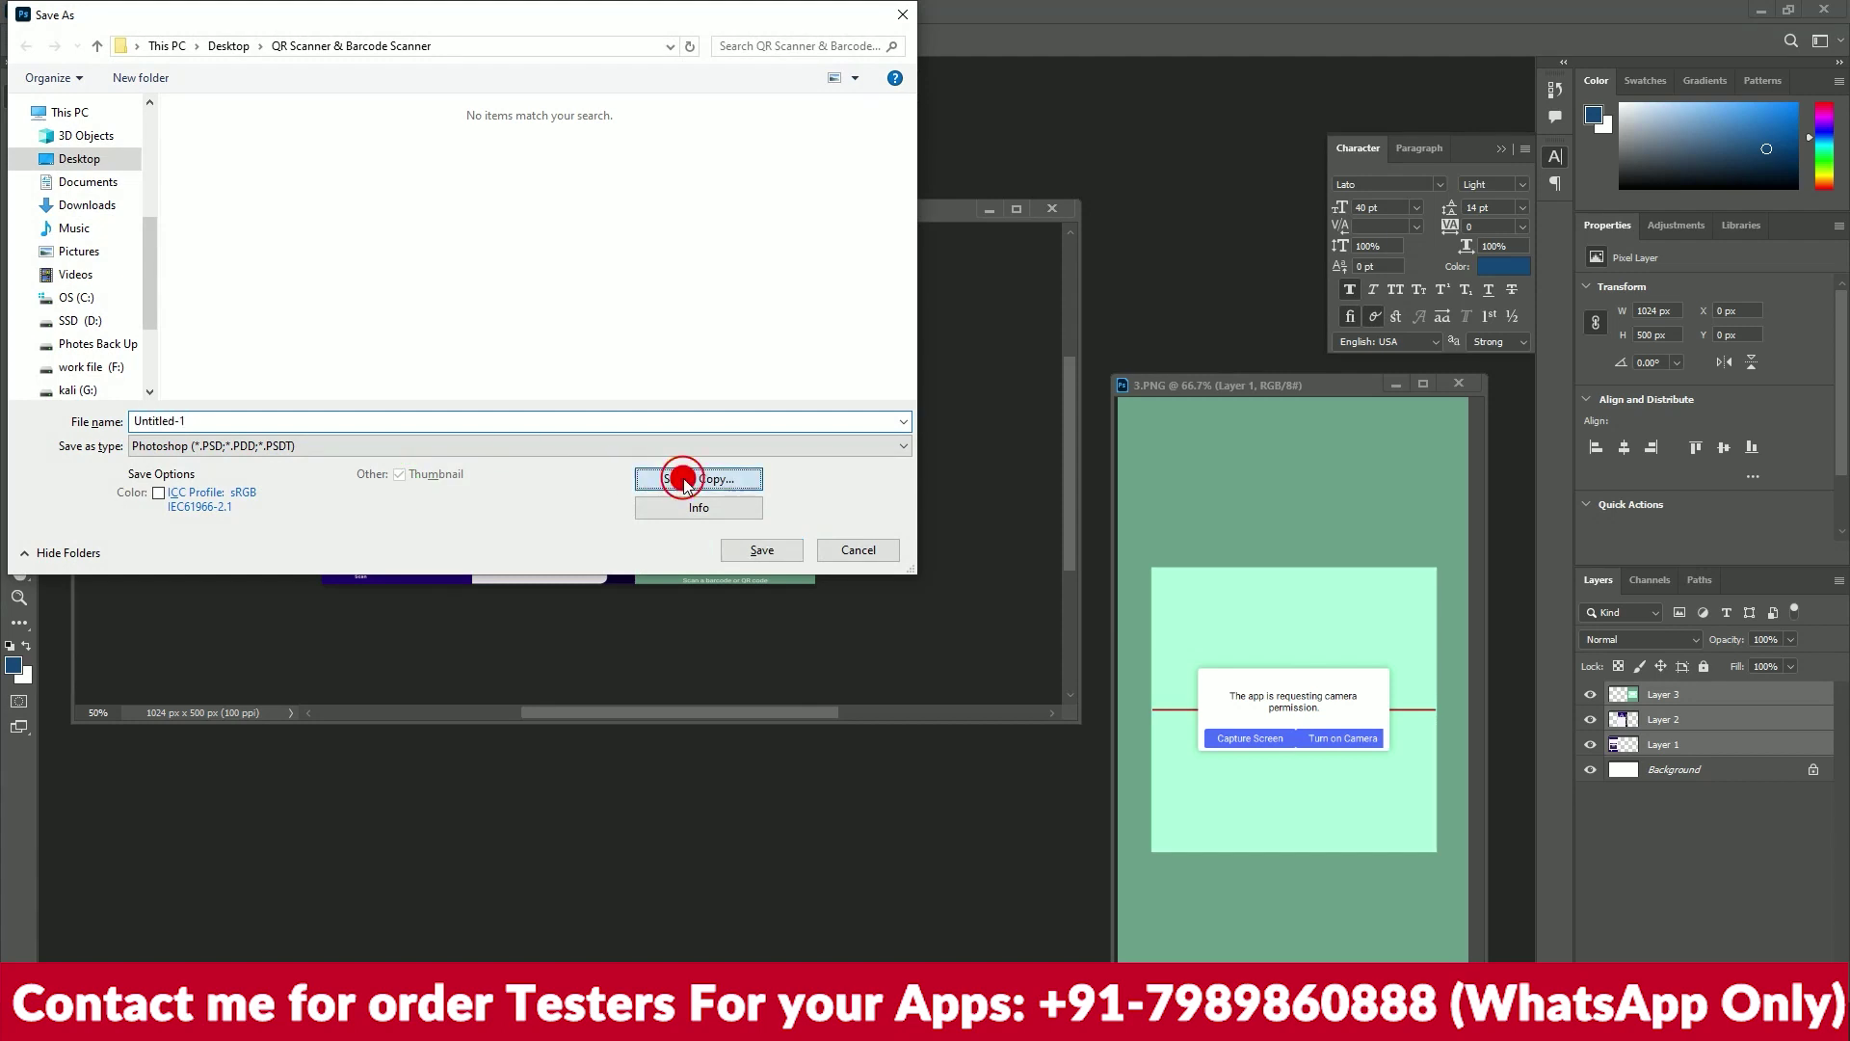
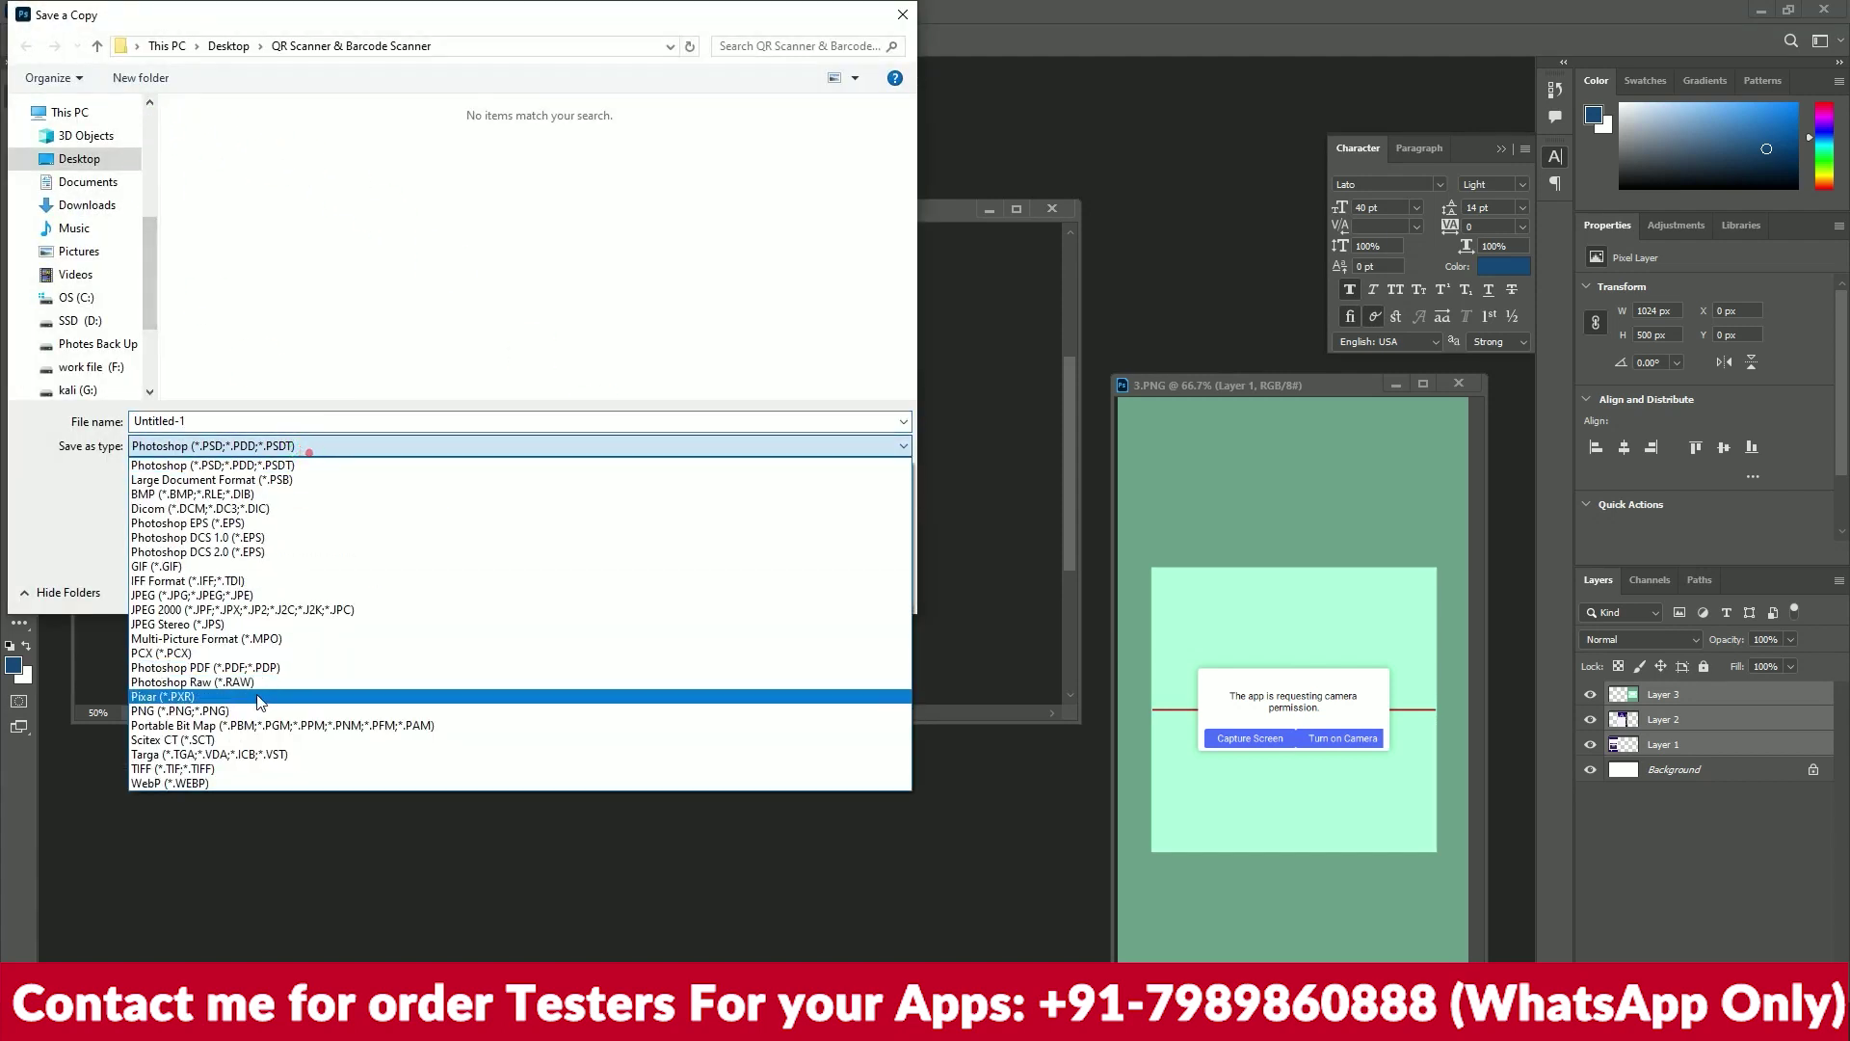
{"action": "left_click", "coordinate": [183, 662]}
{"action": "left_click", "coordinate": [237, 416]}
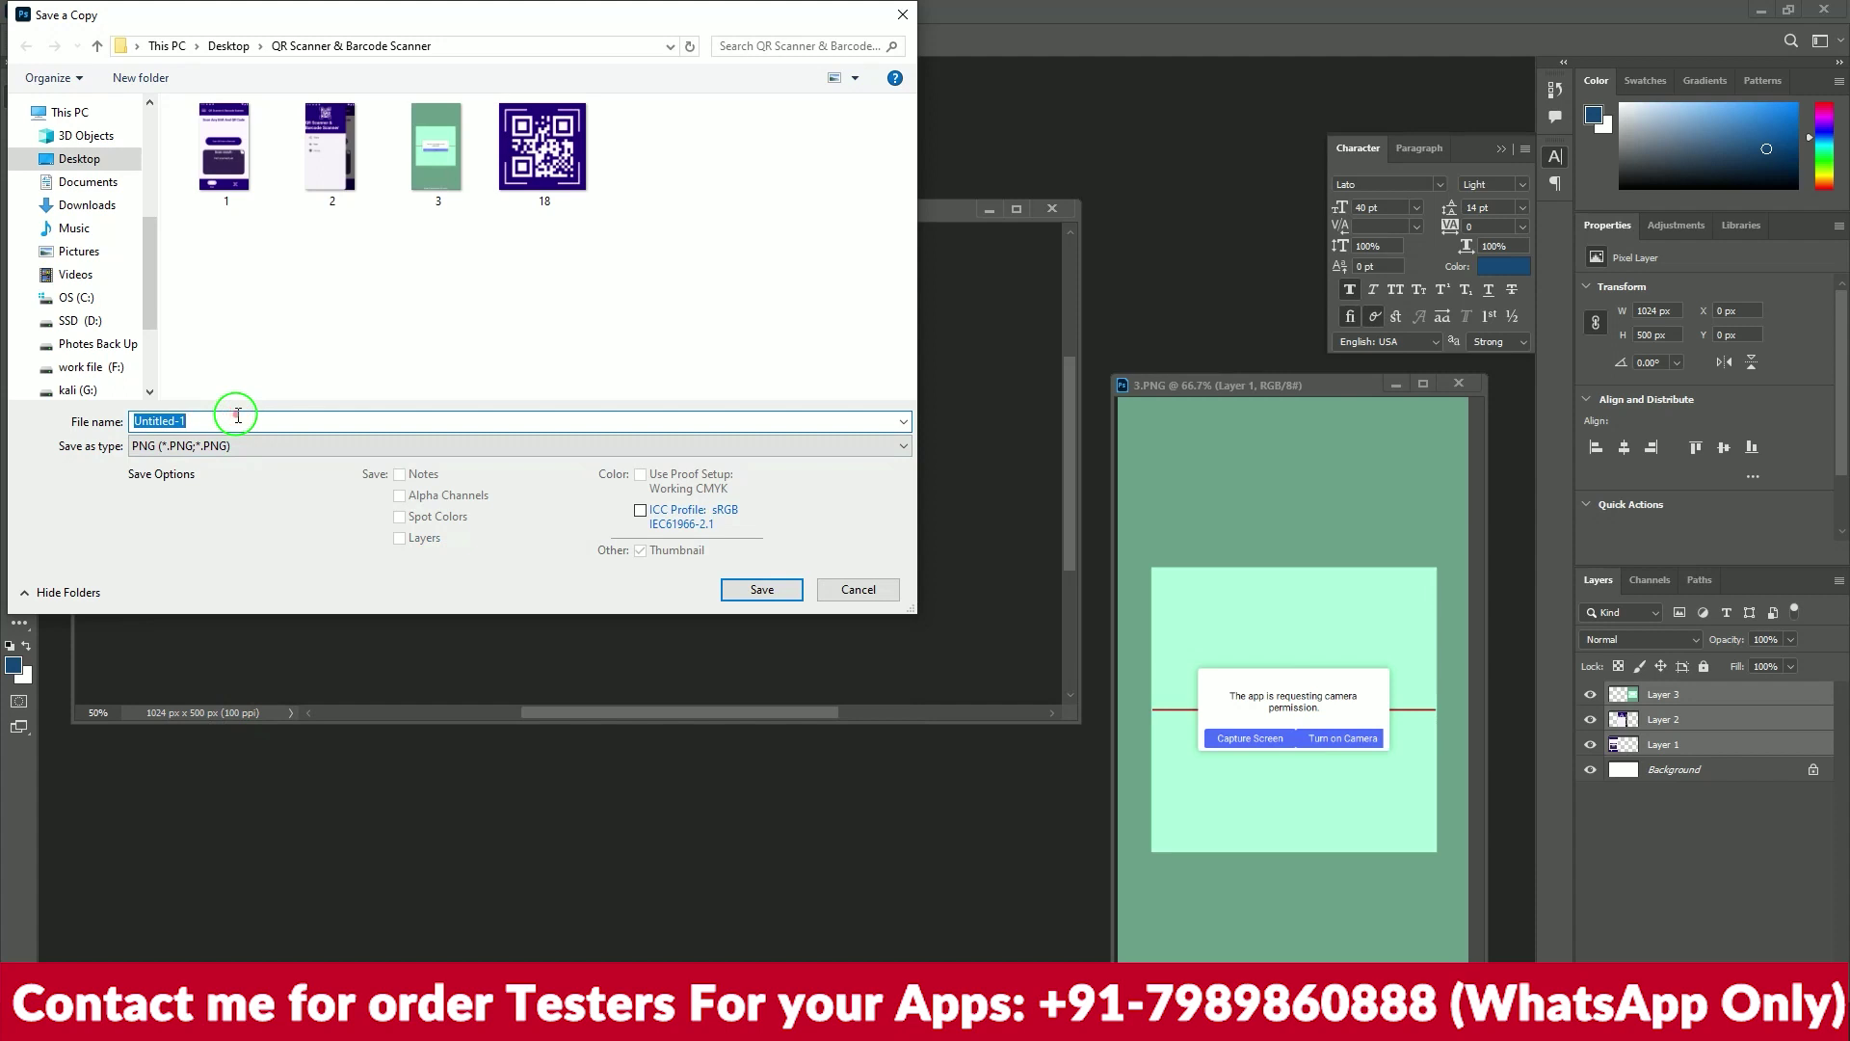
{"action": "type", "text": "b"}
{"action": "key", "text": "Return"}
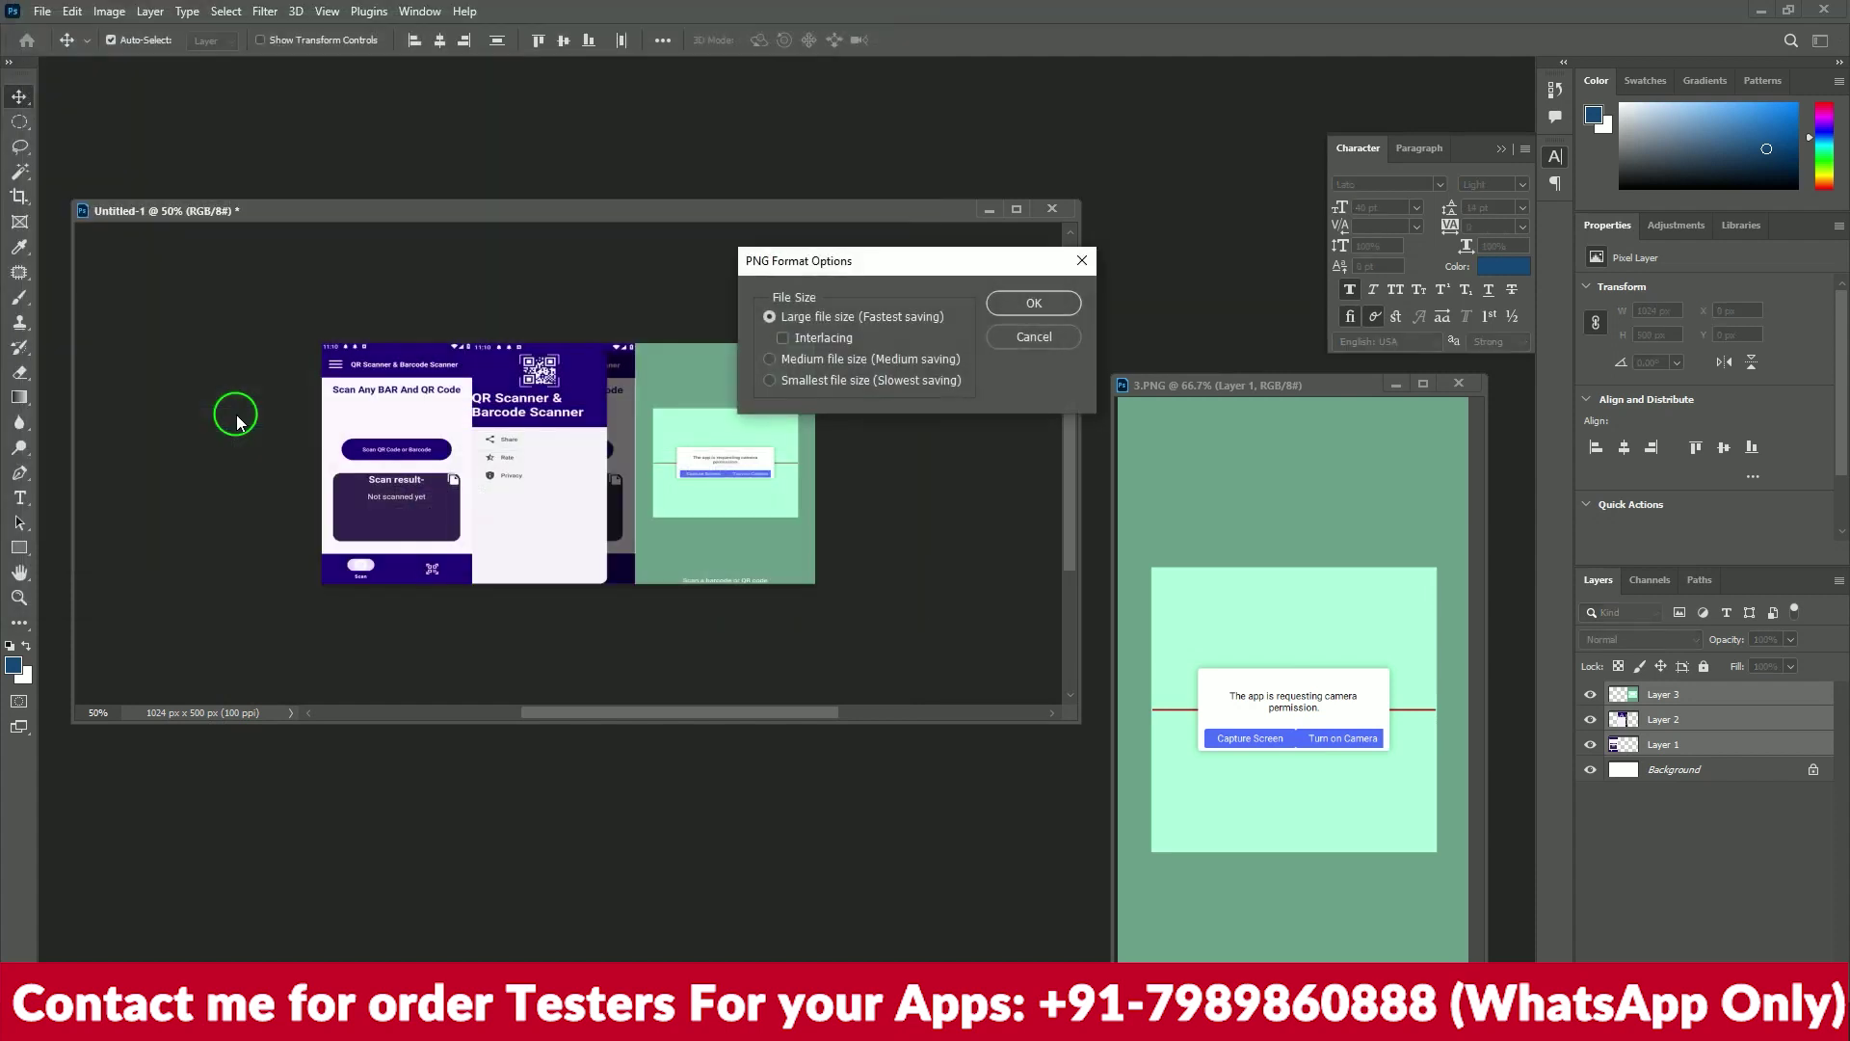
{"action": "key", "text": "Return"}
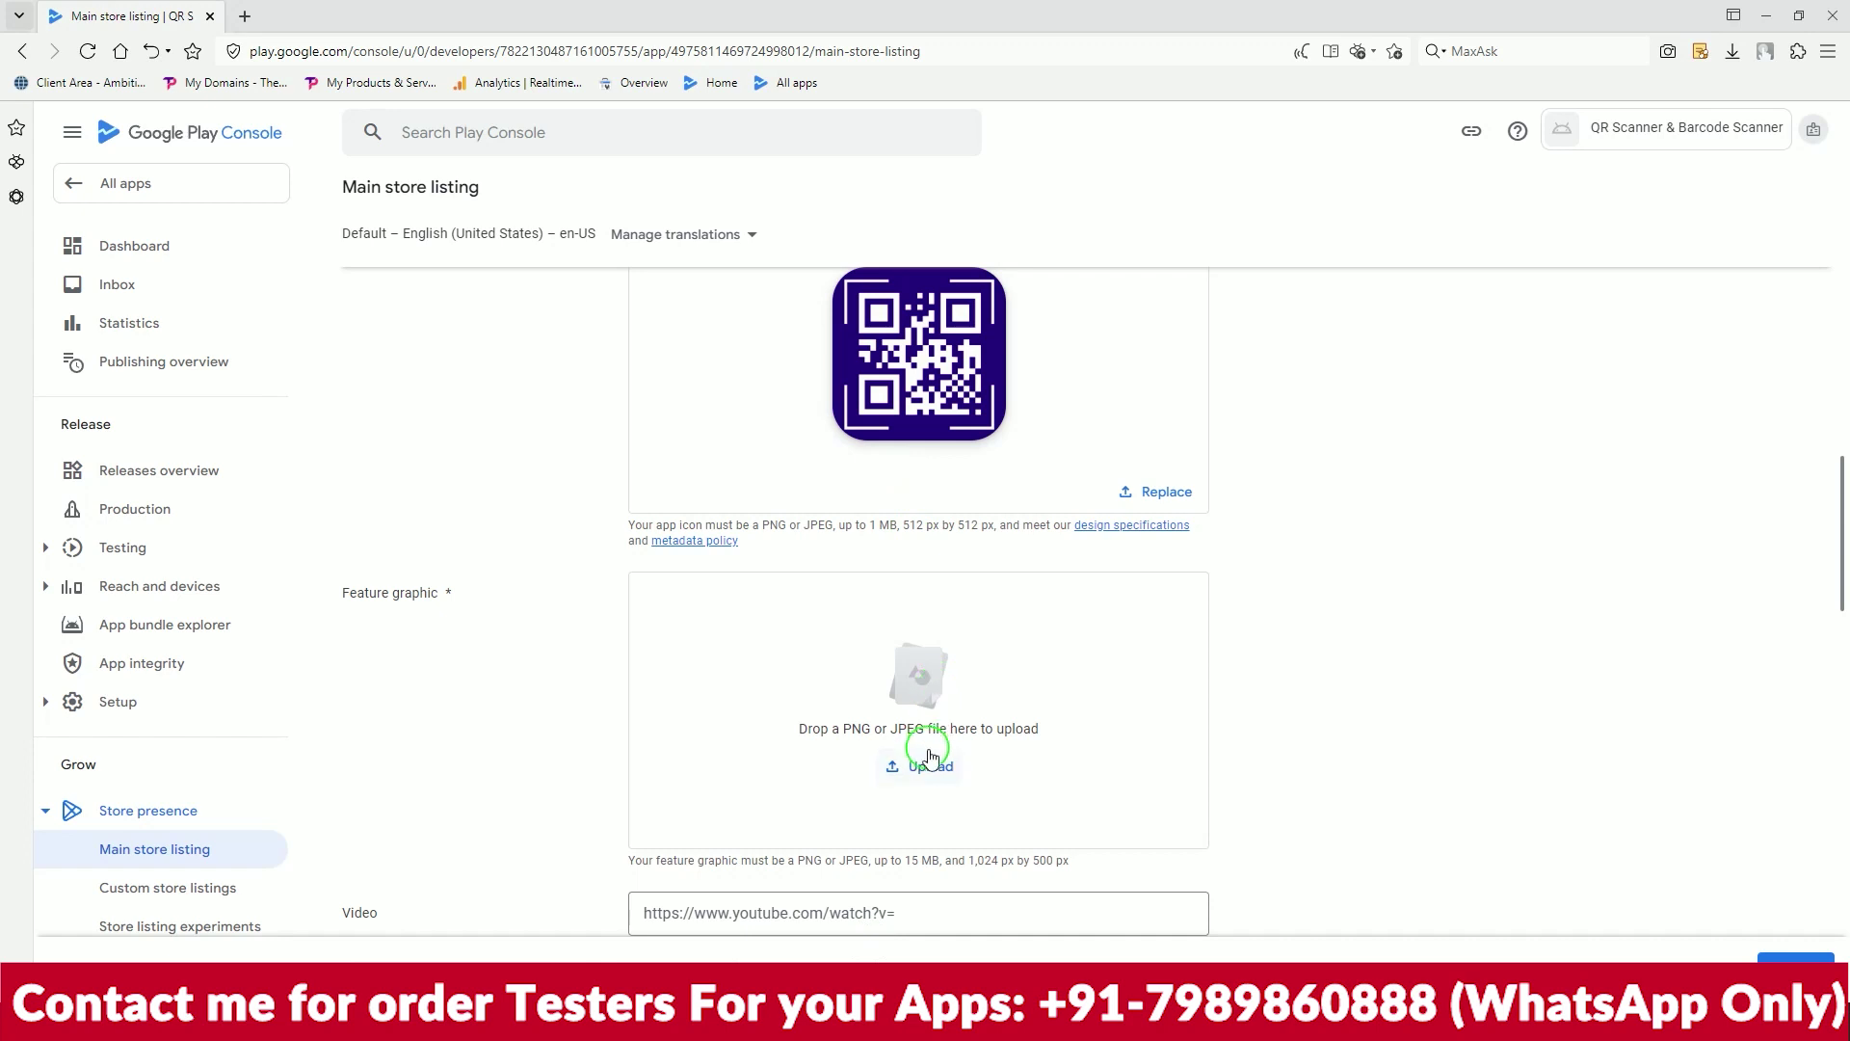
Switch to the Play Console main store listing and upload the big image as the feature graphic
{"action": "left_click", "coordinate": [931, 757]}
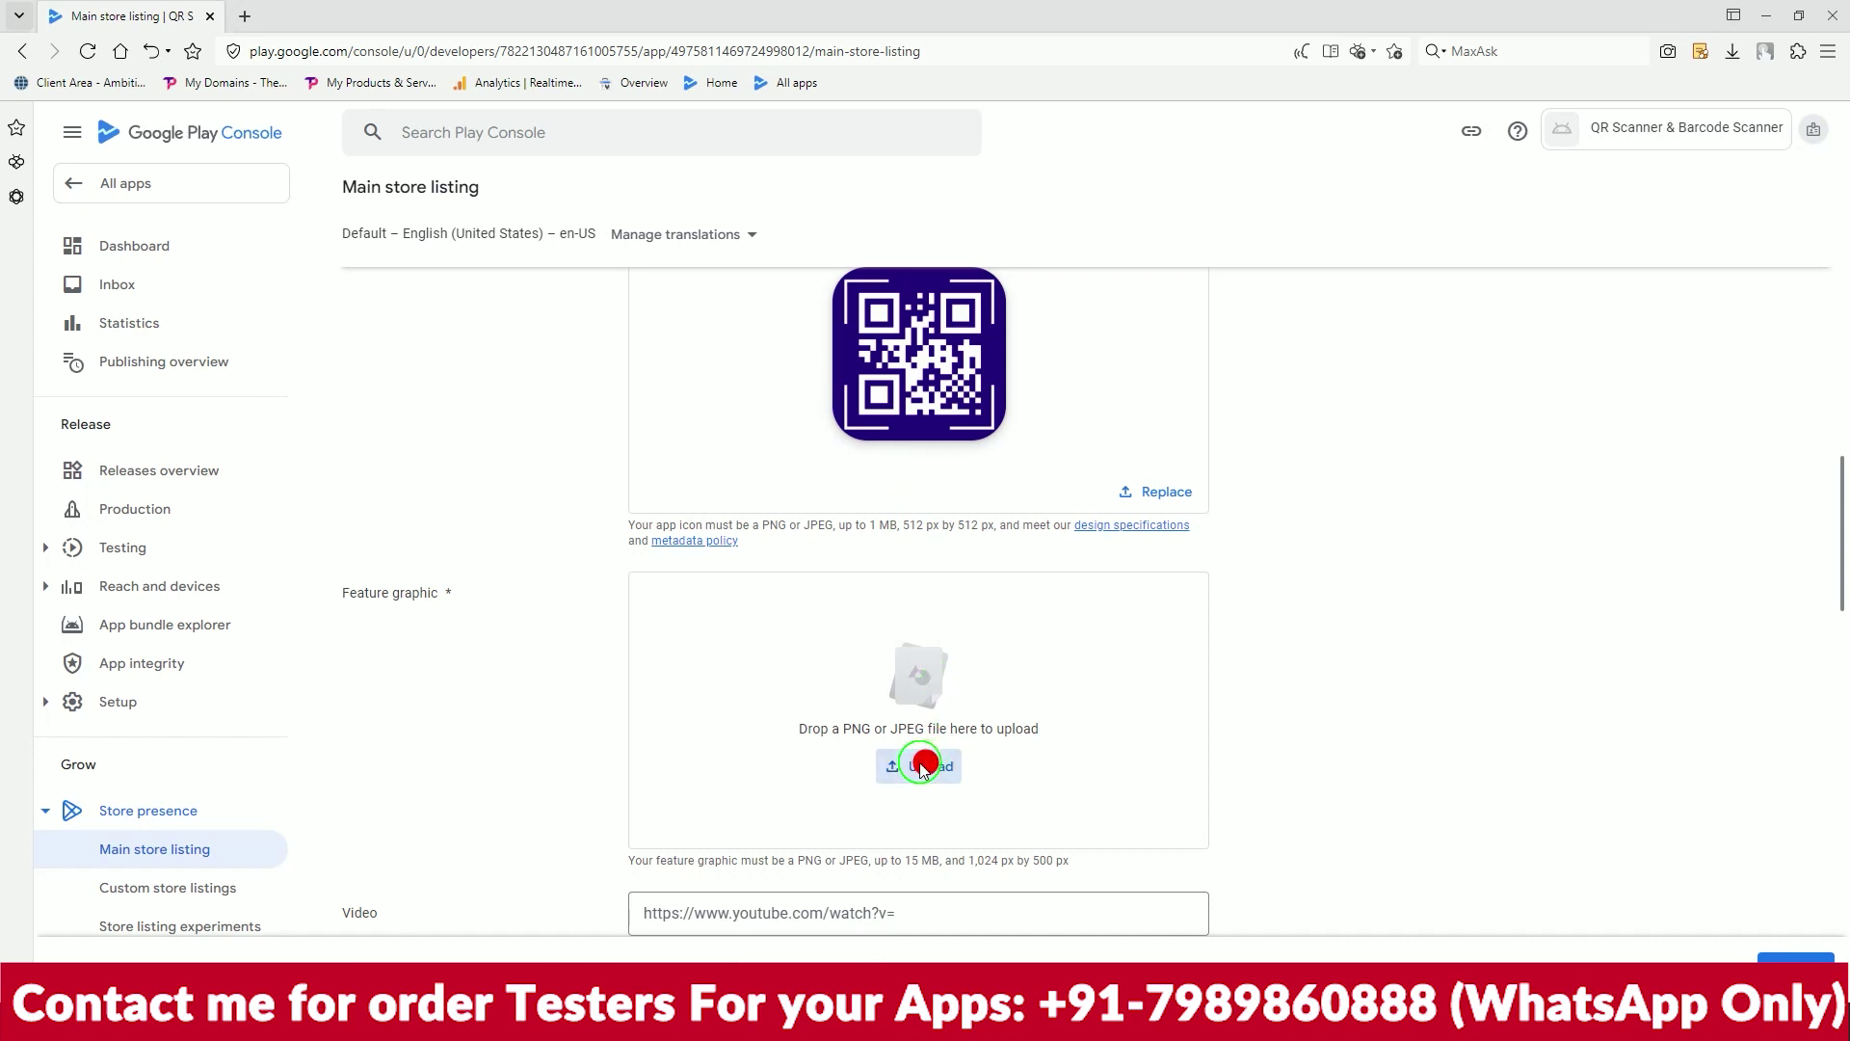
{"action": "left_click", "coordinate": [677, 188]}
{"action": "double_click", "coordinate": [678, 187]}
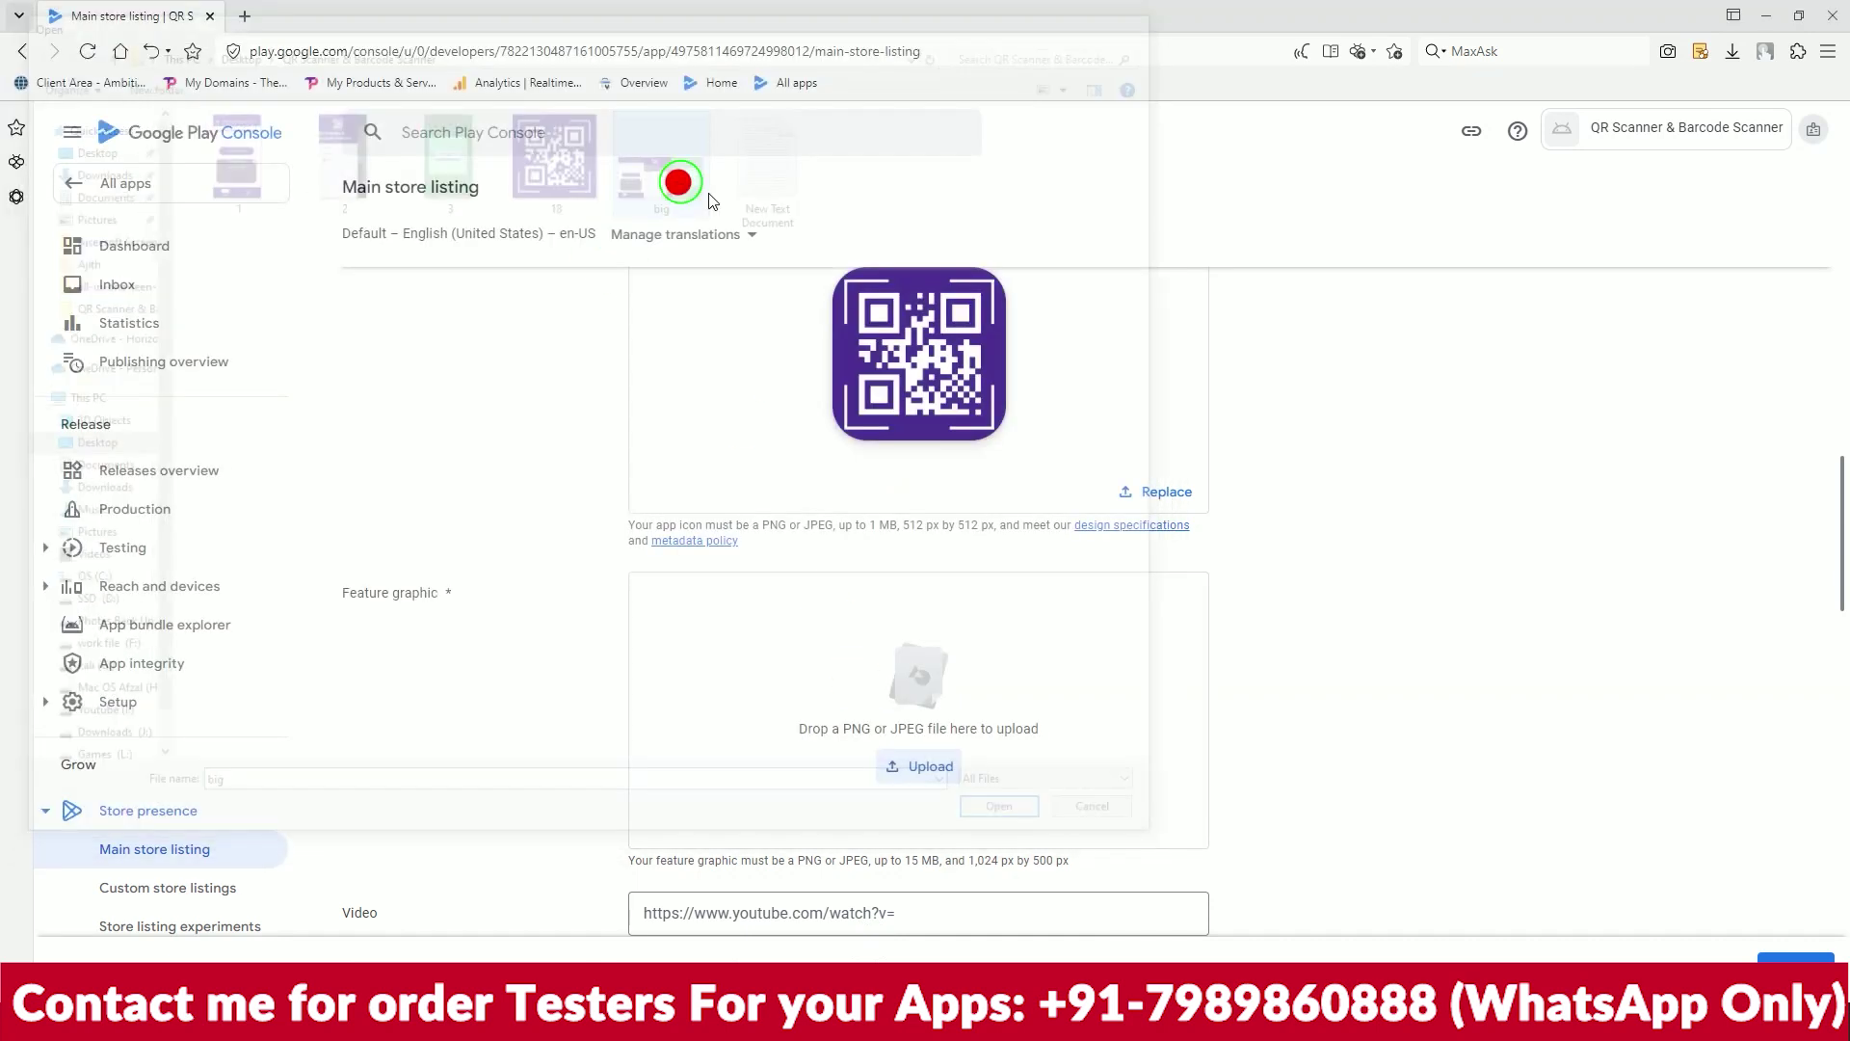
Upload the images 1, 2, 3, 18 and big as phone screenshots
{"action": "scroll", "coordinate": [1355, 609], "scroll_direction": "down", "scroll_amount": 6}
{"action": "left_click", "coordinate": [955, 690]}
{"action": "left_click", "coordinate": [214, 243]}
{"action": "left_click_drag", "start_coordinate": [214, 243], "coordinate": [679, 104]}
{"action": "left_click", "coordinate": [1016, 824]}
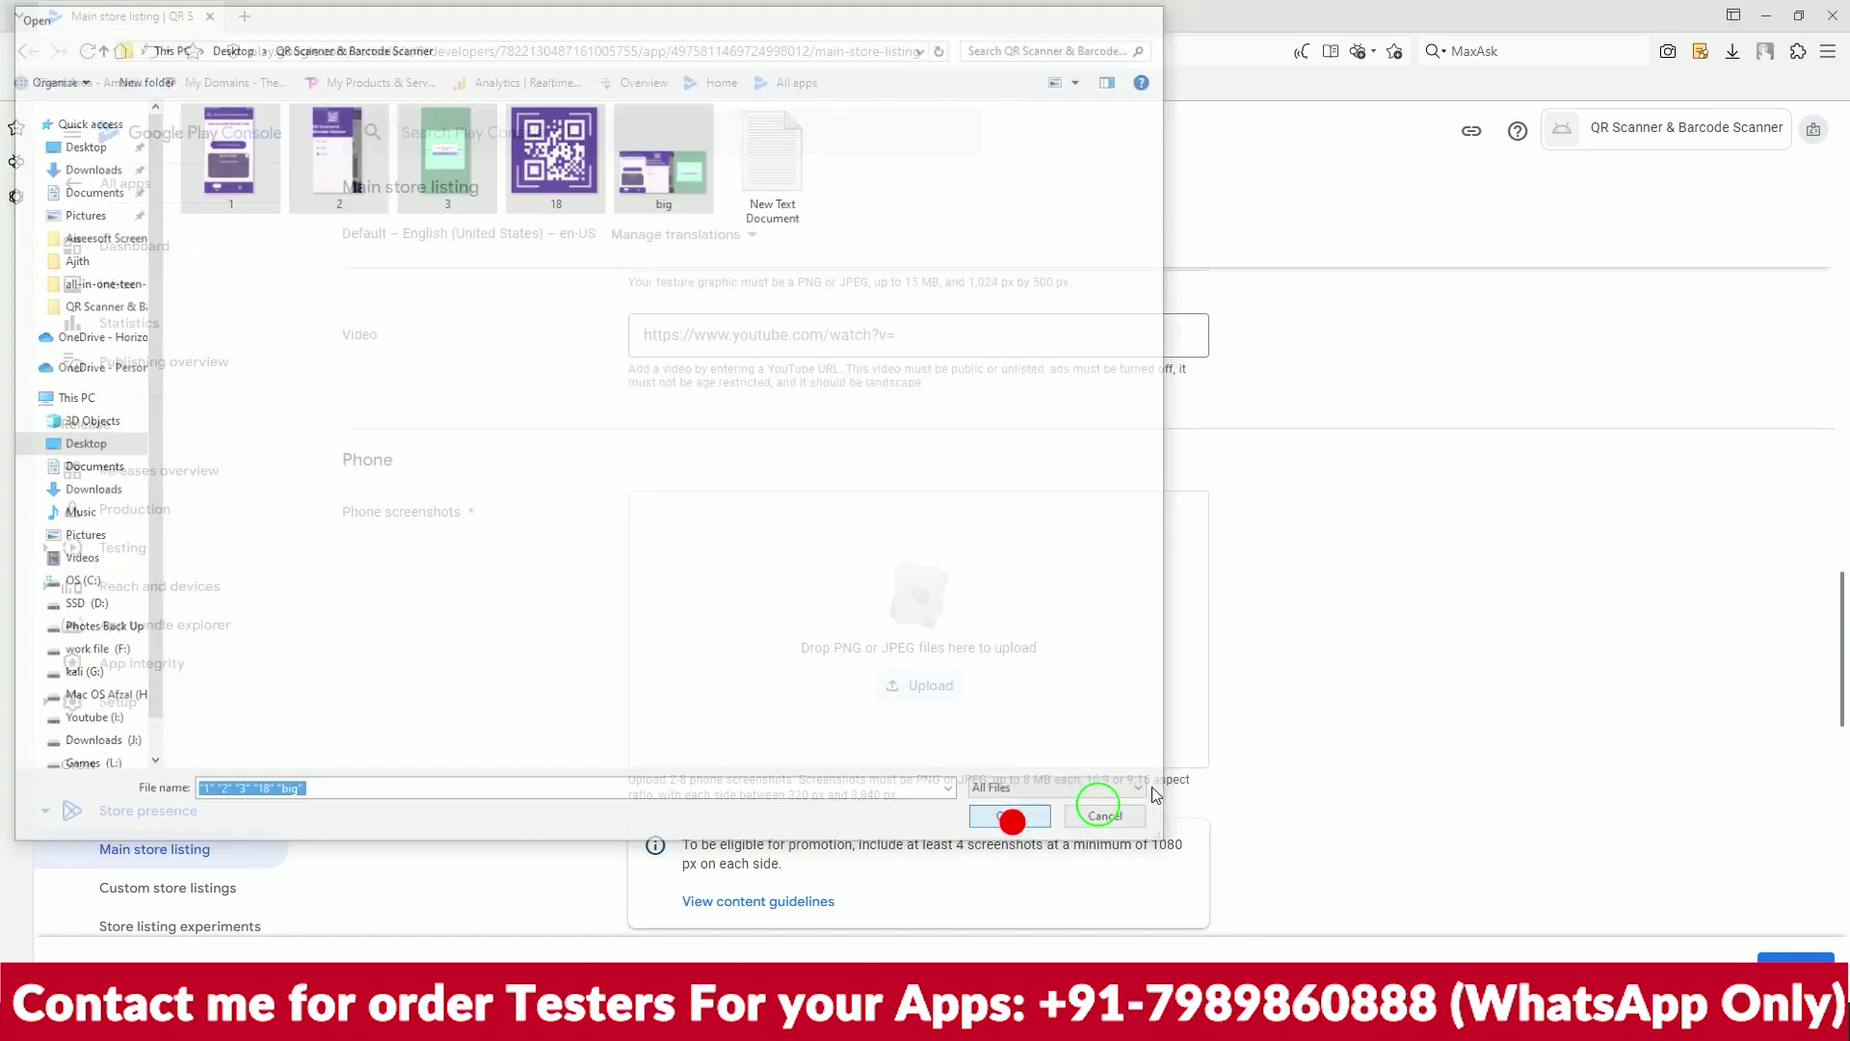
Upload the images 1, 2, 3, 18 and big as 7-inch tablet screenshots
{"action": "scroll", "coordinate": [1314, 685], "scroll_direction": "down", "scroll_amount": 5}
{"action": "left_click", "coordinate": [944, 568]}
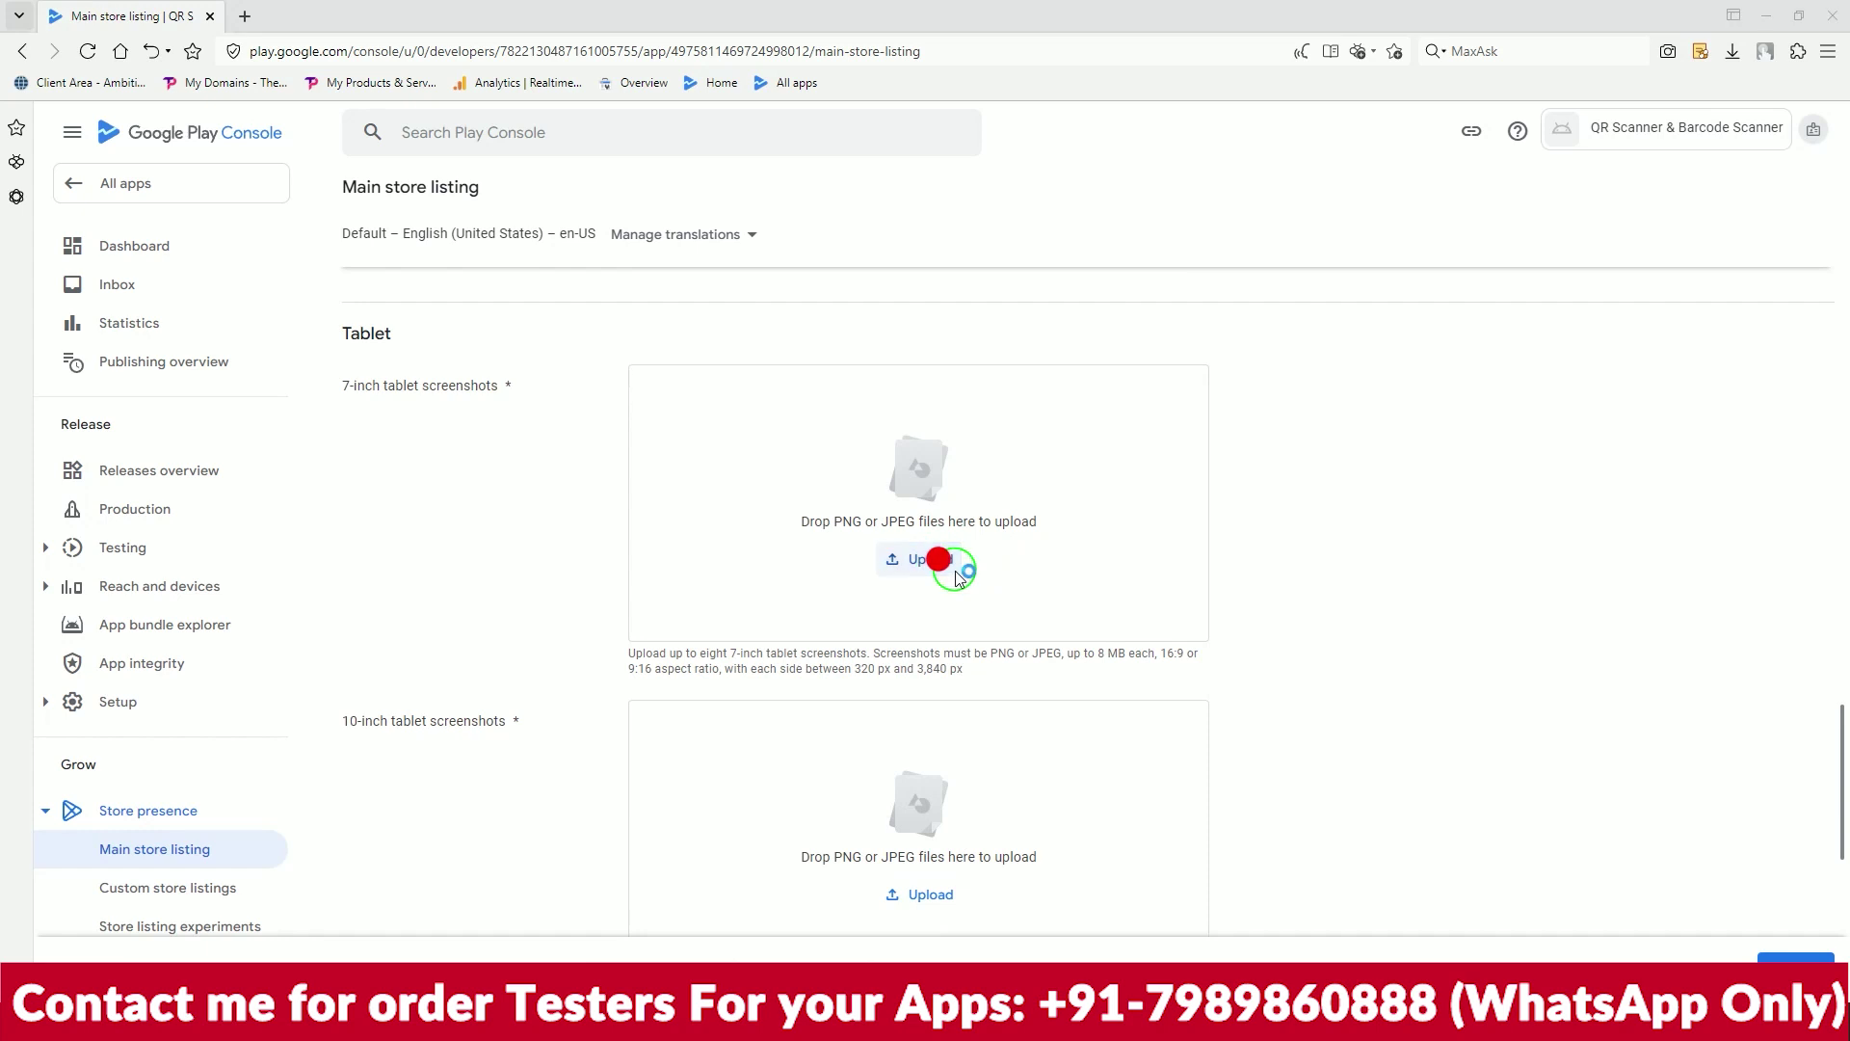
{"action": "left_click_drag", "start_coordinate": [213, 231], "coordinate": [647, 203]}
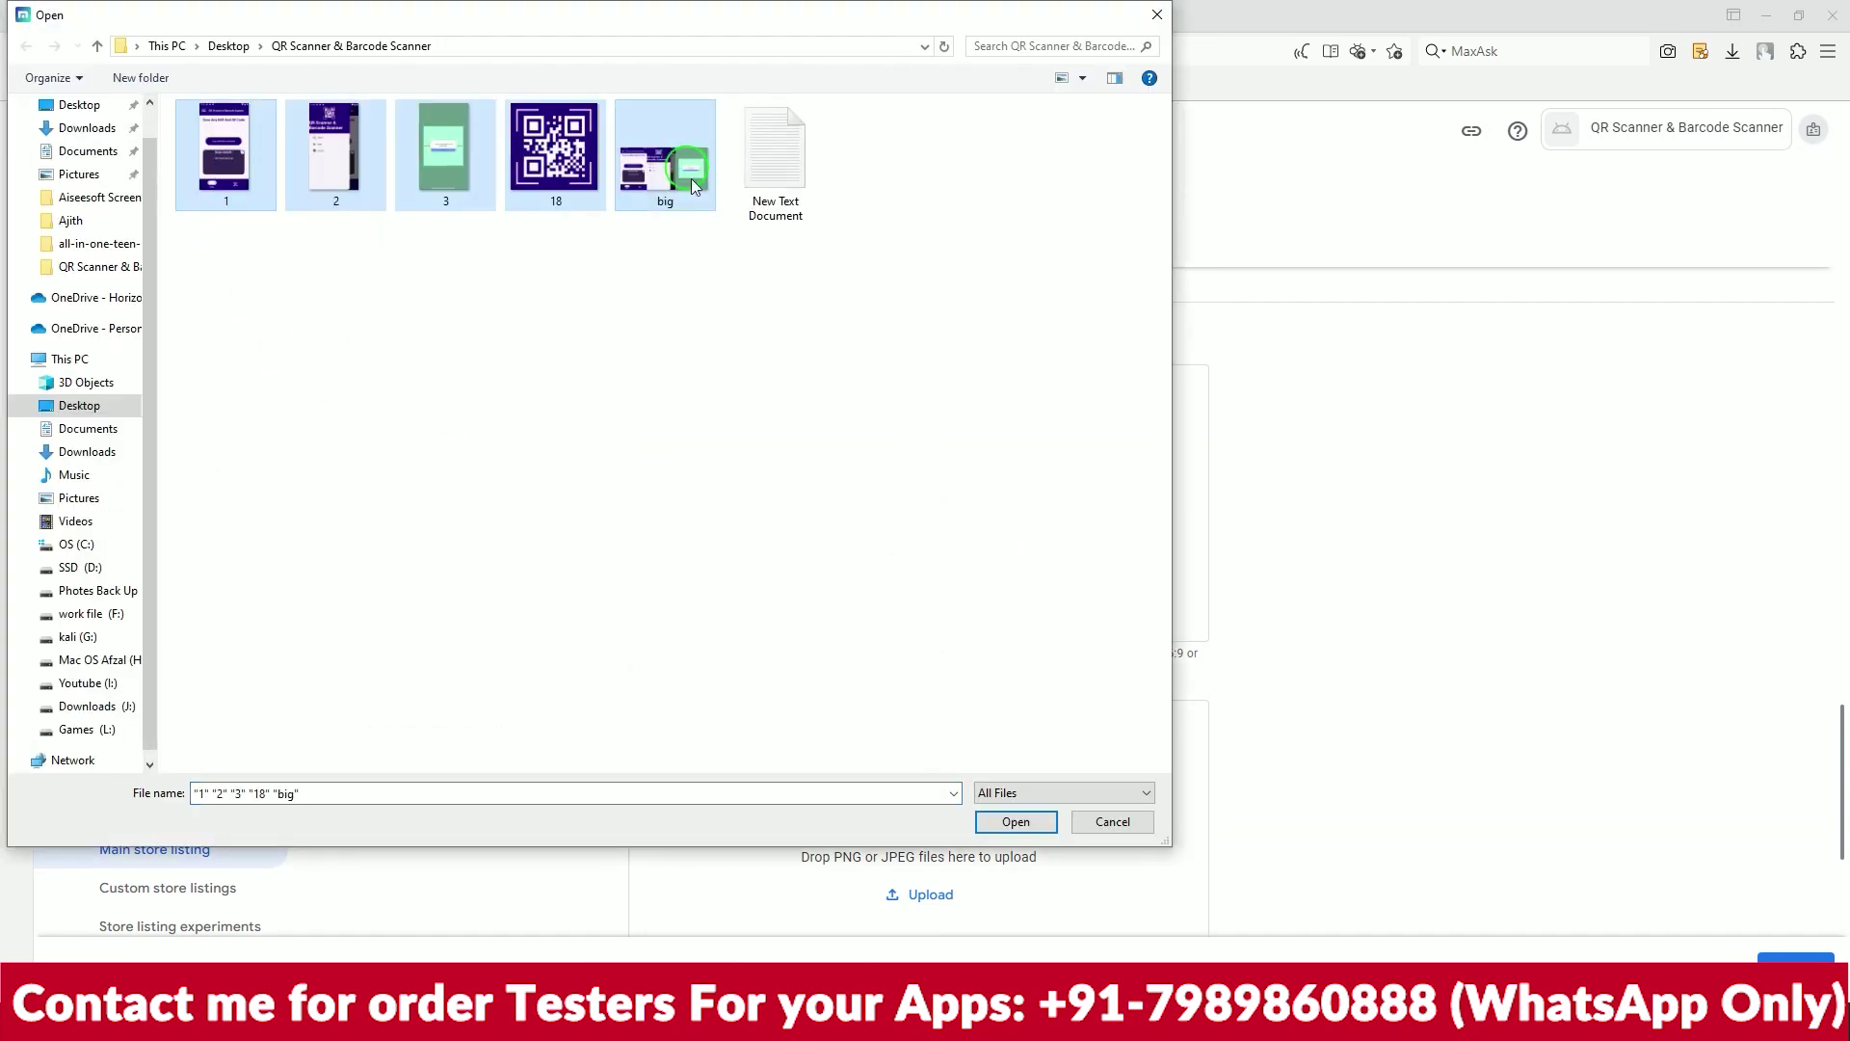
{"action": "left_click", "coordinate": [1016, 821]}
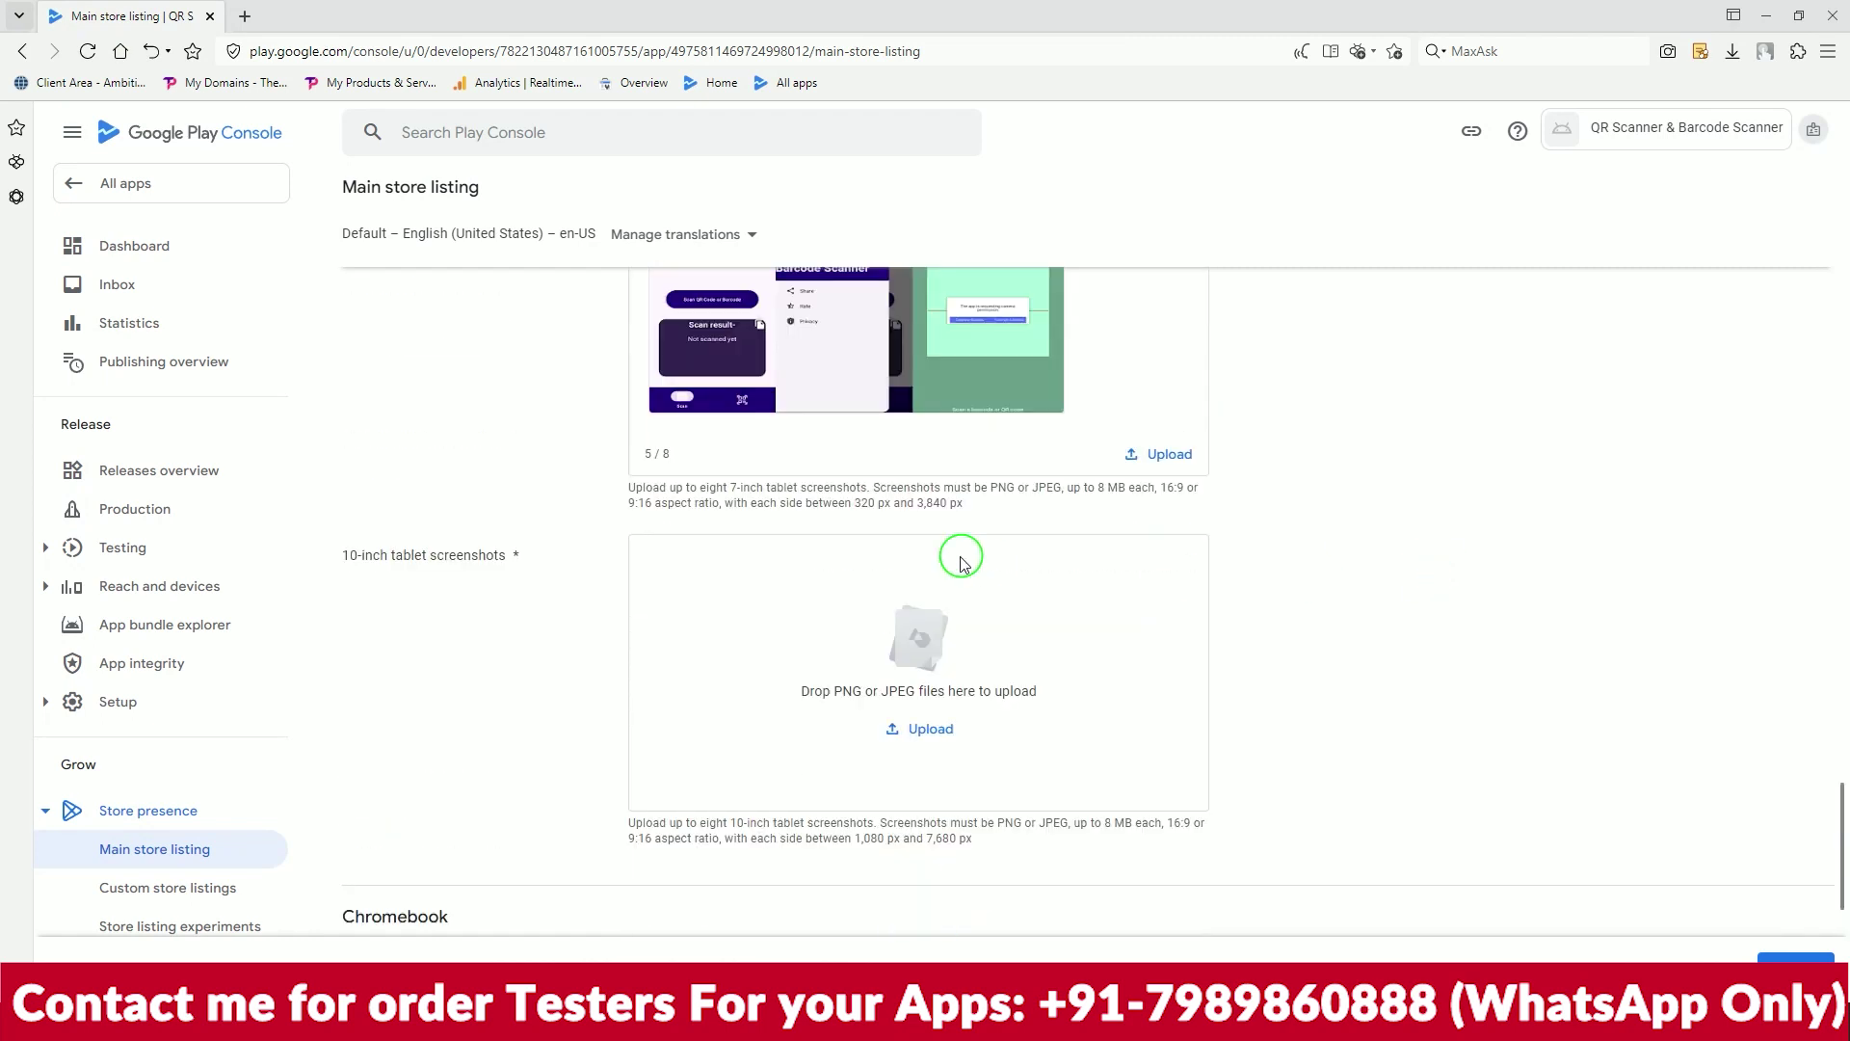
Try to upload the images 1, 2, 3, 18 and big as 10-inch tablet screenshots
{"action": "left_click", "coordinate": [942, 726]}
{"action": "left_click_drag", "start_coordinate": [206, 240], "coordinate": [706, 143]}
{"action": "left_click", "coordinate": [1041, 832]}
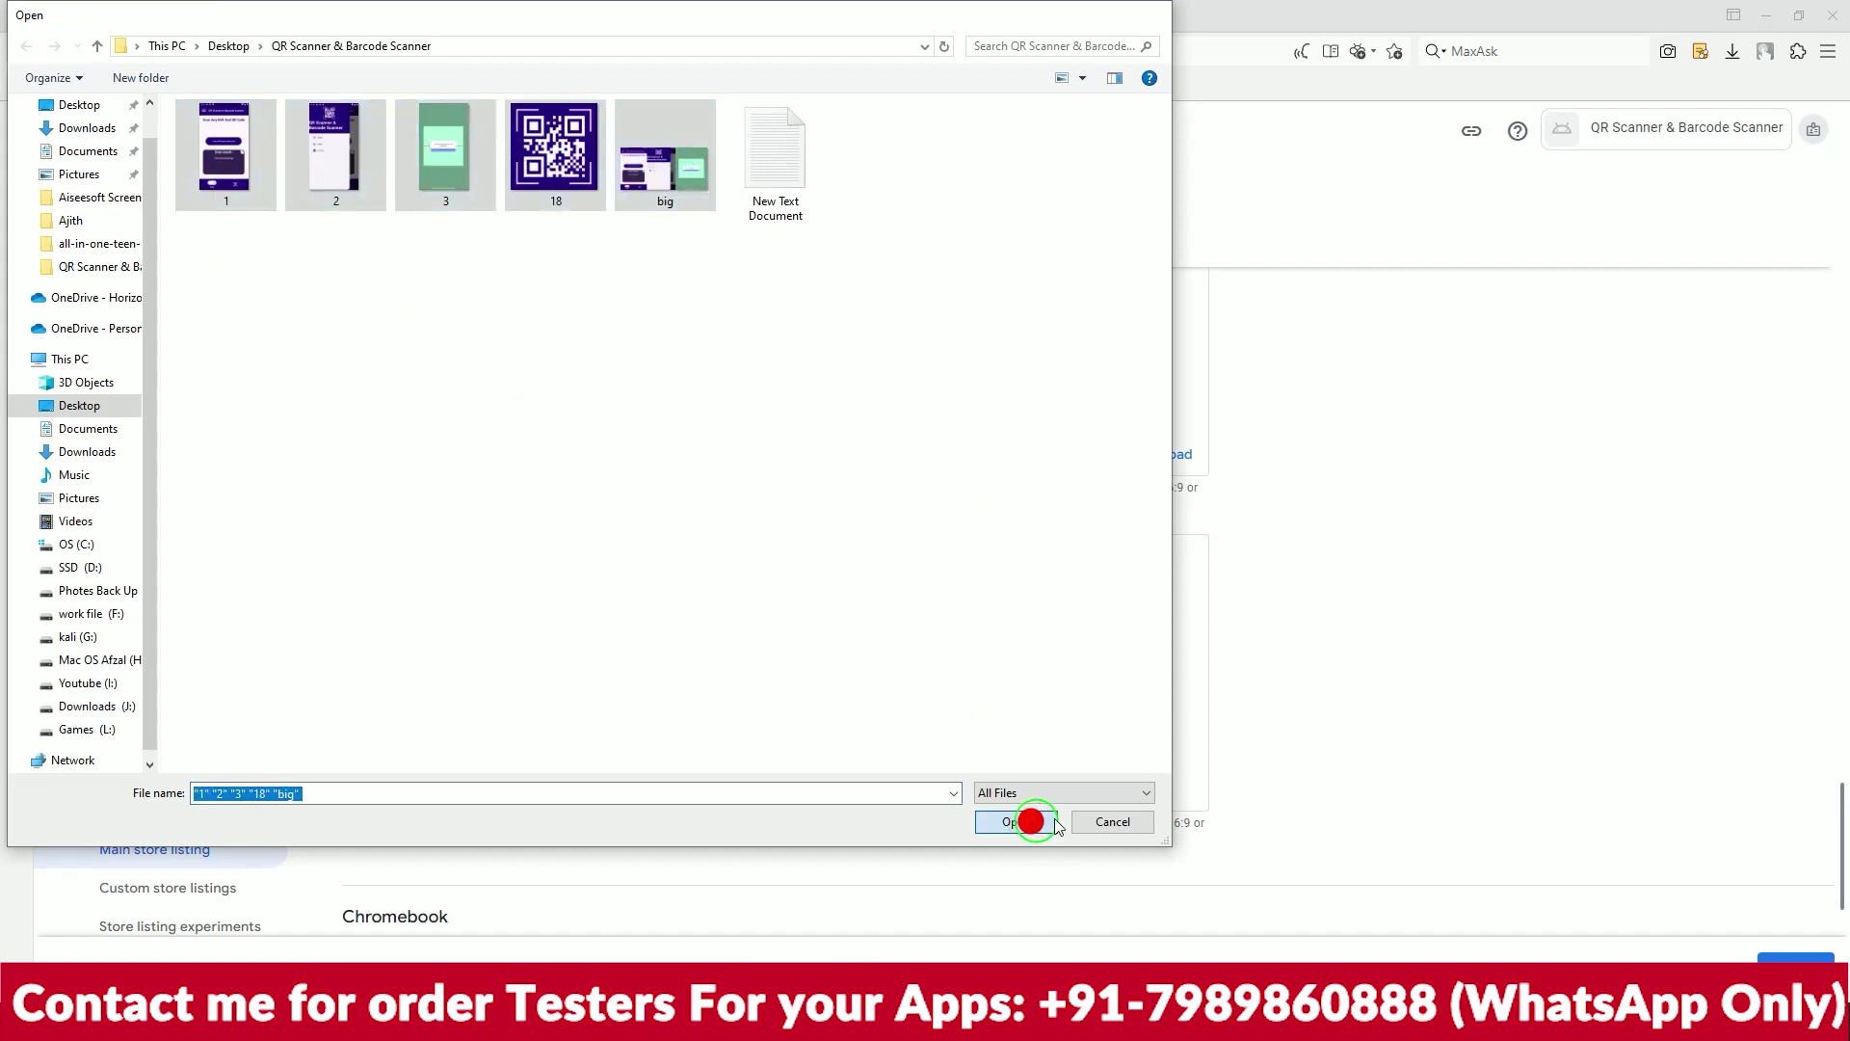
Try to upload the images 1, 2, 3, 18 and big as Chromebook screenshots
{"action": "left_click", "coordinate": [917, 627]}
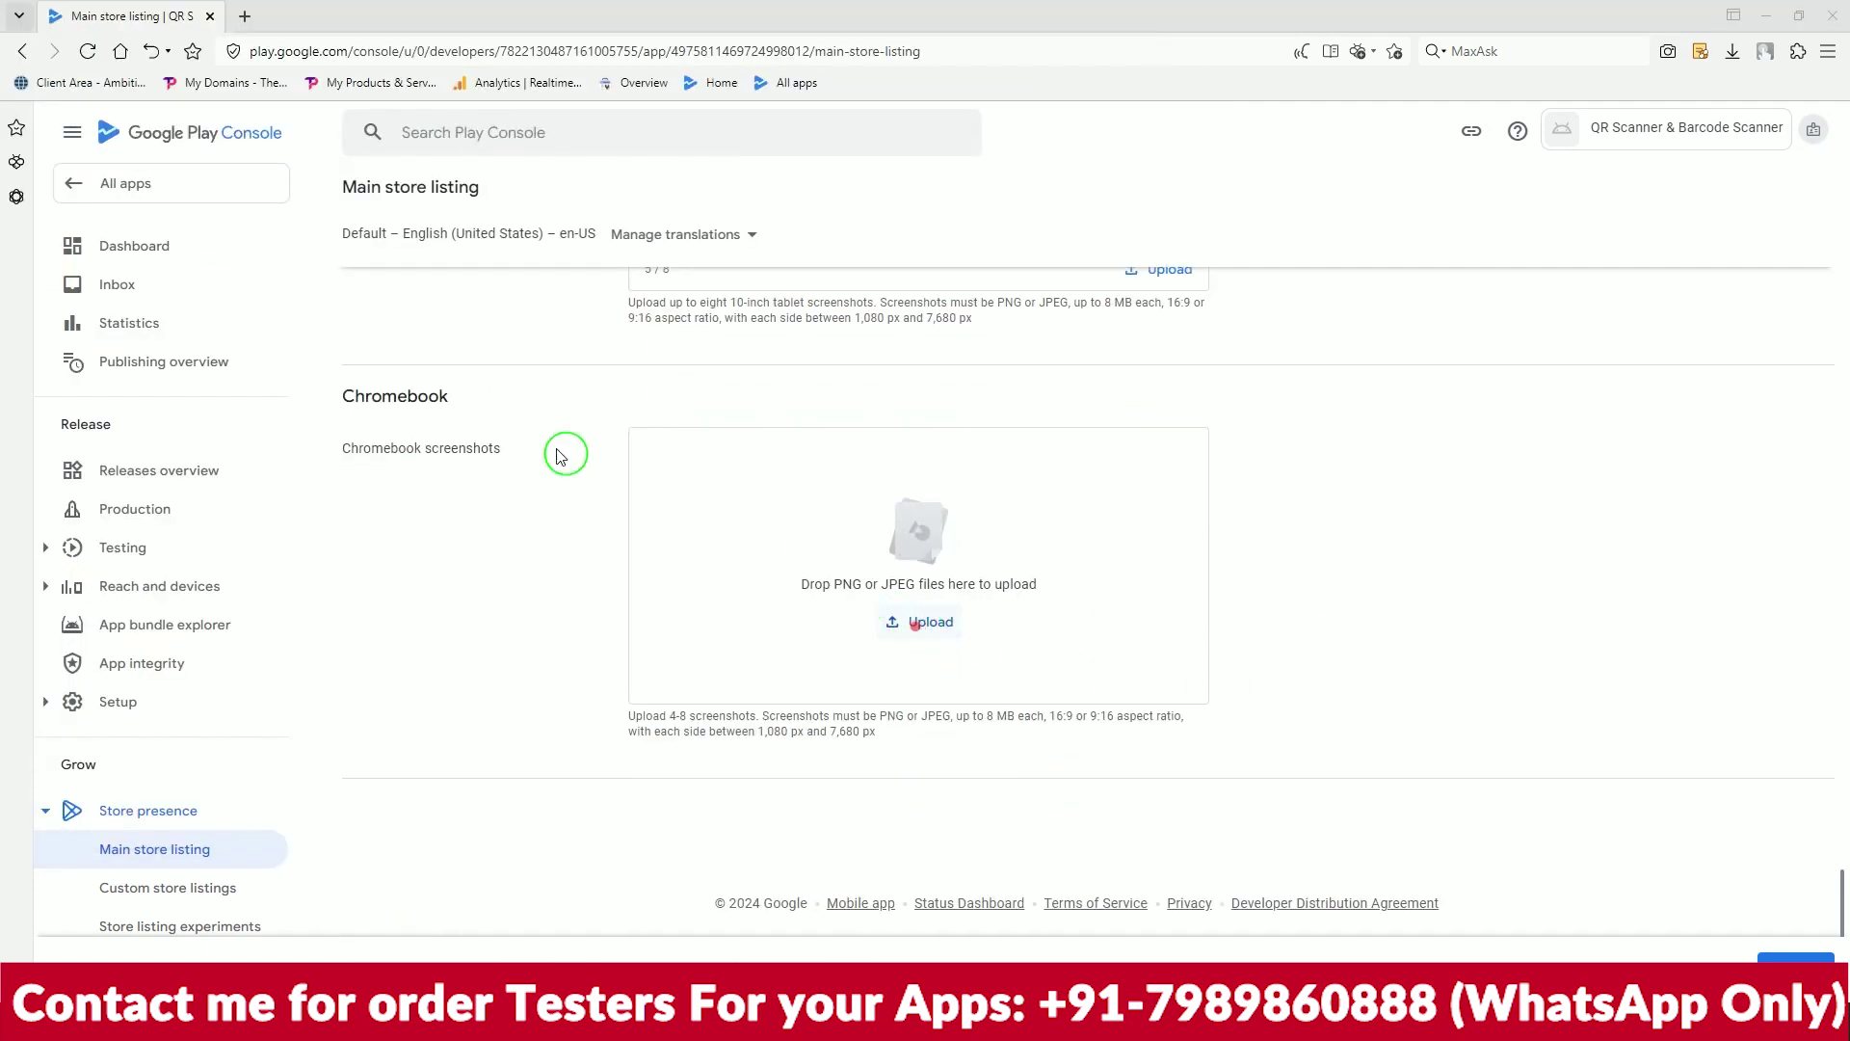
{"action": "left_click_drag", "start_coordinate": [225, 236], "coordinate": [717, 158]}
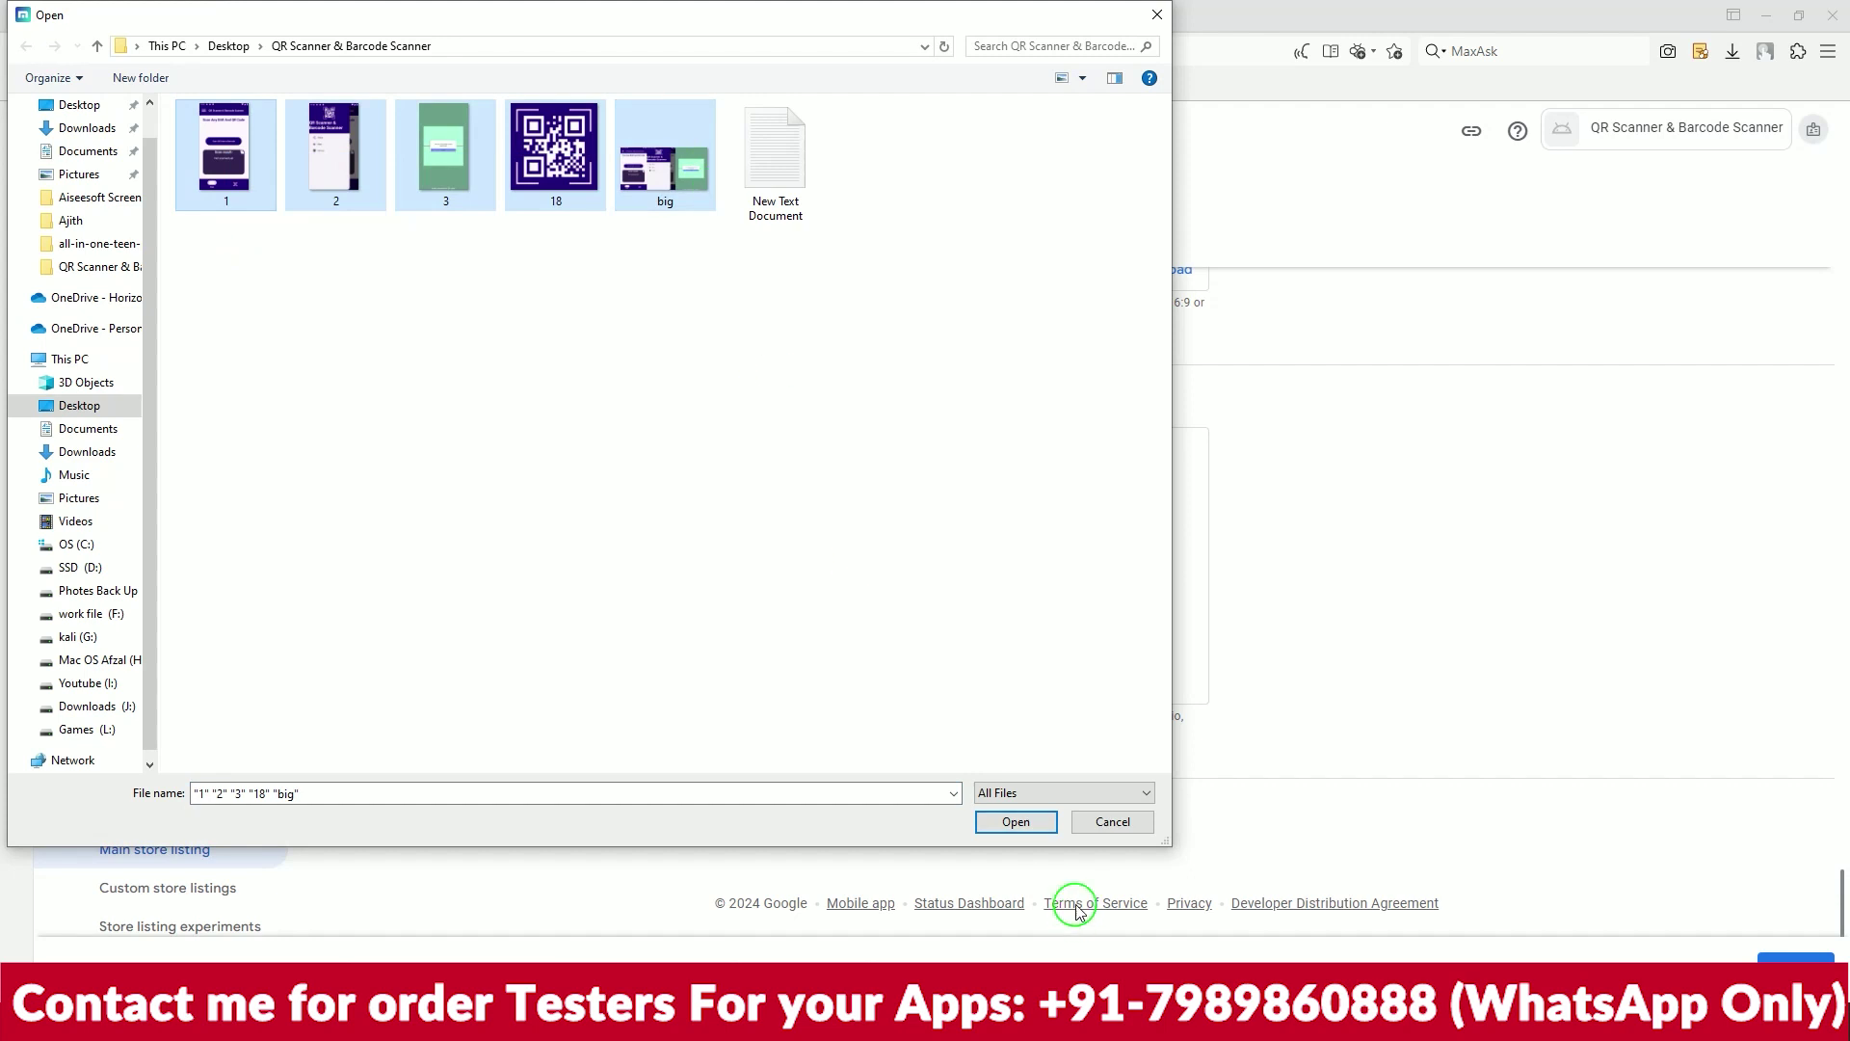
{"action": "left_click", "coordinate": [1015, 821]}
Remove all five uploaded images from the 10-inch tablet screenshots
{"action": "scroll", "coordinate": [1333, 646], "scroll_direction": "up", "scroll_amount": 4}
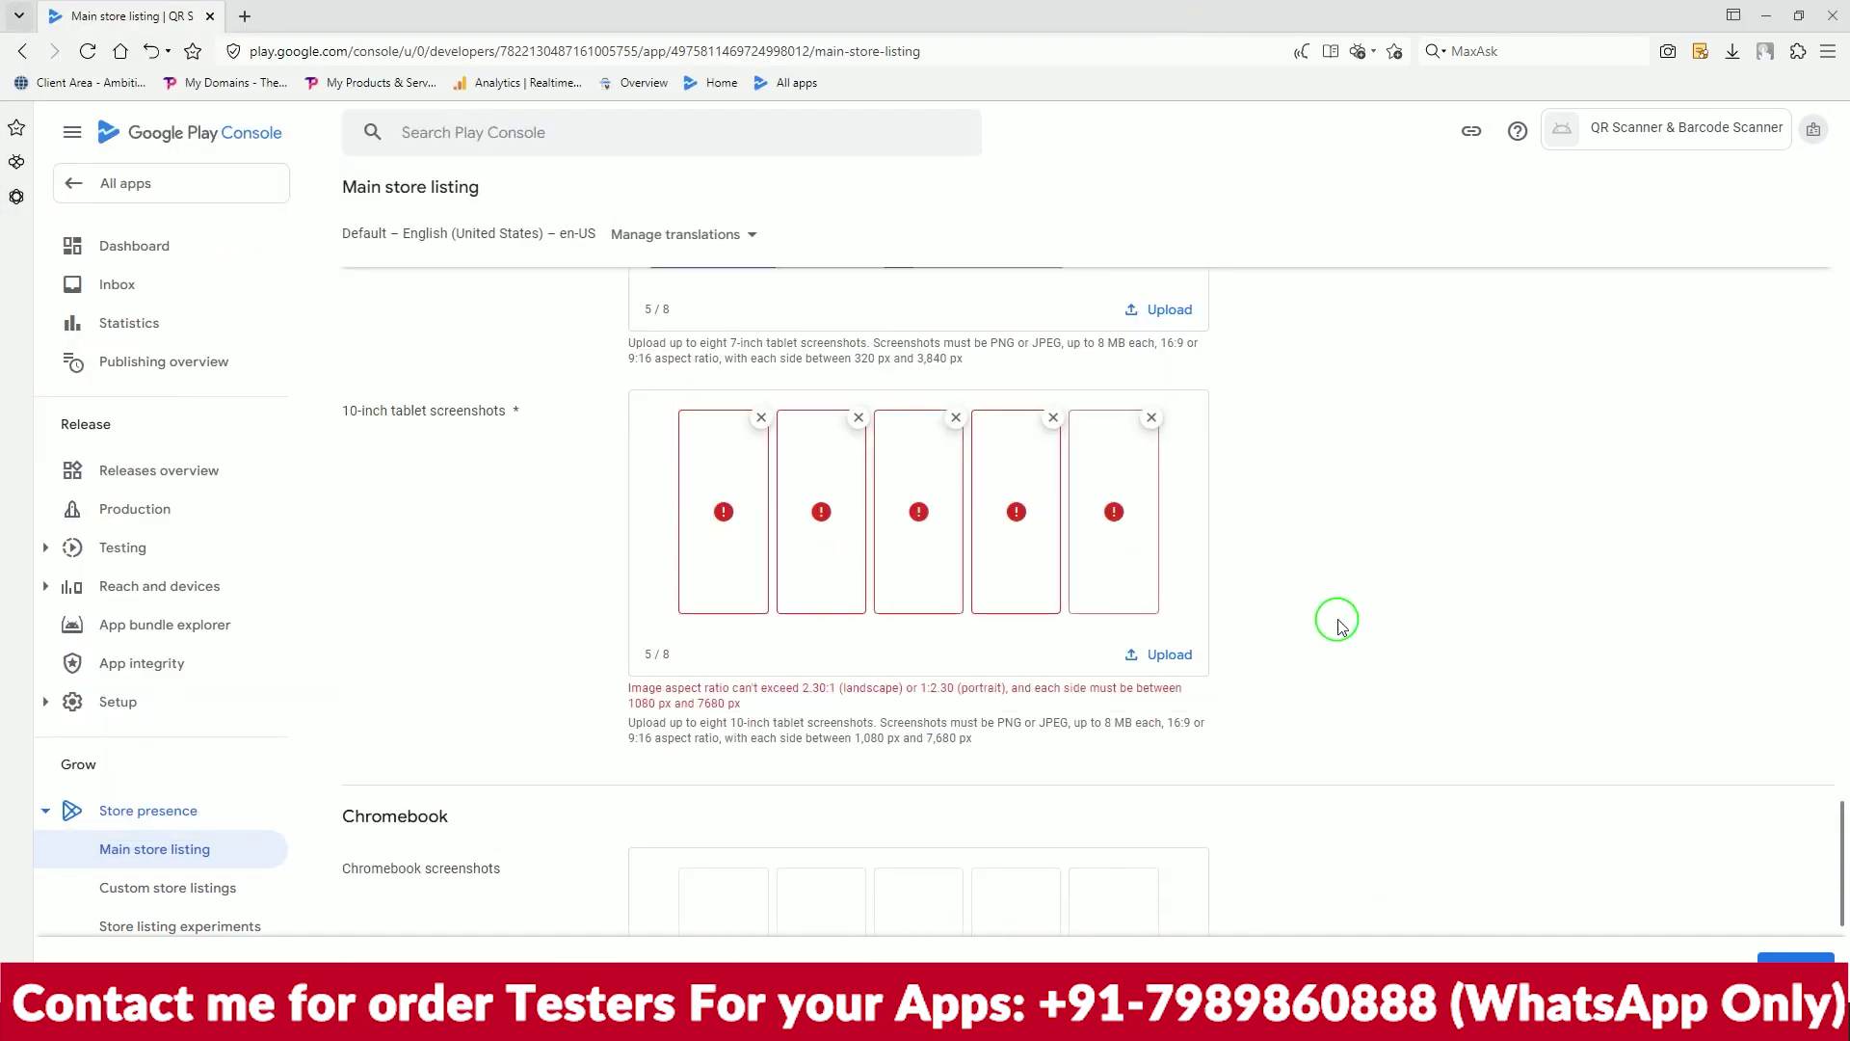
{"action": "left_click", "coordinate": [1155, 420]}
{"action": "left_click", "coordinate": [1101, 418]}
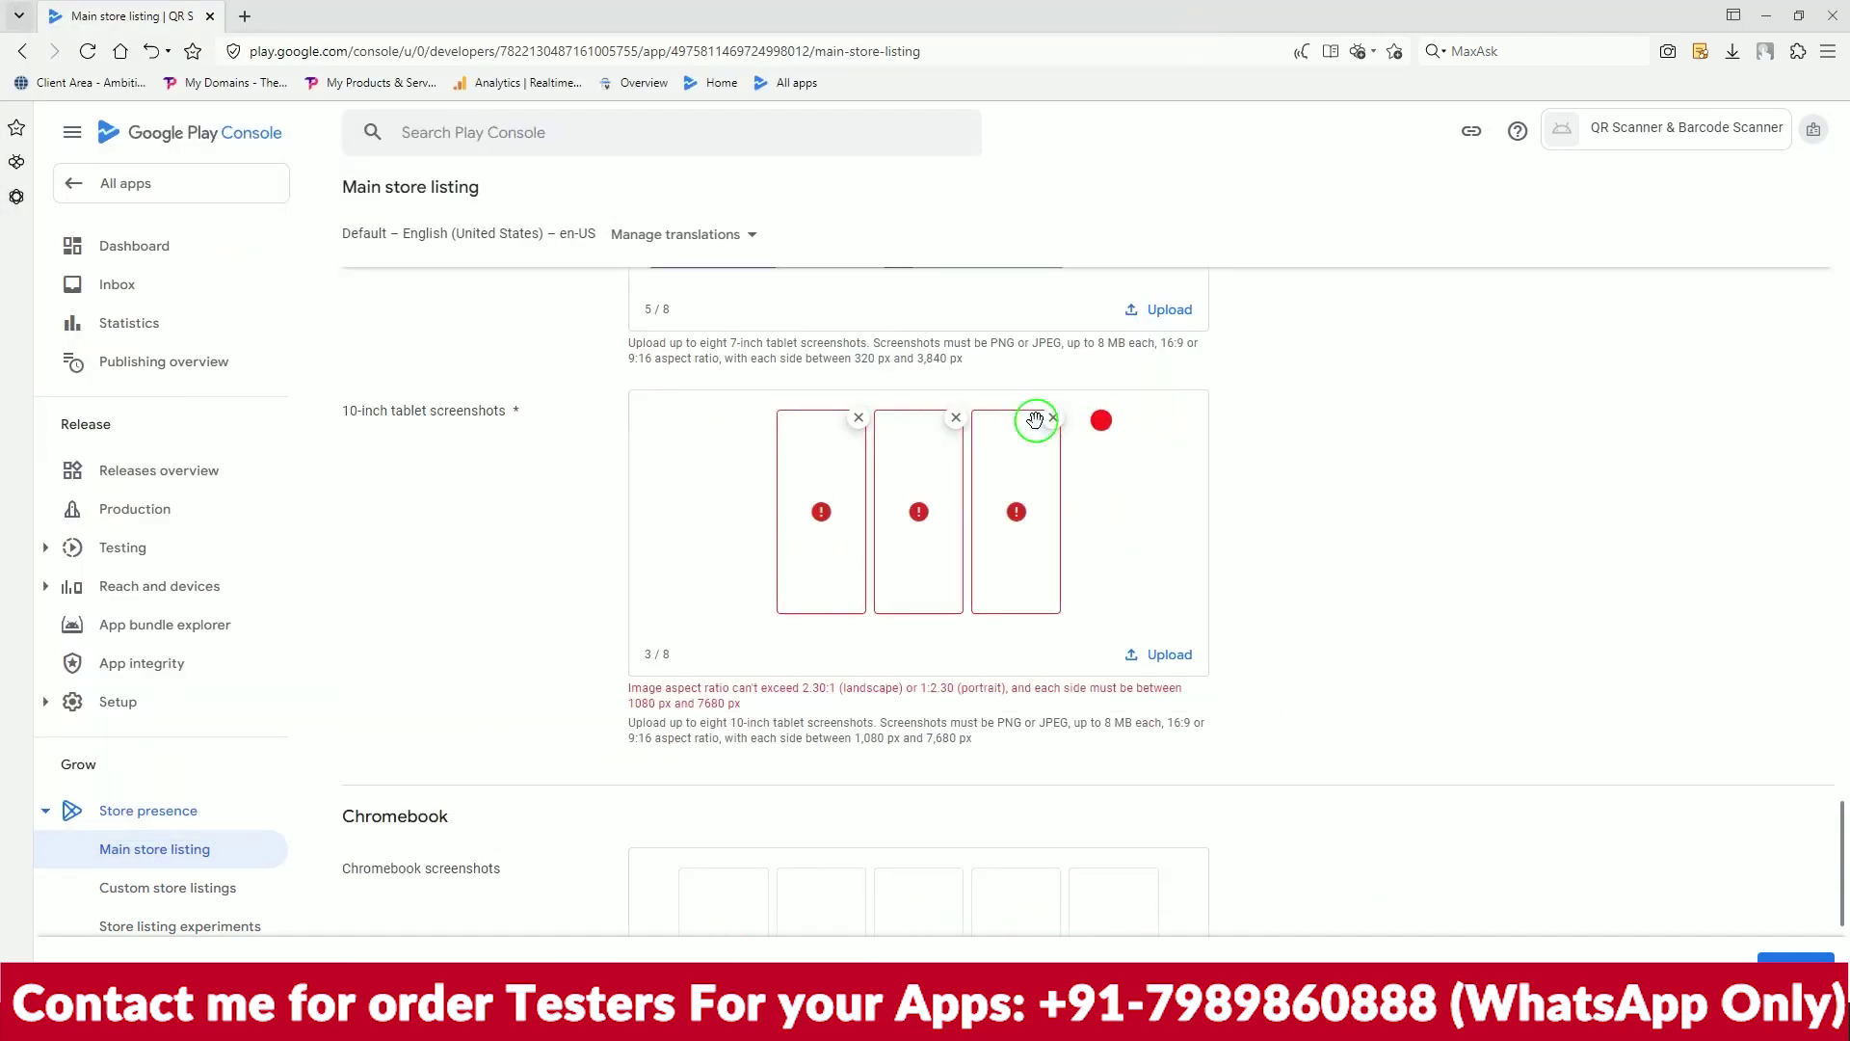
{"action": "left_click", "coordinate": [1057, 420]}
{"action": "left_click", "coordinate": [1005, 418]}
{"action": "left_click", "coordinate": [950, 418]}
Remove all five uploaded images from the Chromebook screenshots
{"action": "scroll", "coordinate": [1283, 562], "scroll_direction": "down", "scroll_amount": 3}
{"action": "left_click", "coordinate": [1152, 444]}
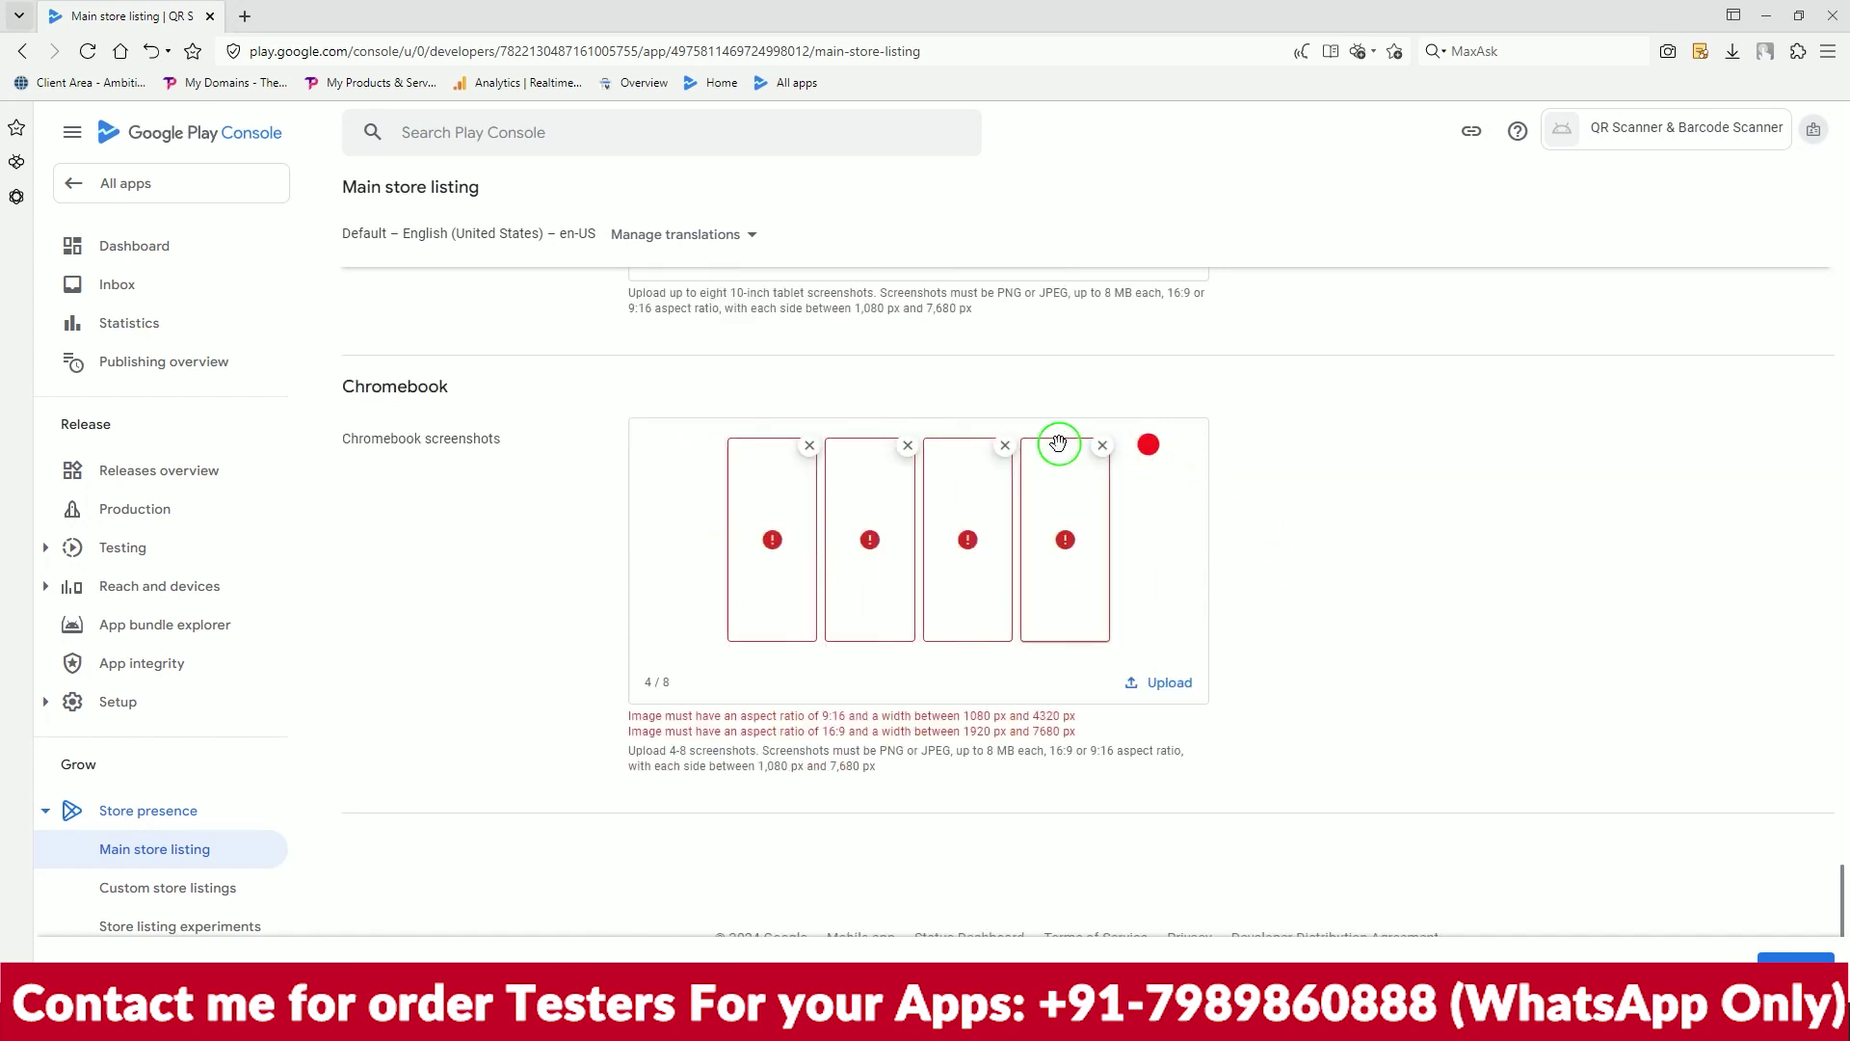
{"action": "left_click", "coordinate": [1053, 444]}
{"action": "left_click", "coordinate": [1056, 445]}
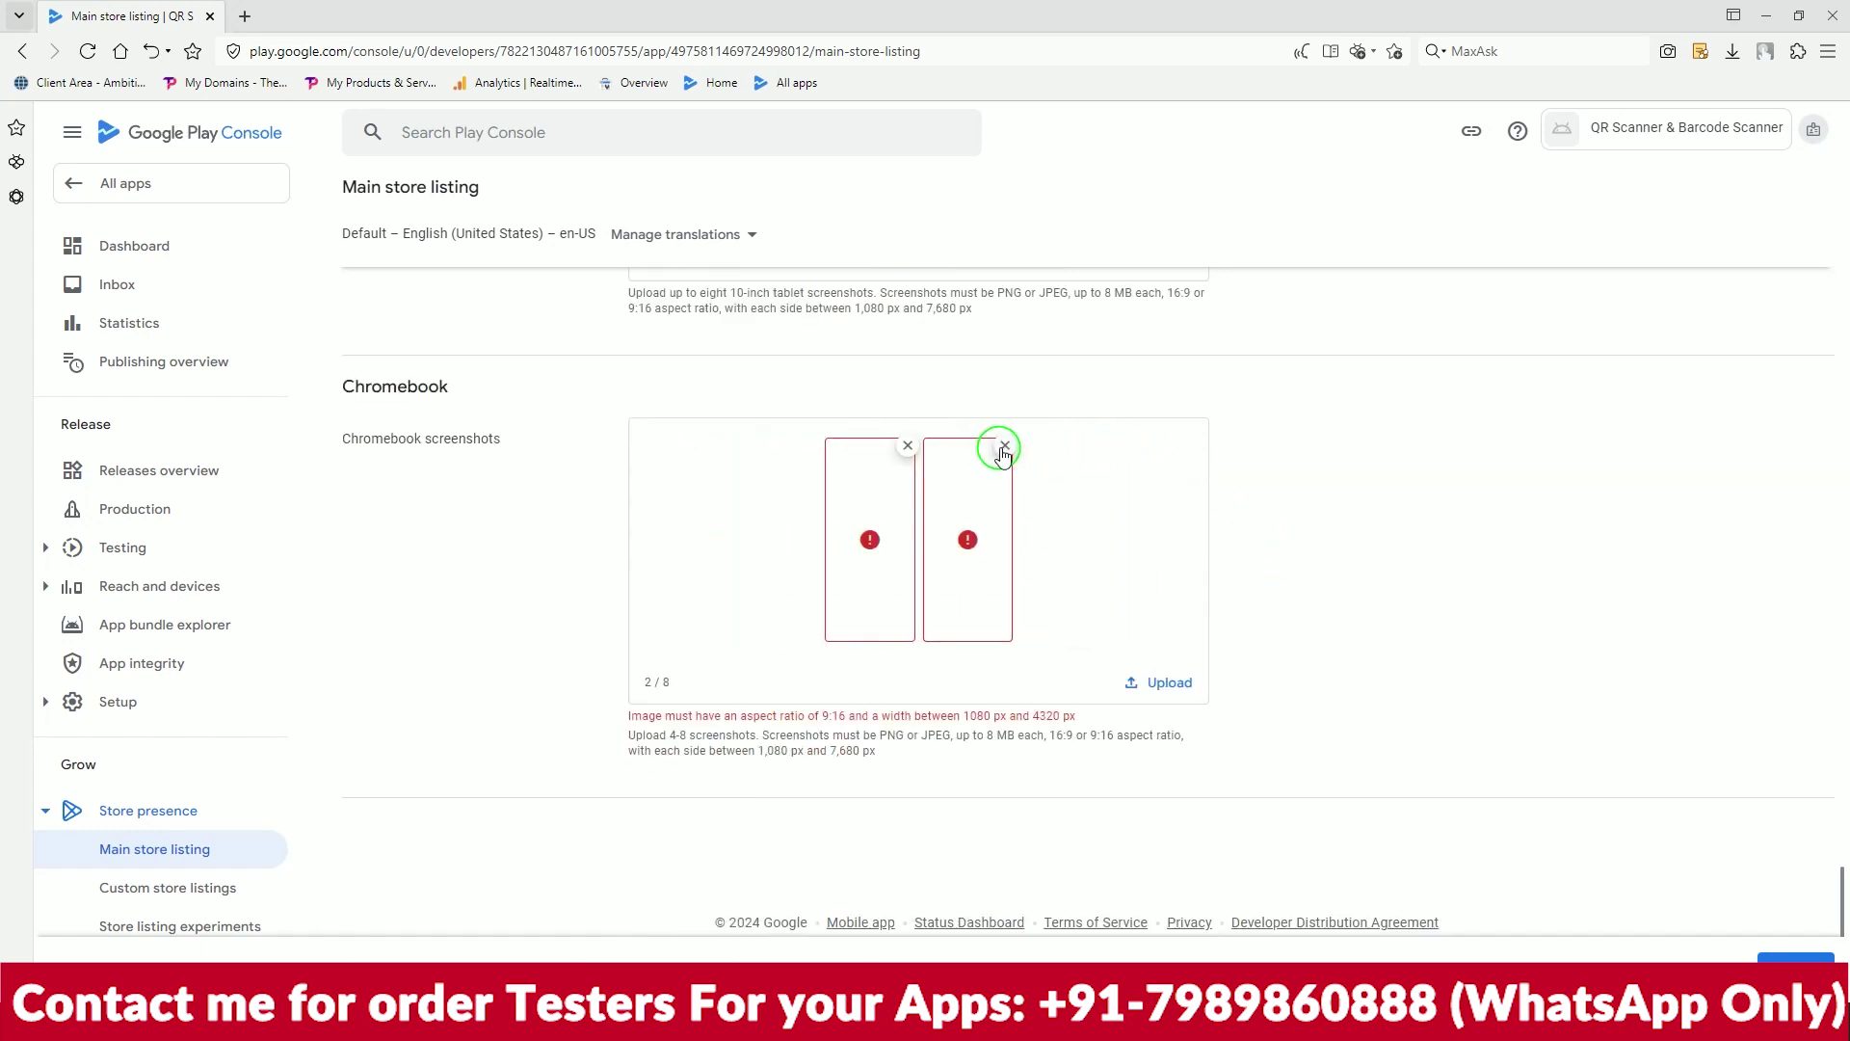
{"action": "left_click", "coordinate": [1002, 446]}
{"action": "left_click", "coordinate": [954, 447]}
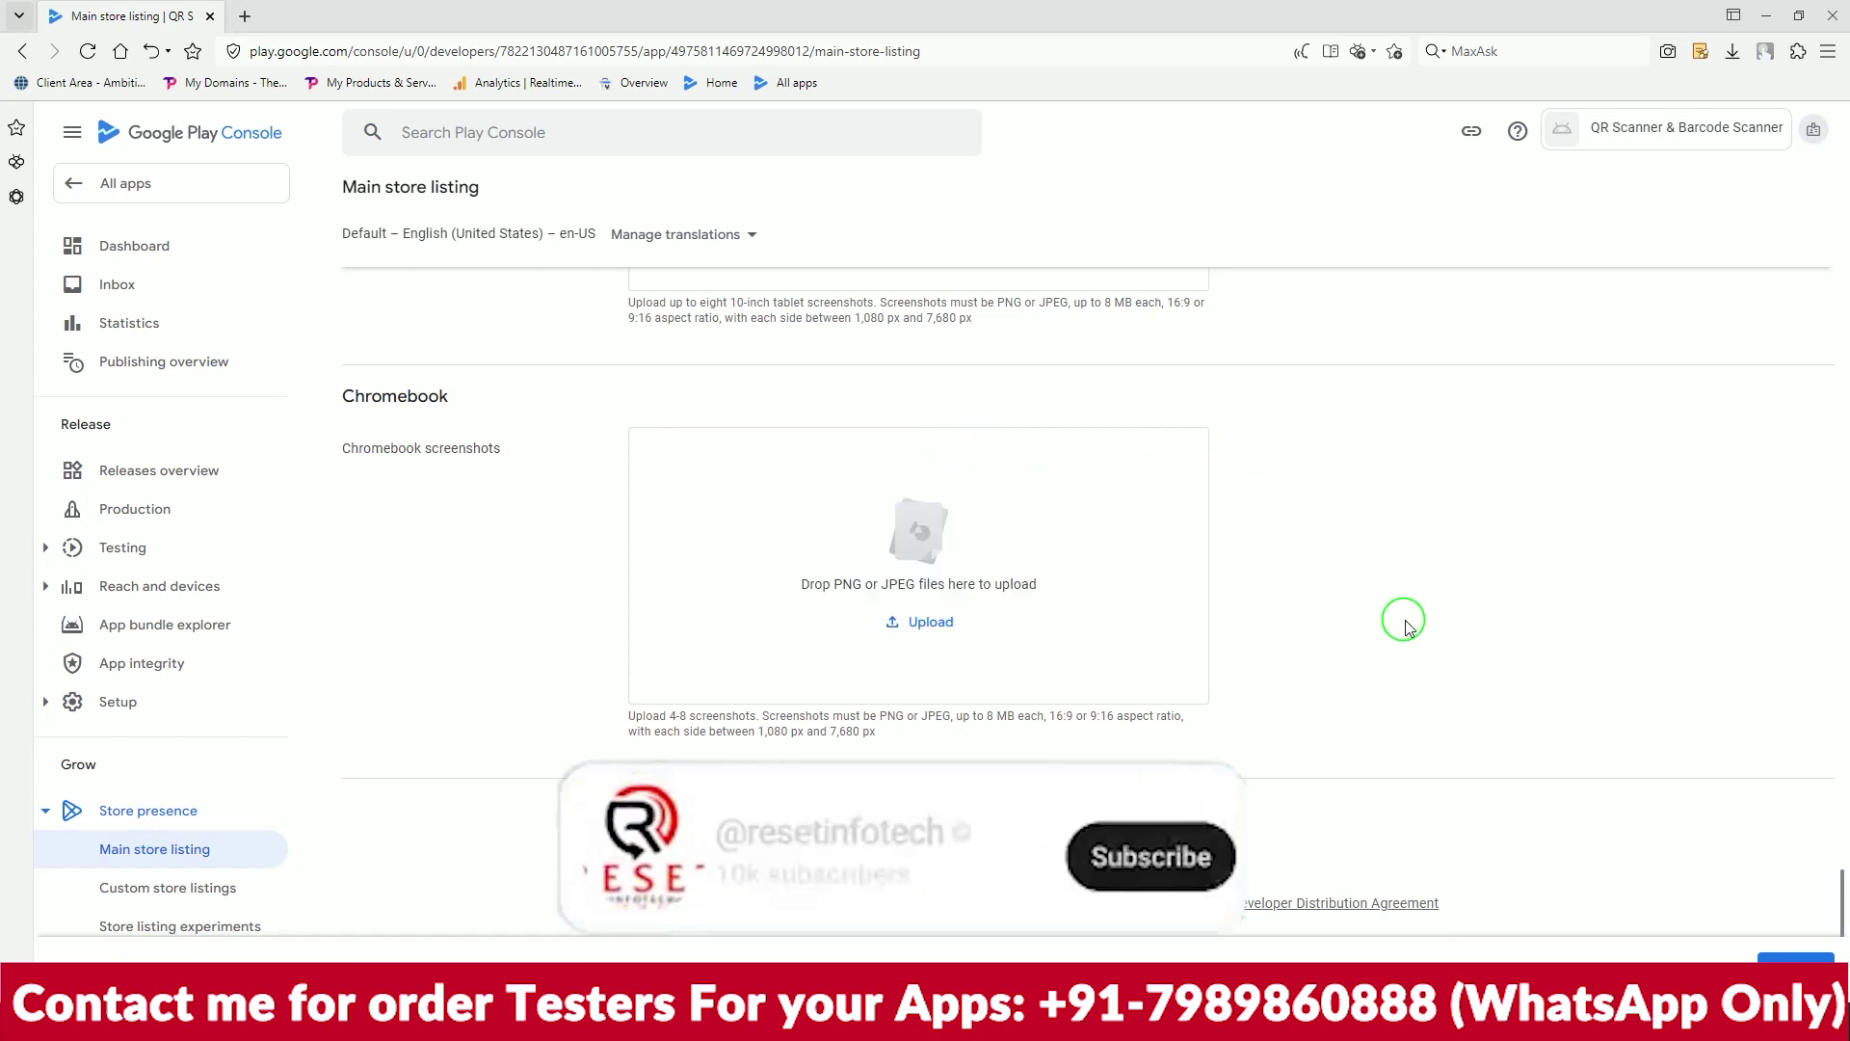
Review the main store listing's screenshots, feature graphic and status from the Chromebook section up to the page heading
{"action": "scroll", "coordinate": [1384, 602], "scroll_direction": "up", "scroll_amount": 3}
{"action": "scroll", "coordinate": [1385, 597], "scroll_direction": "down", "scroll_amount": 3}
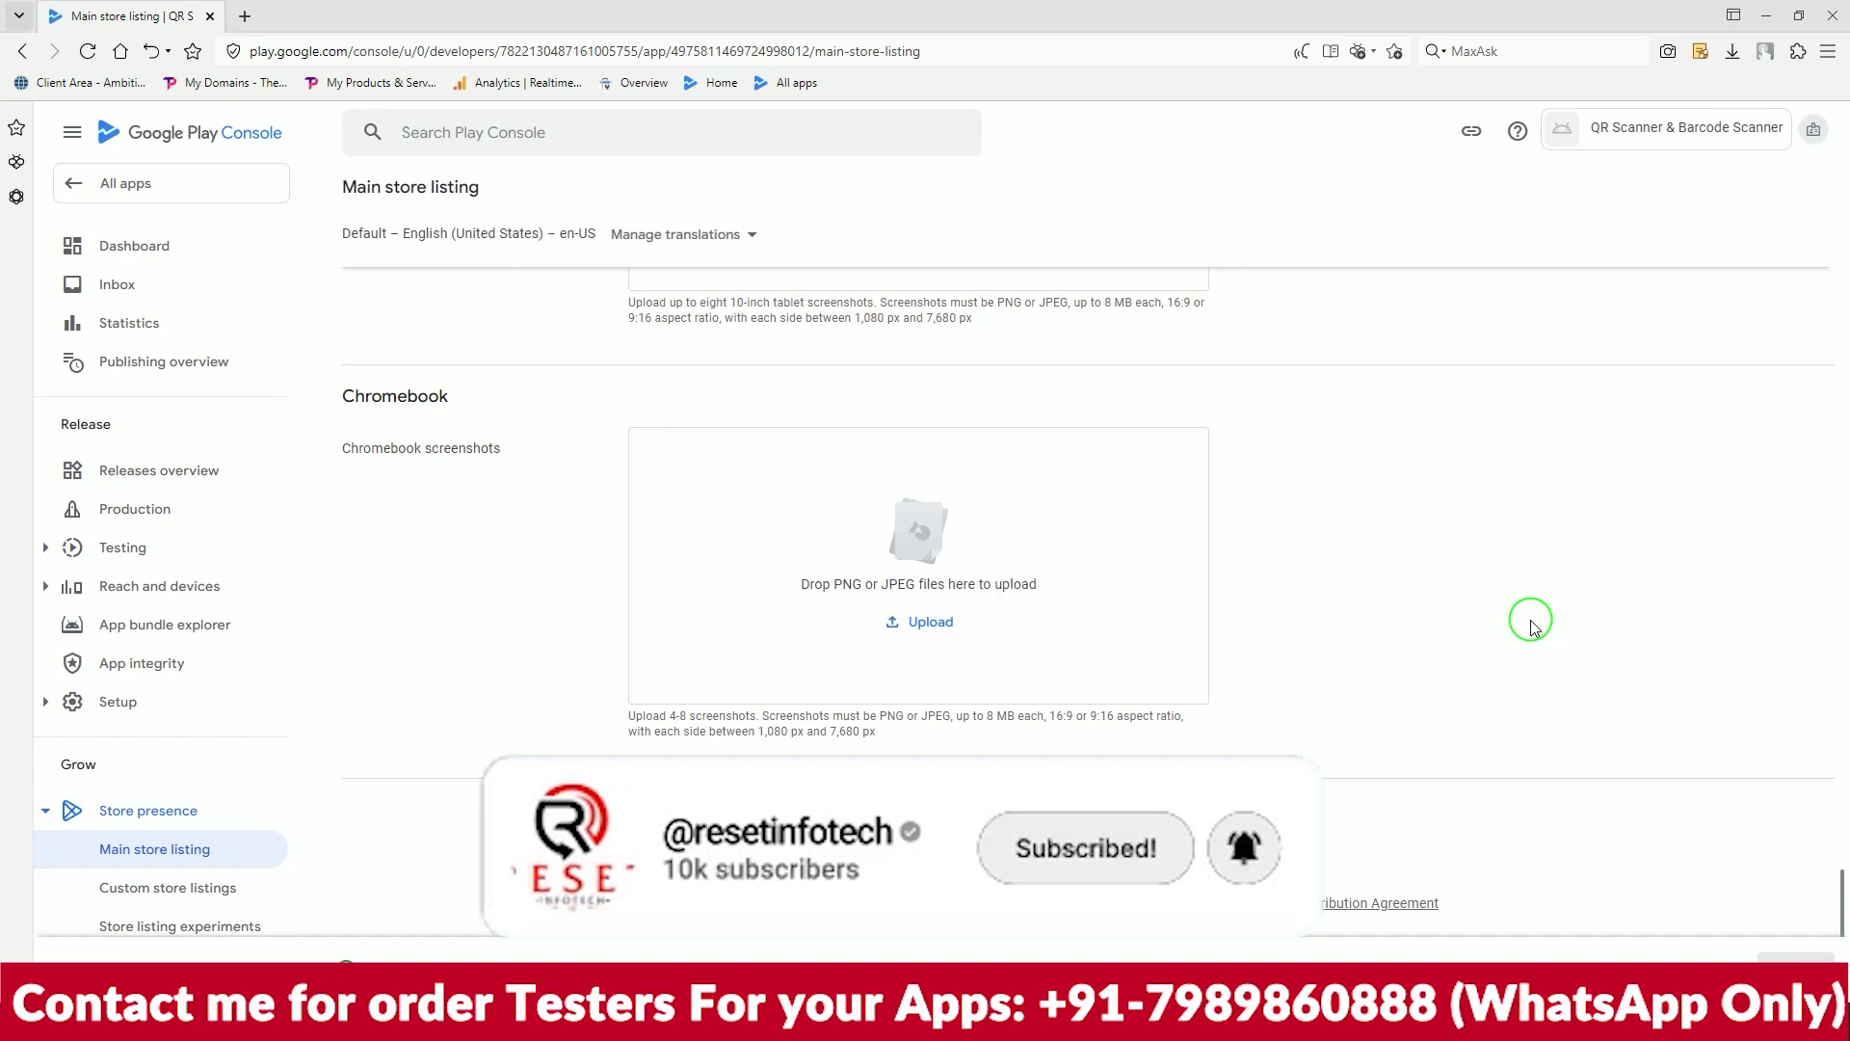
{"action": "scroll", "coordinate": [1542, 631], "scroll_direction": "up", "scroll_amount": 8}
{"action": "scroll", "coordinate": [1525, 622], "scroll_direction": "up", "scroll_amount": 10}
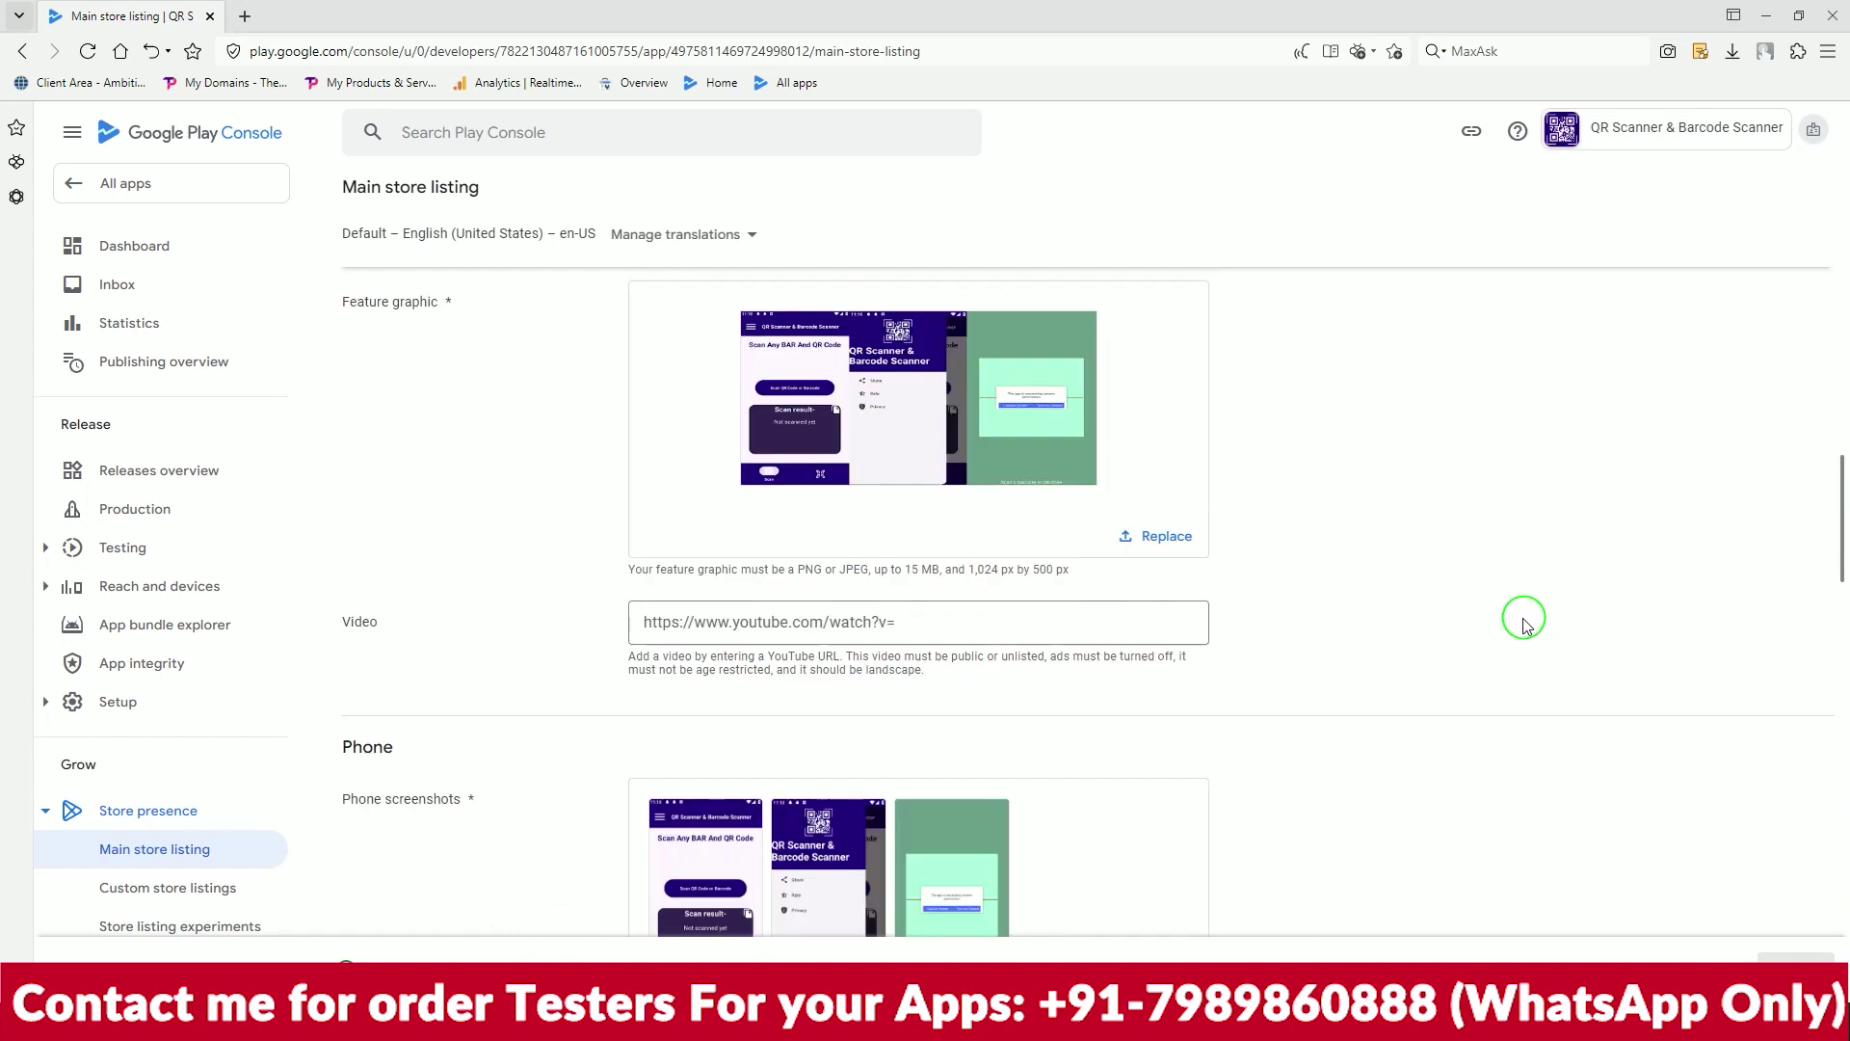
{"action": "scroll", "coordinate": [557, 472], "scroll_direction": "up", "scroll_amount": 3}
{"action": "scroll", "coordinate": [557, 472], "scroll_direction": "up", "scroll_amount": 10}
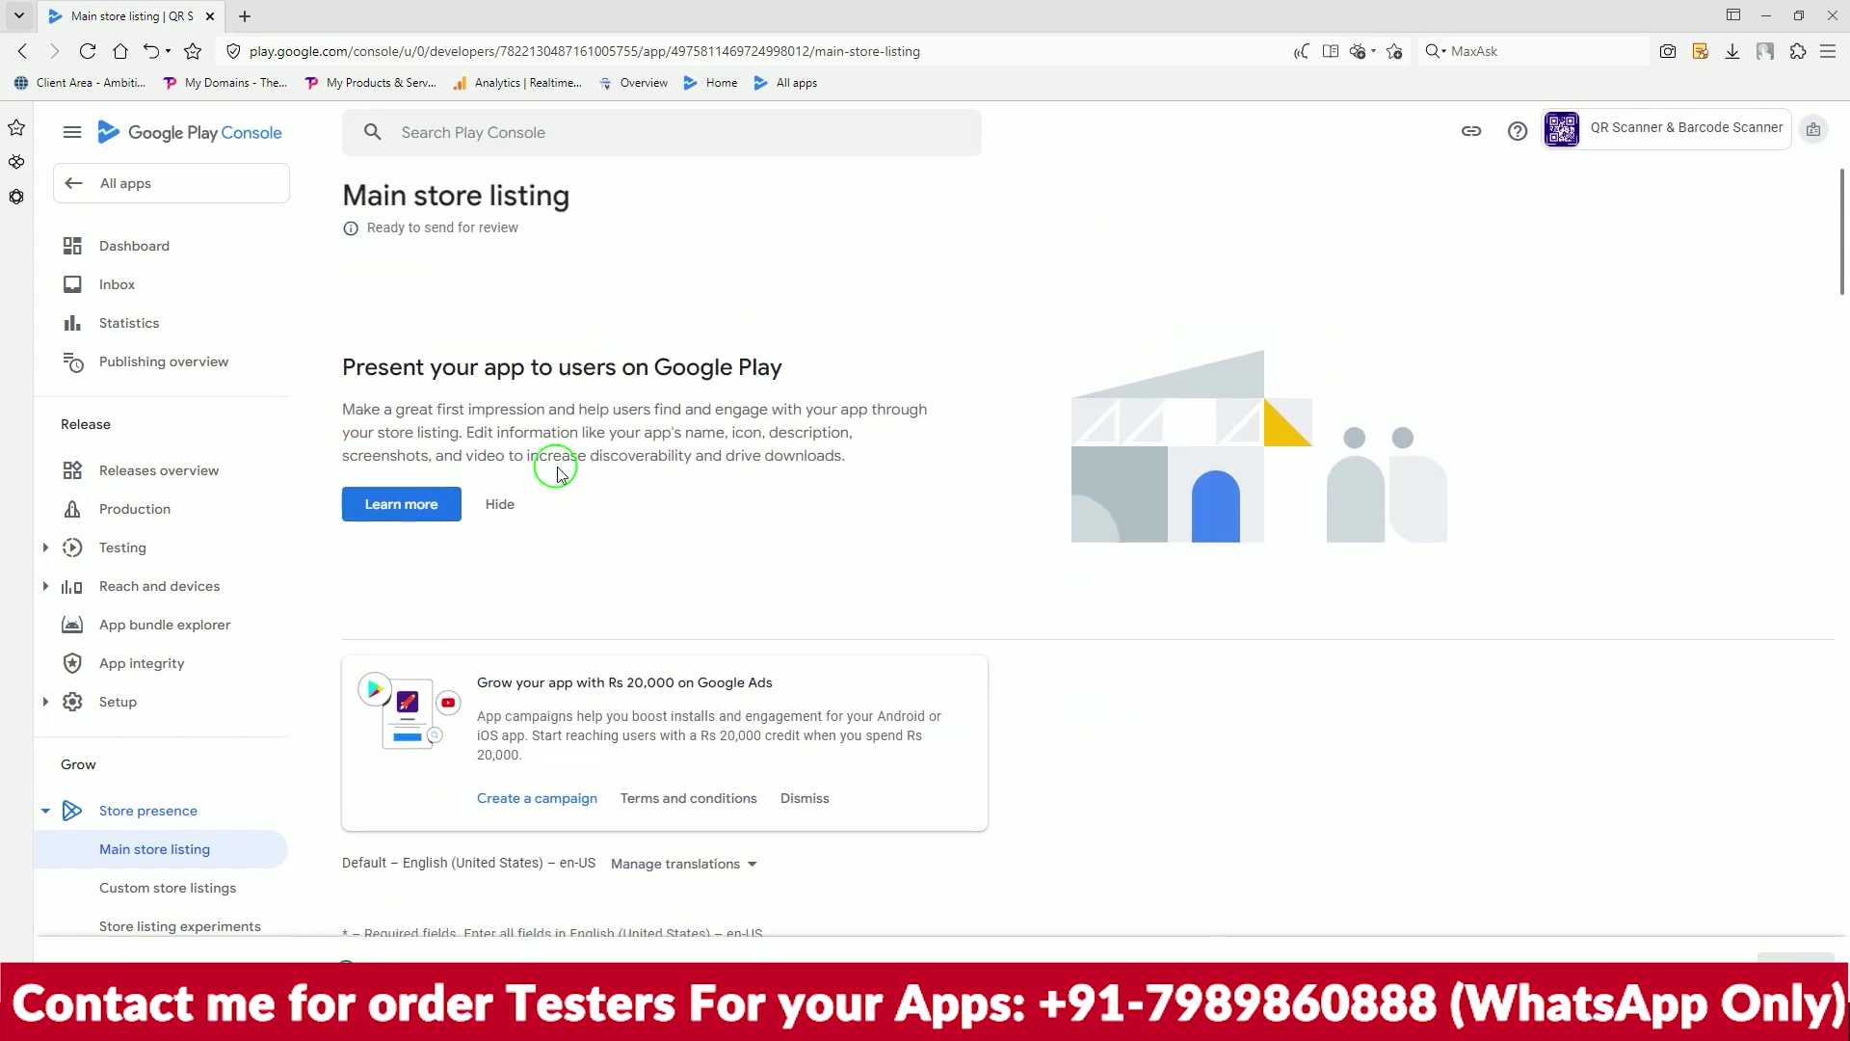
{"action": "scroll", "coordinate": [521, 434], "scroll_direction": "down", "scroll_amount": 5}
Return to the list of all apps and open the QR Scanner & Barcode Scanner dashboard at its release tasks
{"action": "left_click", "coordinate": [136, 186]}
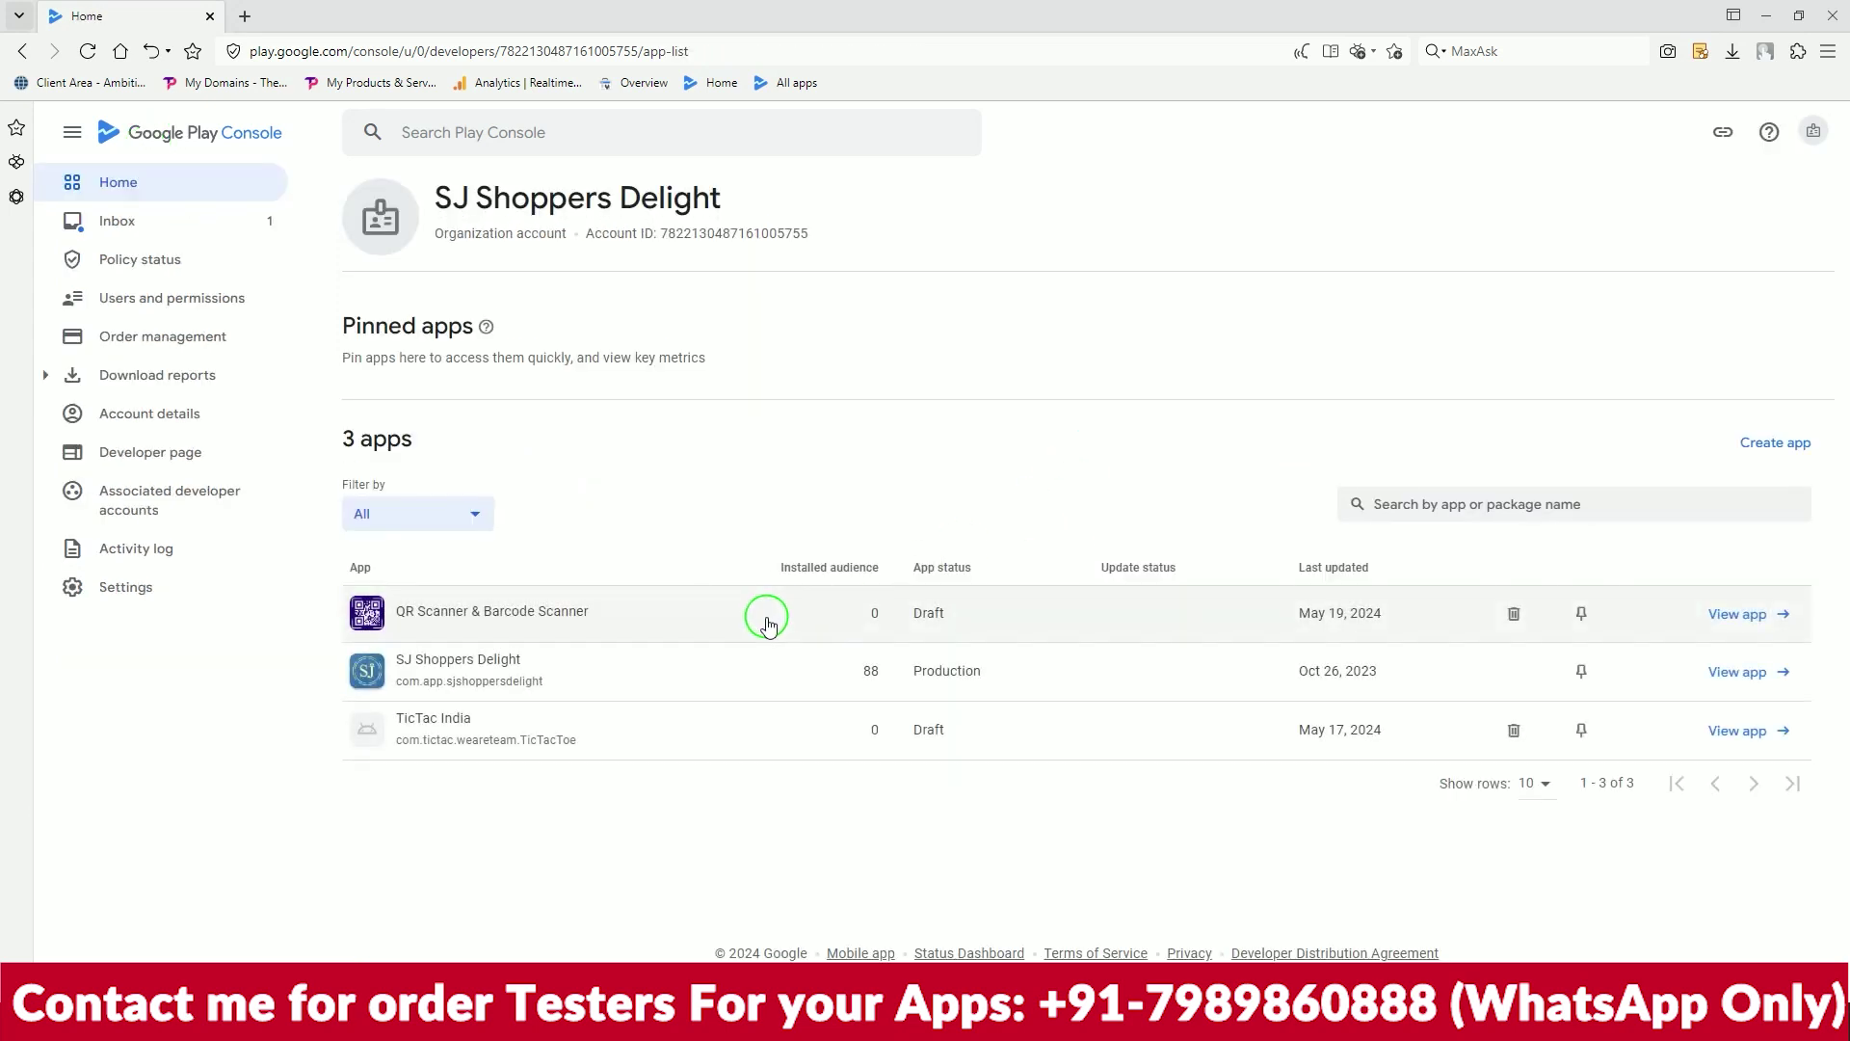
{"action": "left_click", "coordinate": [768, 620]}
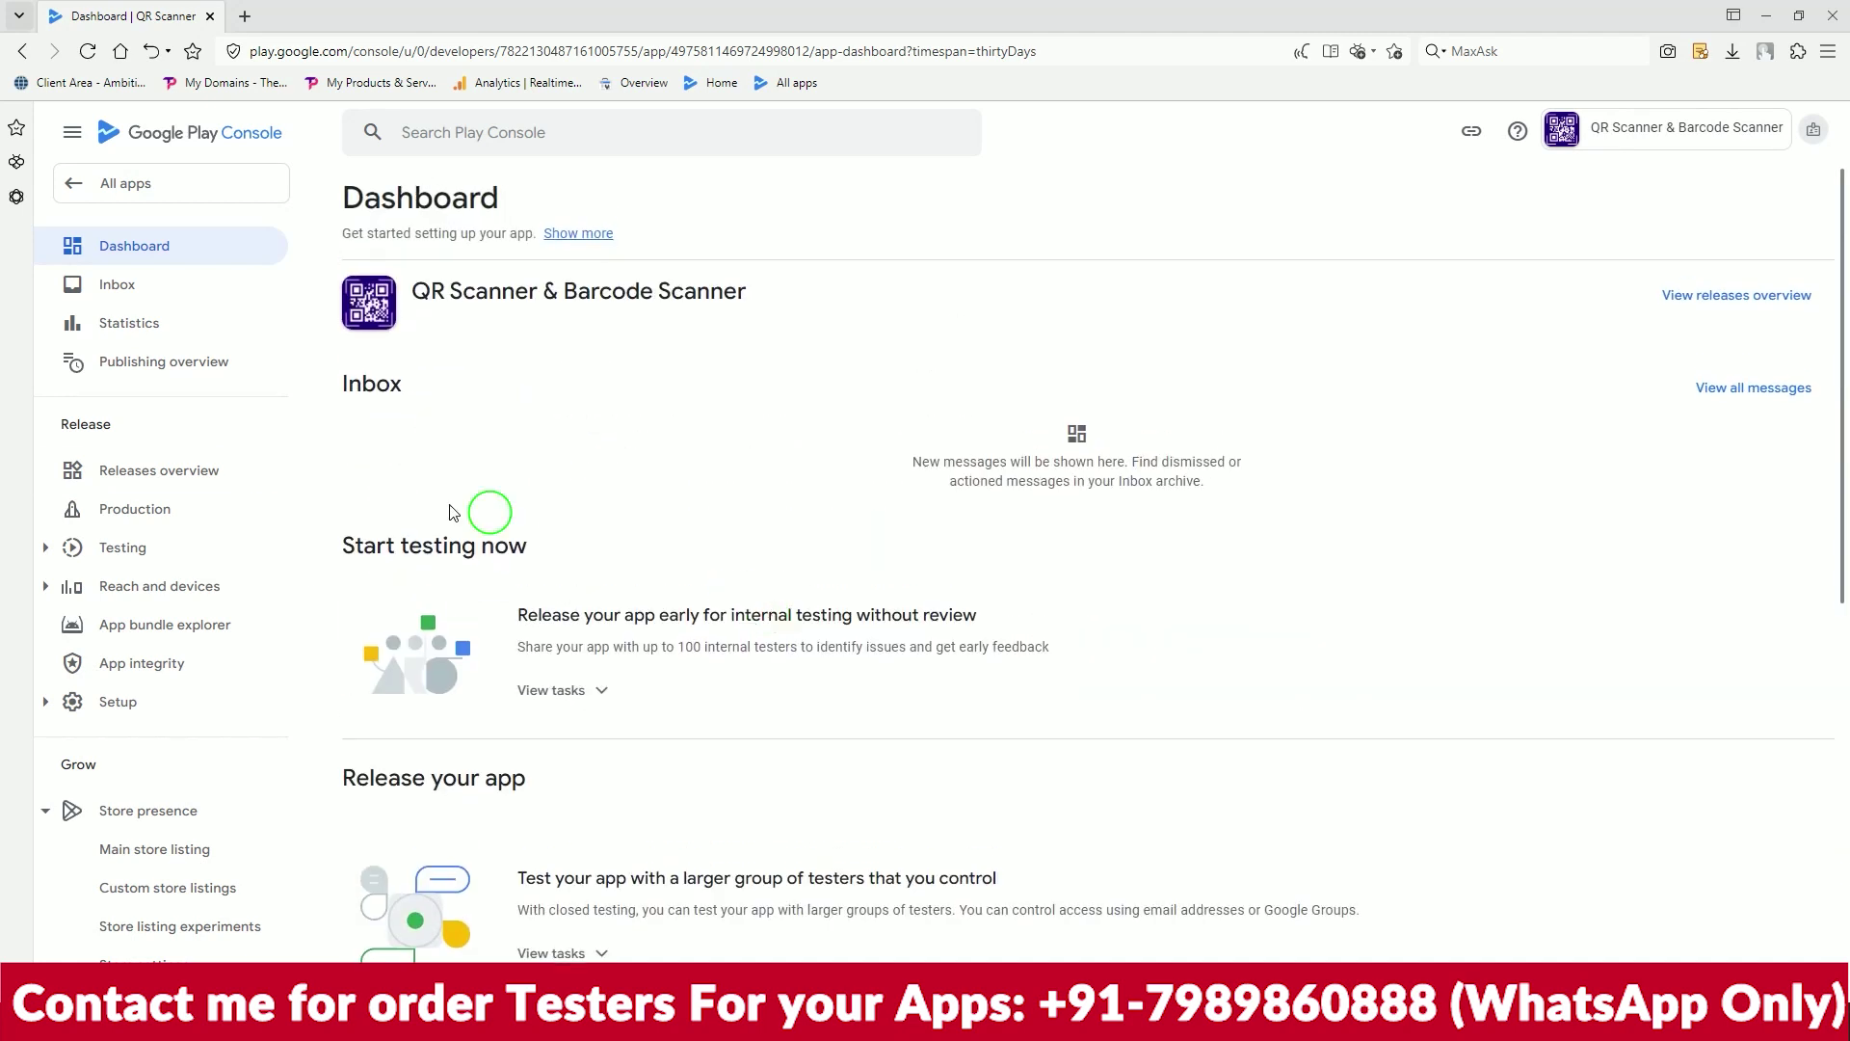
{"action": "scroll", "coordinate": [927, 732], "scroll_direction": "down", "scroll_amount": 6}
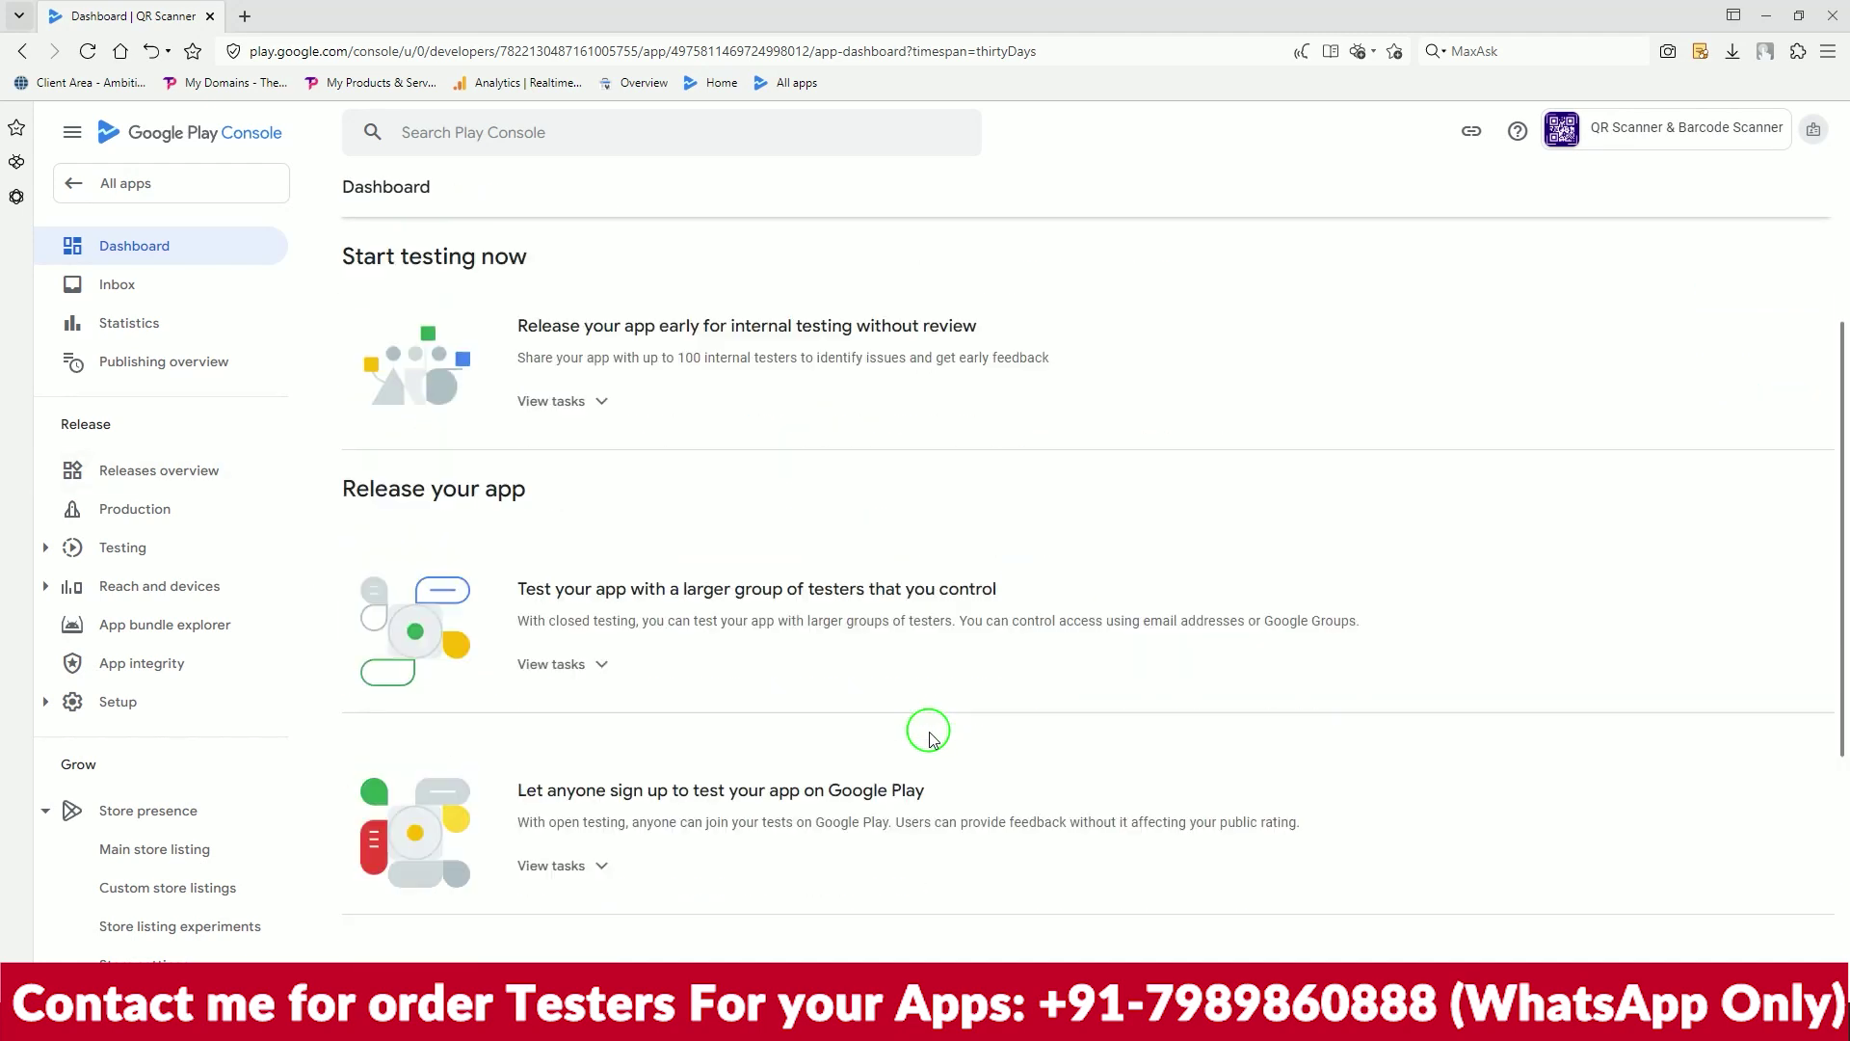
{"action": "scroll", "coordinate": [930, 731], "scroll_direction": "down", "scroll_amount": 2}
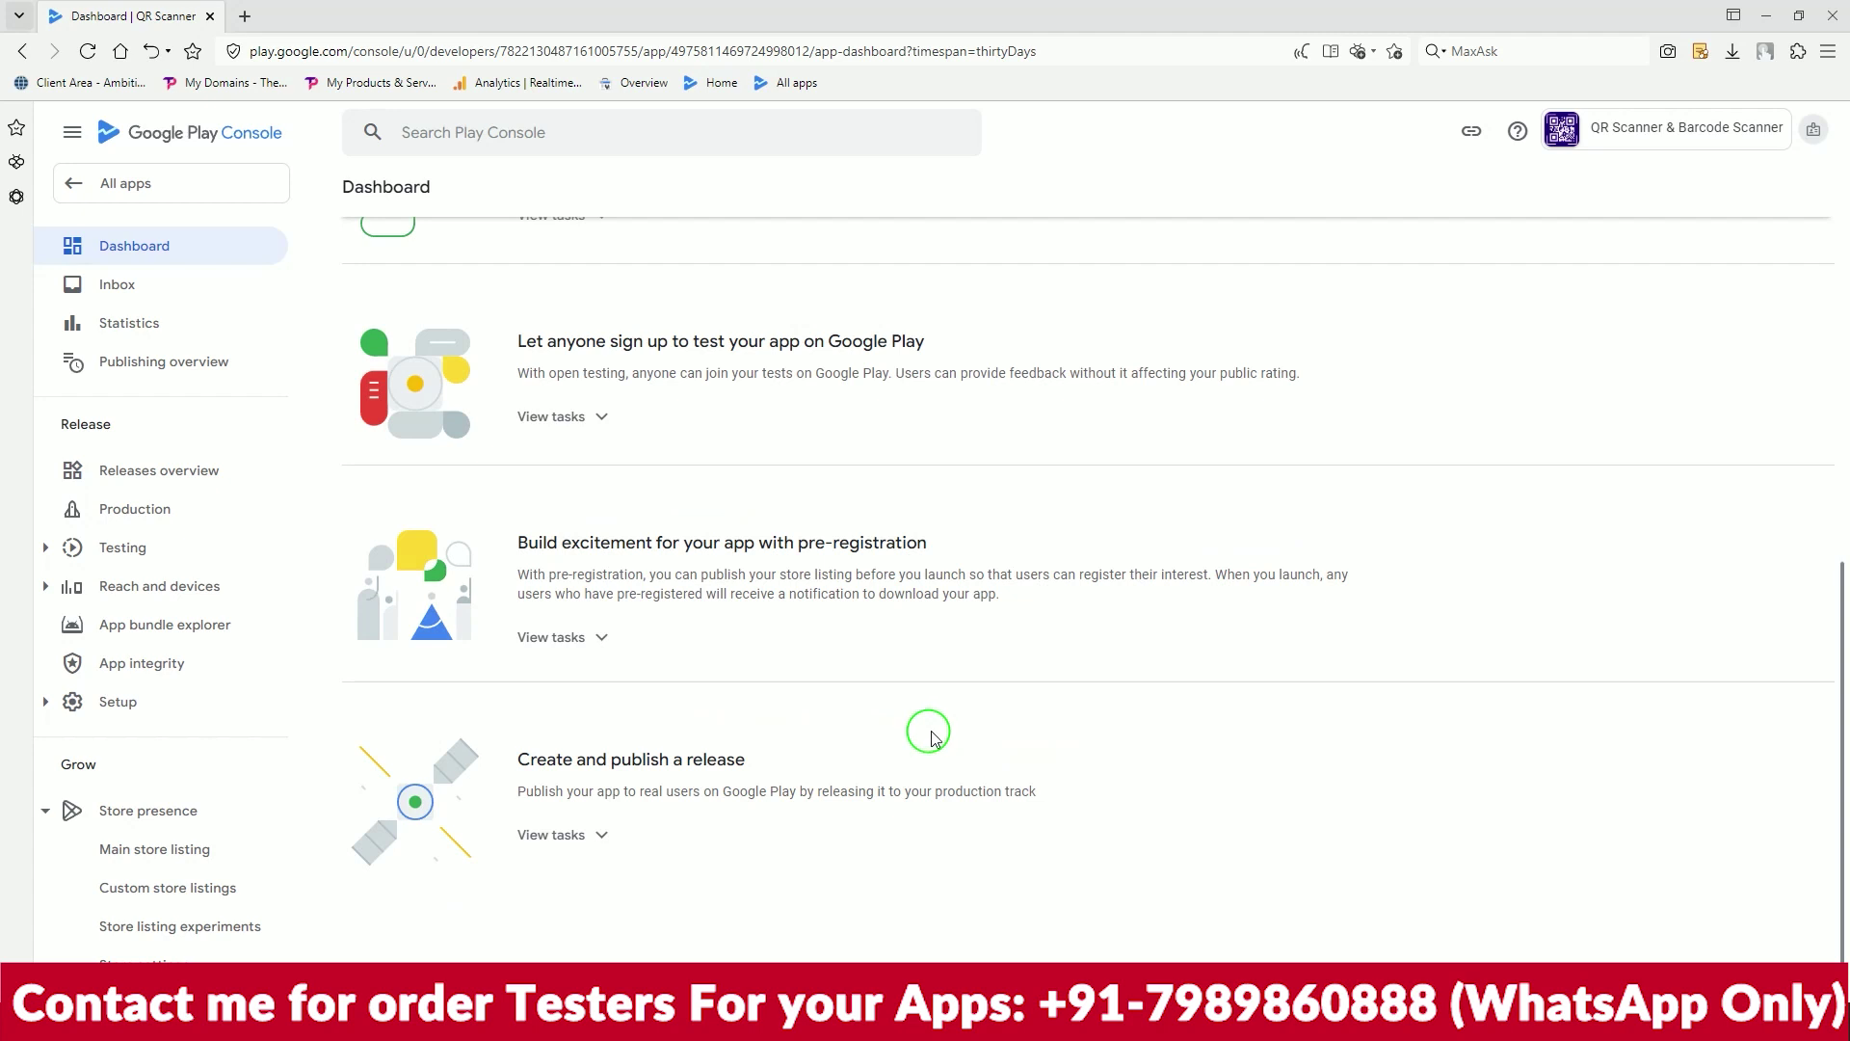
From the Create and publish a release tasks, add all countries and regions to the production track
{"action": "left_click", "coordinate": [590, 835]}
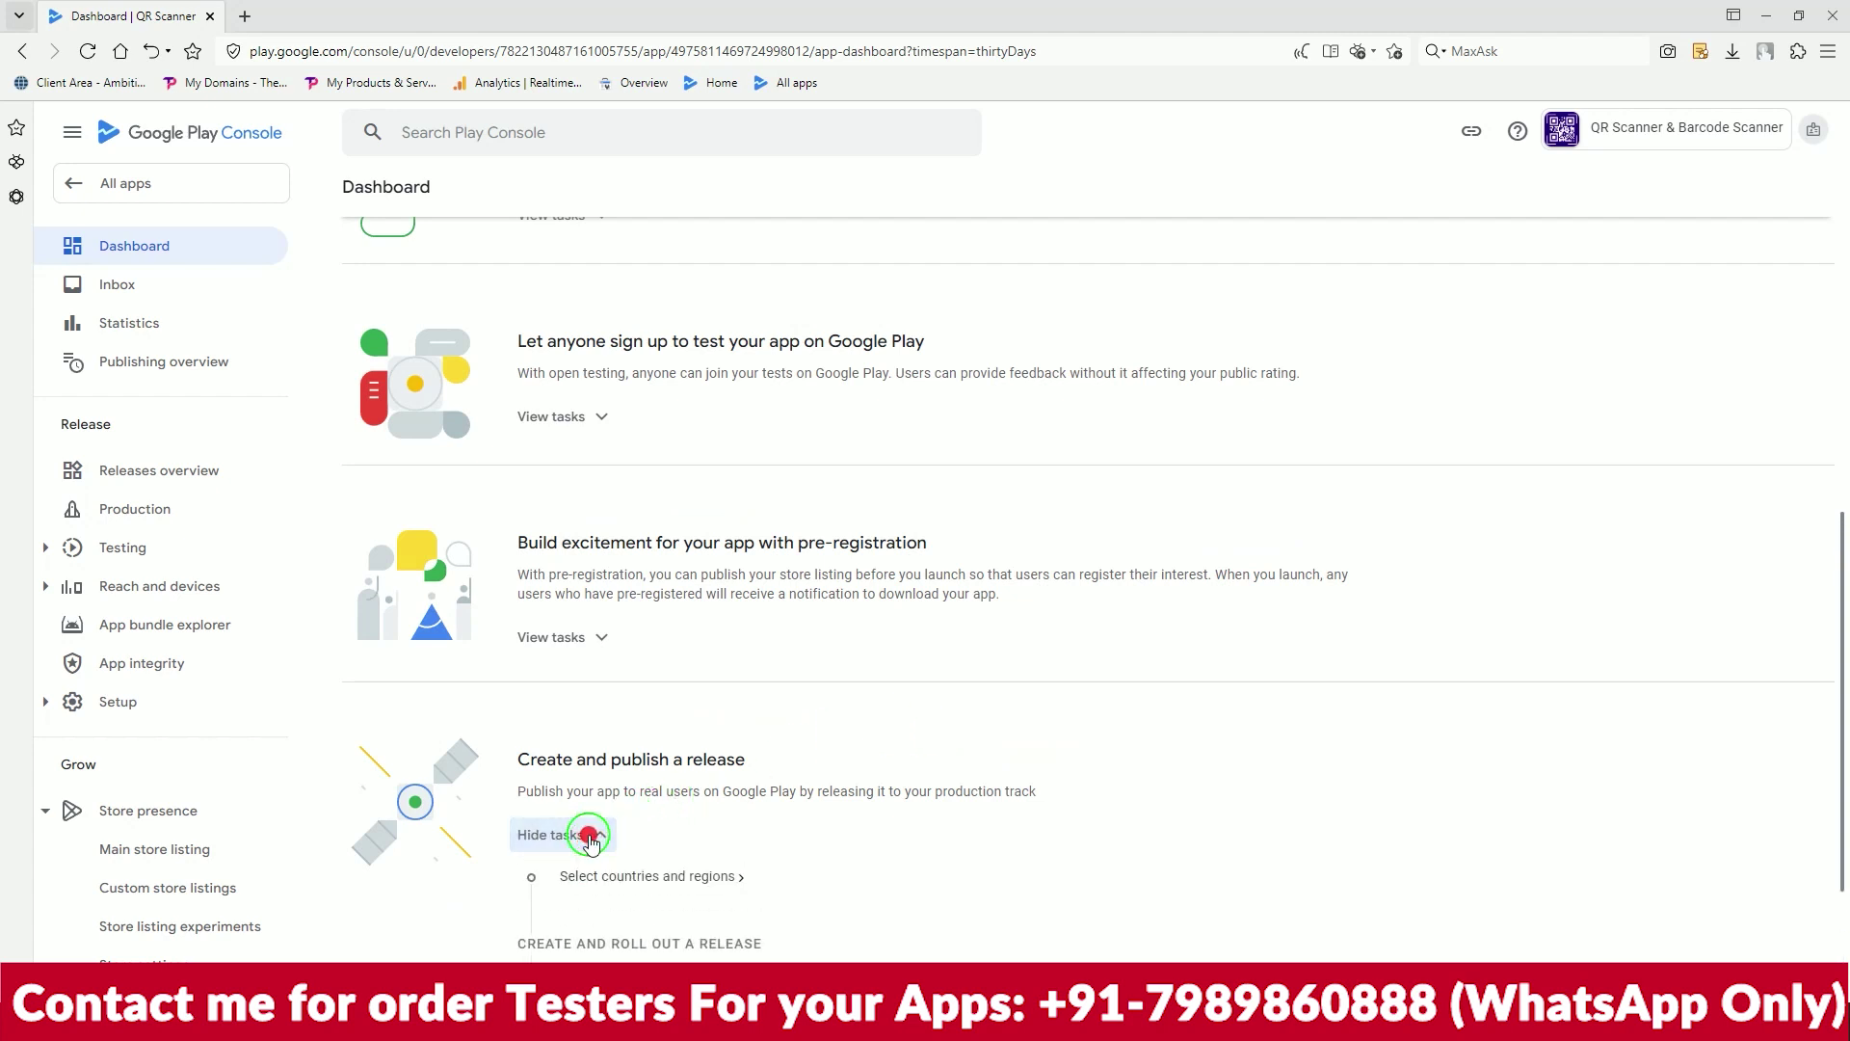
{"action": "scroll", "coordinate": [737, 833], "scroll_direction": "down", "scroll_amount": 1}
{"action": "left_click", "coordinate": [697, 784]}
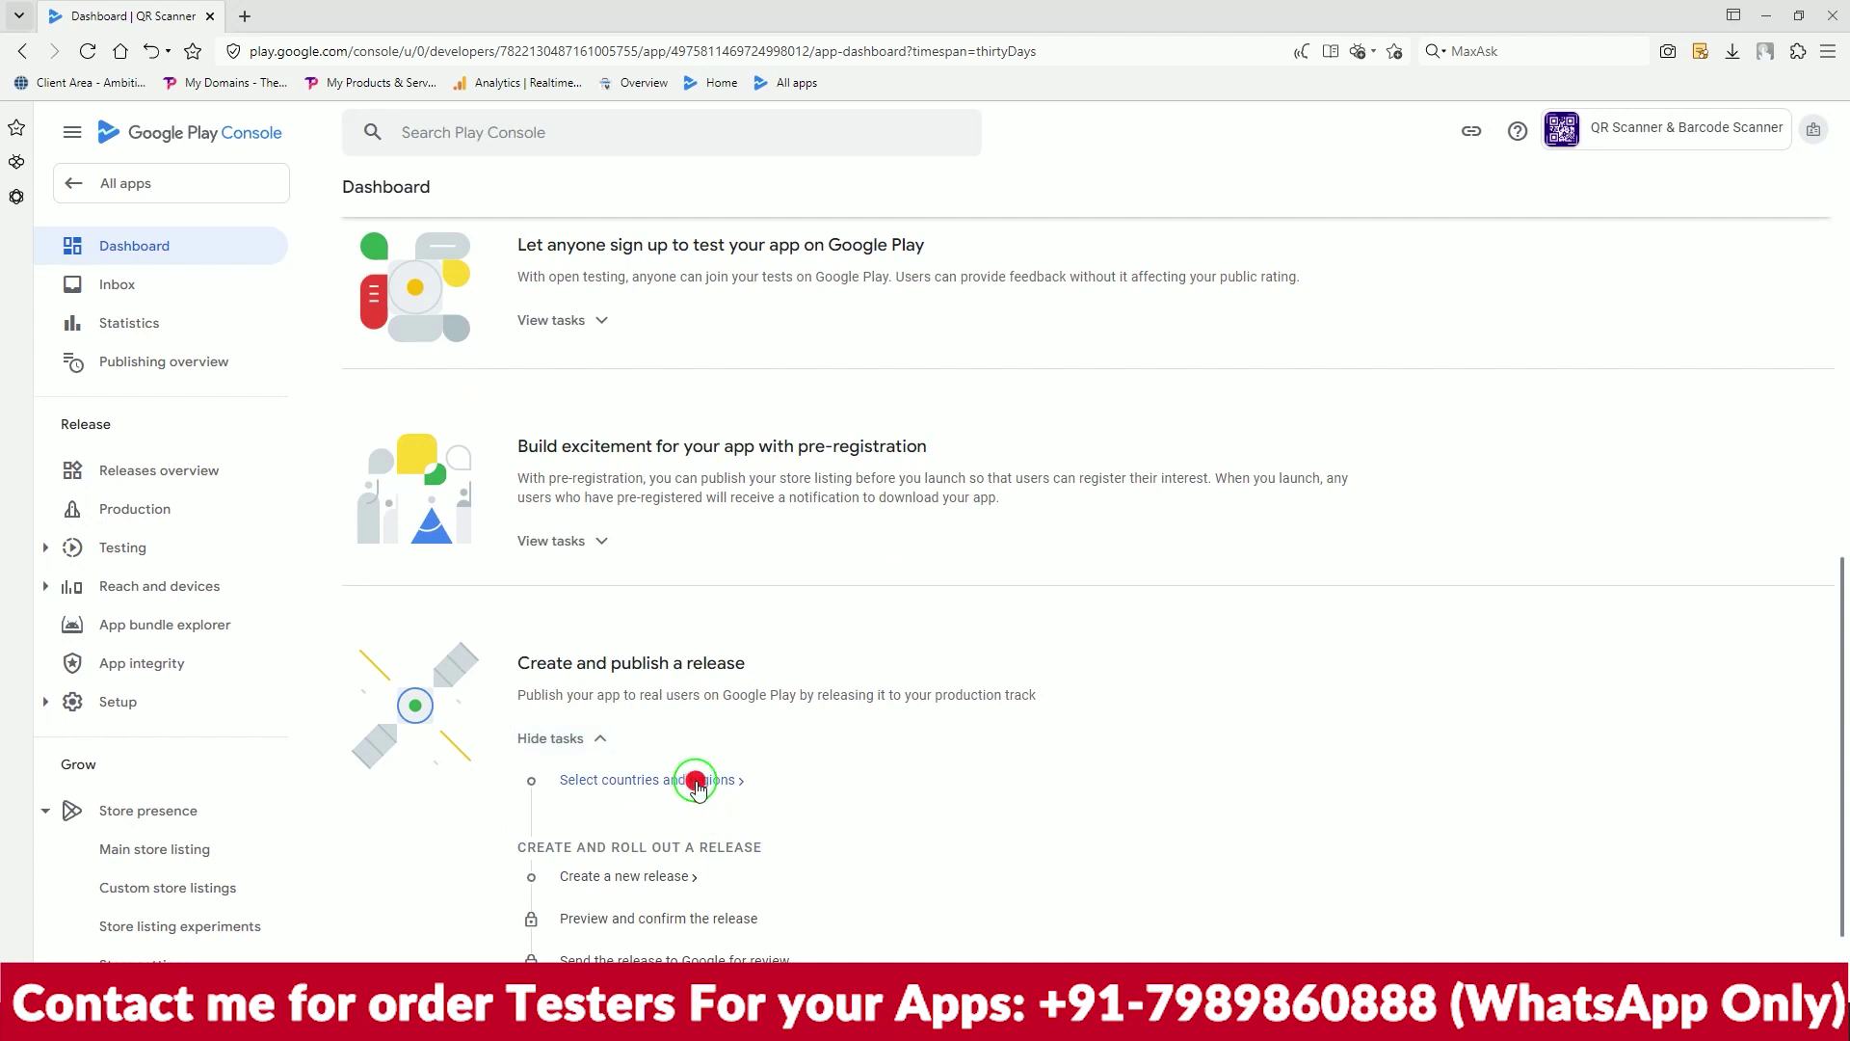
{"action": "left_click", "coordinate": [982, 841]}
{"action": "left_click", "coordinate": [370, 803]}
{"action": "scroll", "coordinate": [1211, 632], "scroll_direction": "down", "scroll_amount": 5}
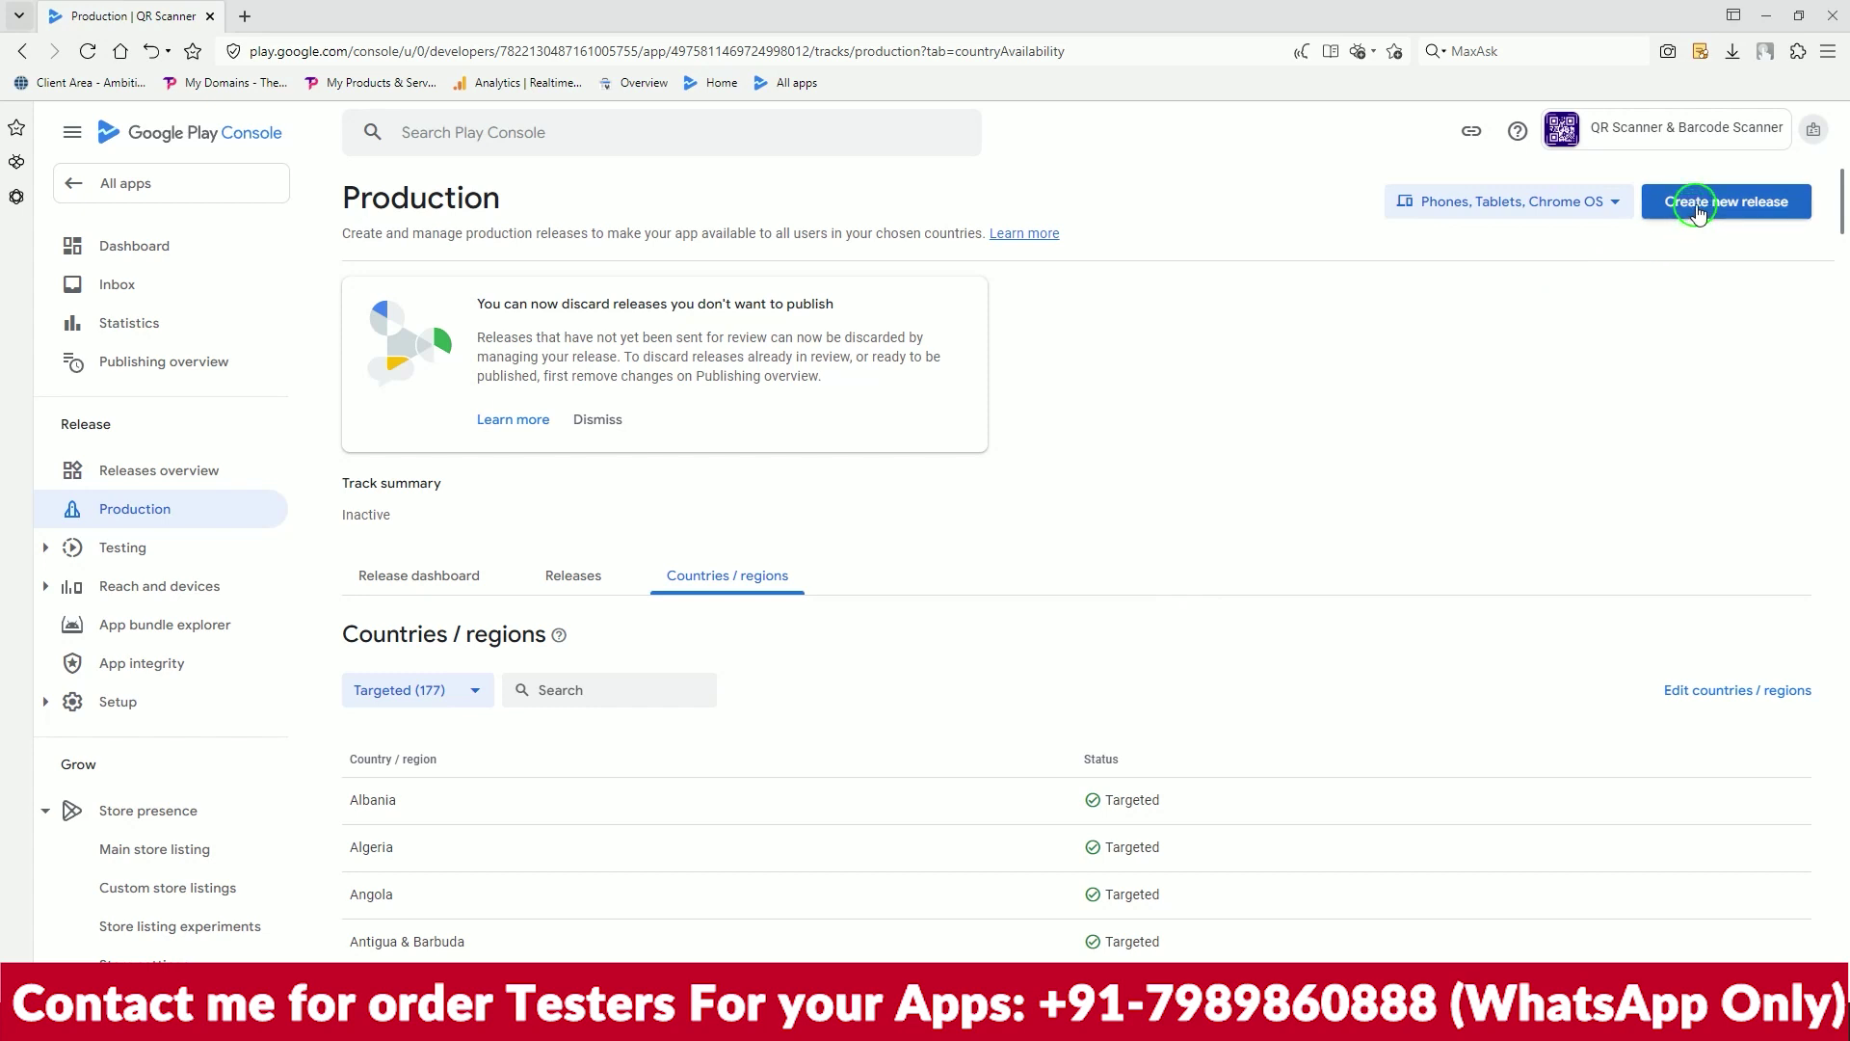
Create a new production release and choose the Google-generated app signing key for it
{"action": "left_click", "coordinate": [1698, 208]}
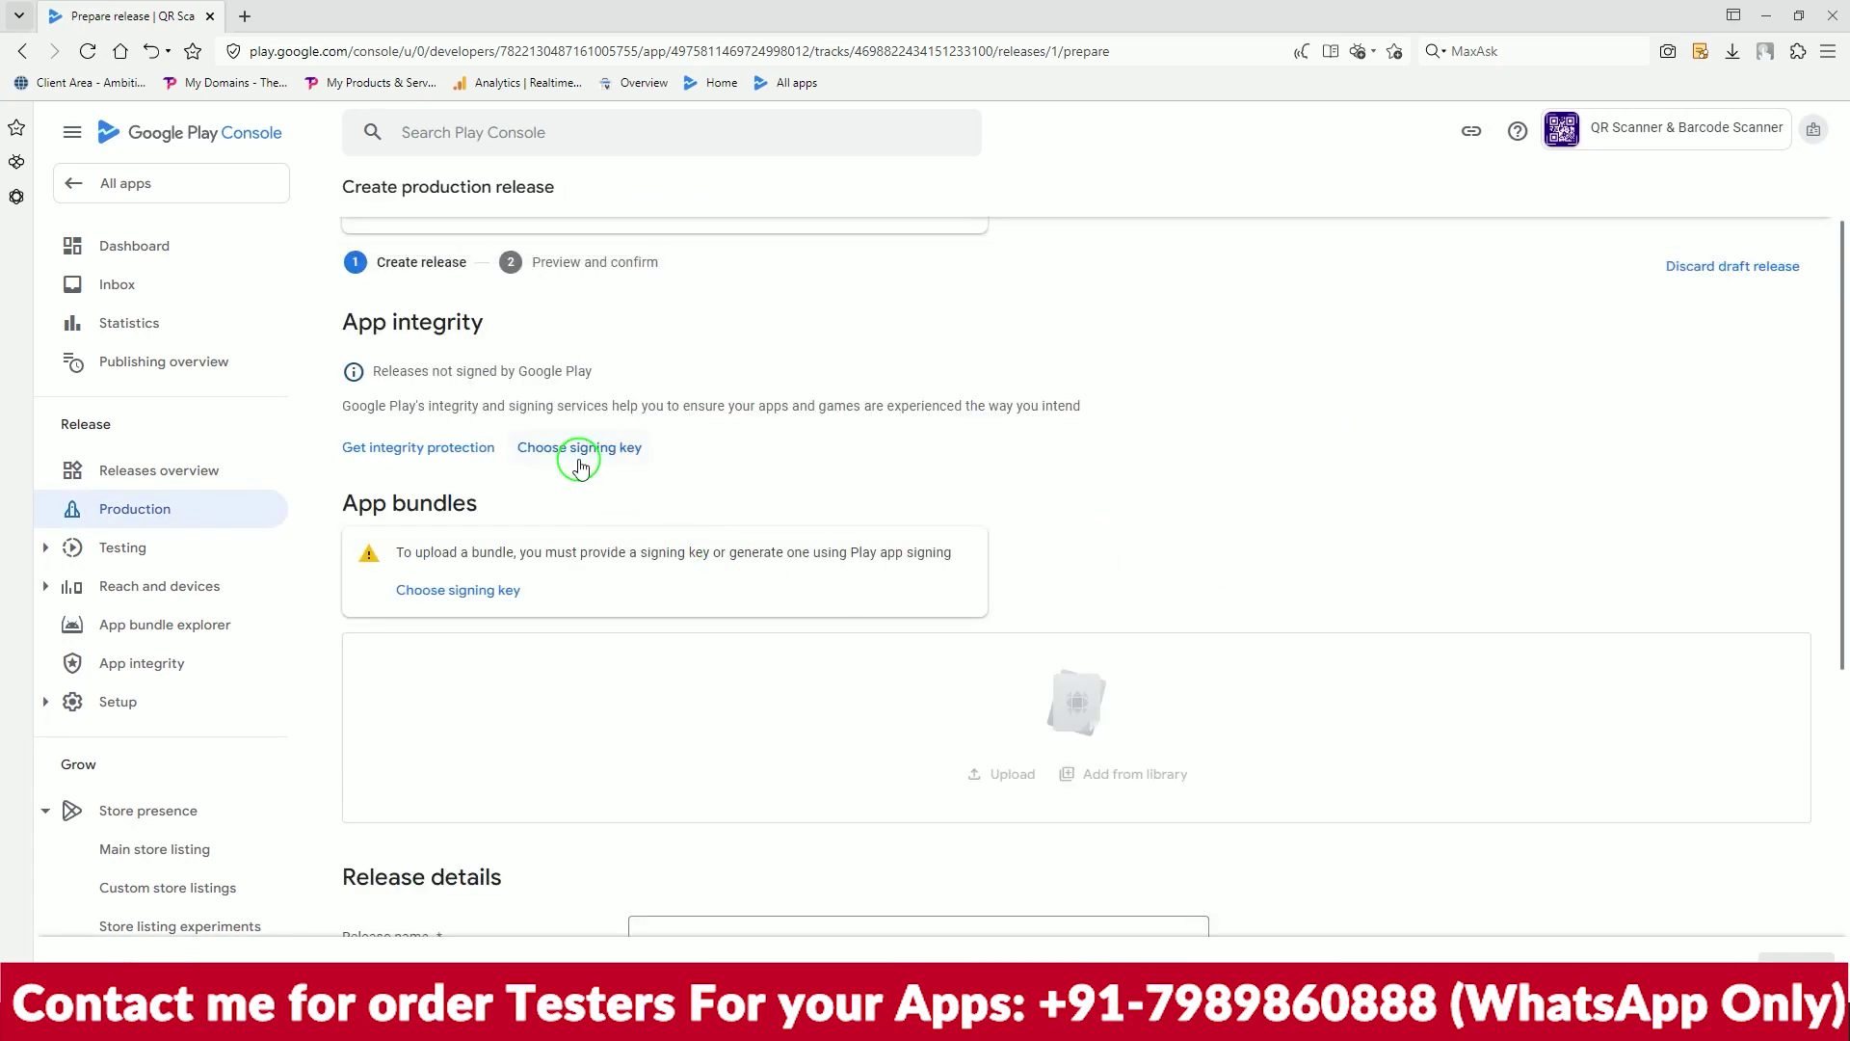
{"action": "left_click", "coordinate": [458, 590]}
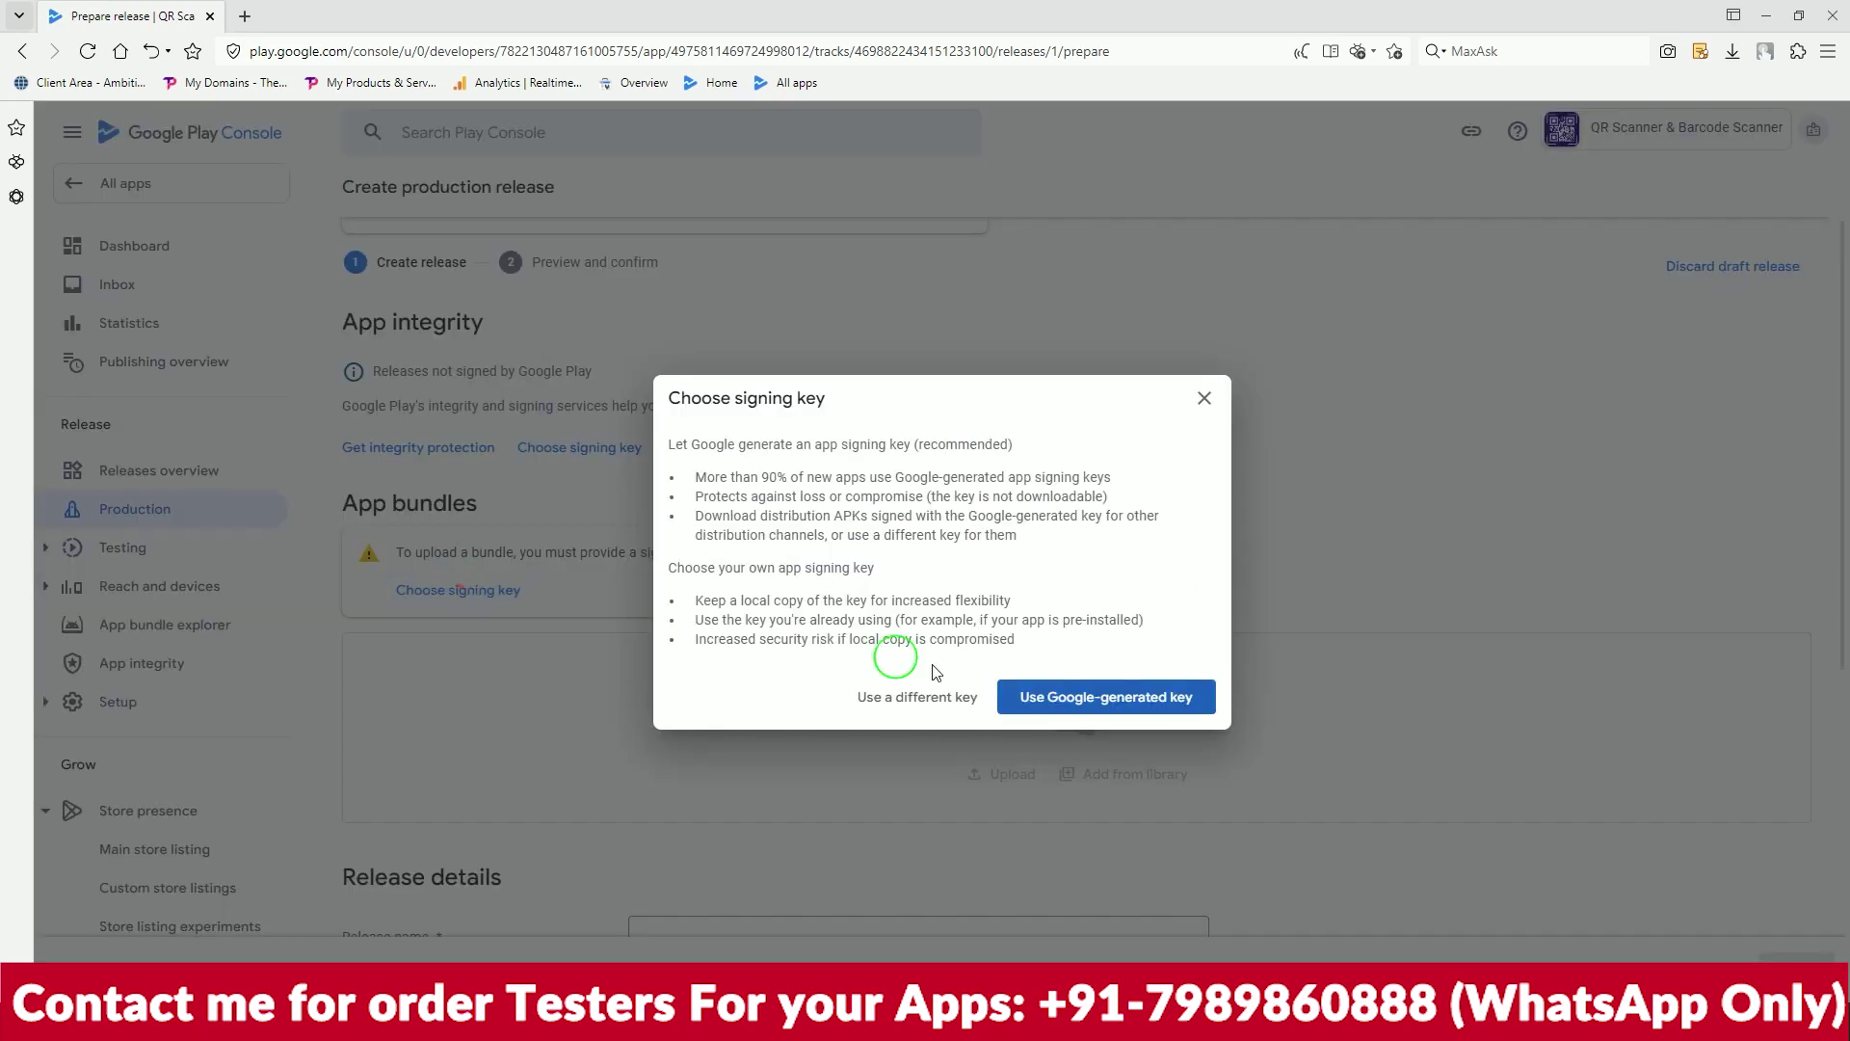
{"action": "left_click", "coordinate": [1118, 707]}
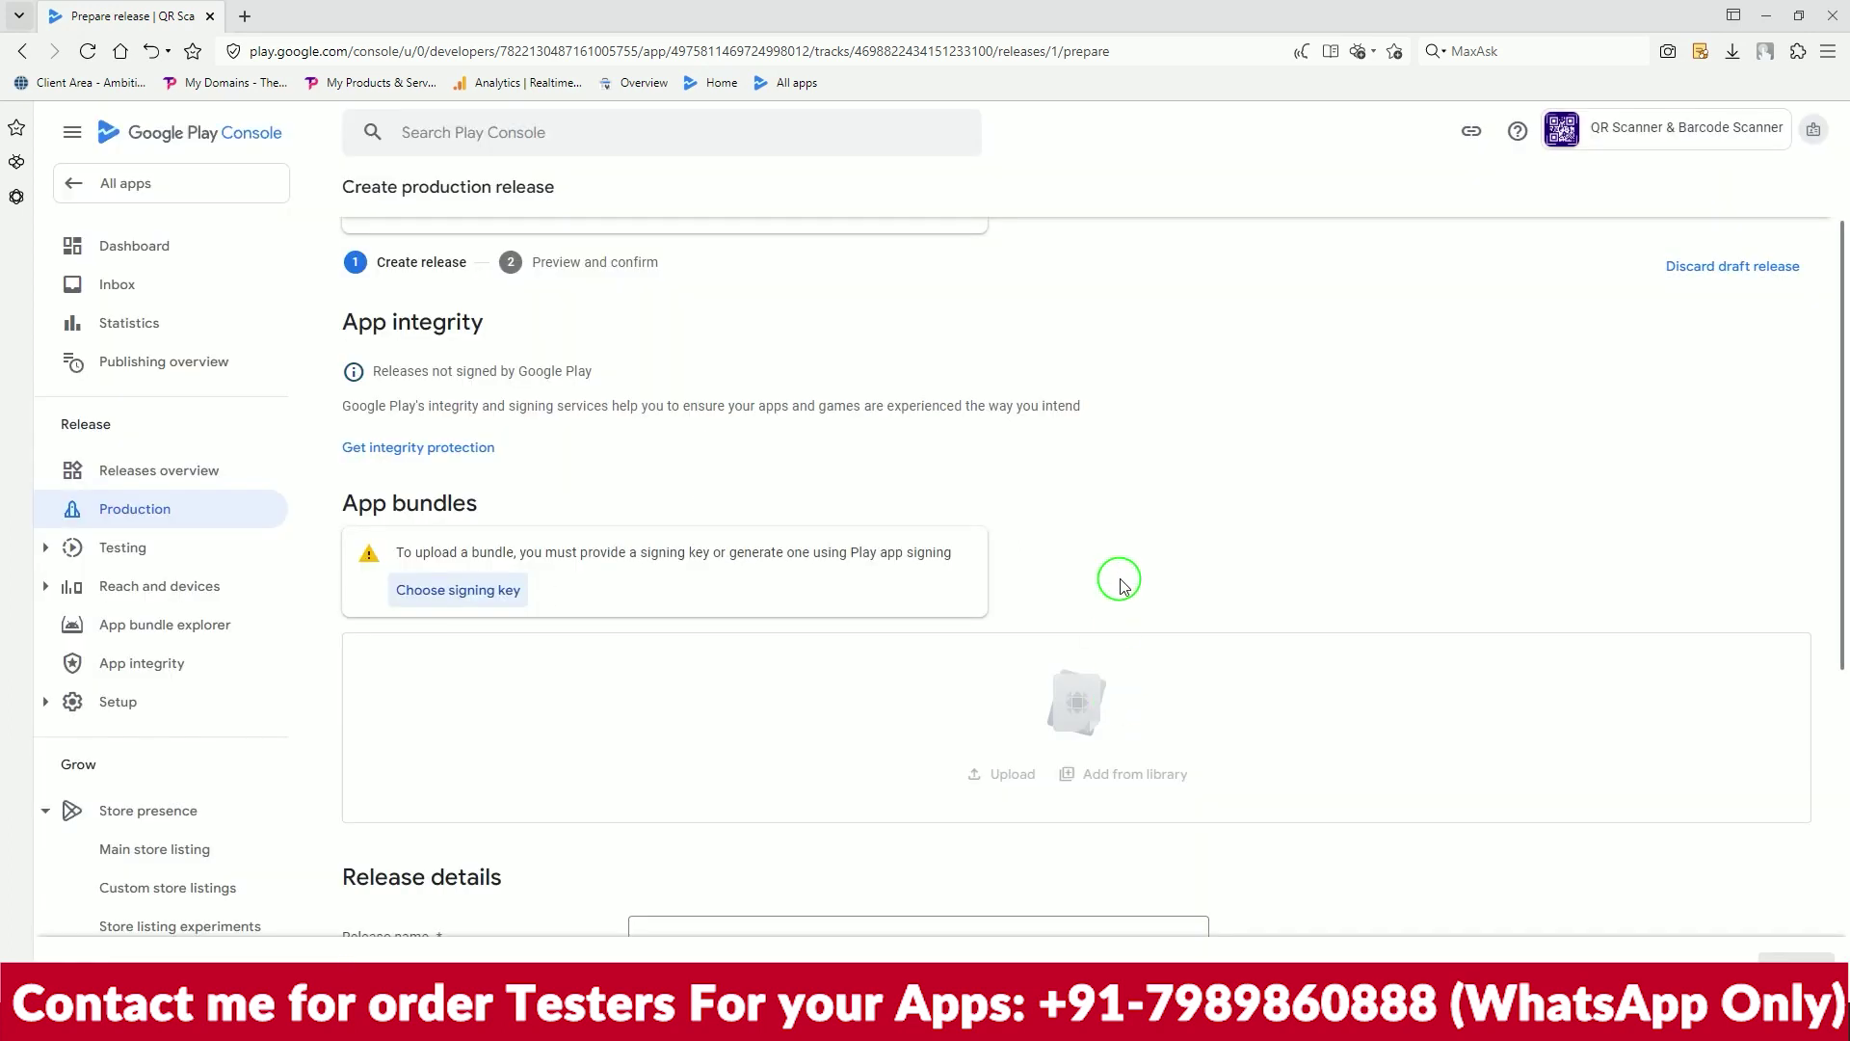
Upload app-release.aab from the QR Scanner & Barcode Scanner folder as the production release's app bundle
{"action": "scroll", "coordinate": [1117, 578], "scroll_direction": "down", "scroll_amount": 2}
{"action": "left_click", "coordinate": [1001, 500]}
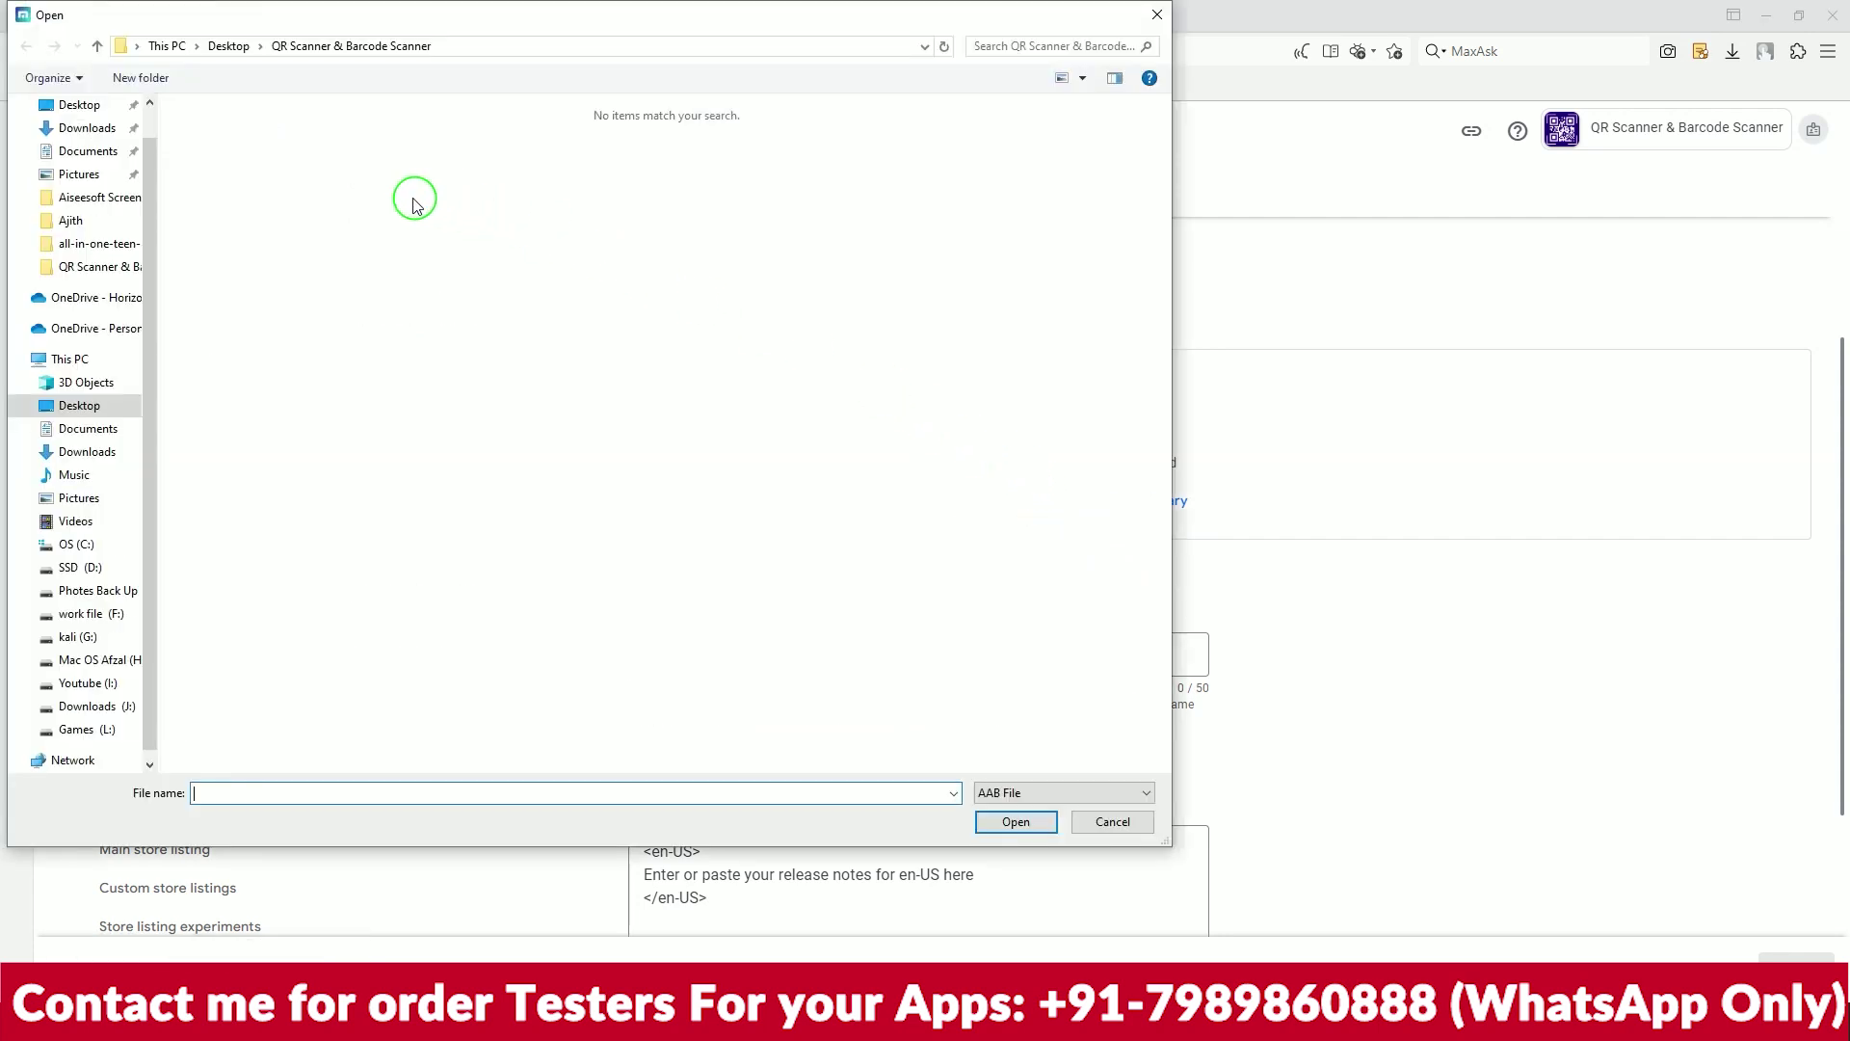
{"action": "left_click", "coordinate": [106, 268]}
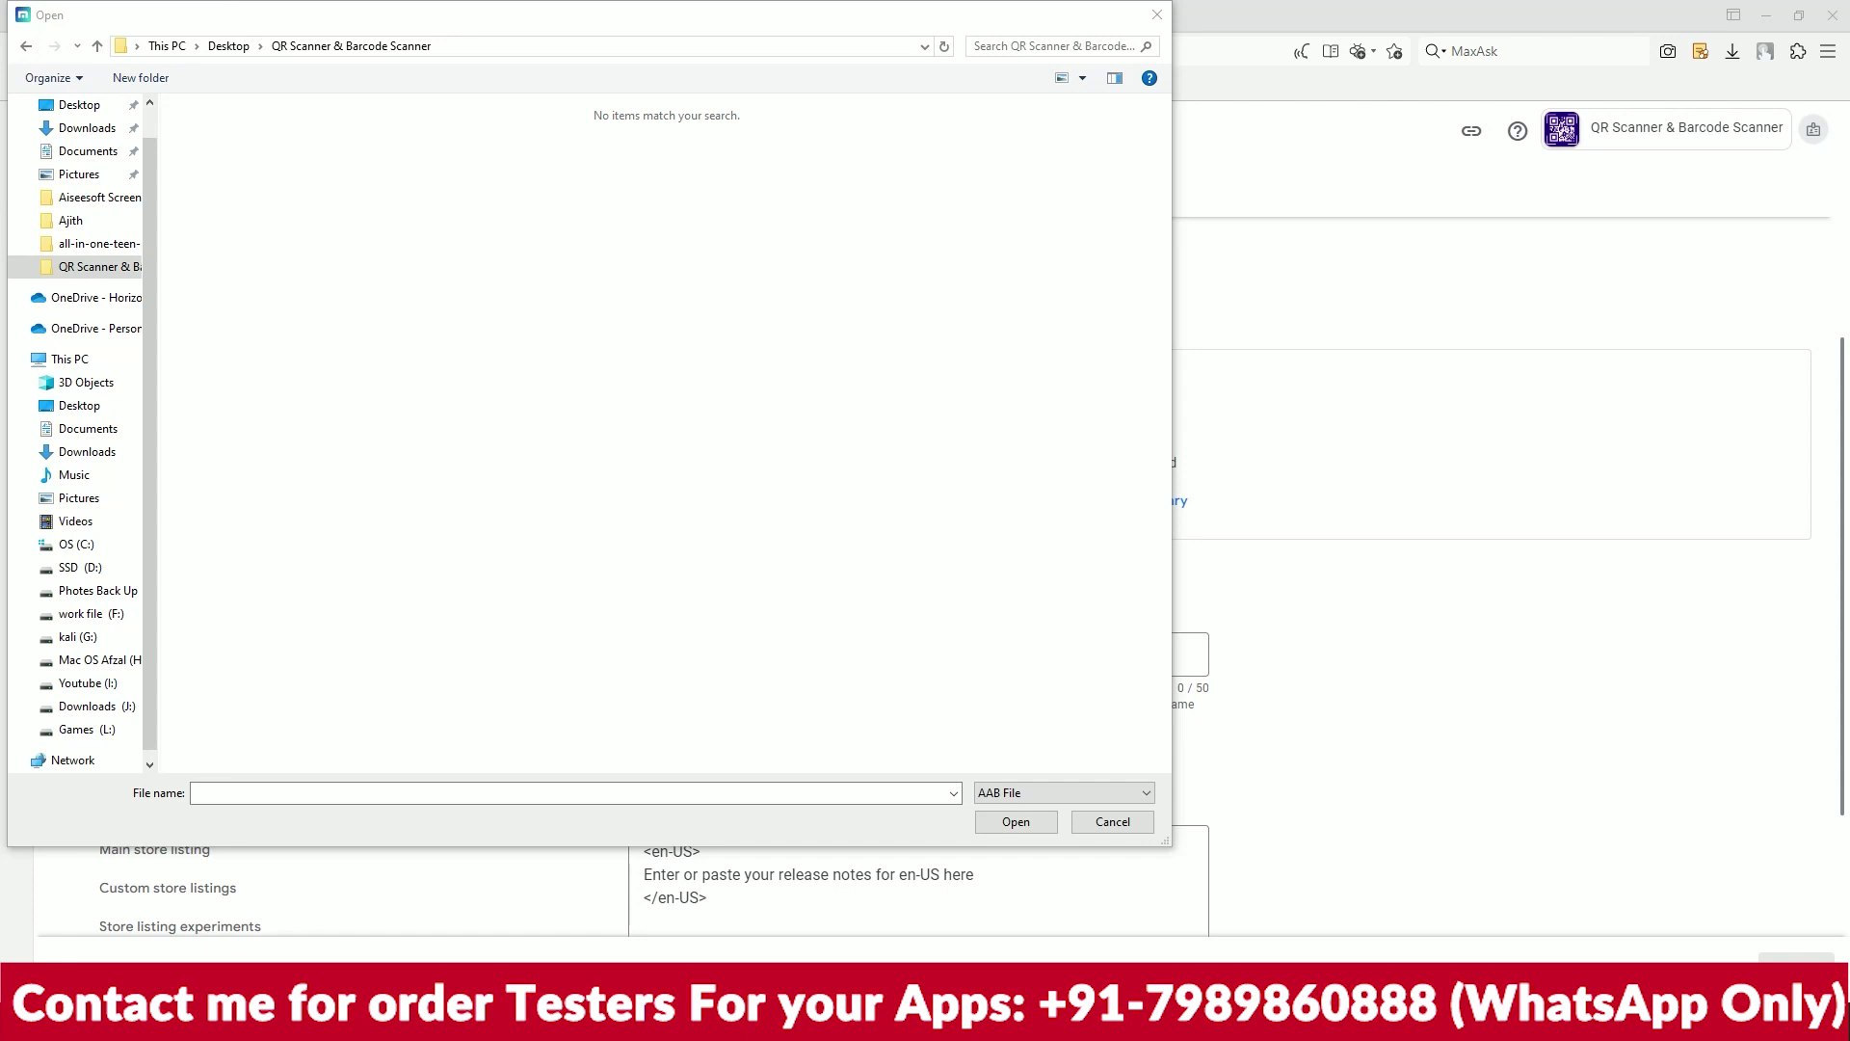
{"action": "scroll", "coordinate": [82, 434], "scroll_direction": "up", "scroll_amount": 1}
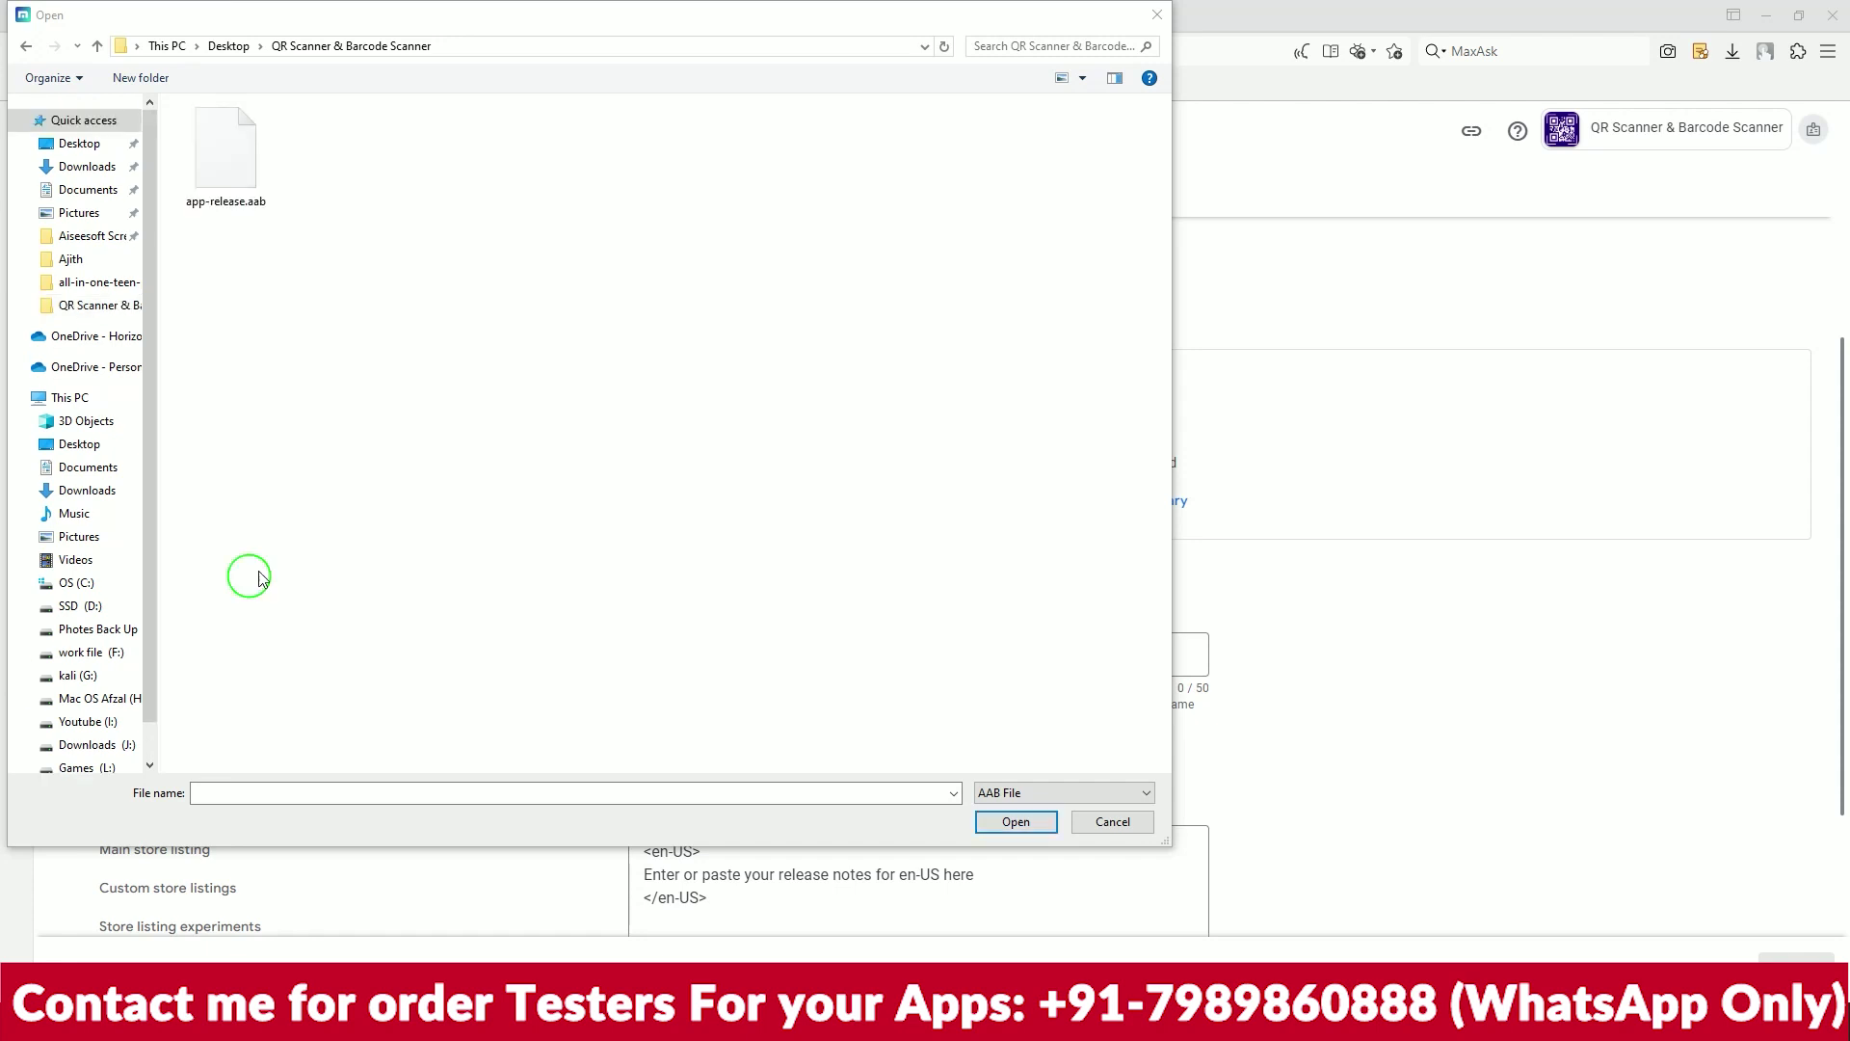
{"action": "left_click", "coordinate": [407, 449]}
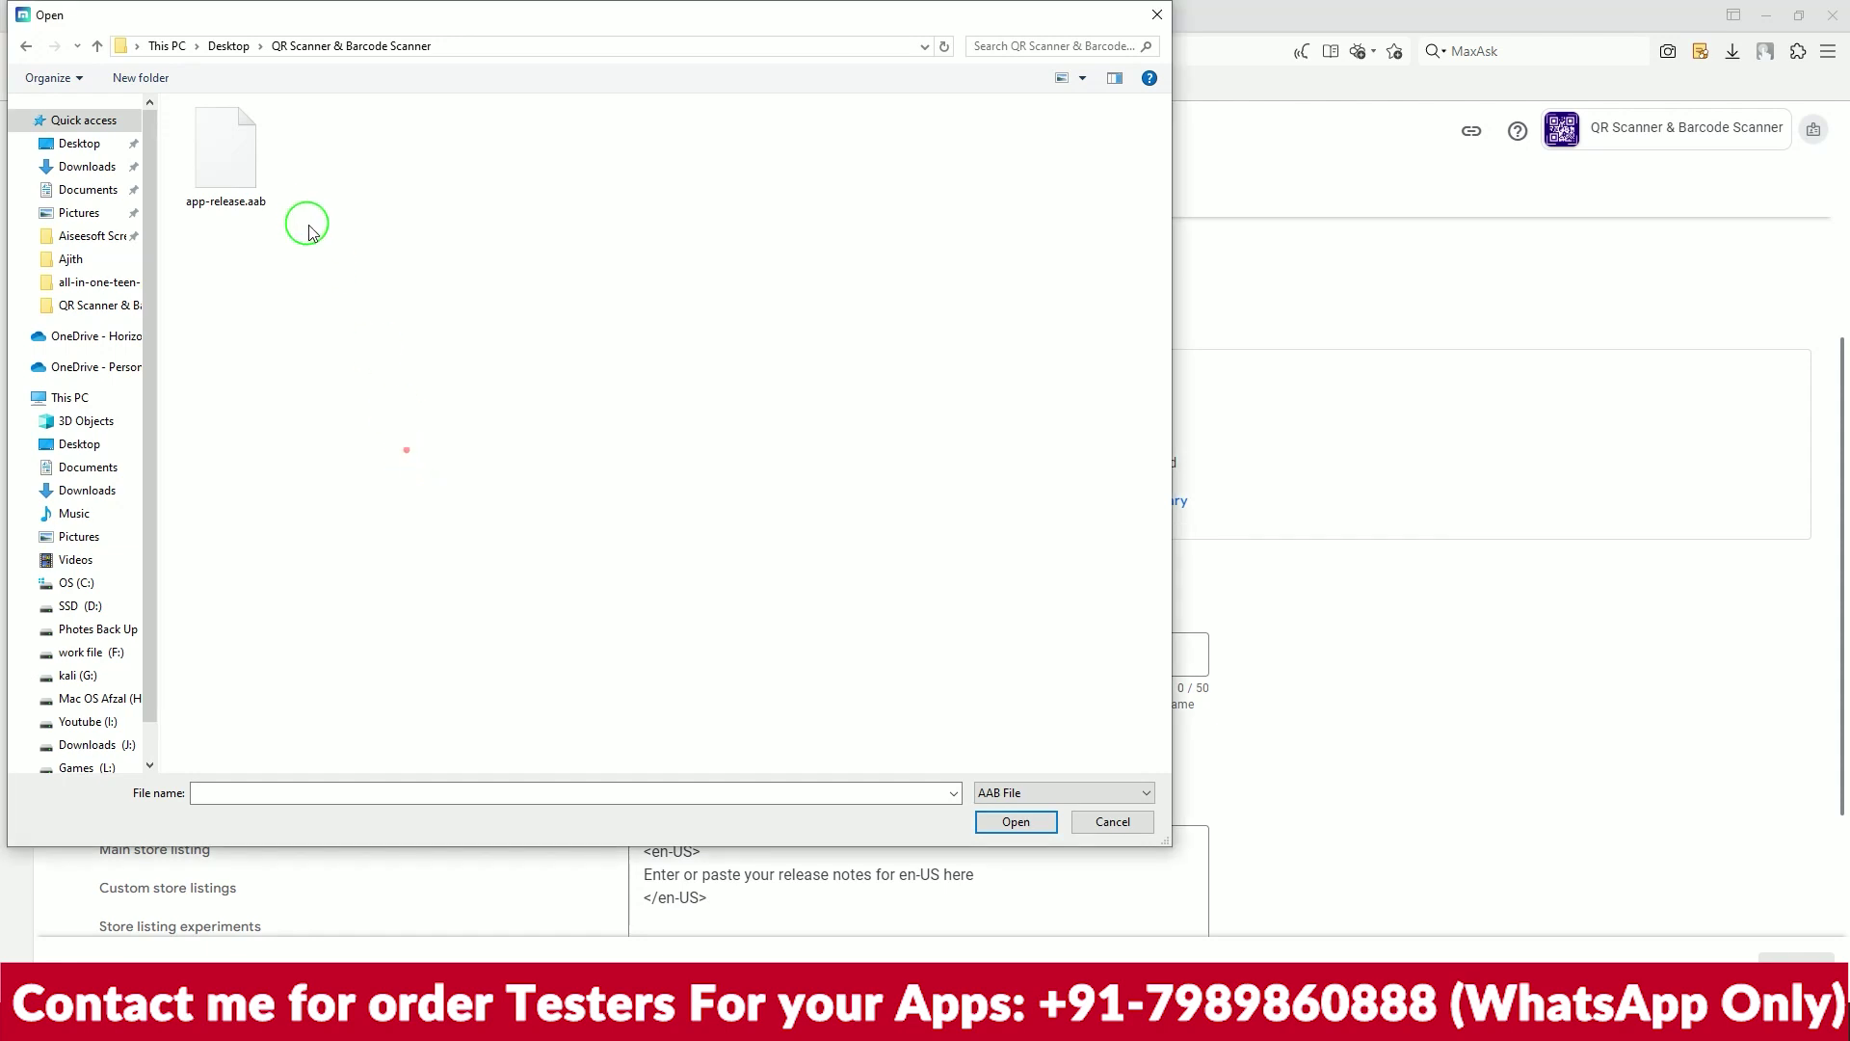
{"action": "double_click", "coordinate": [227, 157]}
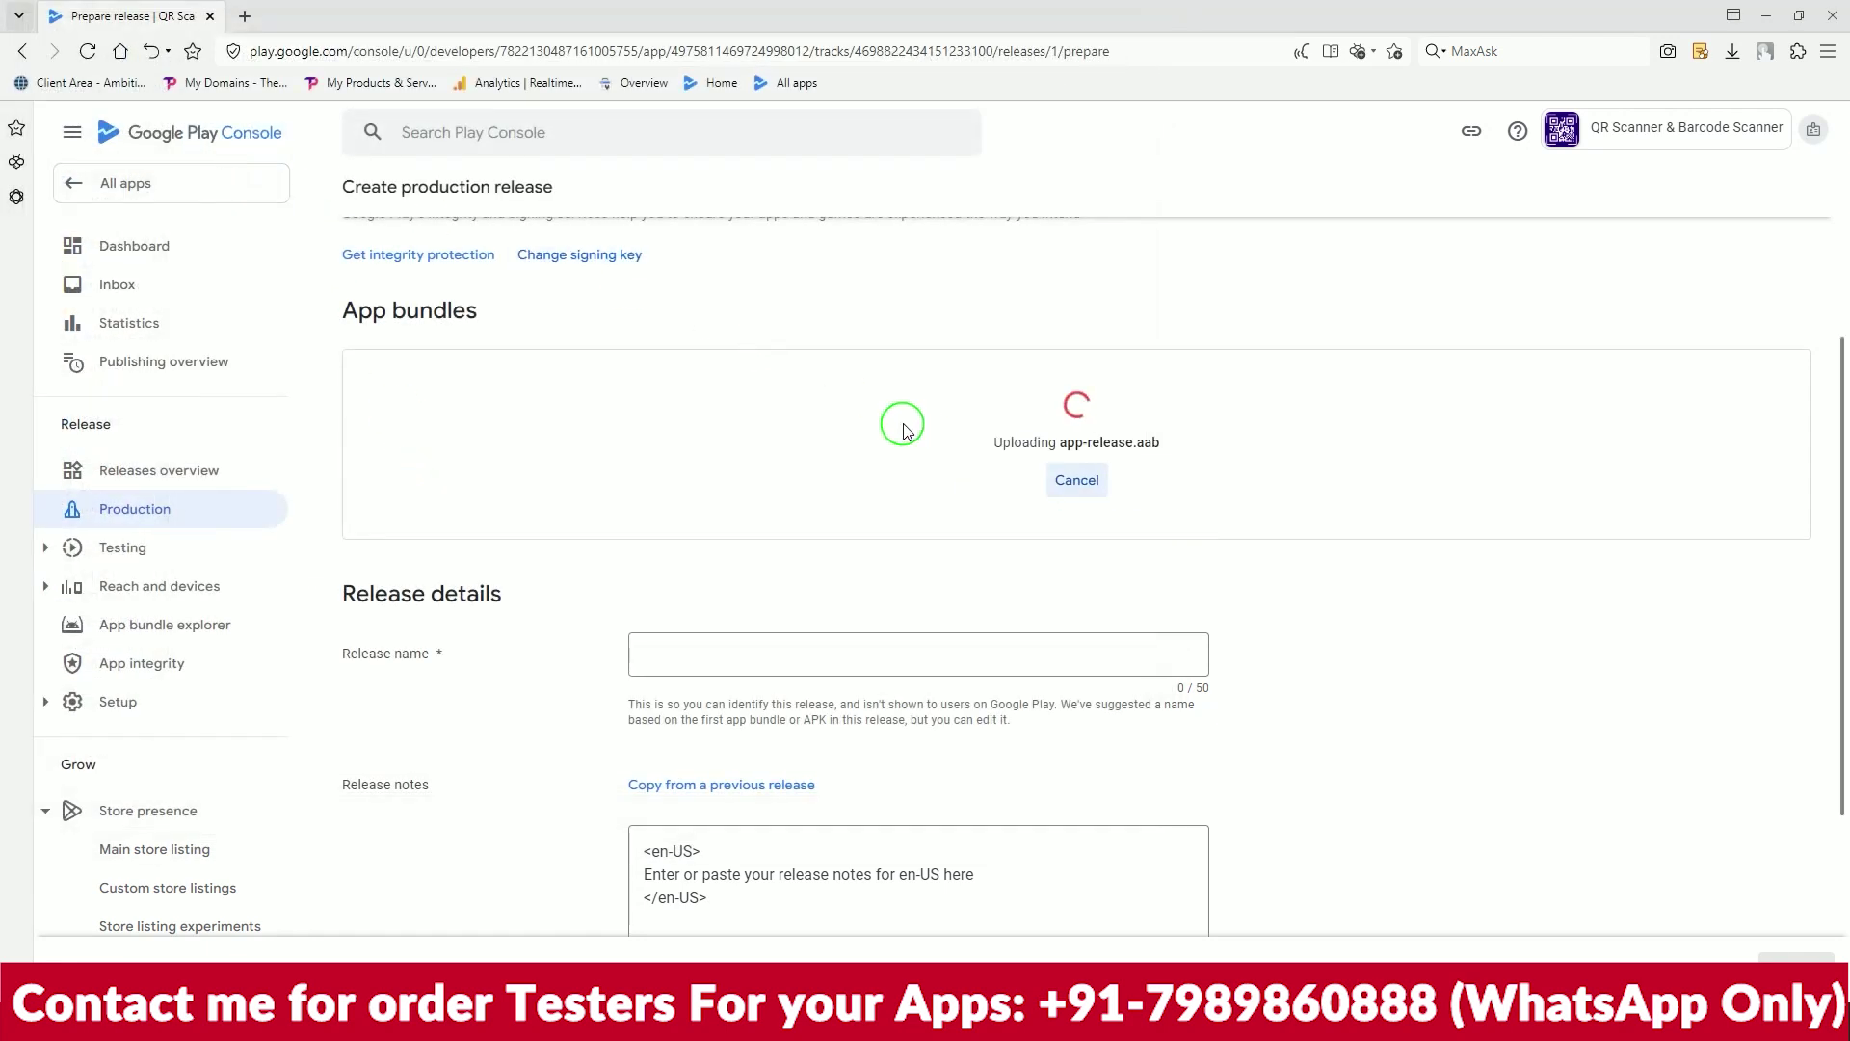
Copy the short description from the Notepad notes and use it as the en-US release notes in place of the placeholder text
{"action": "scroll", "coordinate": [978, 536], "scroll_direction": "down", "scroll_amount": 2}
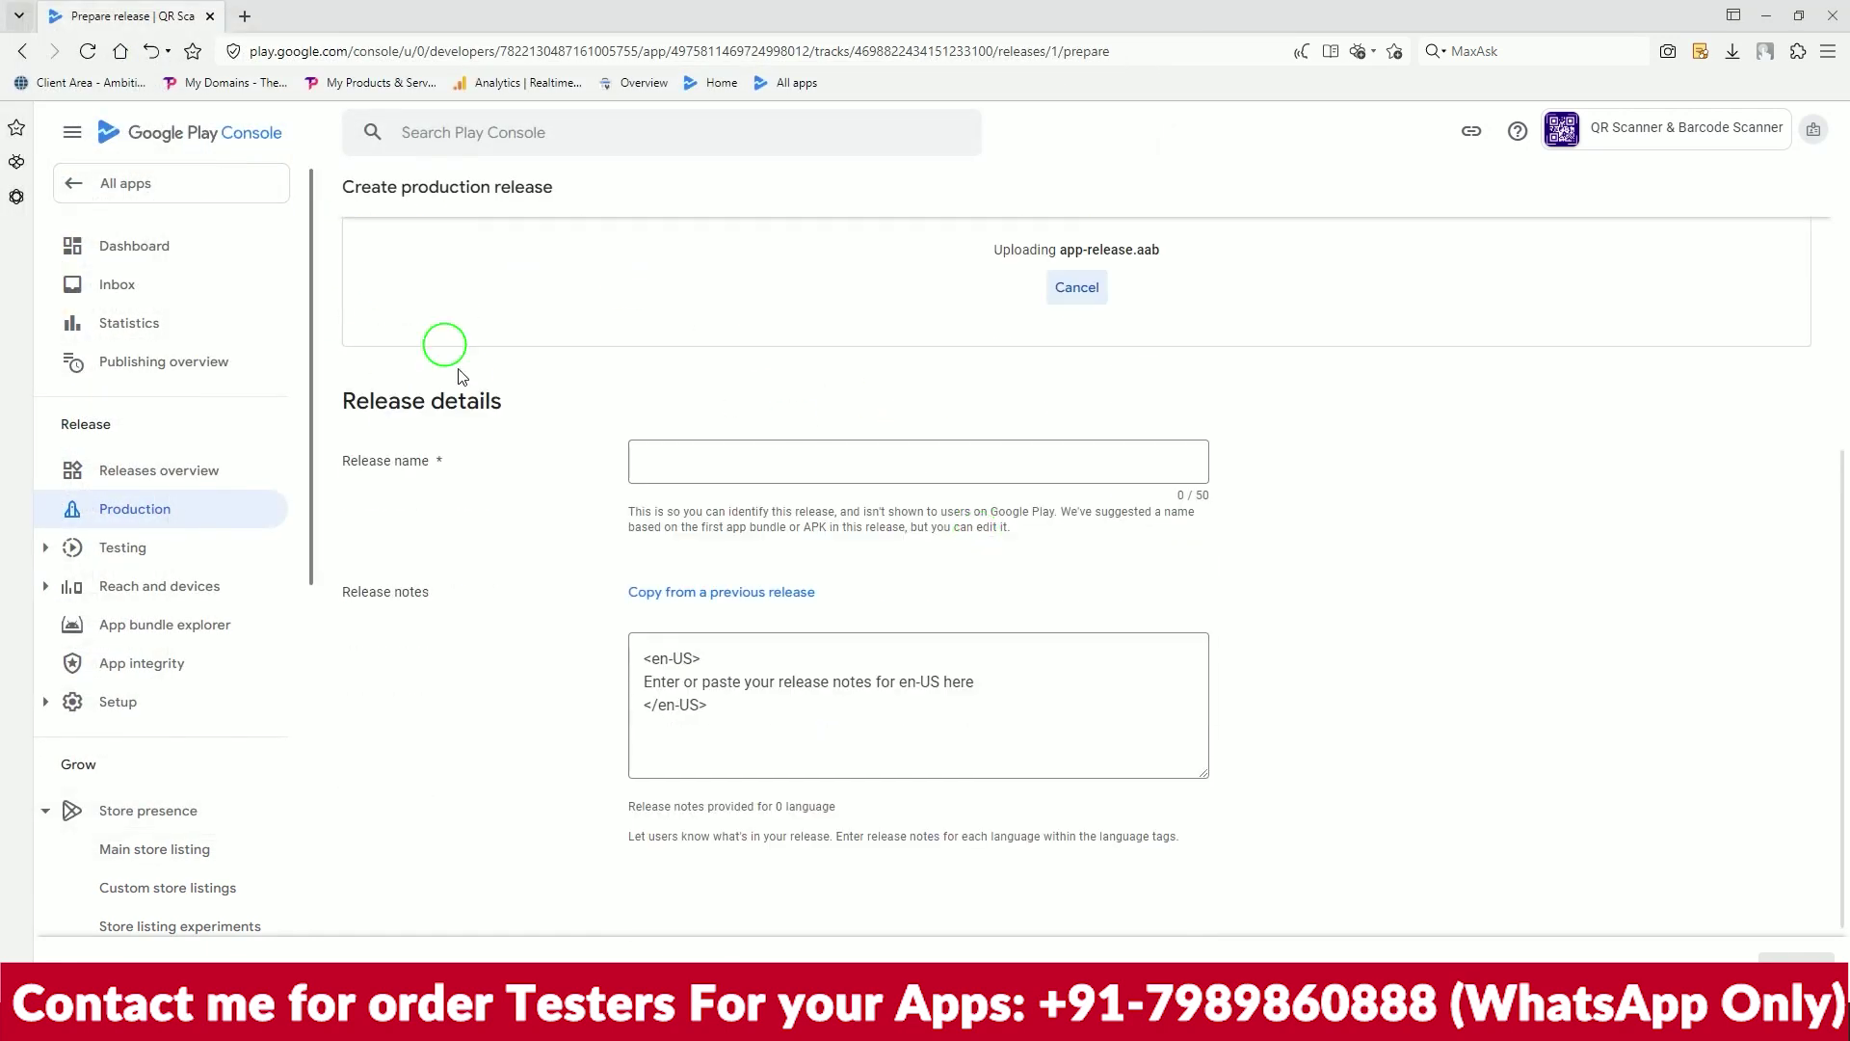
{"action": "key", "text": "alt+Tab"}
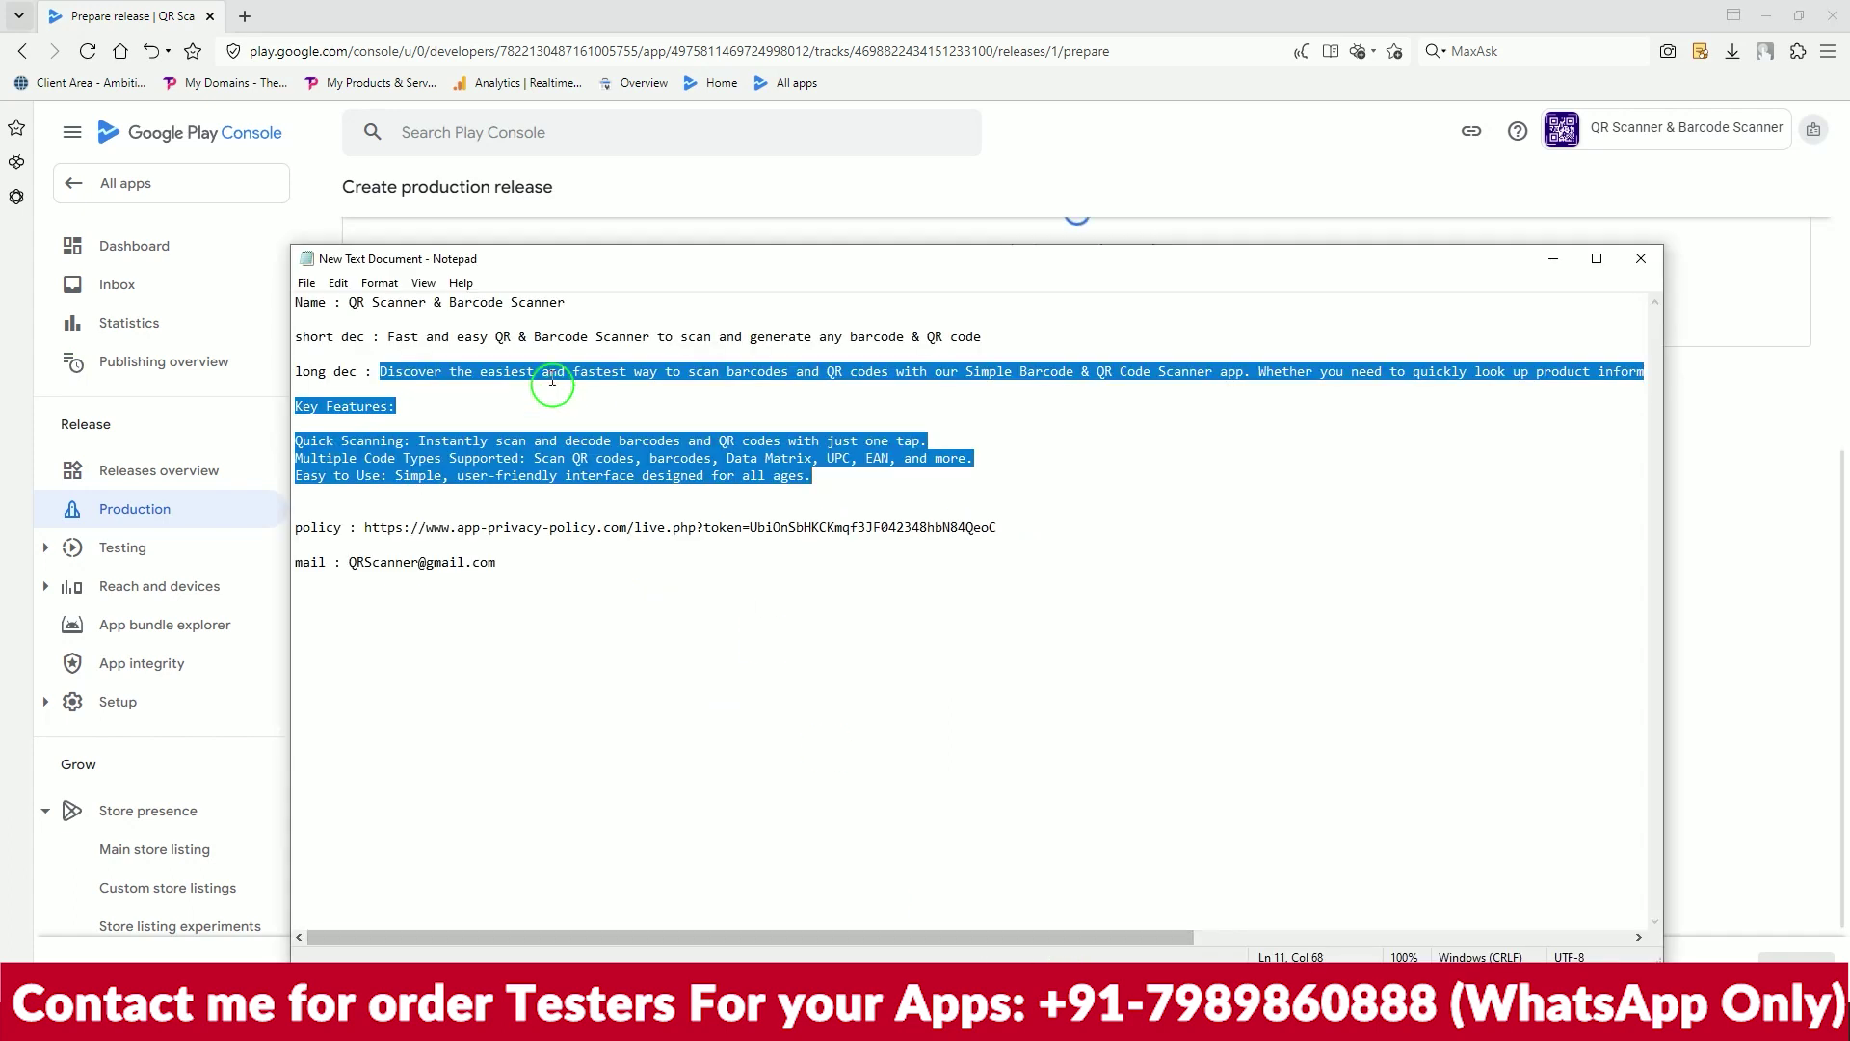
{"action": "left_click", "coordinate": [523, 336]}
{"action": "left_click_drag", "start_coordinate": [388, 338], "coordinate": [987, 339]}
{"action": "key", "text": "ctrl+c"}
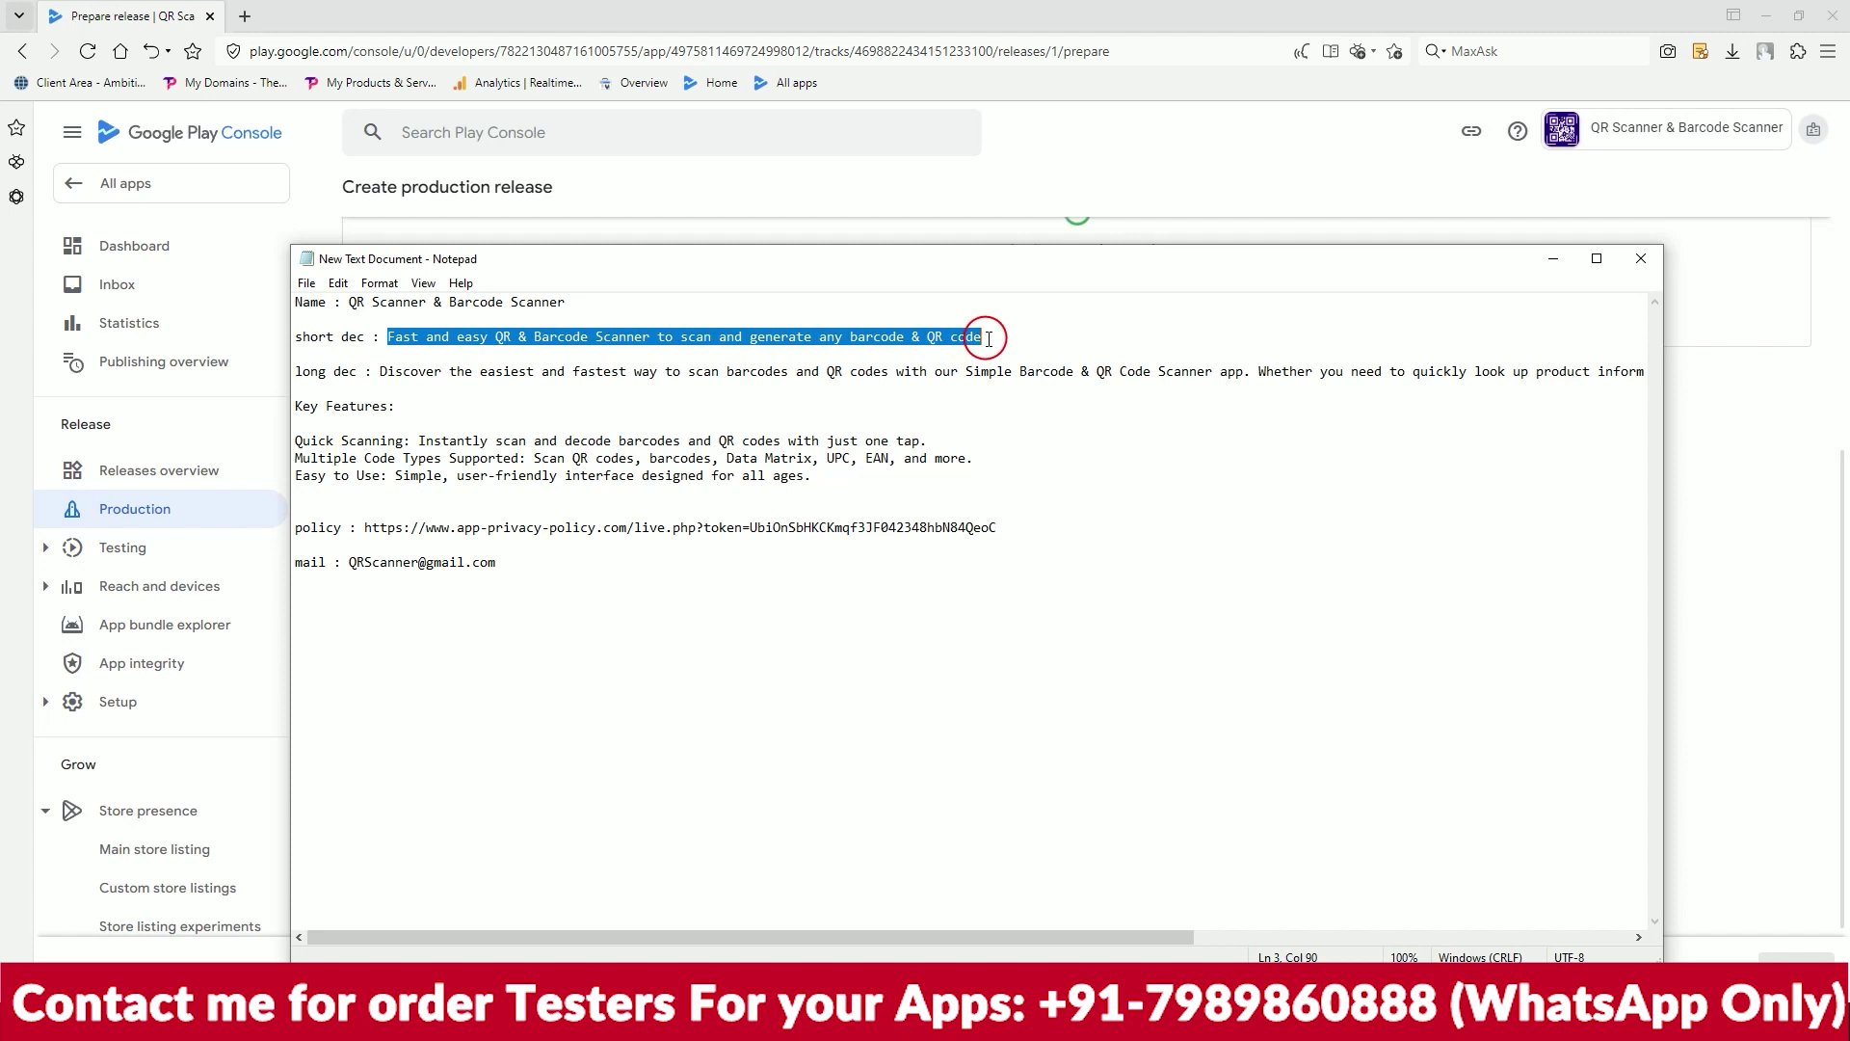
{"action": "left_click", "coordinate": [1552, 259]}
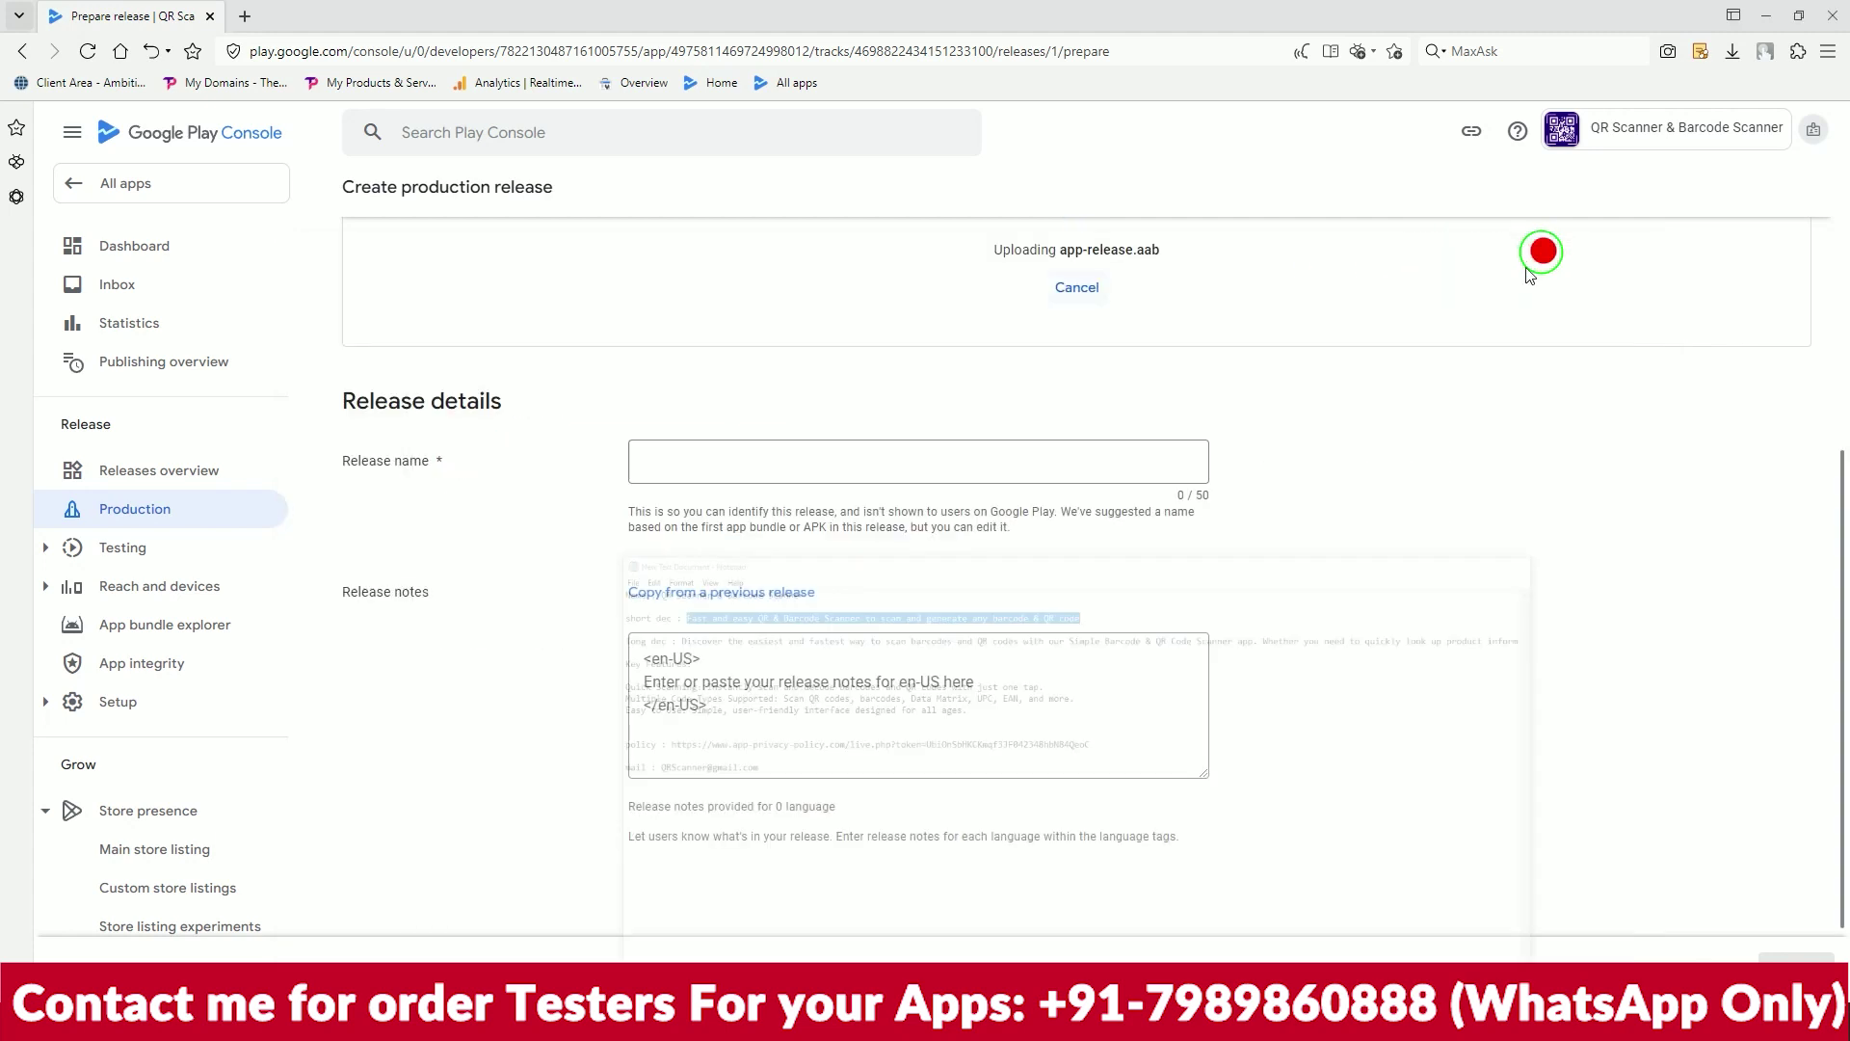
{"action": "left_click_drag", "start_coordinate": [999, 683], "coordinate": [639, 684]}
{"action": "key", "text": "ctrl+v"}
{"action": "left_click", "coordinate": [1437, 659]}
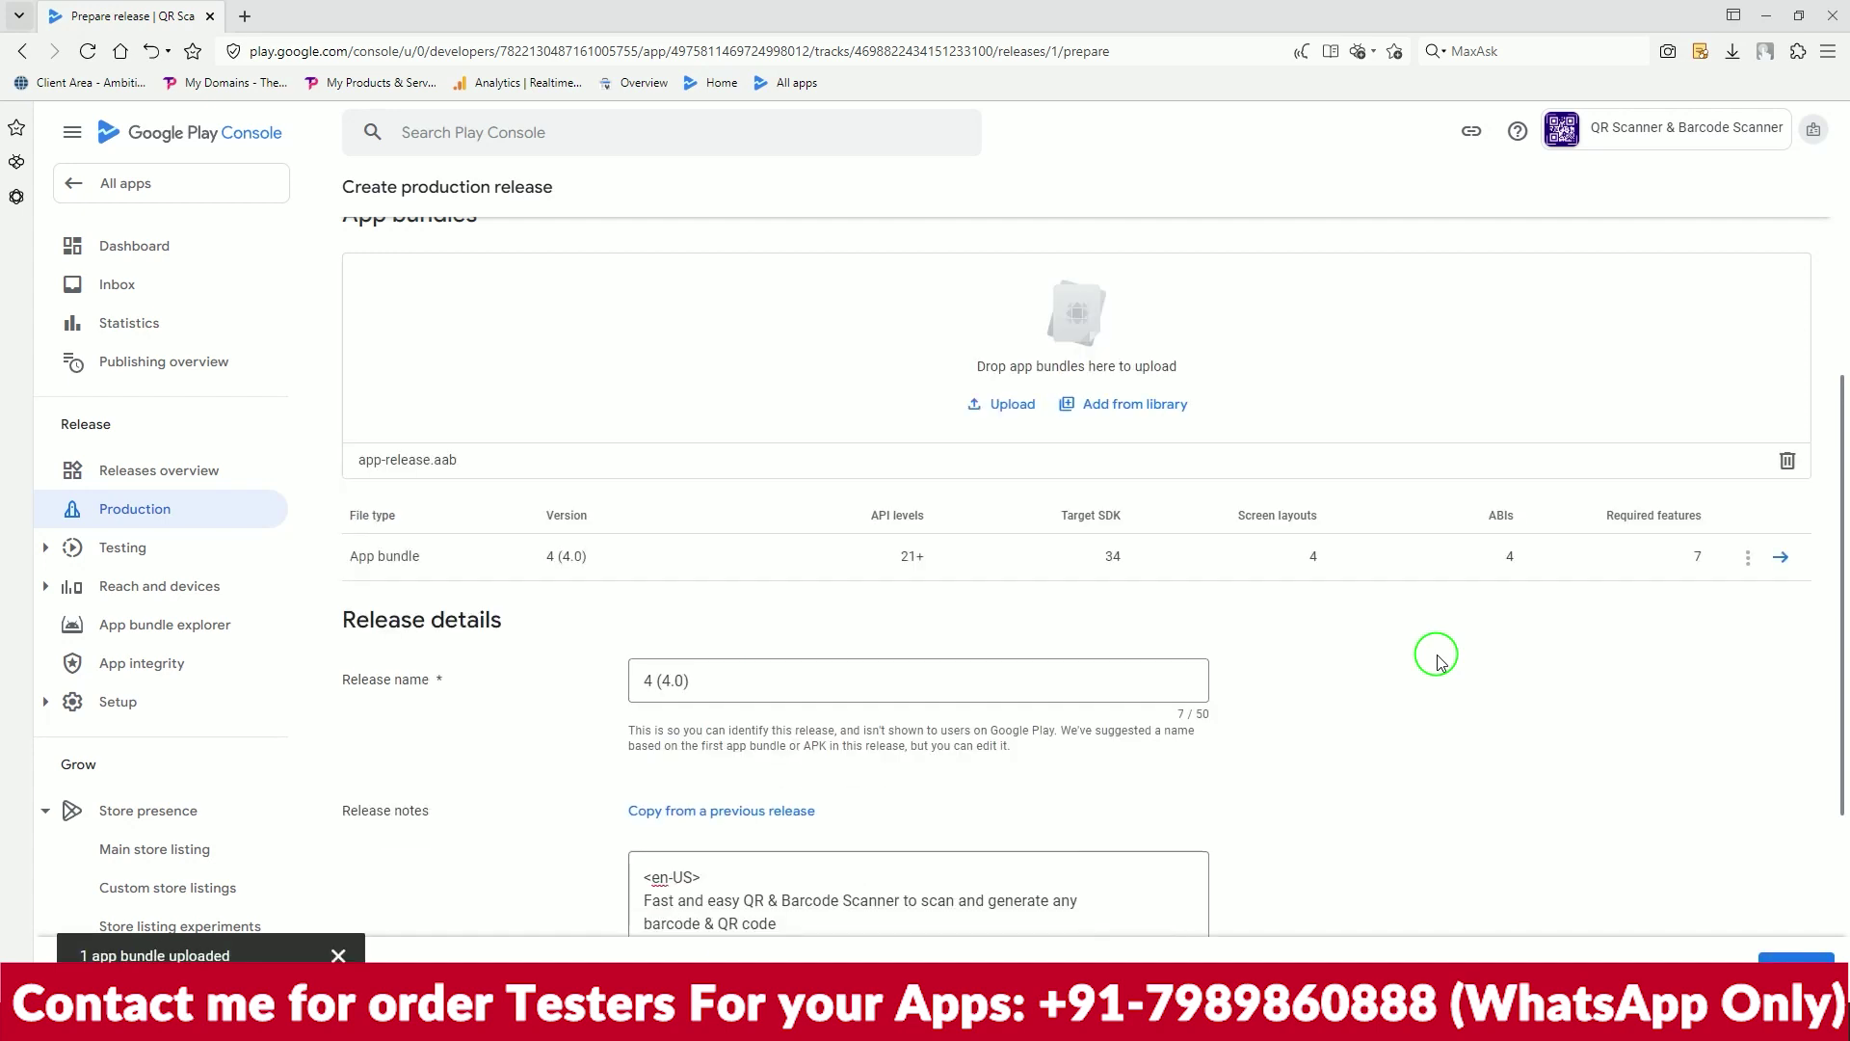
Advance the release to Preview and confirm, expand its error details and open the advertising ID declaration
{"action": "scroll", "coordinate": [1409, 603], "scroll_direction": "down", "scroll_amount": 3}
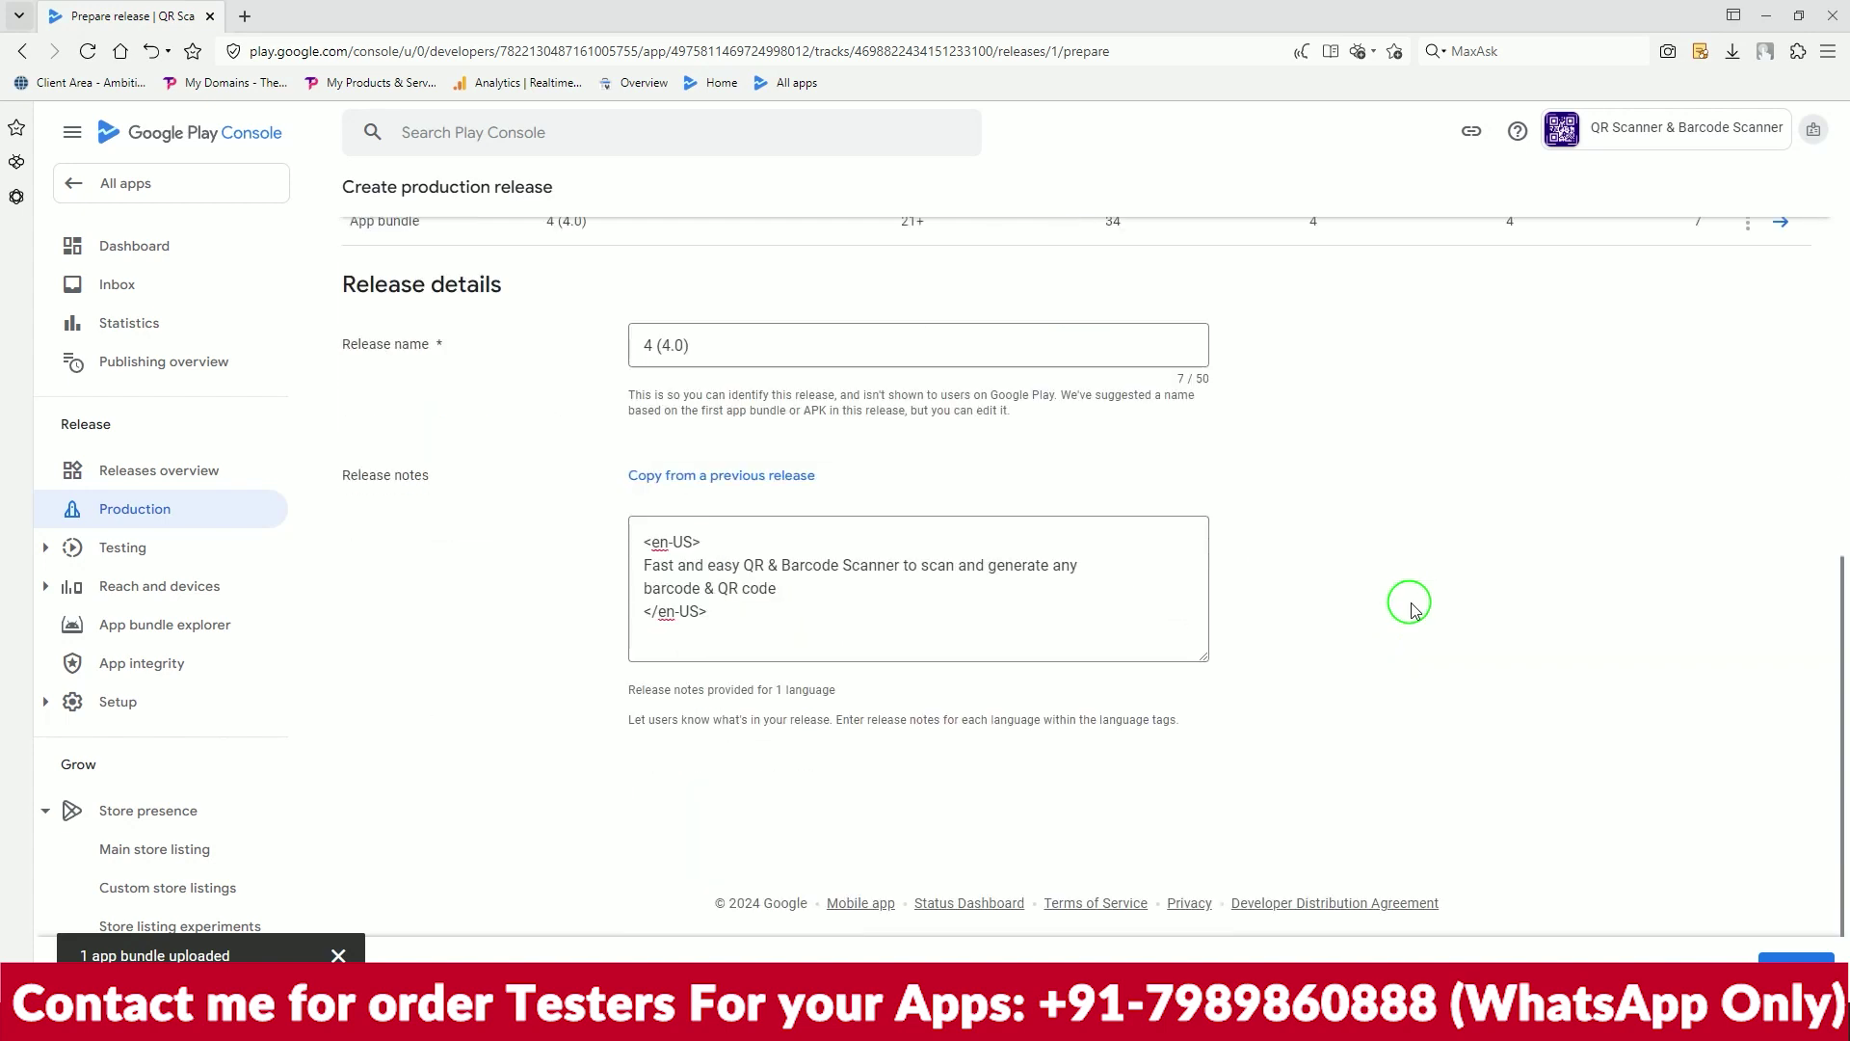
{"action": "left_click", "coordinate": [1794, 959]}
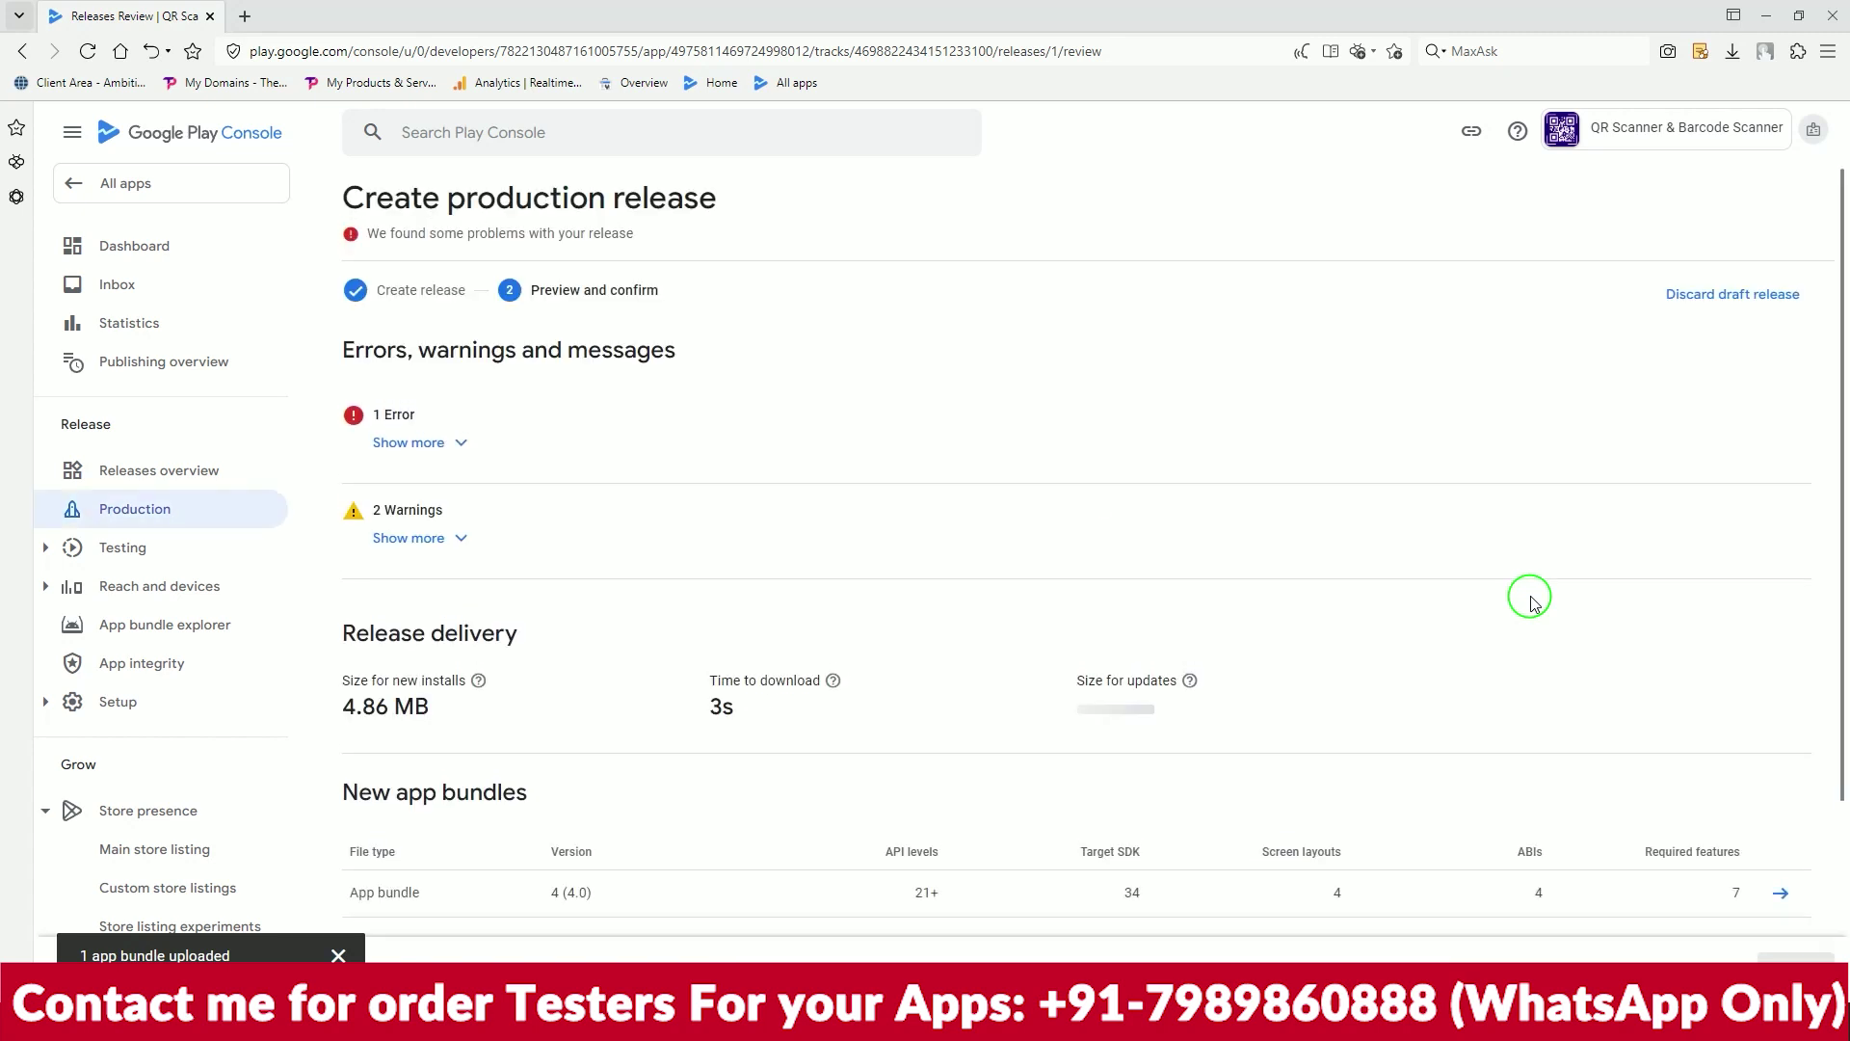
{"action": "left_click", "coordinate": [446, 457]}
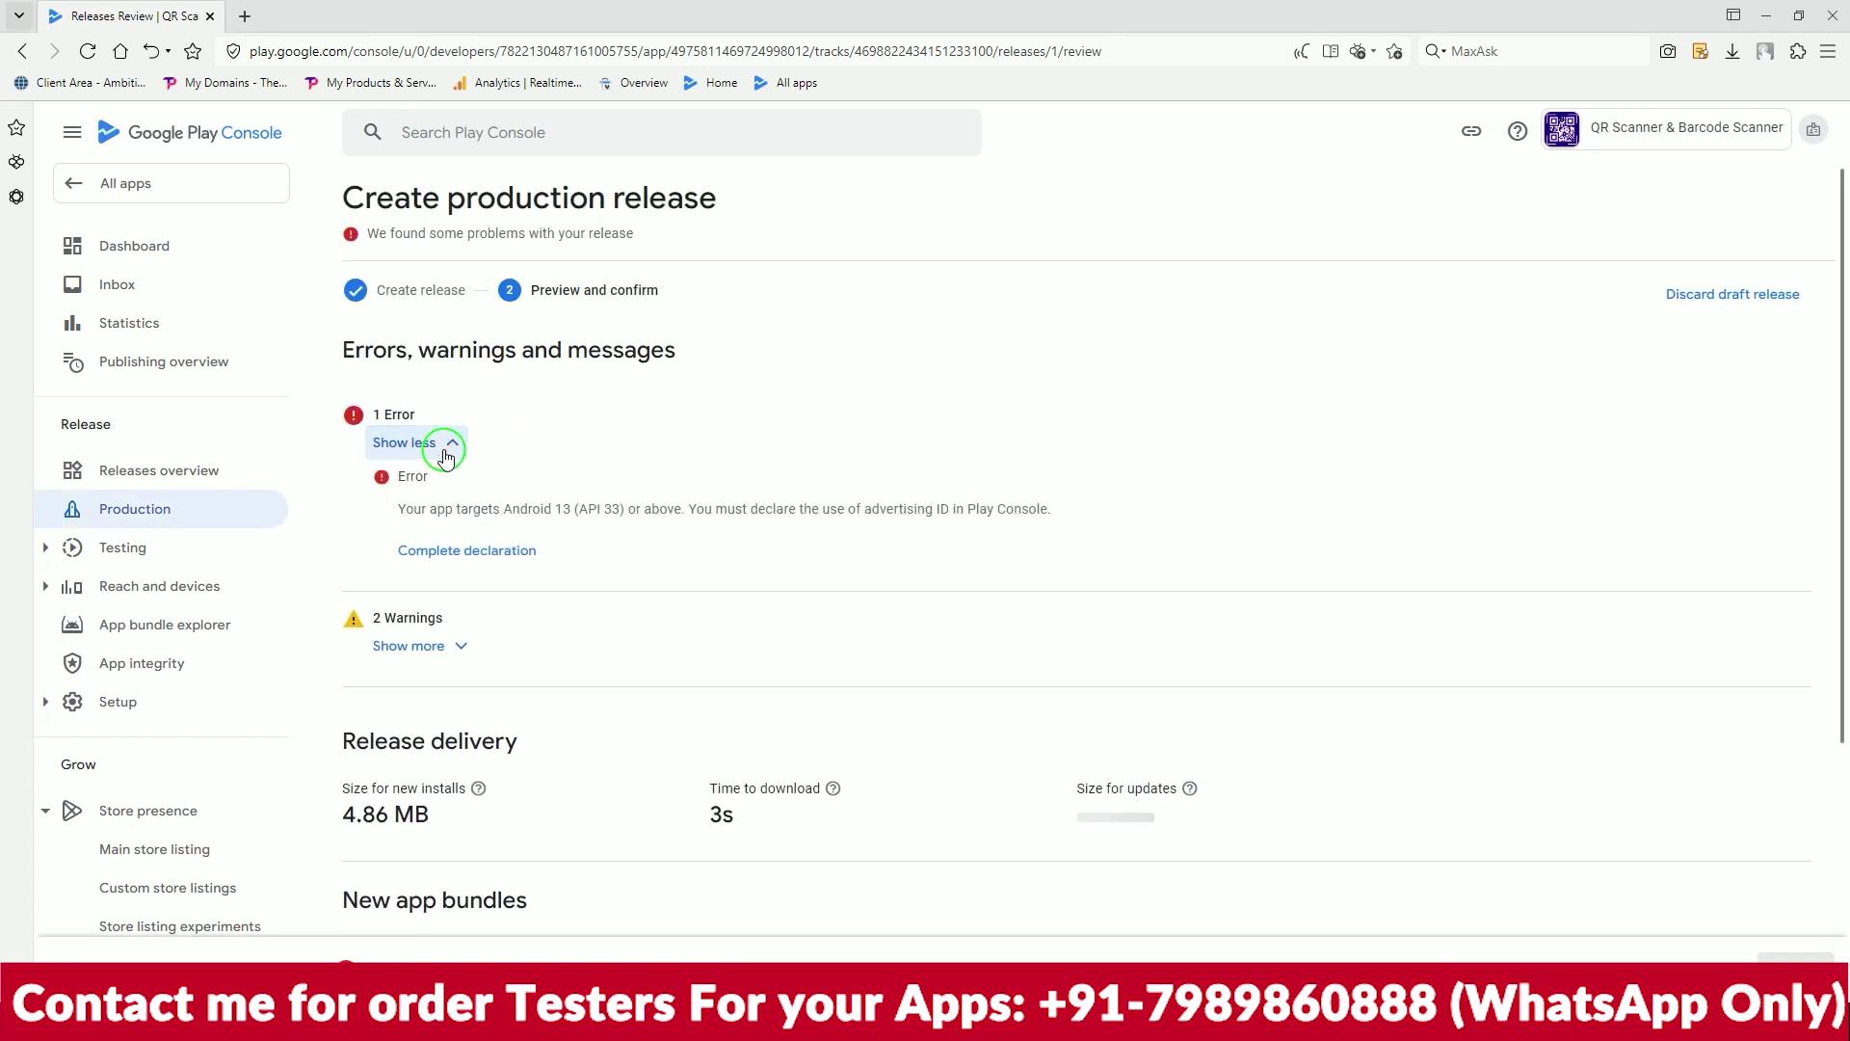
{"action": "left_click", "coordinate": [487, 547]}
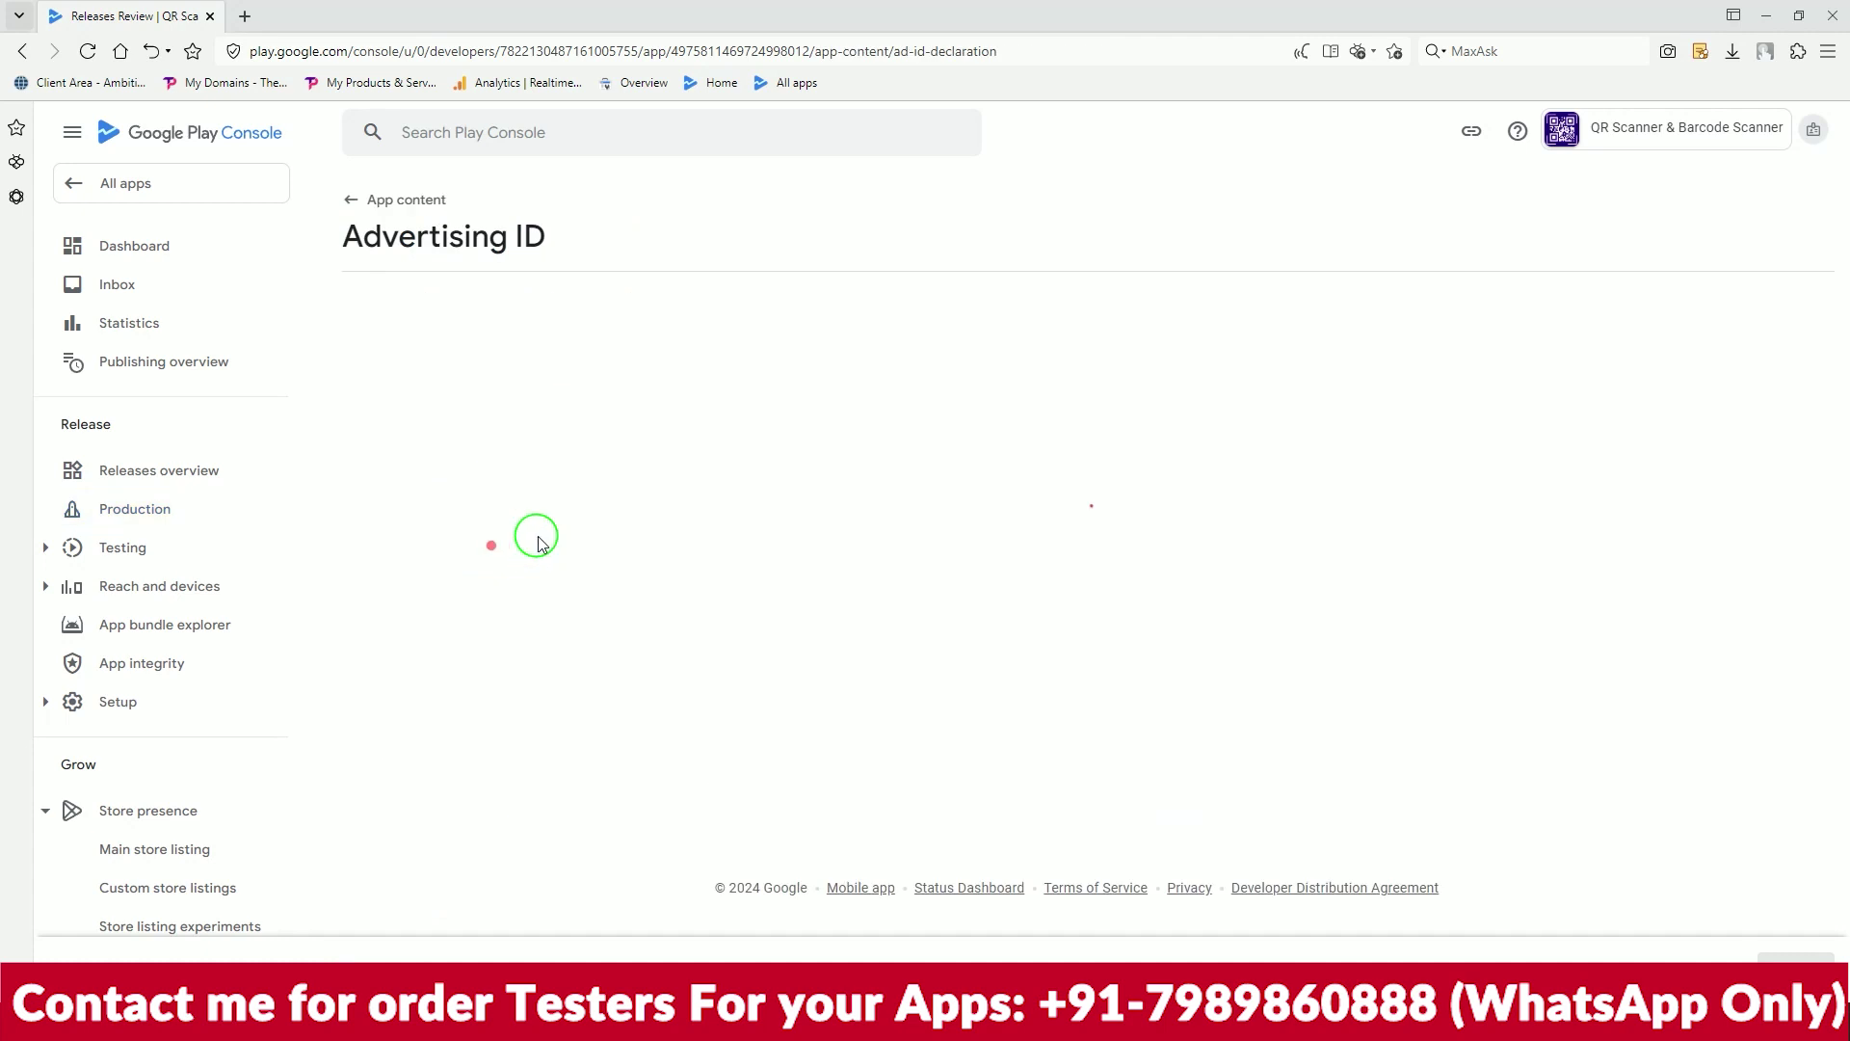
Declare that the app does not use advertising ID by answering No, and save the declaration
{"action": "scroll", "coordinate": [538, 532], "scroll_direction": "down", "scroll_amount": 3}
{"action": "left_click", "coordinate": [348, 549]}
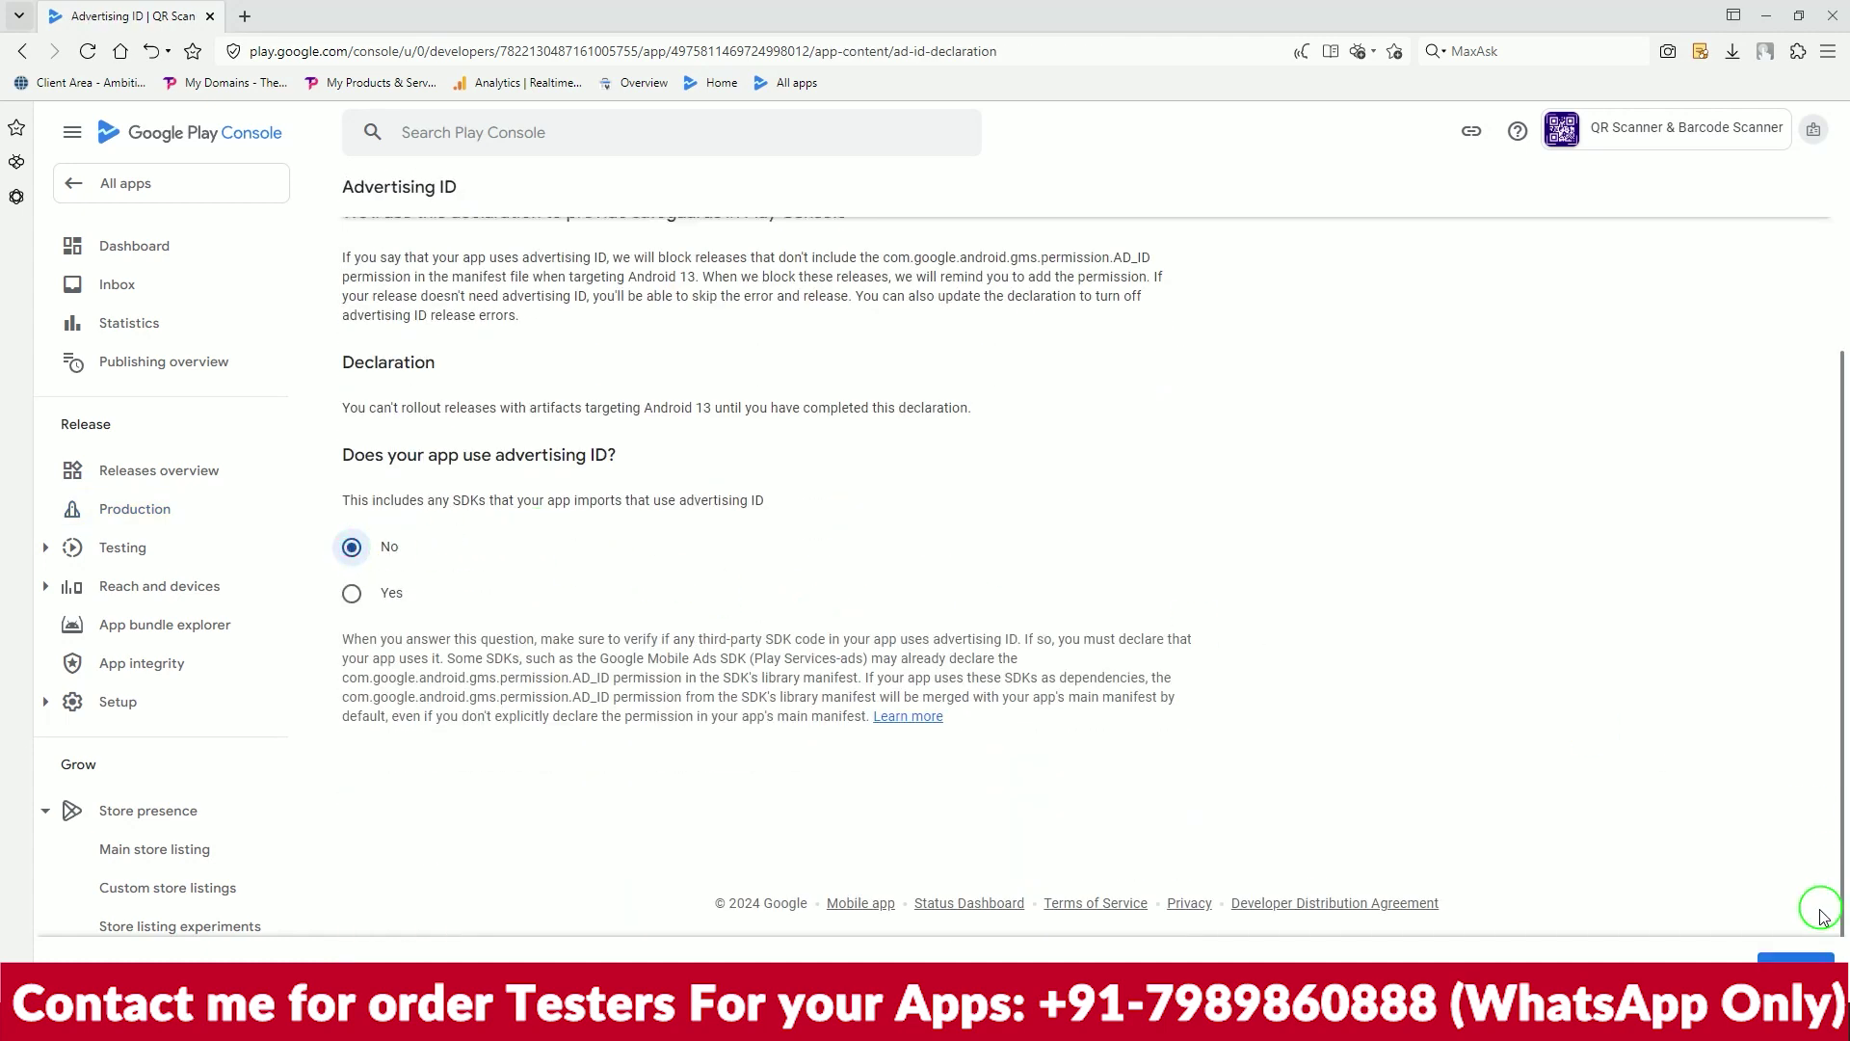
{"action": "left_click", "coordinate": [1798, 956]}
{"action": "scroll", "coordinate": [1086, 636], "scroll_direction": "up", "scroll_amount": 3}
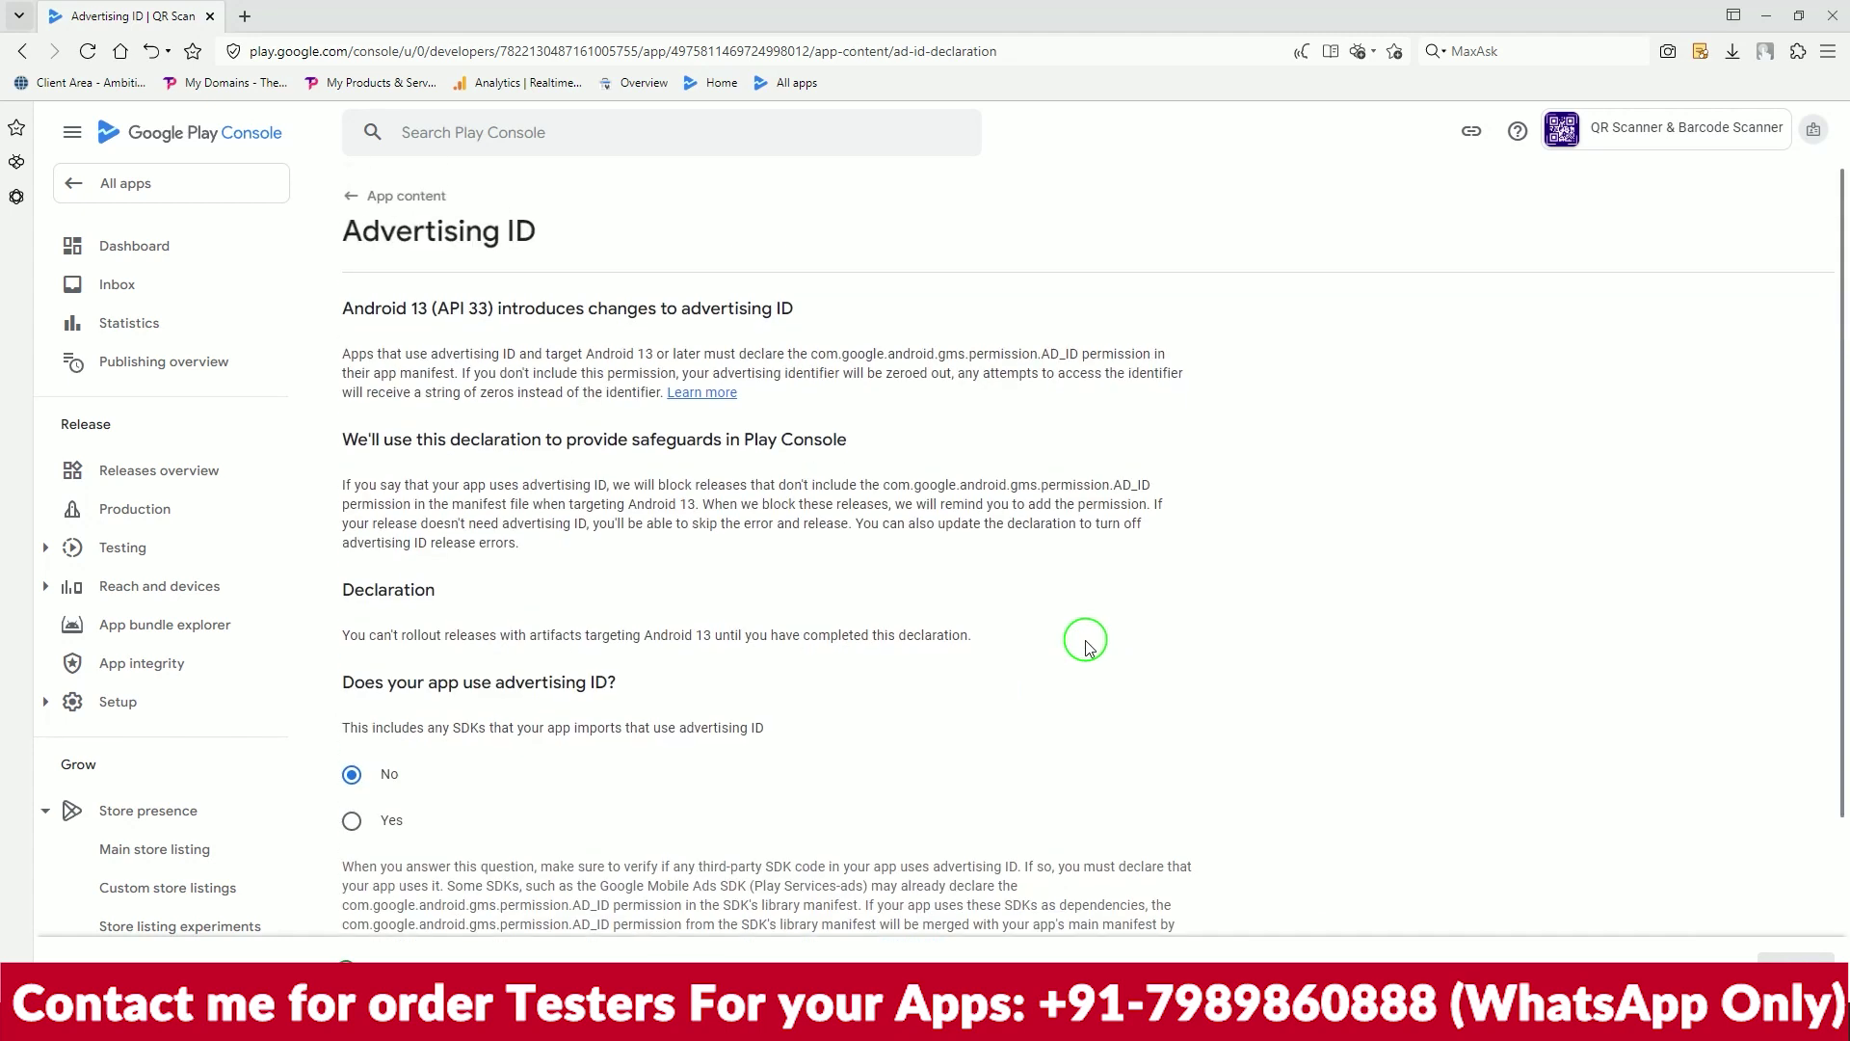
Return to the QR Scanner & Barcode Scanner dashboard and reopen the draft production release from its Preview and confirm the release task
{"action": "left_click", "coordinate": [349, 208]}
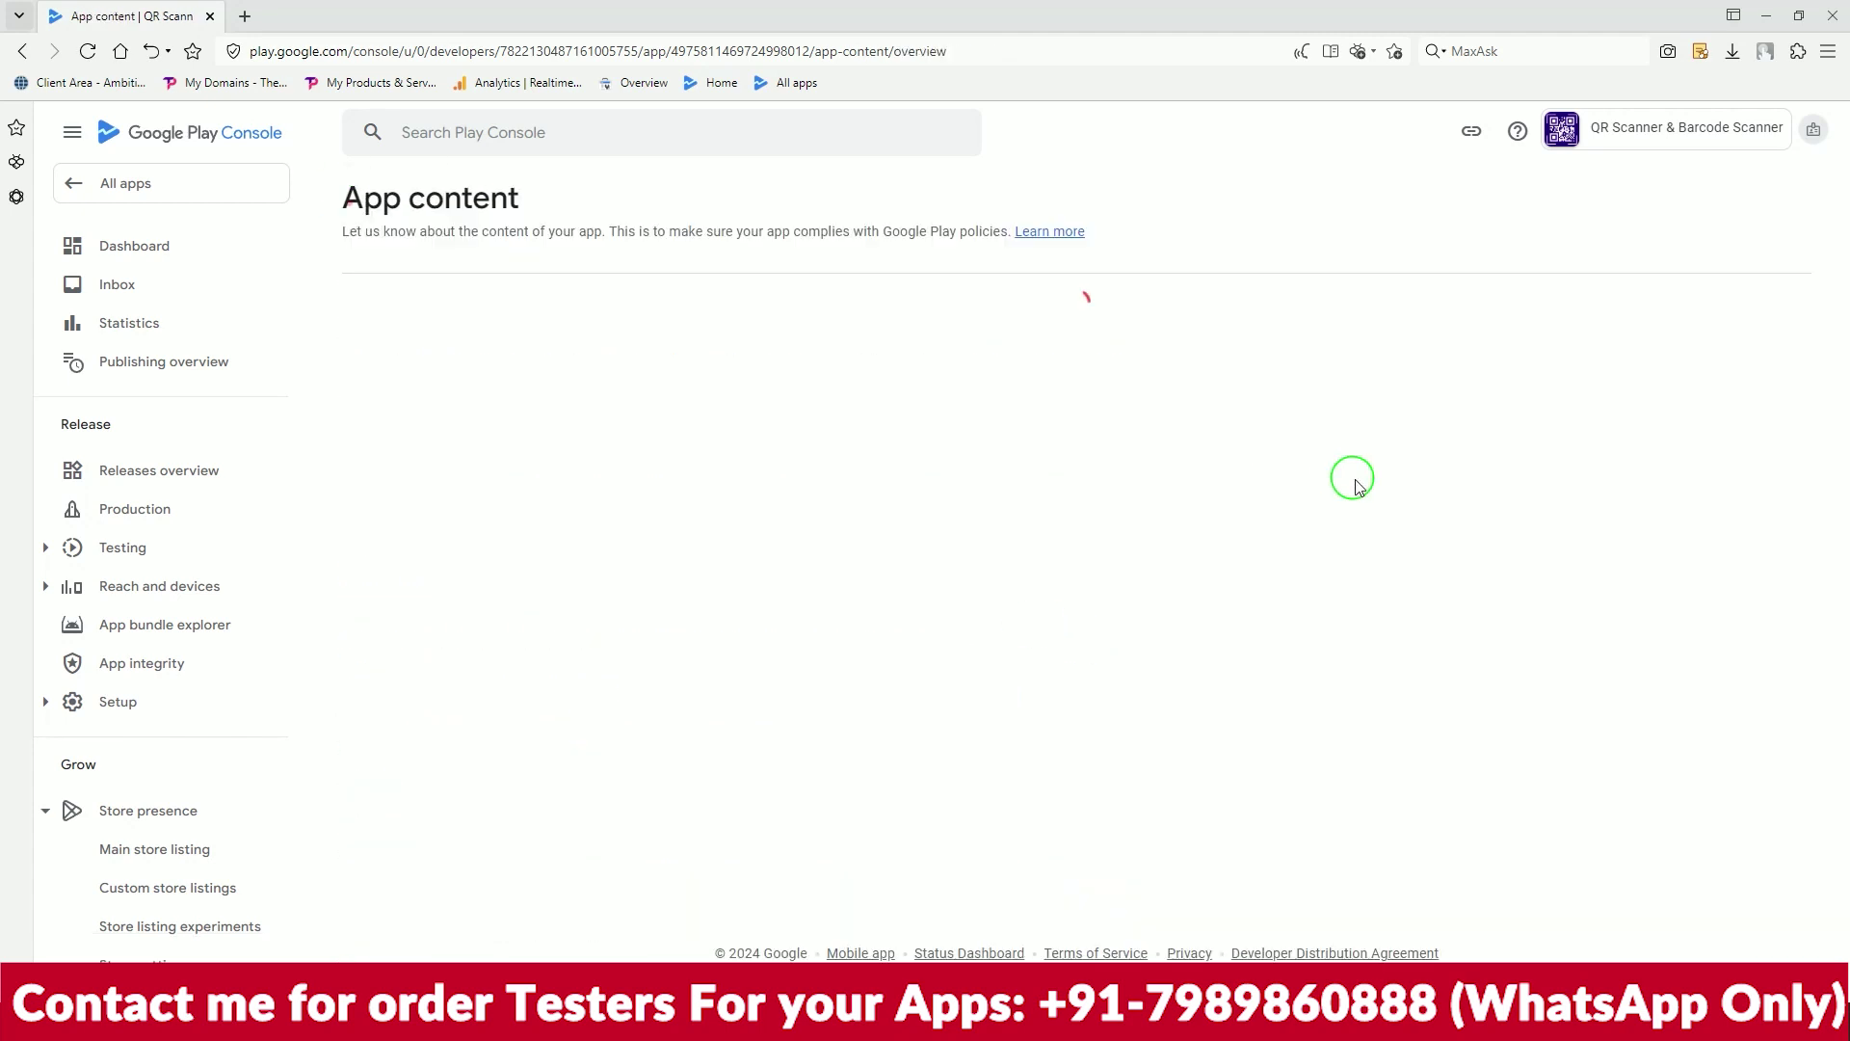
{"action": "left_click", "coordinate": [125, 479]}
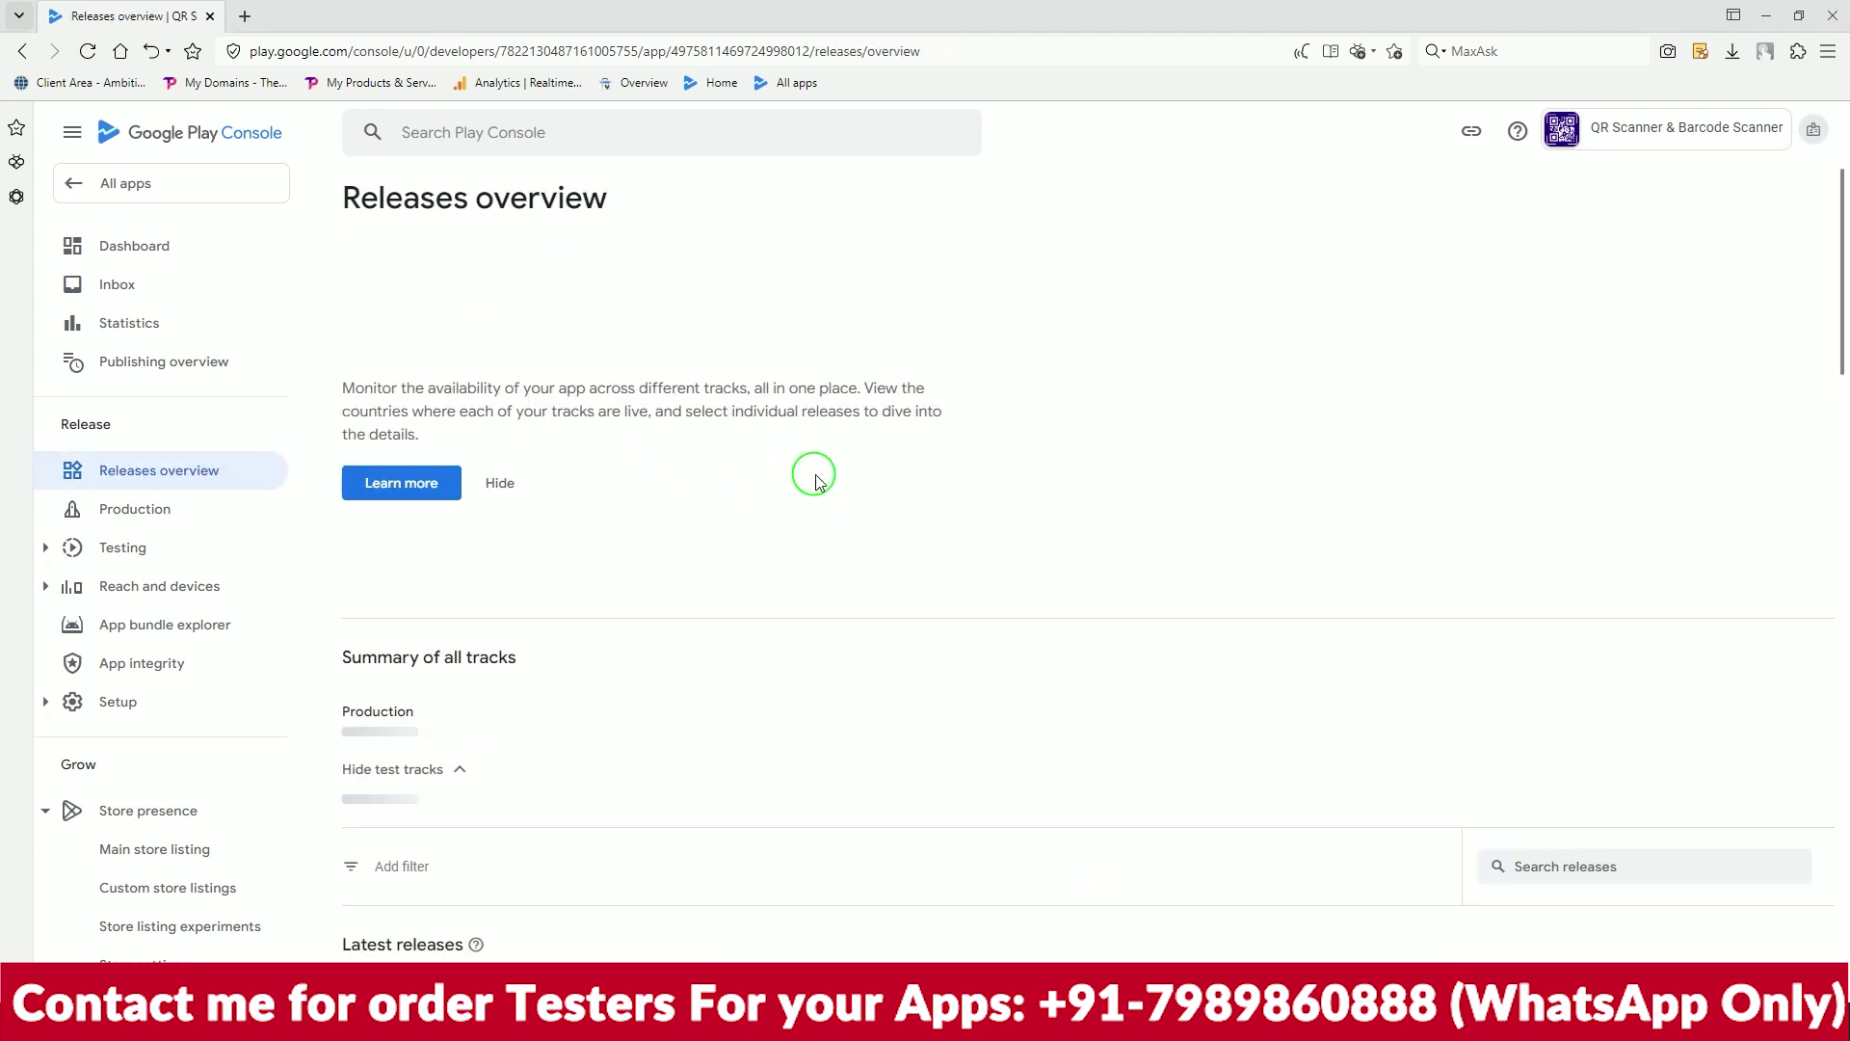
{"action": "left_click", "coordinate": [123, 184]}
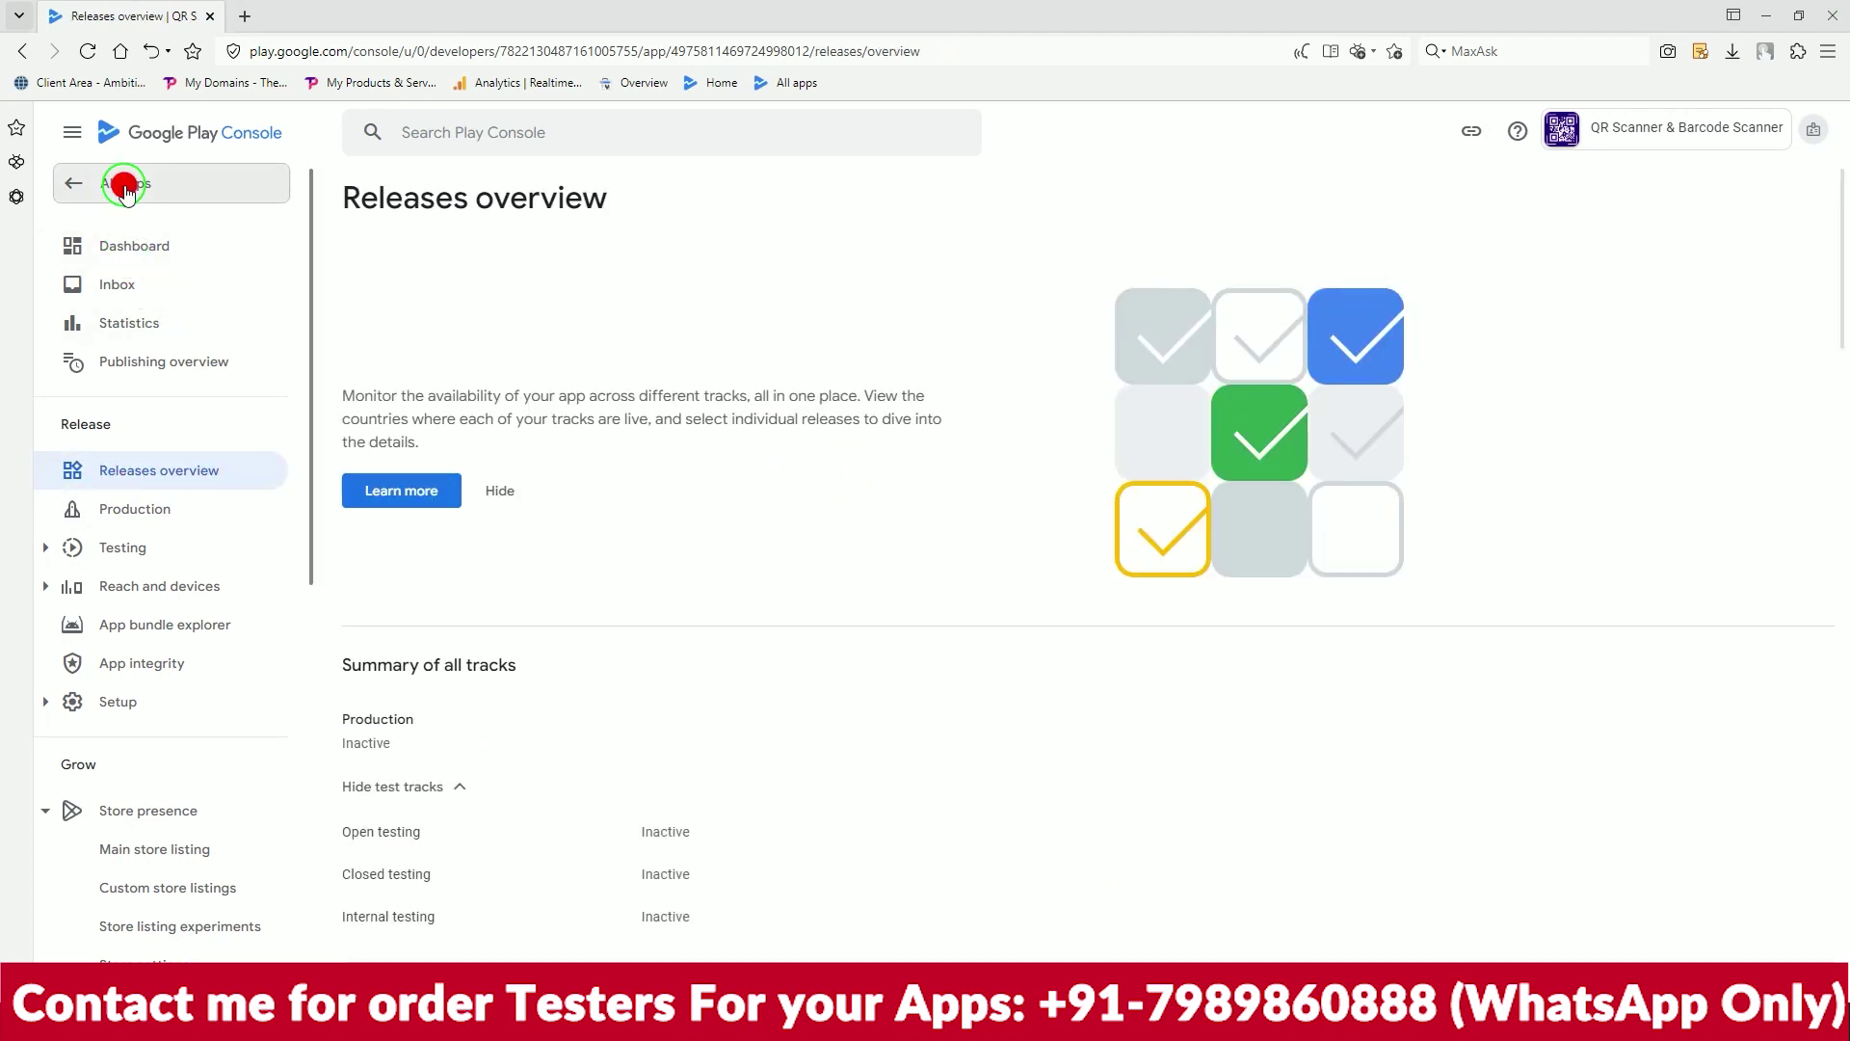
{"action": "left_click", "coordinate": [724, 612]}
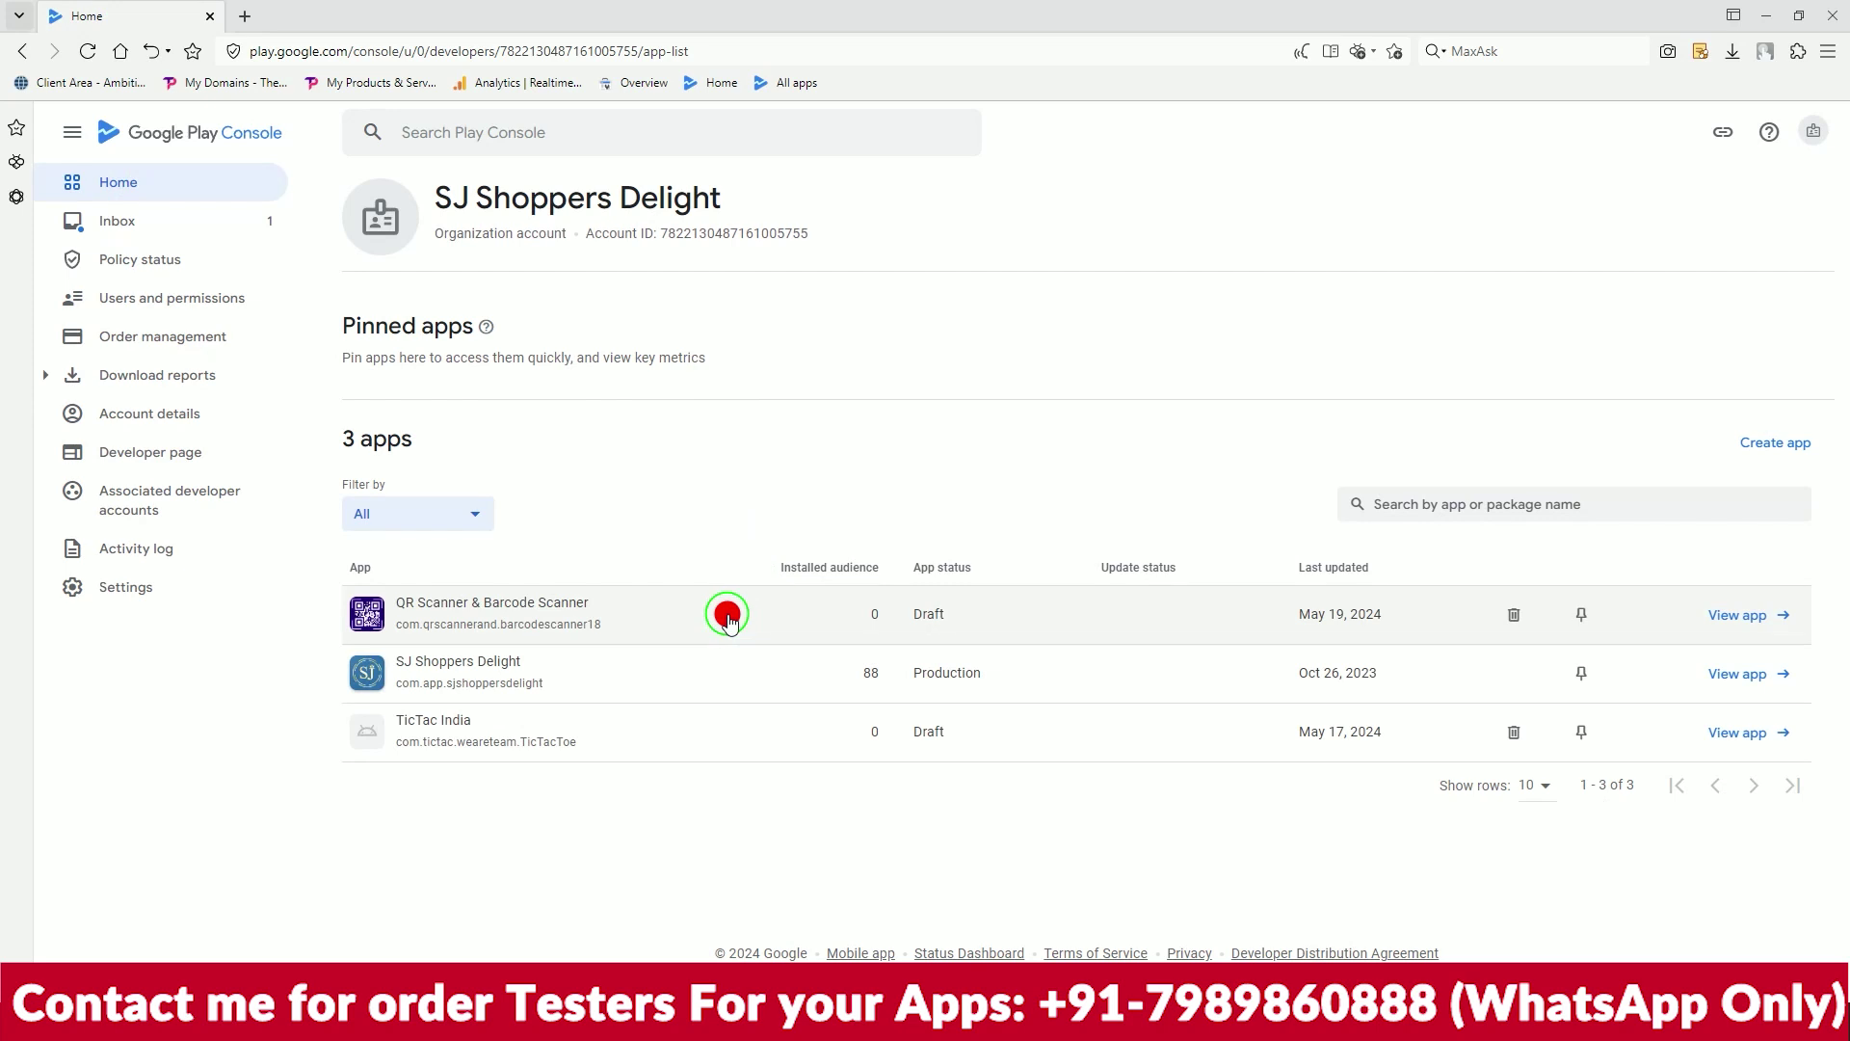
{"action": "scroll", "coordinate": [761, 607], "scroll_direction": "down", "scroll_amount": 9}
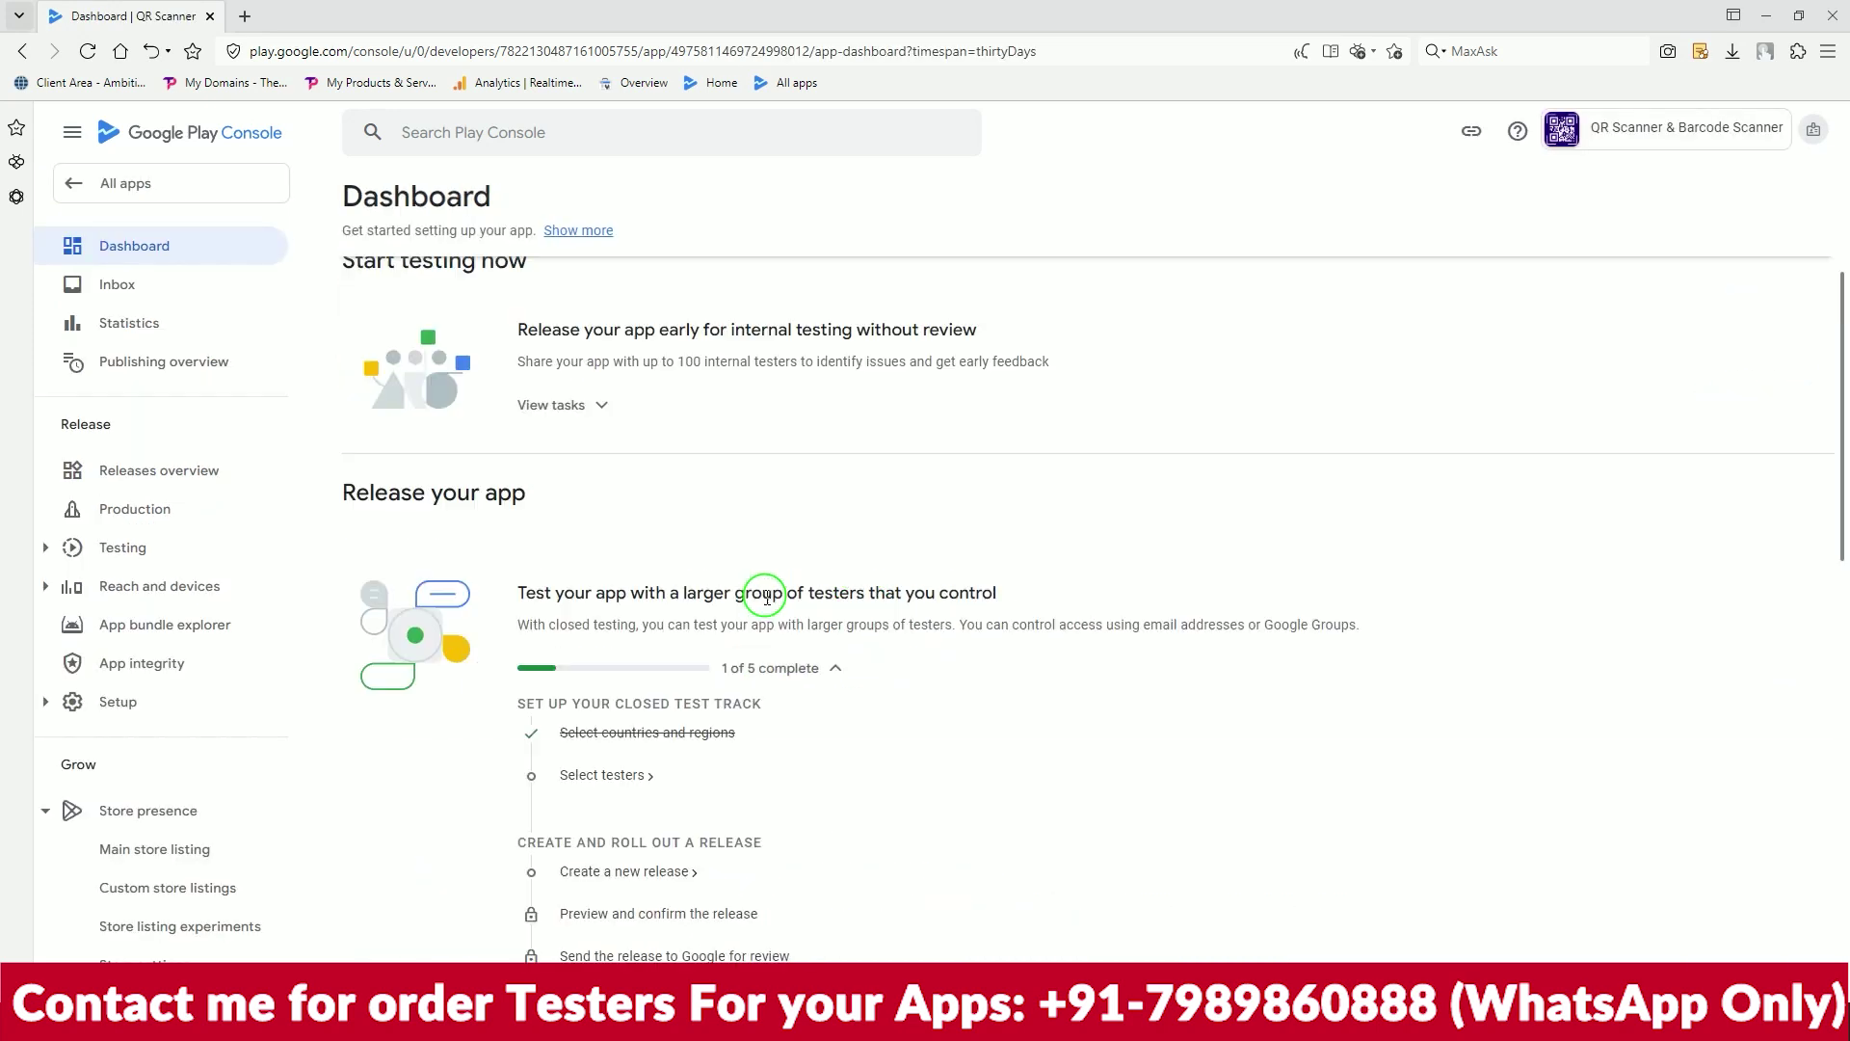
{"action": "scroll", "coordinate": [766, 605], "scroll_direction": "down", "scroll_amount": 6}
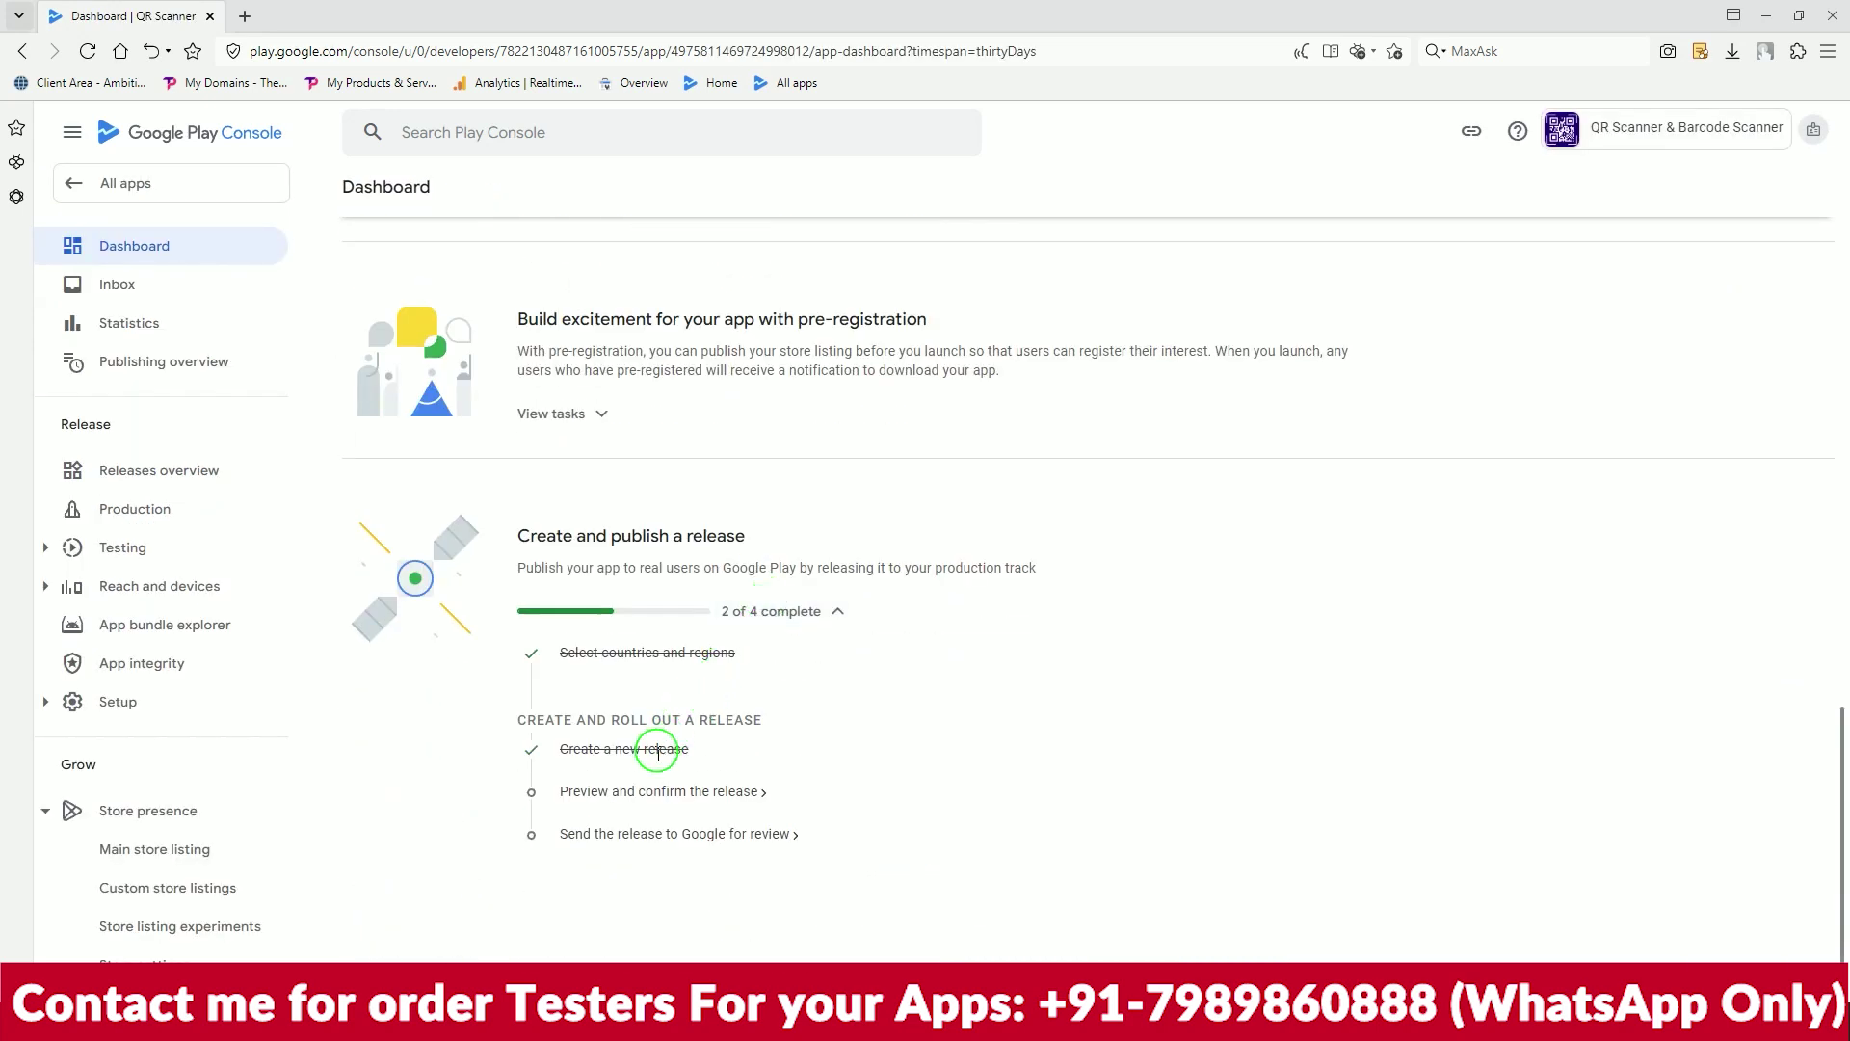
{"action": "left_click", "coordinate": [650, 793]}
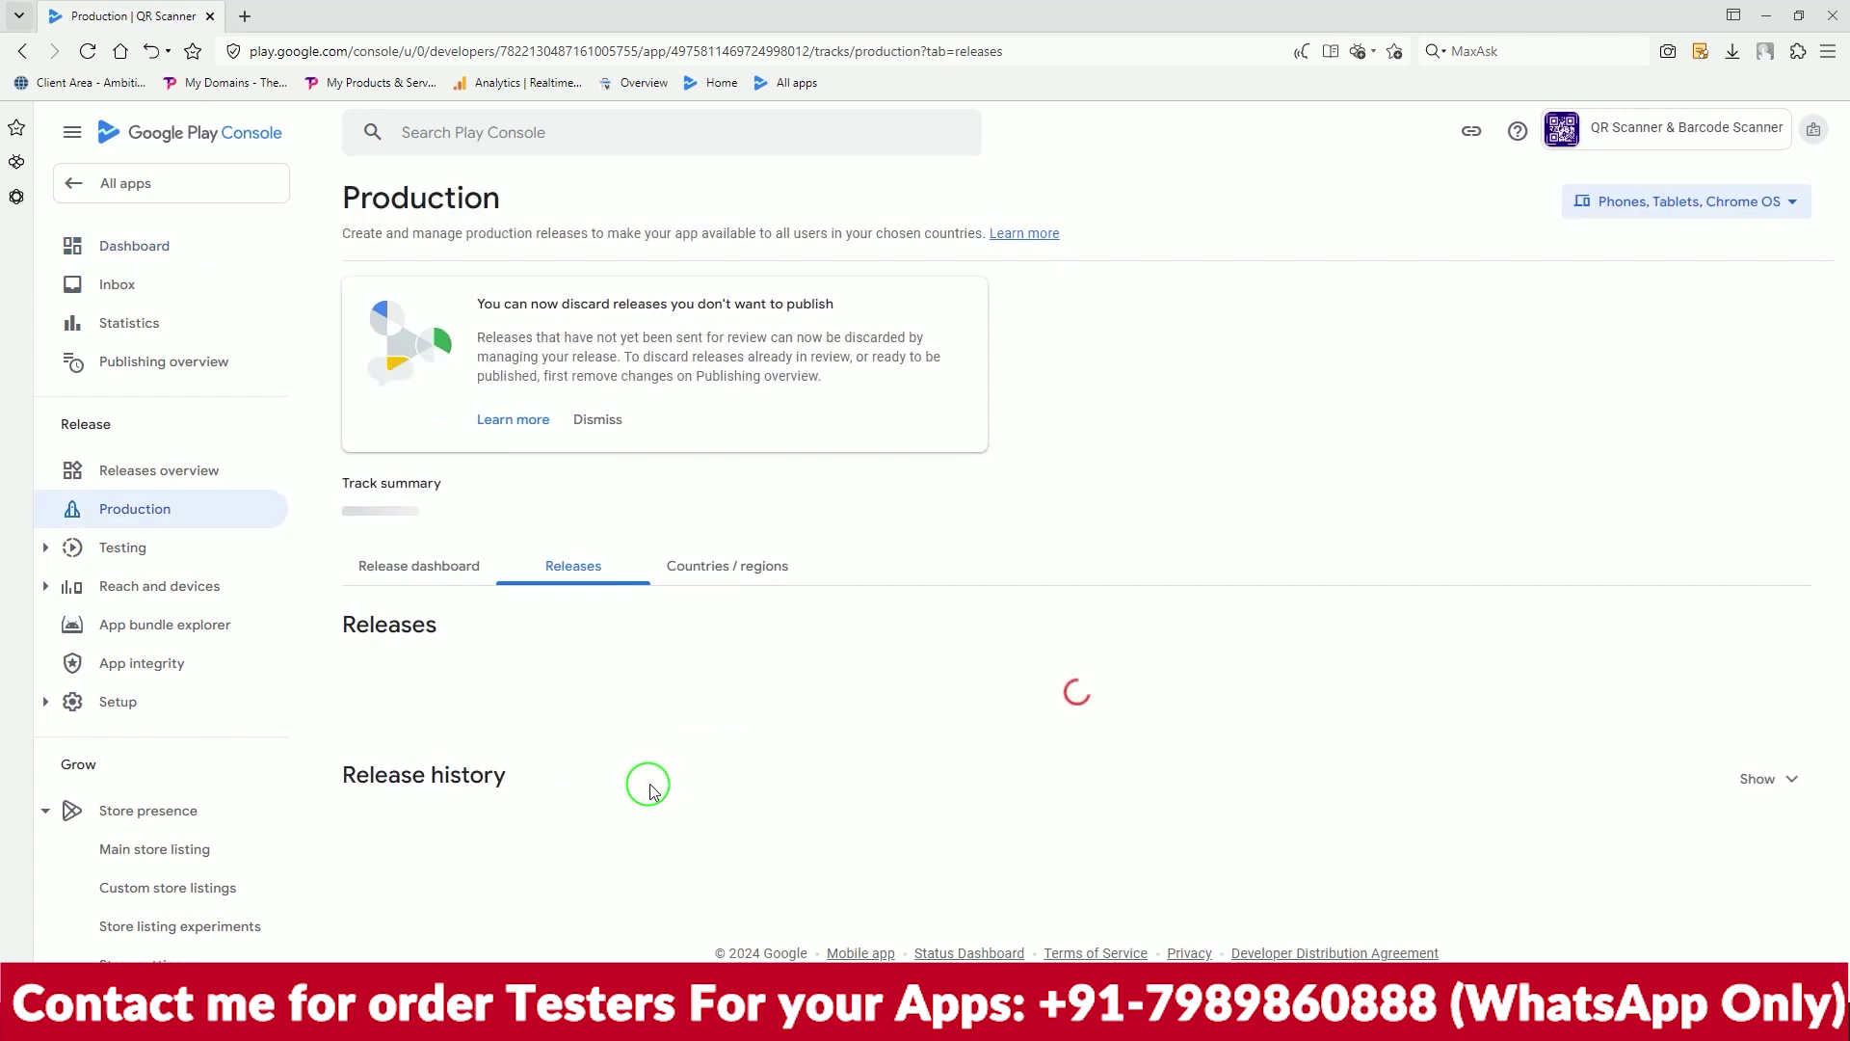
{"action": "left_click", "coordinate": [1771, 705]}
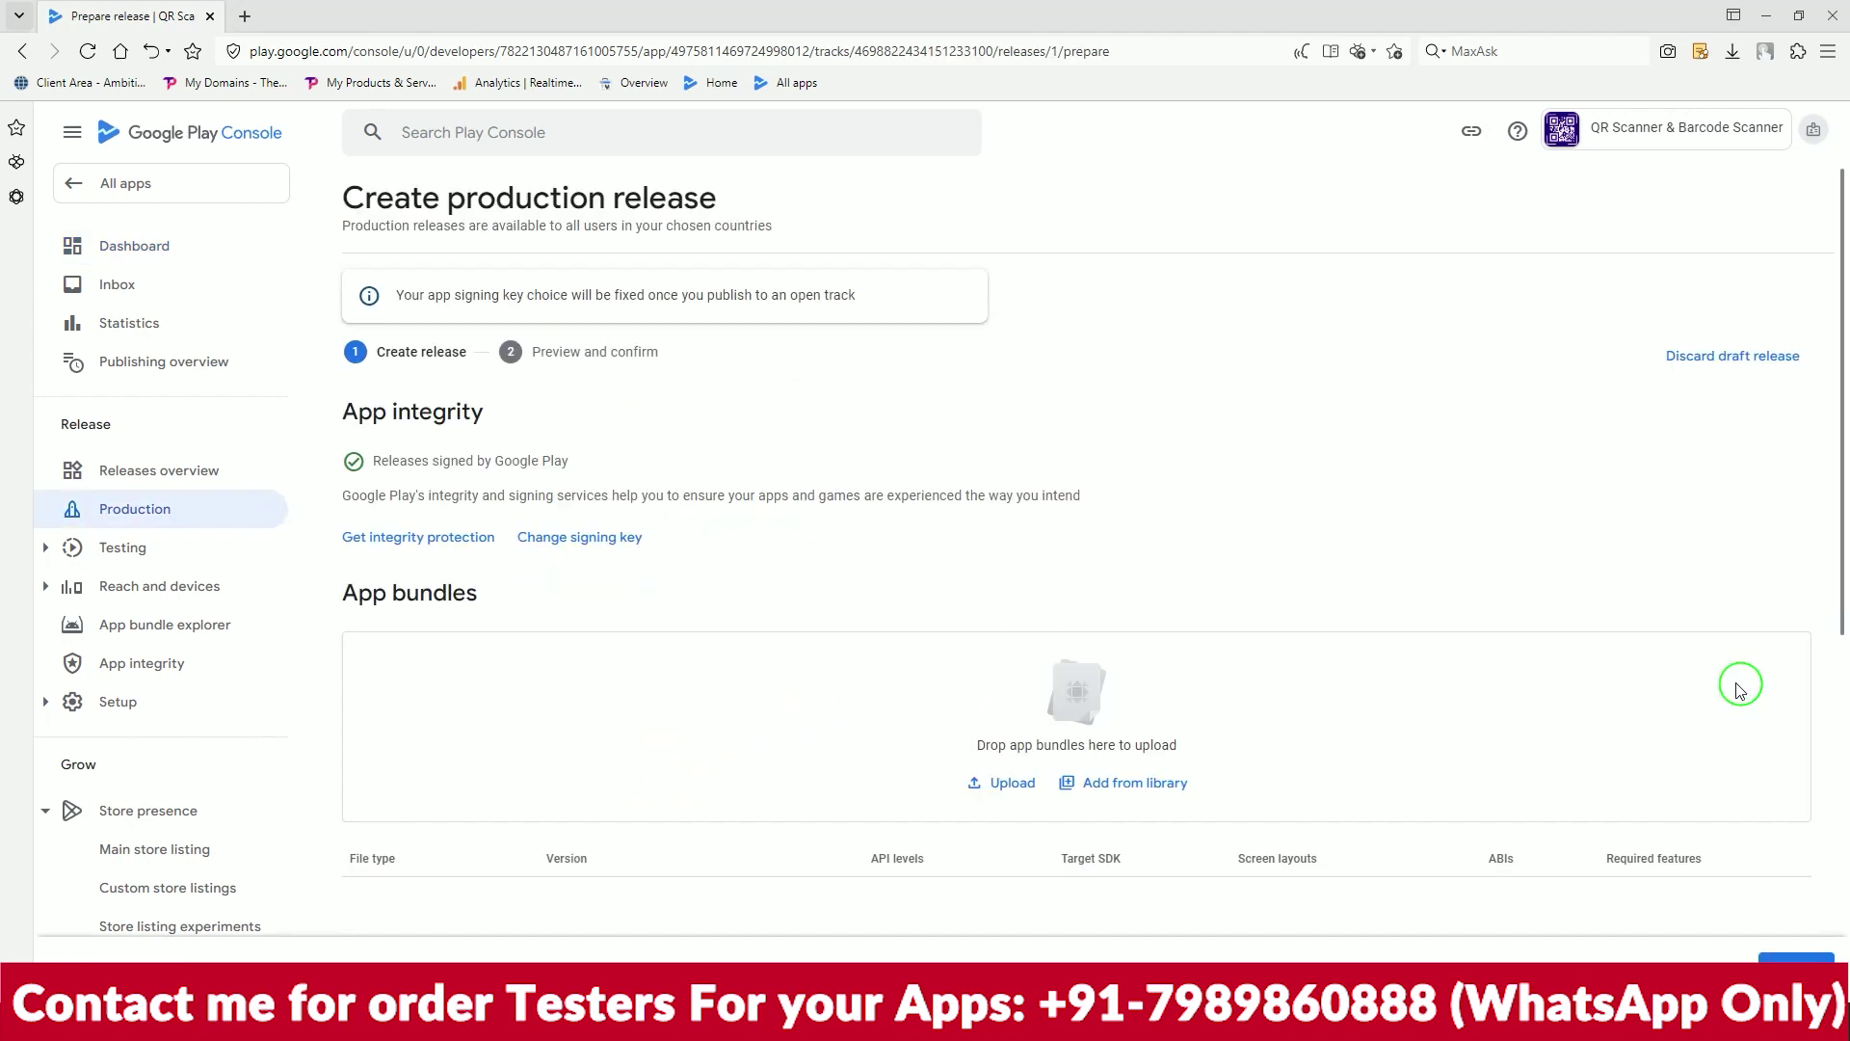
Advance the draft release to Preview and confirm, and review its warnings, delivery details, app bundle and release notes
{"action": "scroll", "coordinate": [1705, 665], "scroll_direction": "down", "scroll_amount": 5}
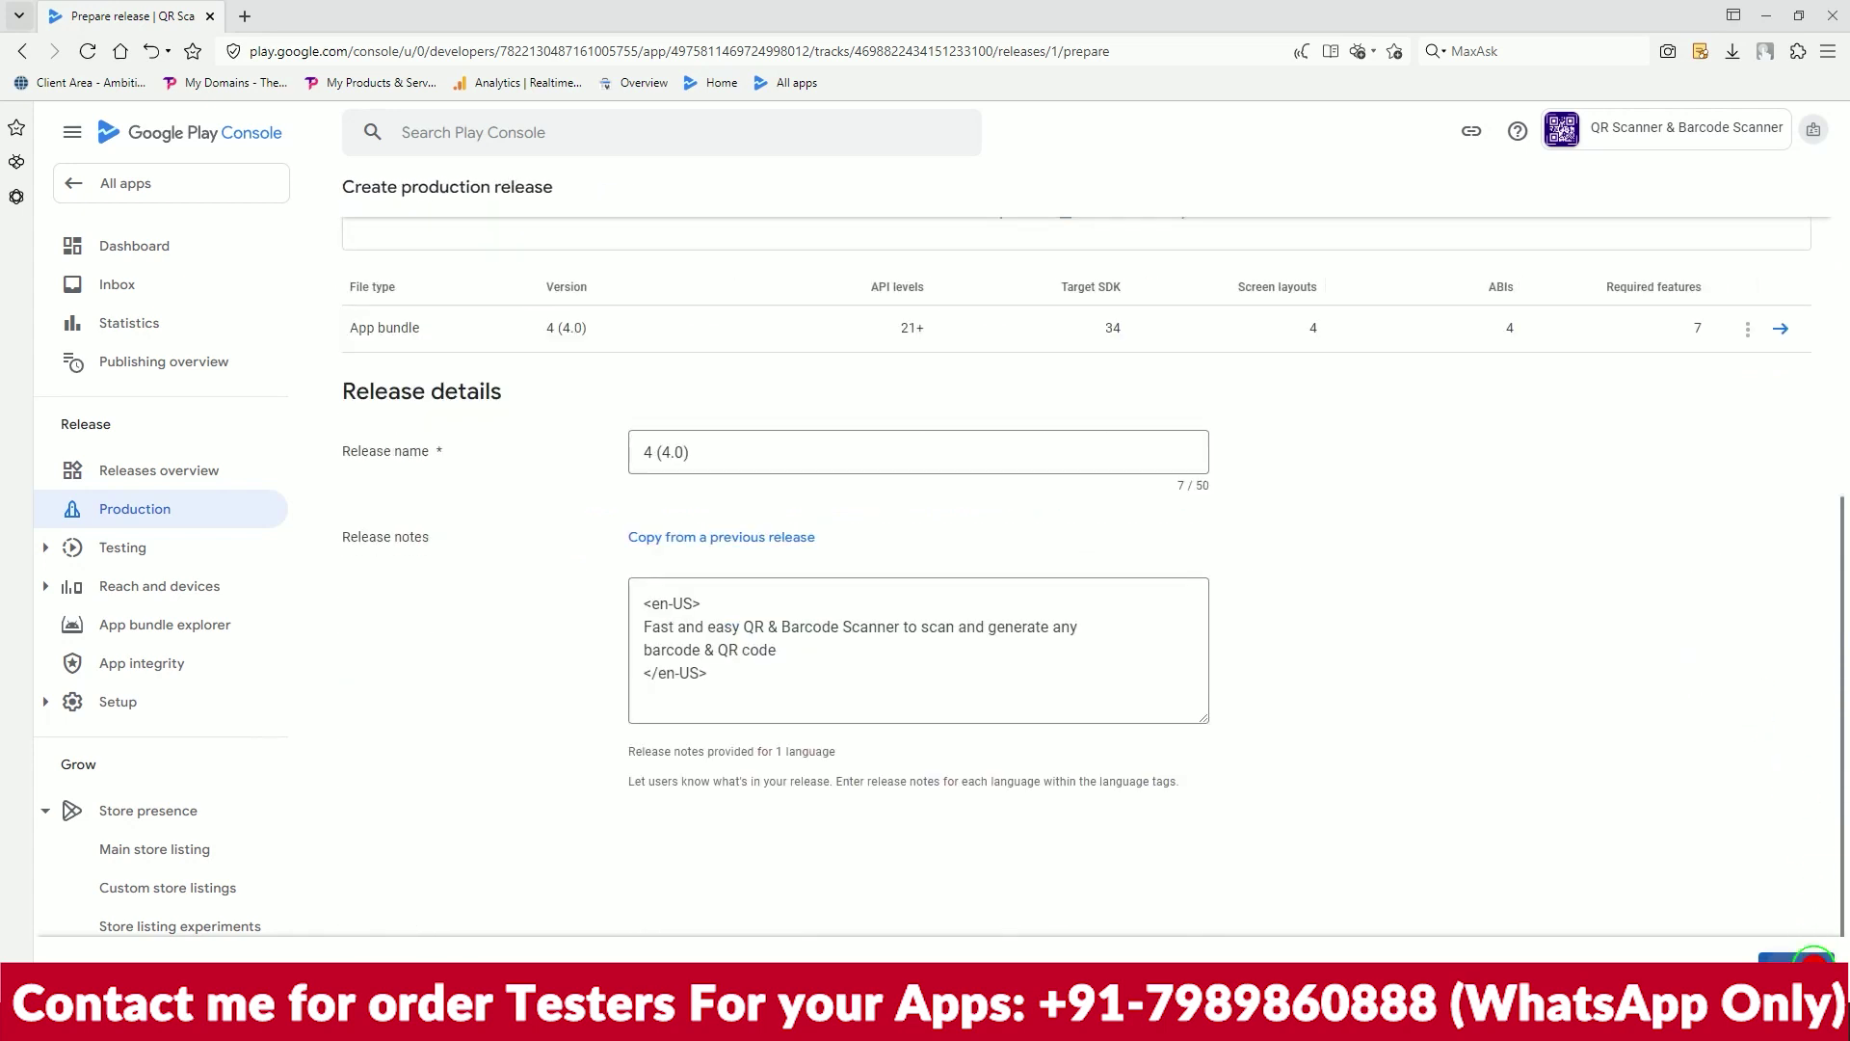
{"action": "left_click", "coordinate": [1814, 960]}
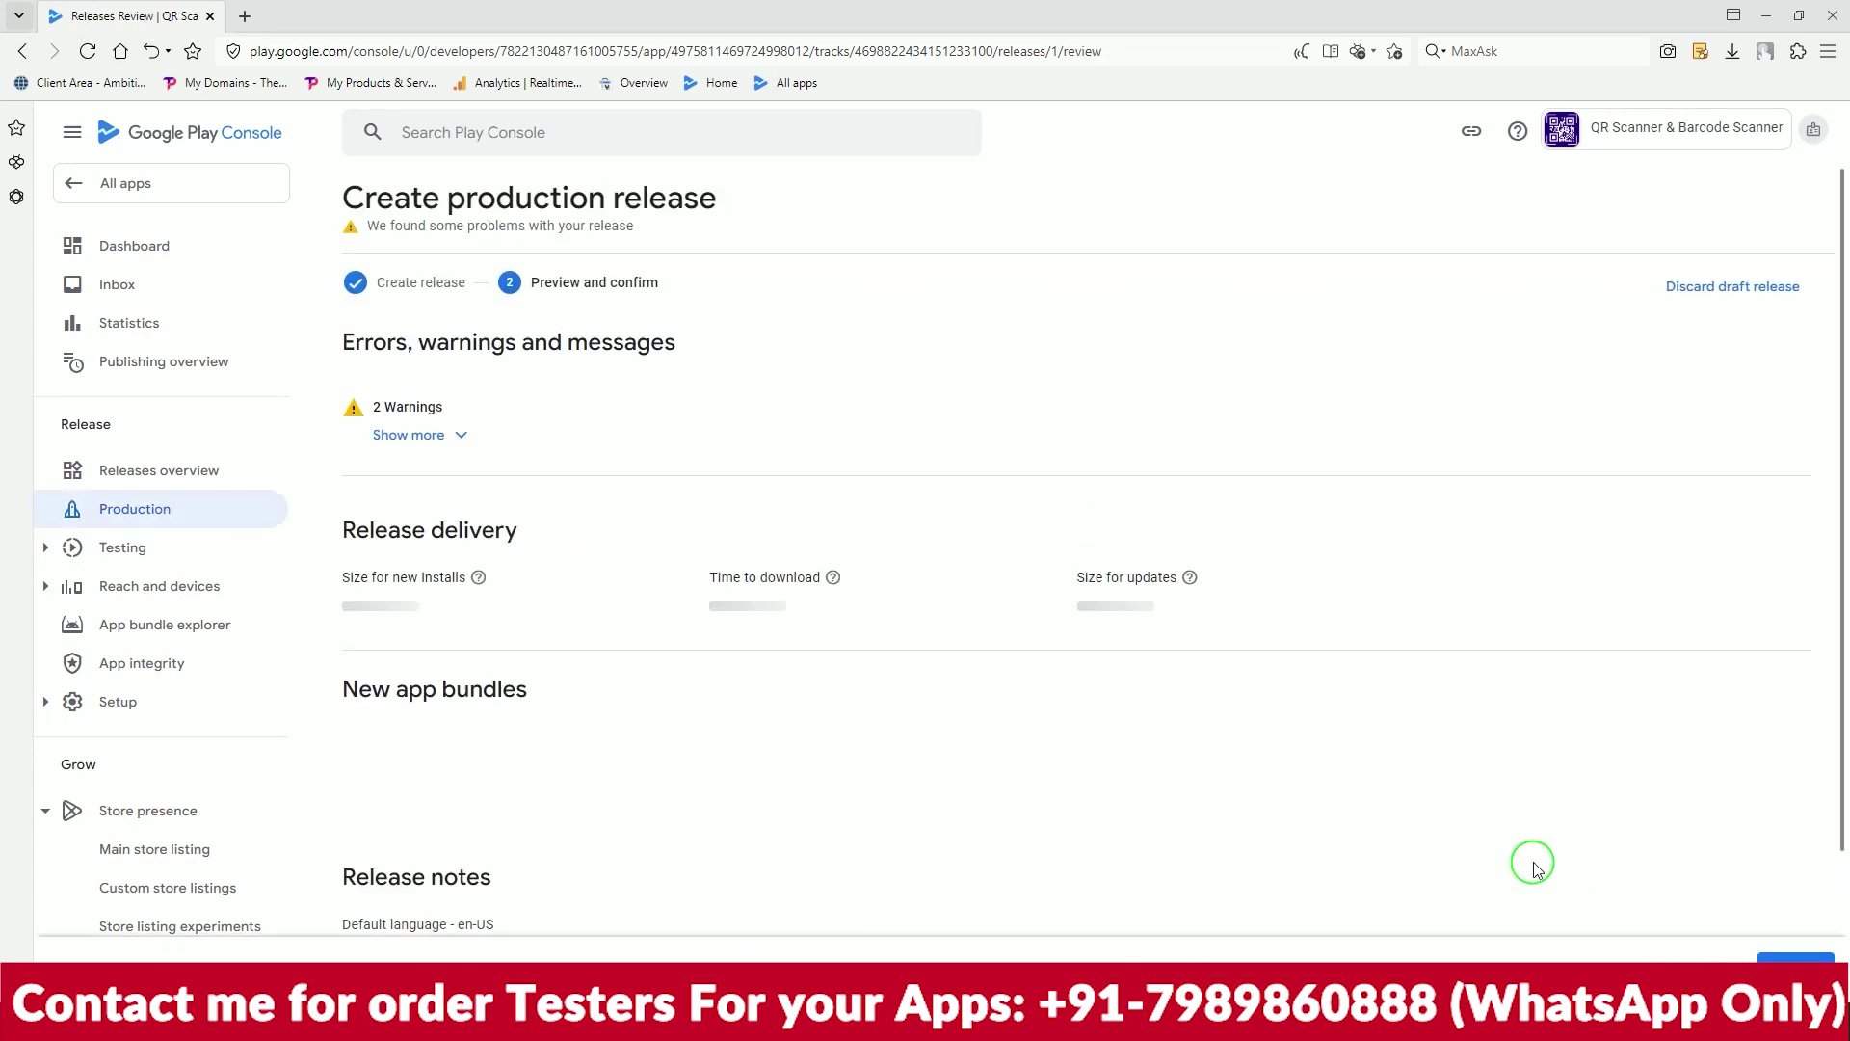
{"action": "left_click", "coordinate": [450, 435]}
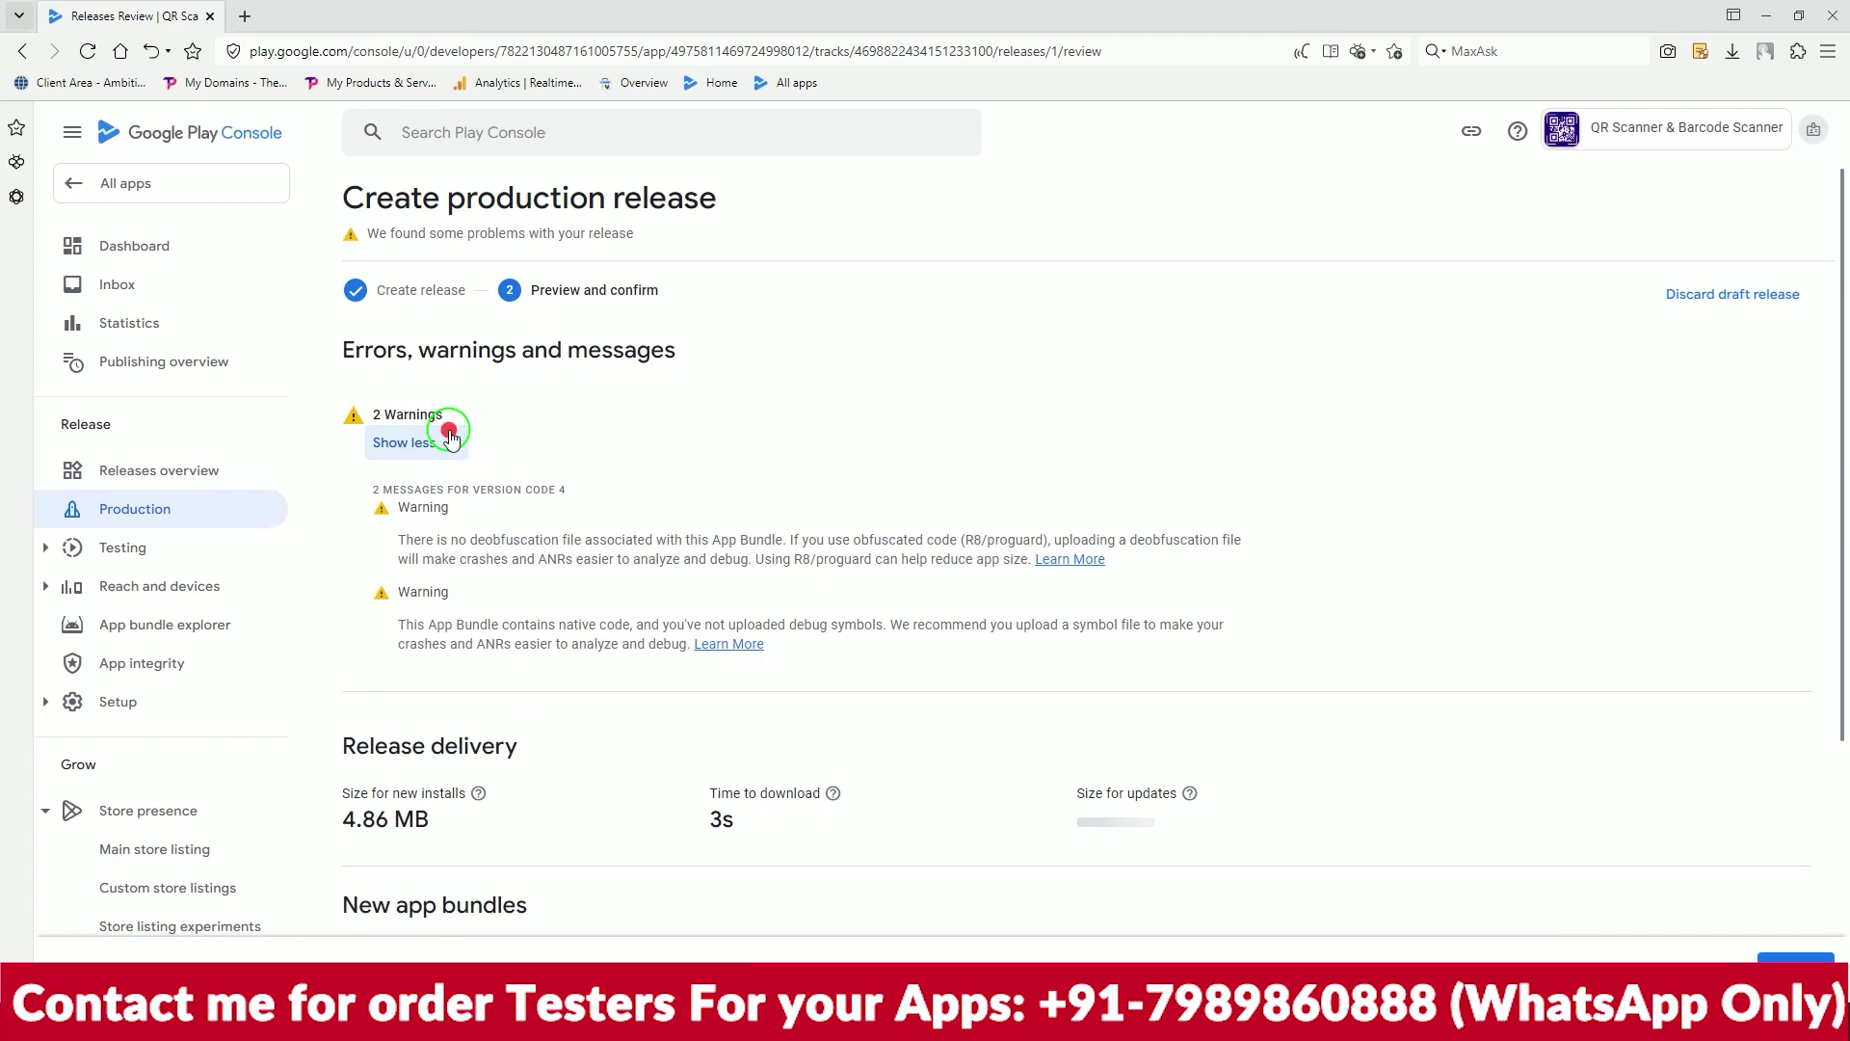
{"action": "scroll", "coordinate": [1328, 569], "scroll_direction": "down", "scroll_amount": 4}
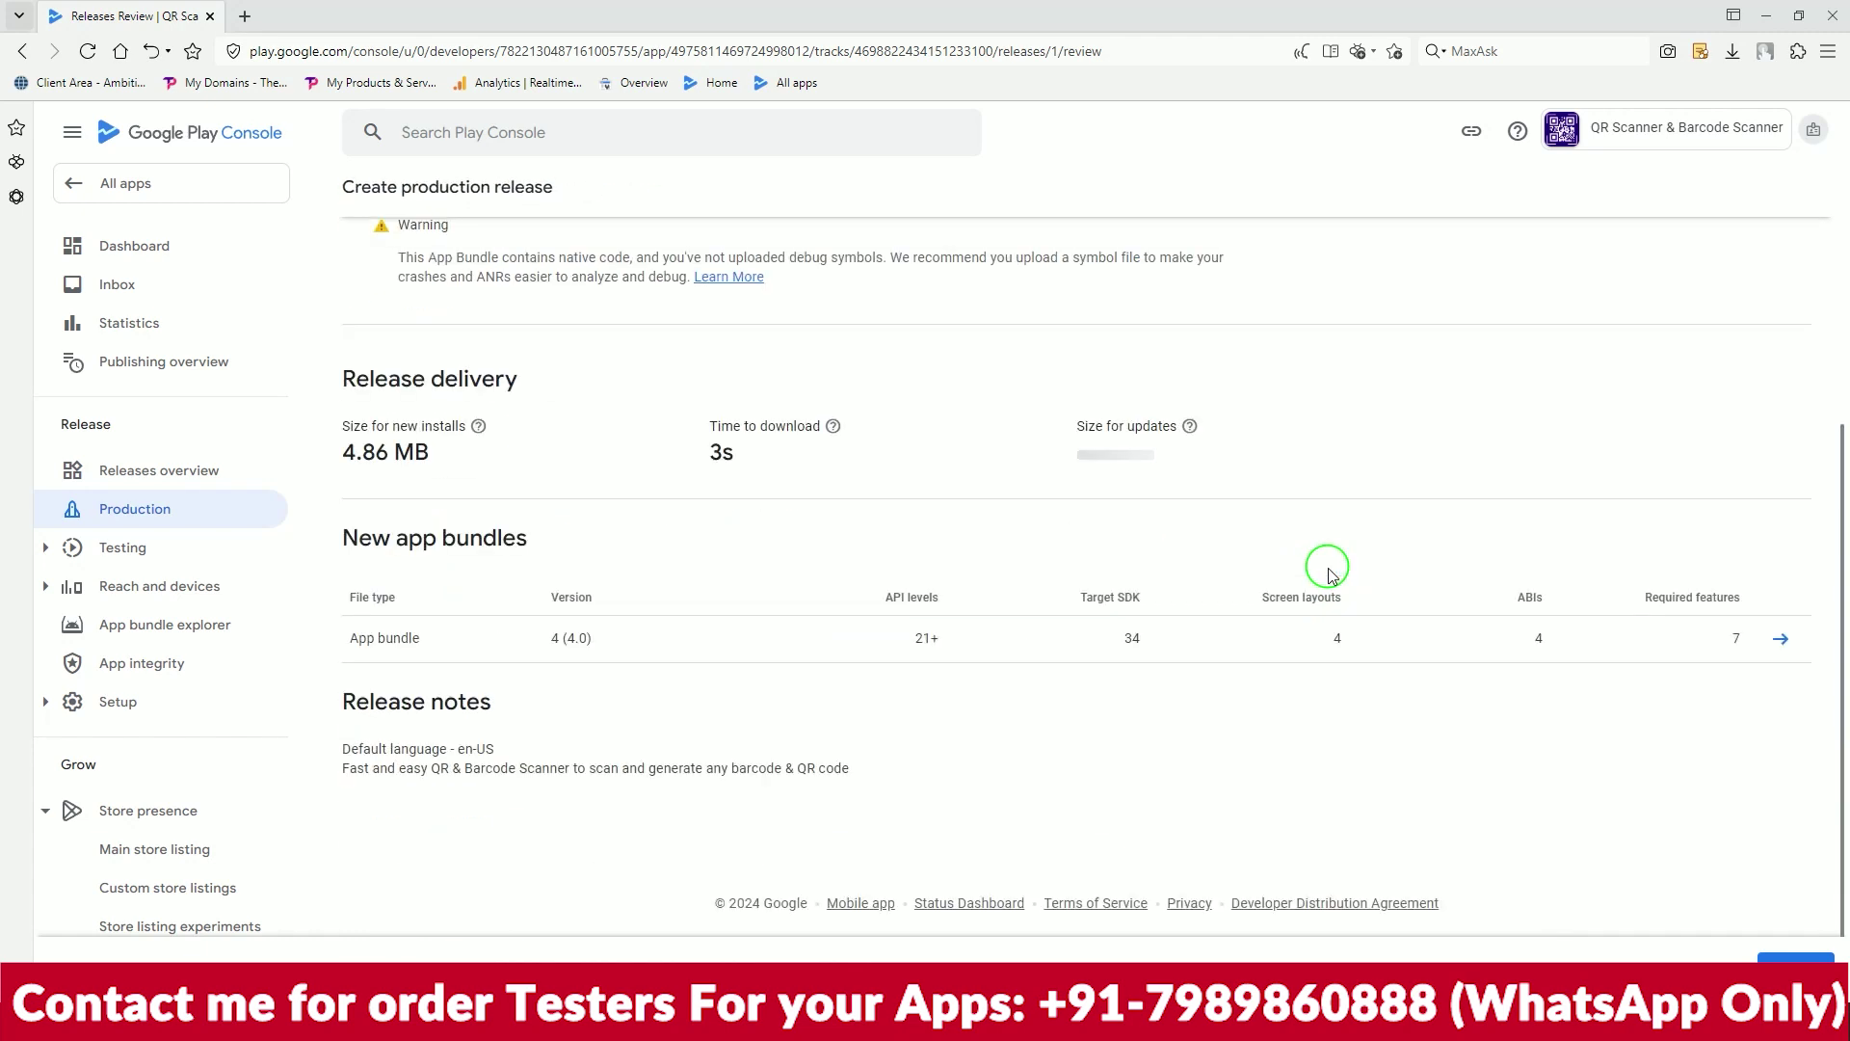
Save the production release and go to the Publishing overview, stepping through and closing its introduction
{"action": "left_click", "coordinate": [1793, 958]}
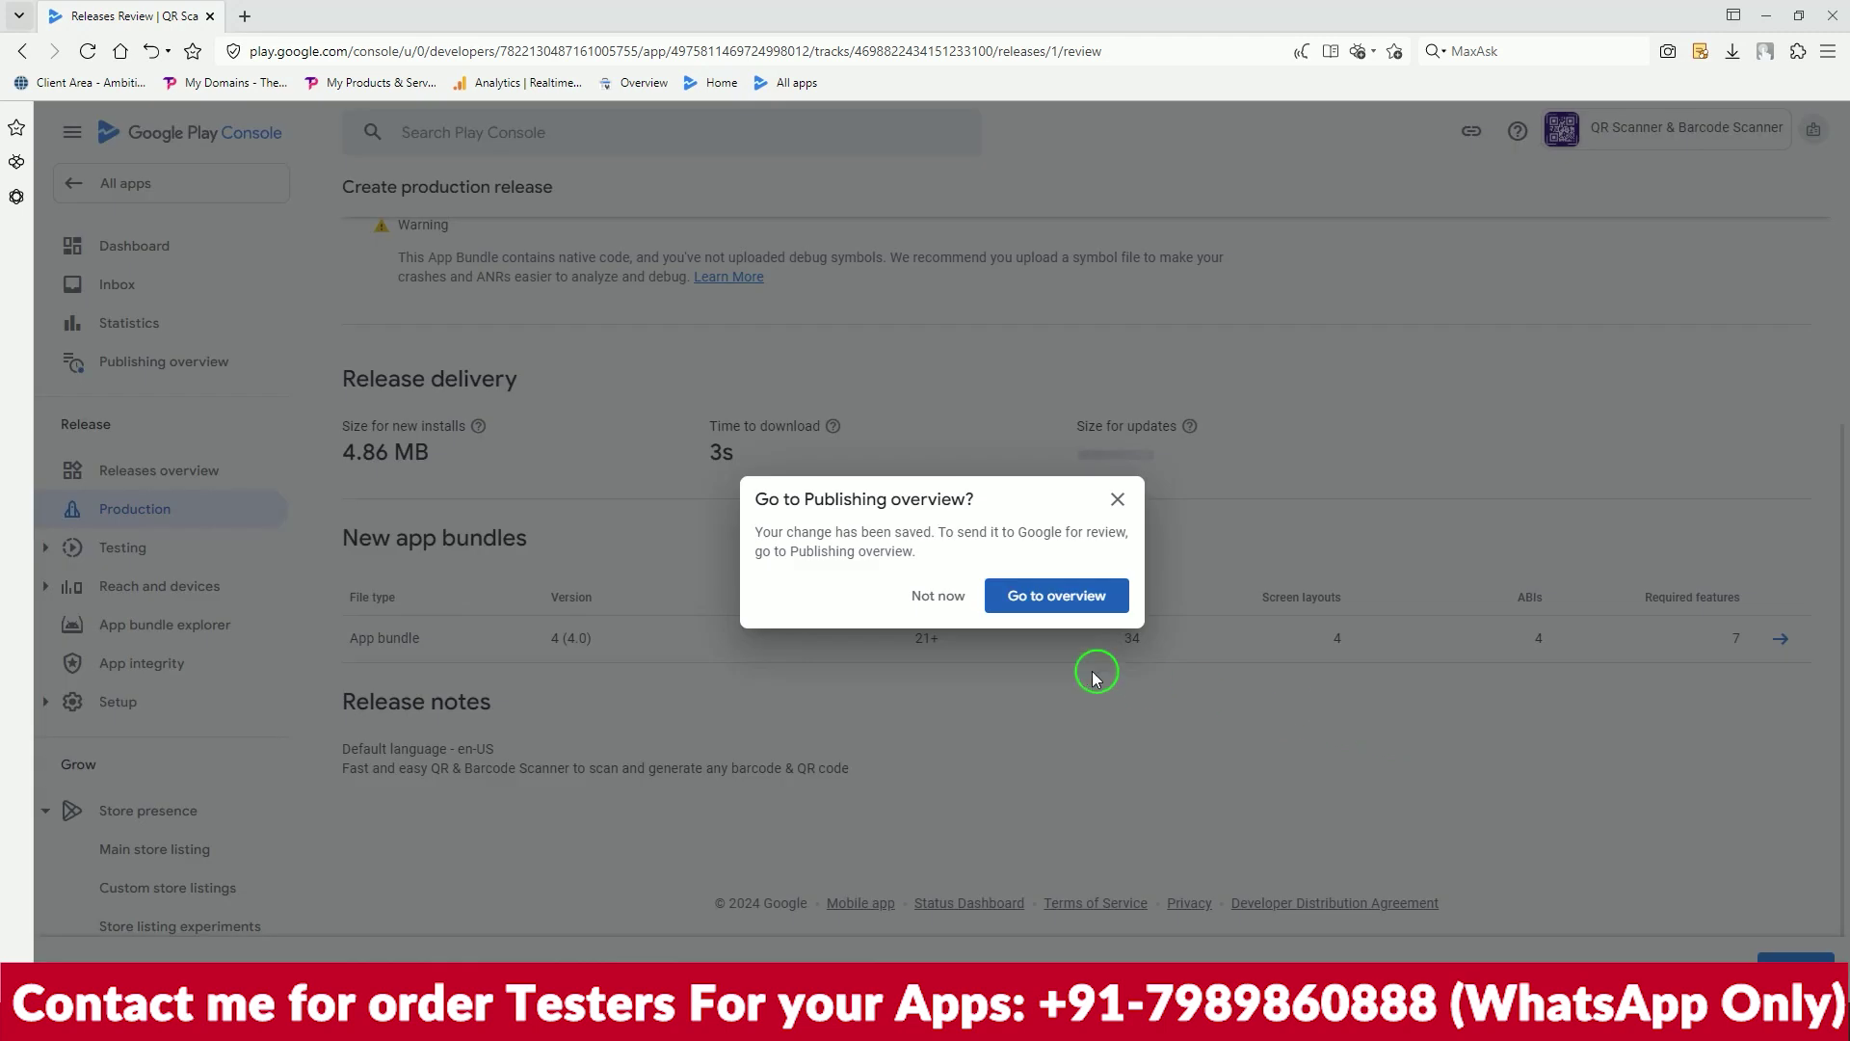
{"action": "left_click", "coordinate": [1043, 599]}
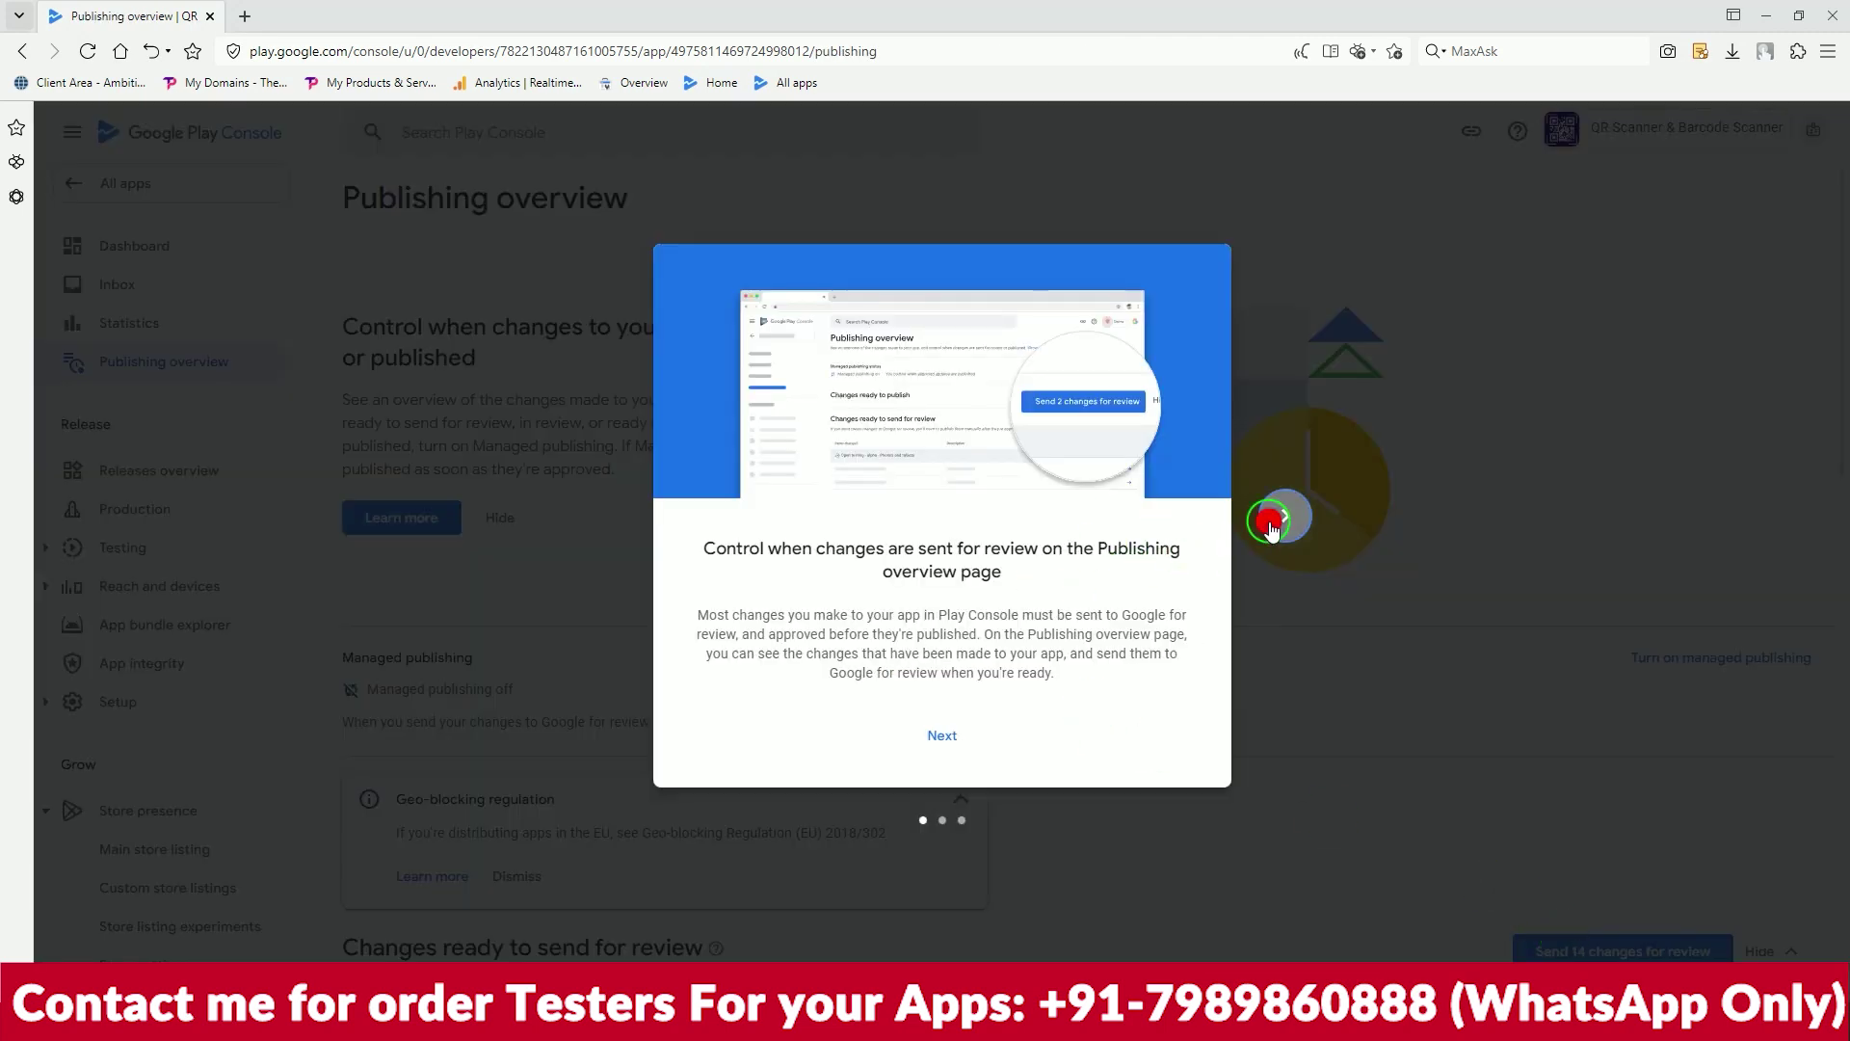
{"action": "left_click", "coordinate": [1285, 517]}
{"action": "left_click", "coordinate": [1285, 517]}
{"action": "left_click", "coordinate": [947, 715]}
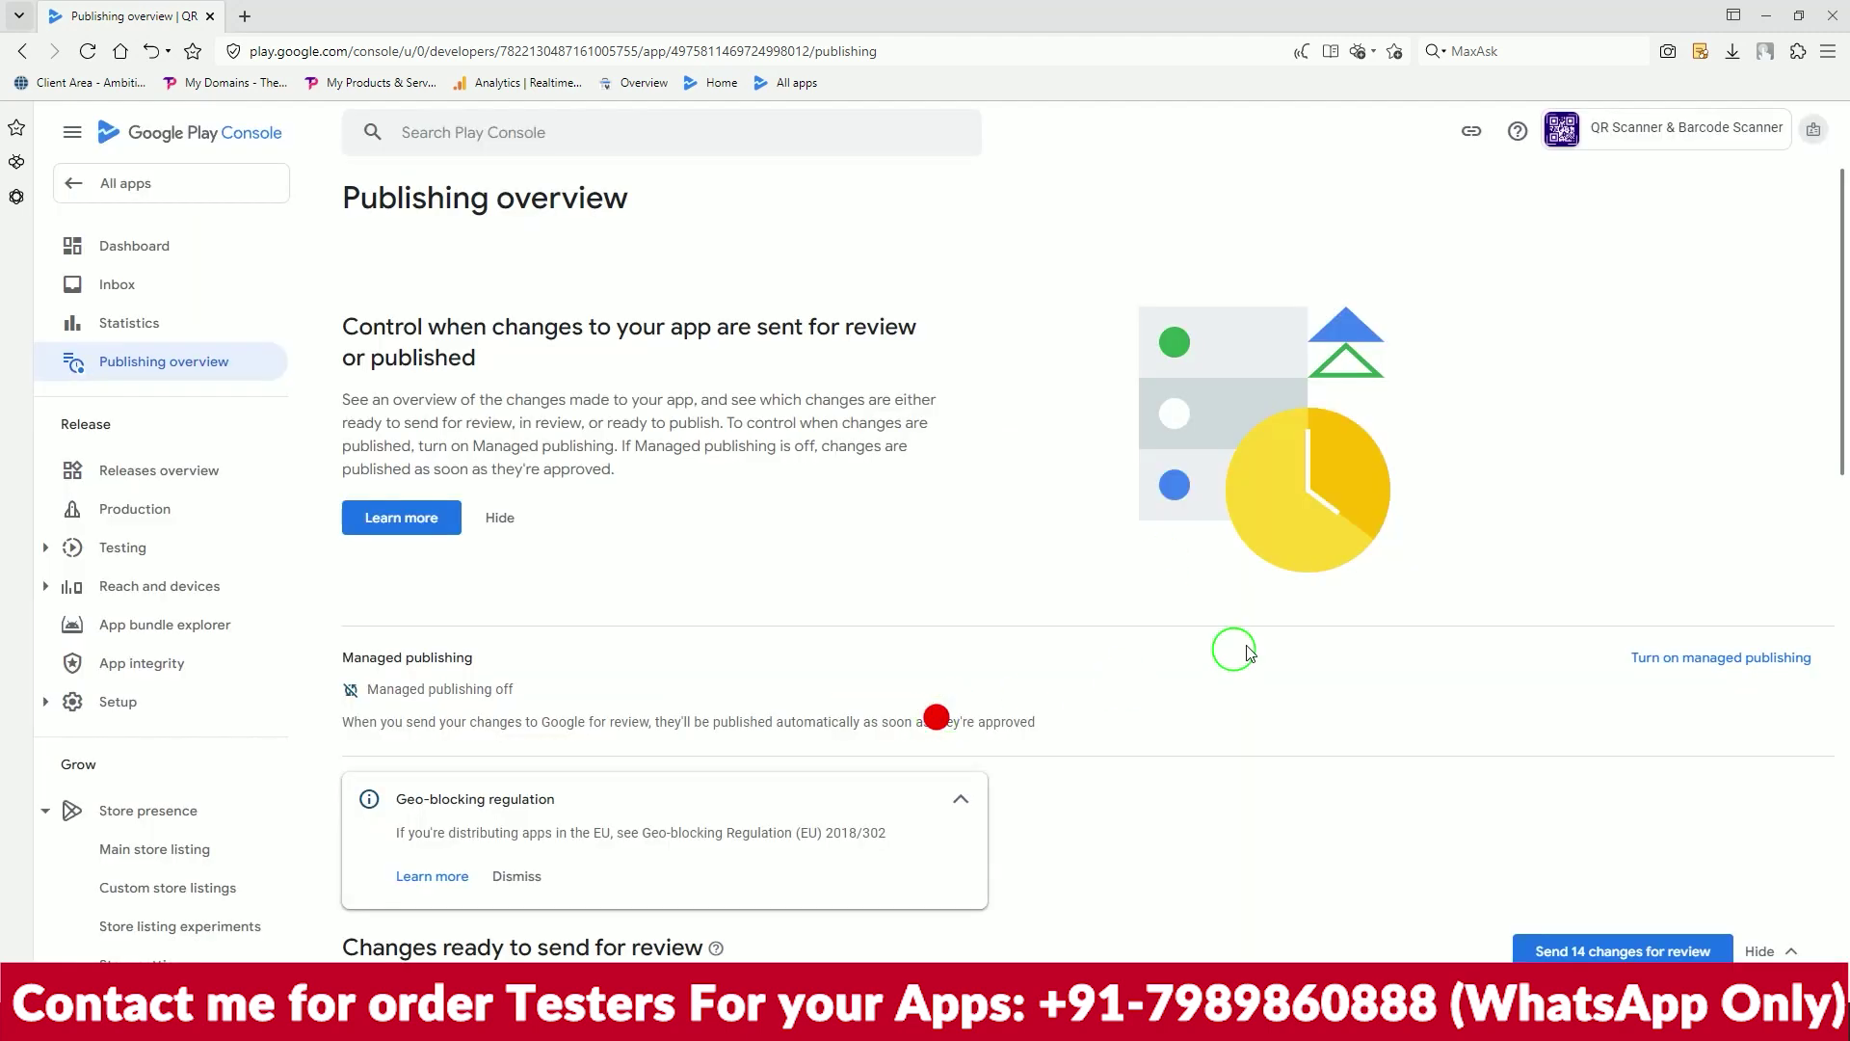
Check the pending changes, send them all to Google for review and return to the list of all apps
{"action": "scroll", "coordinate": [1276, 632], "scroll_direction": "down", "scroll_amount": 10}
{"action": "scroll", "coordinate": [1278, 640], "scroll_direction": "up", "scroll_amount": 8}
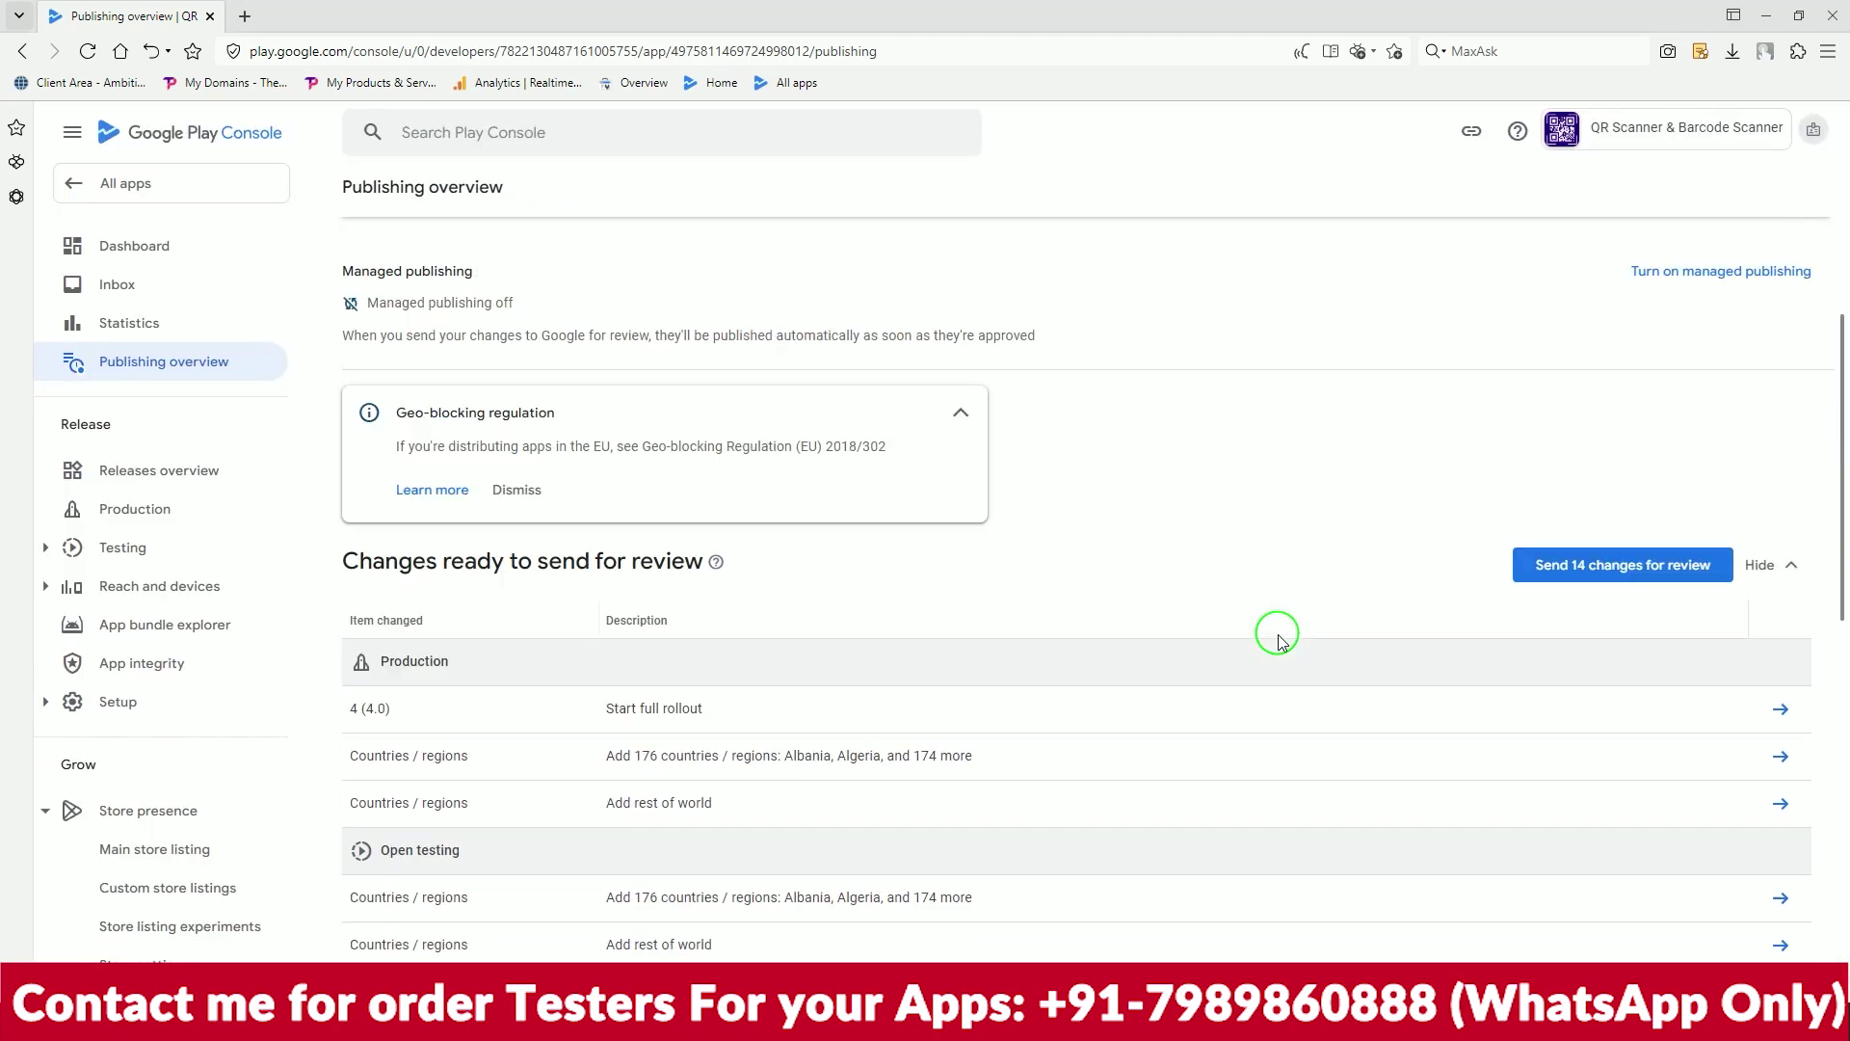
{"action": "left_click", "coordinate": [1563, 577]}
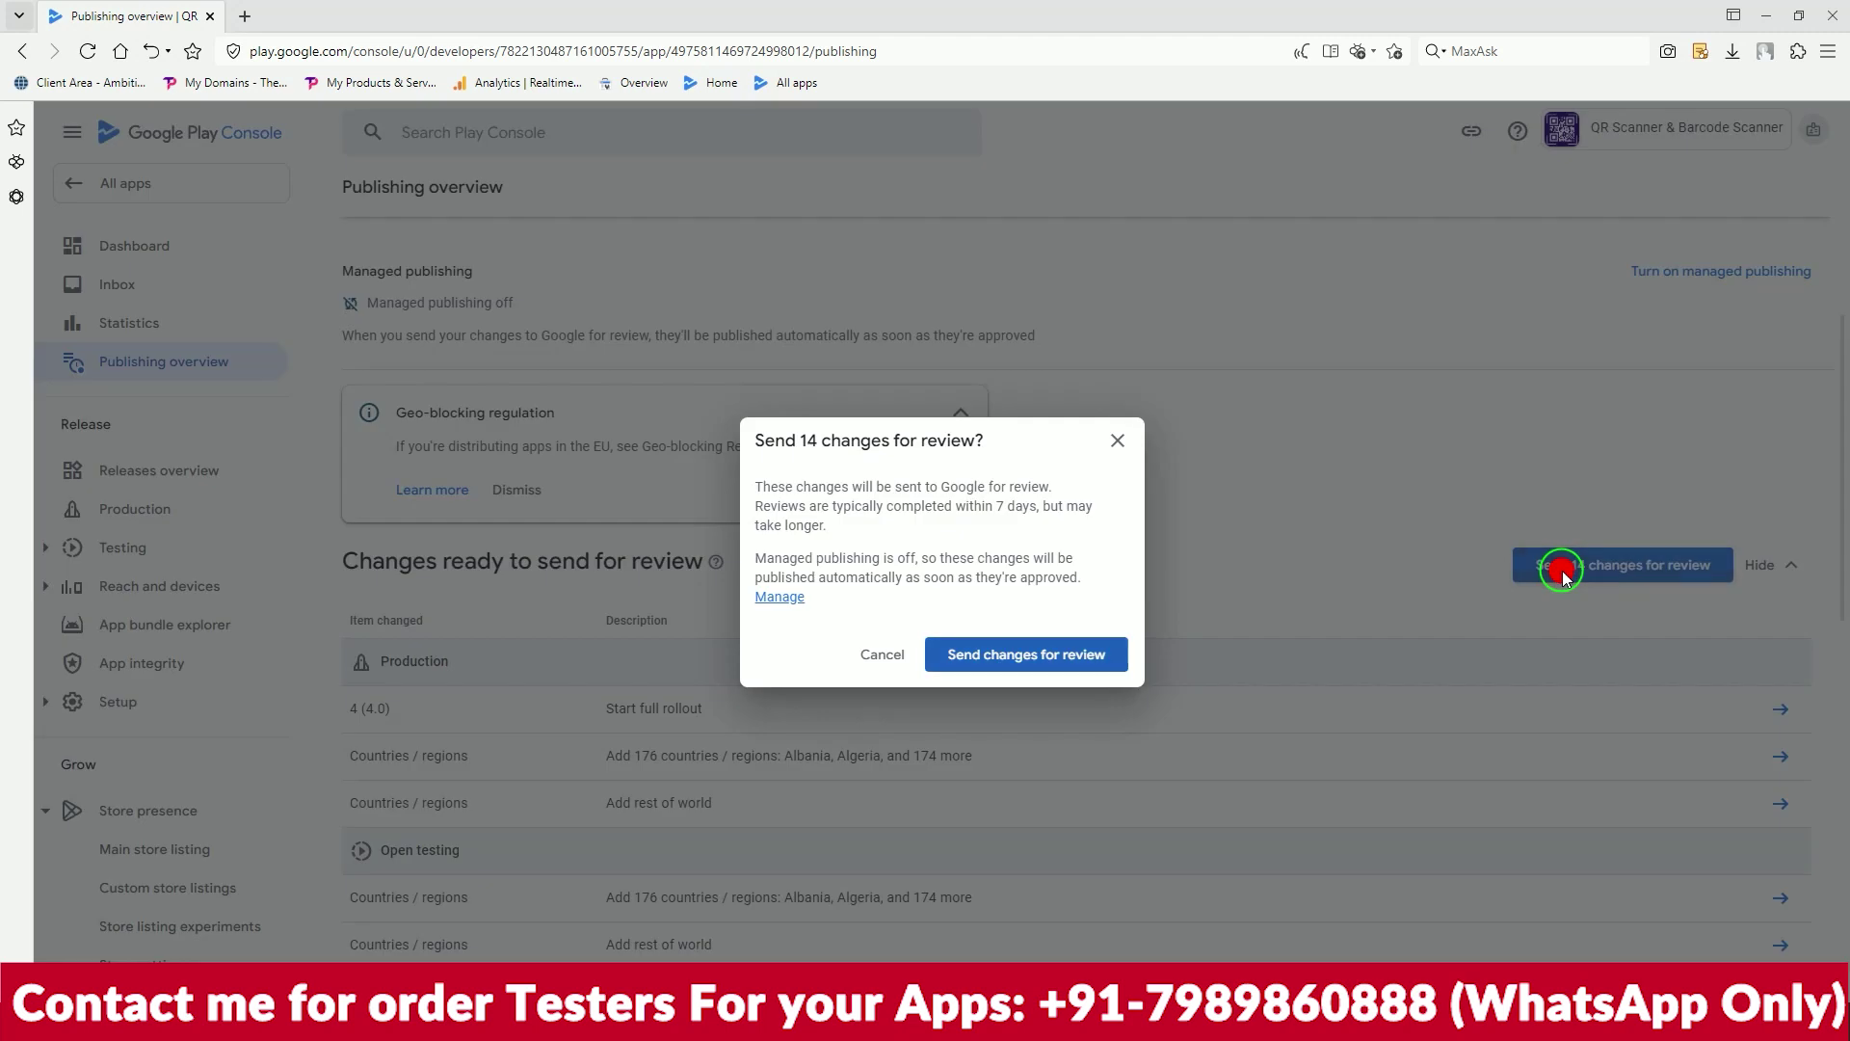
{"action": "left_click", "coordinate": [1068, 658]}
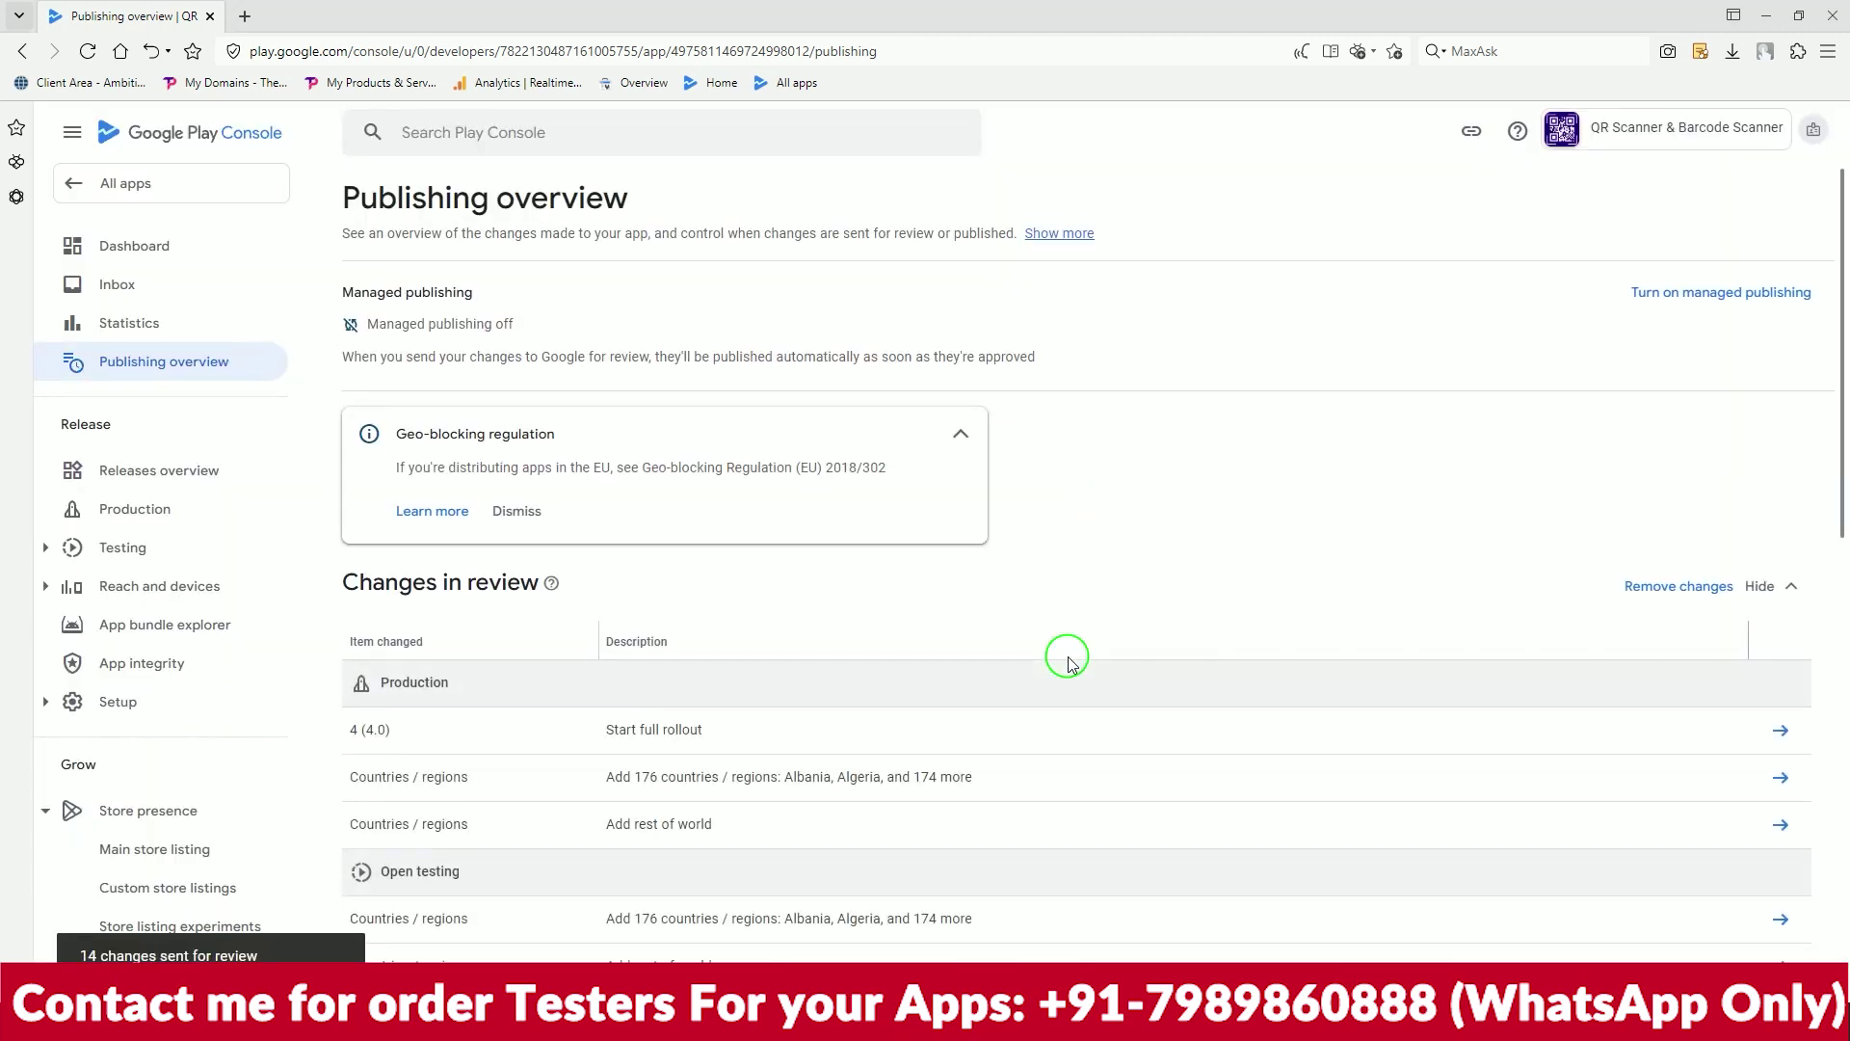
{"action": "left_click", "coordinate": [140, 190]}
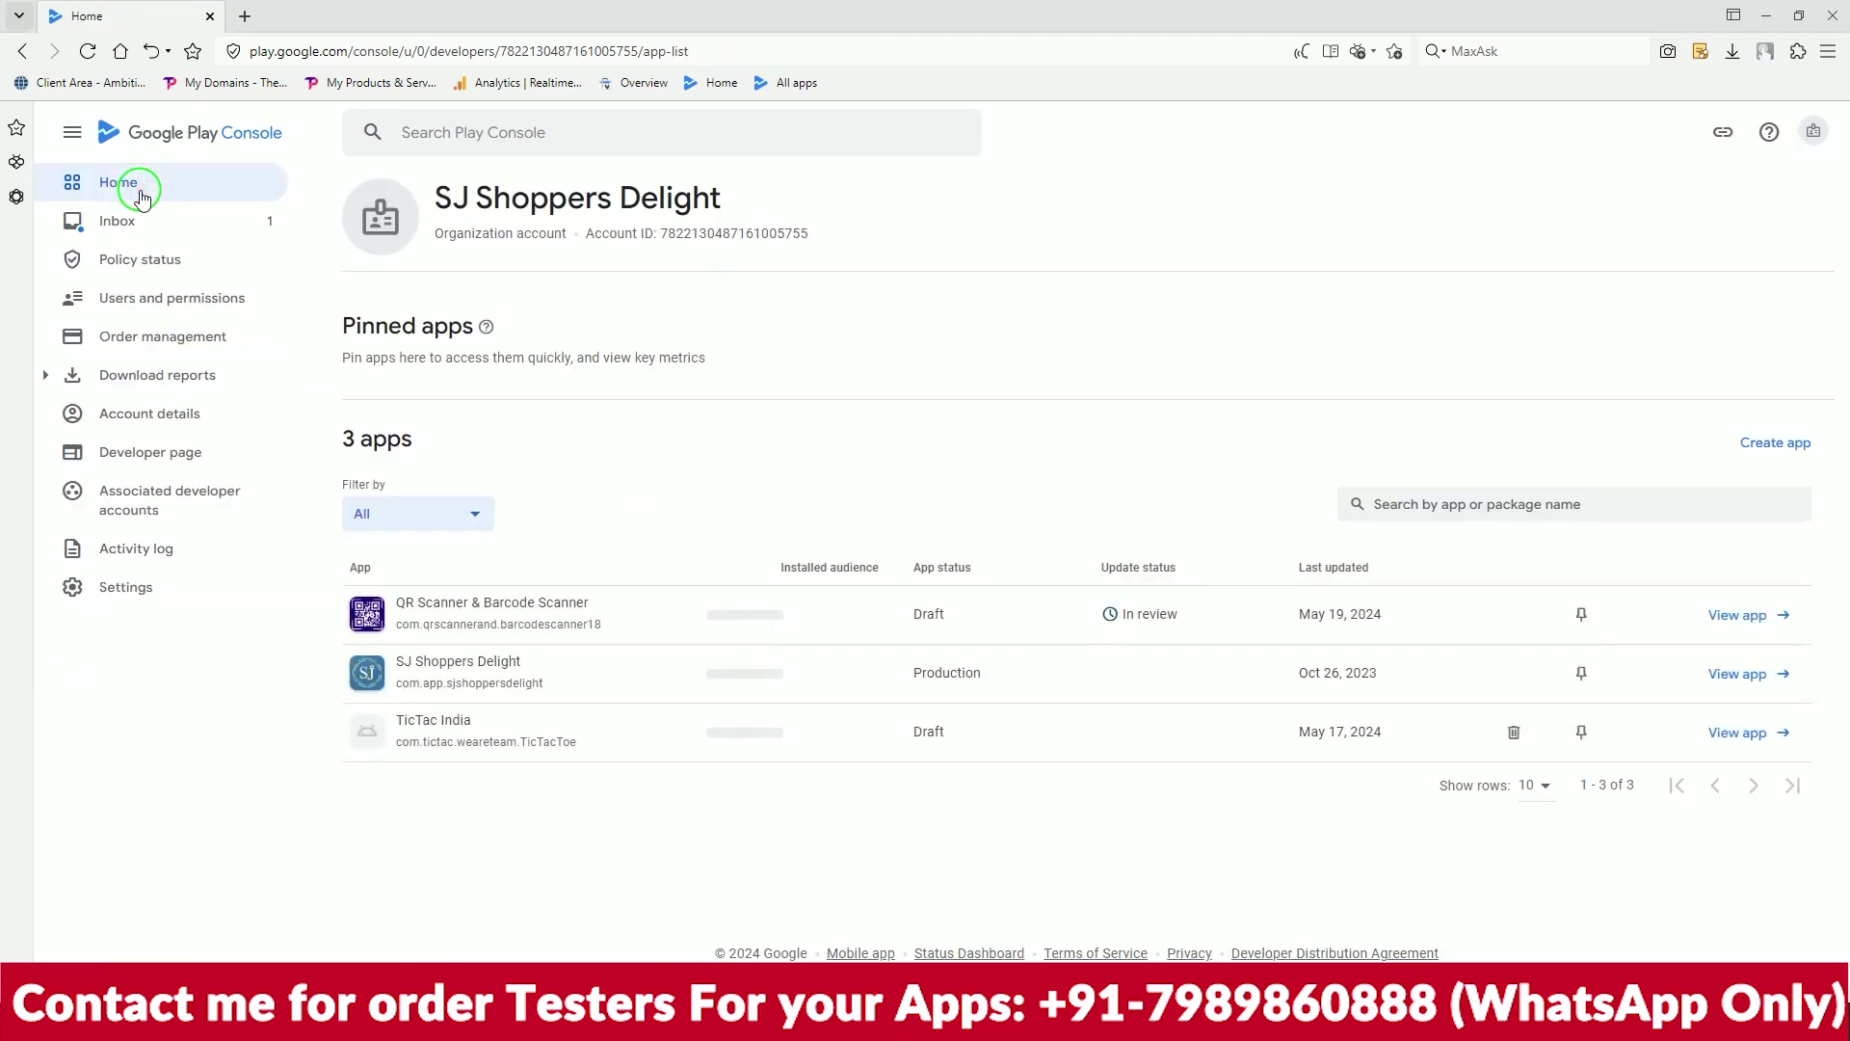
Open the QR Scanner & Barcode Scanner app's Publishing overview and turn on managed publishing
{"action": "left_click", "coordinate": [830, 625]}
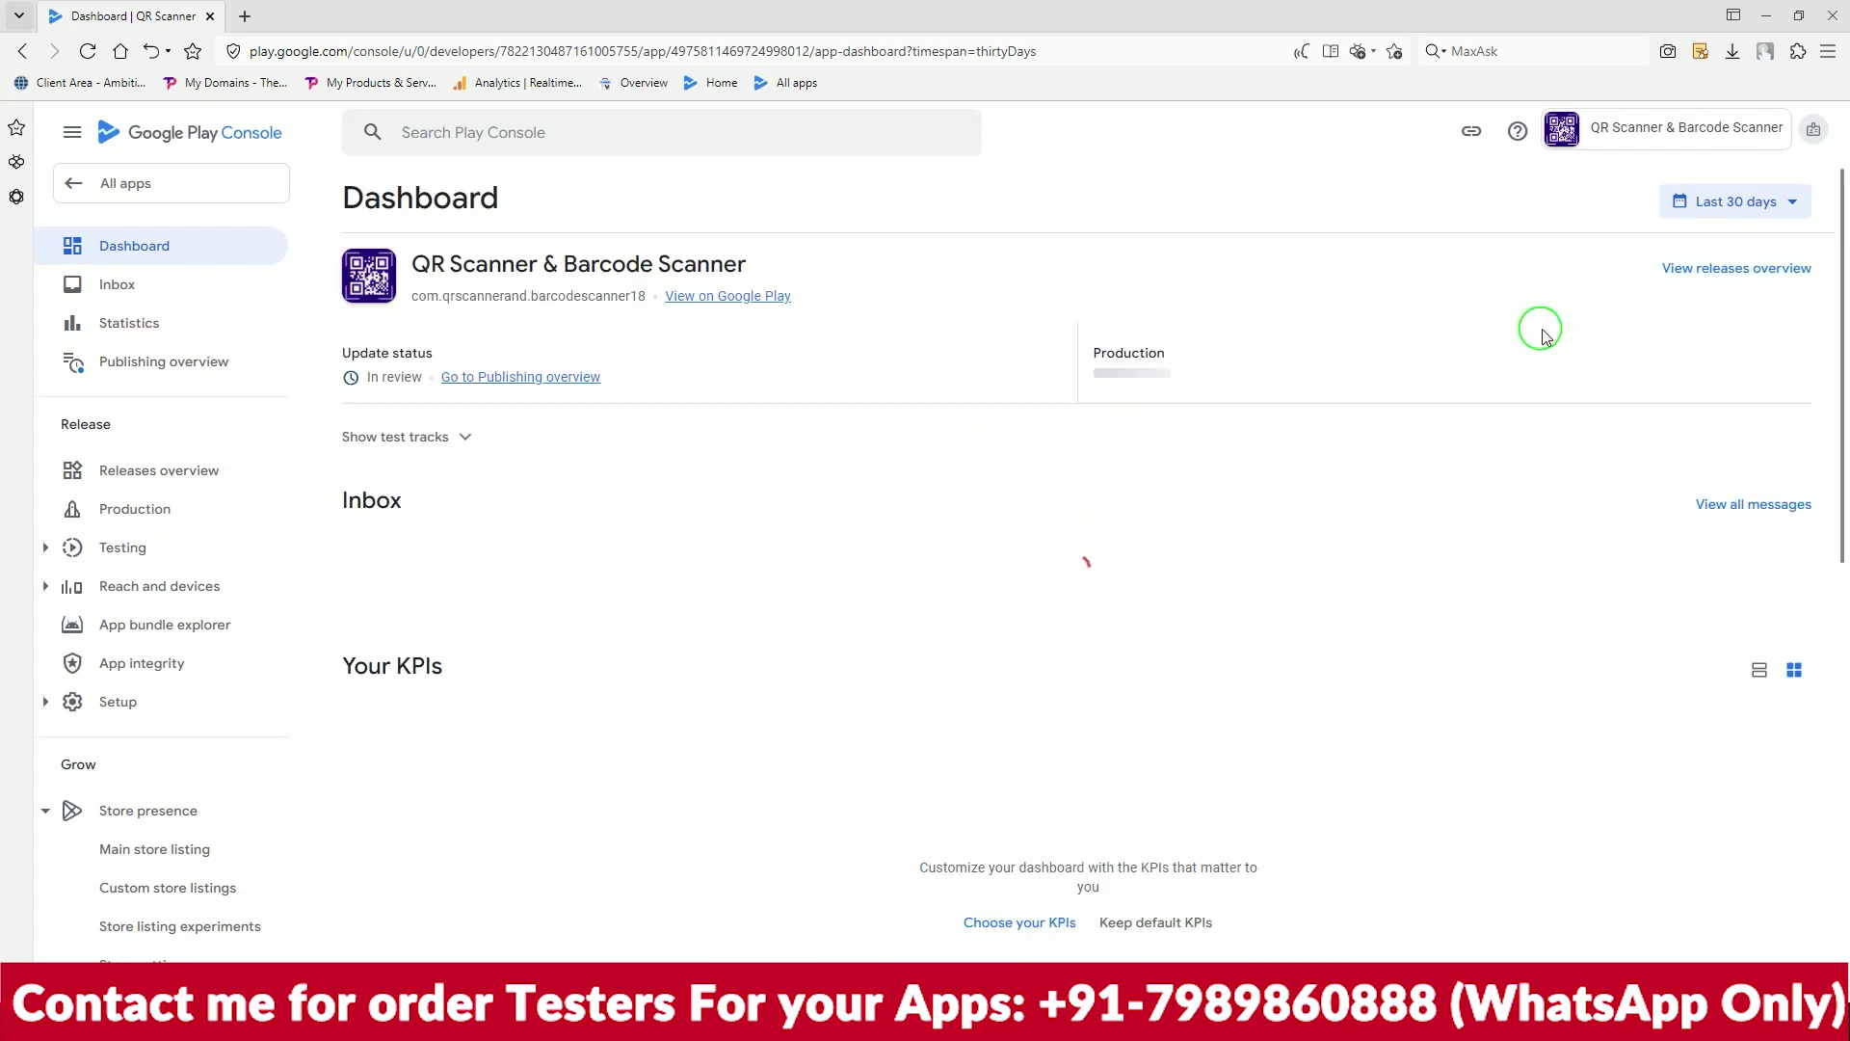
{"action": "left_click", "coordinate": [186, 364]}
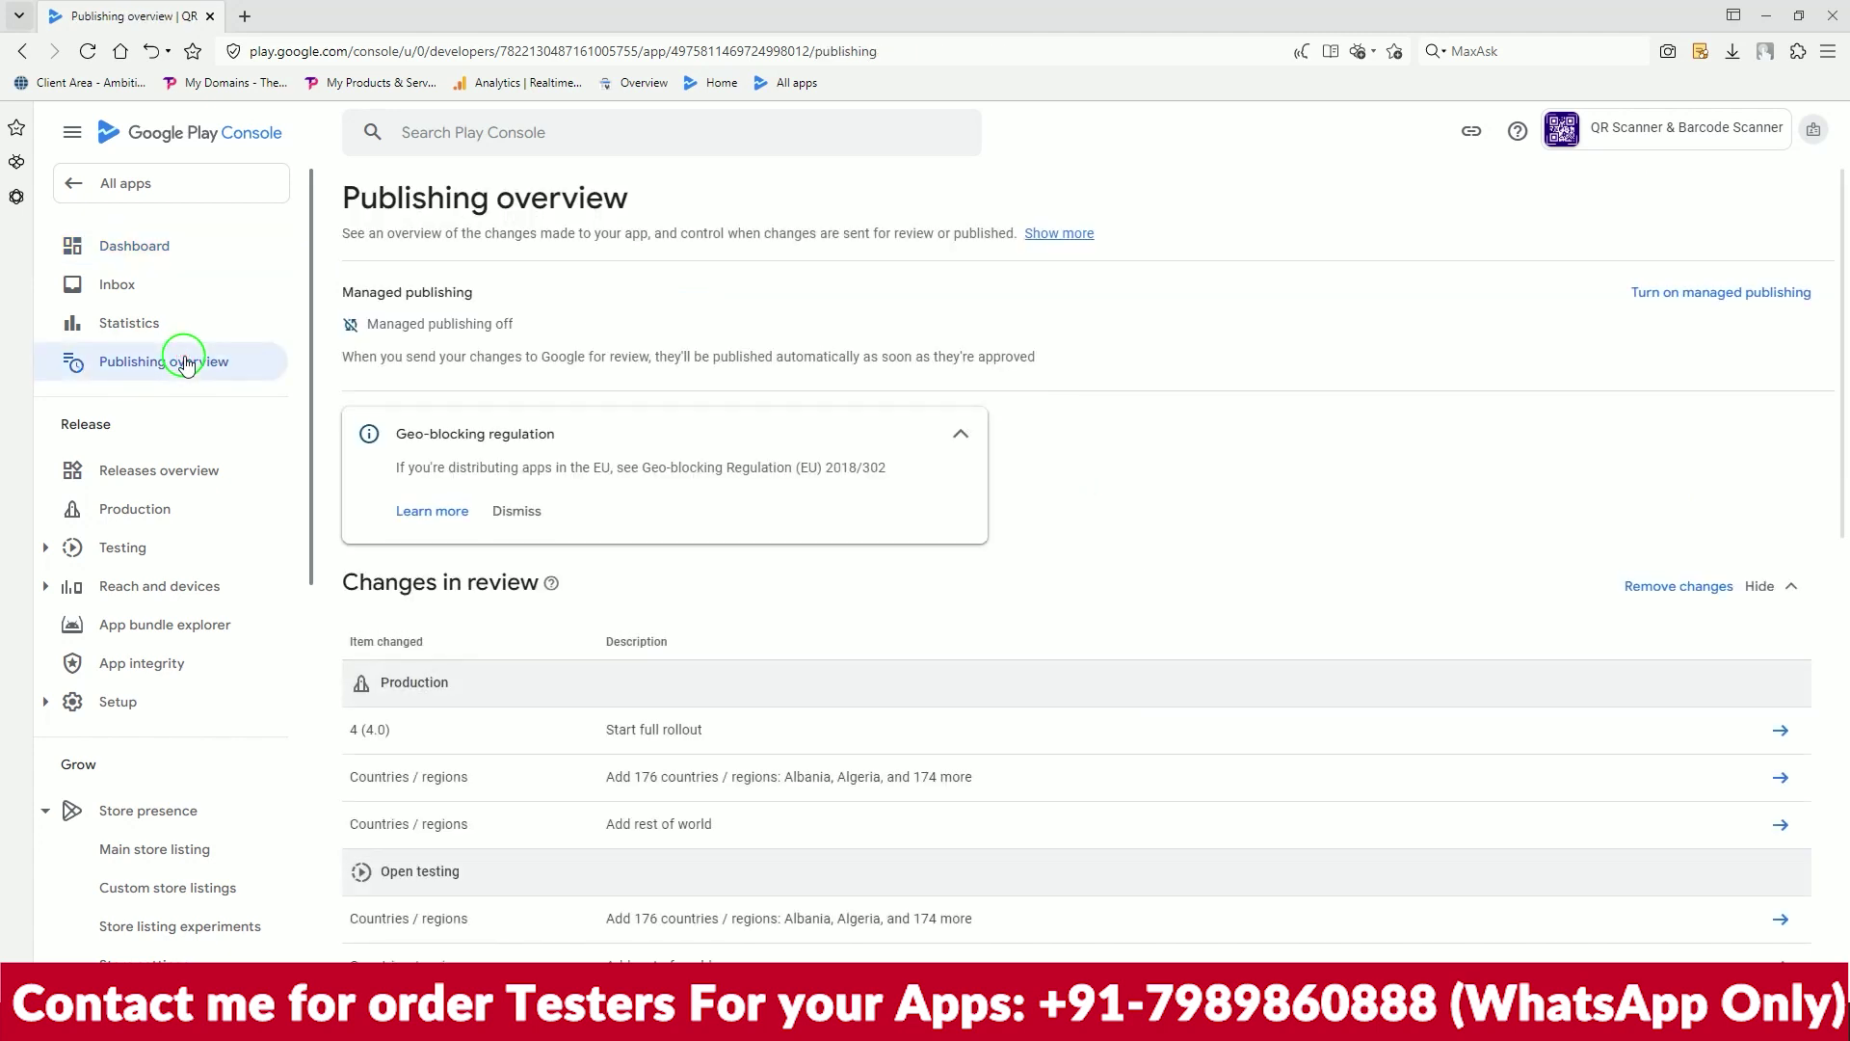
{"action": "left_click", "coordinate": [1748, 294]}
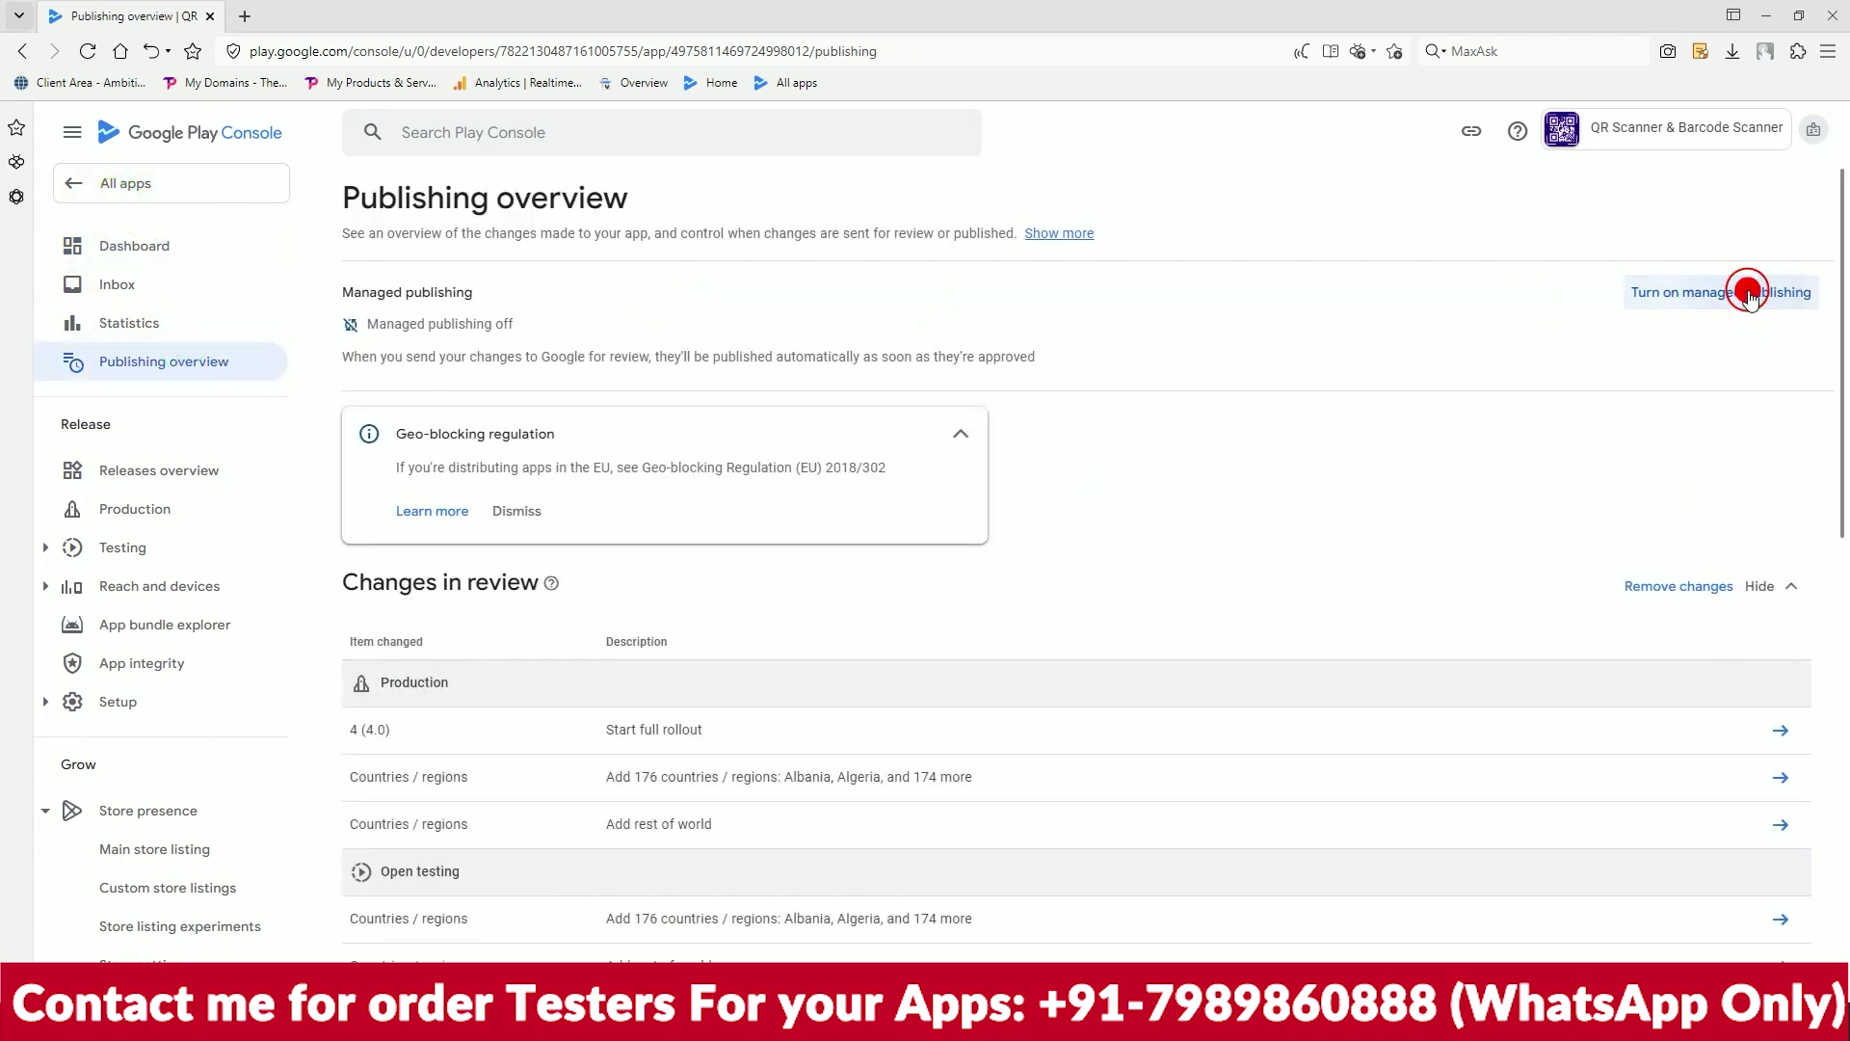
{"action": "left_click", "coordinate": [289, 366]}
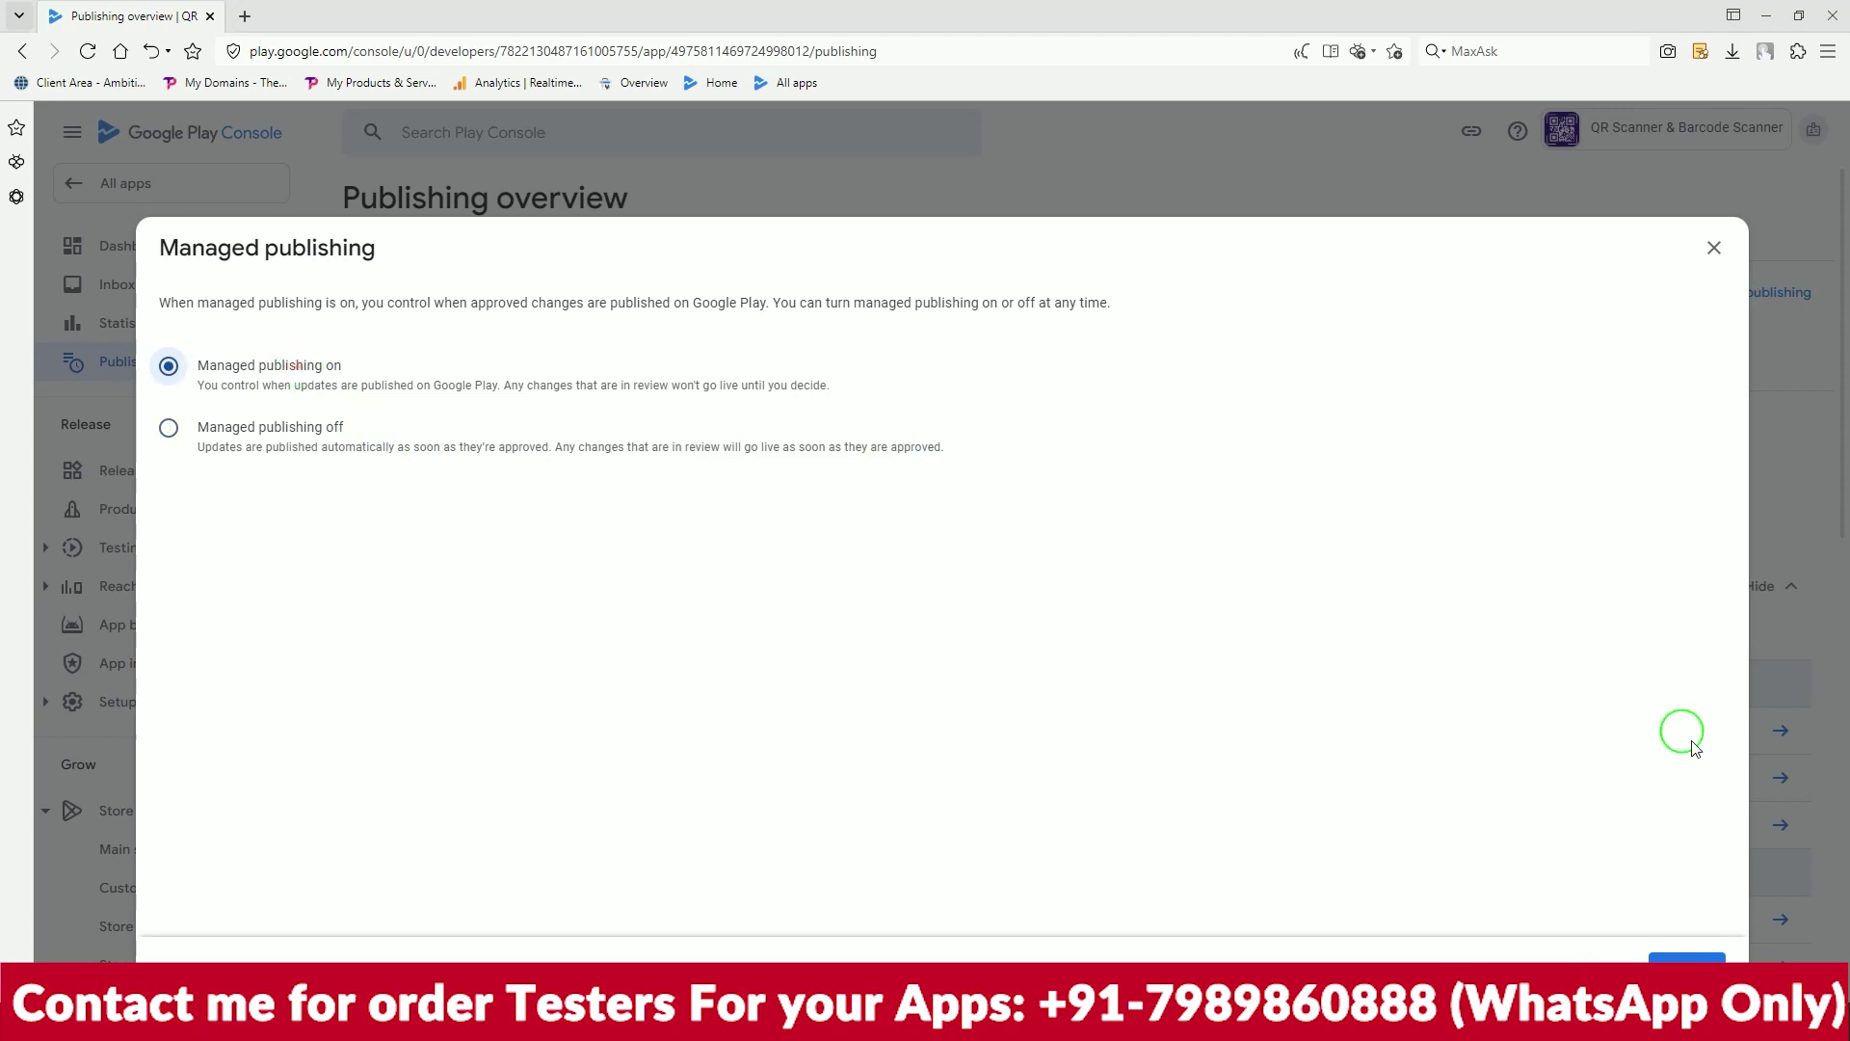
{"action": "left_click", "coordinate": [1702, 957]}
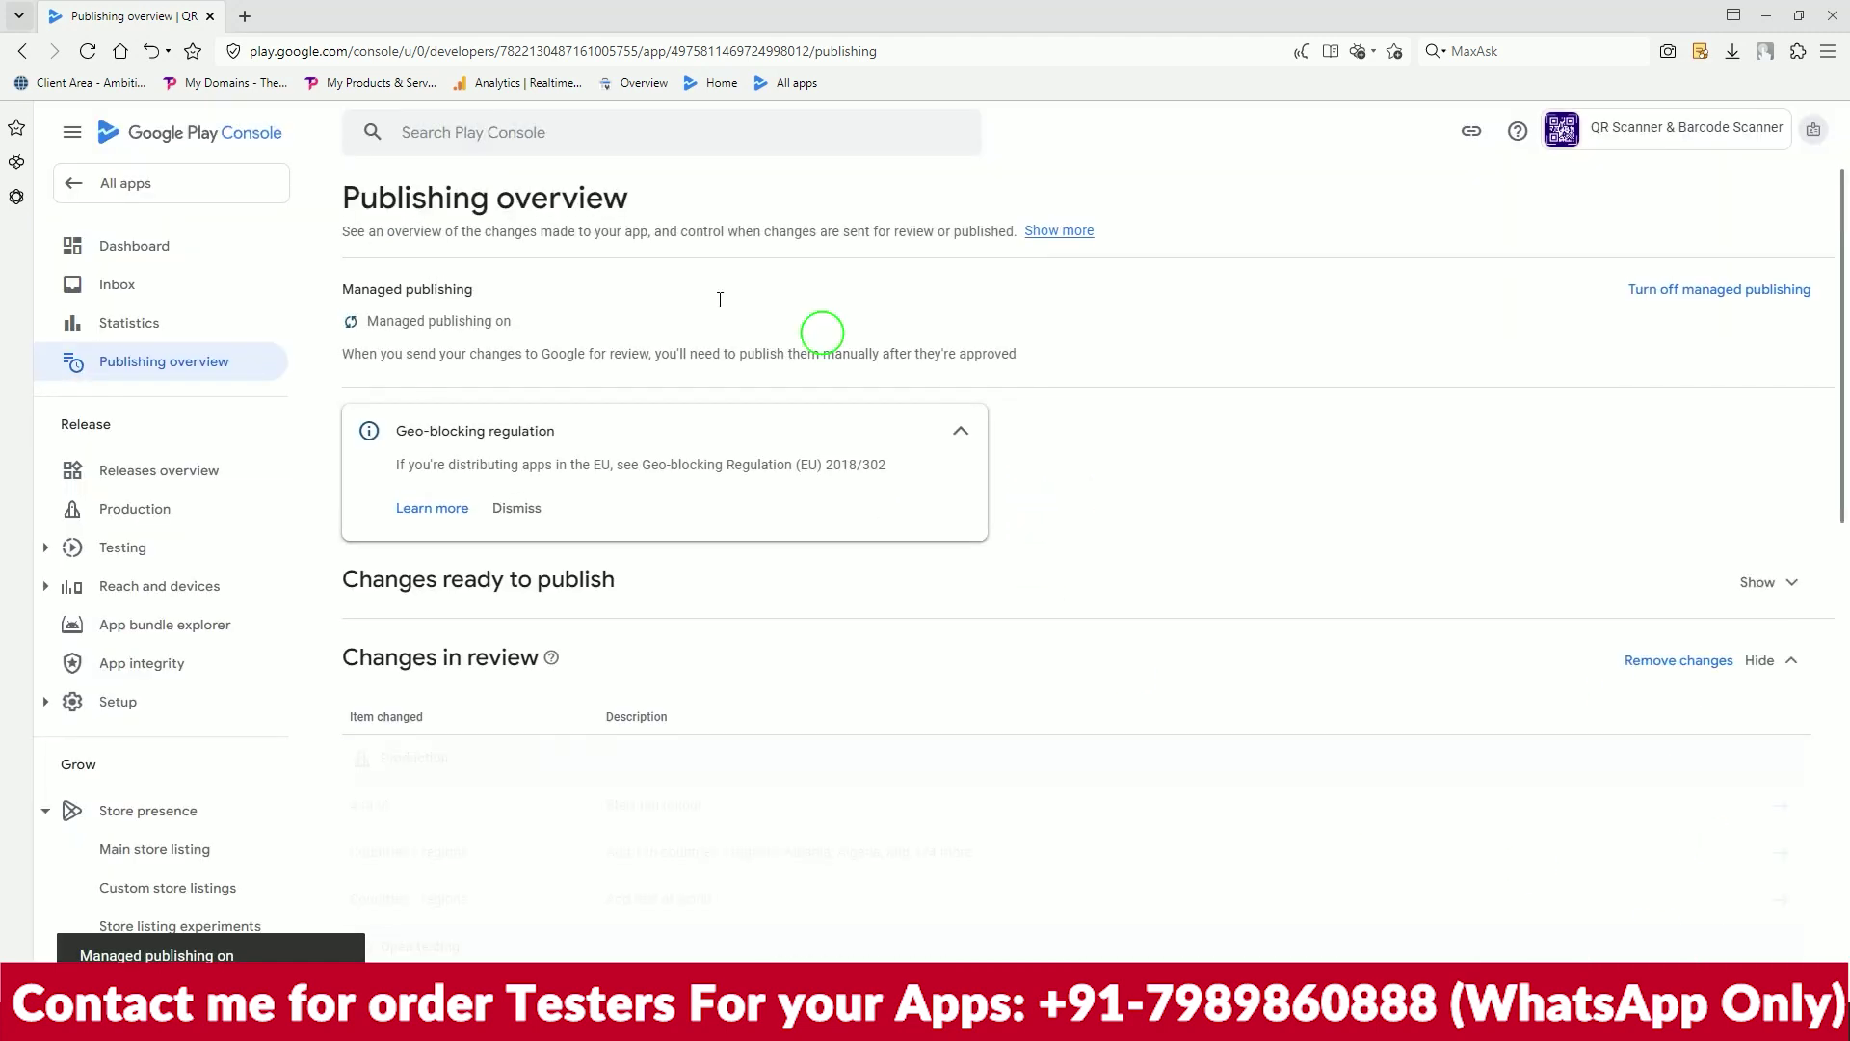
Check the QR Scanner & Barcode Scanner app's dashboard and Publishing overview from the app list, and return to the list of all apps
{"action": "left_click", "coordinate": [96, 183]}
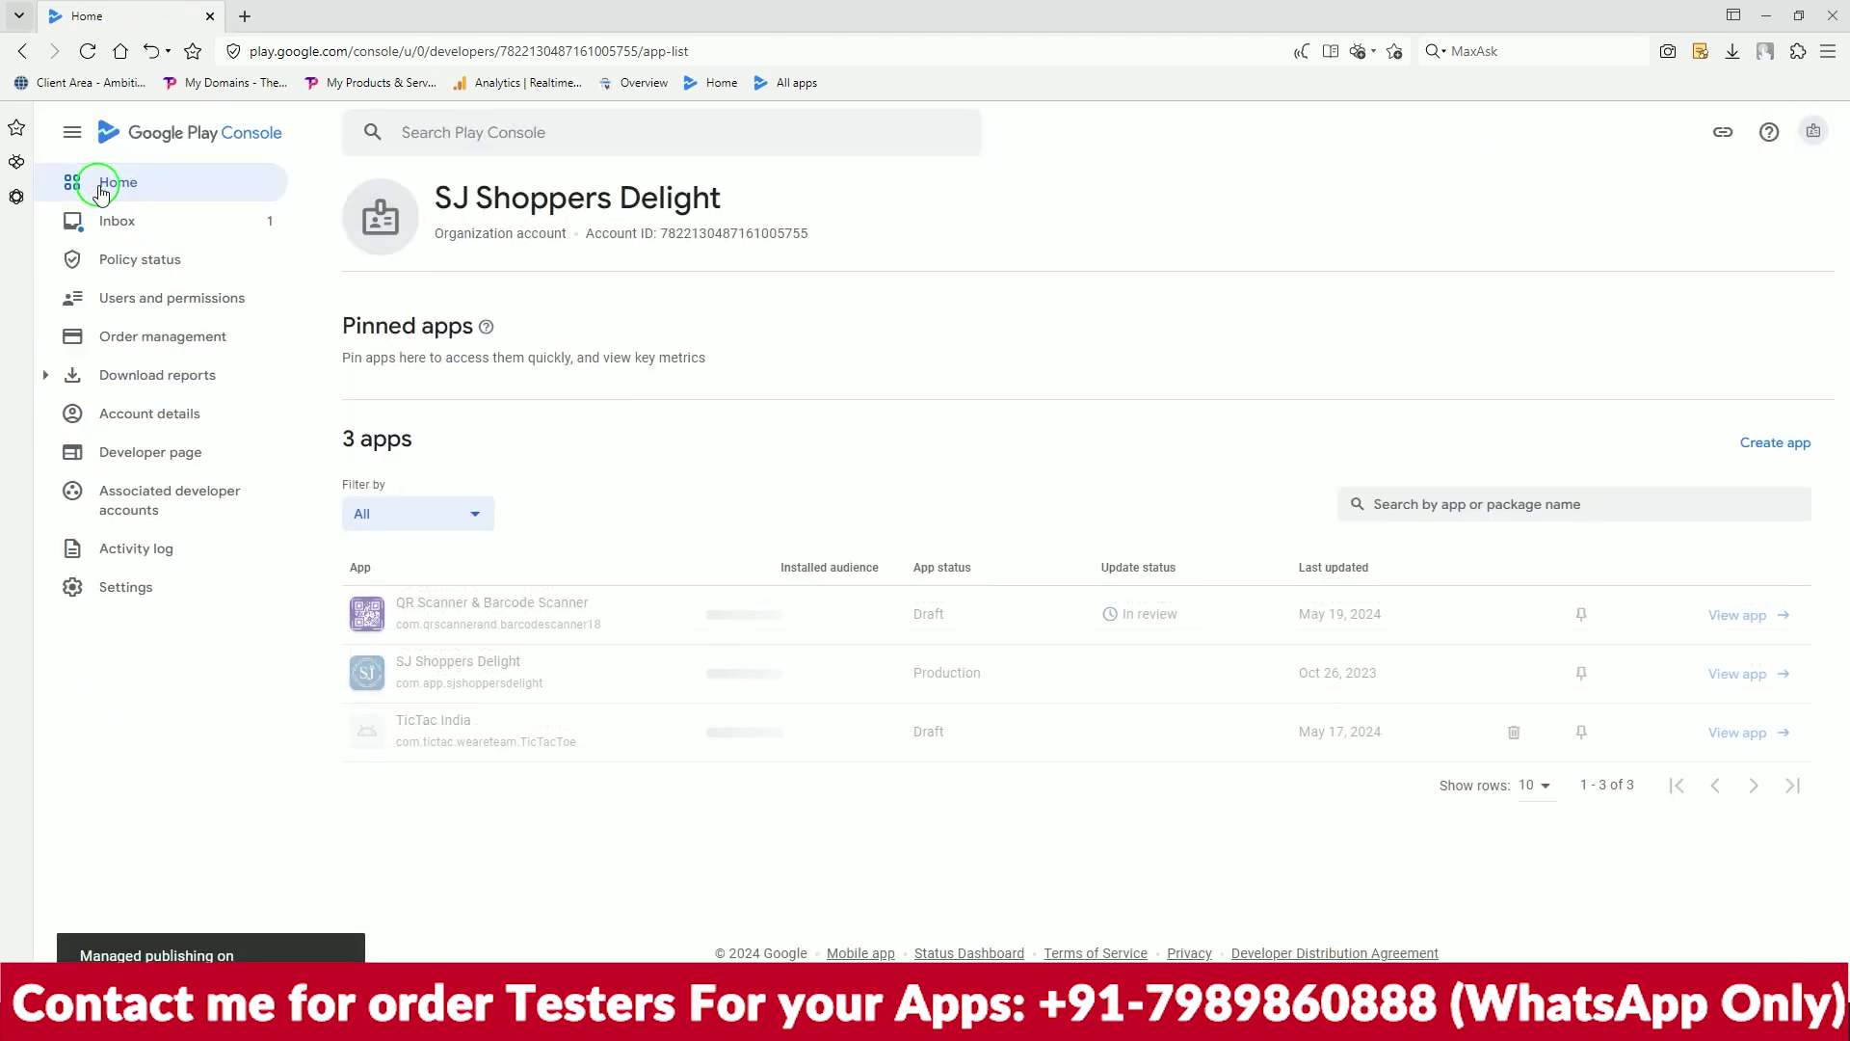
{"action": "left_click", "coordinate": [1113, 628]}
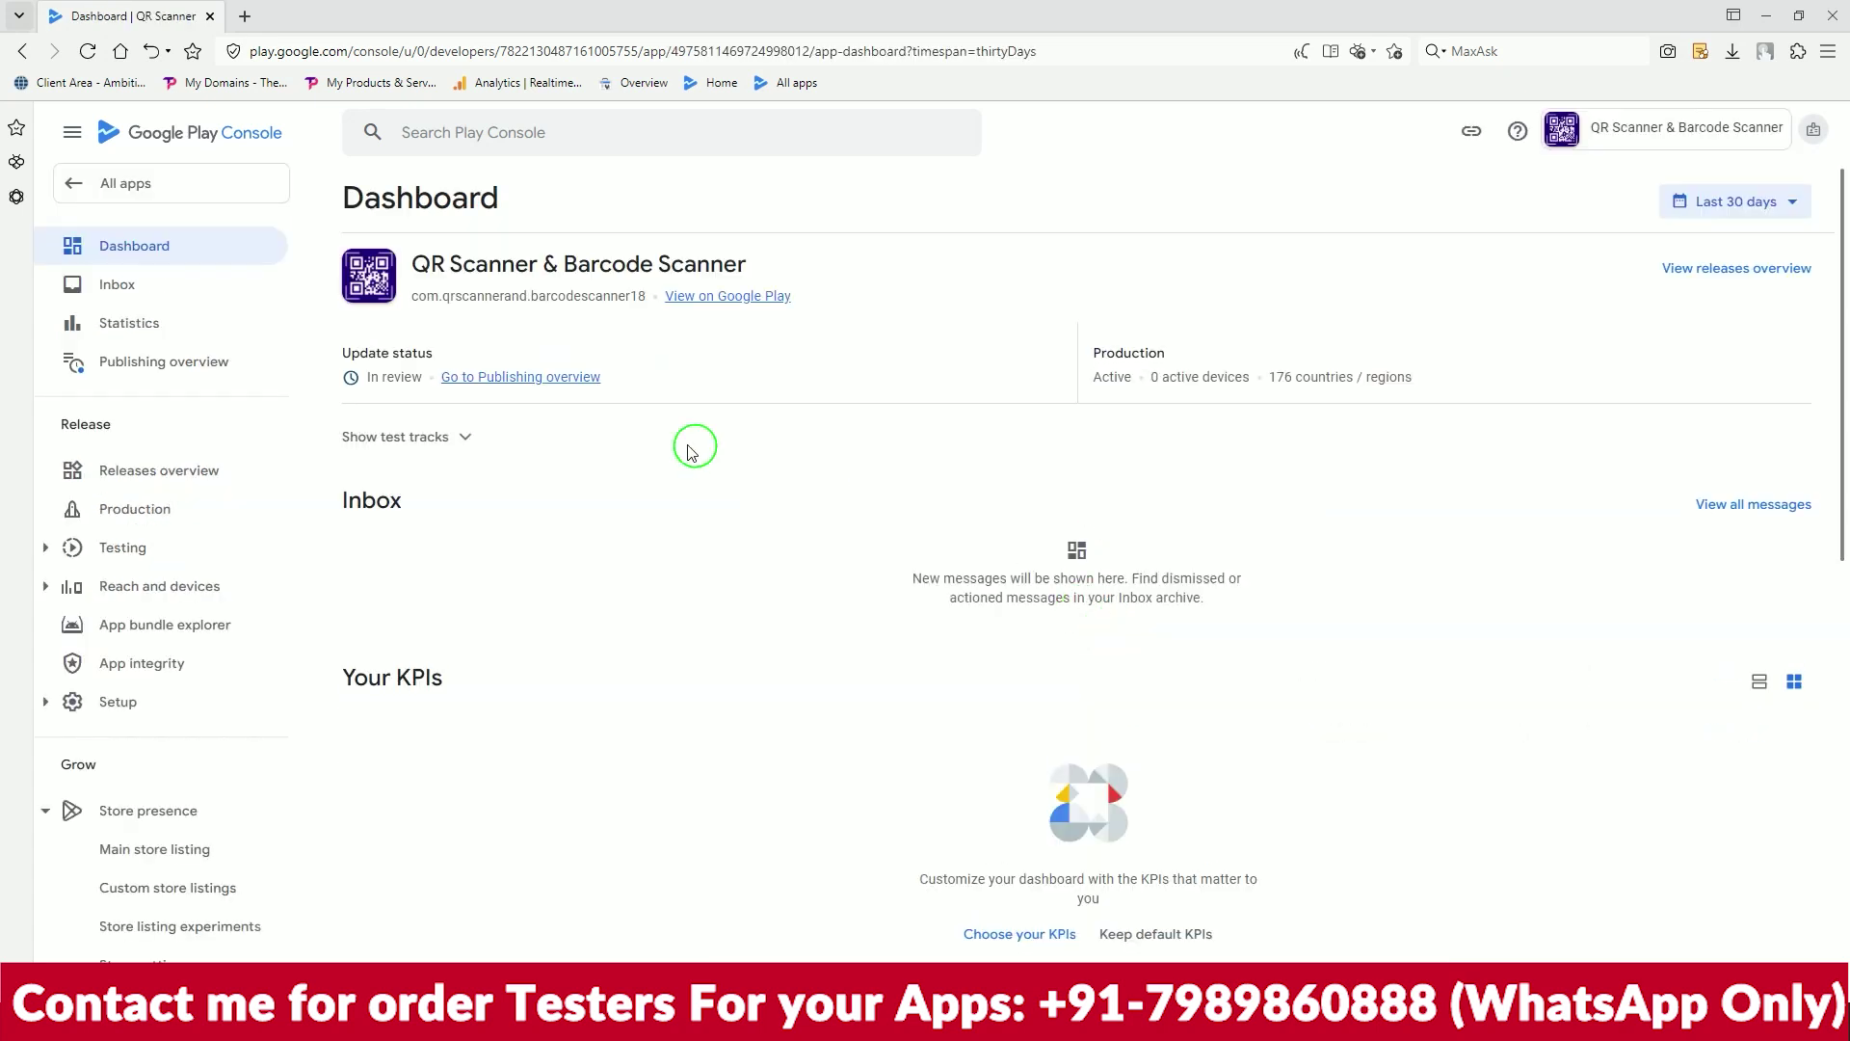
{"action": "left_click", "coordinate": [469, 383]}
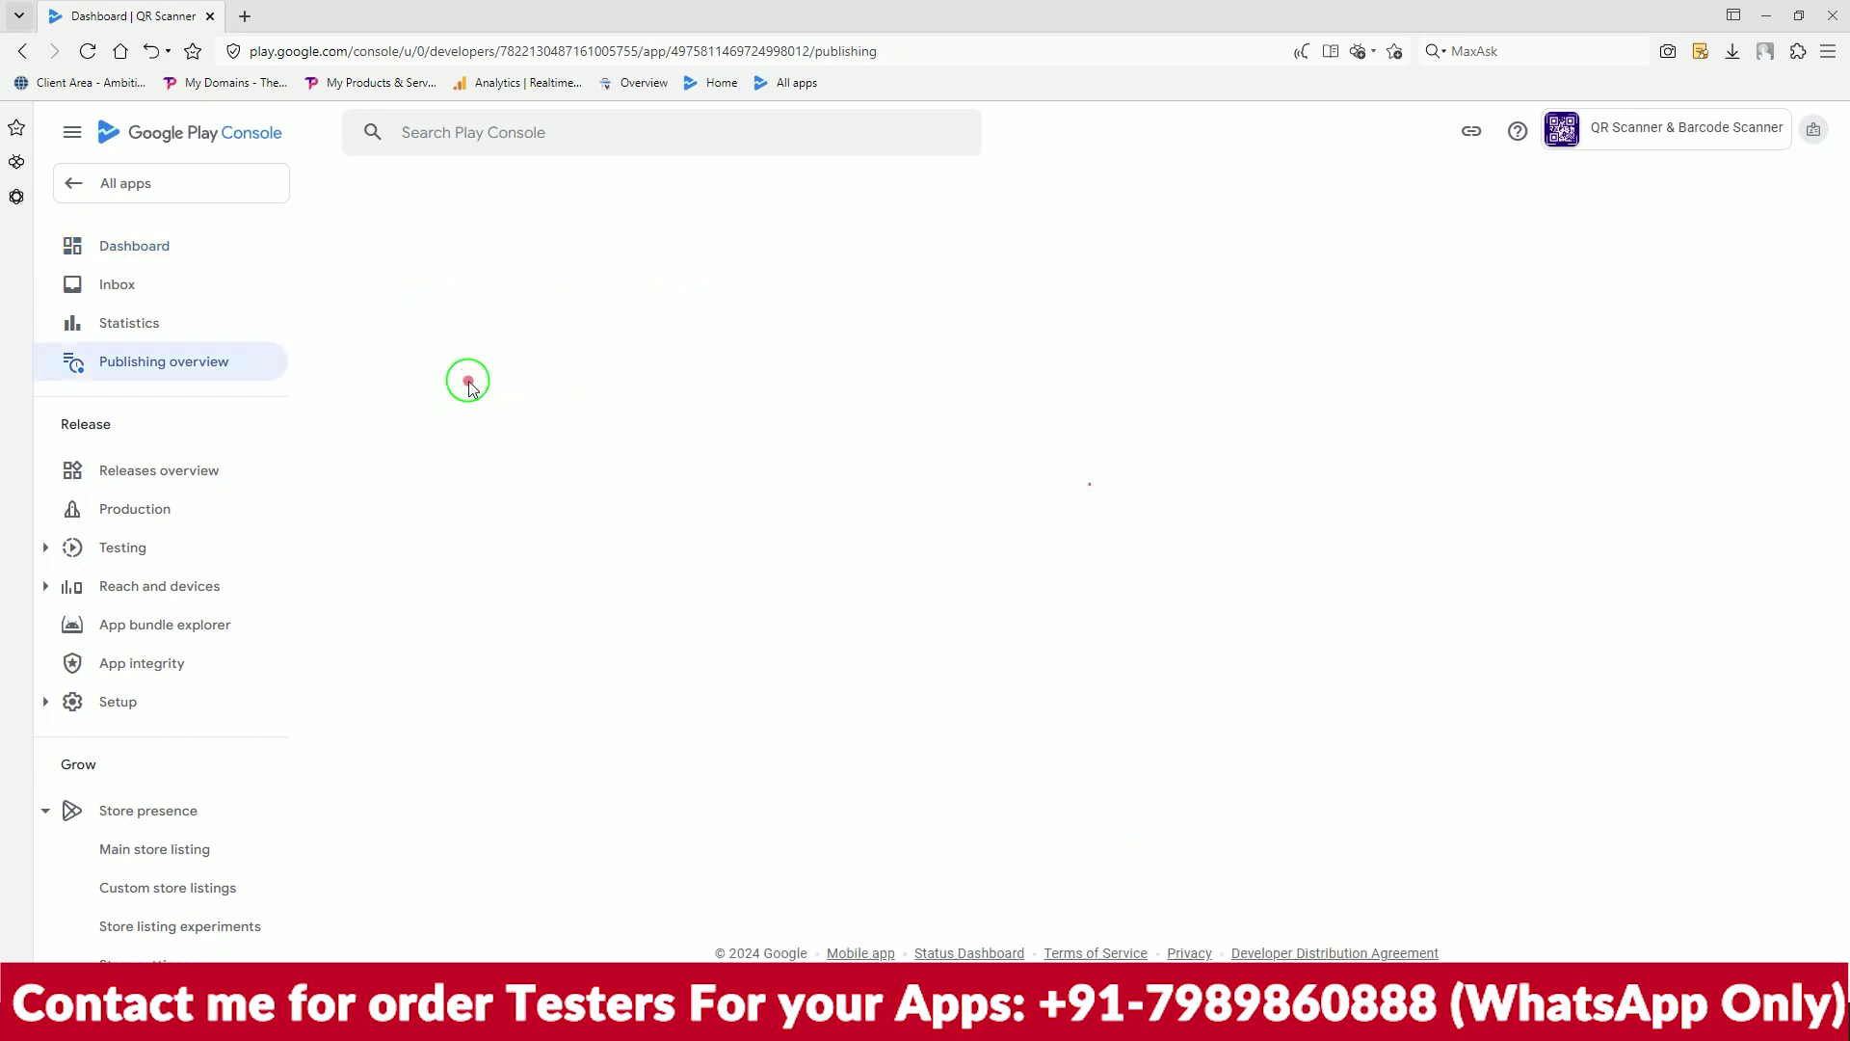
{"action": "left_click", "coordinate": [83, 180]}
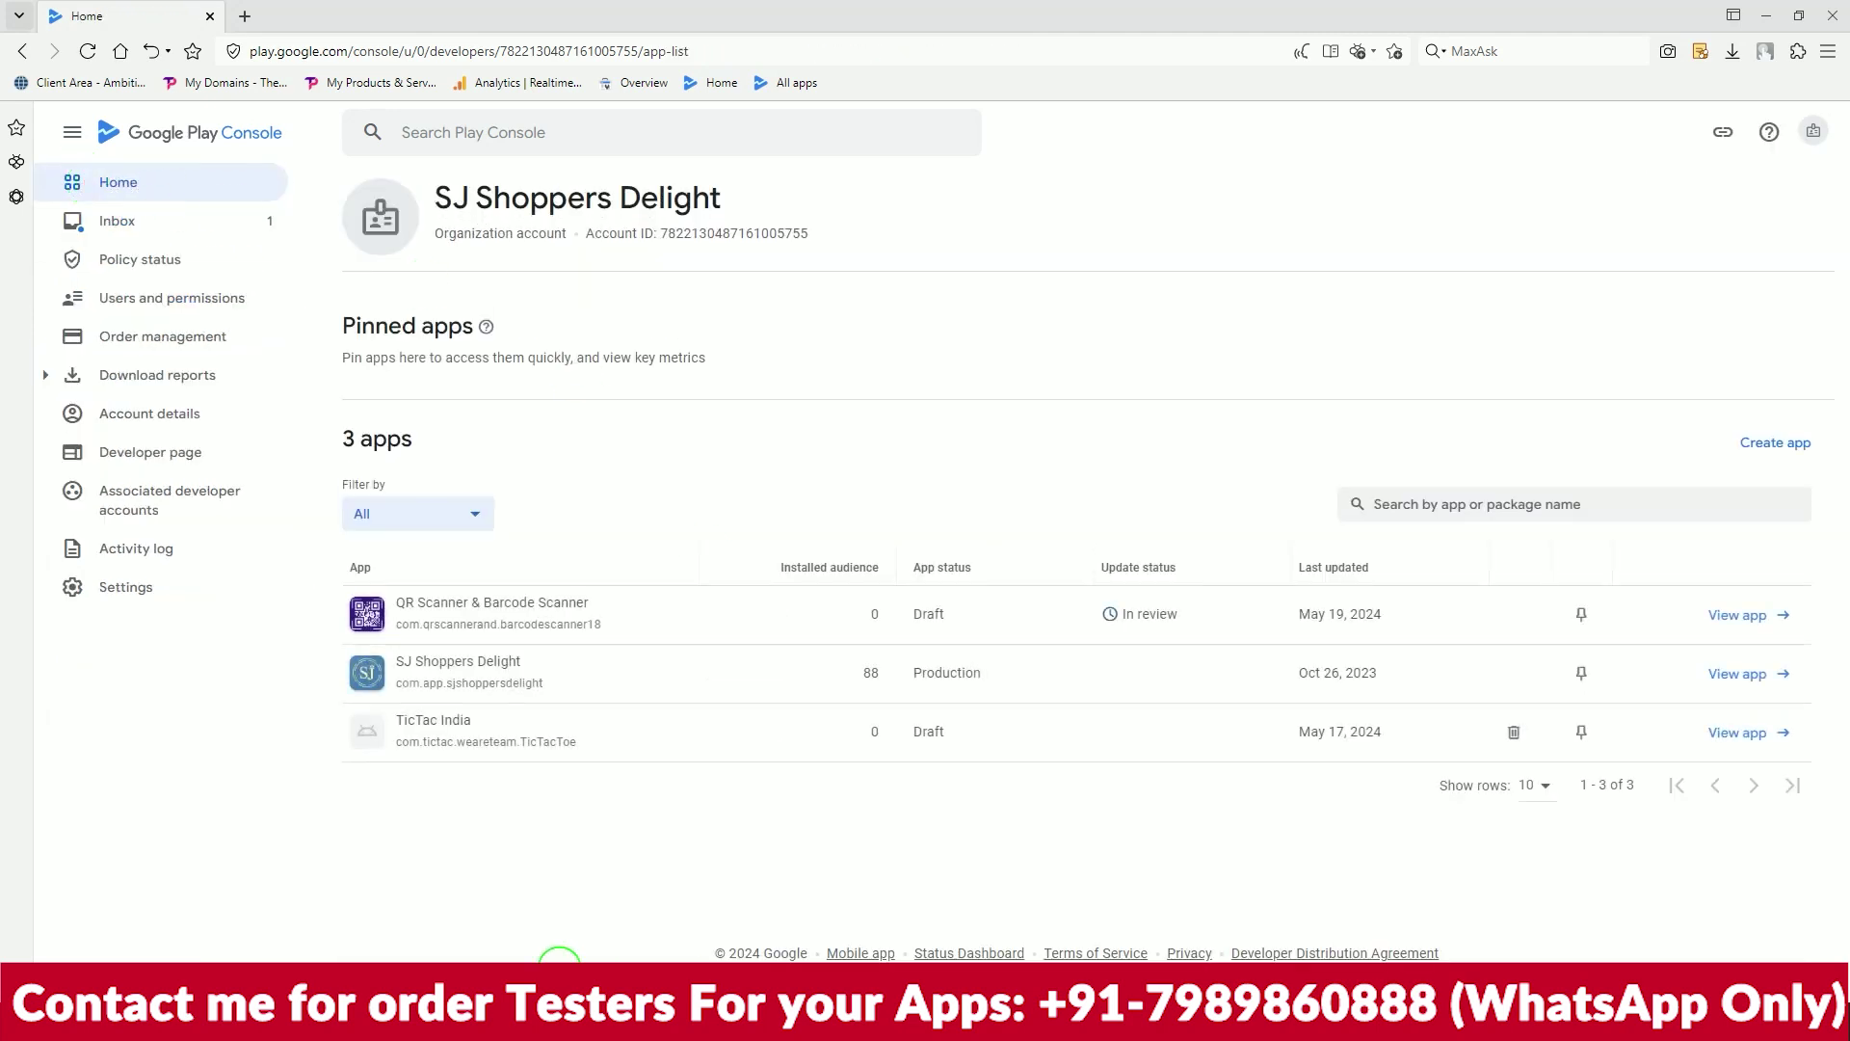
Capture the app list with Snipping Tool, circle the QR Scanner & Barcode Scanner entry and its update status, and close the snip without saving
{"action": "key", "text": "super"}
{"action": "left_click", "coordinate": [149, 743]}
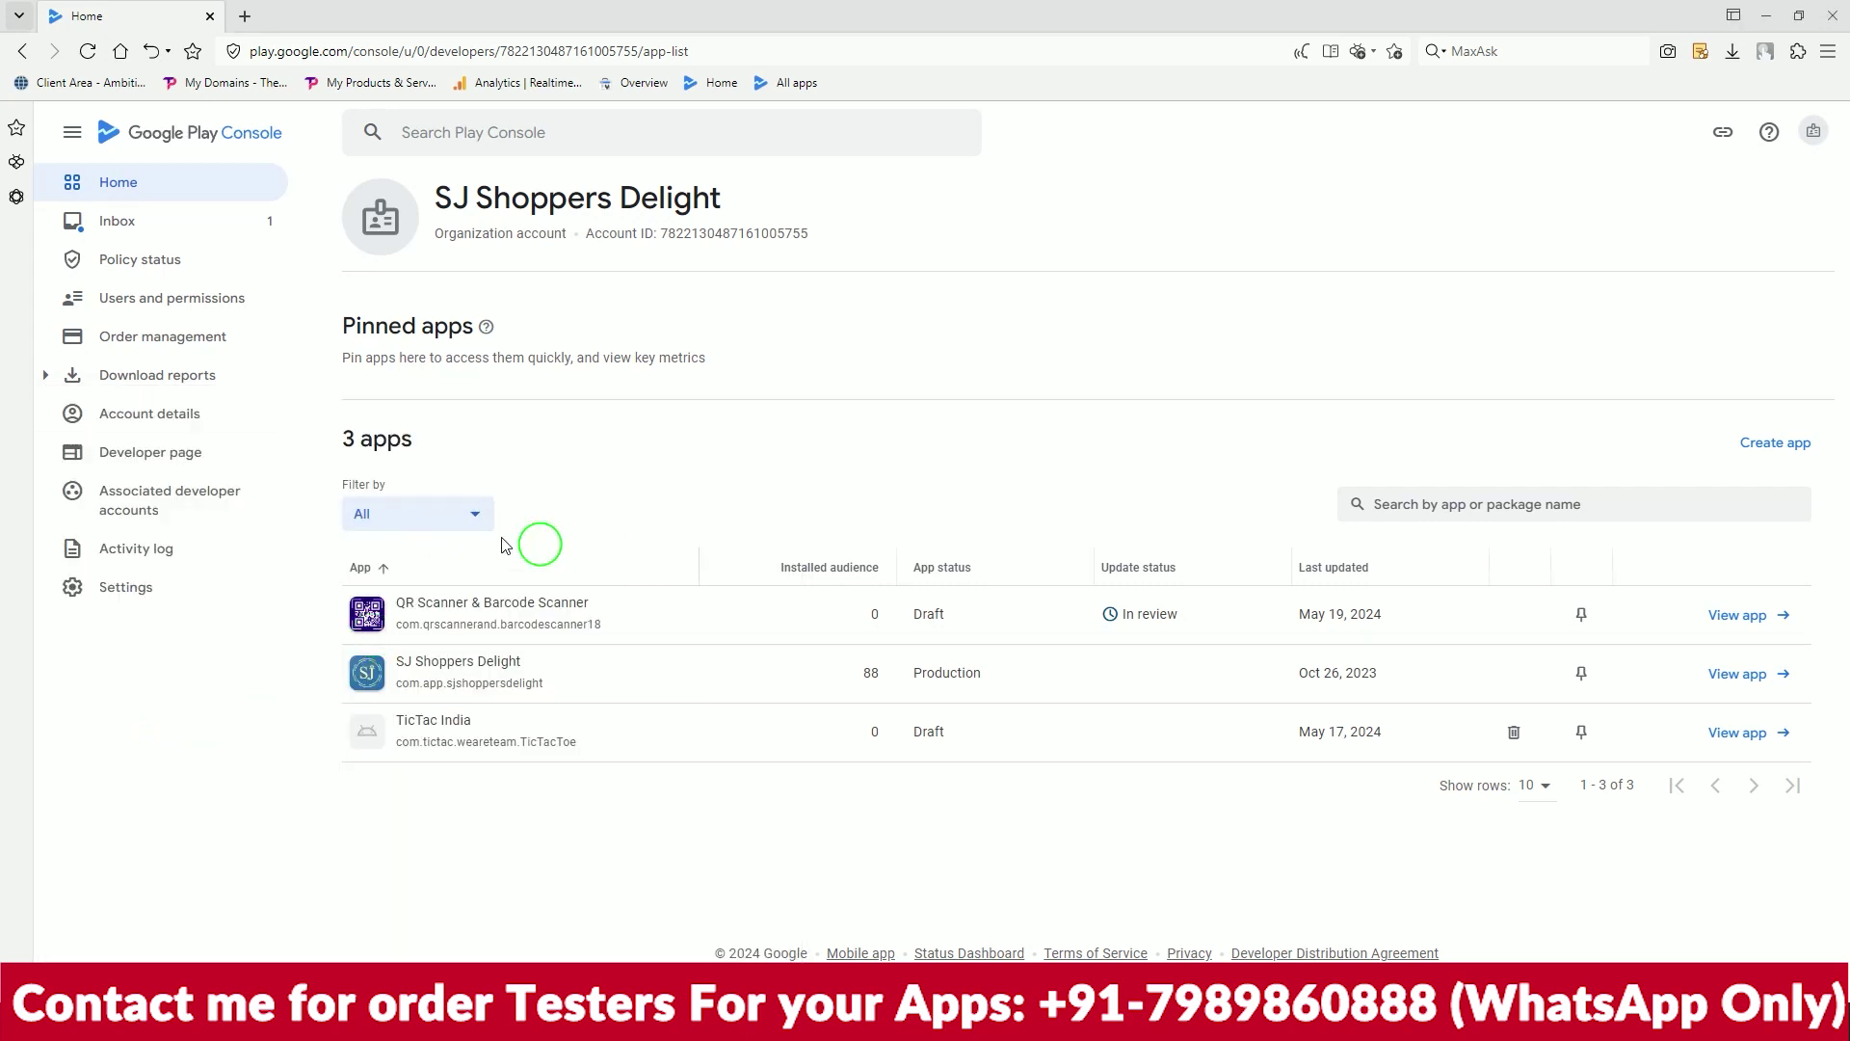
{"action": "mouse_move", "coordinate": [302, 396]}
{"action": "left_mouse_down"}
{"action": "mouse_move", "coordinate": [900, 839]}
{"action": "mouse_move", "coordinate": [1669, 789]}
{"action": "mouse_move", "coordinate": [1790, 694]}
{"action": "left_mouse_up"}
{"action": "mouse_move", "coordinate": [1126, 540]}
{"action": "left_mouse_down"}
{"action": "mouse_move", "coordinate": [1168, 595]}
{"action": "mouse_move", "coordinate": [1053, 526]}
{"action": "left_mouse_up"}
{"action": "mouse_move", "coordinate": [322, 505]}
{"action": "left_mouse_down"}
{"action": "mouse_move", "coordinate": [517, 694]}
{"action": "mouse_move", "coordinate": [296, 472]}
{"action": "mouse_move", "coordinate": [264, 480]}
{"action": "left_mouse_up"}
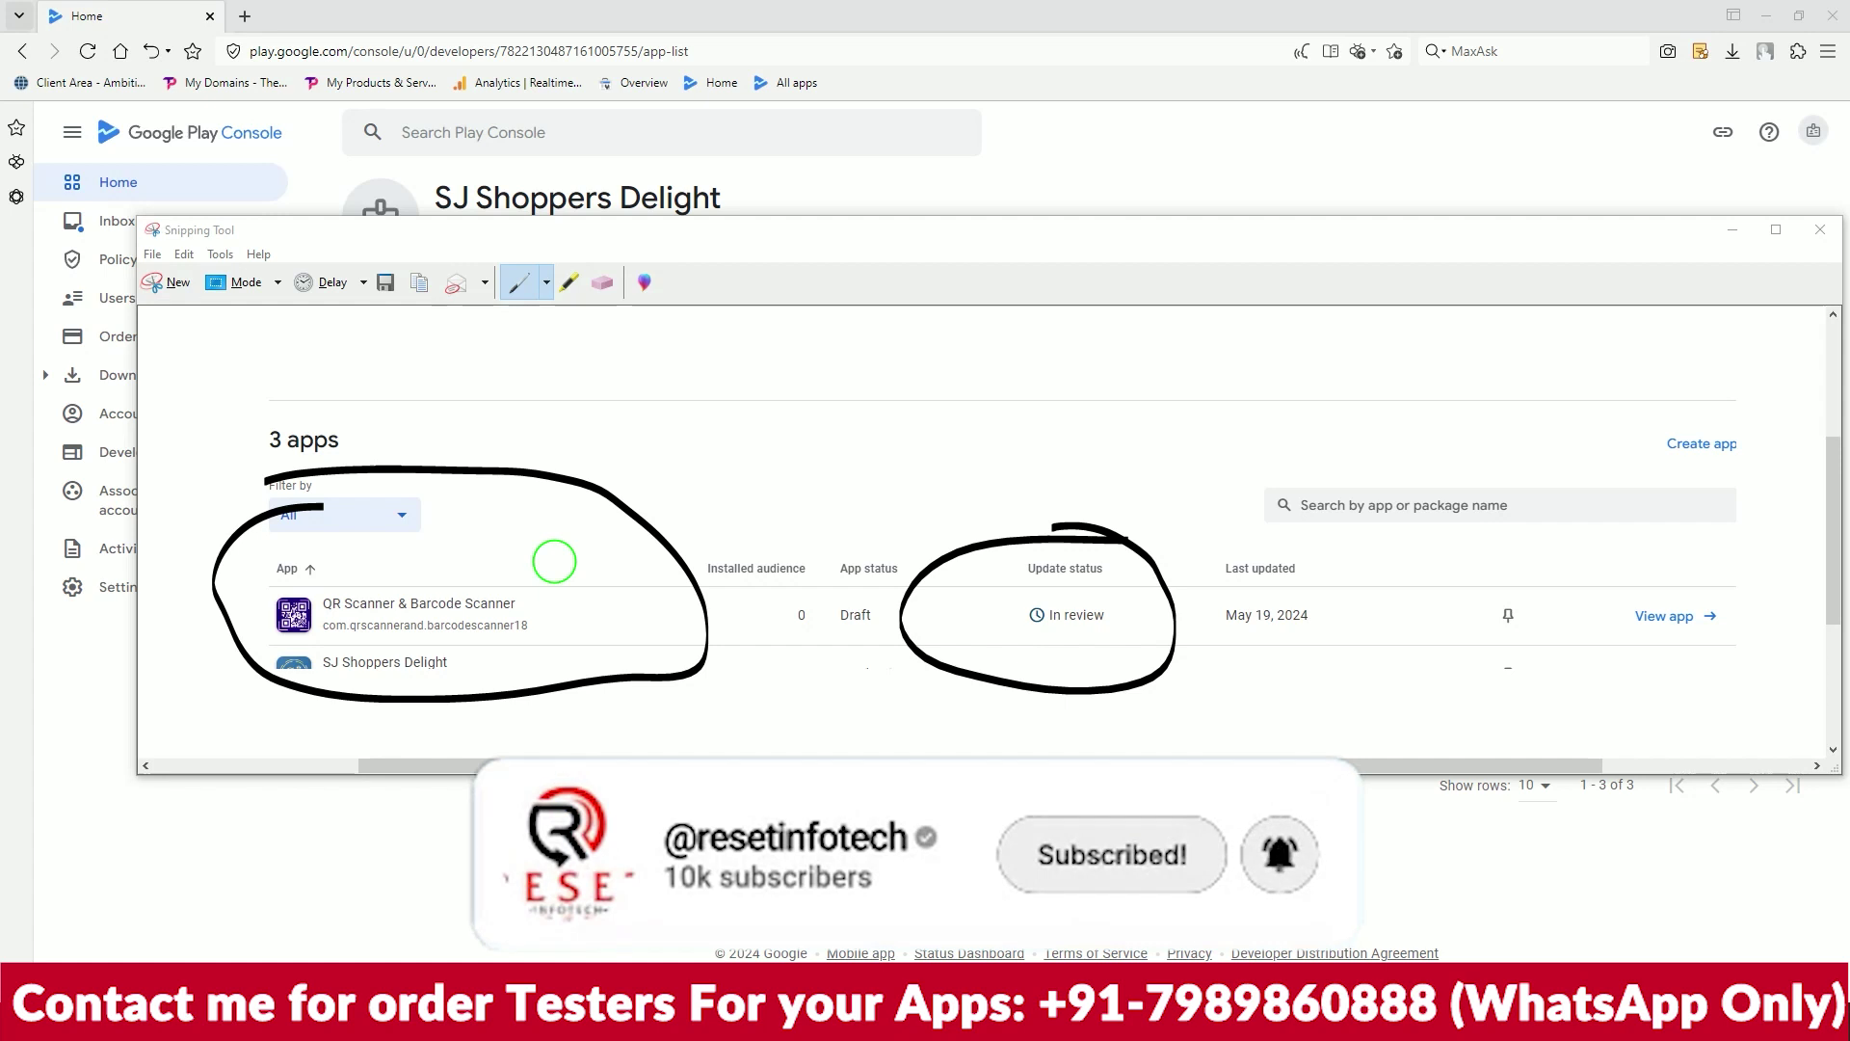
{"action": "left_click", "coordinate": [1820, 229]}
{"action": "left_click", "coordinate": [1069, 515]}
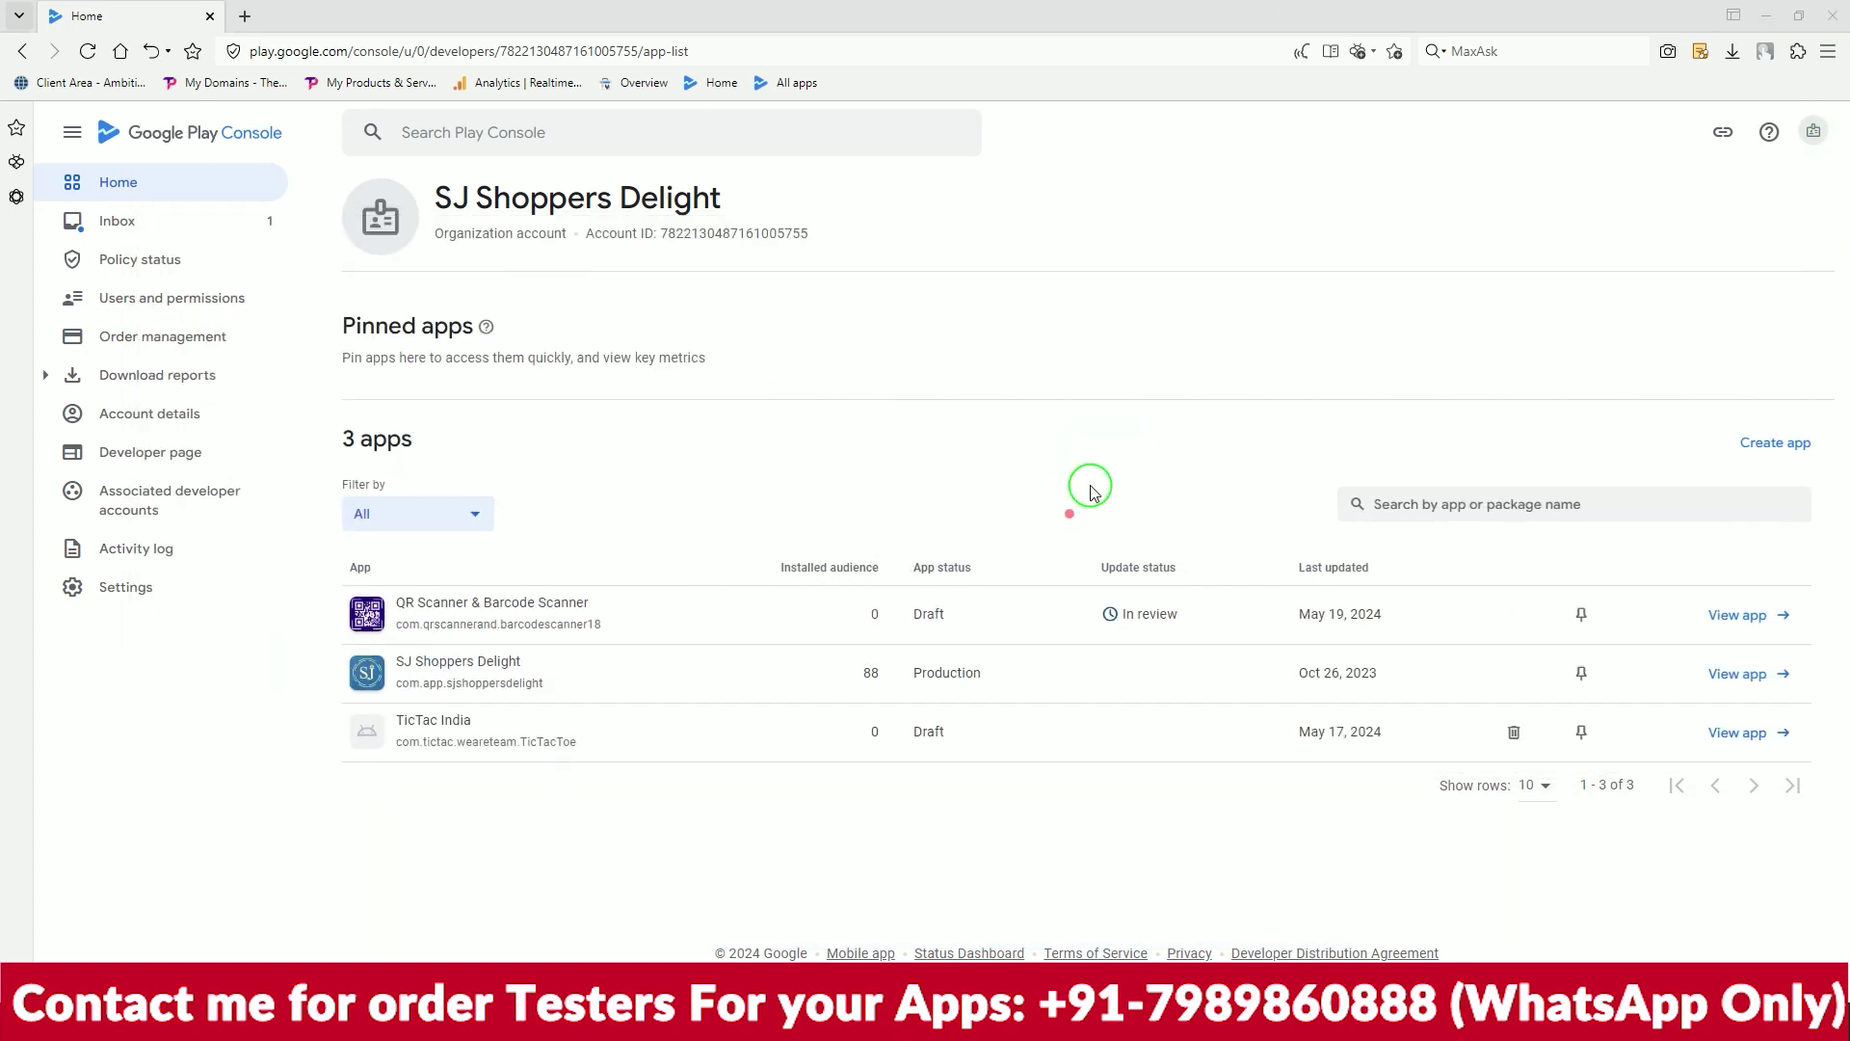
Close the Play Console browser window and close the Untitled-1 document in Photoshop without saving it
{"action": "left_click", "coordinate": [1835, 15]}
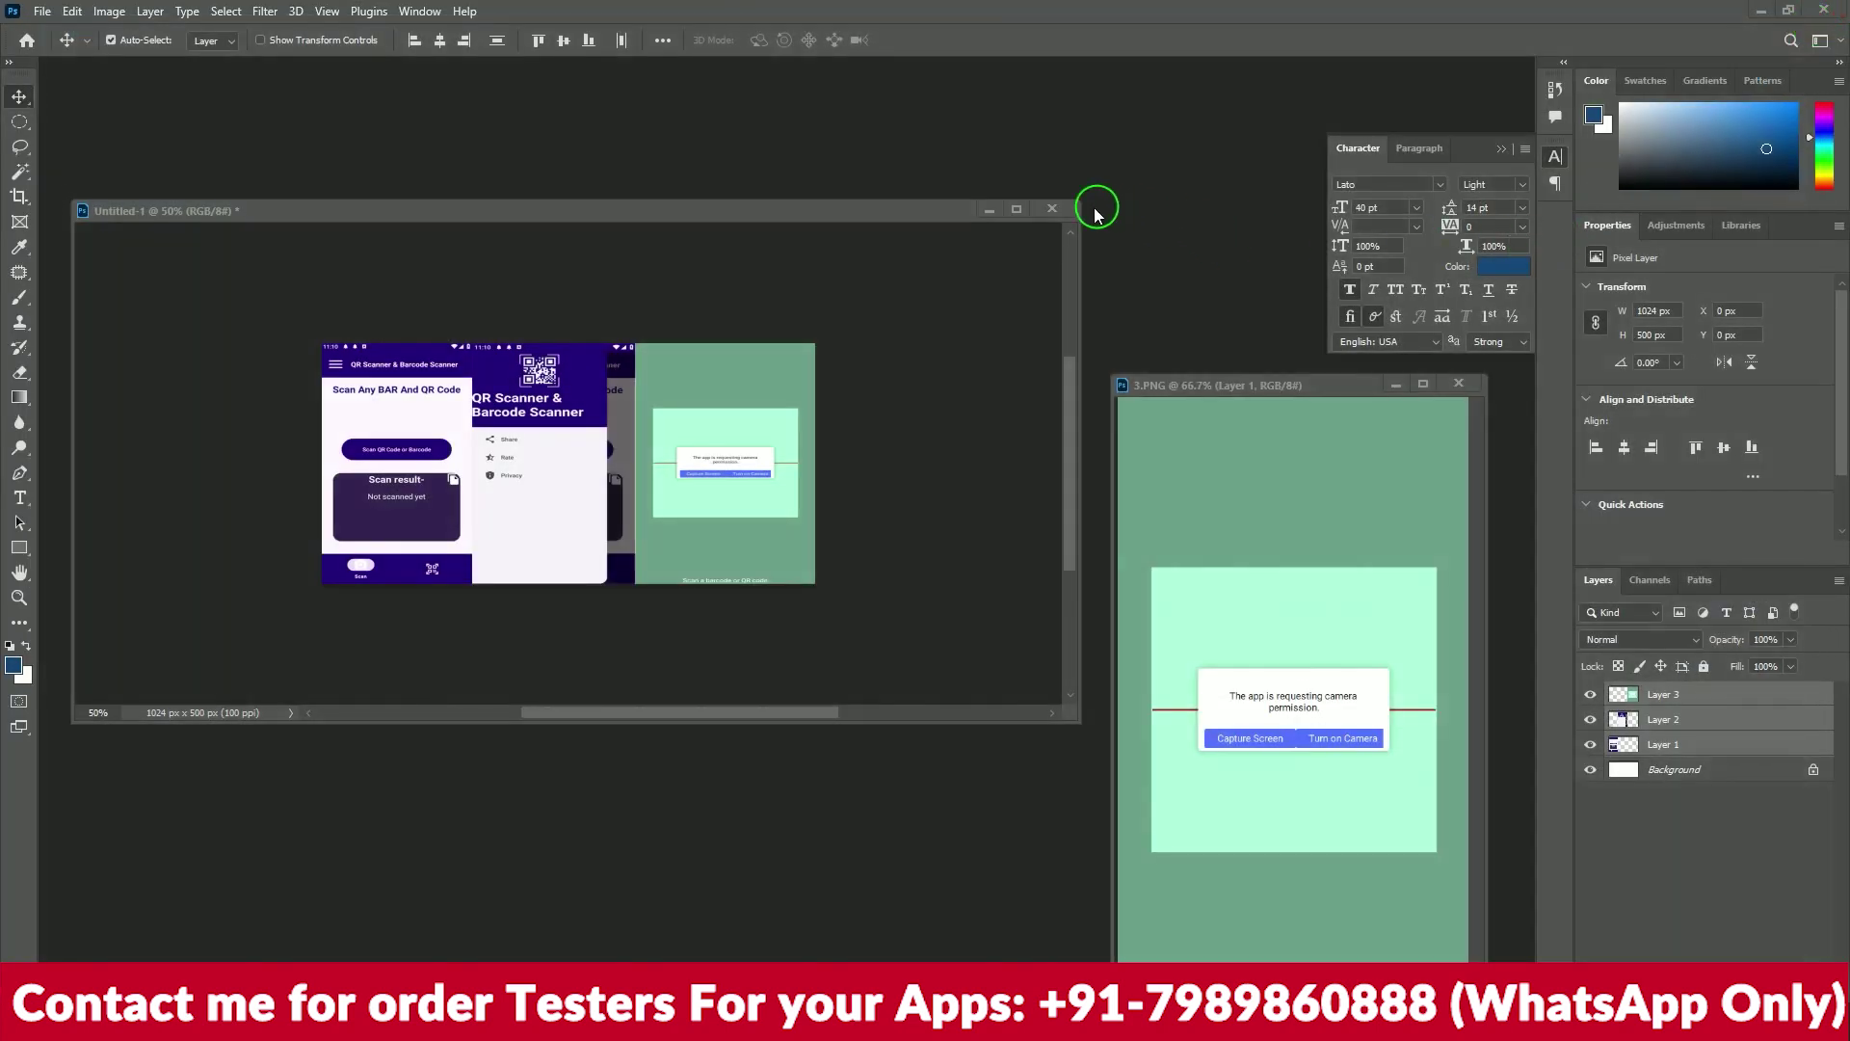
{"action": "left_click", "coordinate": [1051, 208]}
{"action": "left_click", "coordinate": [917, 377]}
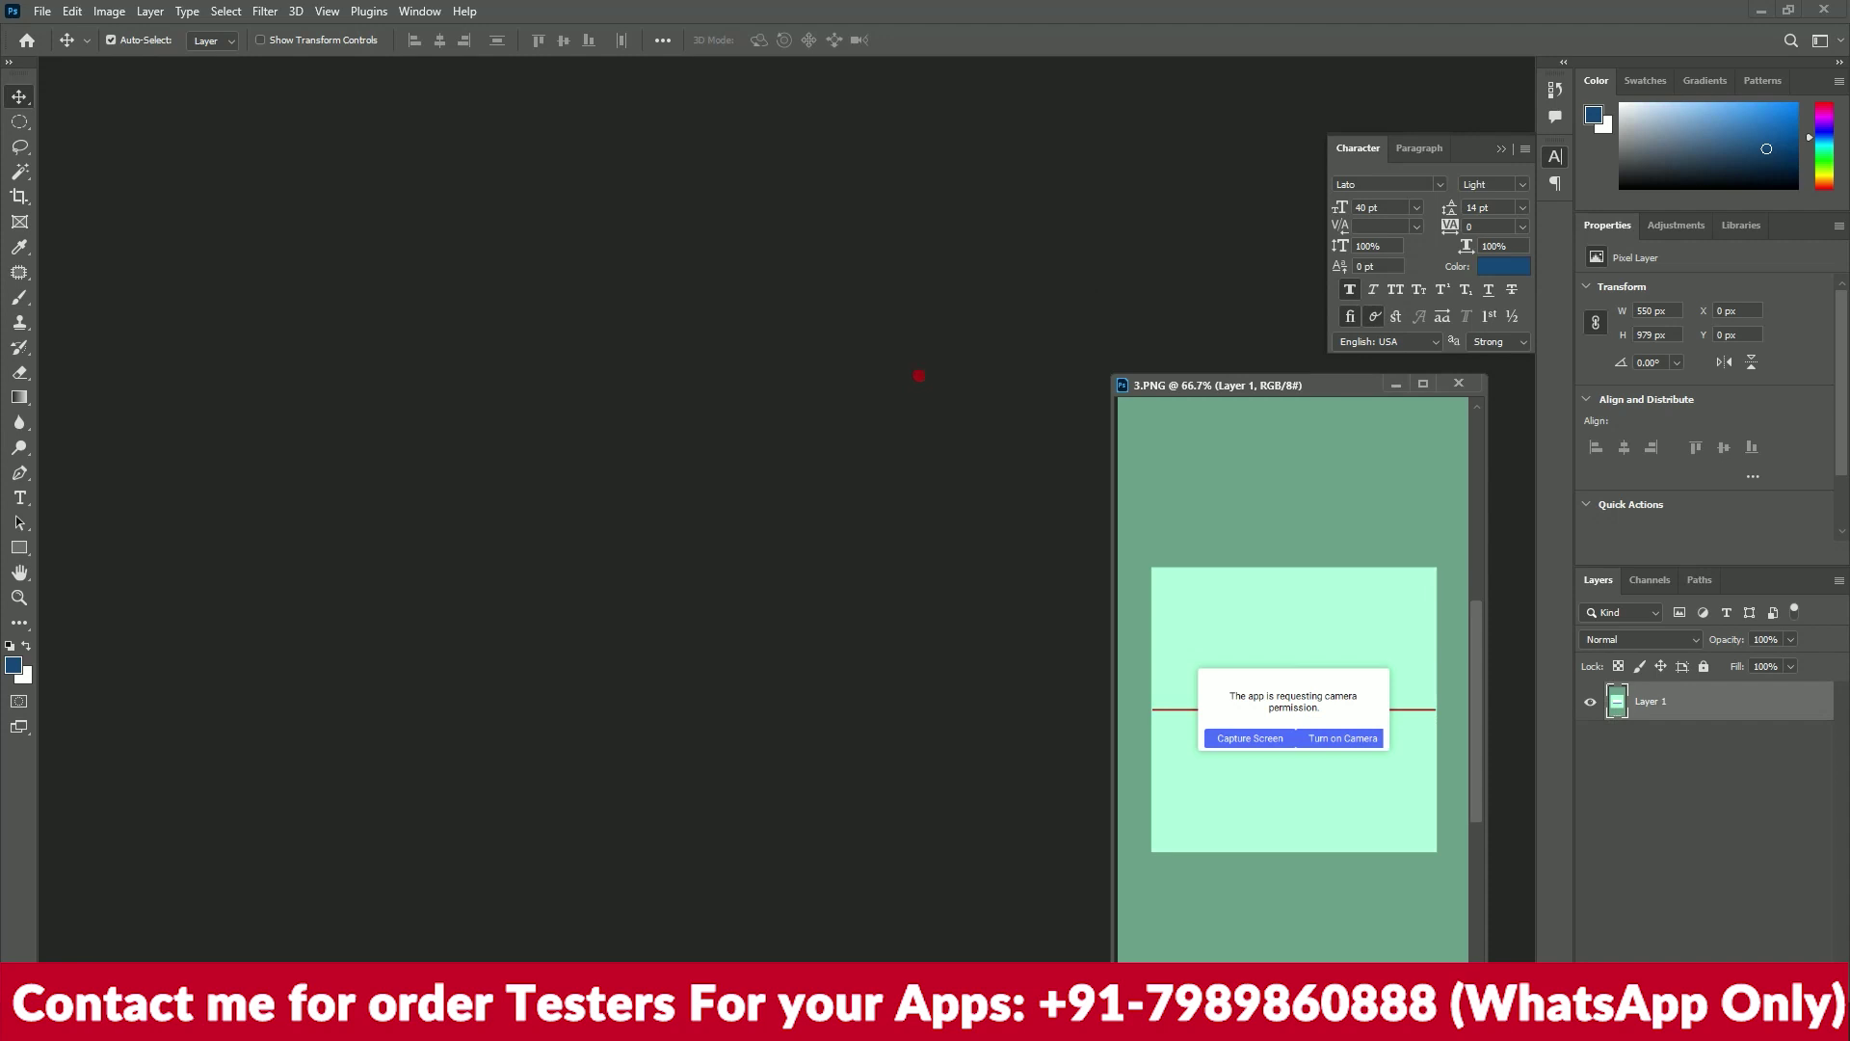
Switch to Chrome and open resetinfotech.in in a new tab
{"action": "mouse_move", "coordinate": [1060, 1020]}
{"action": "left_click", "coordinate": [1118, 941]}
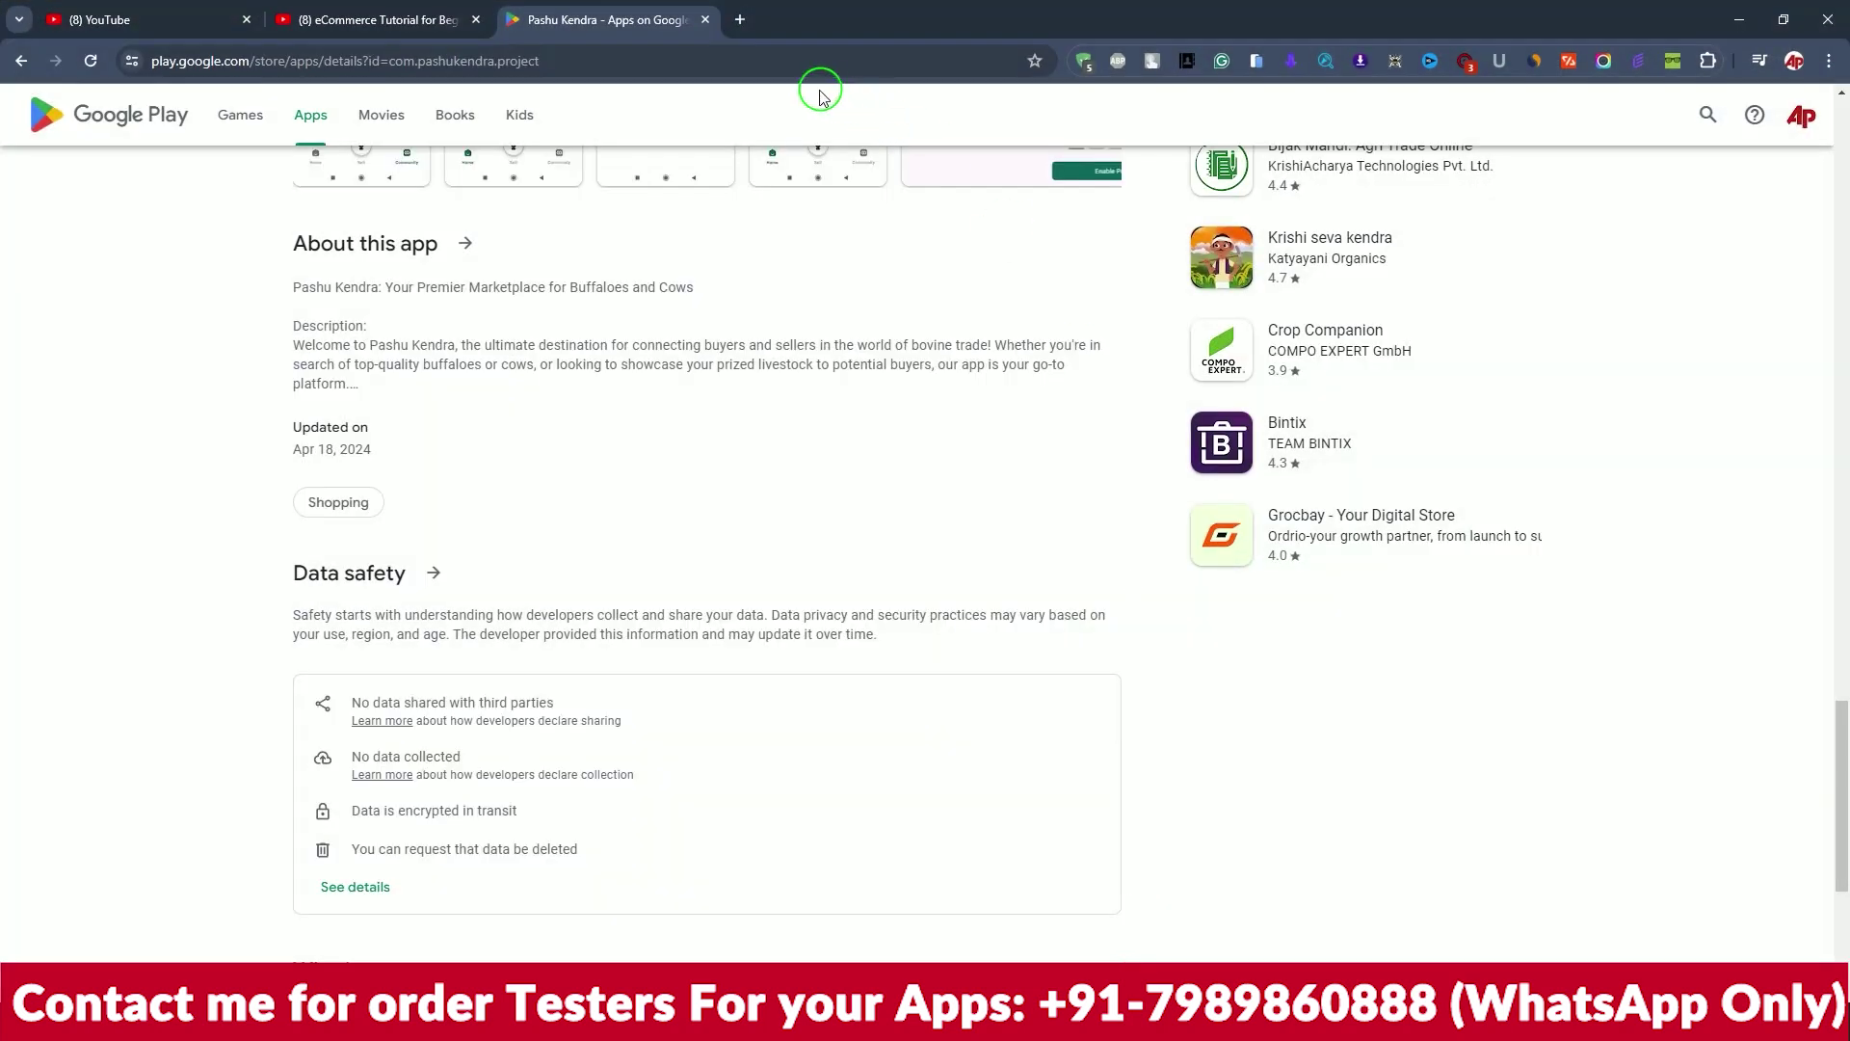
{"action": "left_click", "coordinate": [732, 22]}
{"action": "type", "text": "r"}
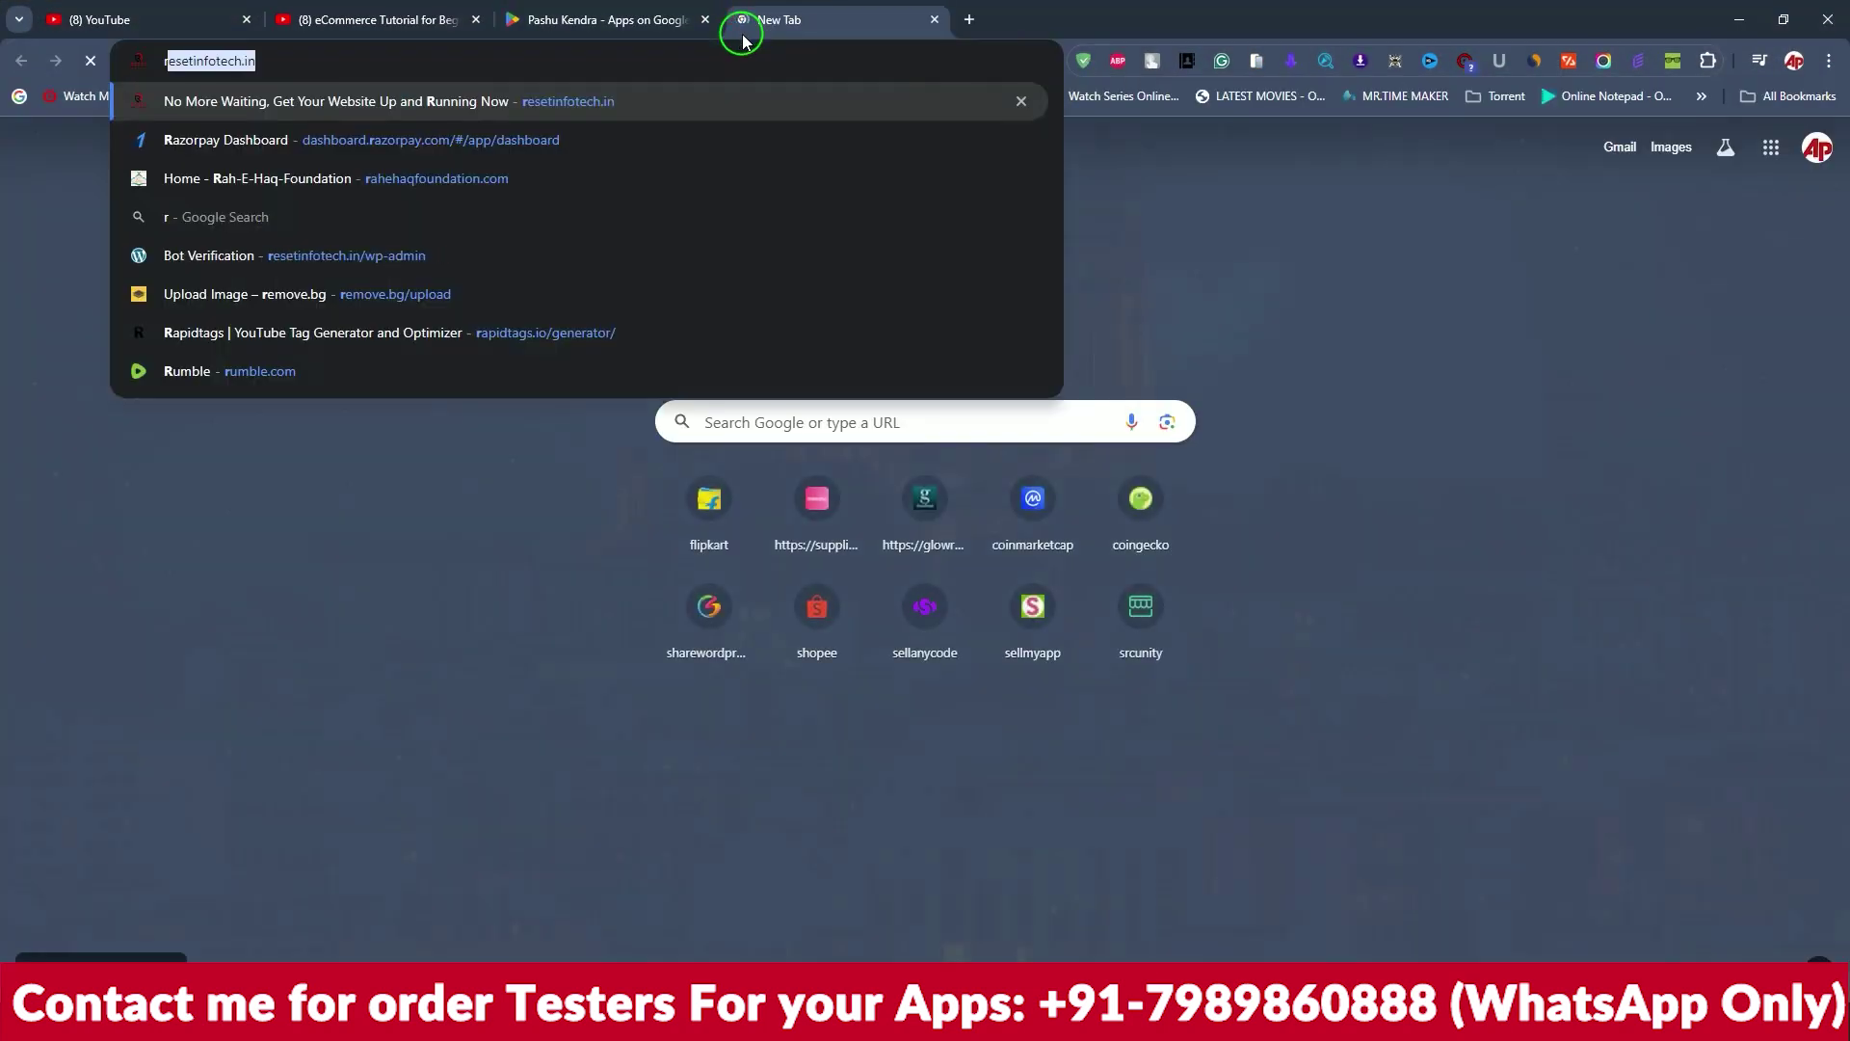
{"action": "key", "text": "Return"}
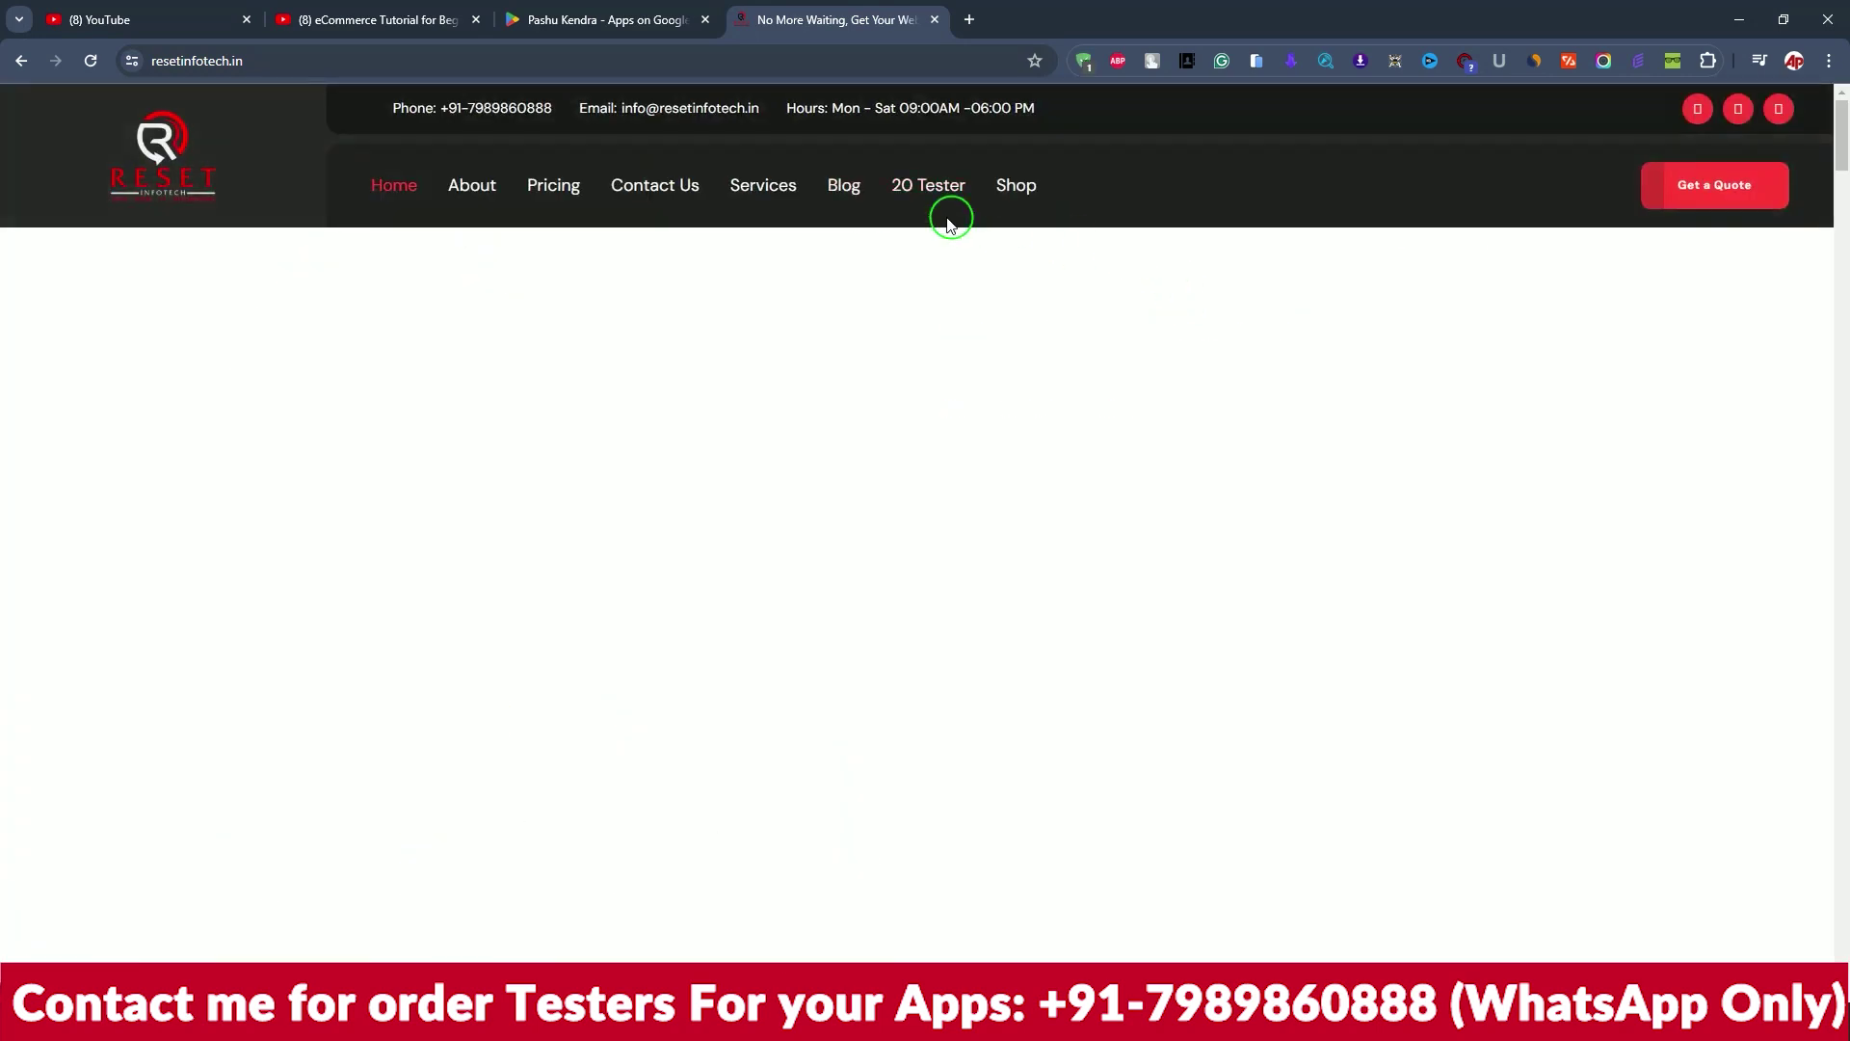
Open the site's 20 Tester page and view its pricing plans
{"action": "left_click", "coordinate": [916, 197]}
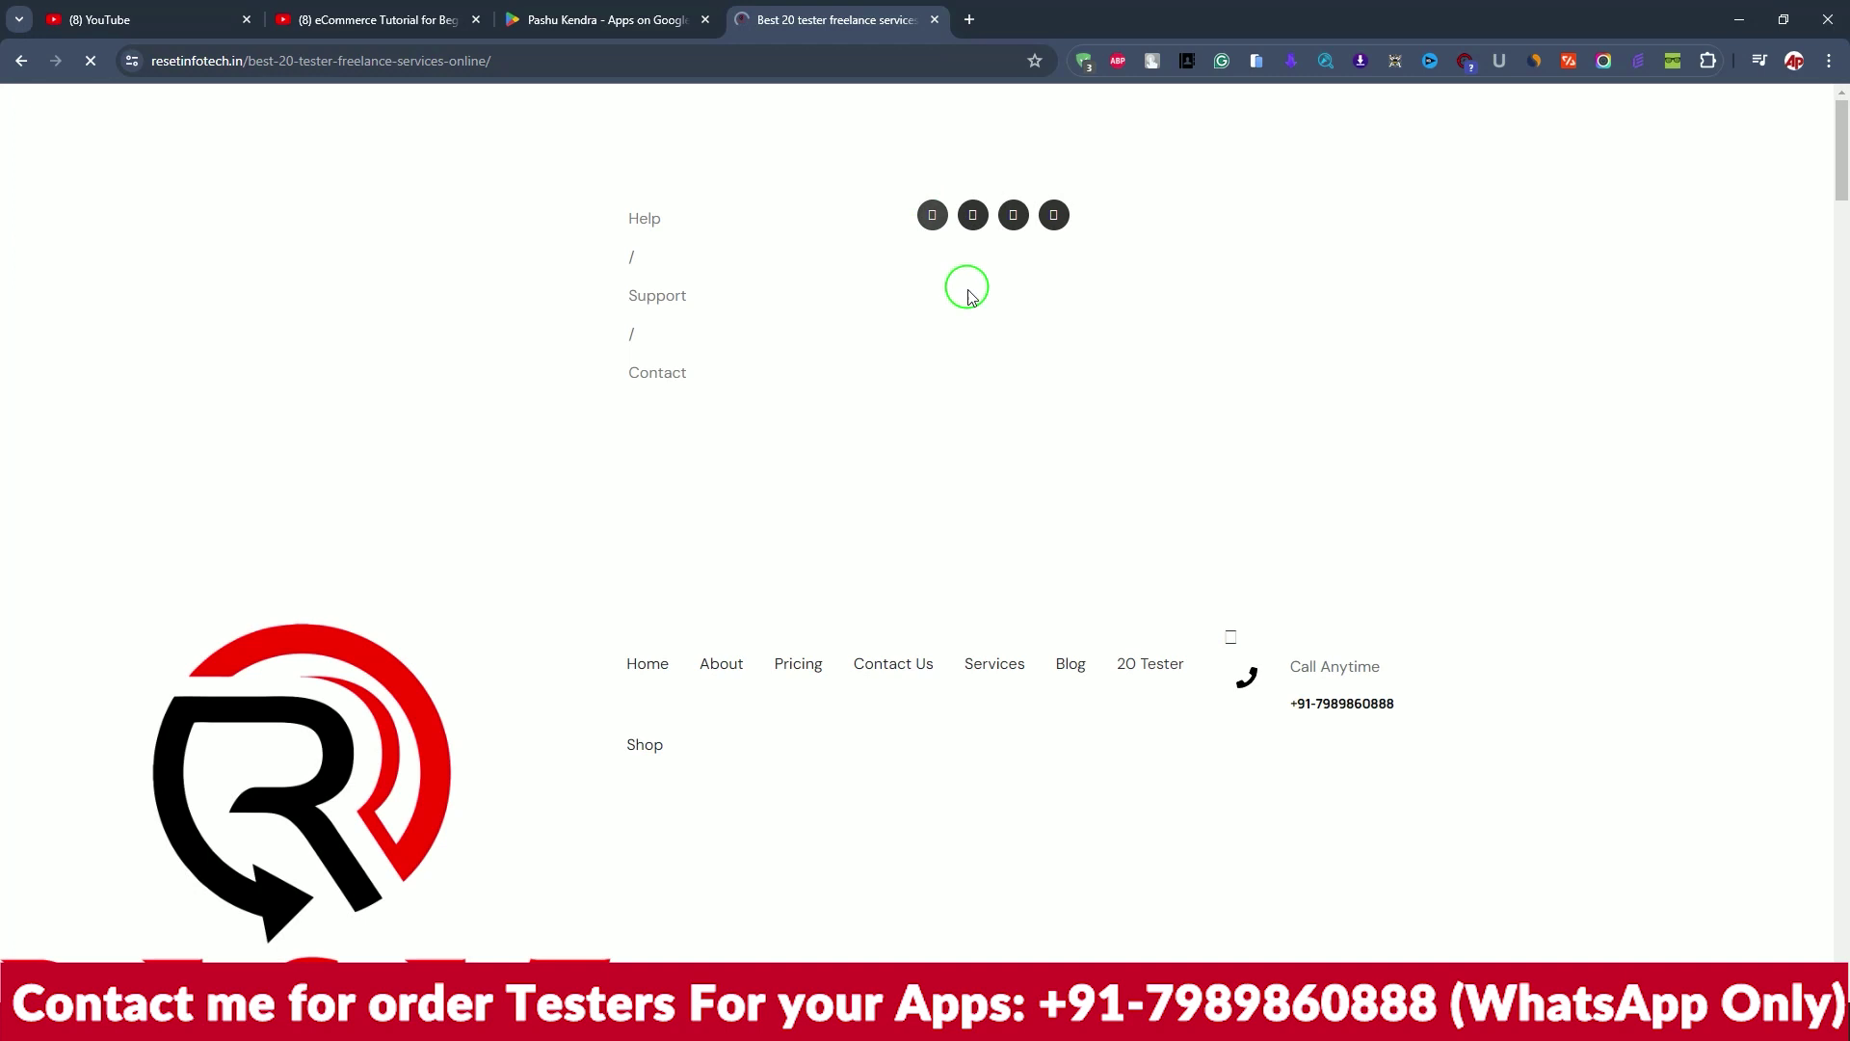
{"action": "scroll", "coordinate": [971, 300], "scroll_direction": "down", "scroll_amount": 15}
{"action": "scroll", "coordinate": [970, 300], "scroll_direction": "down", "scroll_amount": 15}
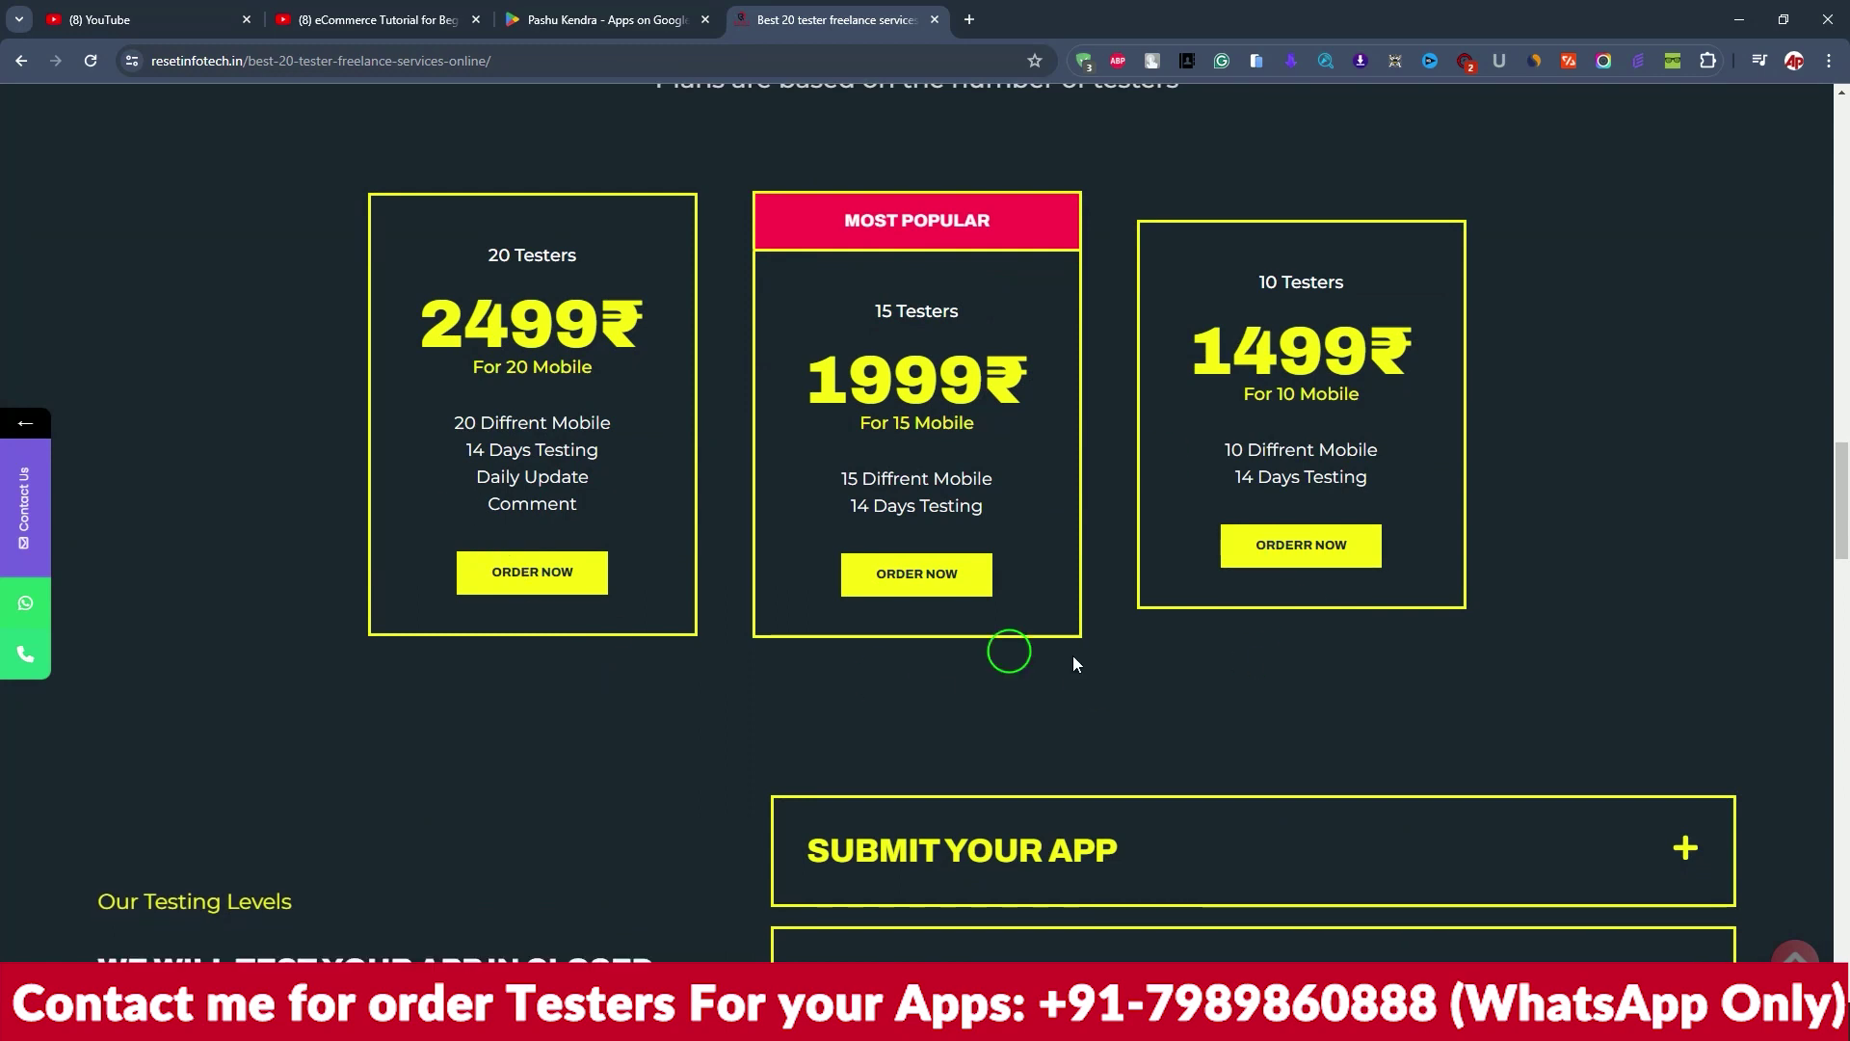
{"action": "scroll", "coordinate": [942, 583], "scroll_direction": "up", "scroll_amount": 3}
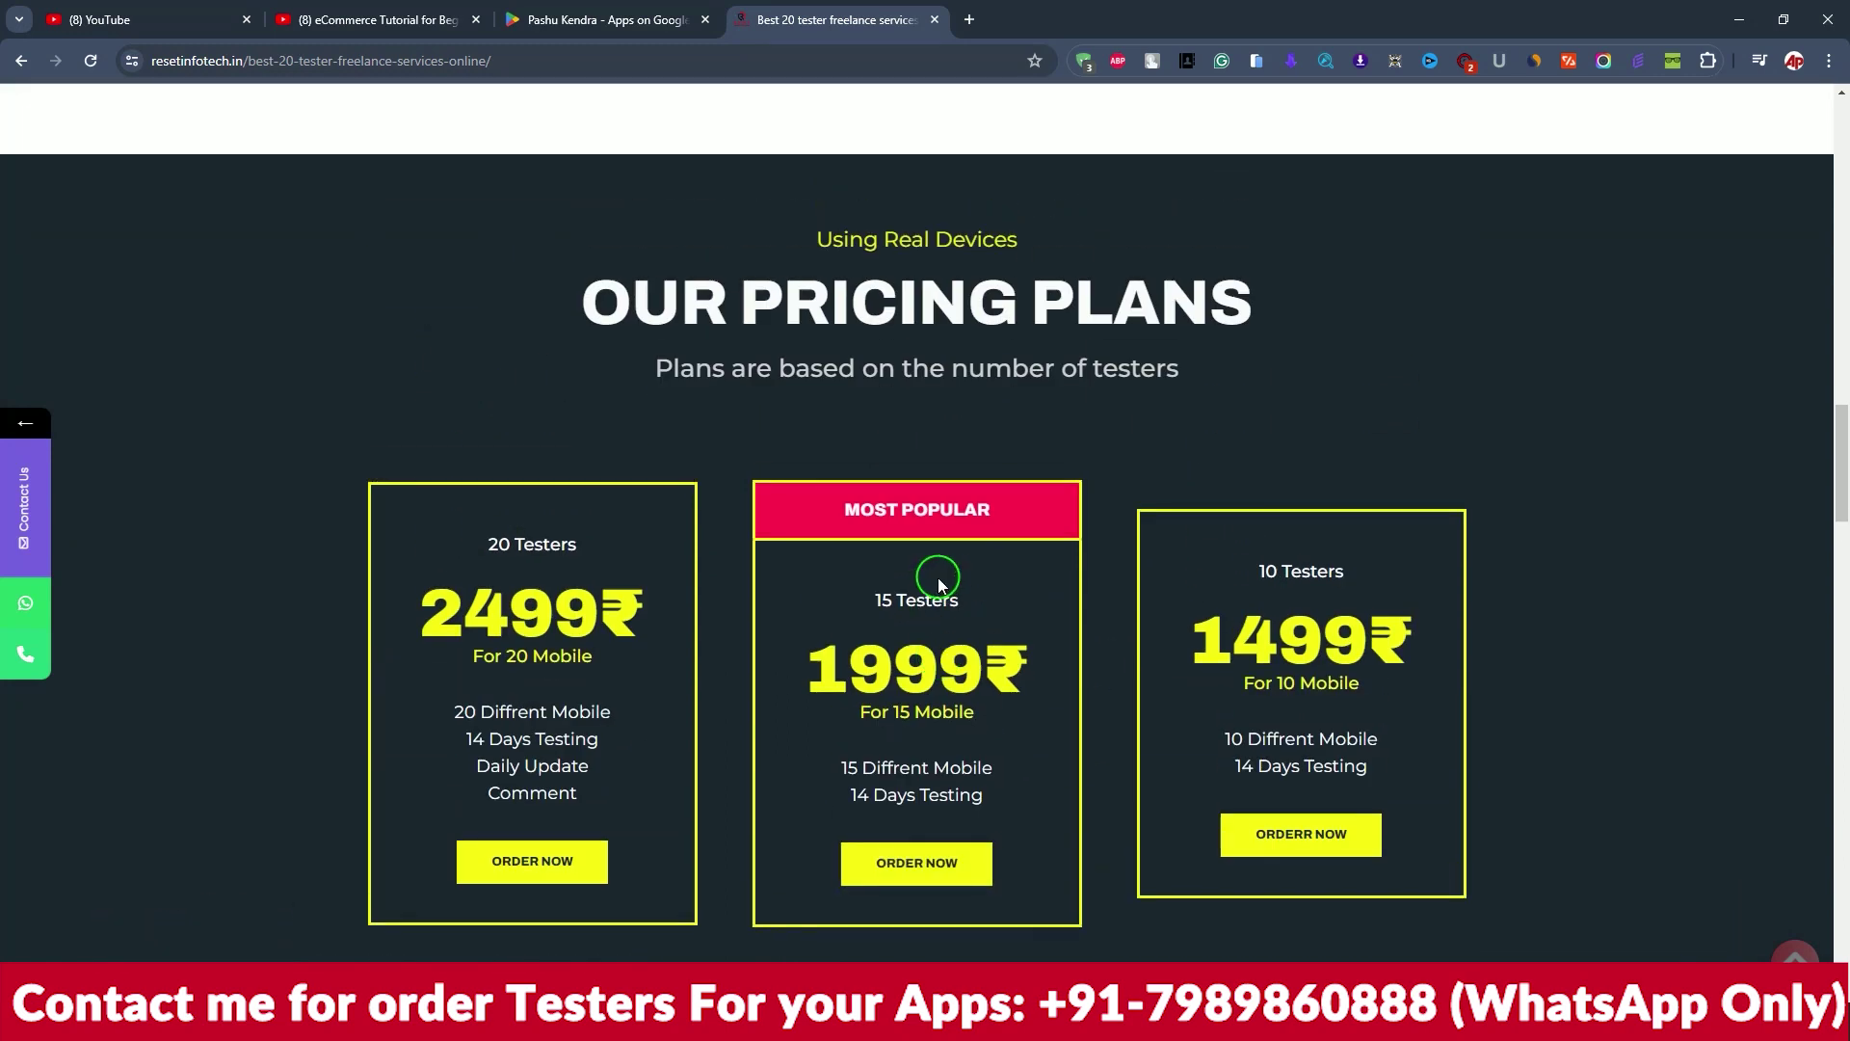